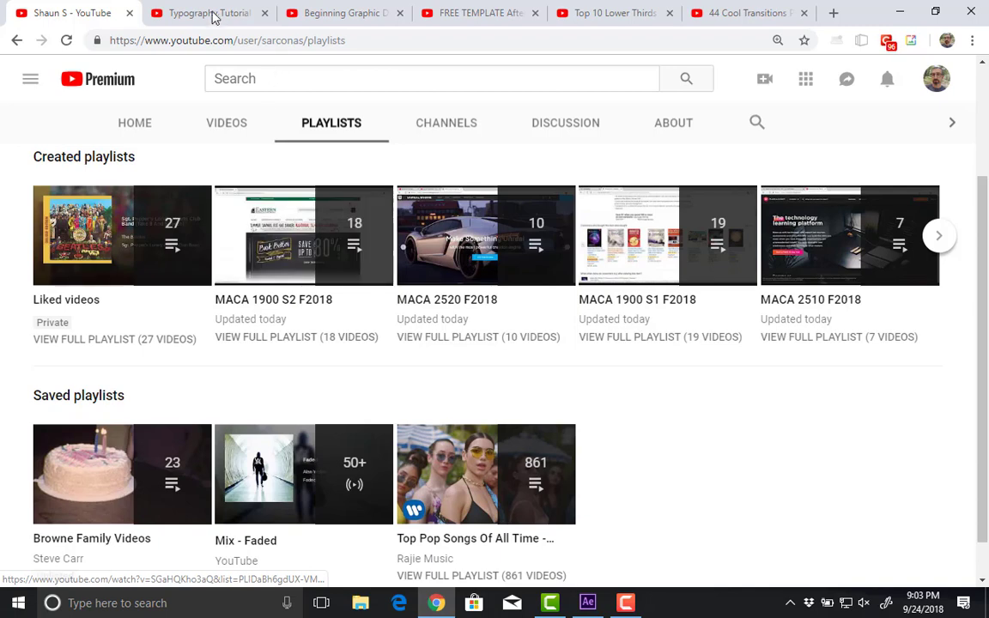
- Skim the openings of the Typography Tutorial and Beginning Graphic Design: Color videos, ending by switching to After Effects
click(192, 13)
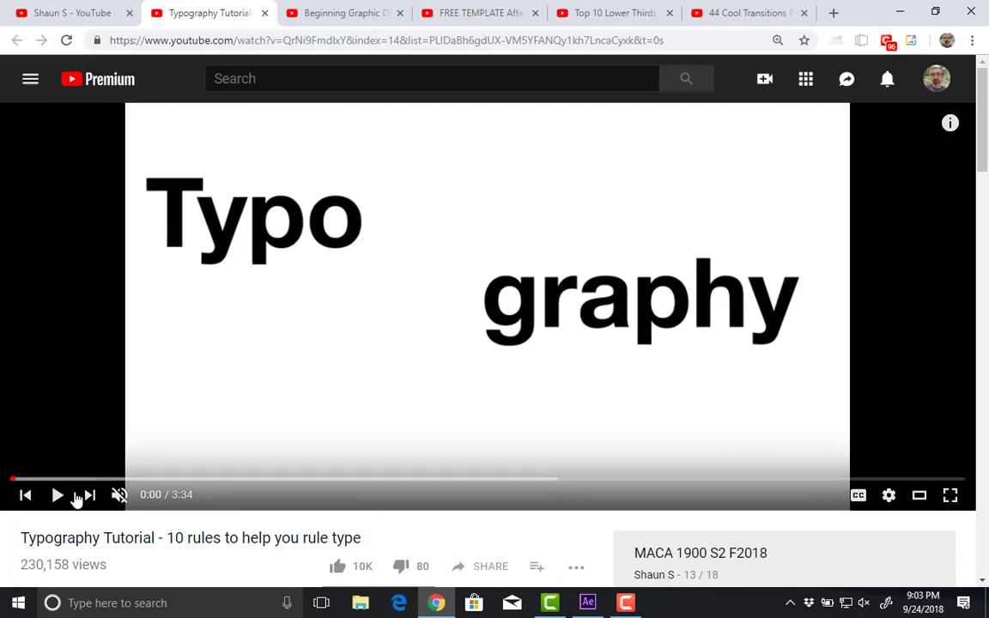
drag(57, 483, 110, 488)
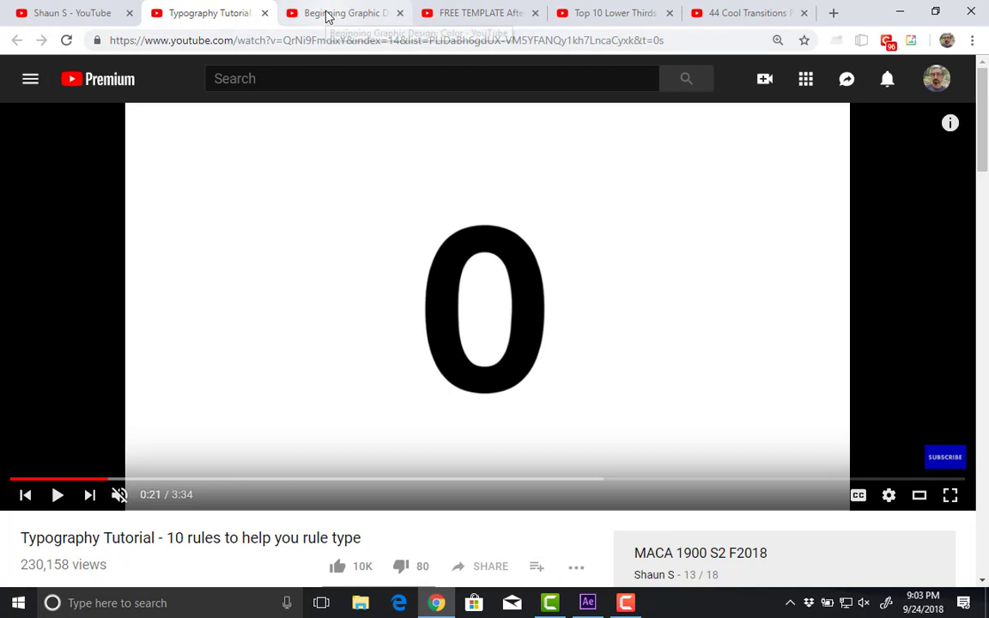
click(329, 15)
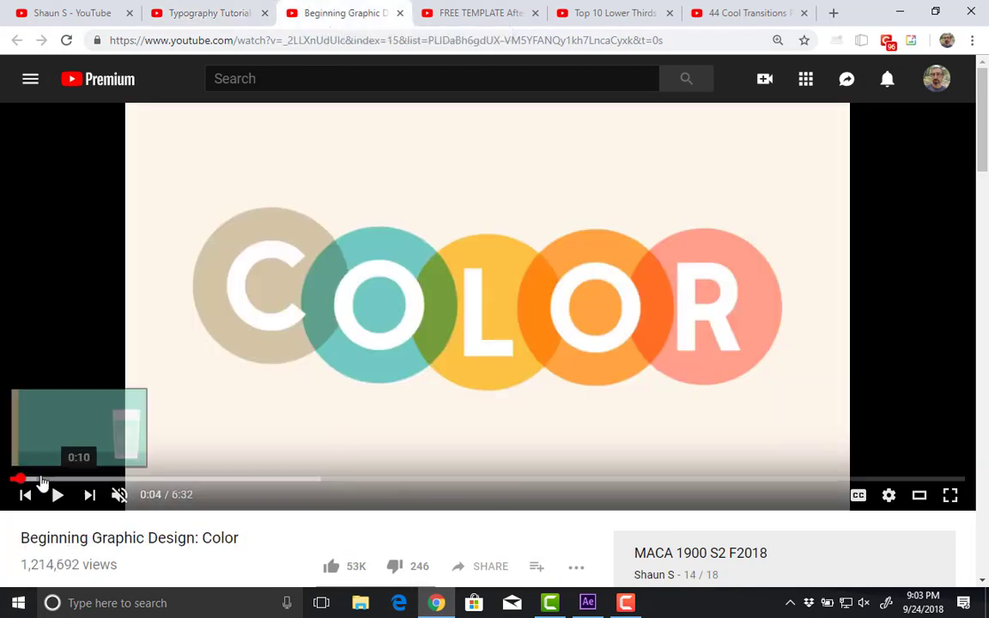
mouse_move(39, 481)
mouse_down()
mouse_move(62, 480)
mouse_move(33, 482)
mouse_up()
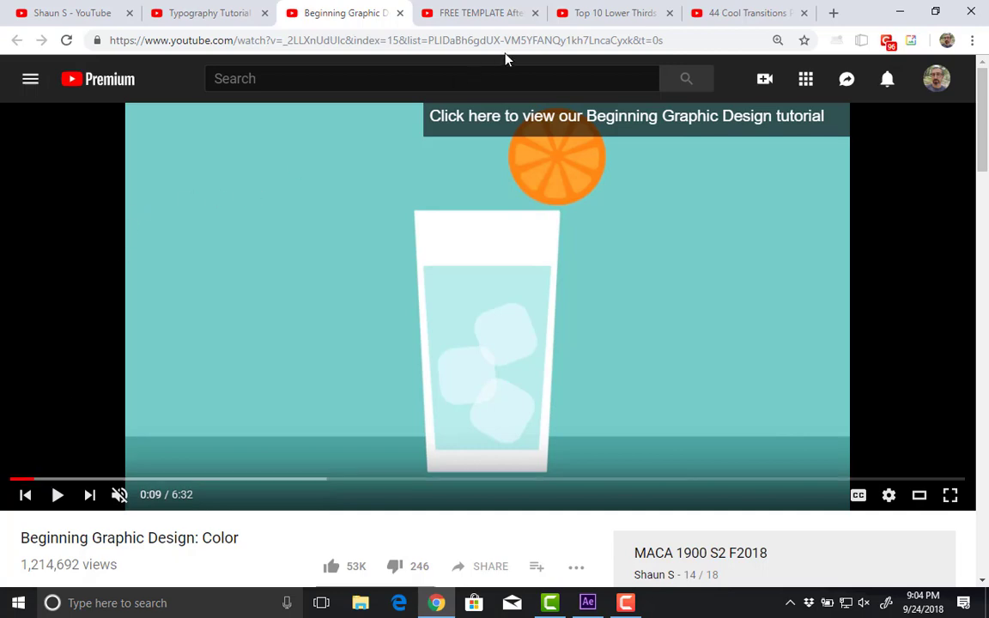
key(alt+Tab)
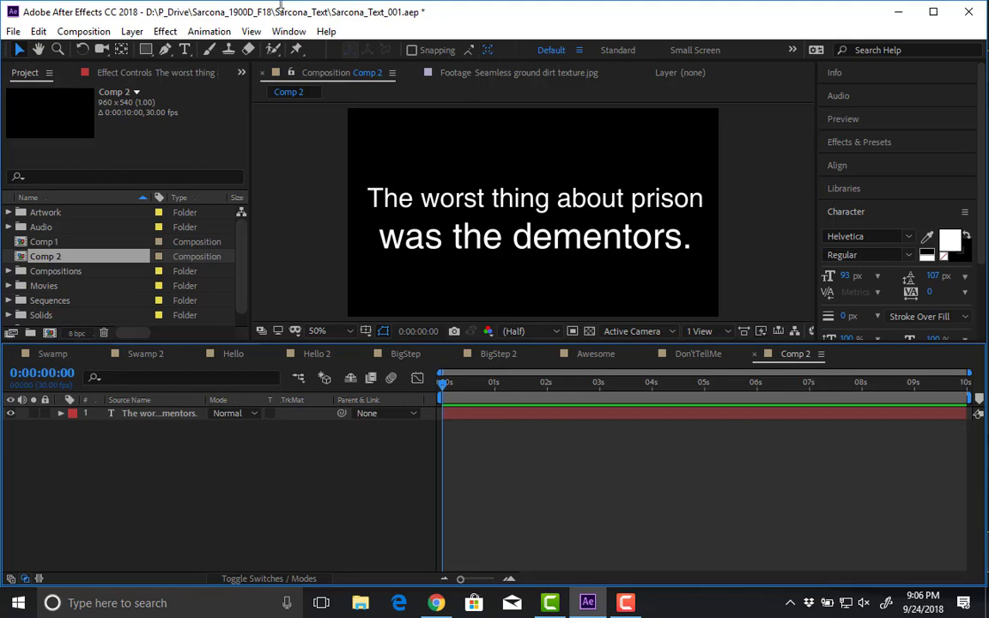
click(90, 30)
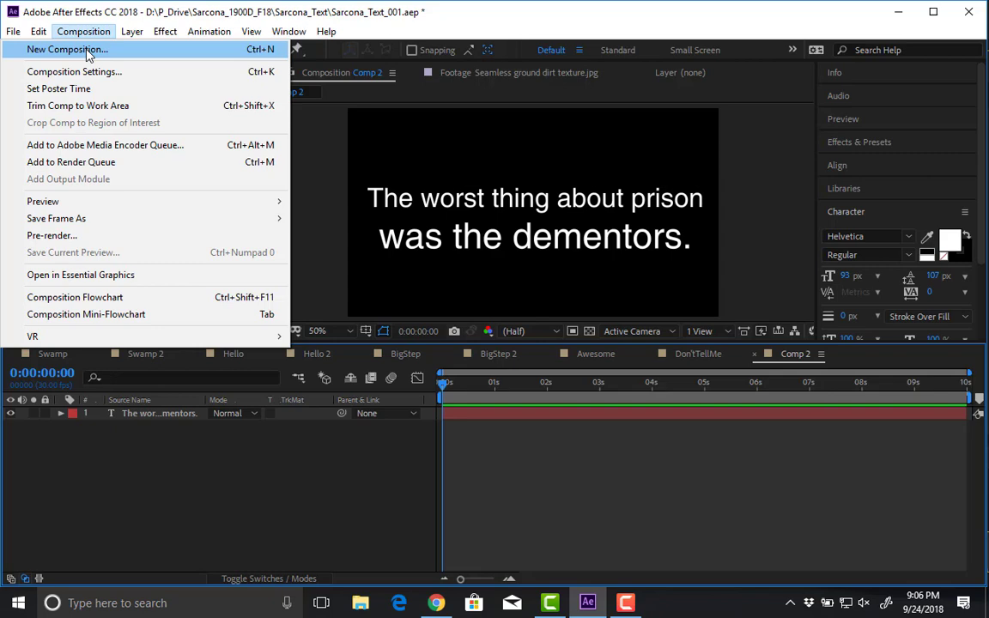
click(69, 49)
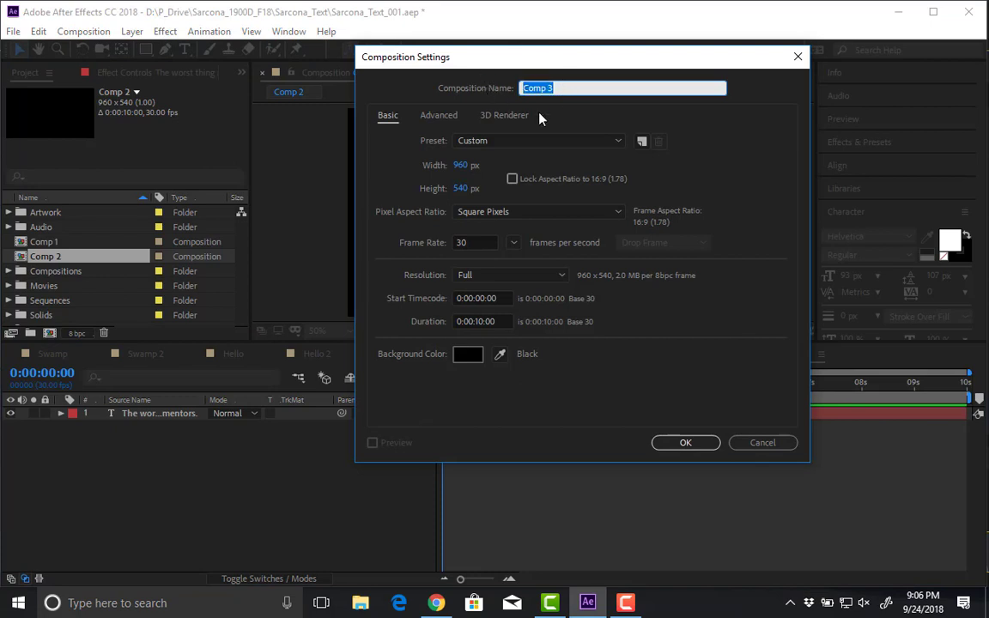
click(474, 242)
click(500, 324)
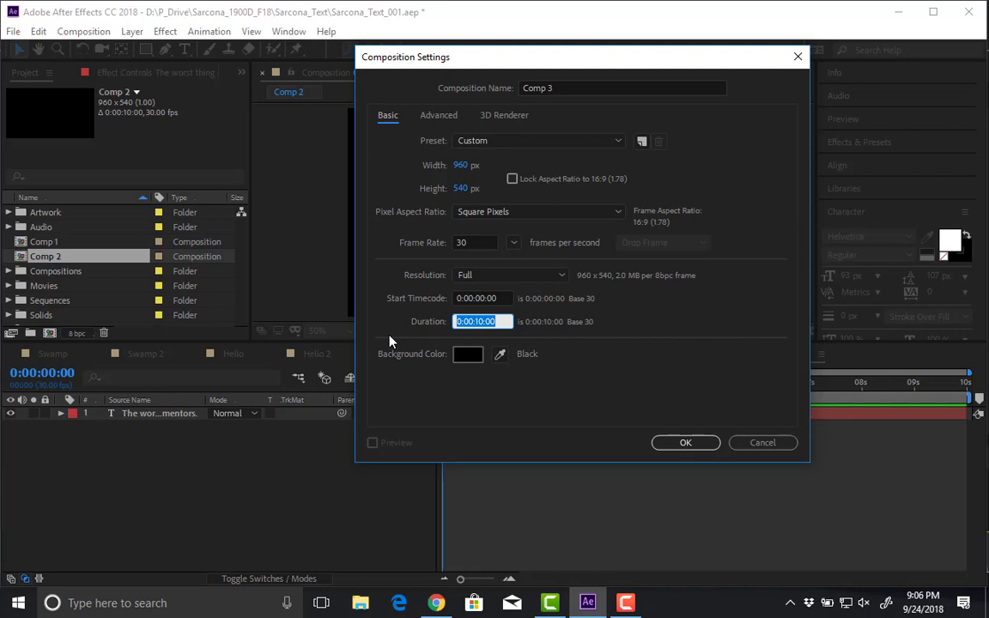
key(Escape)
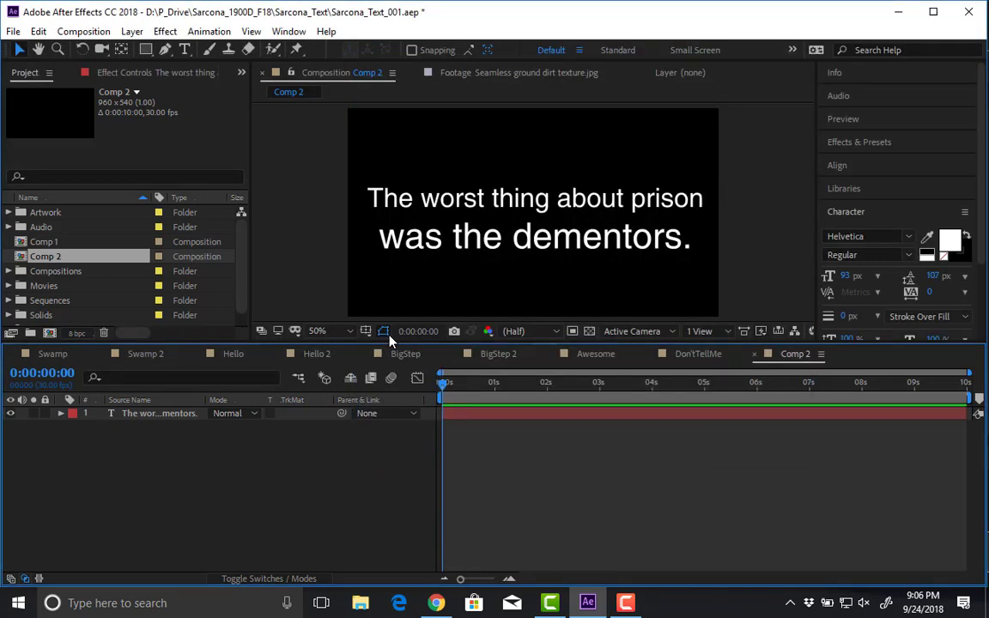
- Hide the existing text layer in Comp 2 and add a new text layer reading "The best place in the world is home"
click(185, 49)
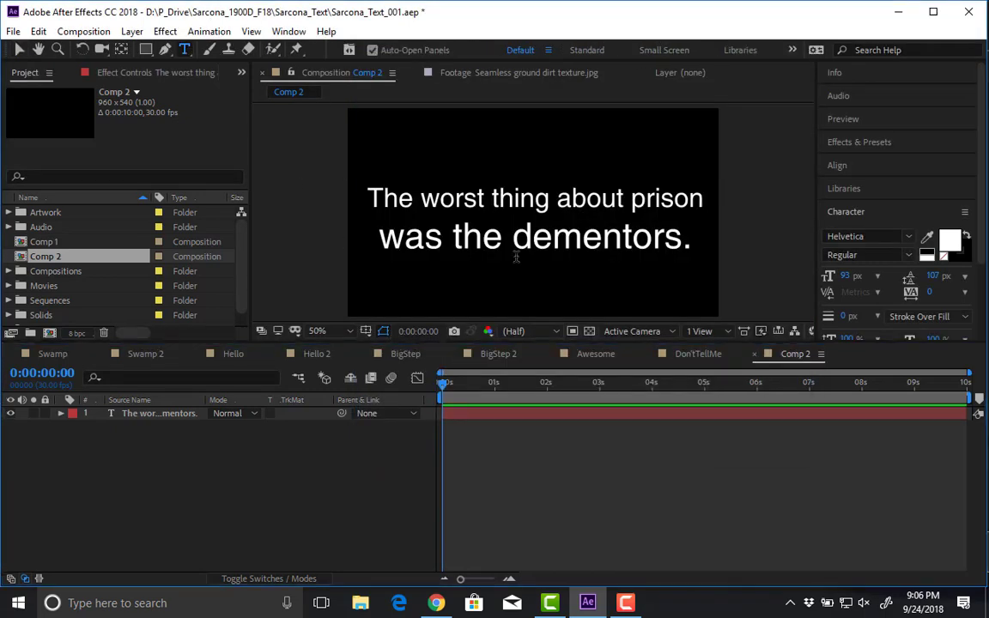
click(10, 412)
click(454, 192)
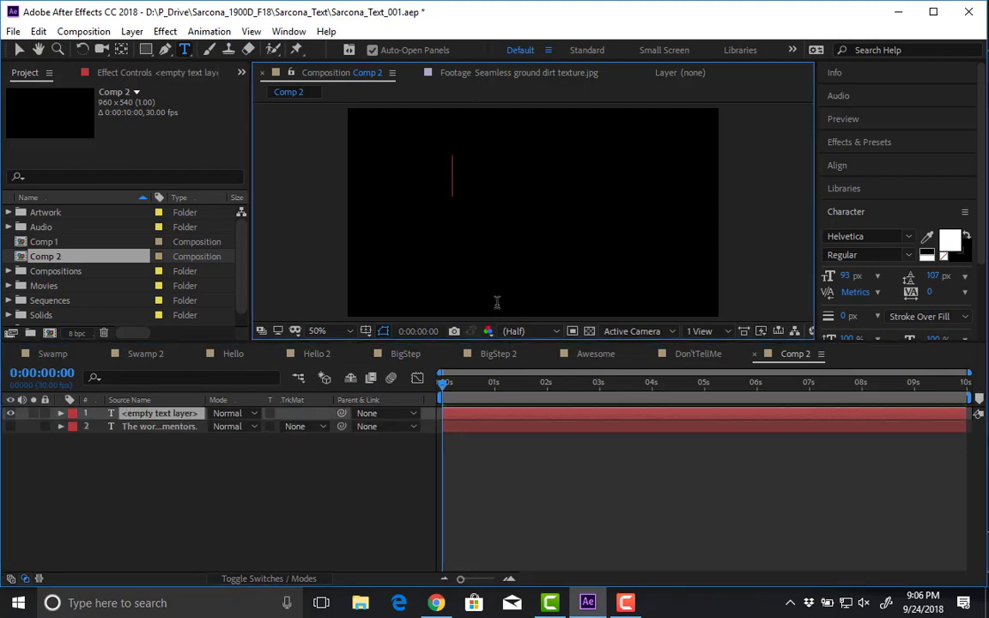
text(The be)
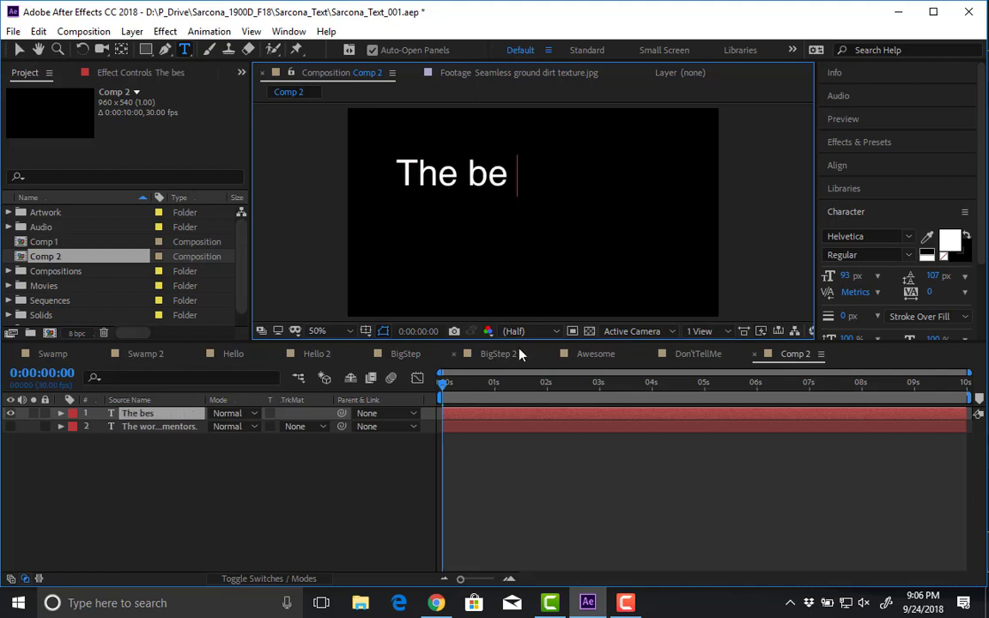
text(st place in the wo)
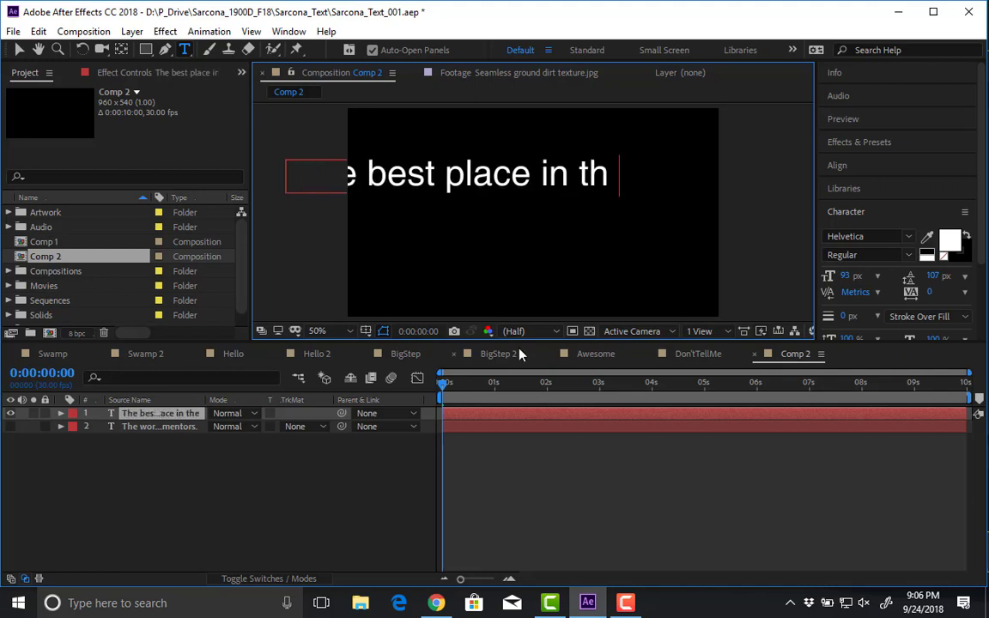
text(rld i)
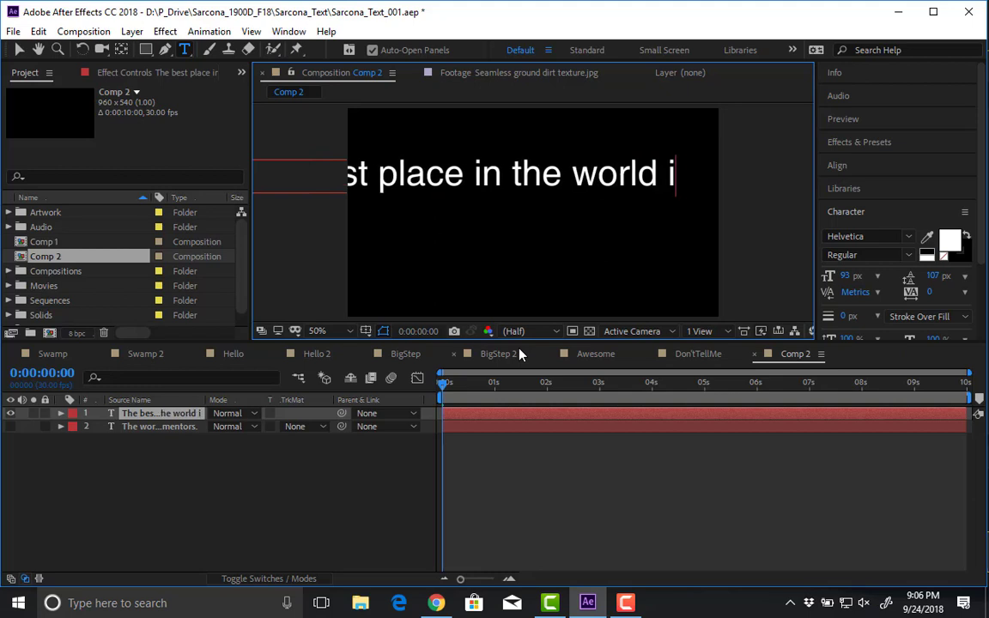
text(s home)
- Reduce the new text's font size to 49 px and position the line horizontally centred in the upper part of the frame
key(ctrl+a)
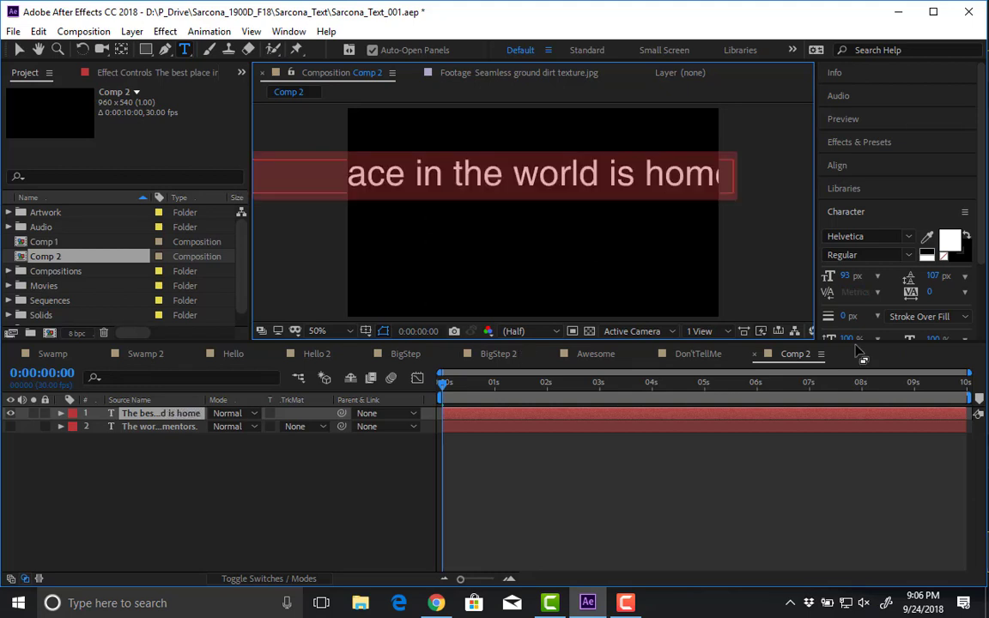
drag(848, 278, 807, 276)
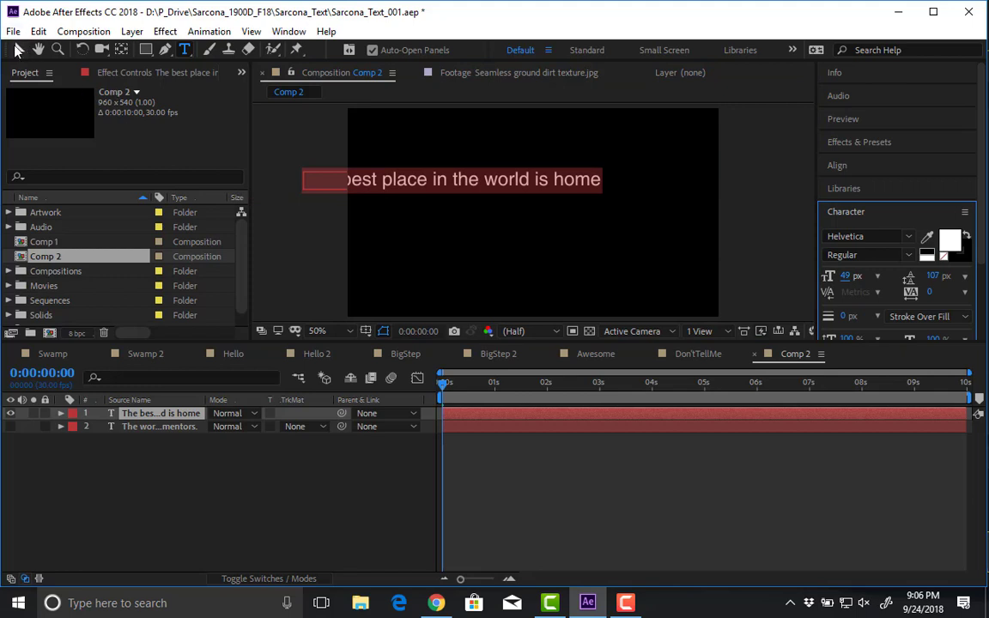
click(19, 49)
drag(410, 183, 484, 170)
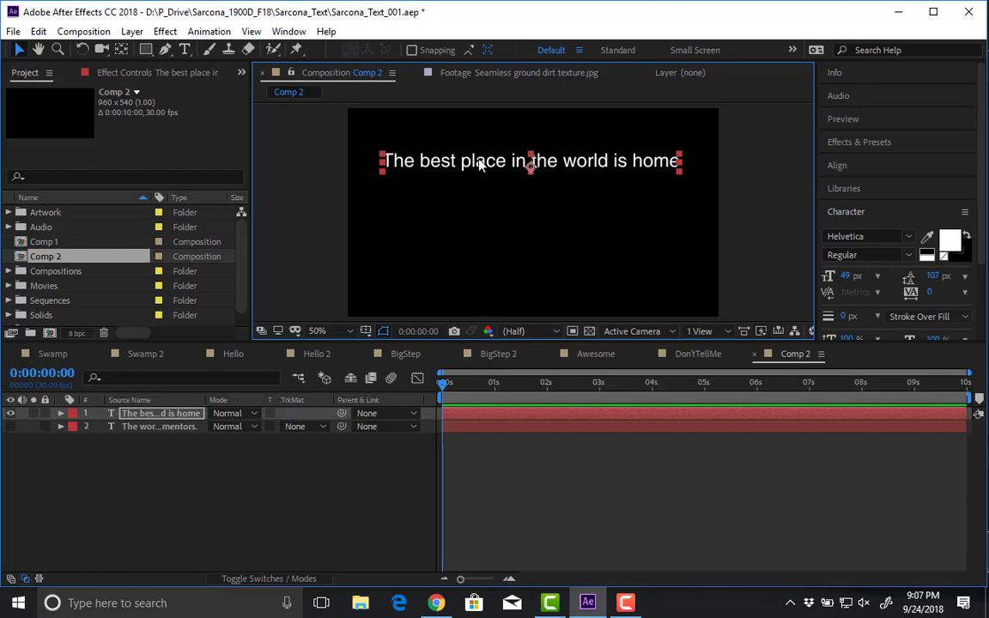
- Break the sentence into three lines: "The best place", "in the world" and "is home"
double_click(566, 169)
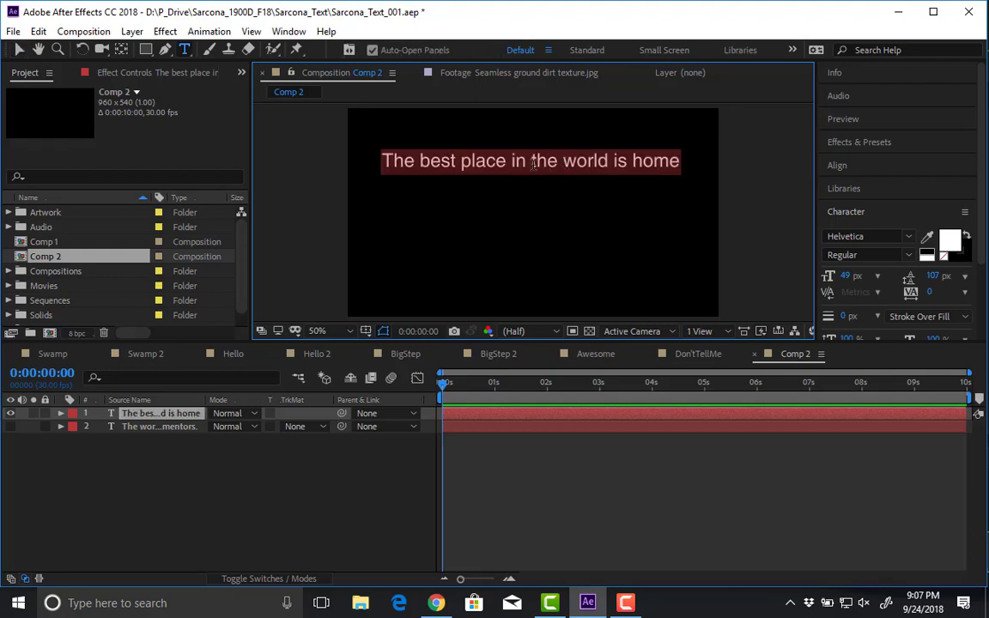
click(620, 185)
key(Return)
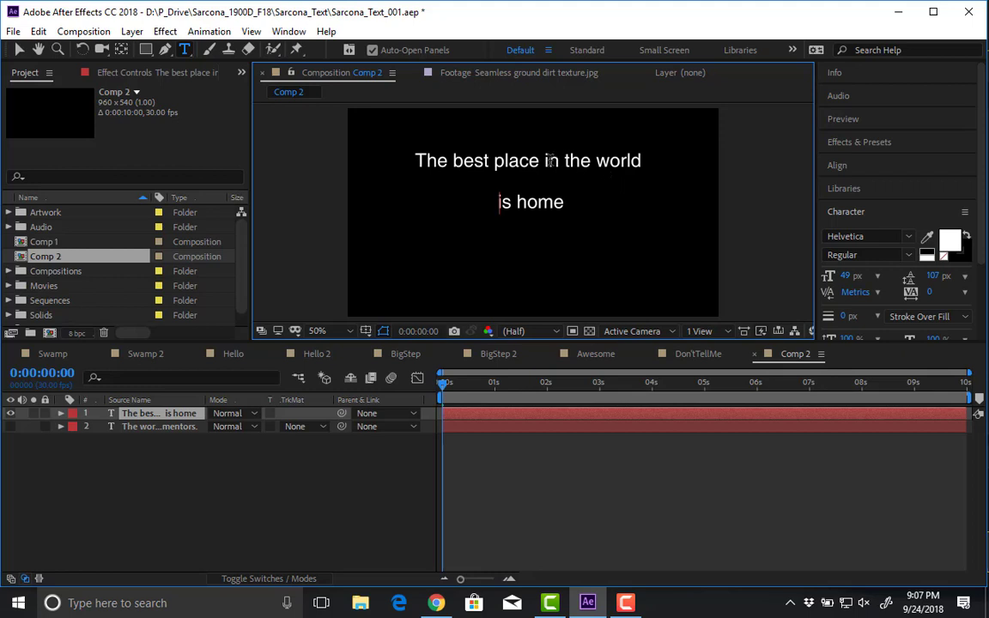
click(554, 183)
key(Return)
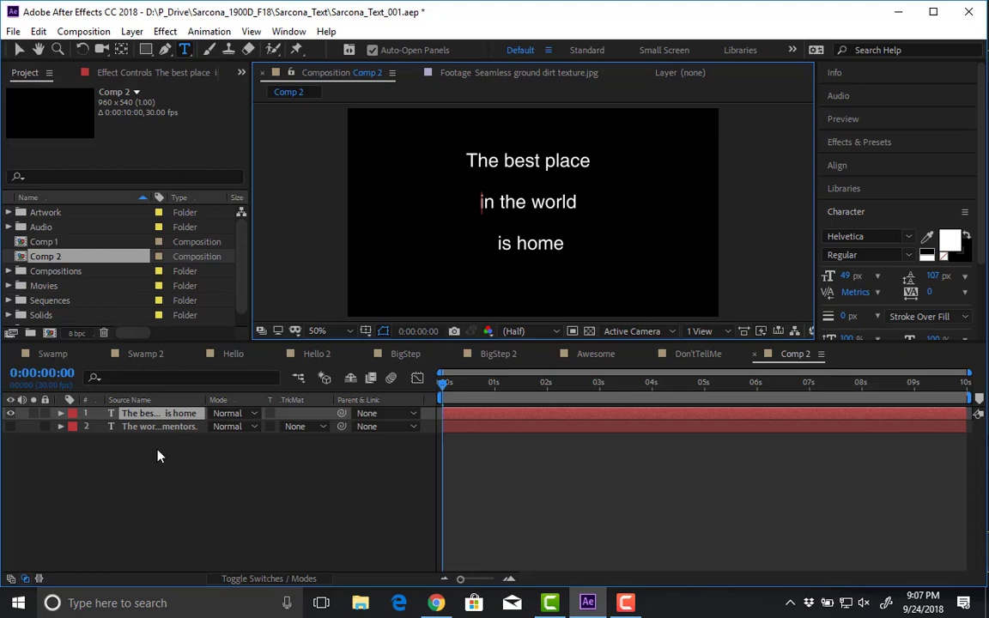
- Enlarge the font size of all three lines to 82 px
click(137, 418)
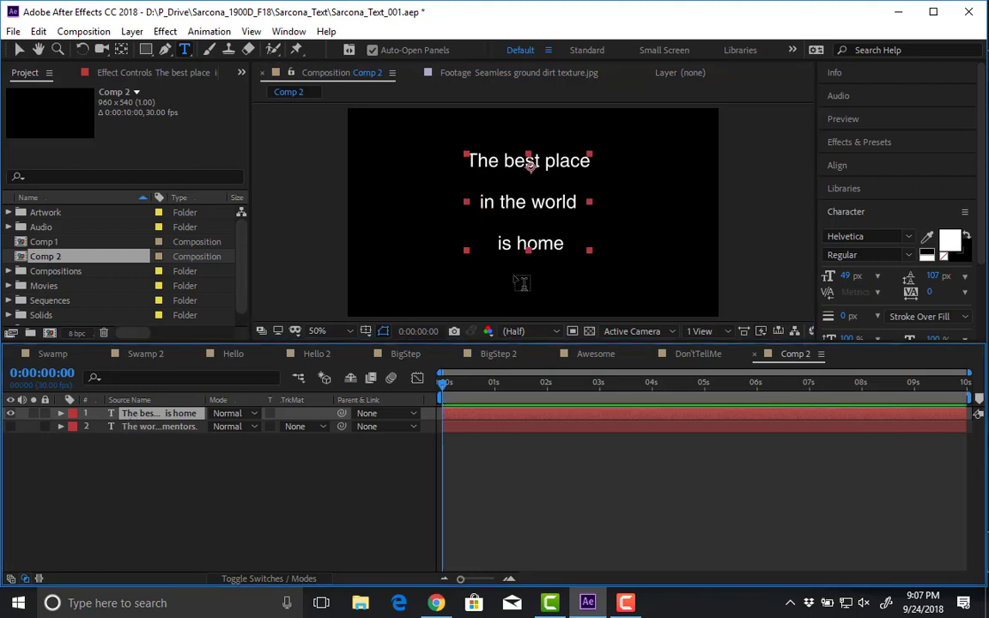
triple_click(530, 245)
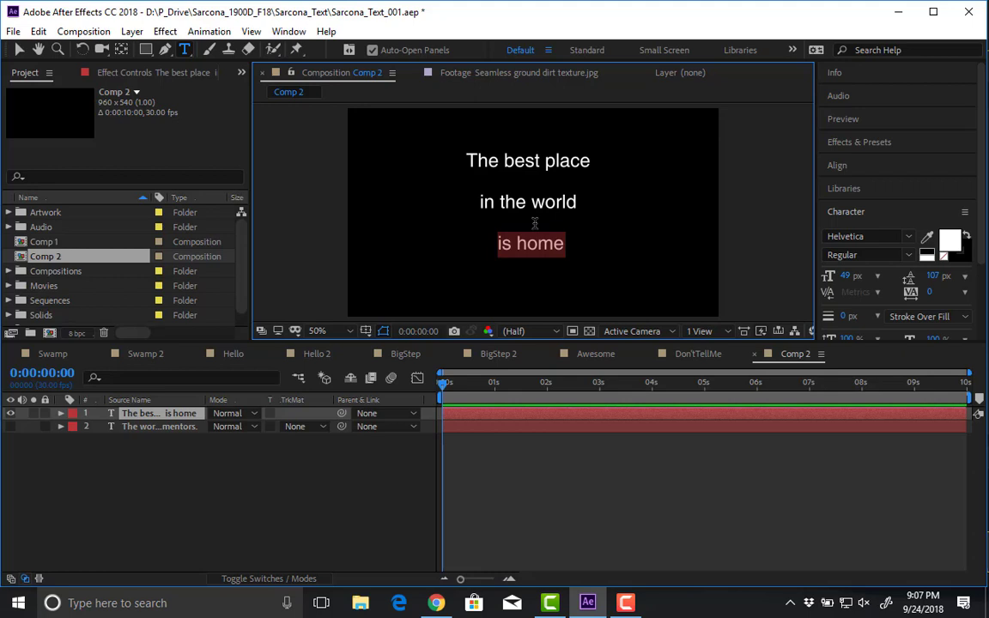
key(ctrl+a)
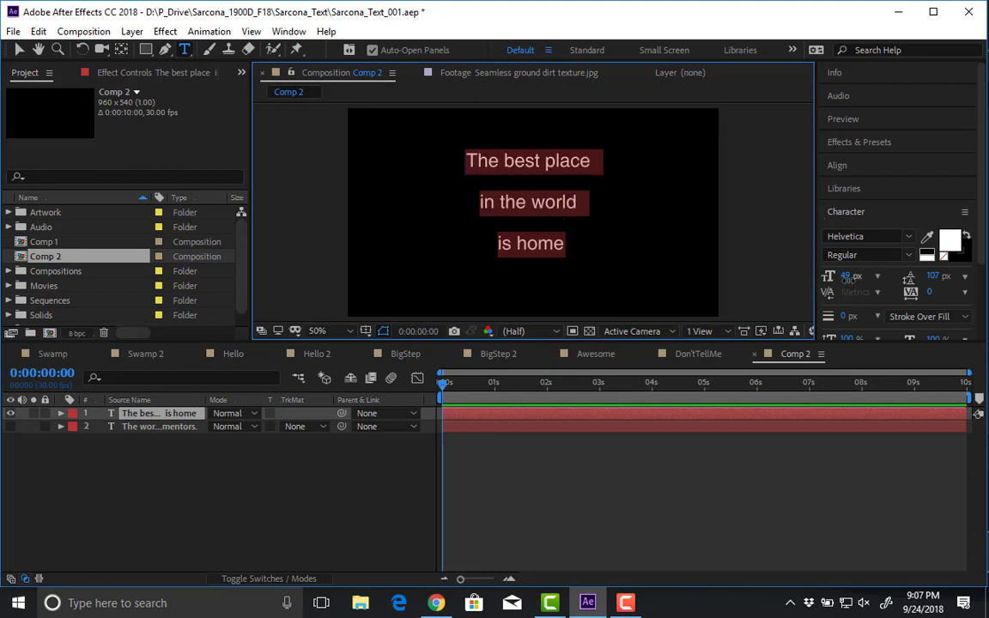
drag(846, 276, 517, 199)
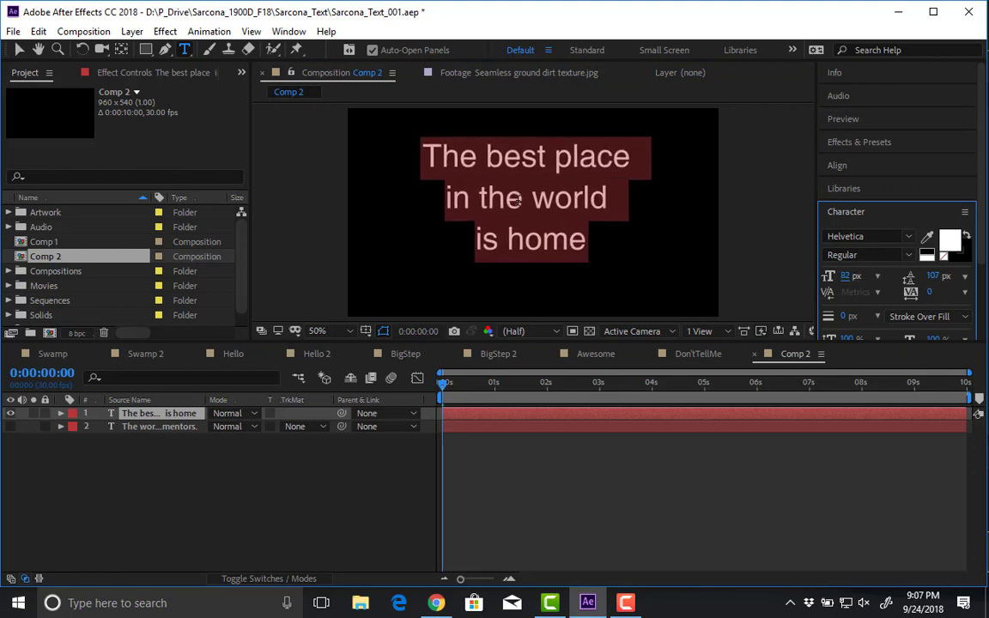
click(19, 50)
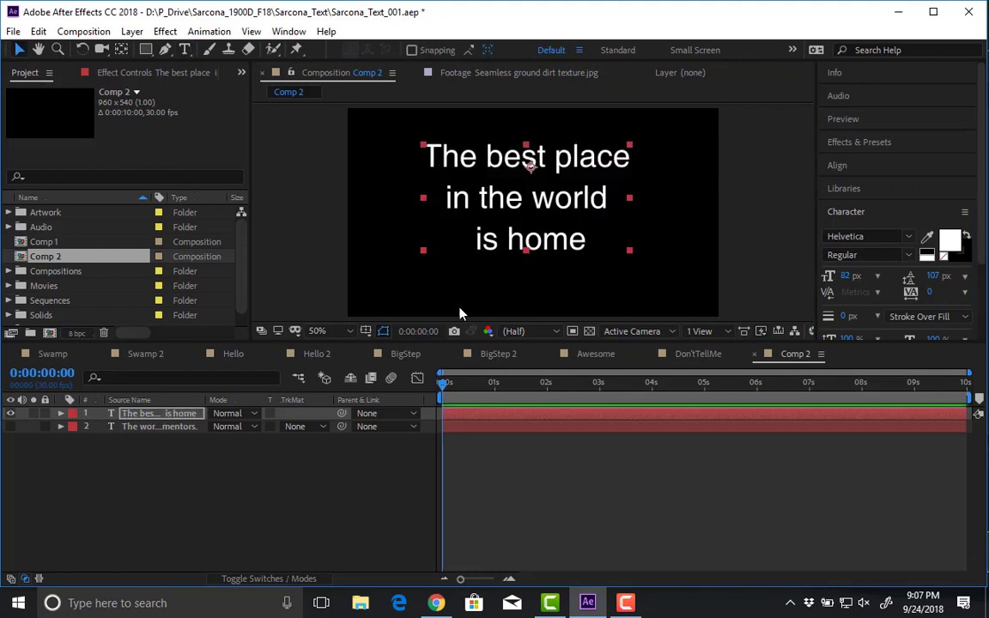
- Display the title/action safe guides in the composition view and nudge the text block down toward the frame's centre
click(367, 331)
click(400, 349)
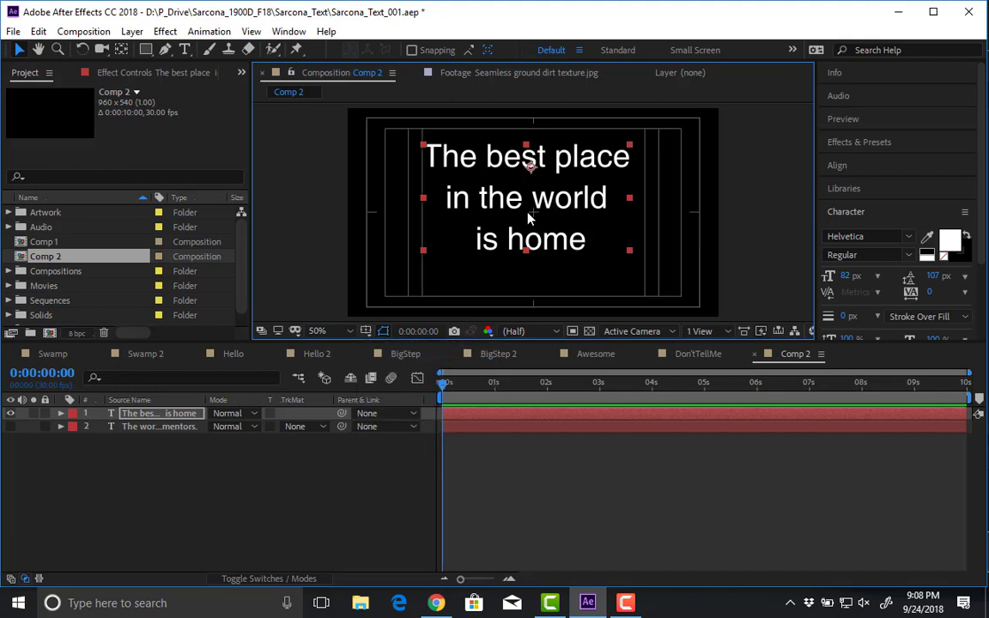
key(shift+Down)
key(shift+Down)
key(shift+Down)
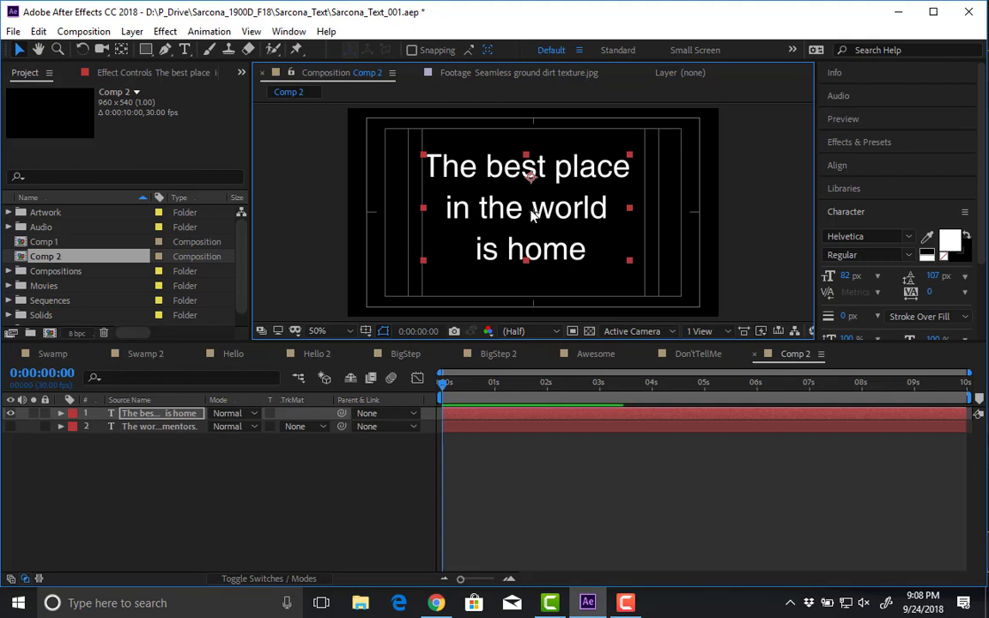
- Move the text layer's anchor point to the middle of the text block and centre the layer in the composition
key(y)
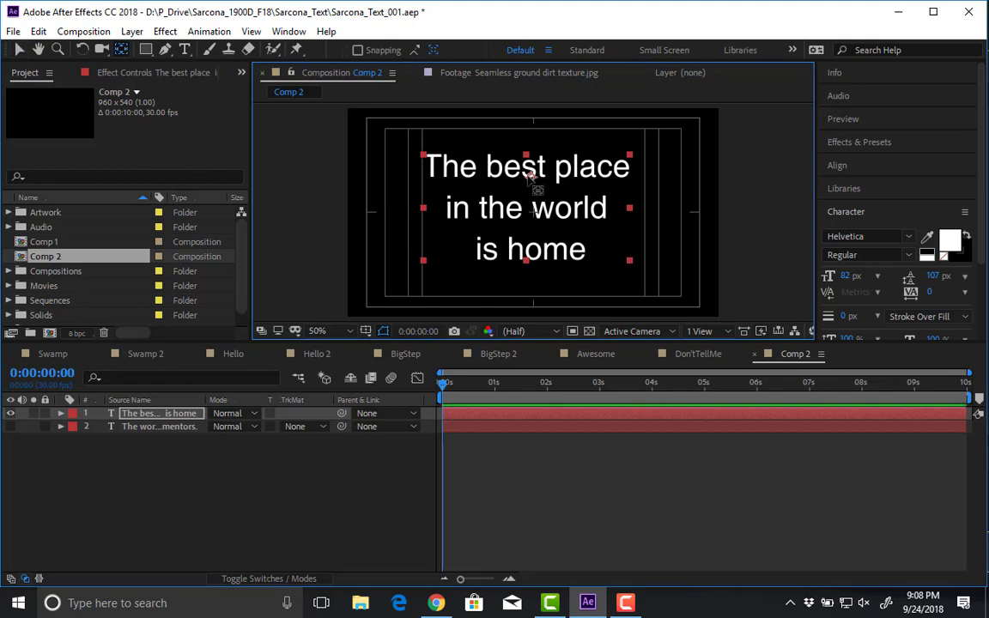
drag(529, 175, 526, 208)
key(v)
key(ctrl+Home)
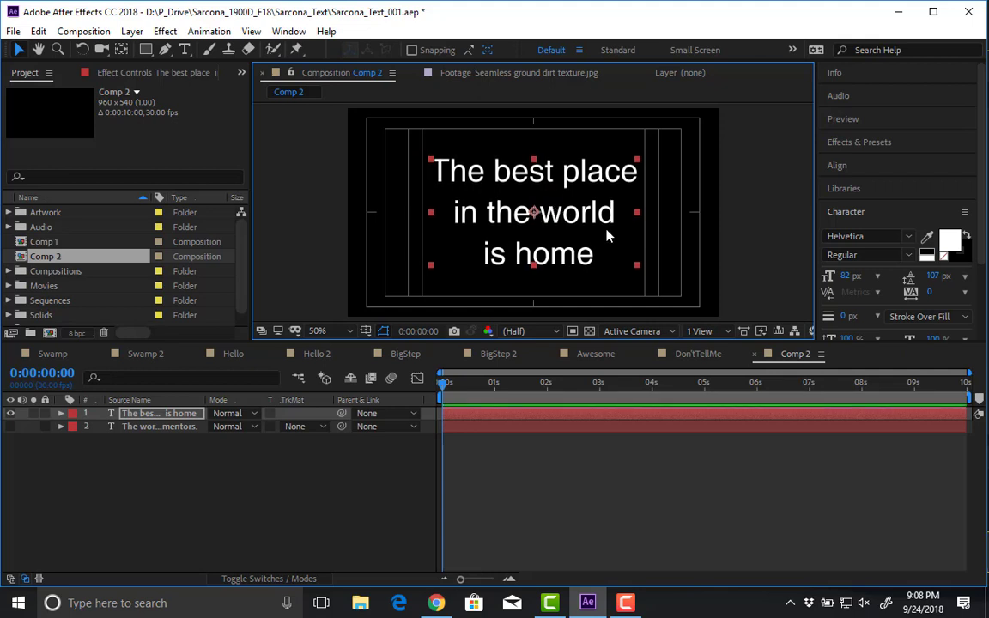
- Colour only the word "home" blue (3323FF) and apply faux bold to it
key(t)
double_click(573, 265)
triple_click(571, 260)
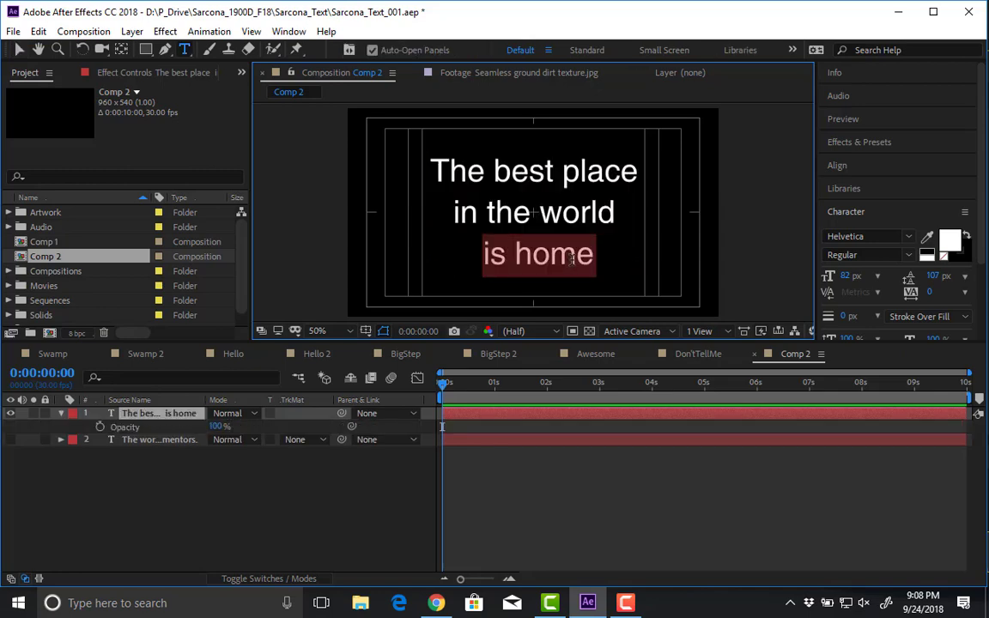
double_click(571, 260)
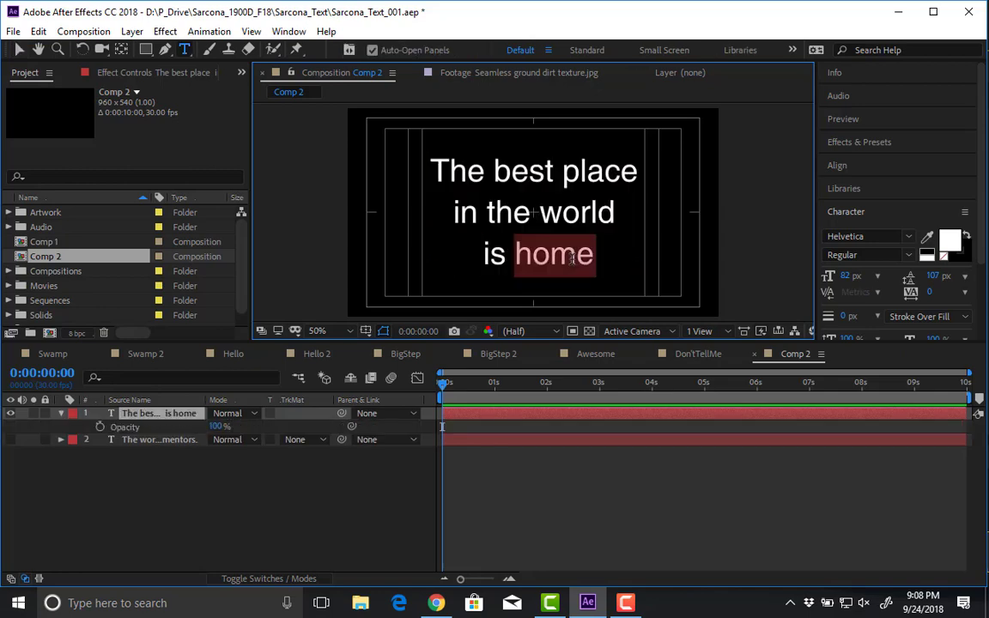
click(948, 240)
click(152, 65)
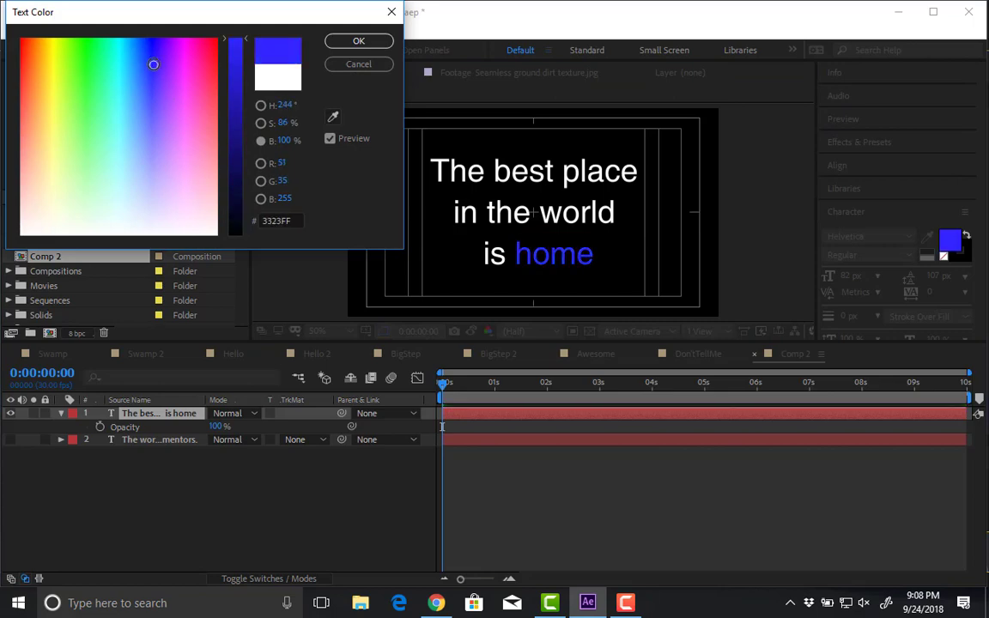
click(359, 41)
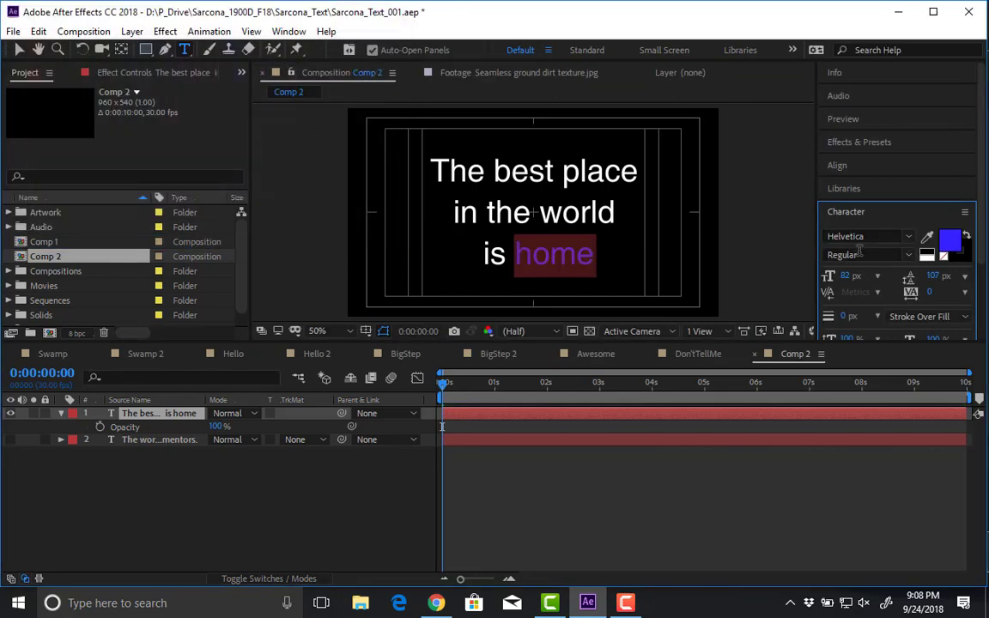
scroll(837, 287, down, 3)
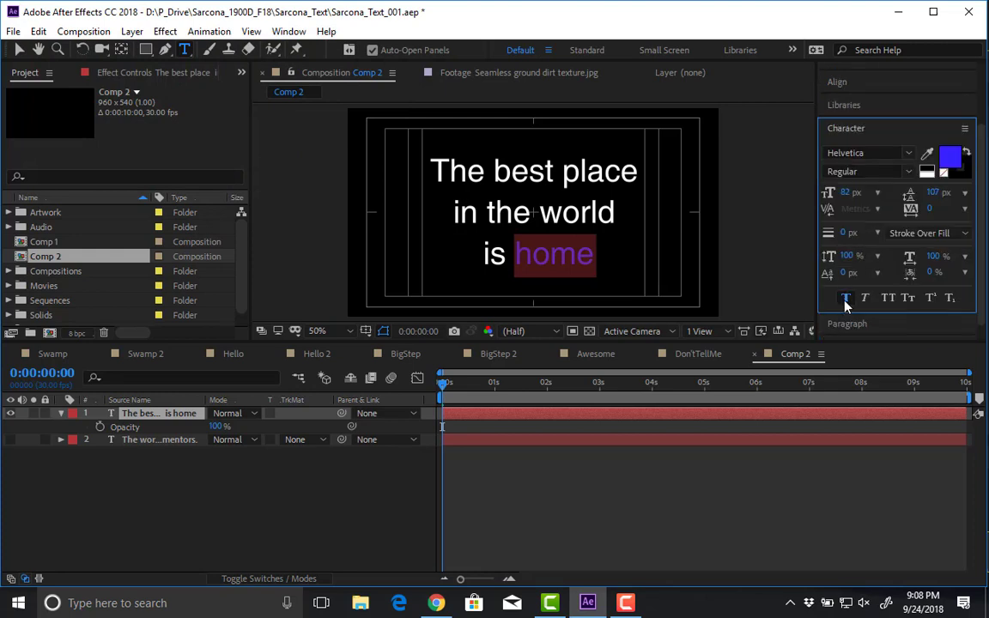
click(846, 299)
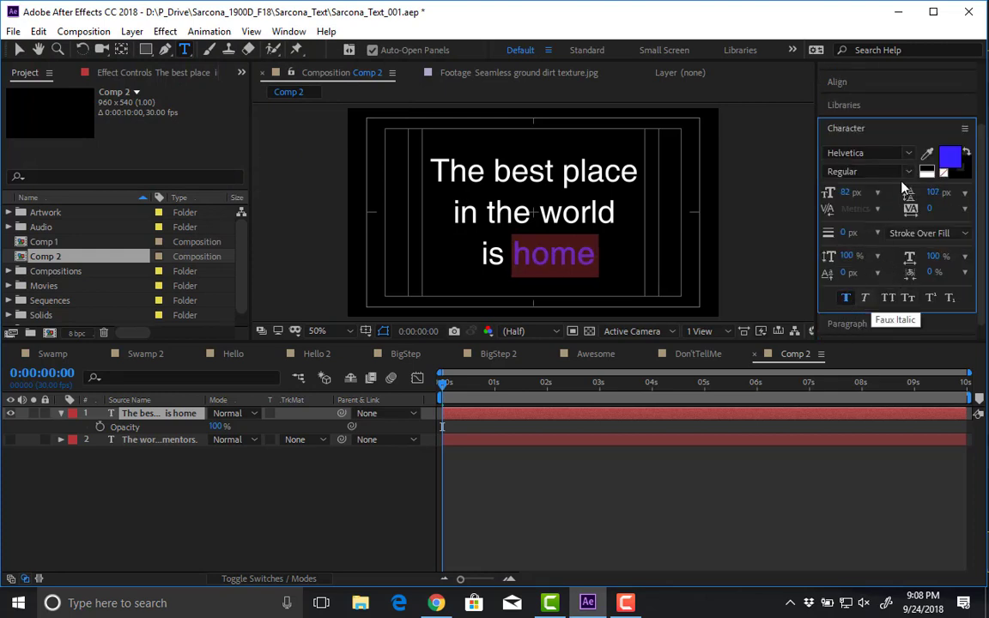
- Try faux italic on the word "home", and turn off both faux italic and faux bold
click(867, 298)
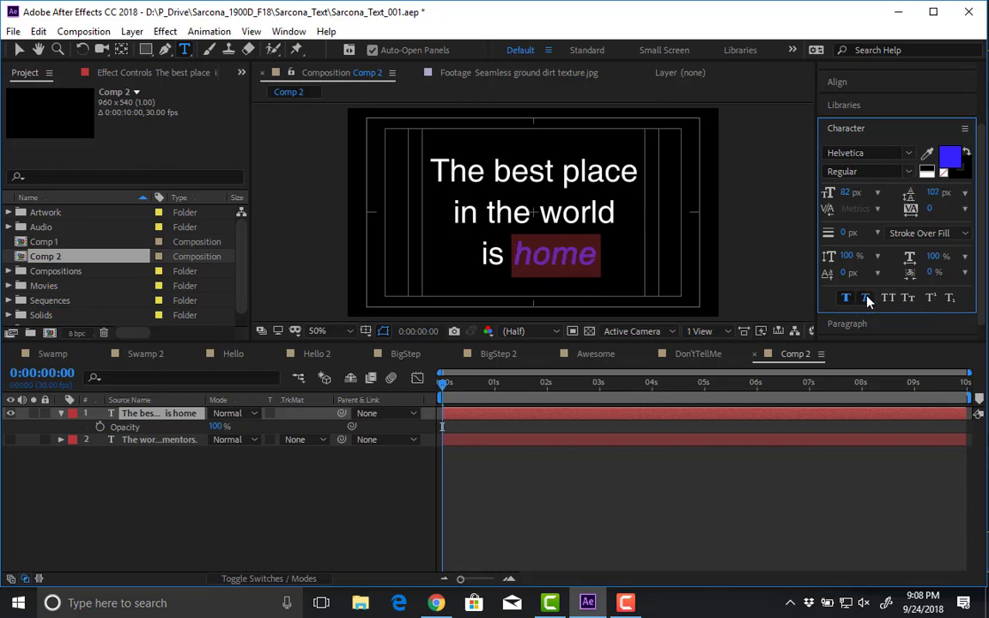
click(867, 299)
click(845, 299)
click(908, 171)
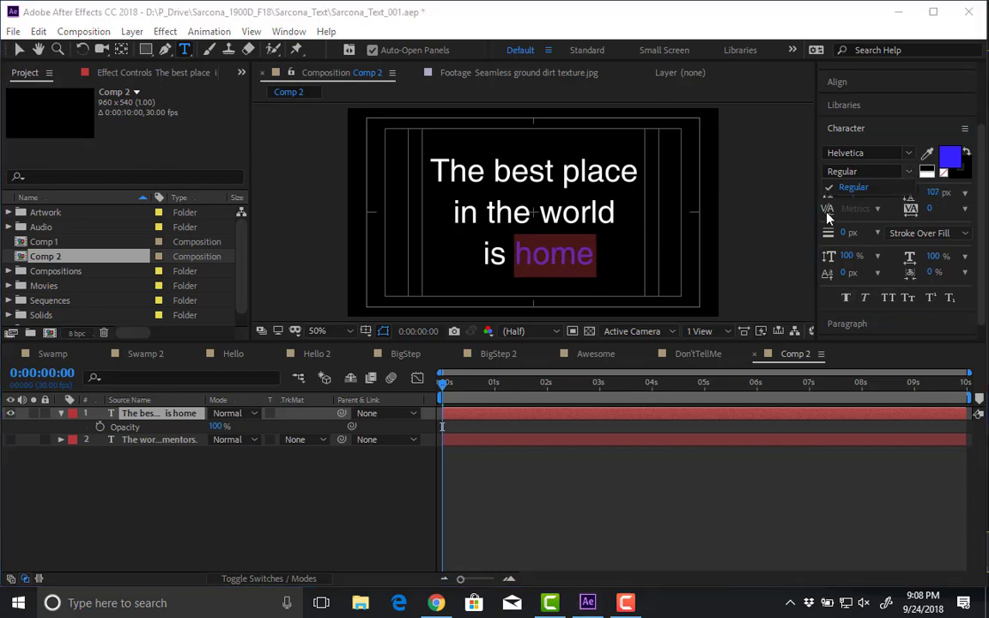
- Set the word "home" in the Kunstler Script font and enlarge it to 107 px
click(893, 152)
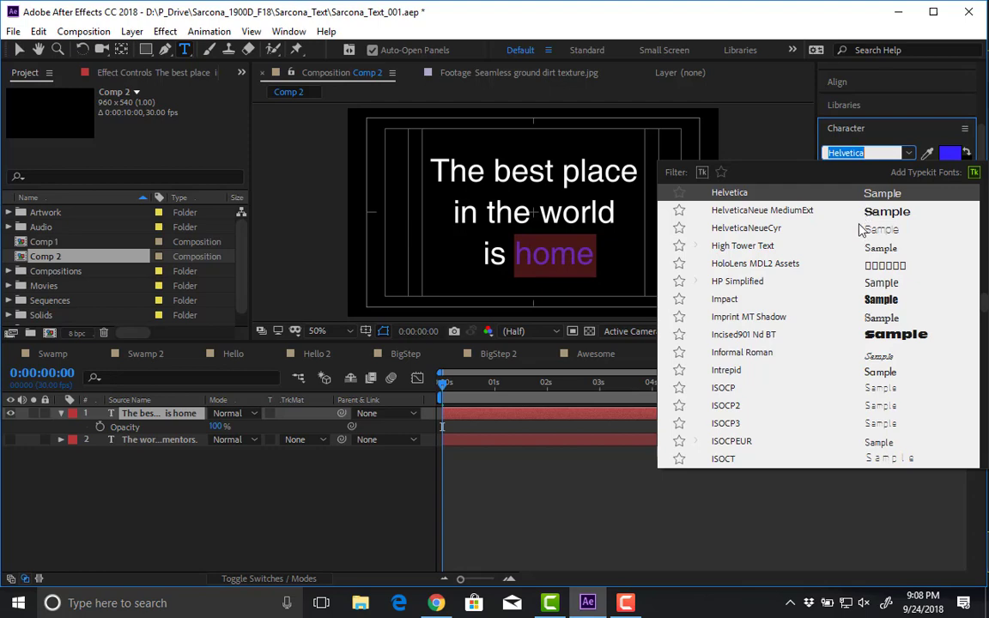
scroll(778, 371, down, 5)
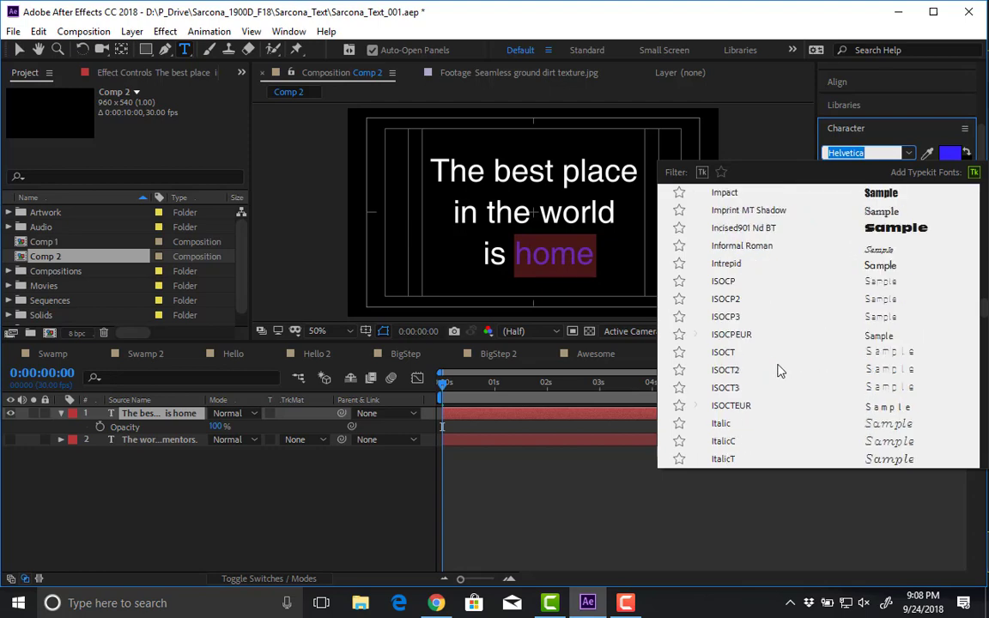
scroll(783, 374, down, 1)
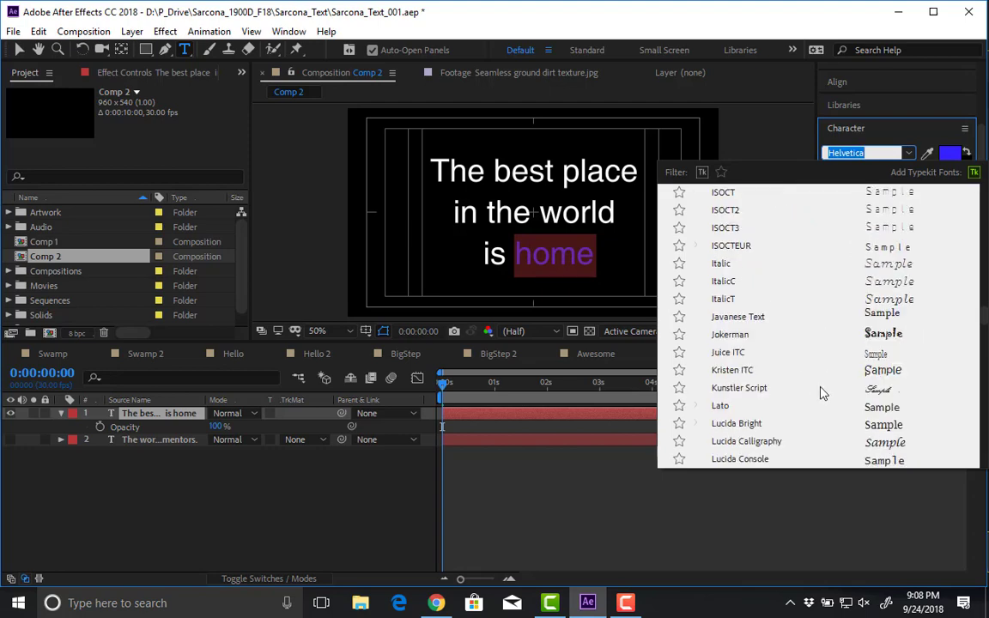
click(782, 388)
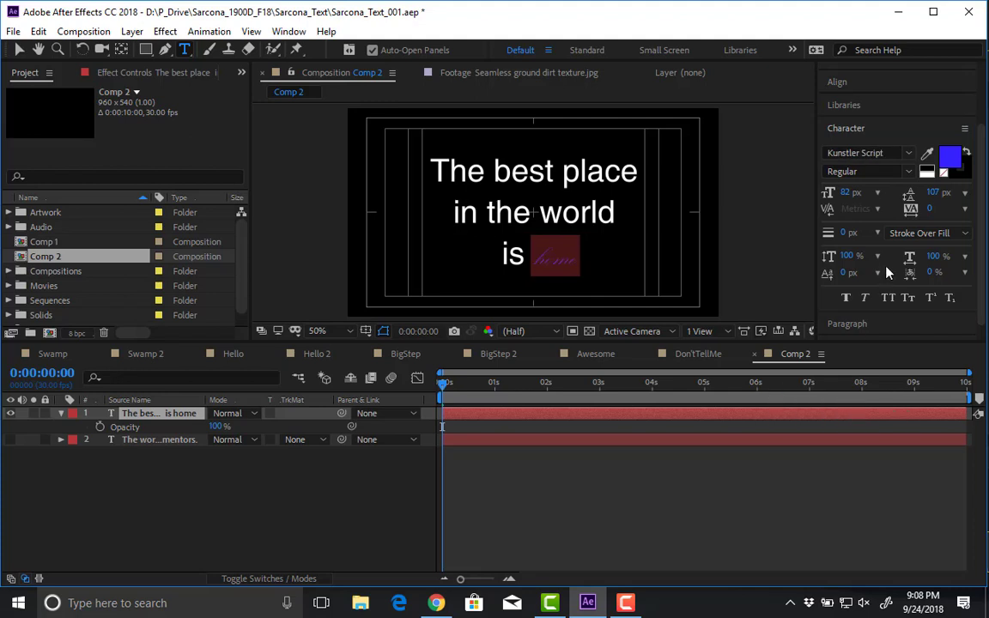
drag(845, 194, 762, 188)
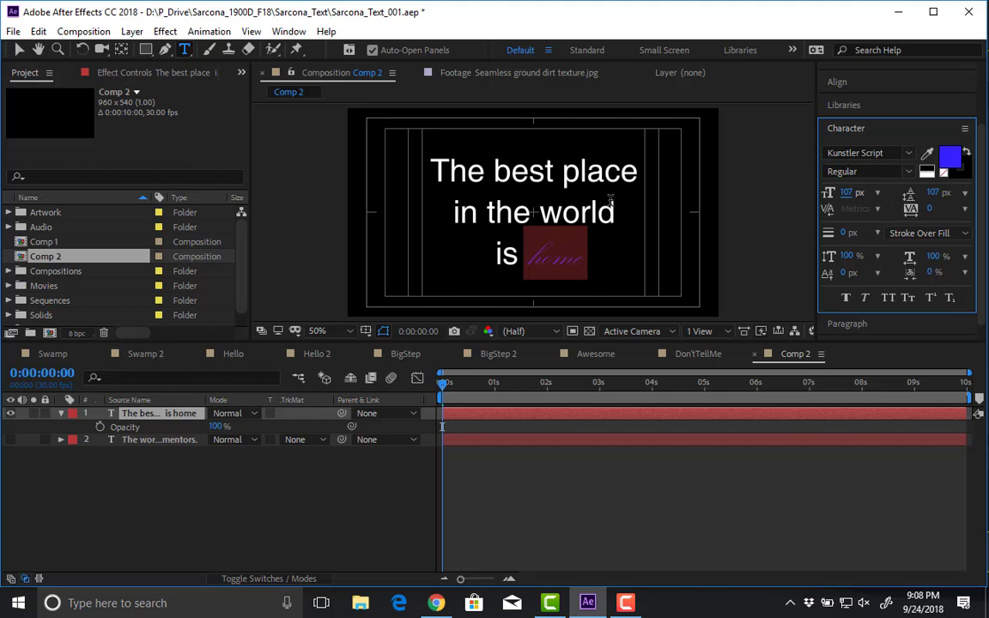
- Change the font of "home" to Times New Roman Regular and finish editing the text
click(908, 154)
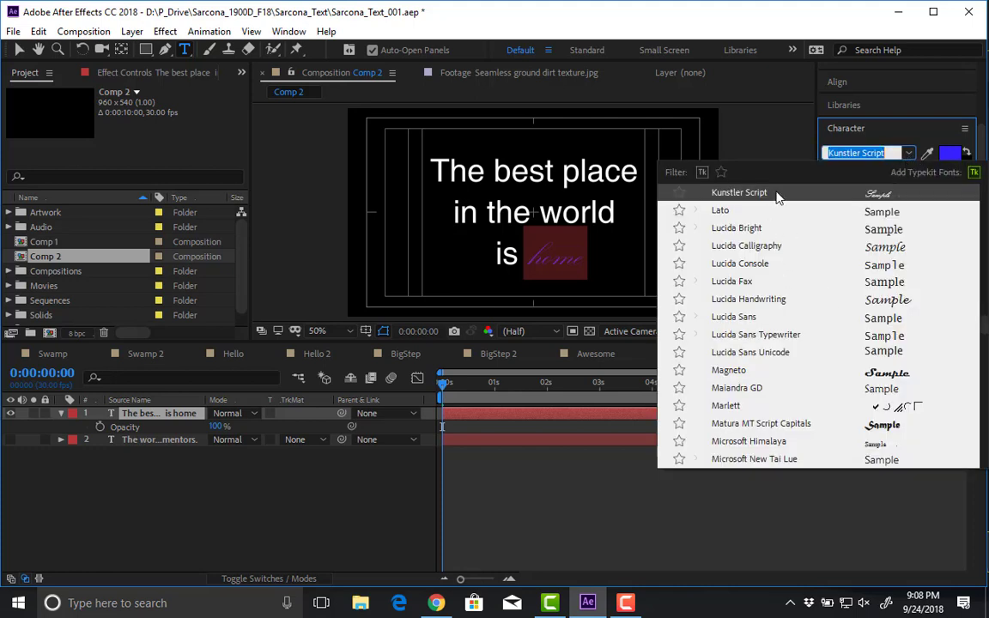
text(times)
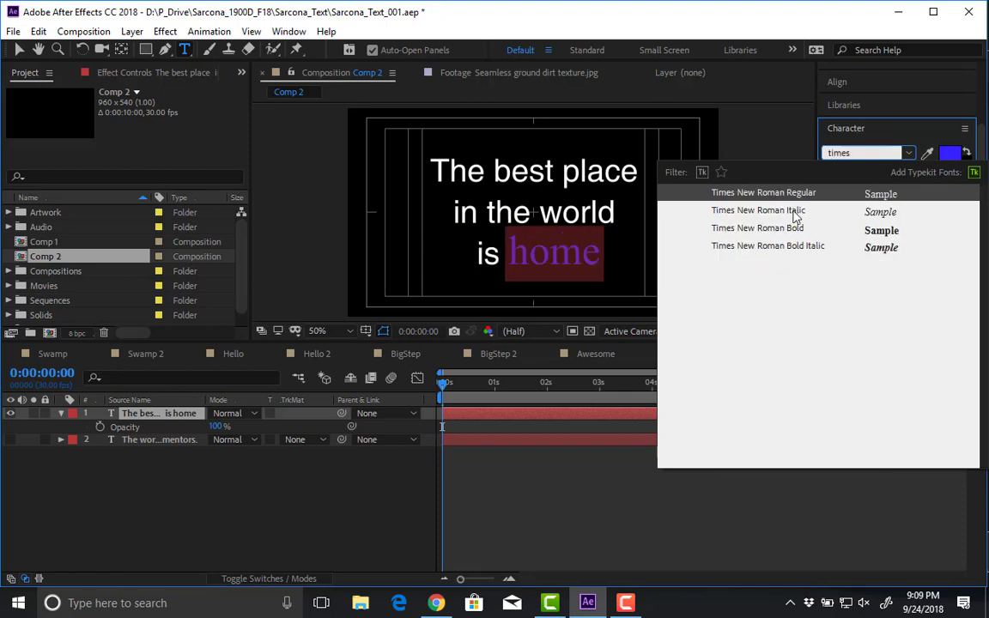
click(798, 194)
key(Escape)
key(v)
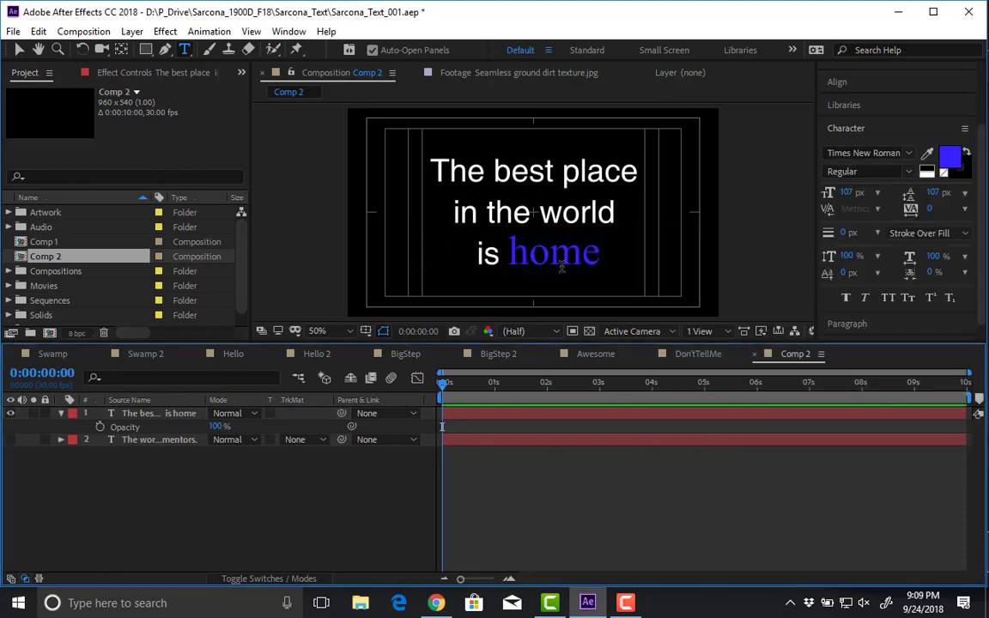
- Reselect the word "home" in the third line and apply the ScriptS font to it
scroll(532, 211, up, 4)
drag(539, 139, 485, 195)
key(ctrl+t)
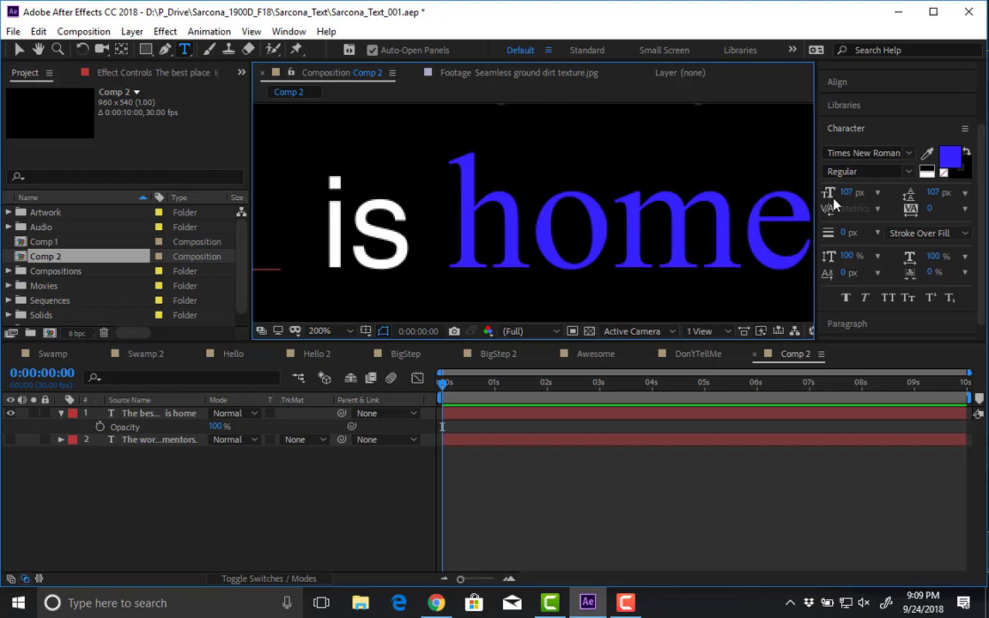
drag(459, 236, 811, 239)
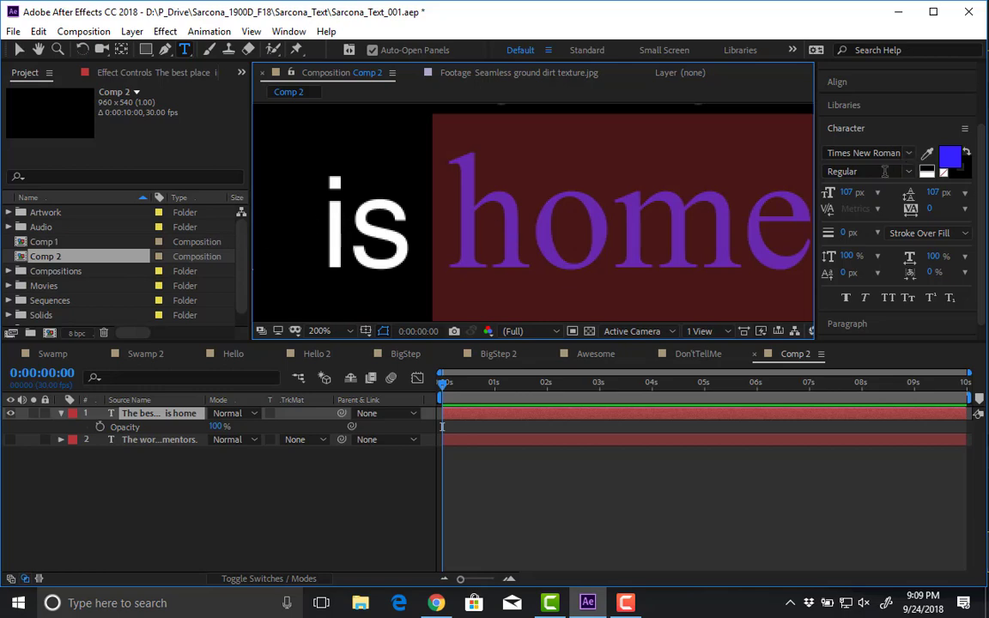
click(824, 152)
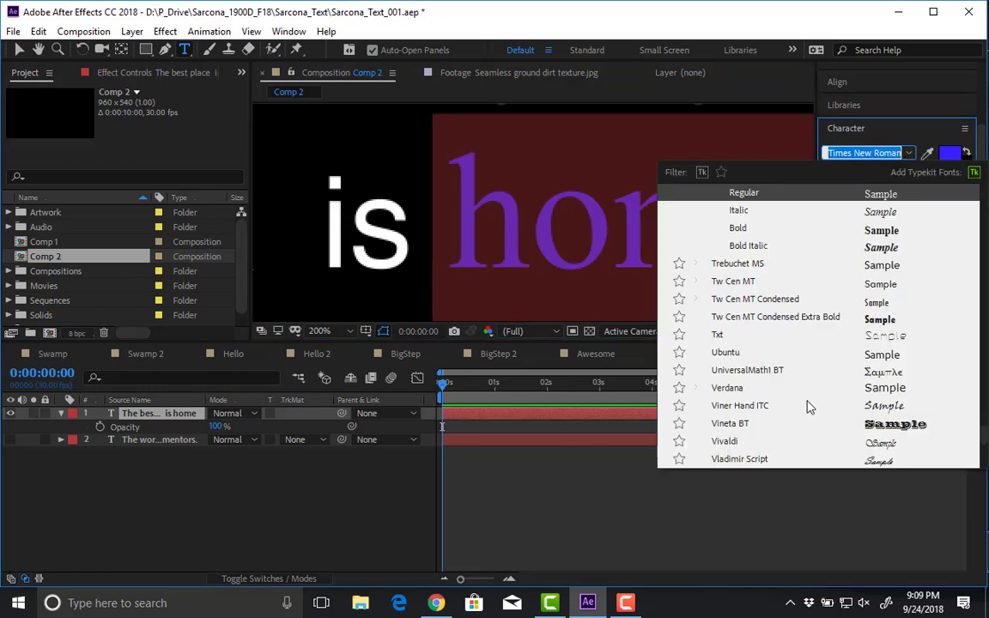
scroll(850, 339, up, 6)
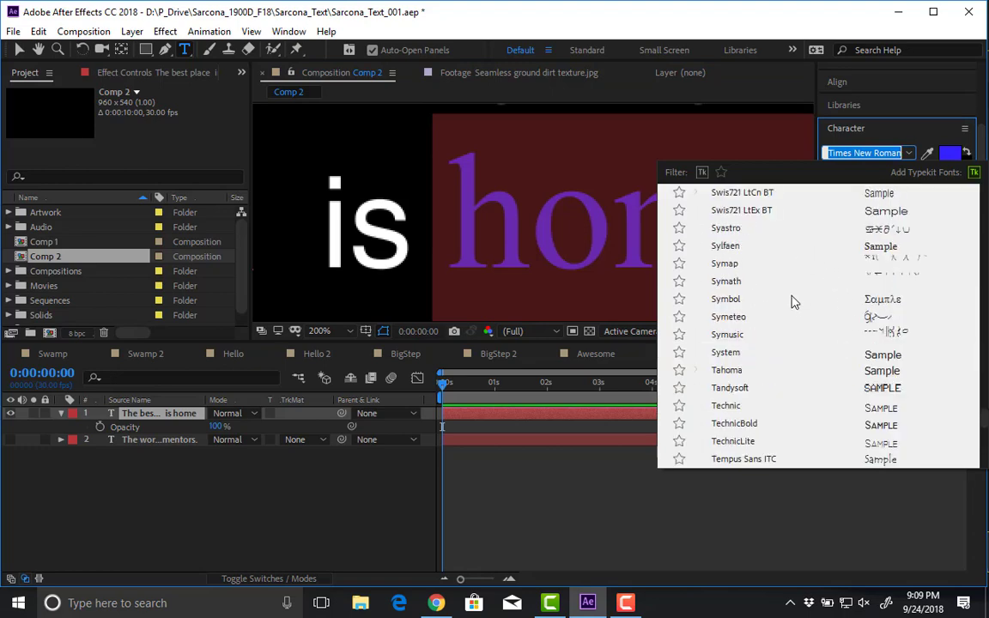
scroll(792, 307, up, 3)
scroll(793, 309, up, 7)
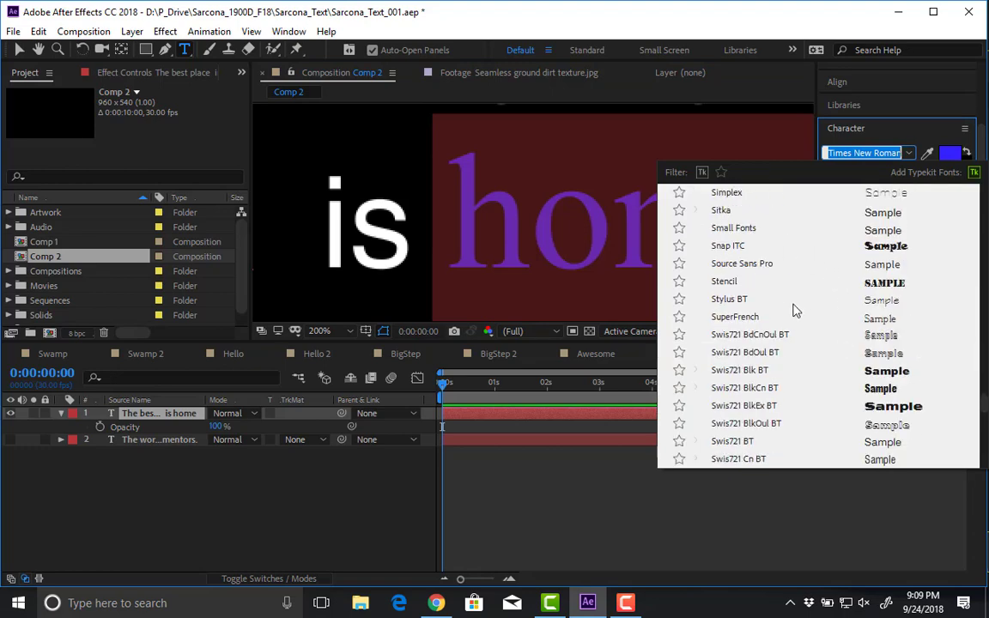
click(788, 266)
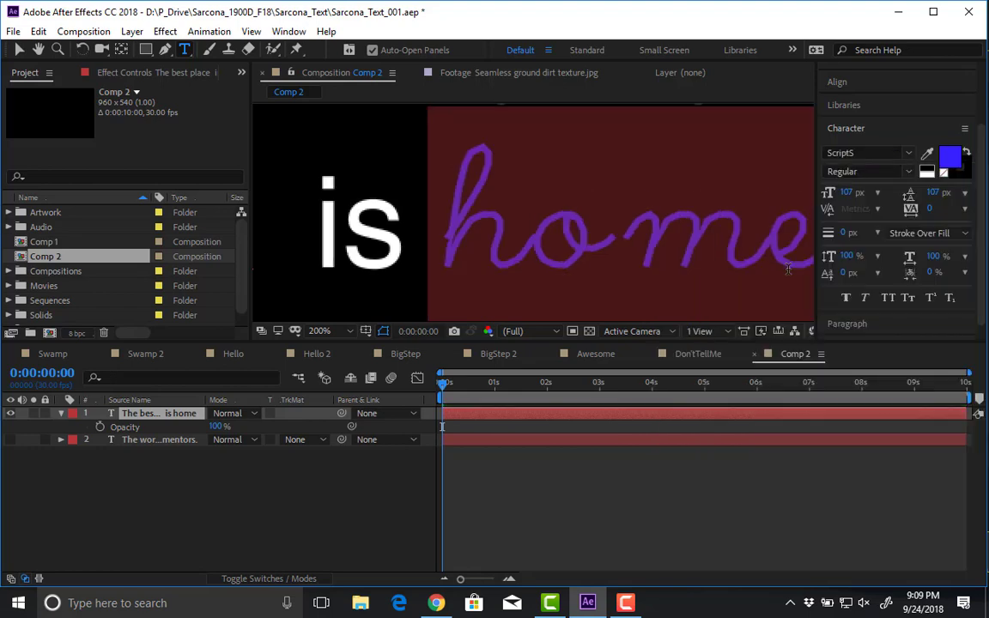
- Switch the font of "home" to ScriptC and deselect the text to view it in context
click(910, 154)
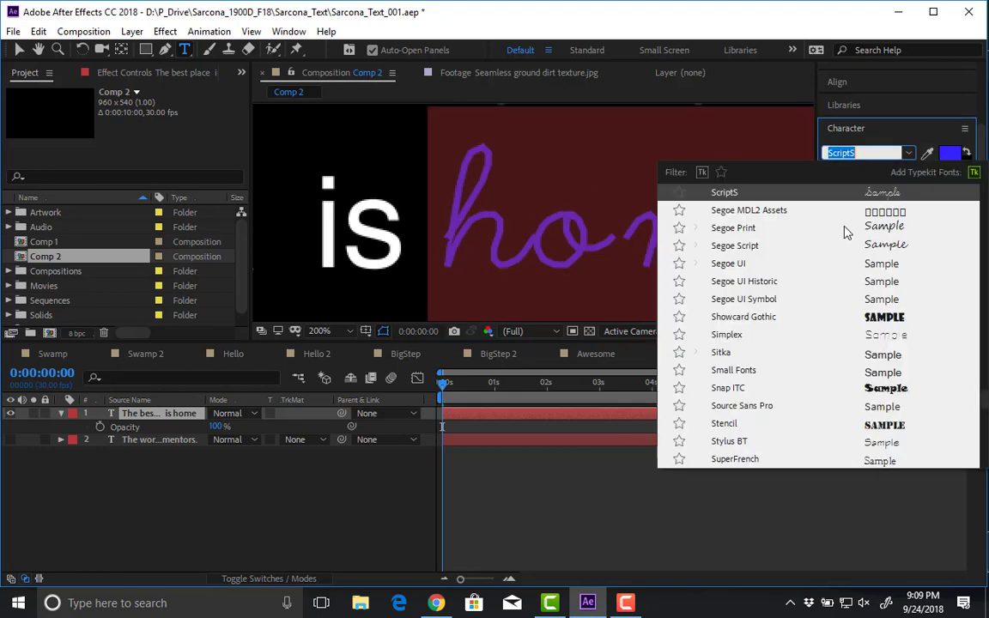
scroll(845, 228, up, 1)
click(825, 225)
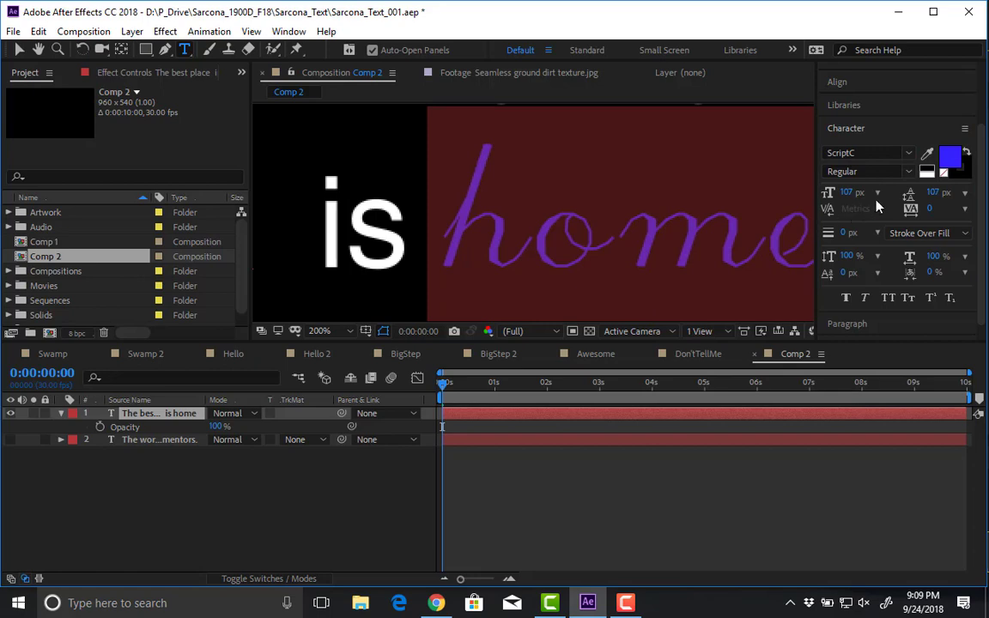
scroll(532, 214, down, 2)
scroll(532, 214, up, 1)
click(598, 501)
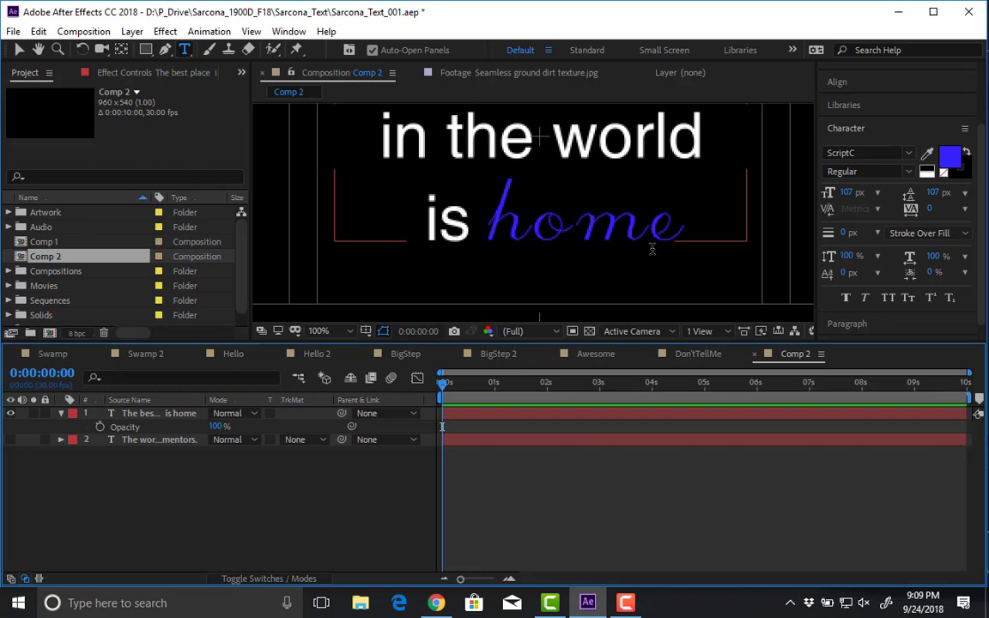
- Apply the Onky font to the word "home" and reduce its size to 78 px
drag(491, 222, 686, 230)
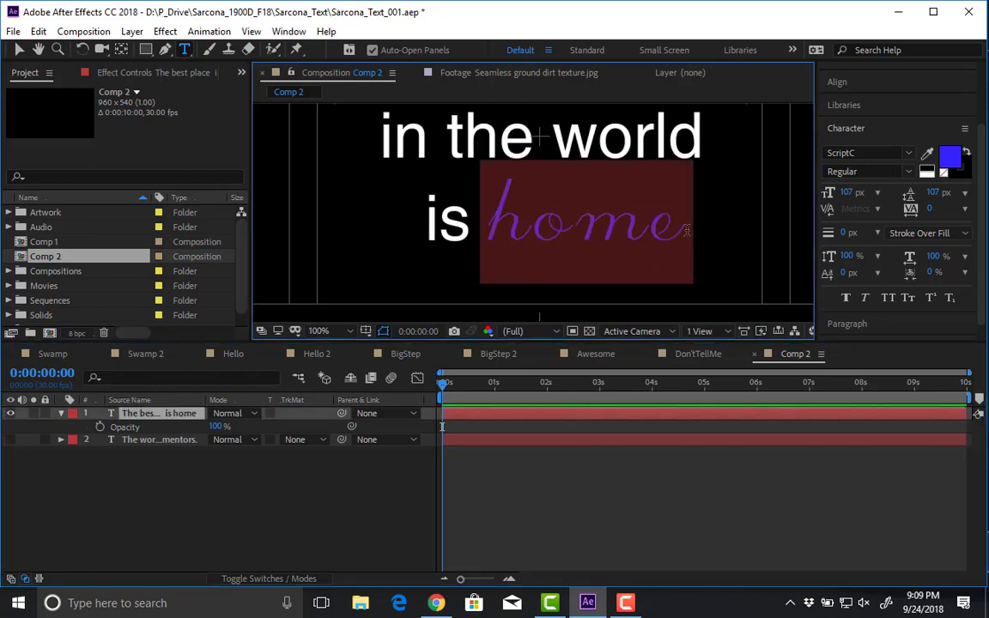
click(907, 153)
scroll(877, 292, up, 4)
scroll(877, 292, up, 10)
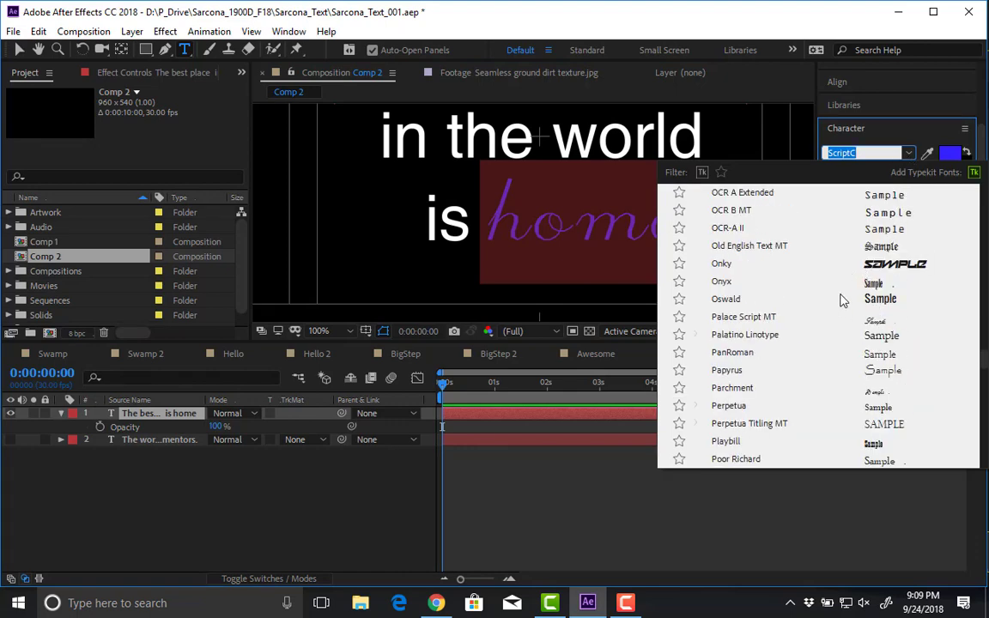
scroll(848, 274, down, 1)
click(849, 211)
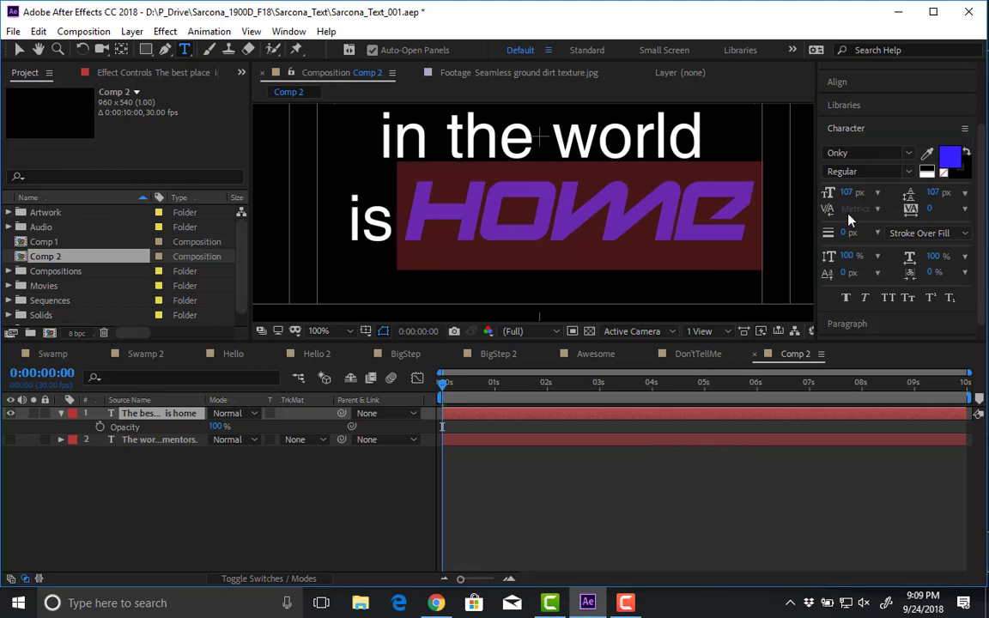
drag(846, 192, 825, 193)
key(Escape)
scroll(623, 282, down, 3)
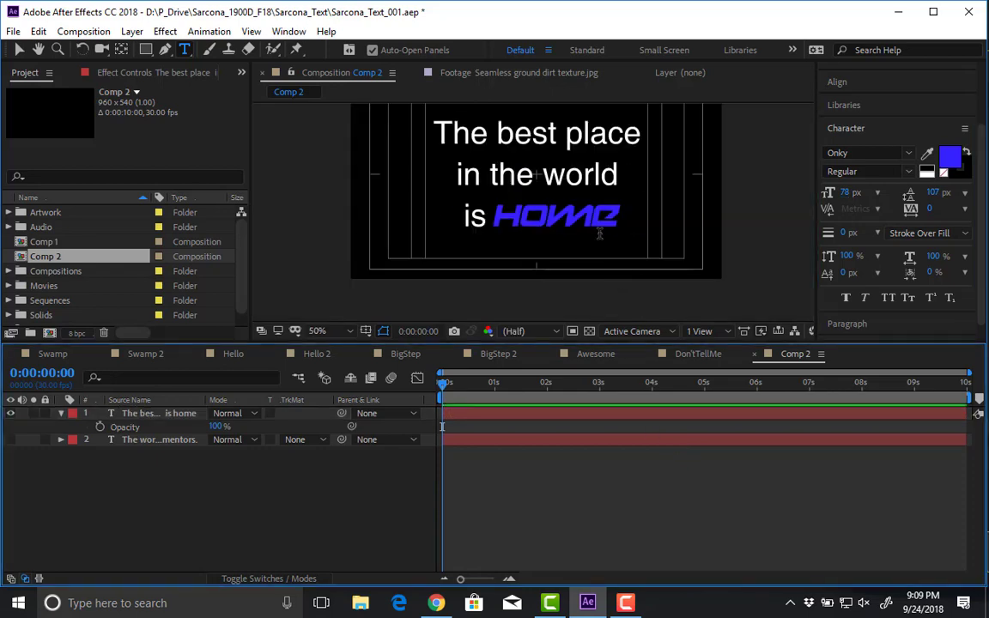
- Enlarge the second line, "in the world", to 102 px and the whole third line to 101 px
scroll(579, 287, up, 1)
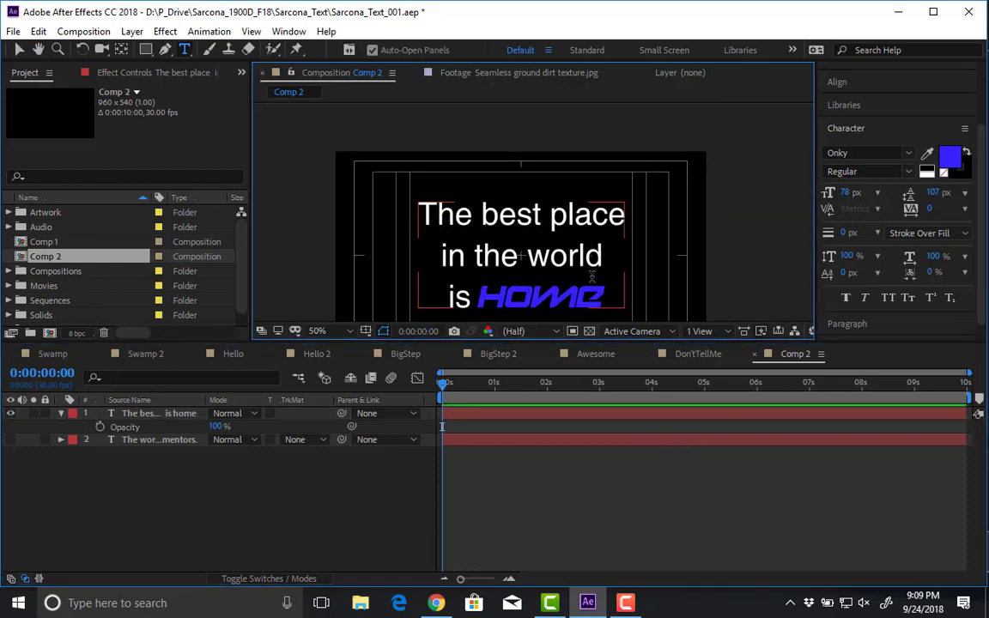
triple_click(534, 254)
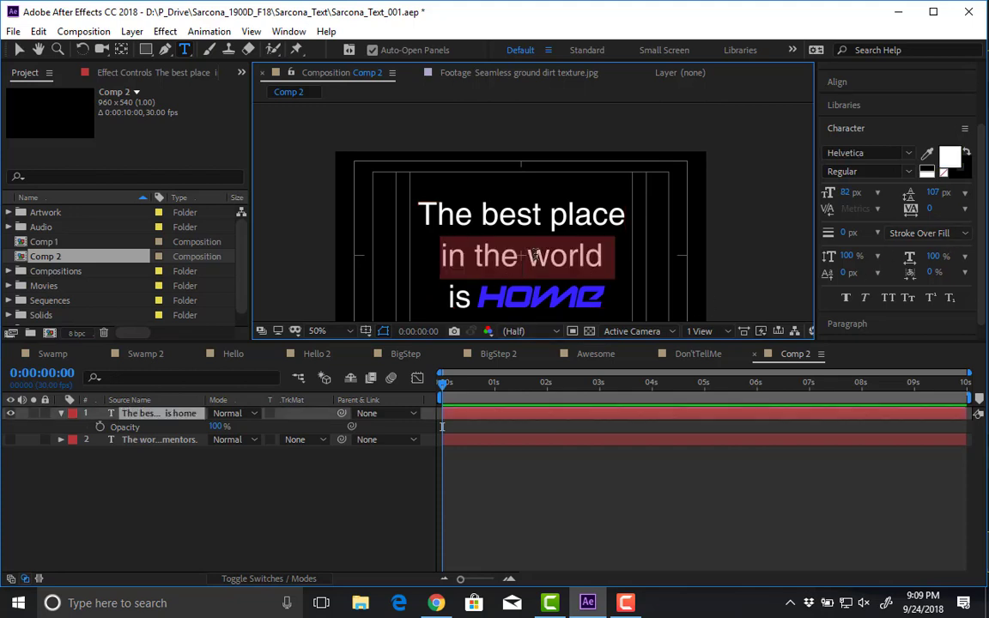
drag(847, 193, 872, 199)
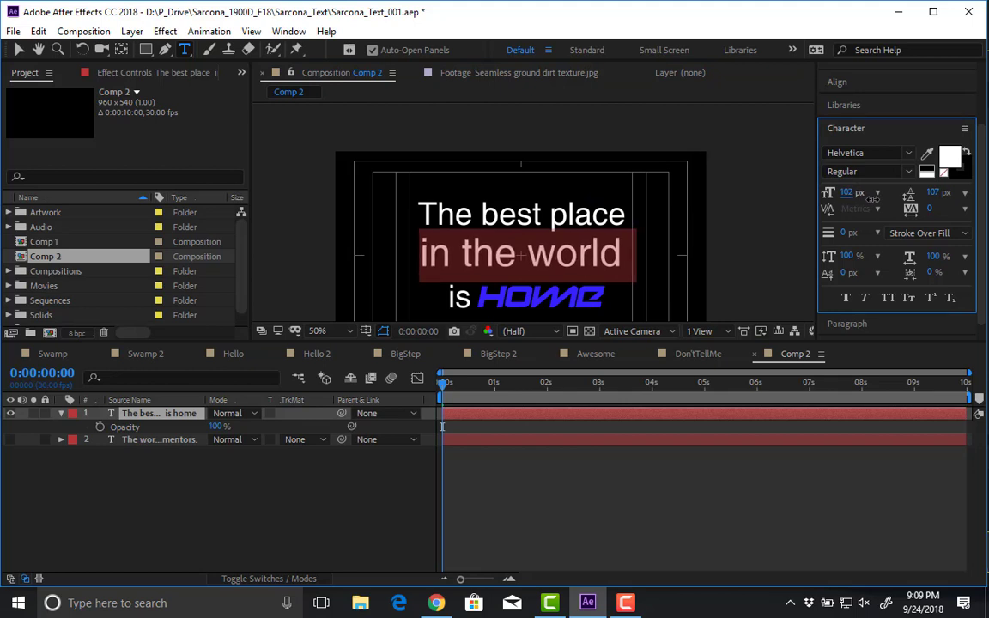
triple_click(540, 291)
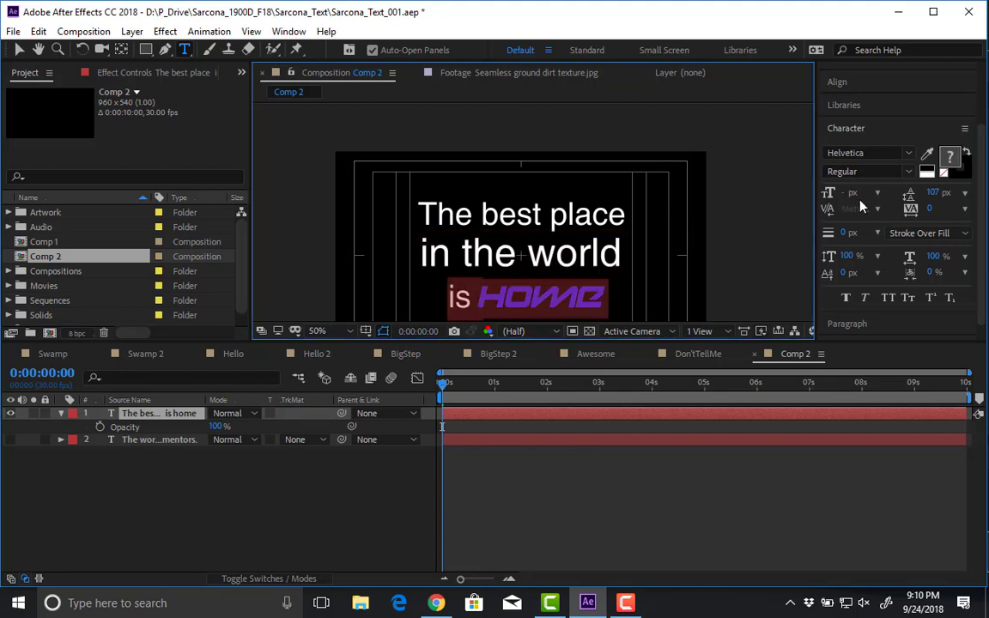
drag(845, 199, 873, 204)
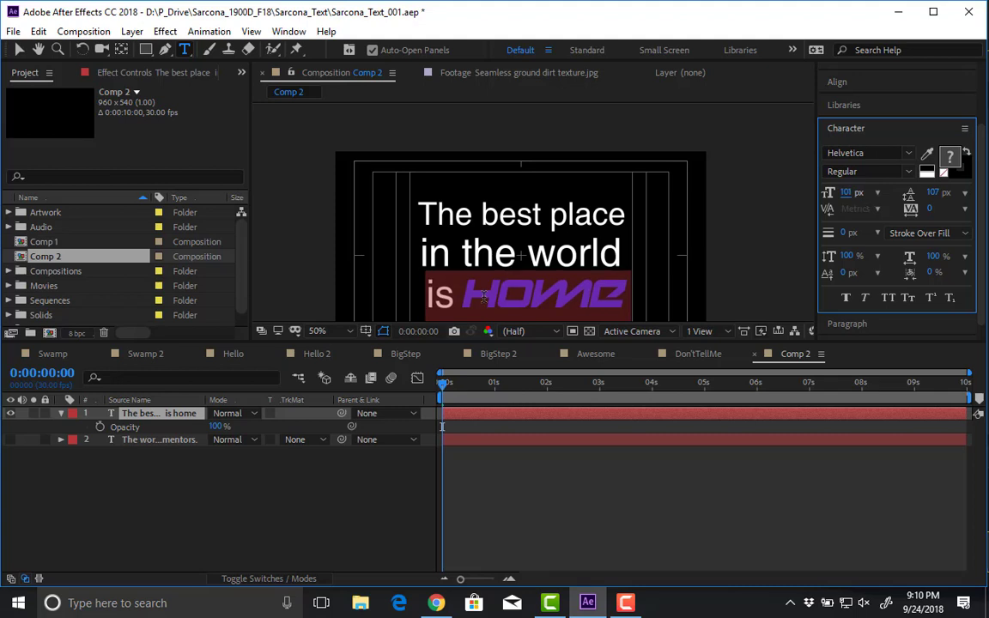
key(Escape)
- Delete the line break before "is" to join the last two lines, and reinsert the break
drag(446, 234, 456, 194)
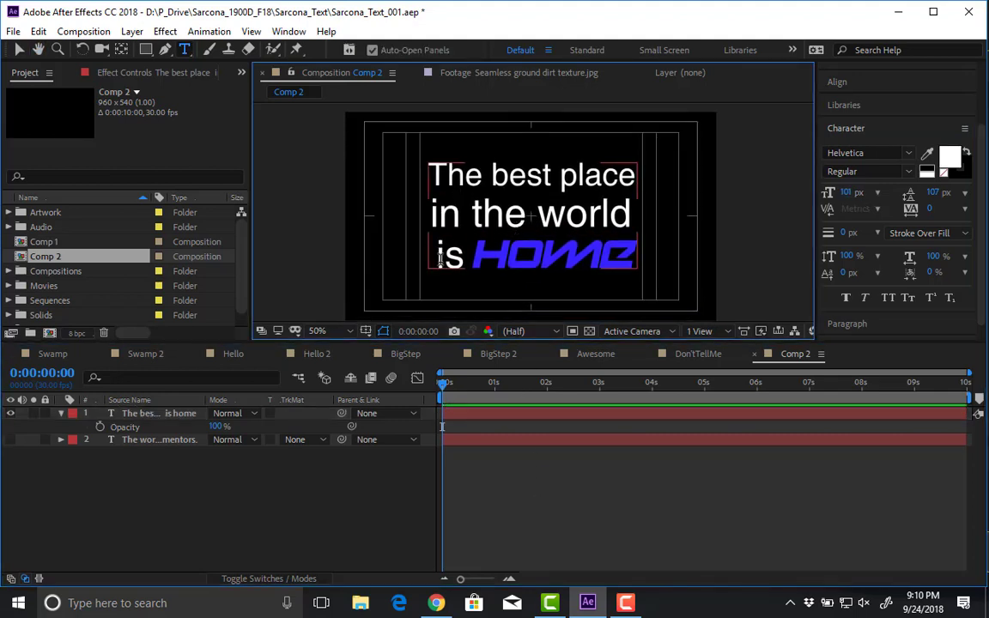
click(391, 230)
click(455, 273)
key(BackSpace)
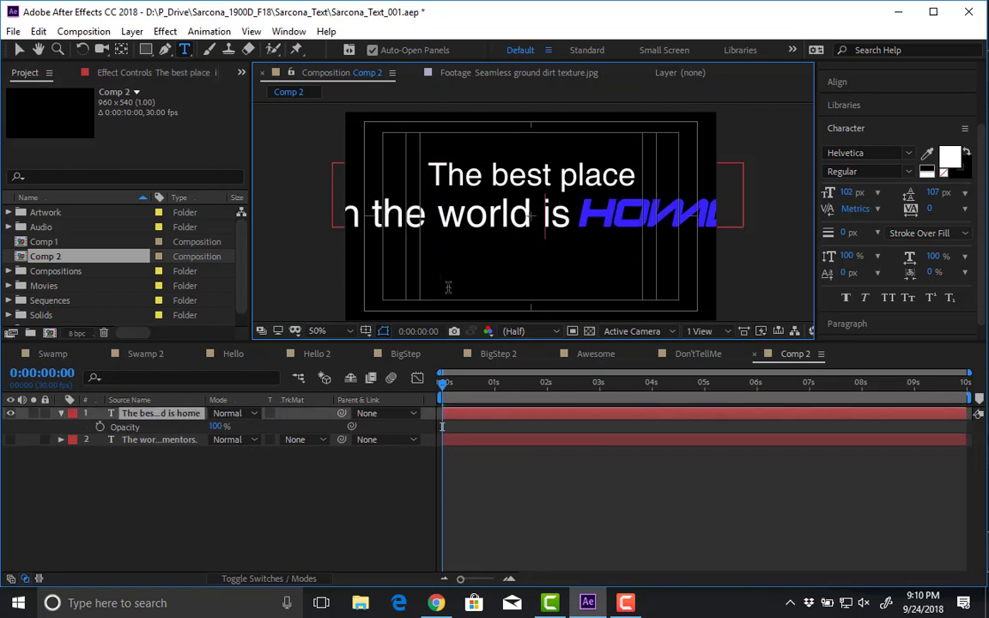
key(Return)
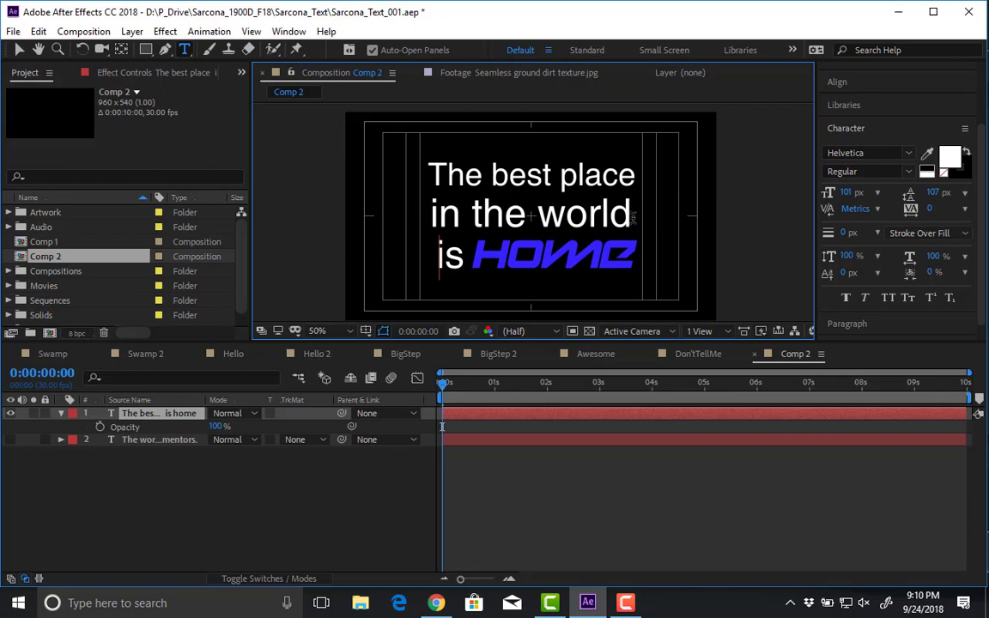
- Delete the trailing spaces after "world" and "place" so the first two lines centre properly
key(shift+Right)
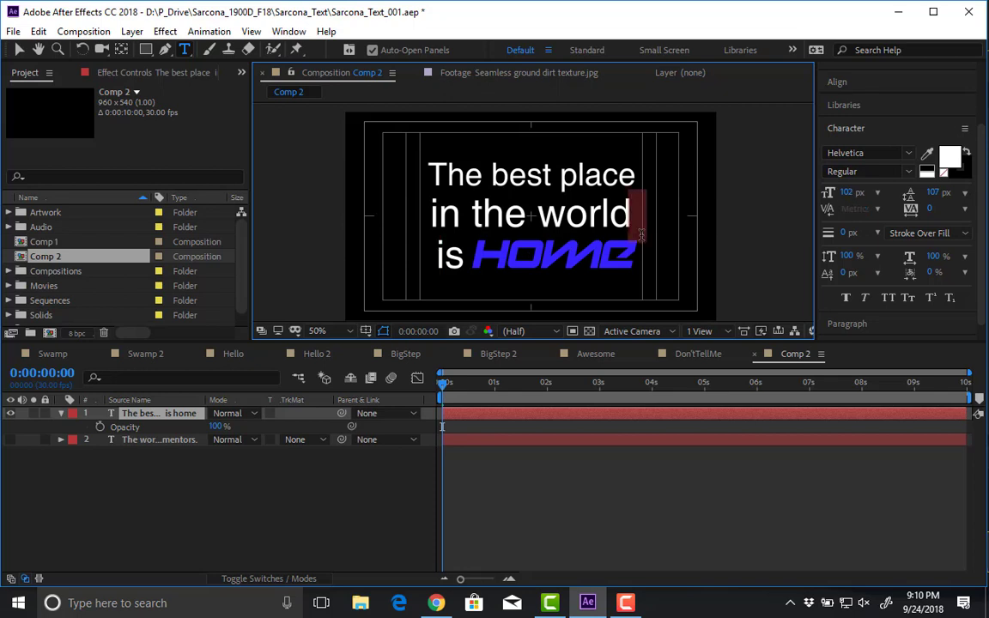
key(BackSpace)
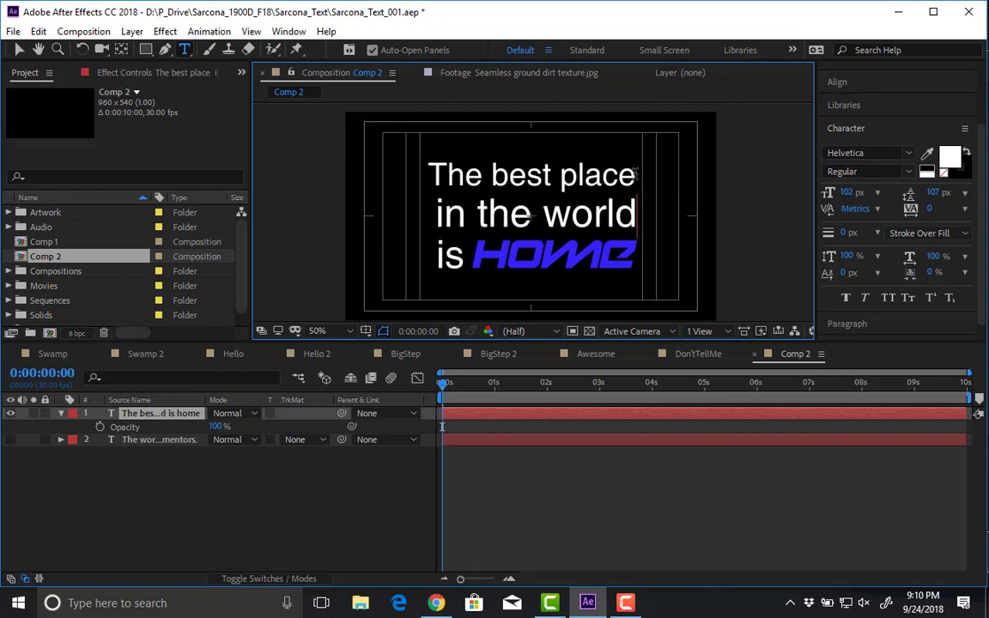
key(Up)
key(shift+Right)
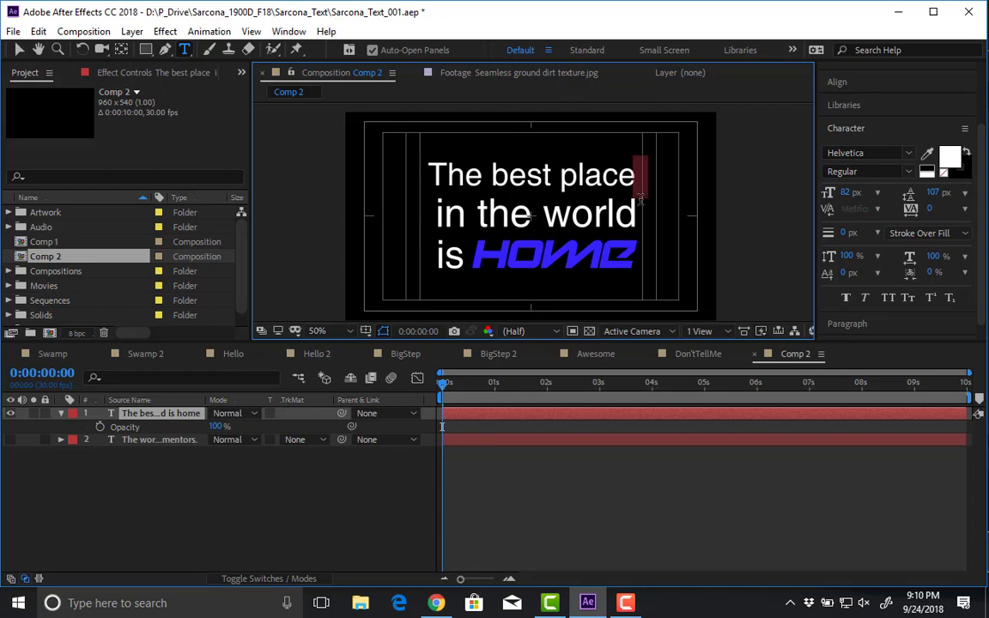
key(BackSpace)
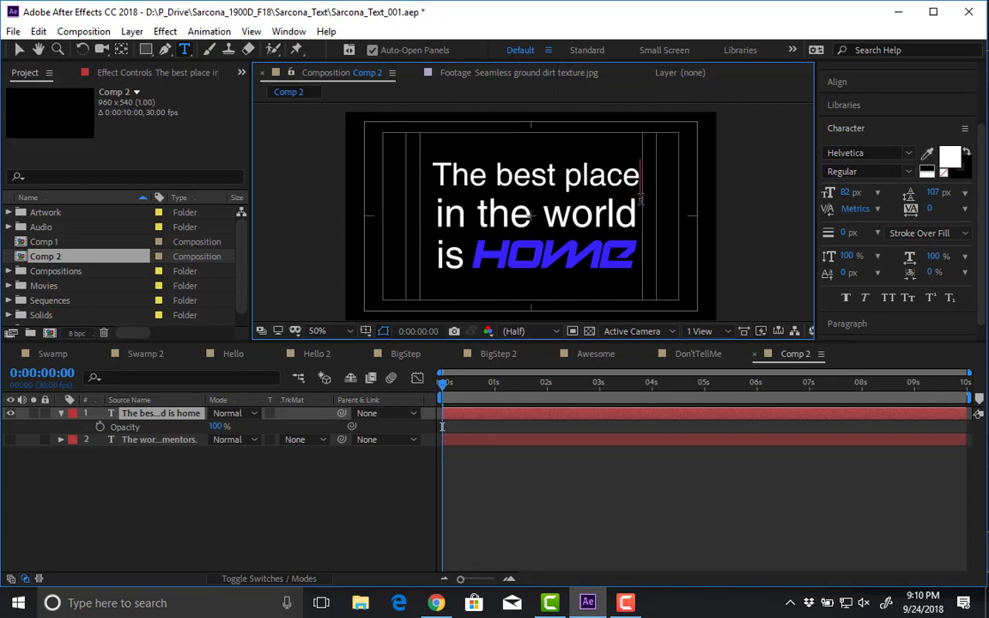
- Centre the "The best place in the world is home" text layer in the composition and nudge it into place
click(19, 50)
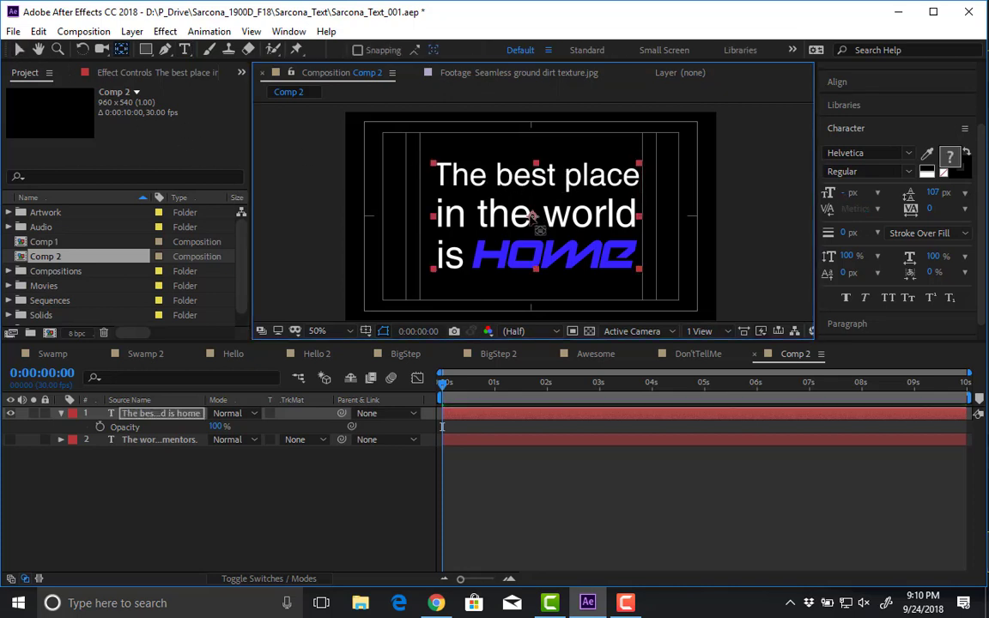
key(ctrl+Home)
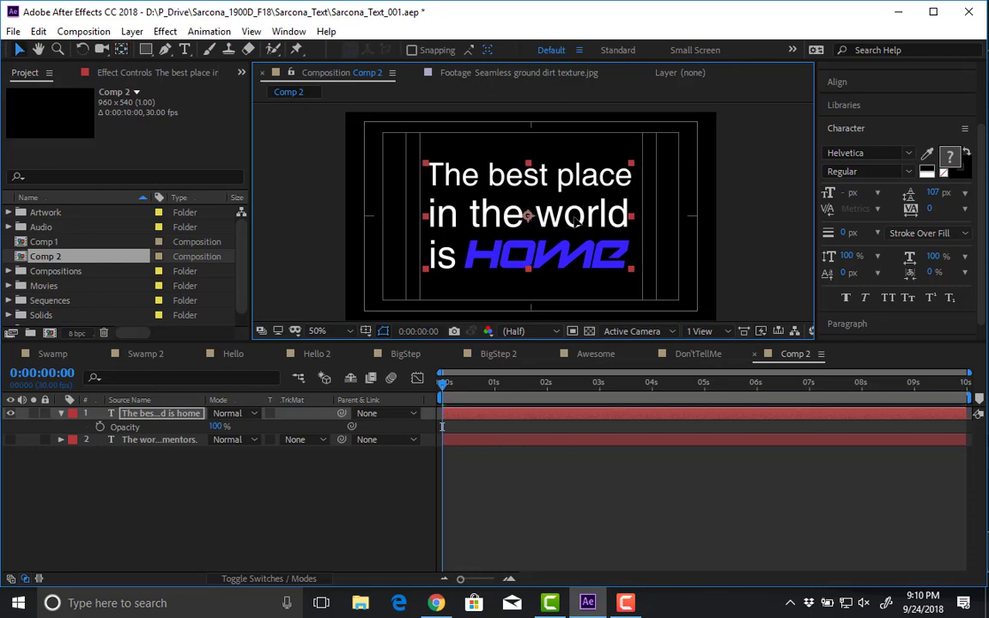
drag(575, 222, 578, 221)
click(606, 490)
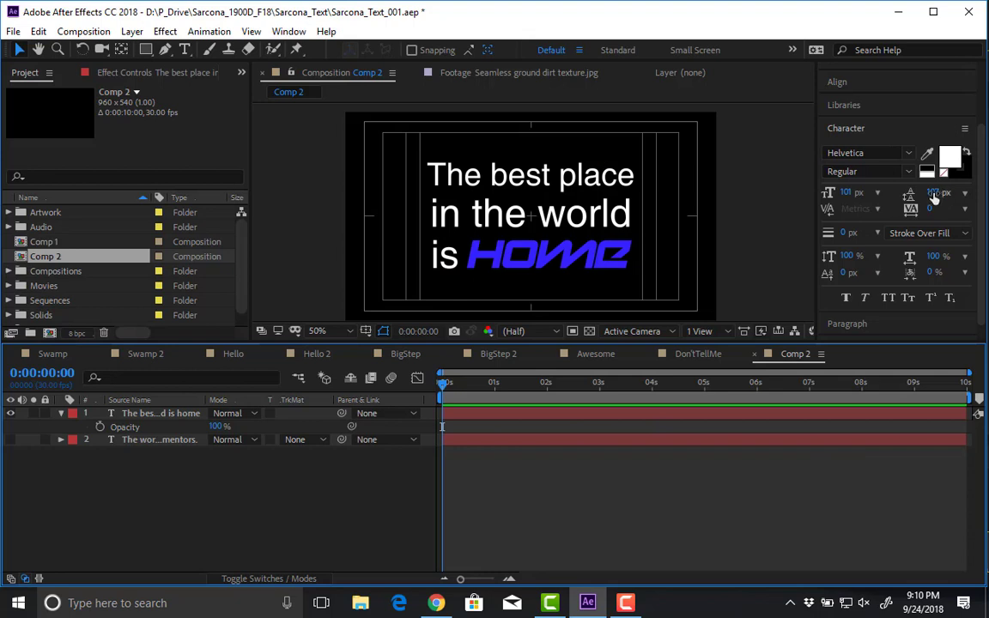
- Increase the leading of the three-line quote to 141 px and move the text block up to keep it vertically centred
click(526, 230)
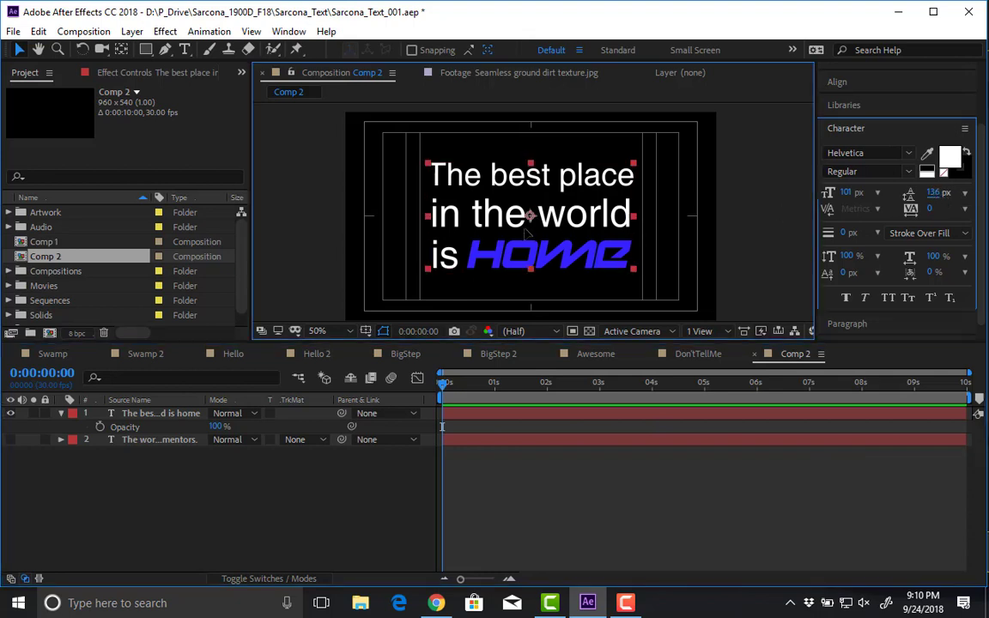
double_click(526, 230)
drag(933, 192, 964, 195)
click(19, 49)
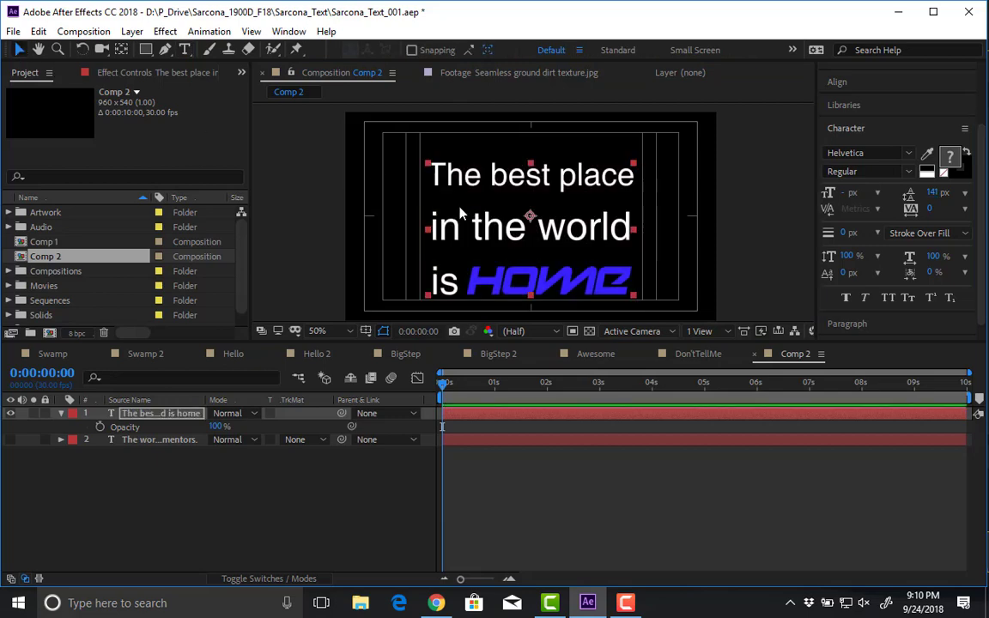
drag(471, 227, 470, 214)
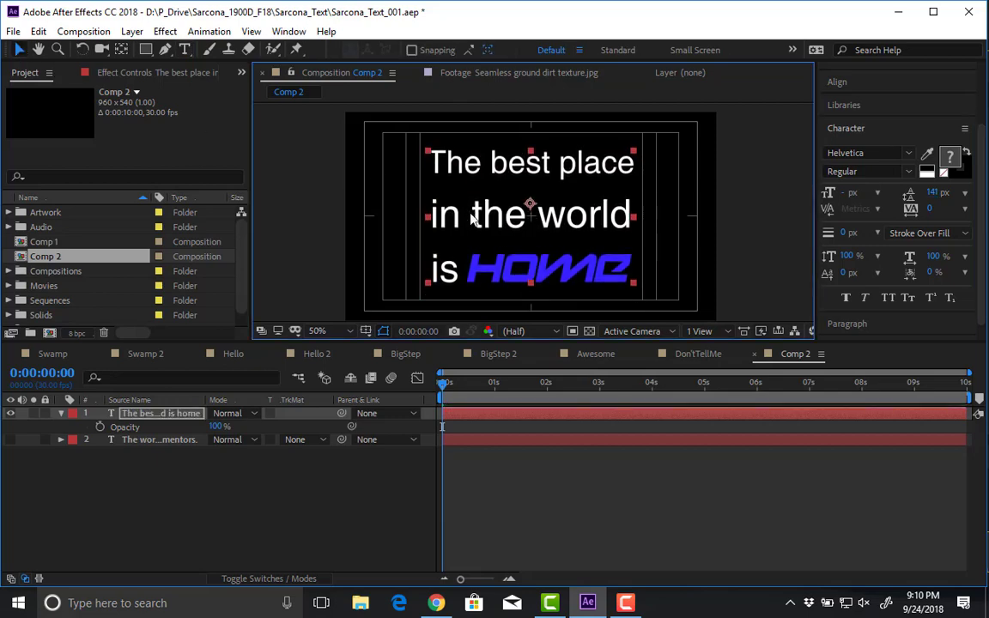
click(591, 491)
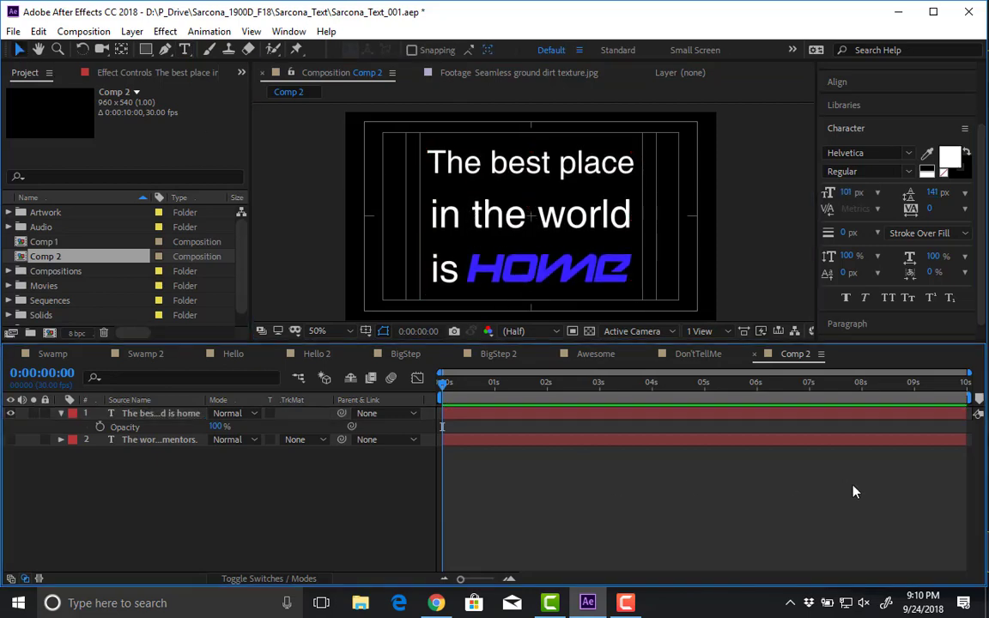
- Hide the "The best place in the world is home" layer and show the "The worst thing about prison" layer
click(10, 413)
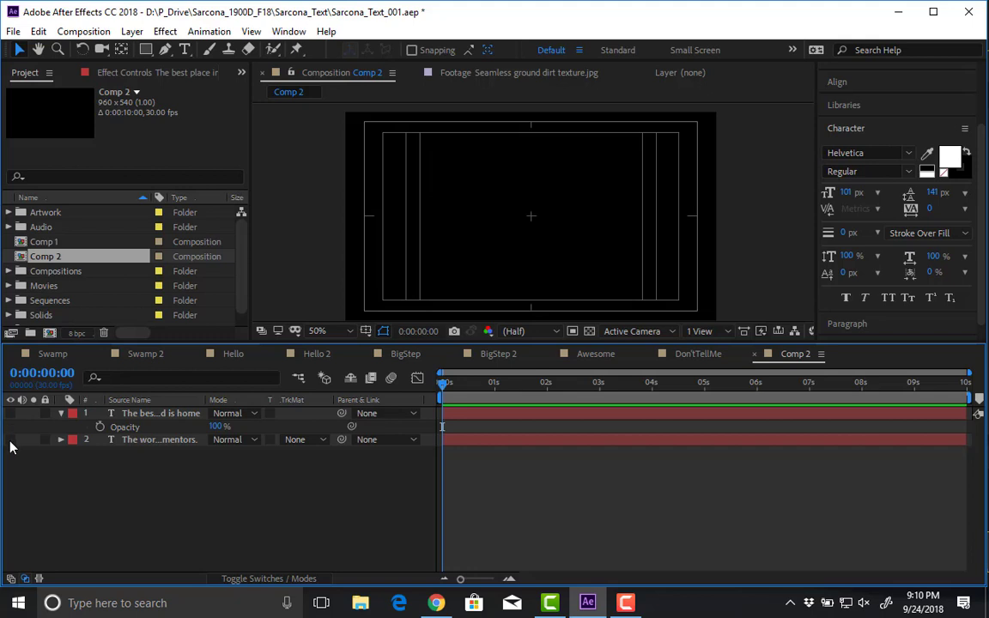
click(10, 439)
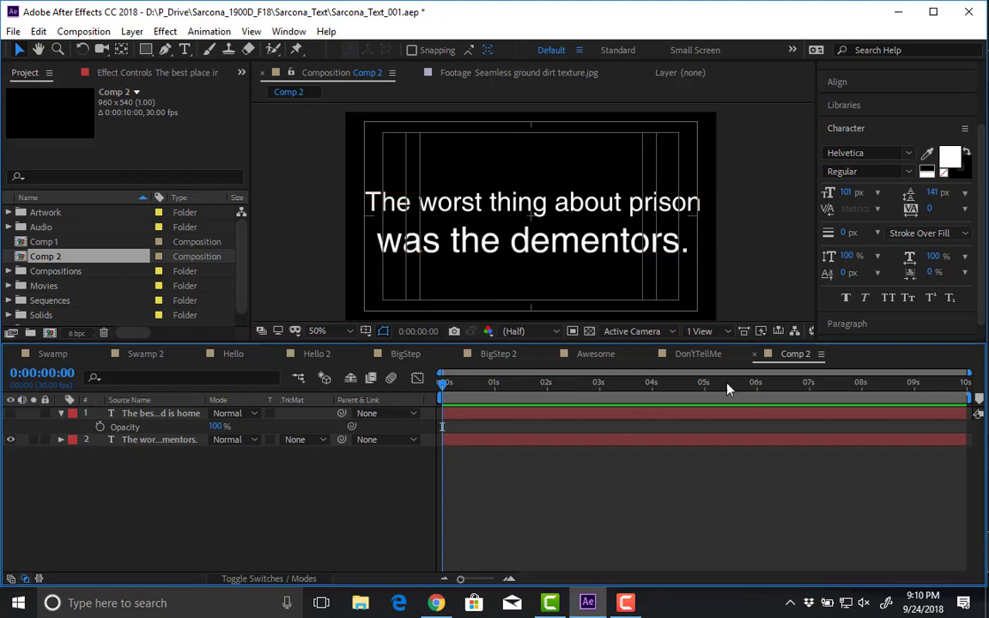
click(129, 414)
key(Delete)
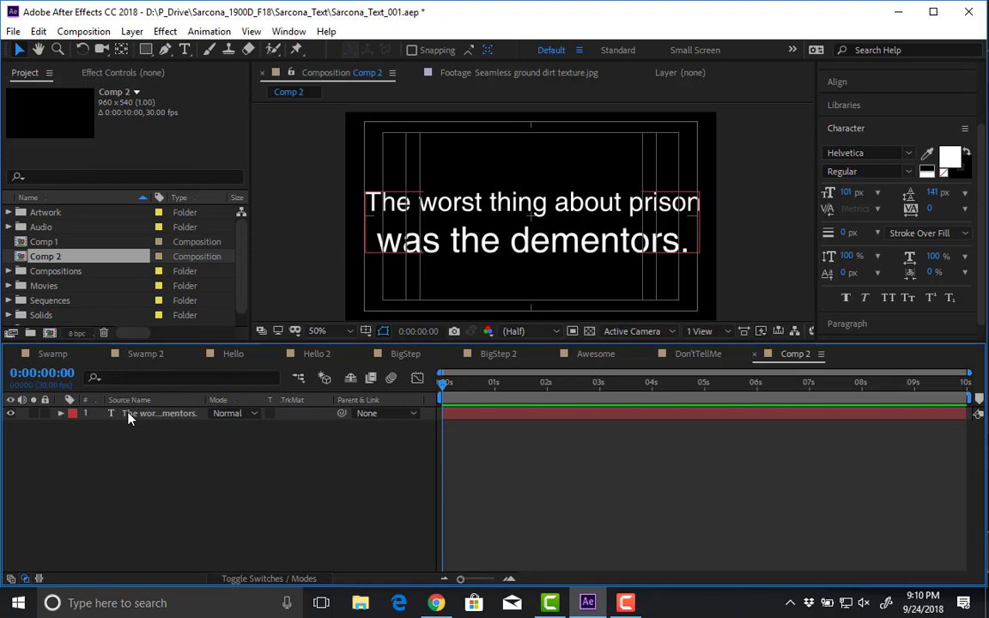
key(ctrl+z)
click(216, 463)
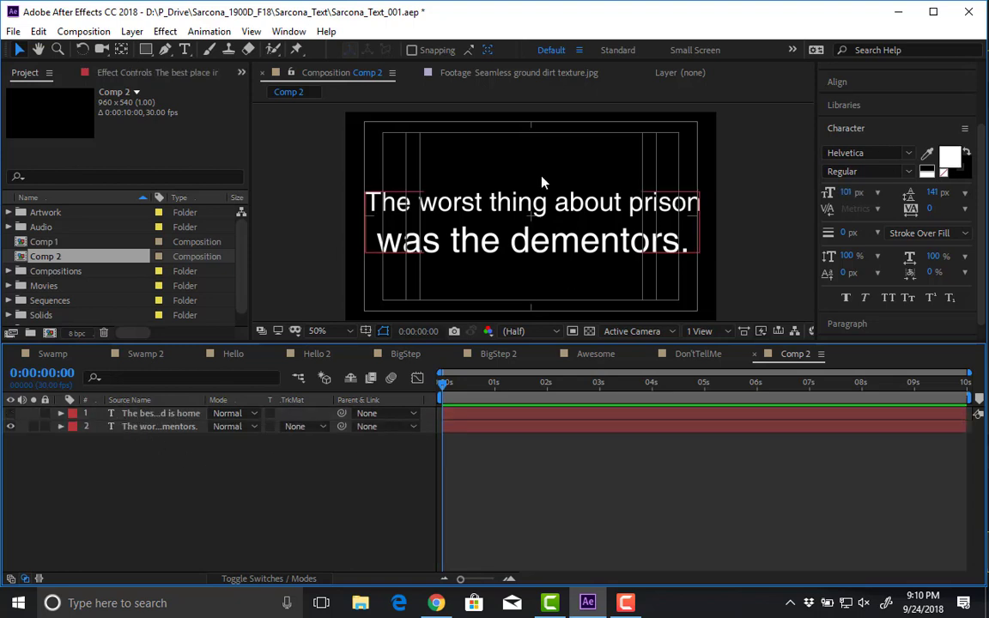
- Turn off the title/action safe overlay in the composition view
click(383, 331)
click(405, 347)
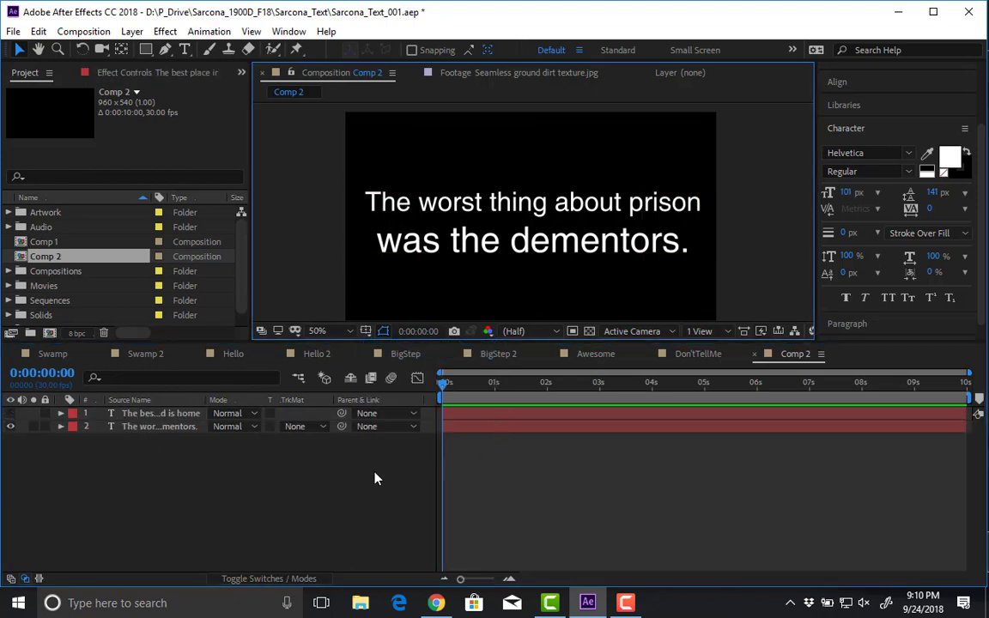
click(345, 489)
- Replace "dementors." at the end of the second line with "Dementors!"
click(625, 236)
double_click(624, 236)
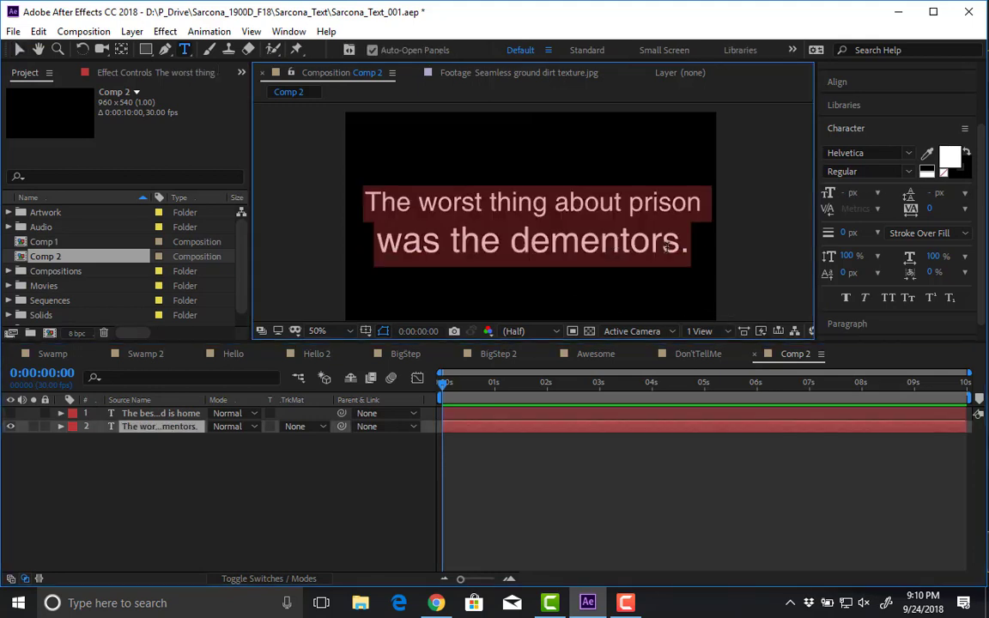
triple_click(617, 241)
click(687, 244)
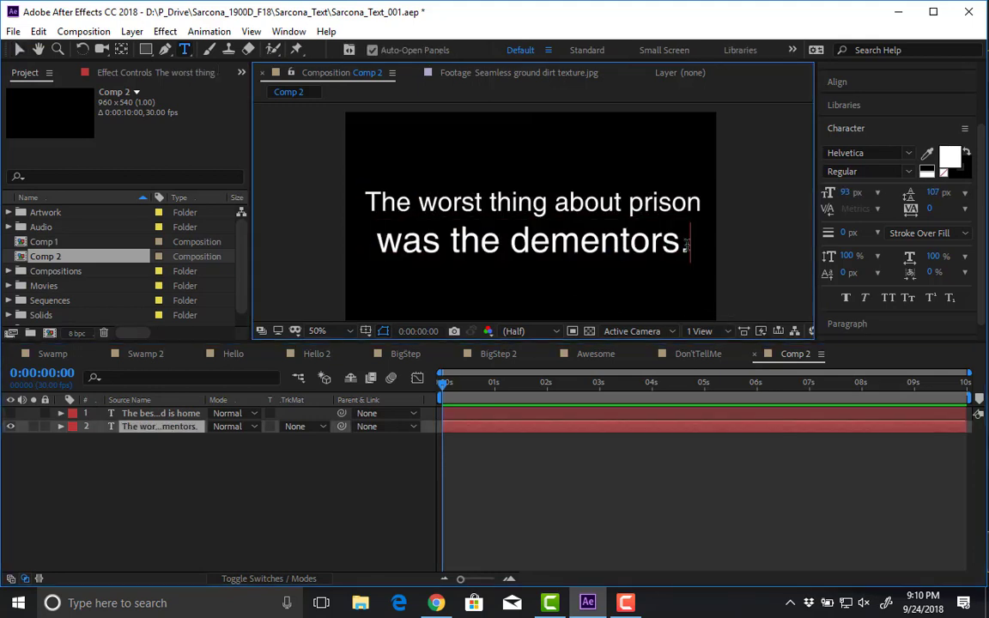
shift+click(510, 245)
text(Dementors)
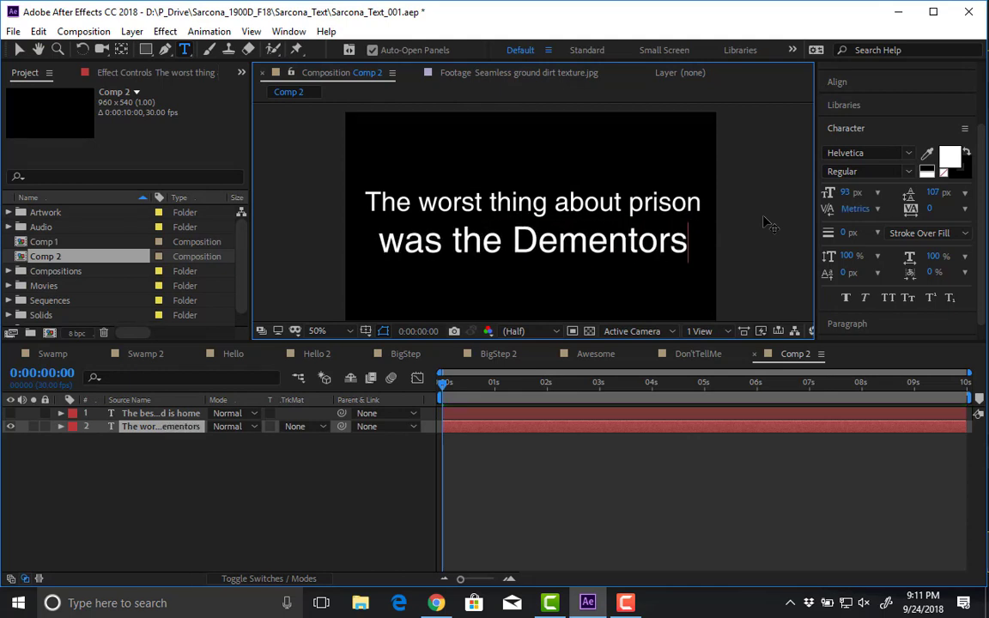
text(!)
- Change the fill colour of "Dementors!" to dark teal, hex 037891
shift+click(511, 241)
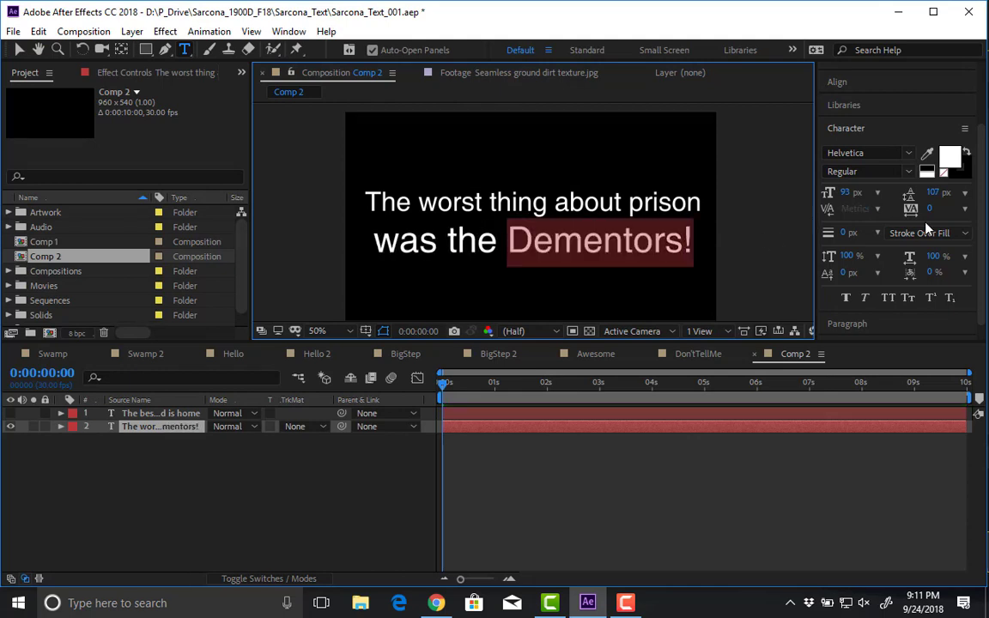
click(948, 156)
drag(136, 95, 124, 123)
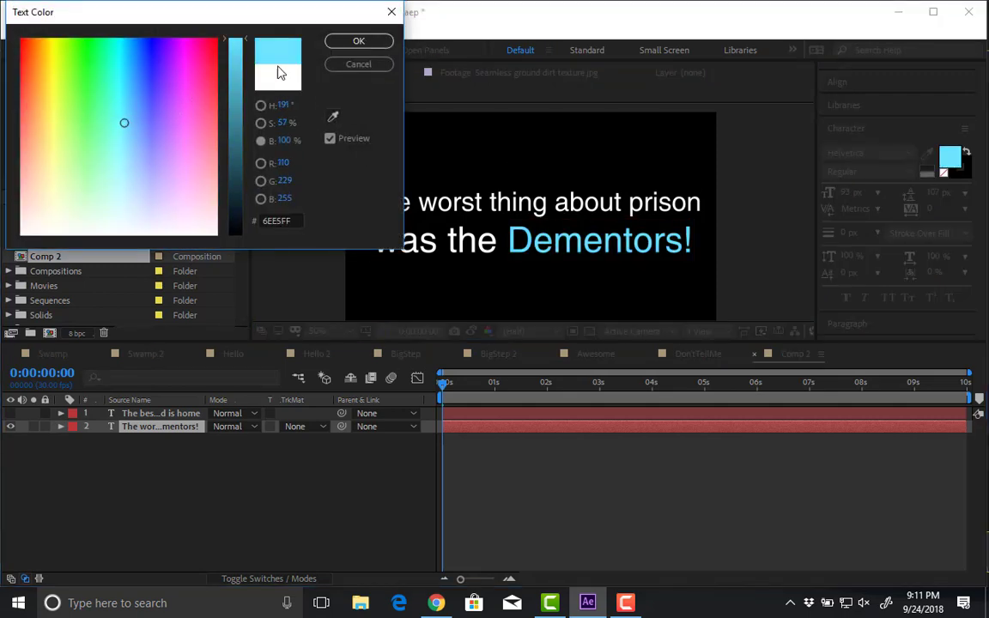
click(260, 123)
drag(236, 129, 238, 41)
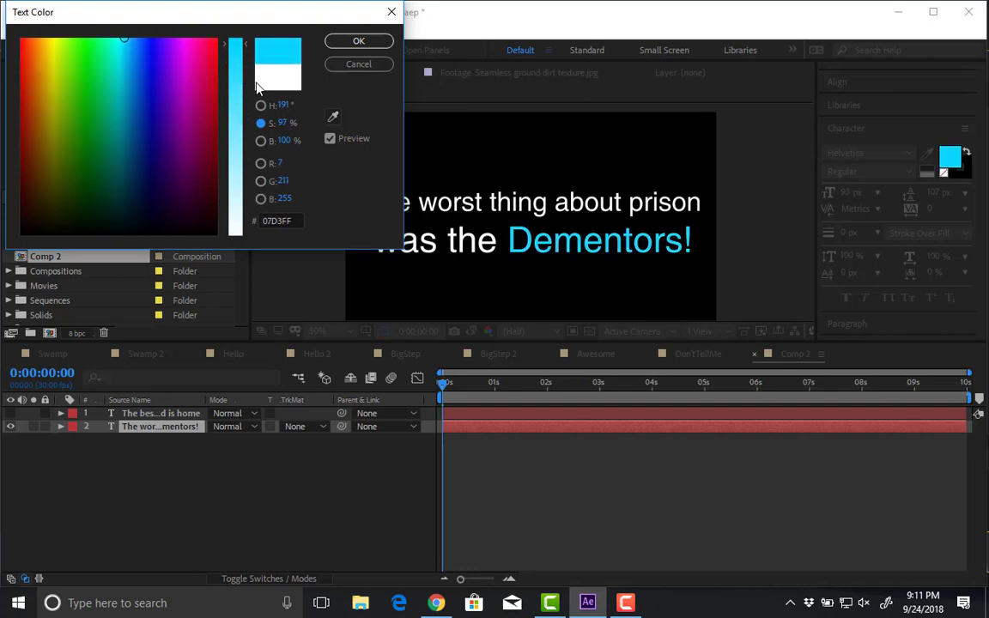
click(260, 140)
drag(243, 101, 219, 123)
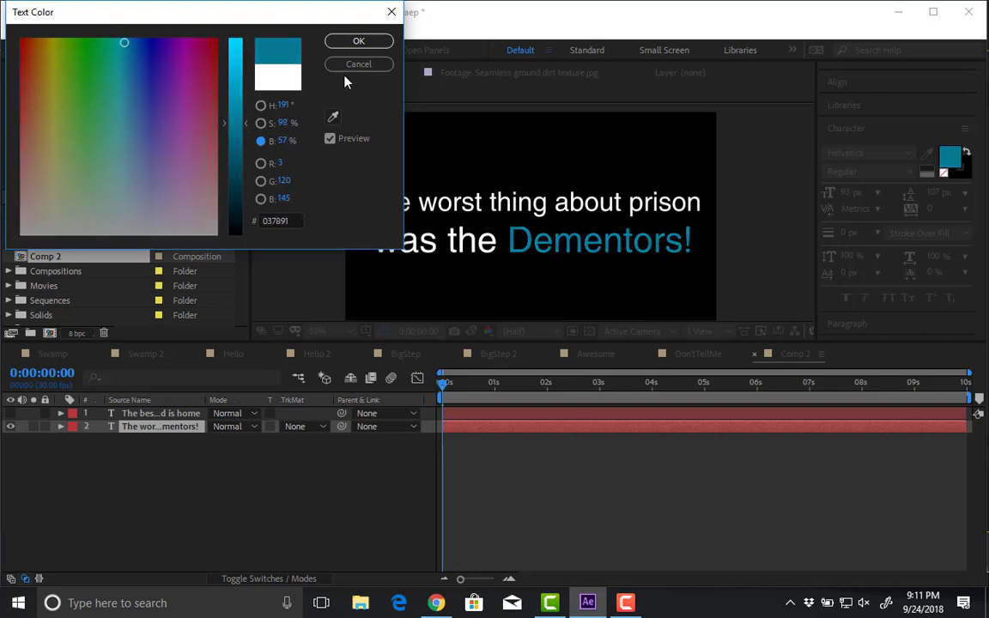
click(358, 42)
click(532, 467)
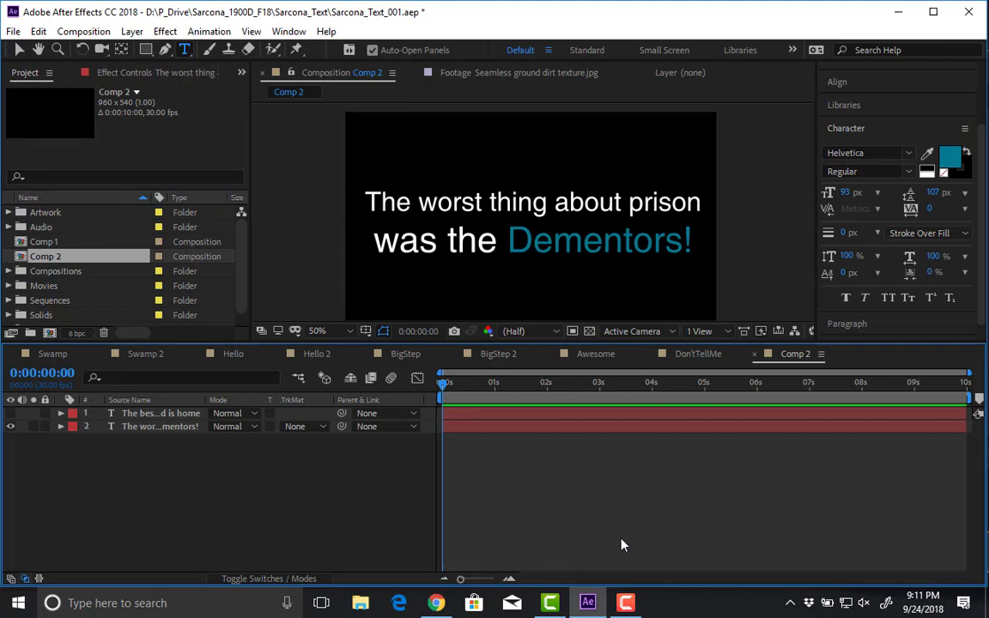
- Enlarge the whole second line, "was the Dementors!", to 97 px to match the first line's width
triple_click(522, 244)
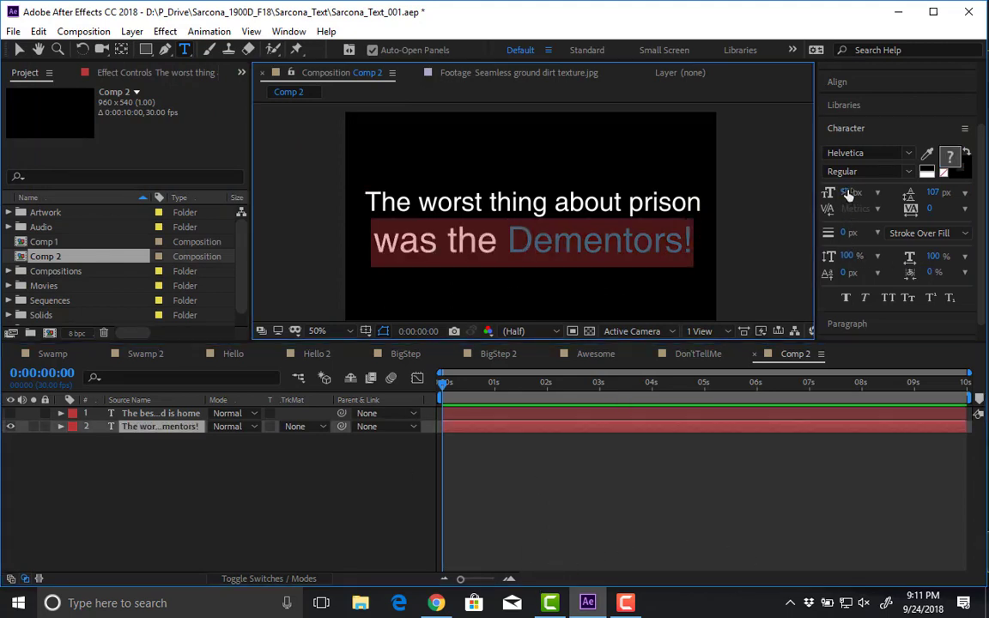
drag(846, 192, 853, 195)
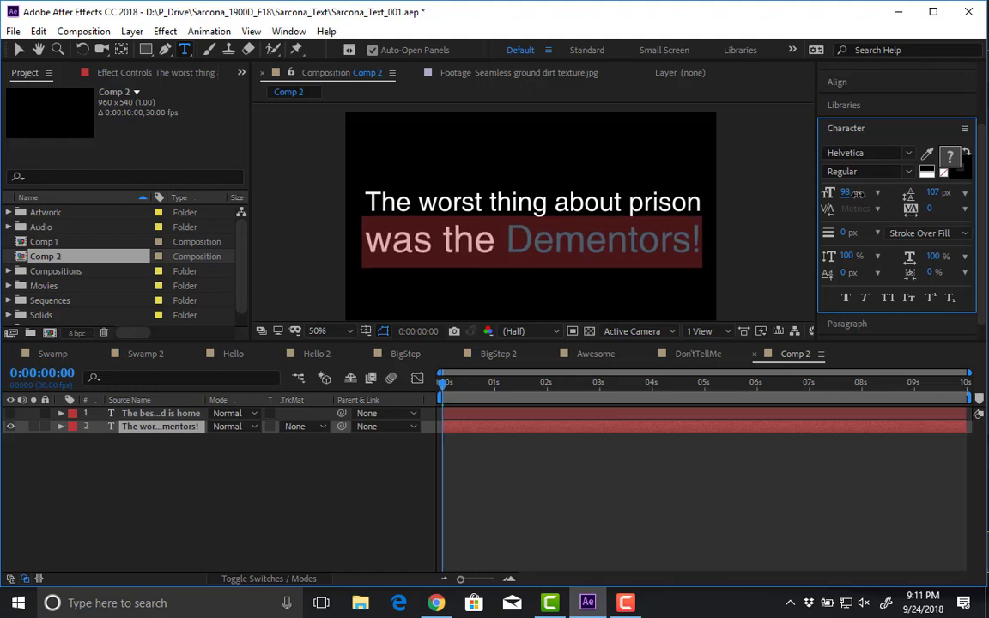
click(563, 523)
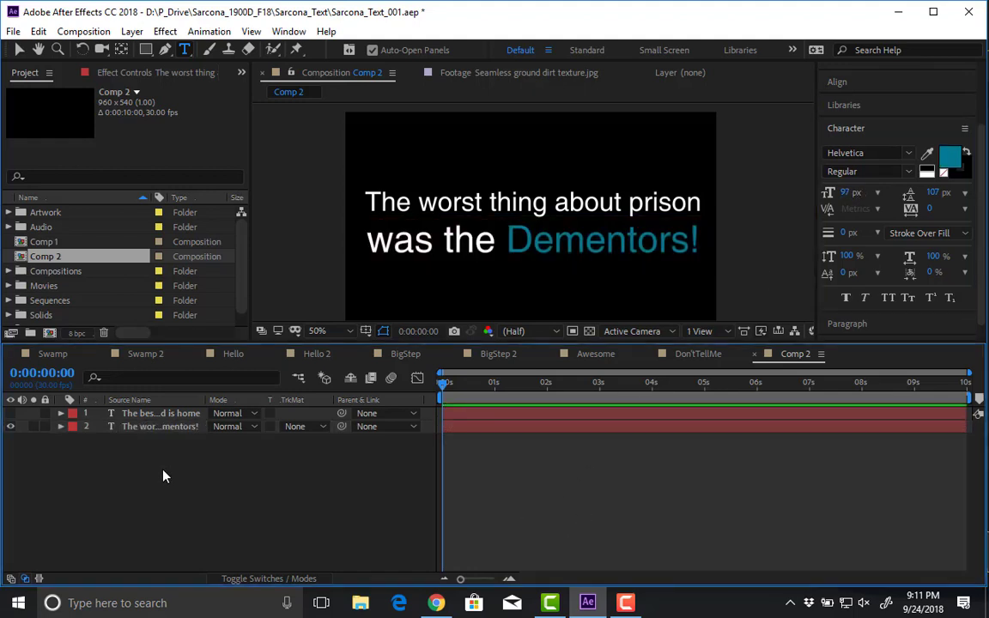
- Add a Position text animator to the "The worst thing about prison" layer and enlarge the timeline area to show its properties
click(20, 50)
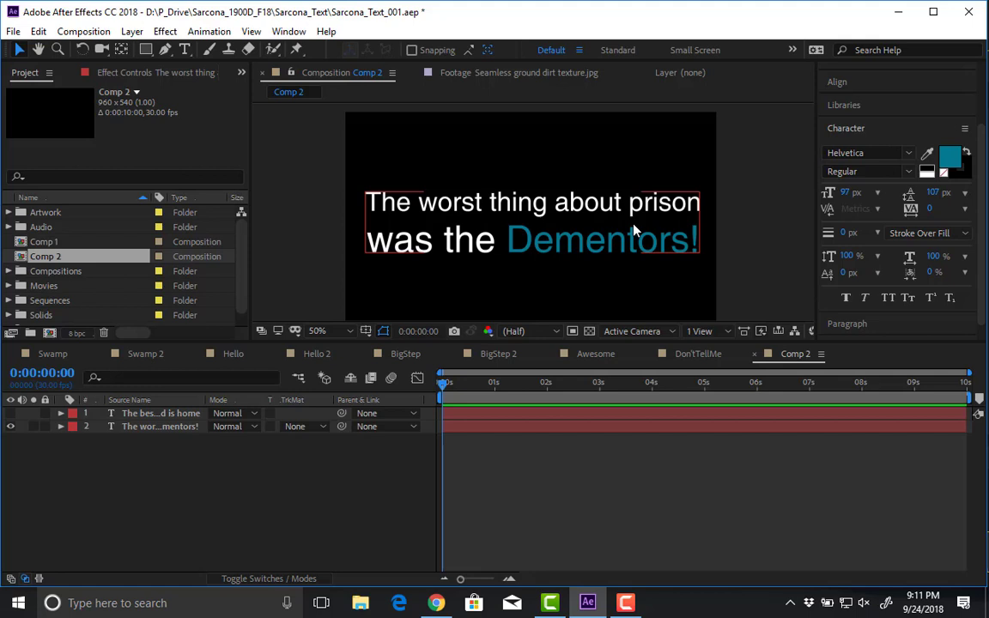
click(138, 426)
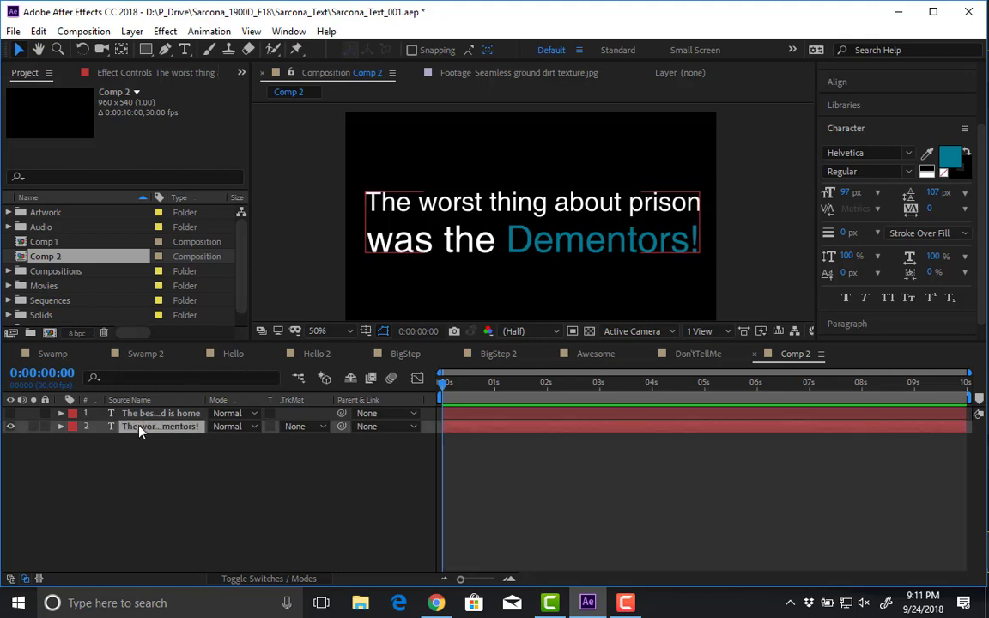
click(61, 429)
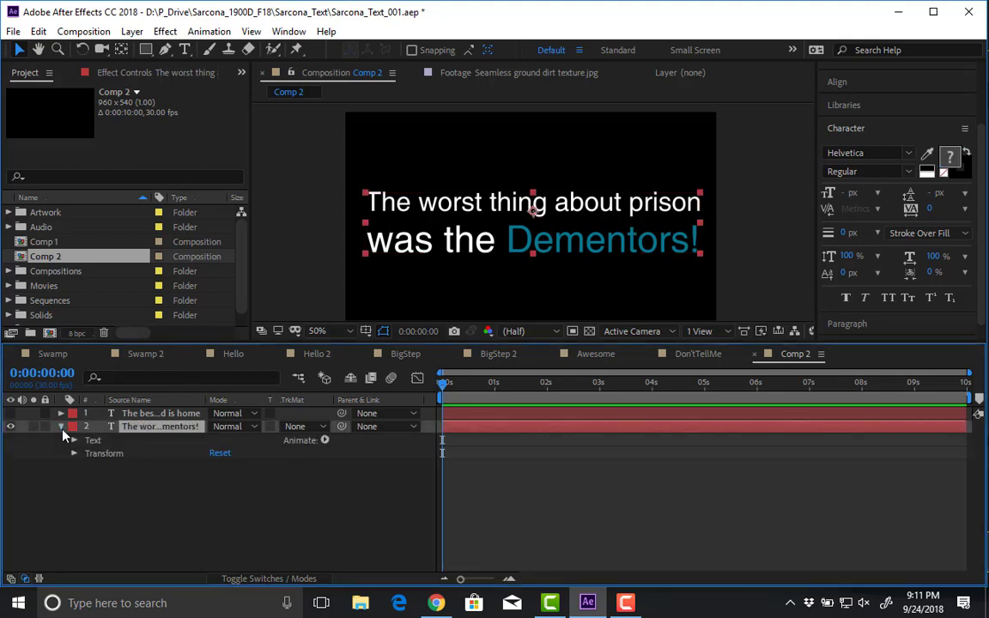
click(92, 442)
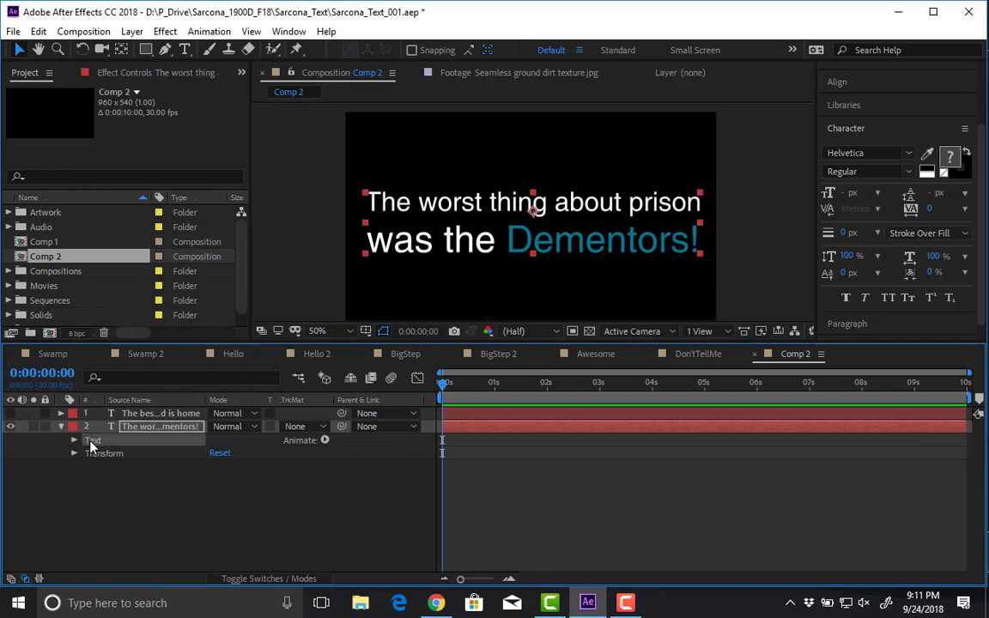
click(323, 451)
click(325, 440)
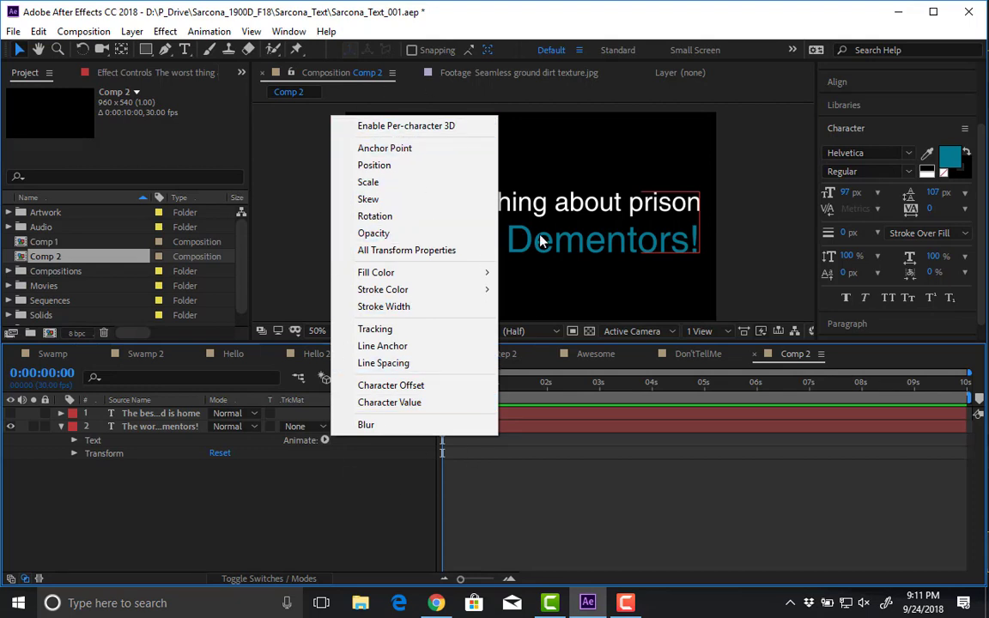
click(396, 172)
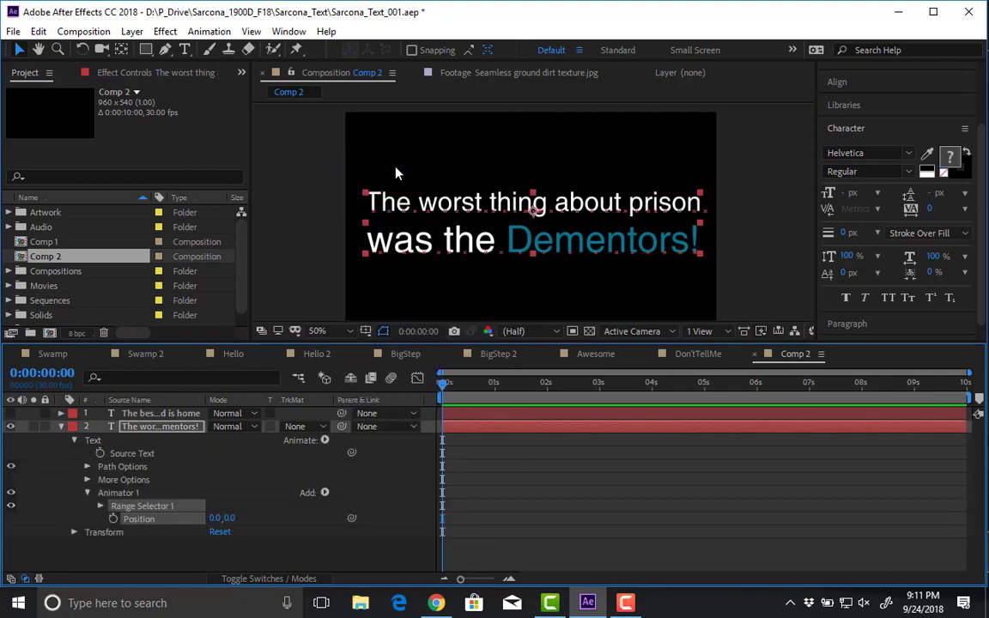
drag(232, 343, 237, 313)
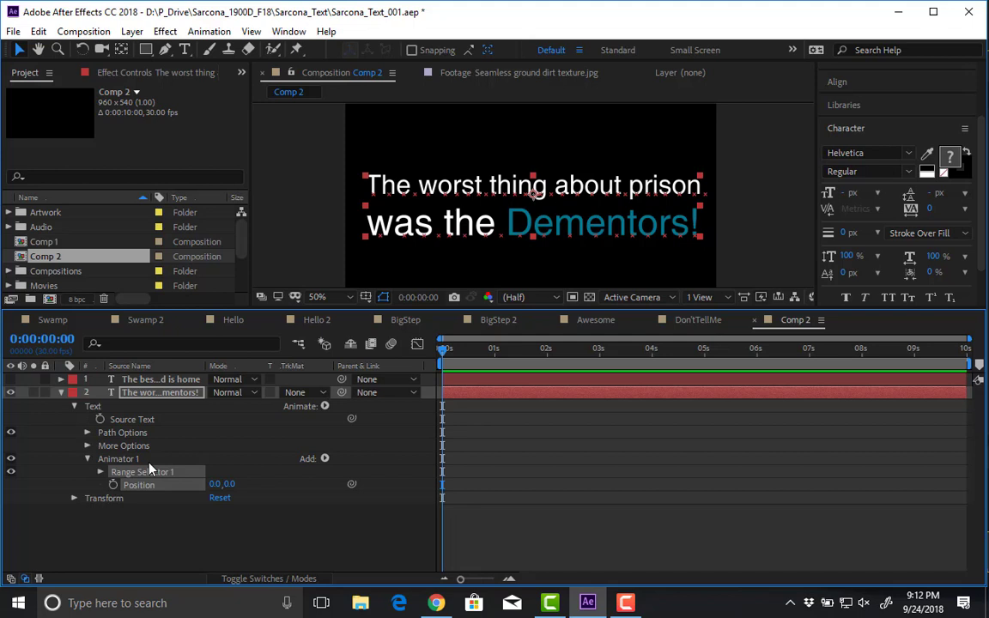
- Set the text animator's Position to 0.0, 358.0 so all the text sits below the frame
click(146, 529)
click(127, 484)
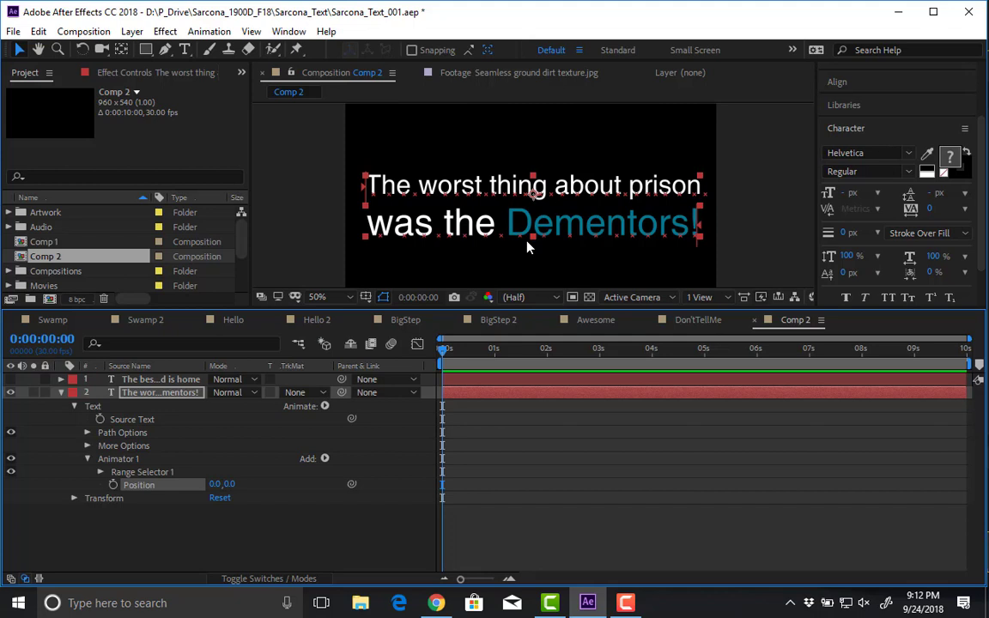
drag(238, 486, 433, 130)
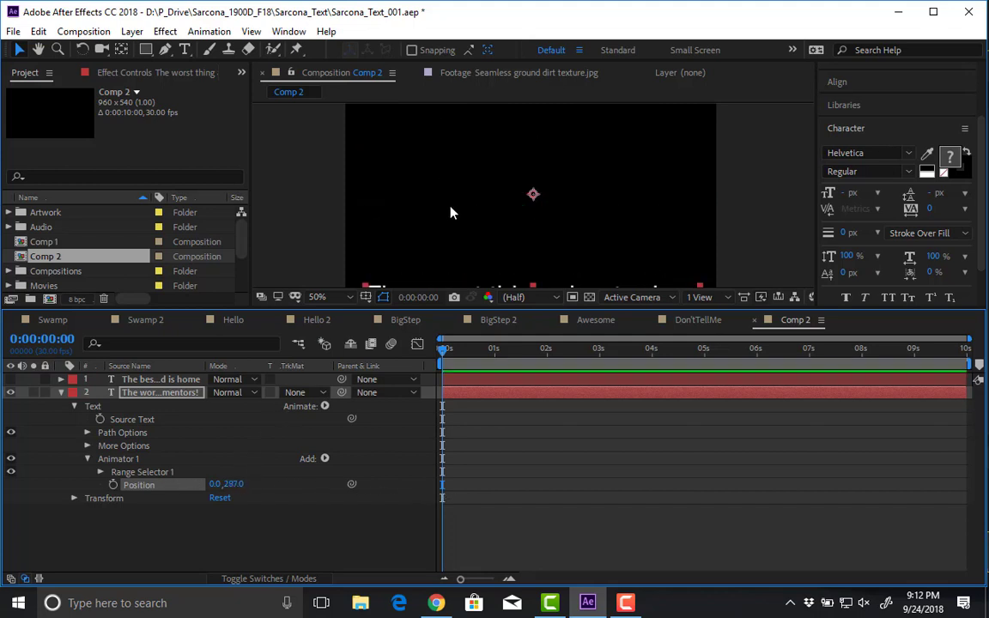
drag(450, 212, 446, 132)
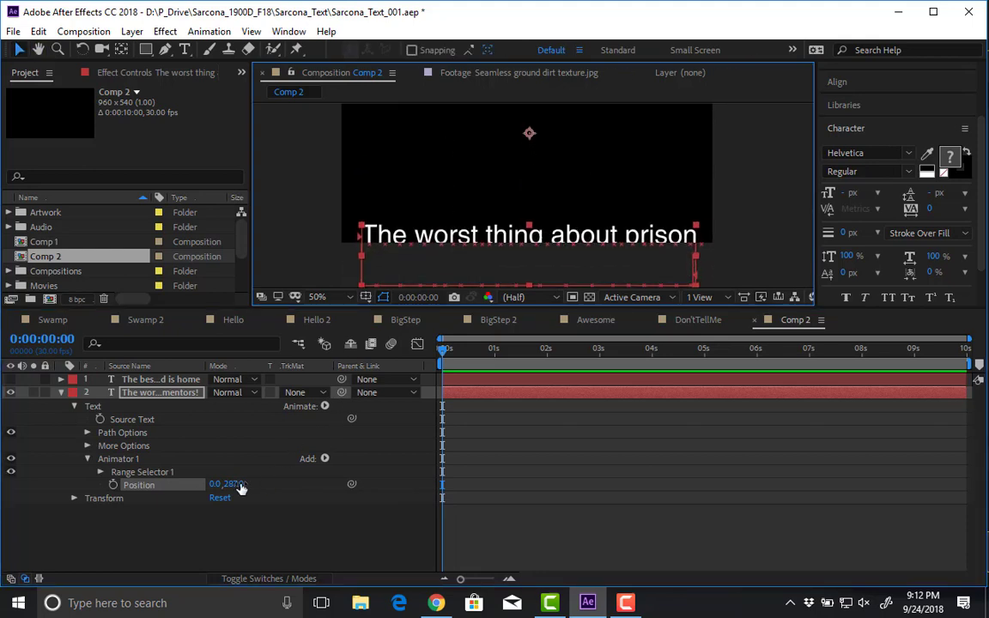
drag(230, 484, 284, 491)
scroll(468, 247, down, 2)
drag(468, 247, 463, 276)
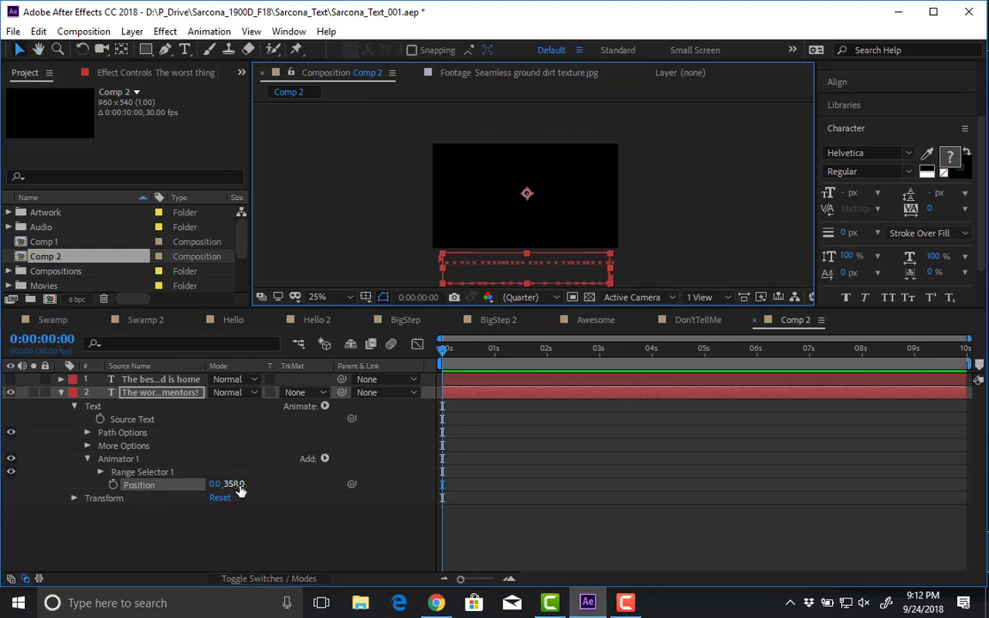
- Keyframe Range Selector 1's Start from 0% at 0:00:00:00 to 100% at 0:00:02:29 on the prison quote layer
click(142, 473)
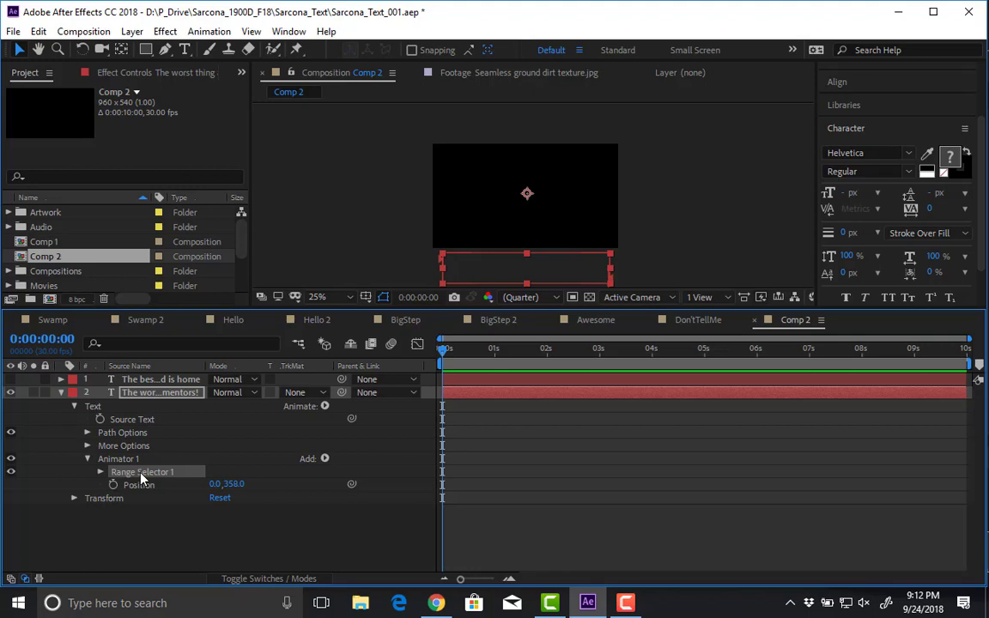
click(100, 472)
click(160, 489)
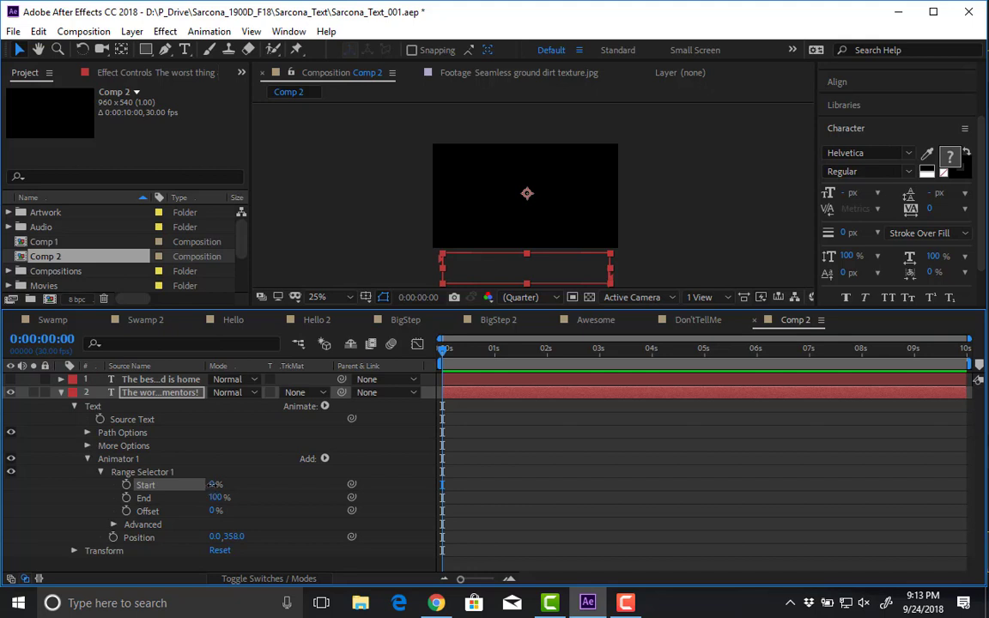
drag(212, 484, 188, 478)
click(127, 484)
drag(510, 363, 599, 364)
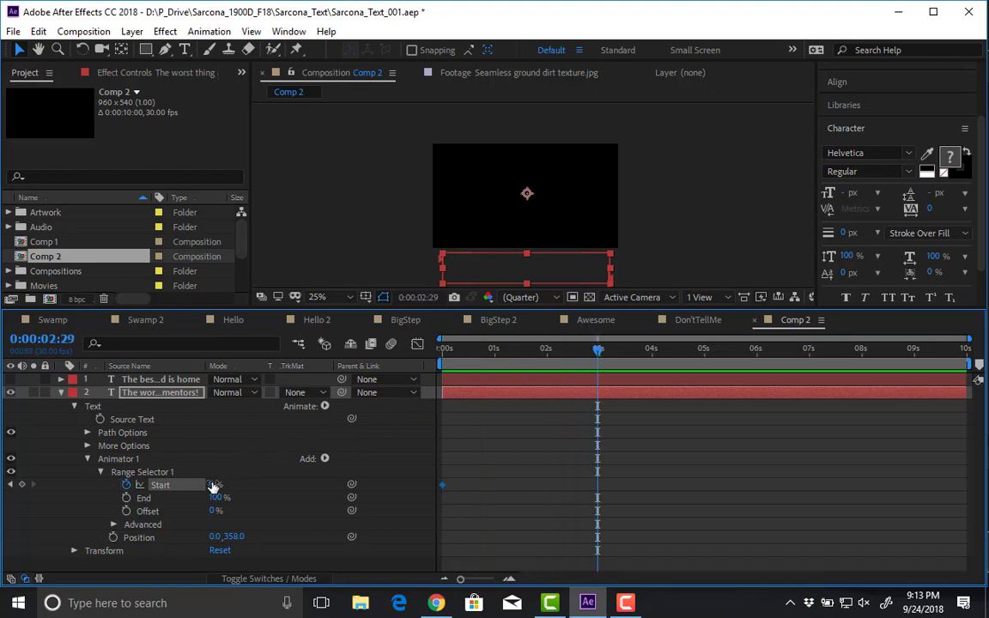
drag(214, 484, 378, 484)
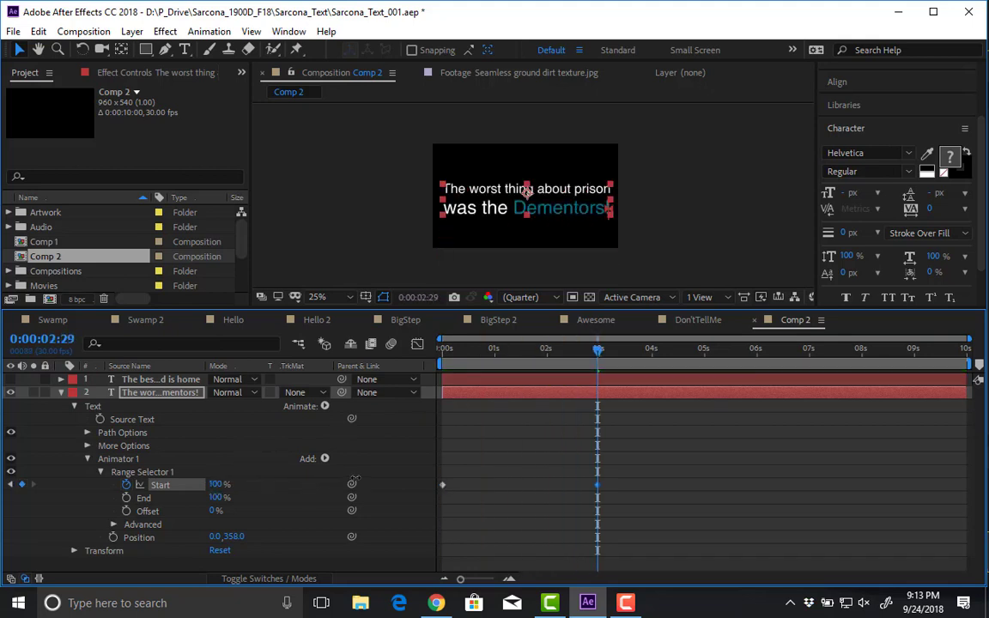
- Scrub and play back the prison quote's letter-by-letter entrance from the beginning to check the animation
drag(595, 356, 482, 348)
scroll(502, 218, up, 2)
scroll(502, 218, up, 2)
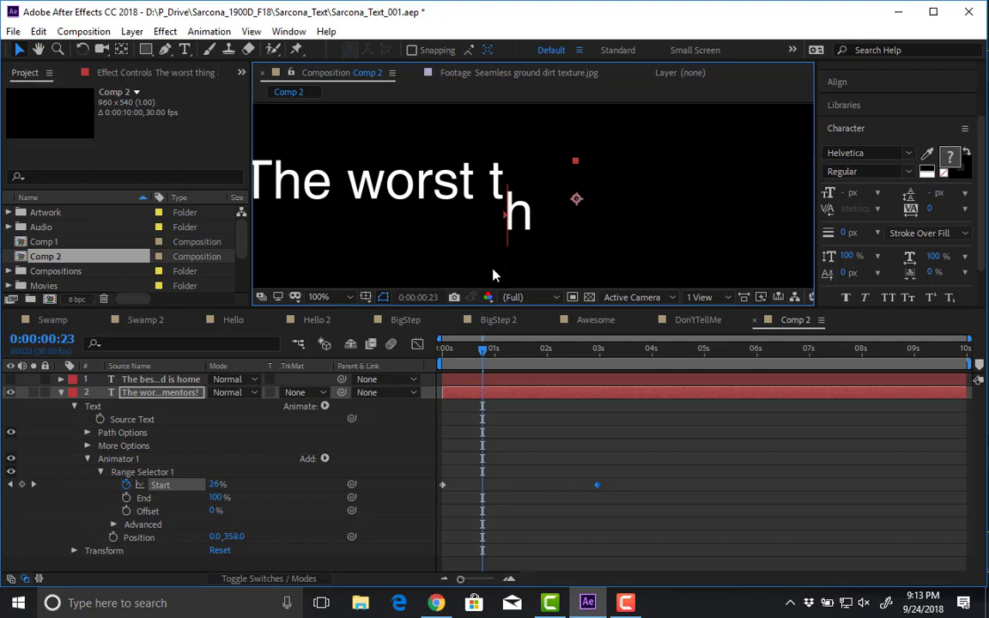
key(space)
scroll(539, 182, down, 2)
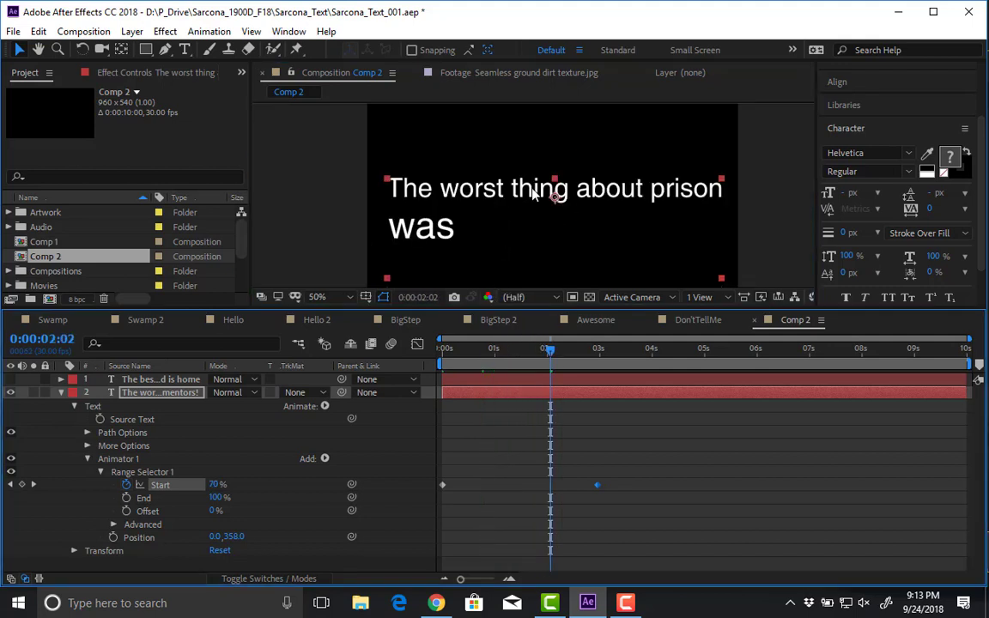
scroll(522, 254, down, 2)
drag(556, 352, 596, 351)
drag(647, 457, 435, 528)
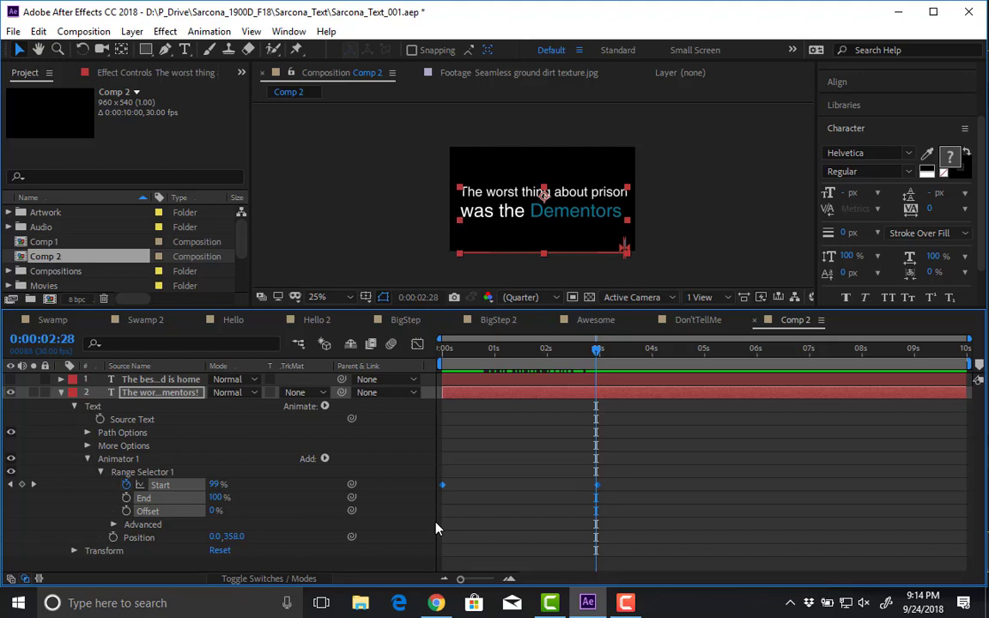
key(Home)
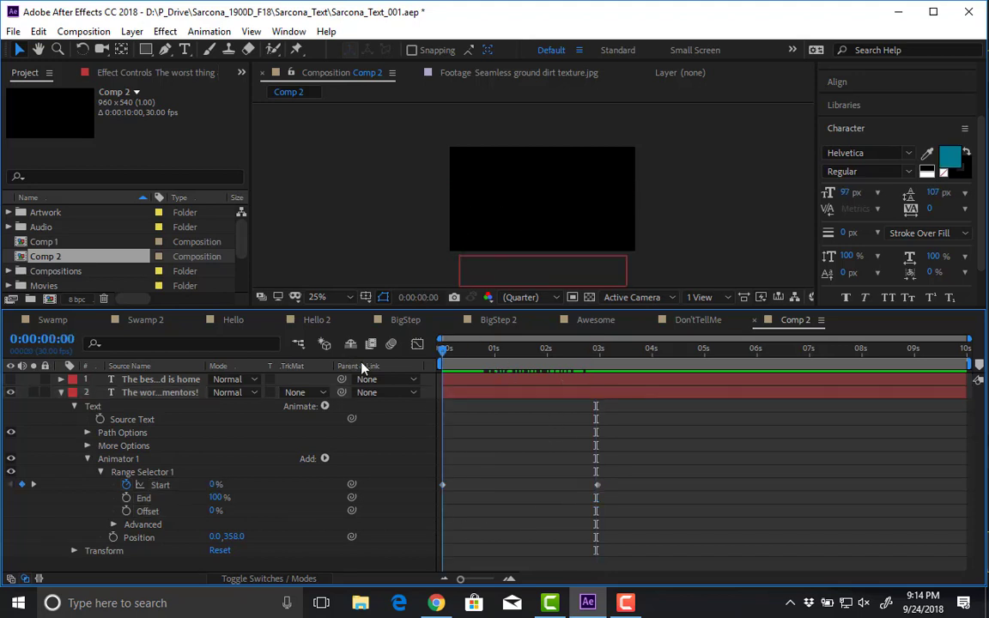
key(space)
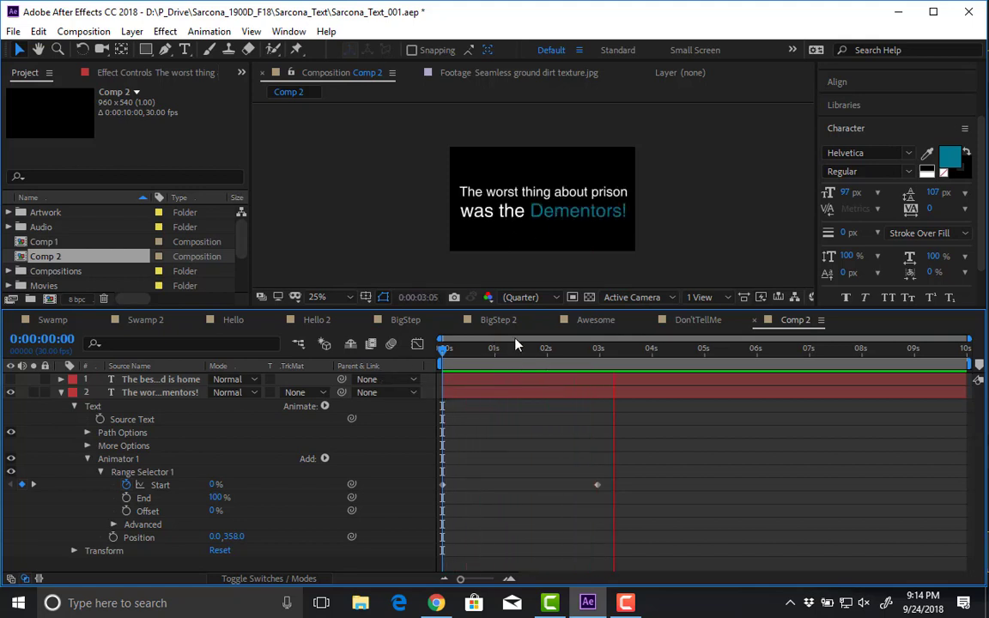
key(space)
- Enable motion blur for the prison quote layer and the composition, and preview the blurred letters
click(494, 350)
click(485, 353)
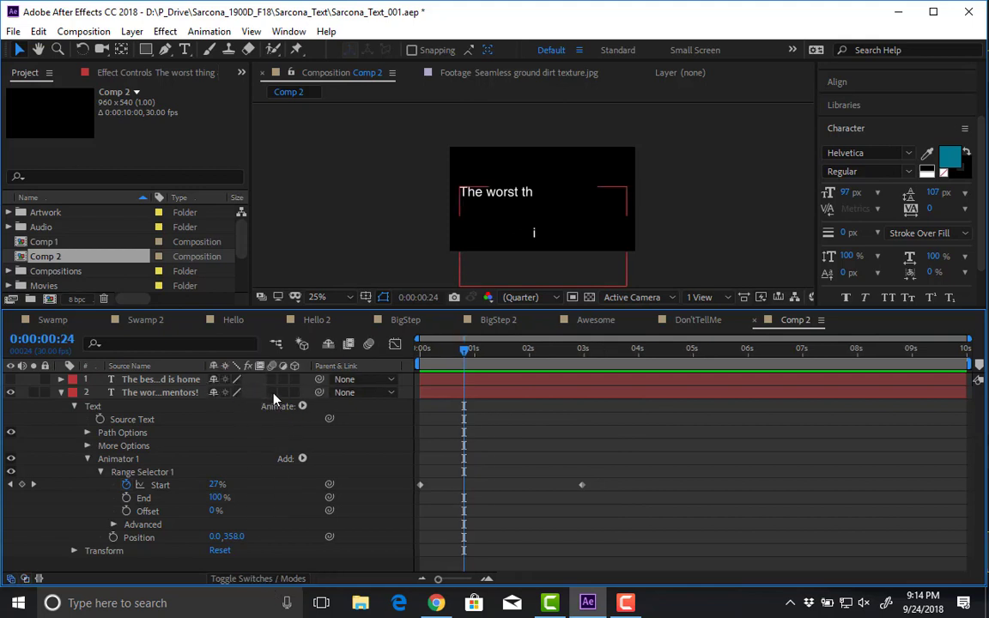
key(F4)
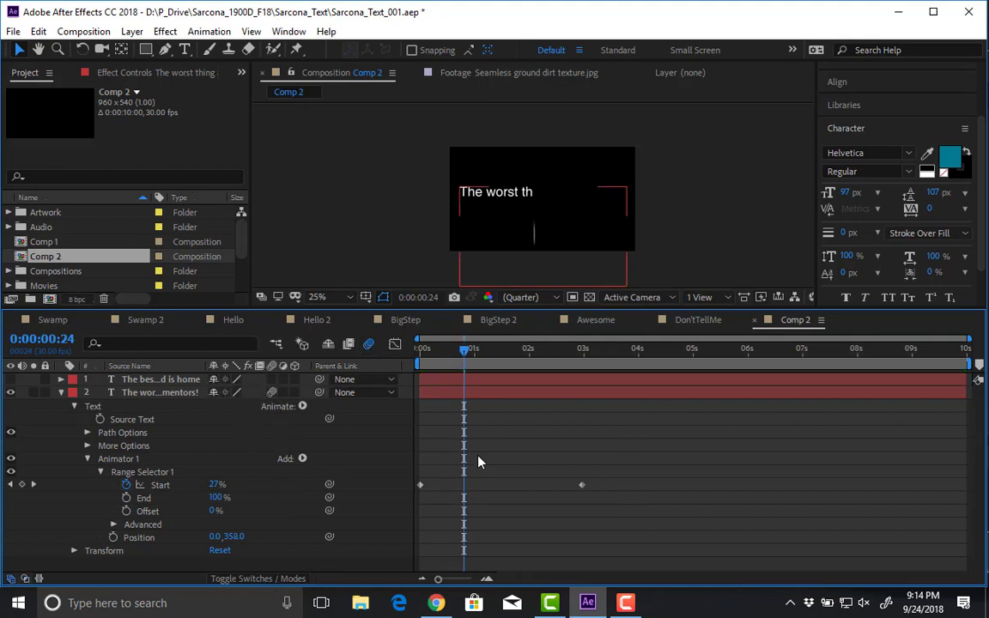
scroll(474, 254, up, 1)
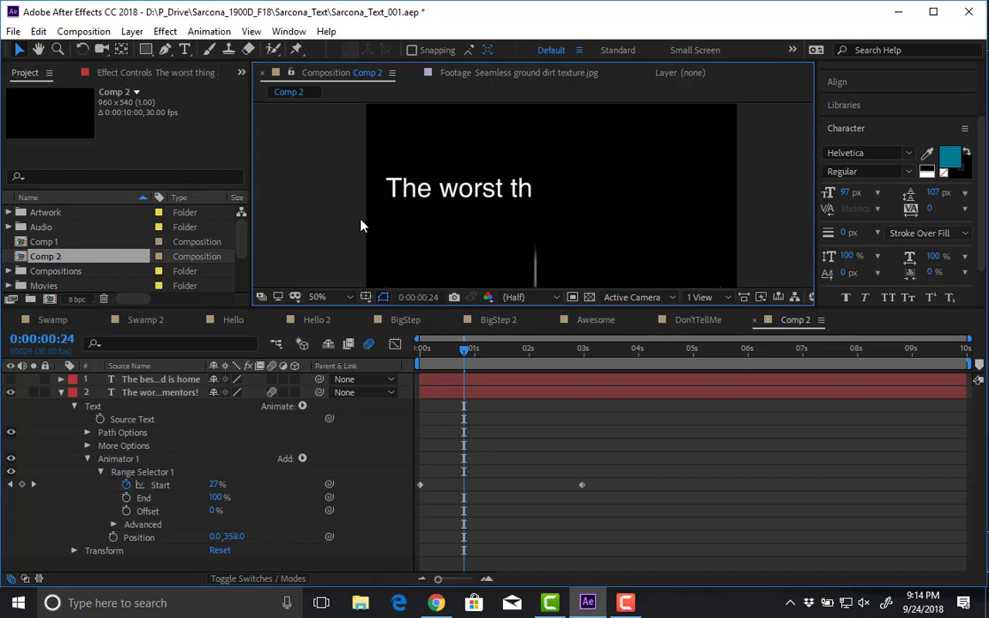
key(space)
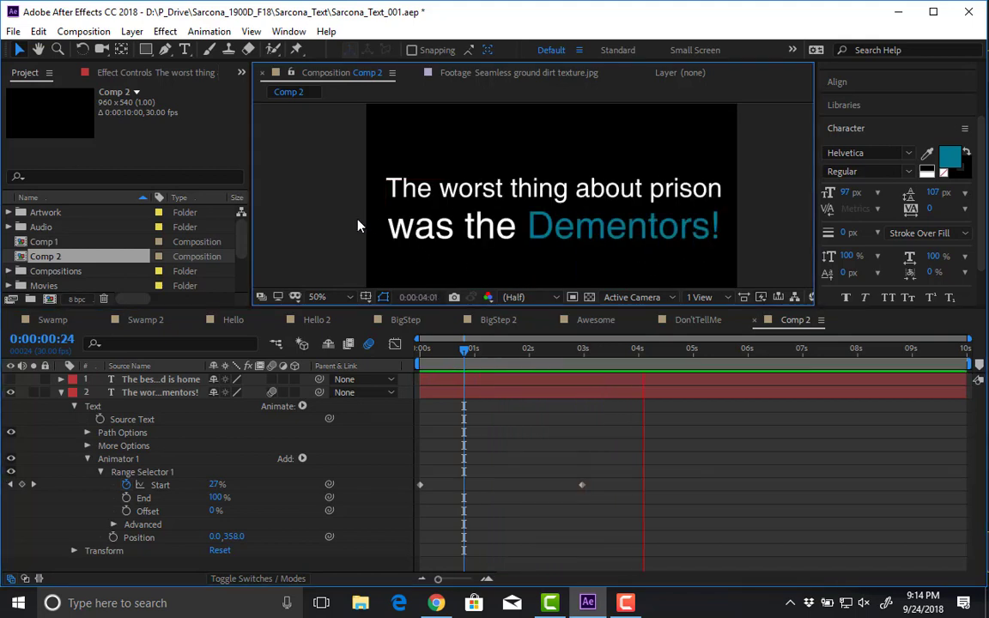
key(space)
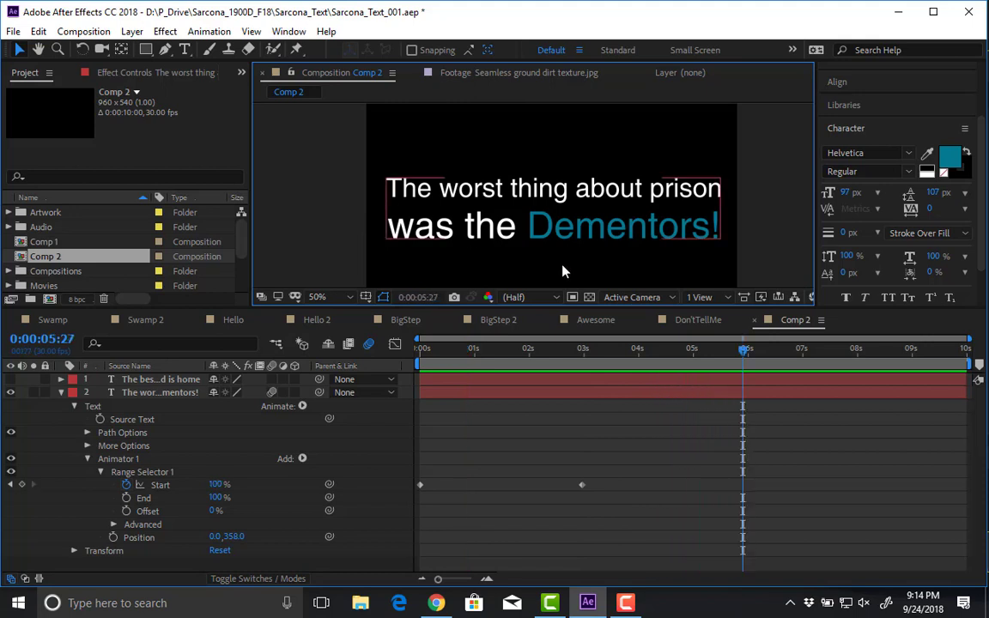
- Shorten the work area to end at about 0:00:03:23 and play it back
drag(633, 356, 627, 364)
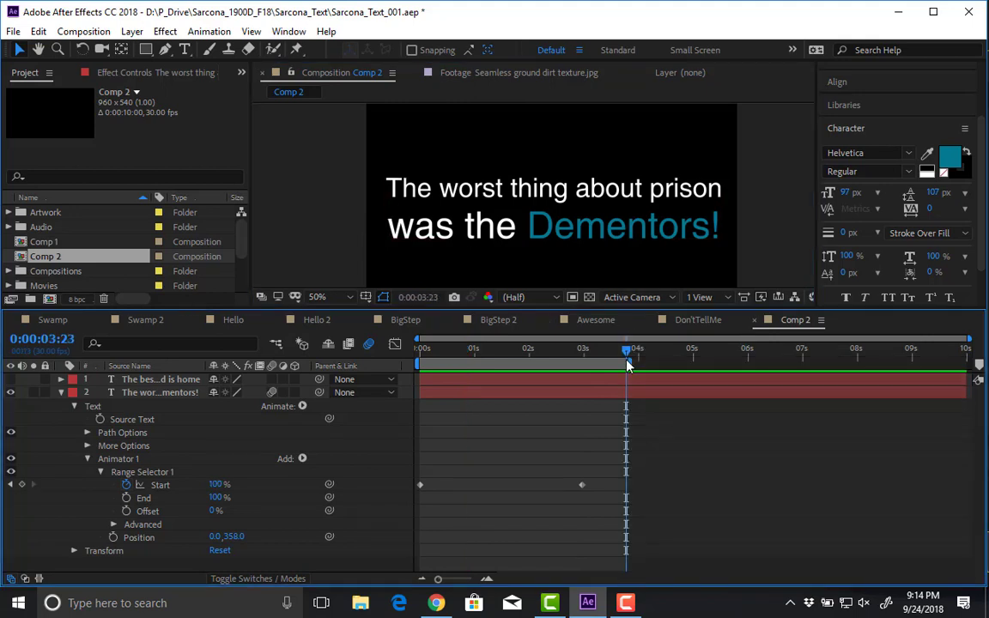
key(space)
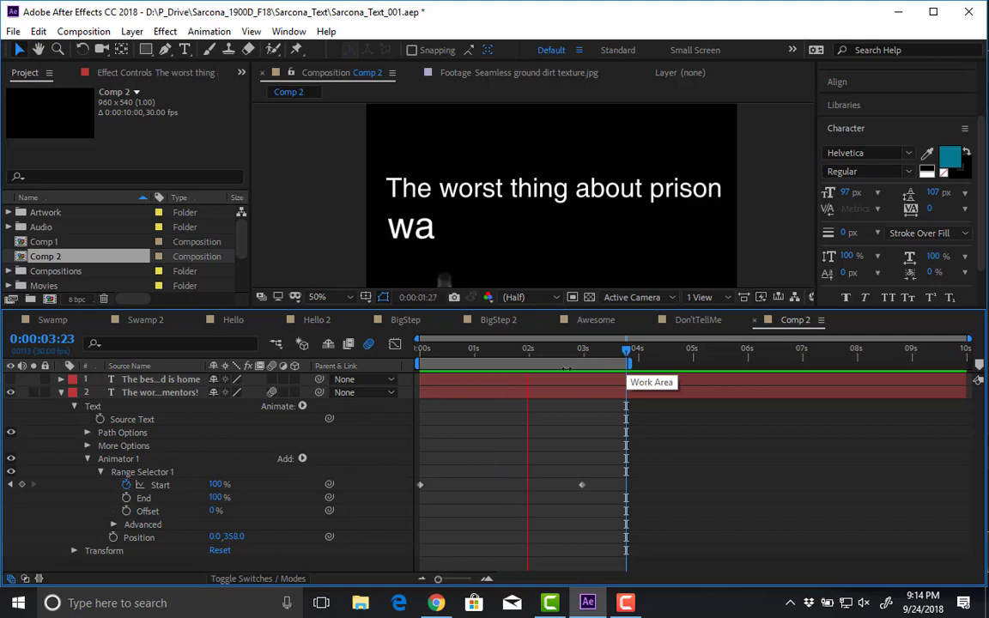
key(space)
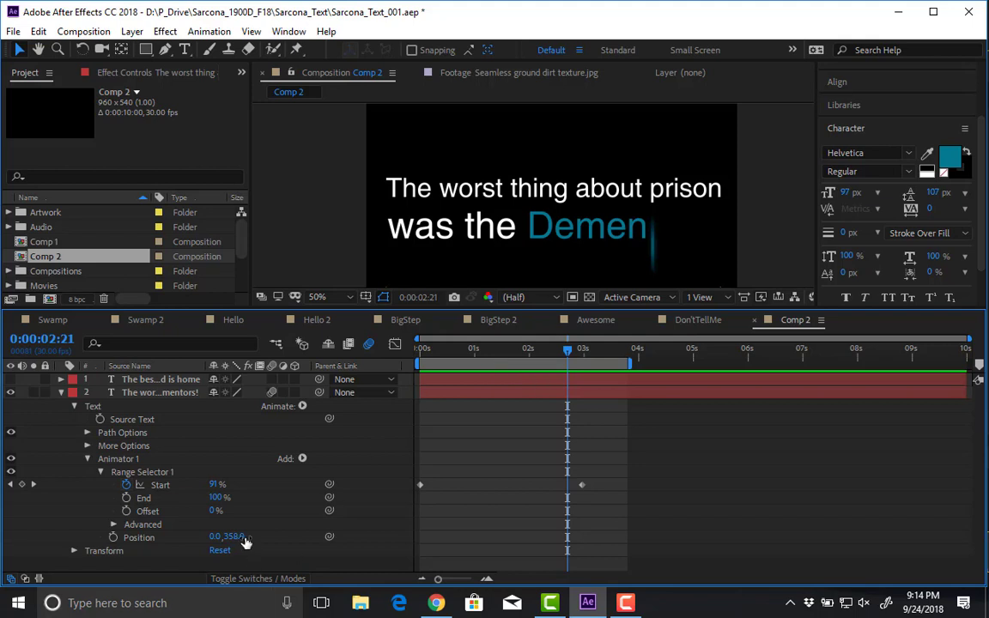
- Set the text animator's Position to 0.0, -458.0 so the letters enter from above the frame, and preview it
drag(236, 538, 236, 539)
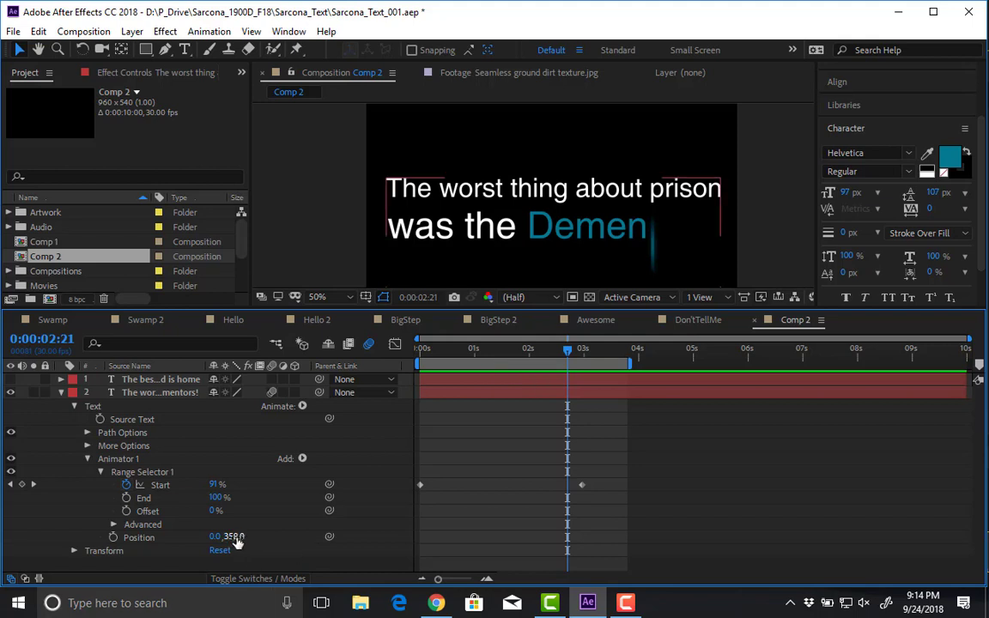
click(233, 537)
text(48)
key(Return)
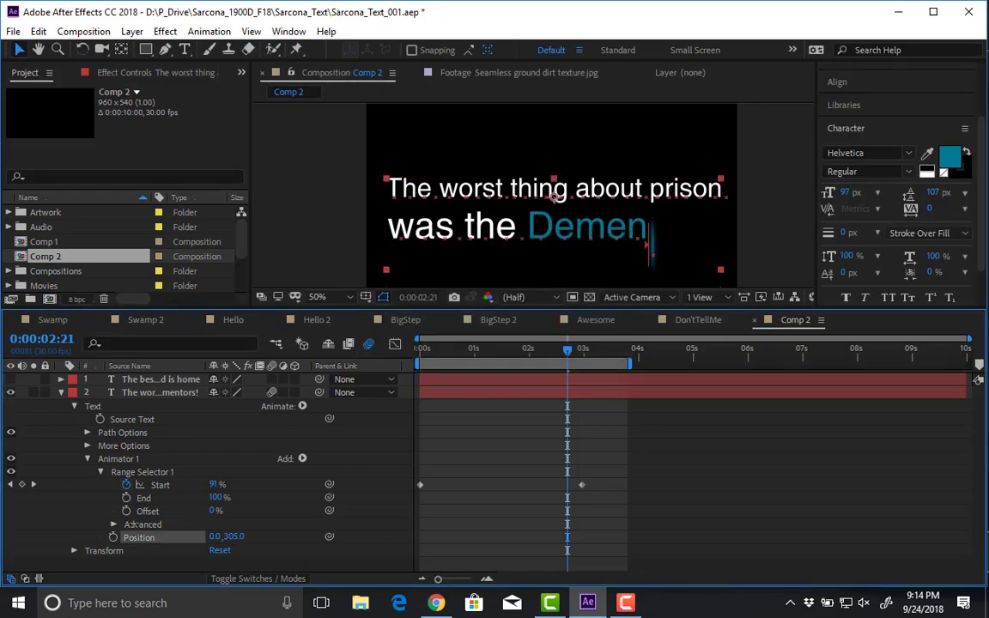
drag(239, 536, 118, 528)
click(236, 537)
text(-458)
key(Return)
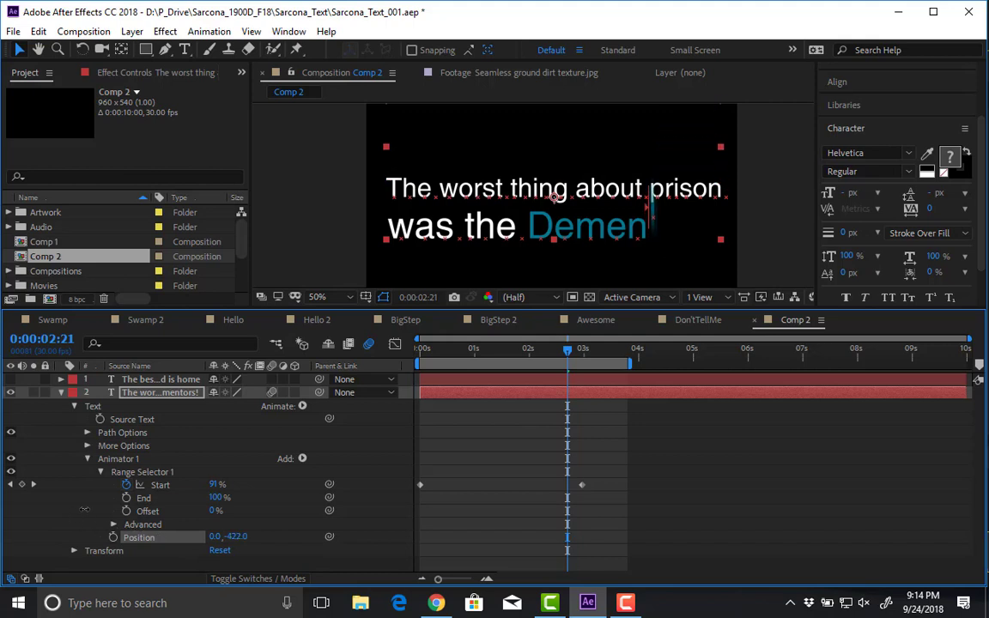
key(comma)
key(comma)
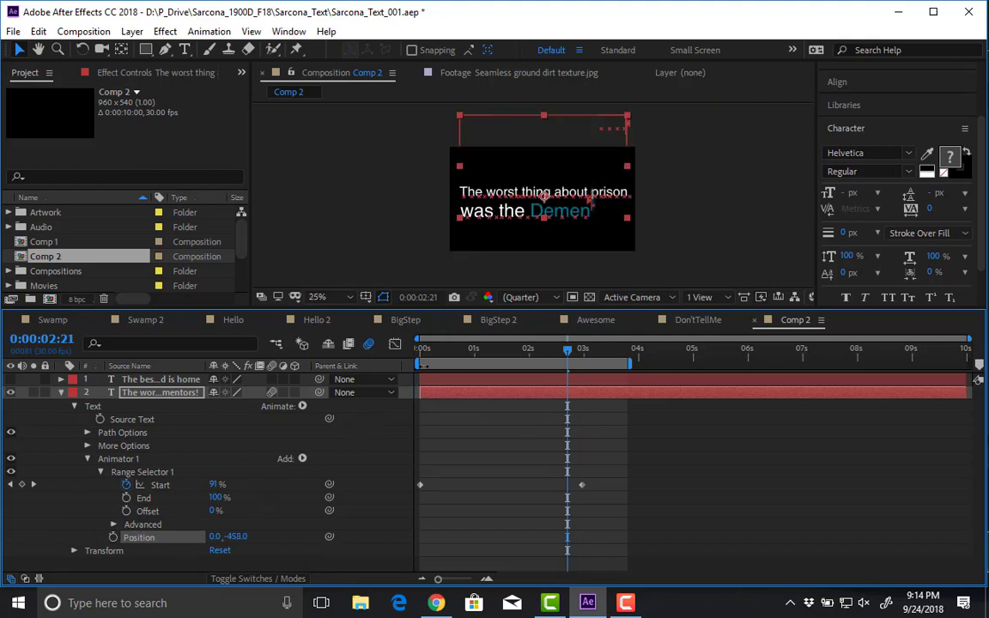
key(Home)
key(space)
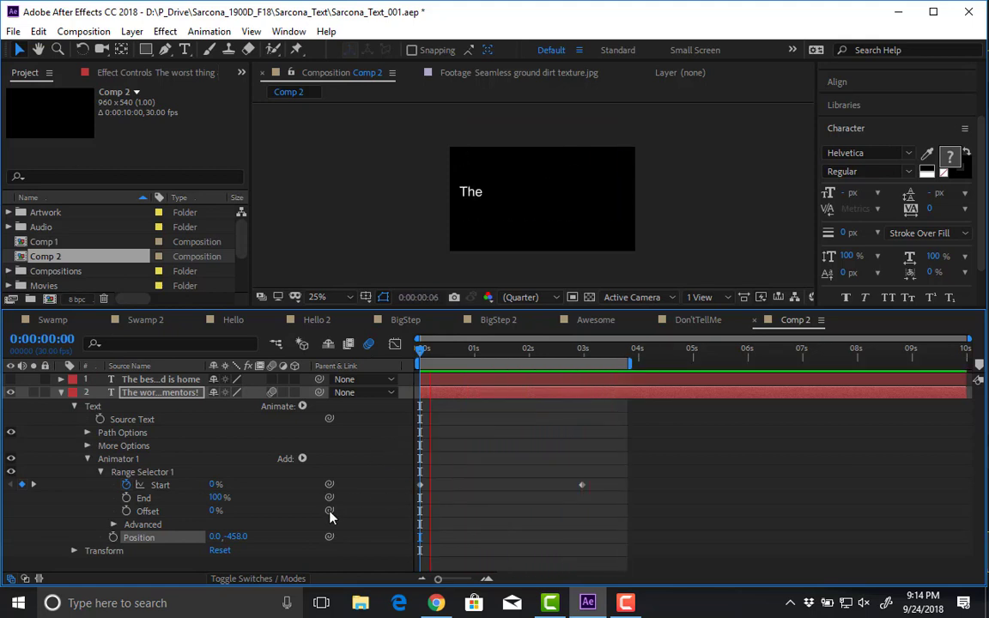
key(space)
- Set the text animator's Position to -1033.0, 0.0 so the letters enter from the left, and preview the motion
key(Return)
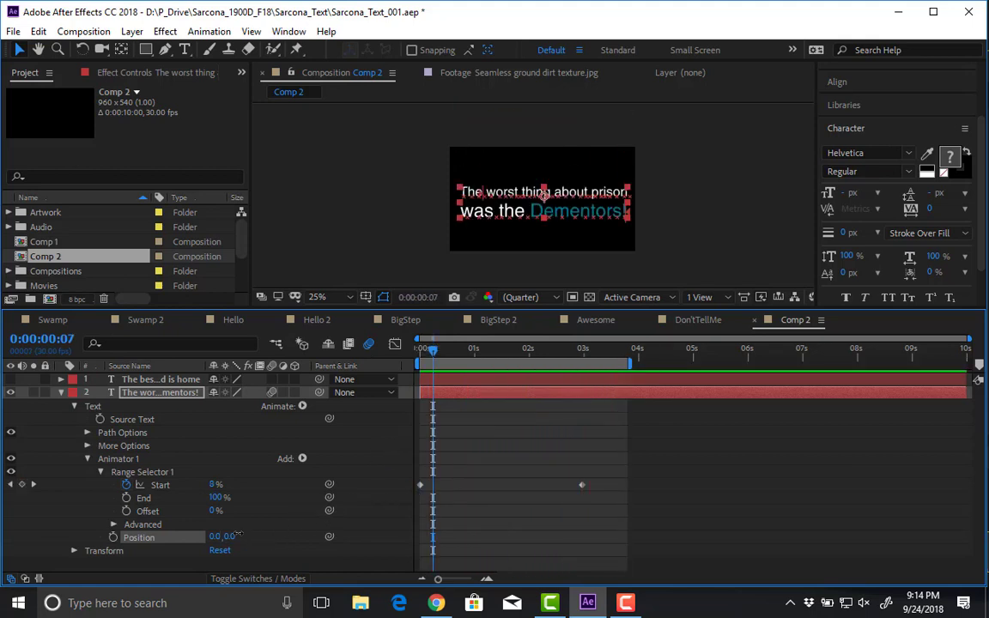
drag(213, 538, 181, 537)
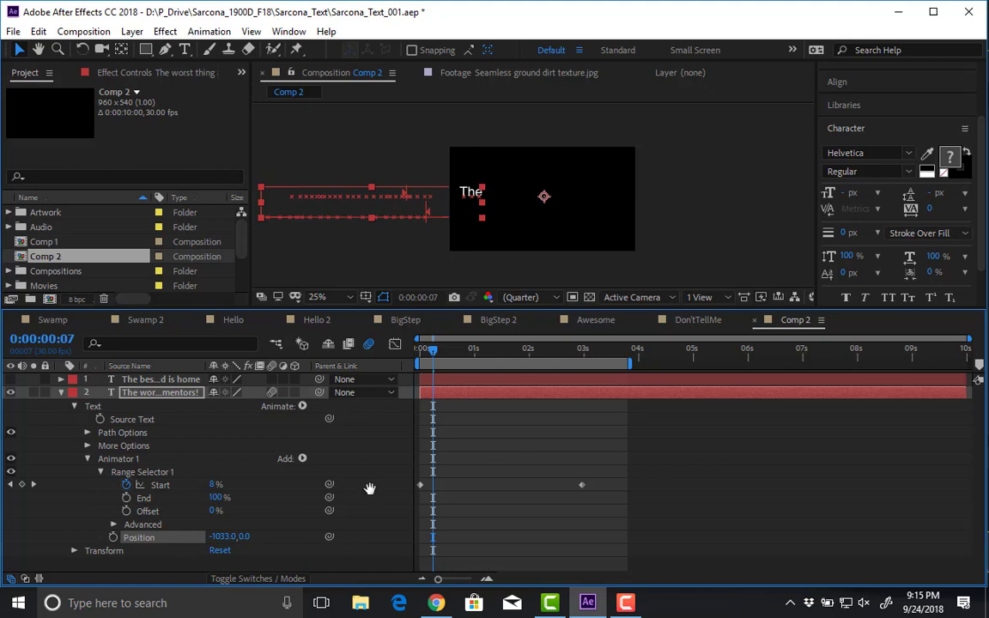
key(space)
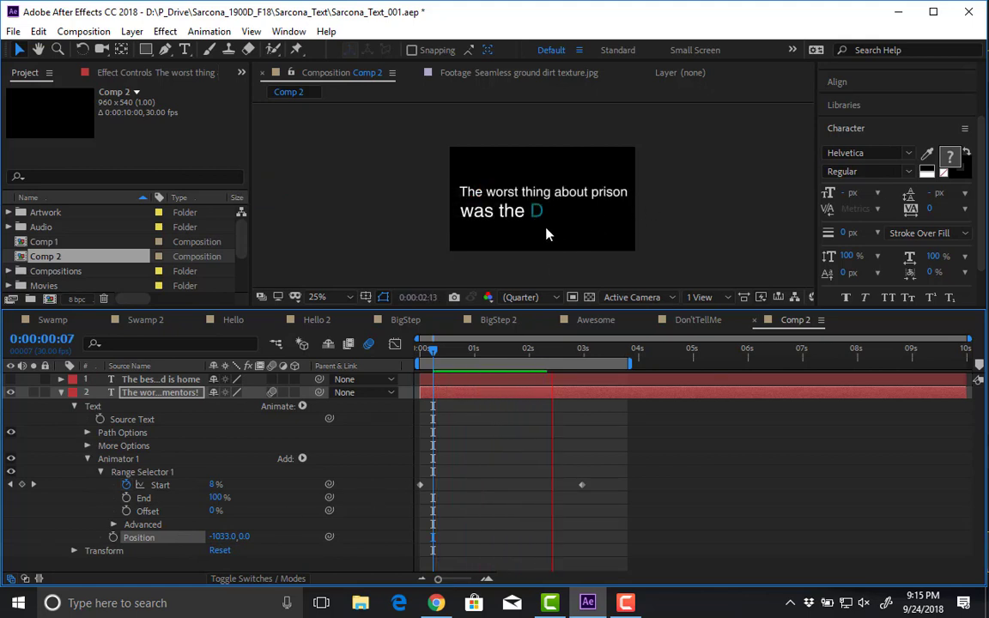
key(space)
key(period)
key(period)
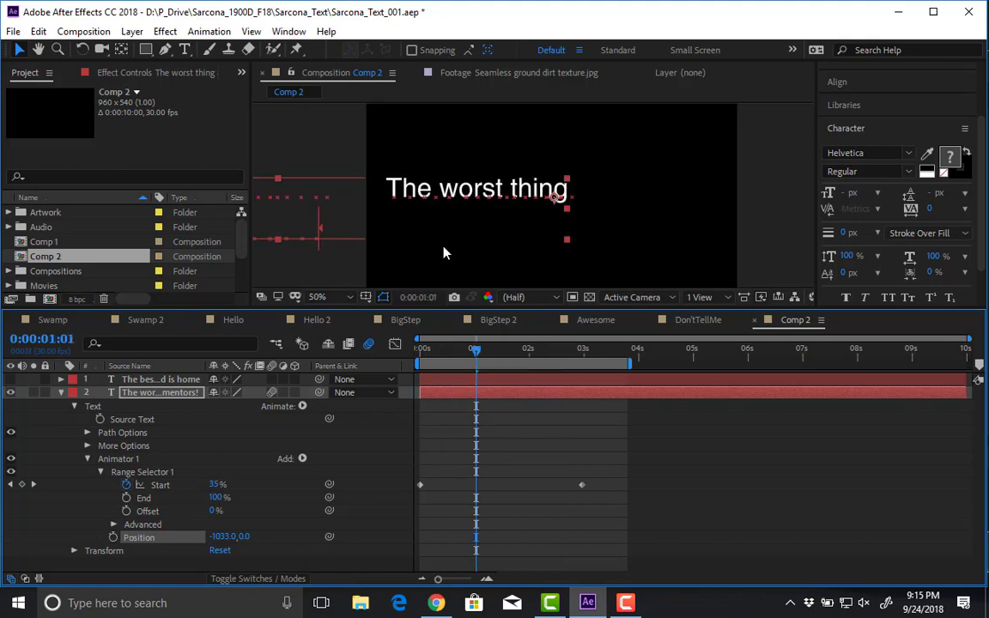
key(space)
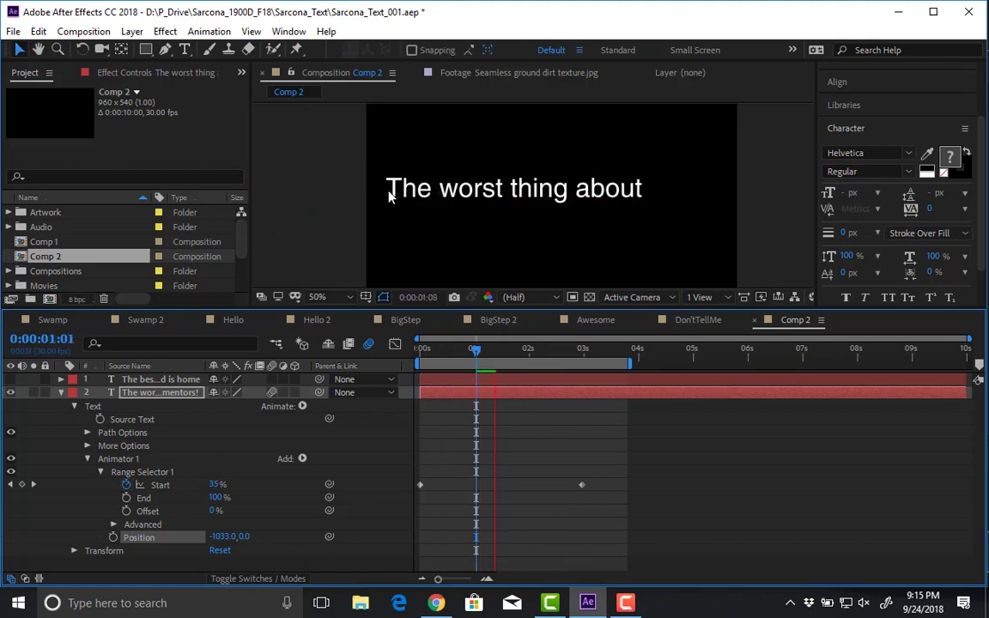
key(space)
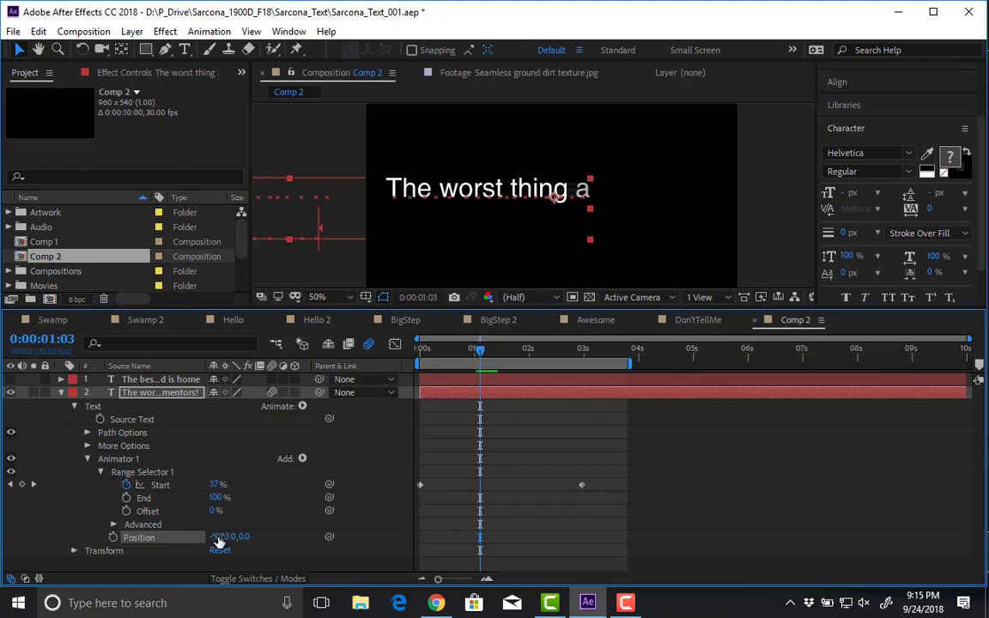
- Change the text animator's Position to 1007.0, 0.0 so the letters fly in from the right, and preview it
drag(219, 541, 380, 543)
key(space)
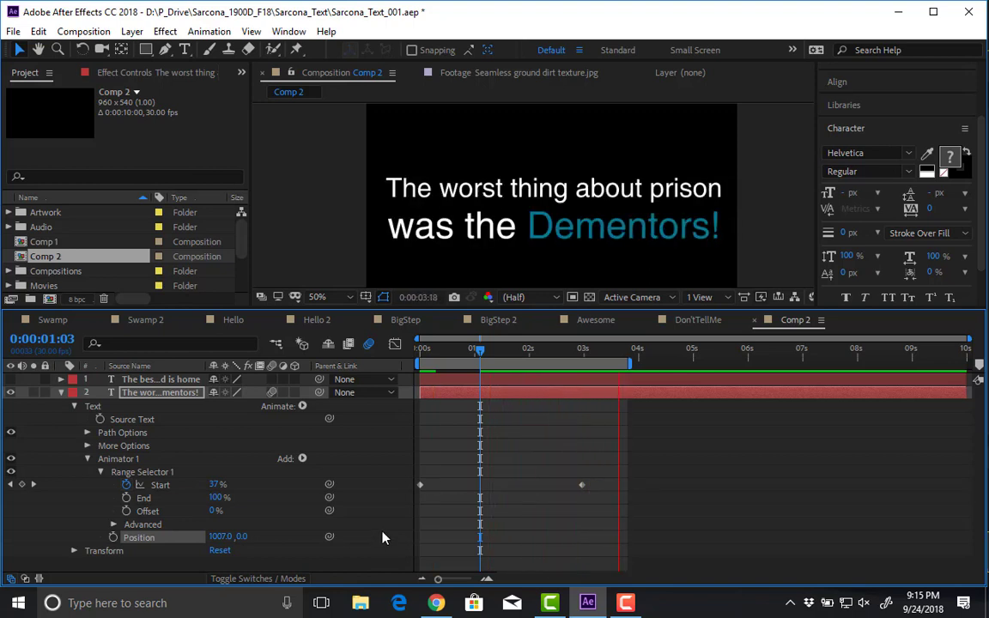
key(space)
drag(453, 360, 476, 352)
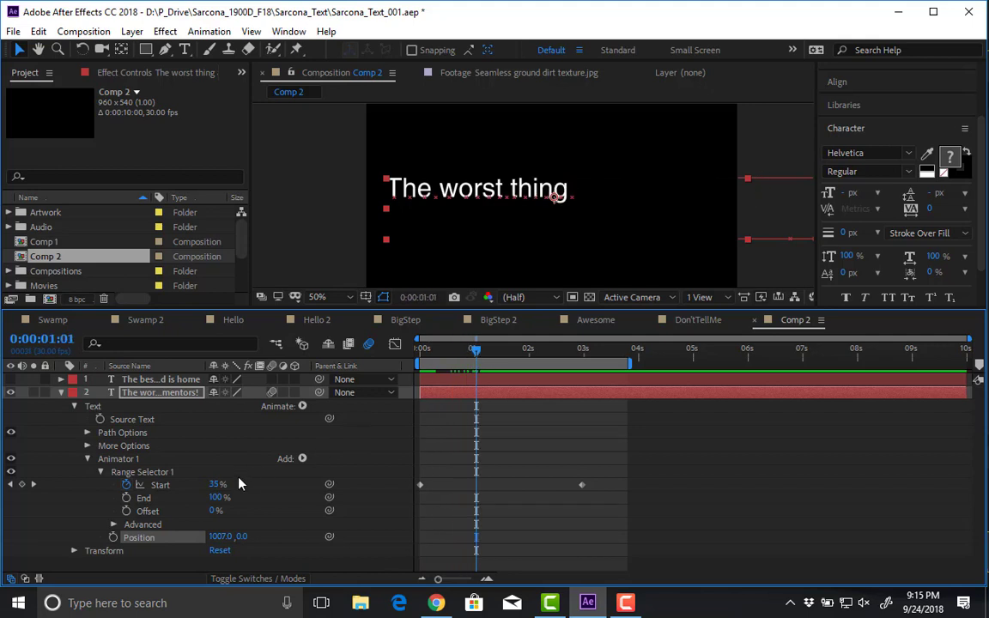
- Base the range selector on Words in its advanced options and play back the word-by-word entrance
click(115, 524)
scroll(166, 475, down, 3)
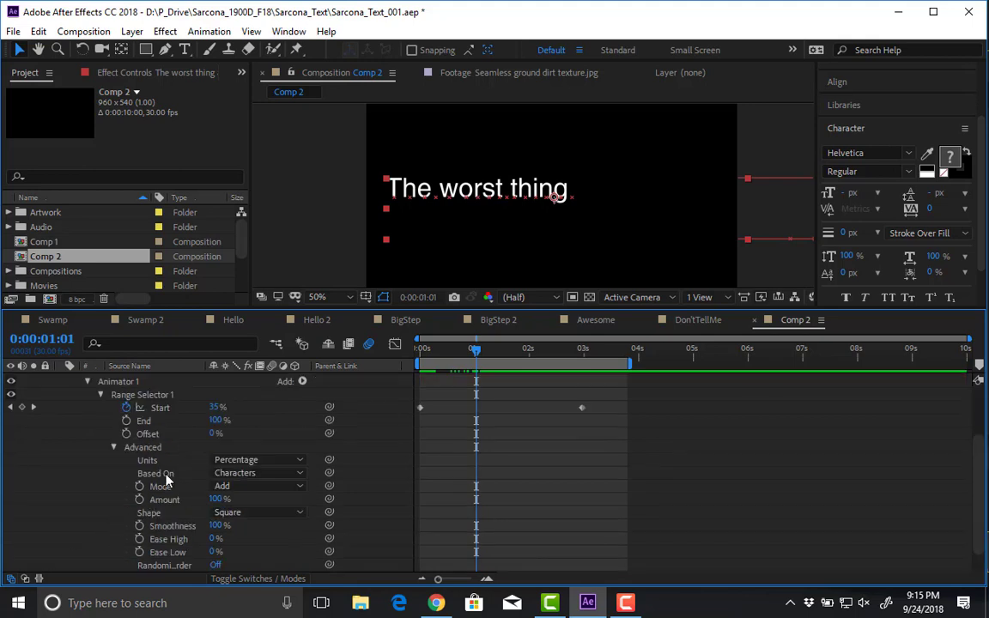
click(247, 475)
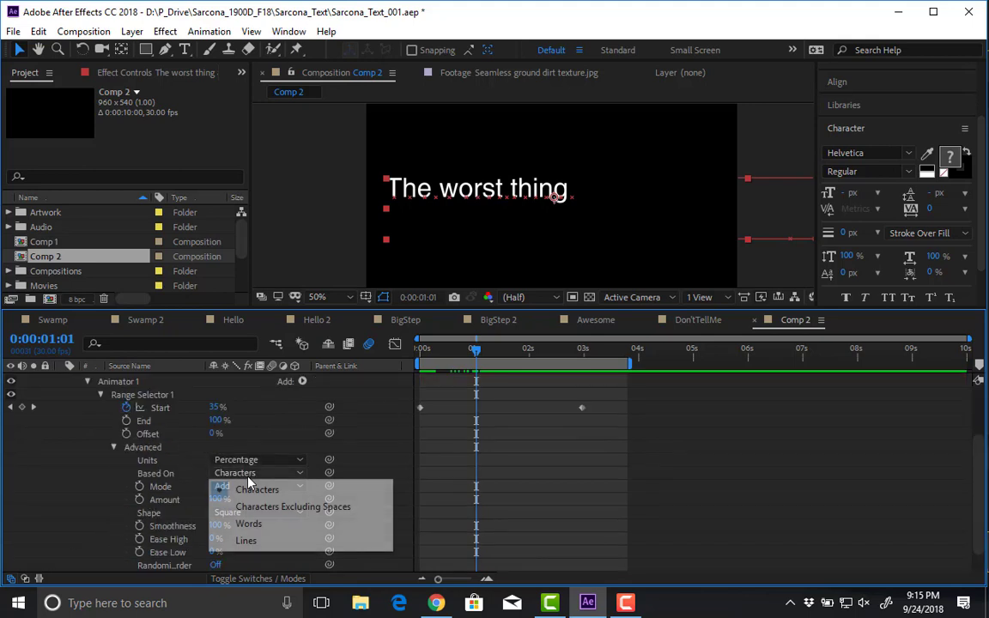
click(271, 522)
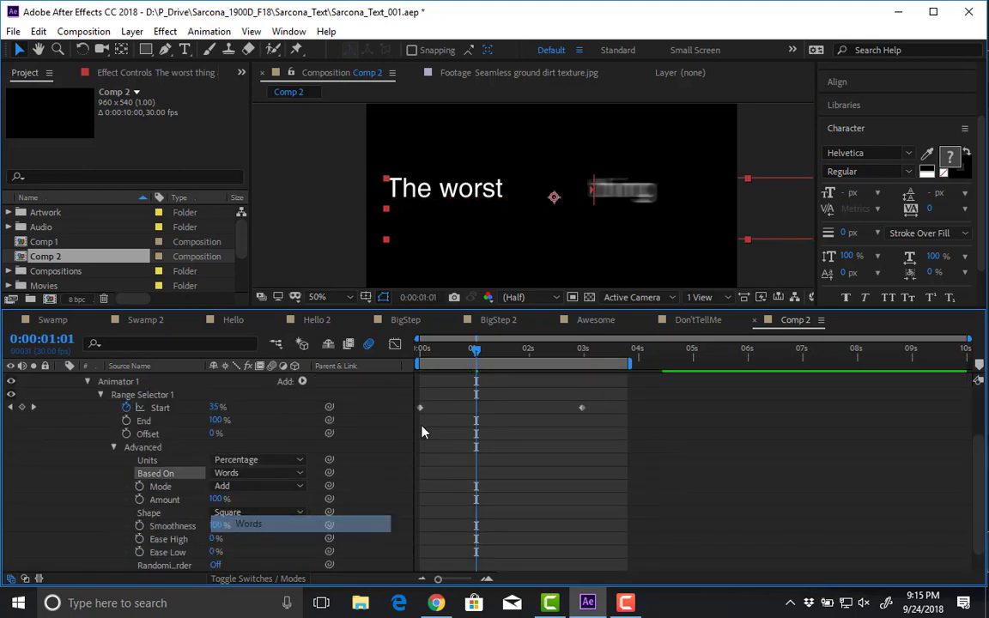
key(space)
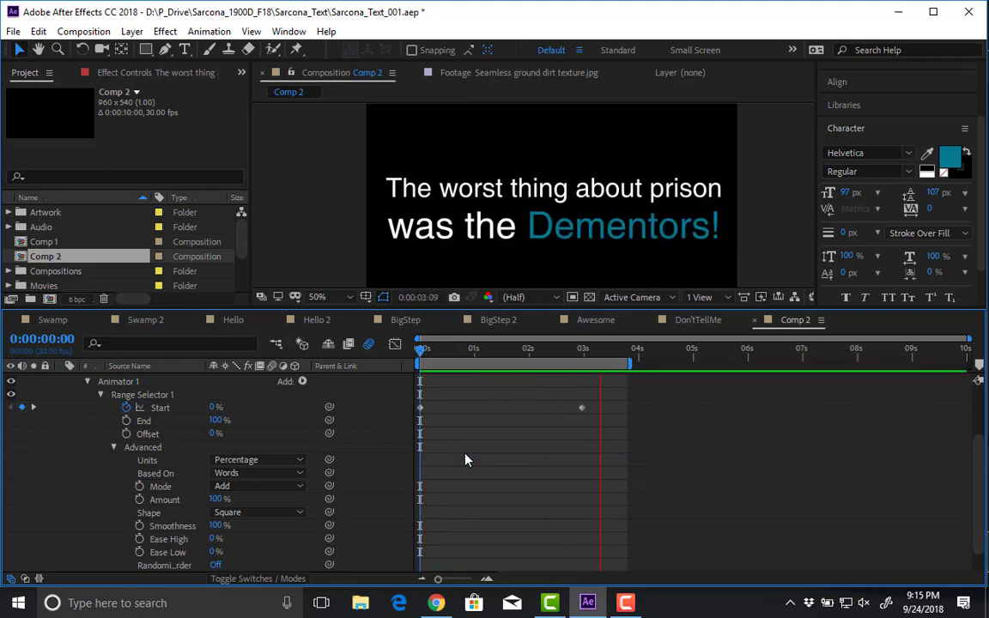
key(space)
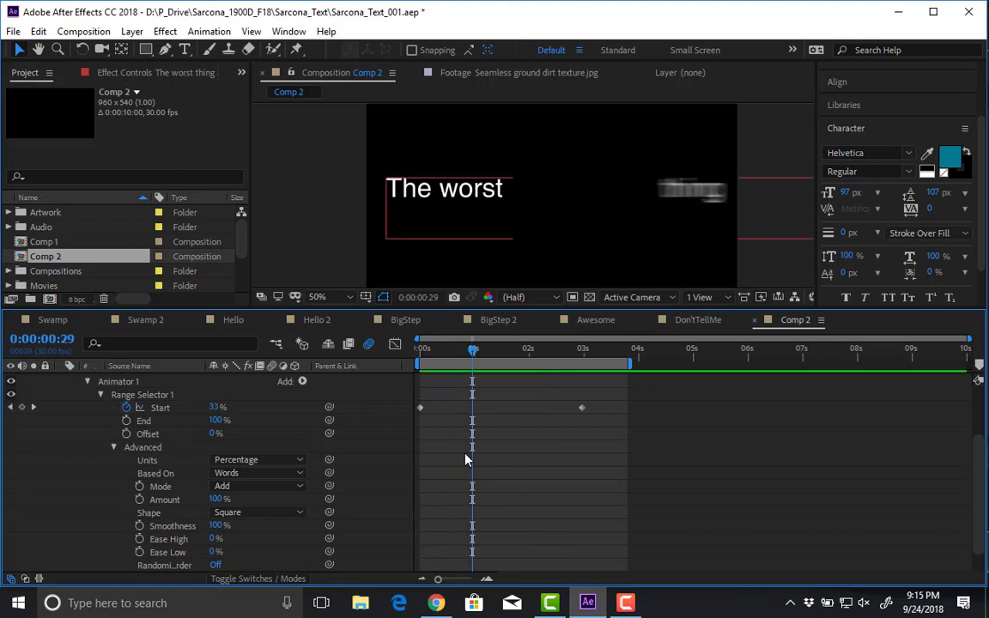
- Base the range selector on Lines in its advanced options and play back the line-by-line entrance
click(303, 464)
click(258, 478)
click(258, 474)
click(257, 540)
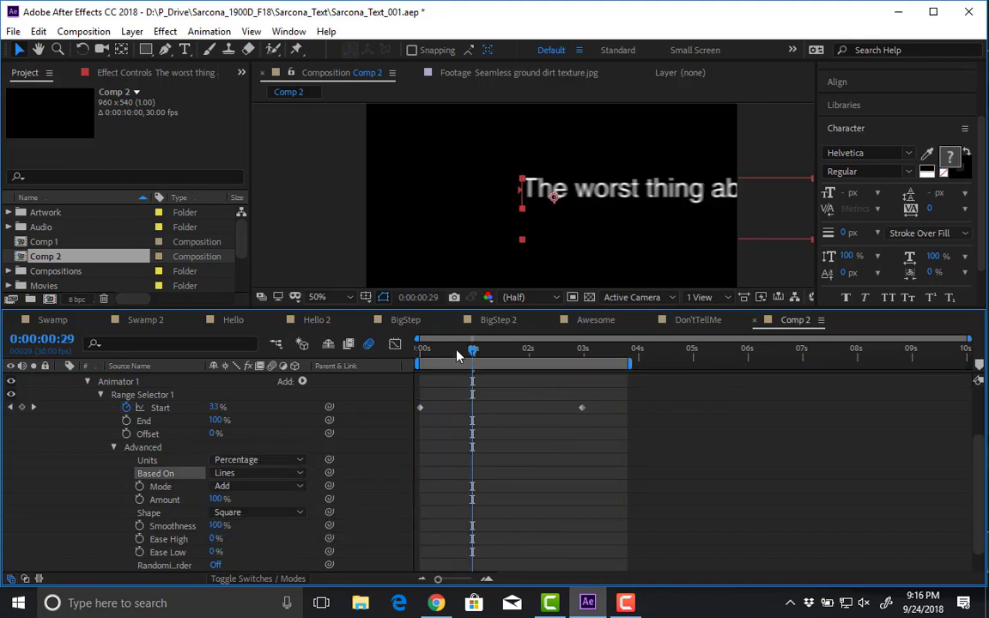
key(Home)
key(space)
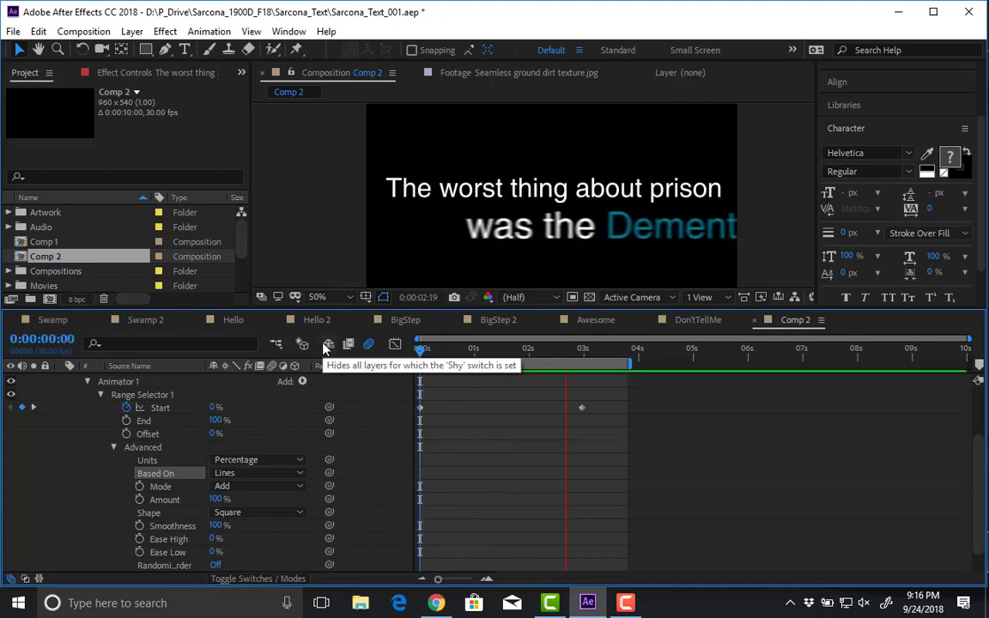
key(space)
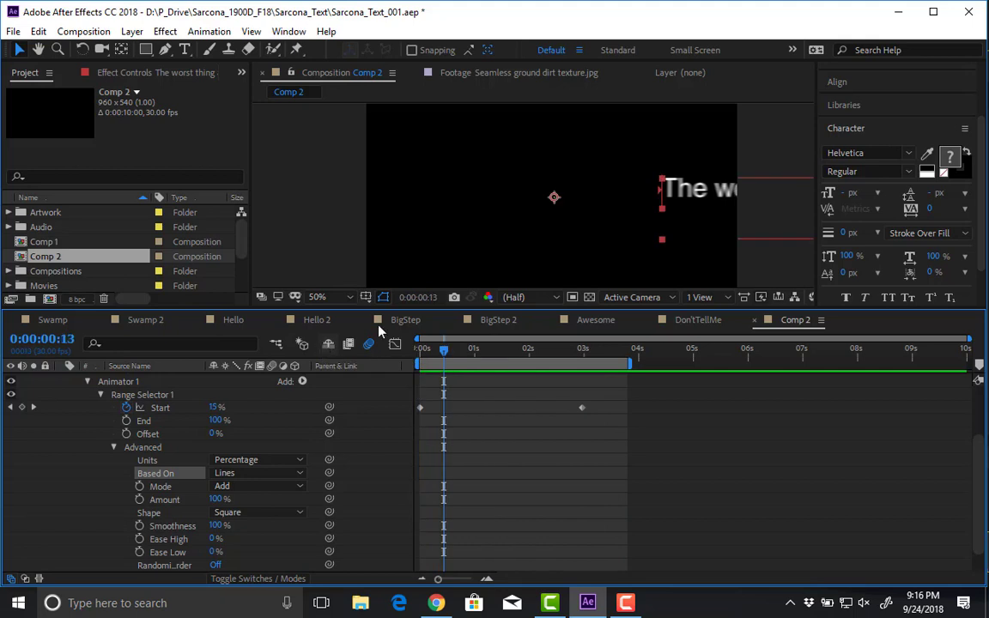
- Set the range selector's Based On option back to Characters
click(236, 477)
click(343, 486)
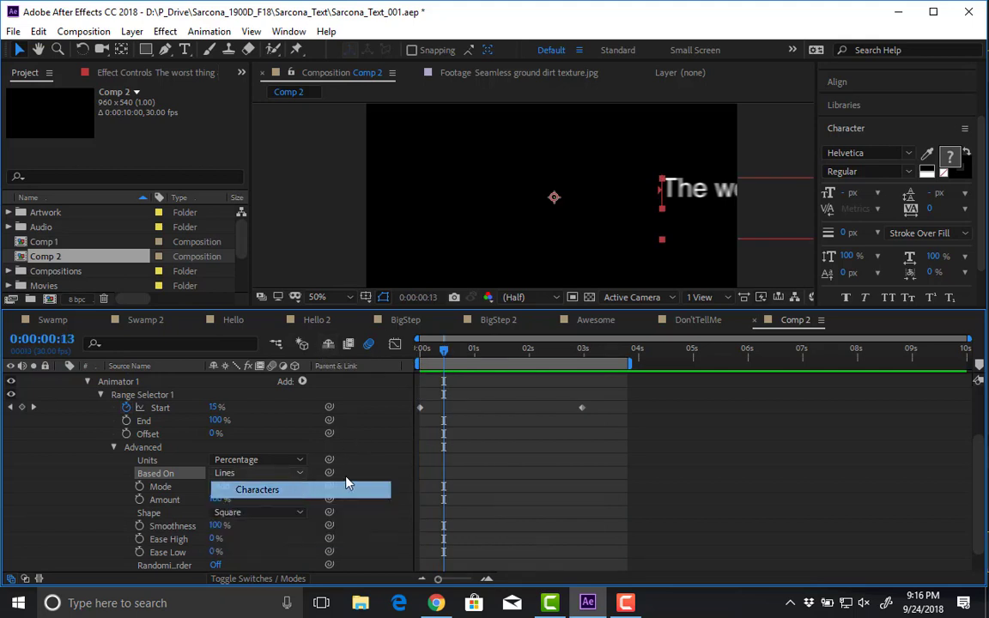
click(419, 459)
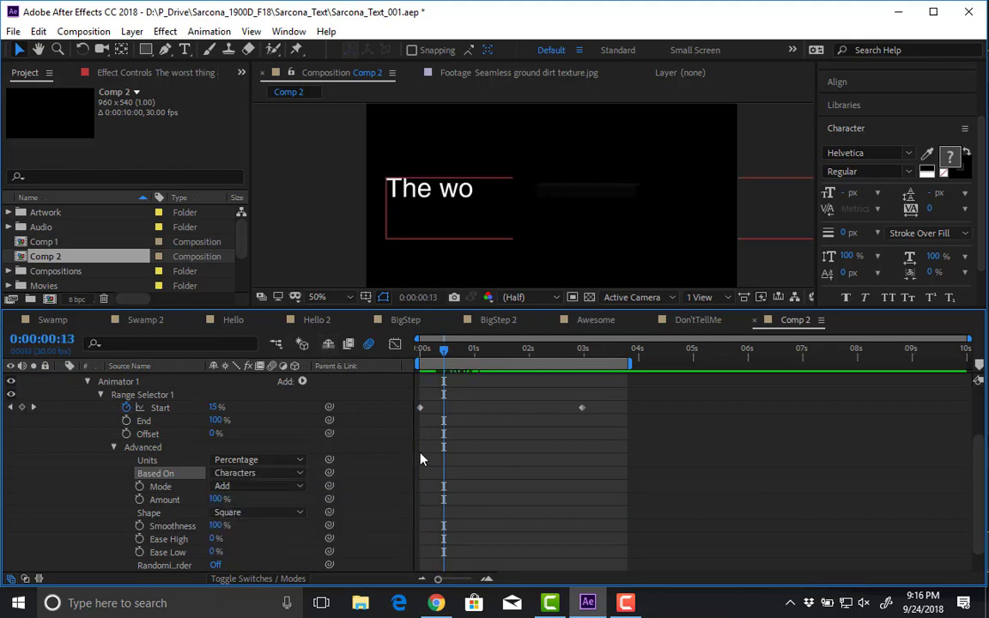
- Try Randomize Order on the range selector, play the entrance from the start, and switch the option off again
scroll(389, 468, down, 1)
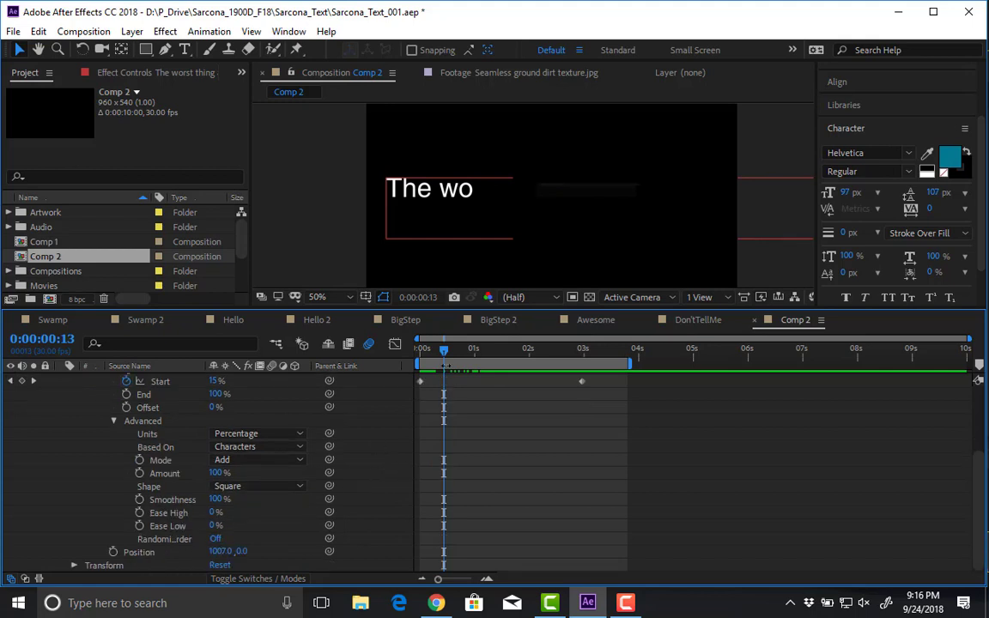
key(Home)
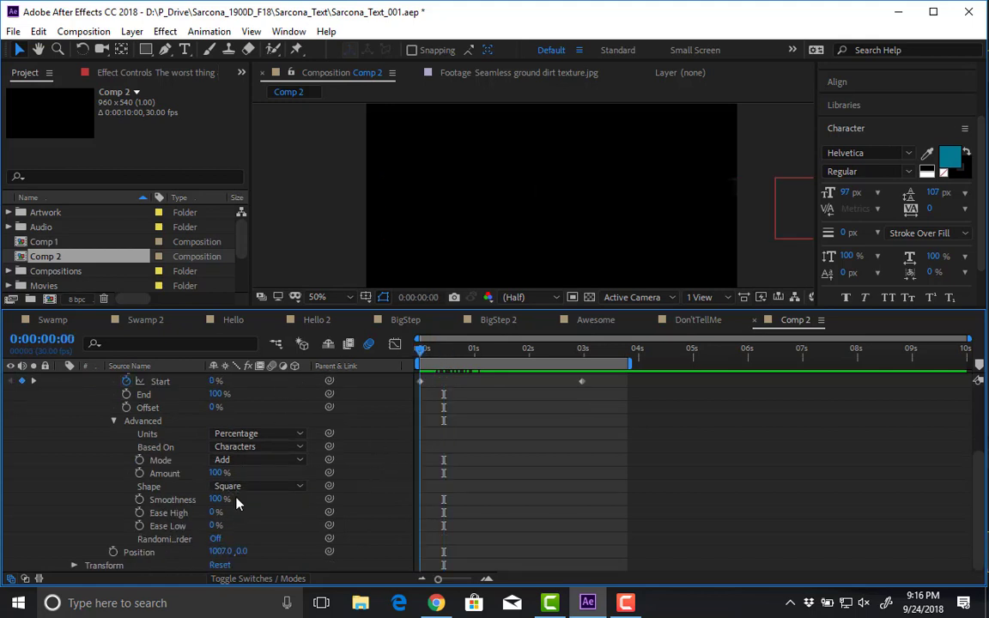
click(216, 538)
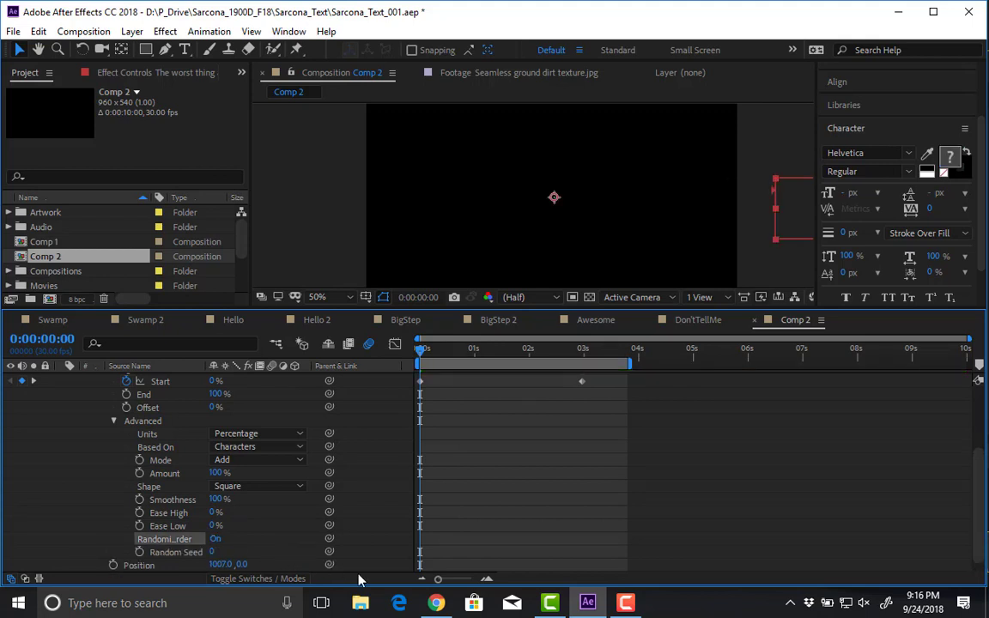
key(space)
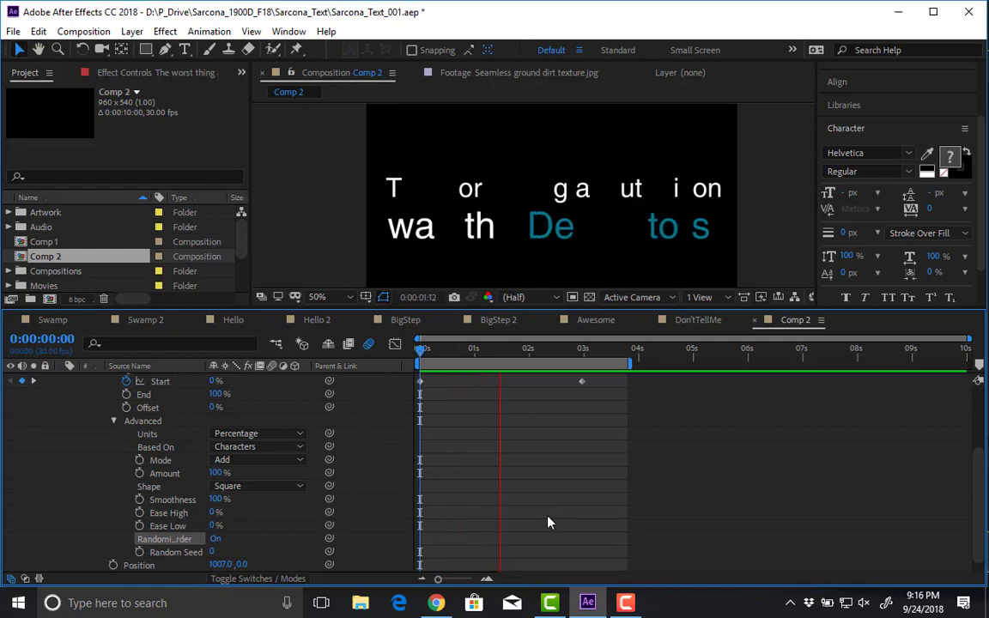
key(space)
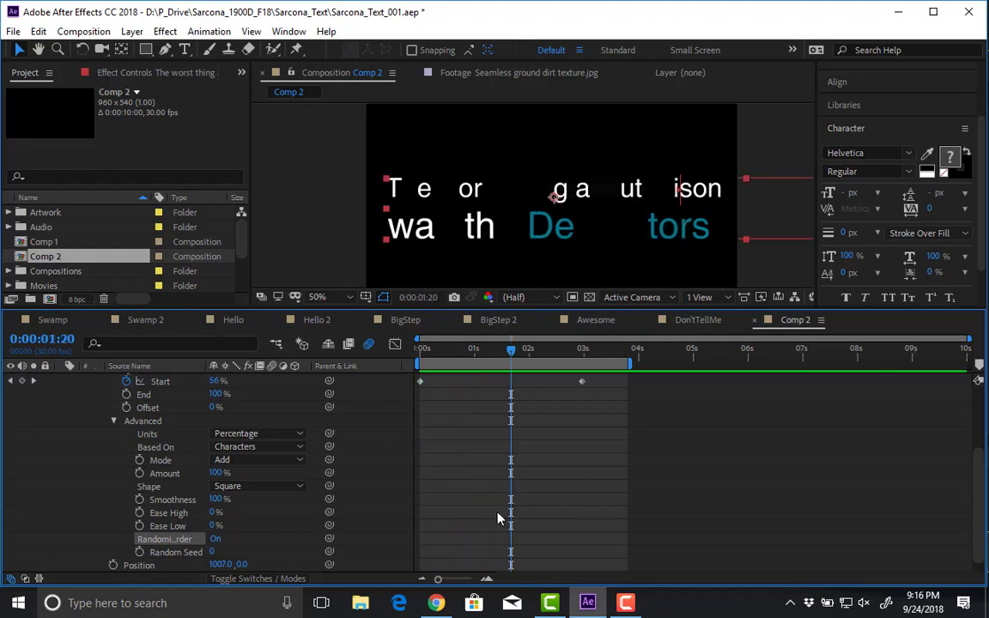
click(215, 538)
- Add a Scale property to Animator 1 of the Dementors text layer
scroll(438, 448, up, 4)
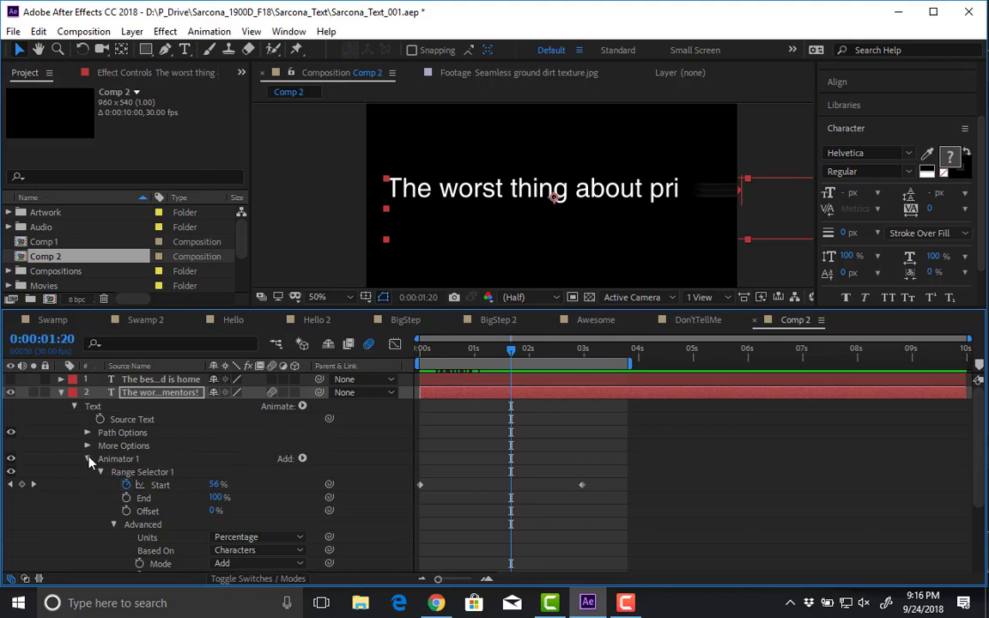
click(87, 458)
click(87, 459)
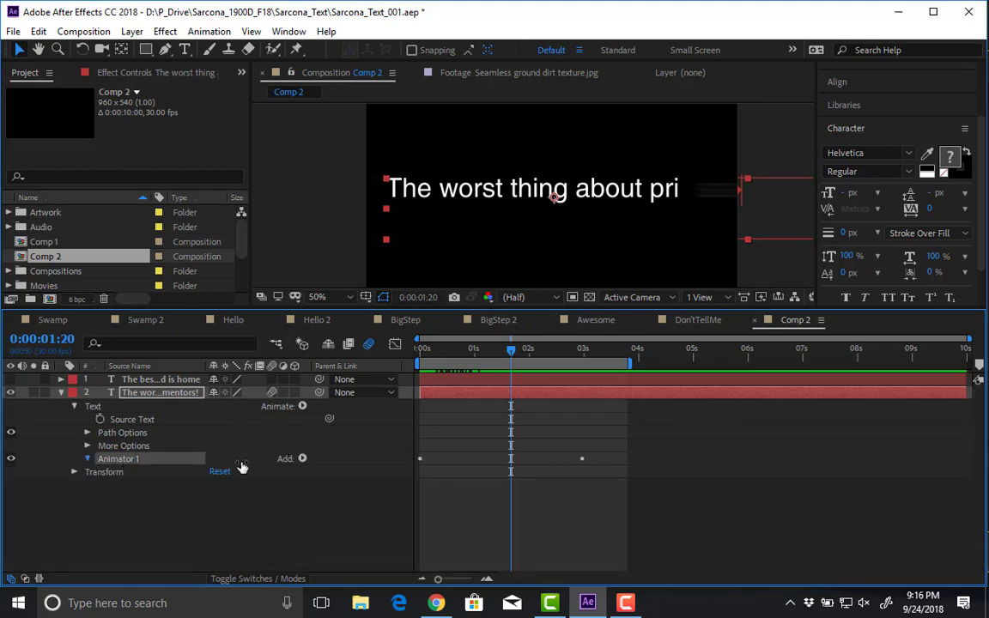
scroll(297, 402, down, 3)
click(302, 380)
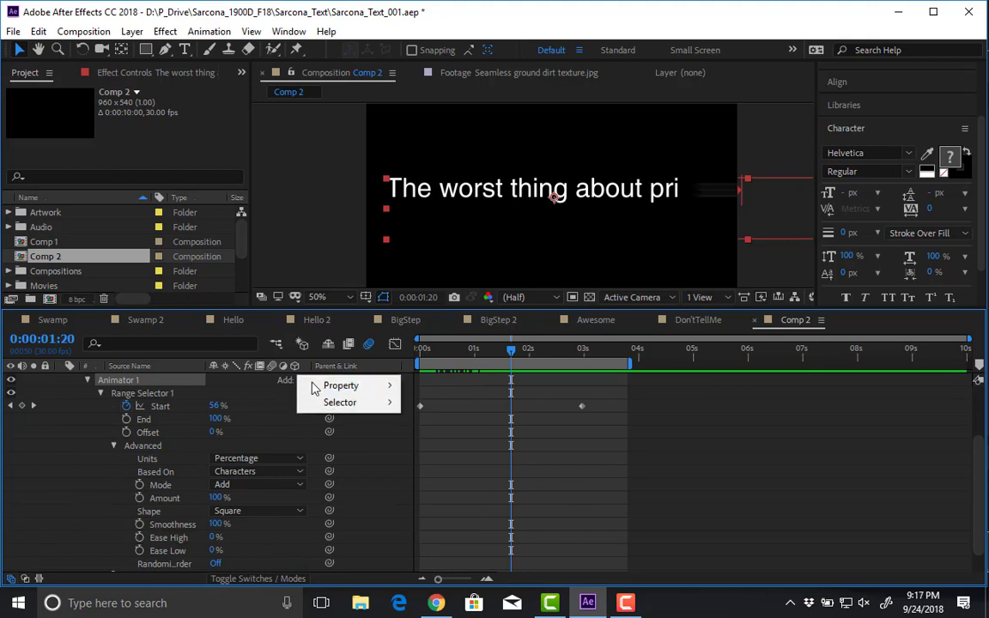
mouse_move(351, 388)
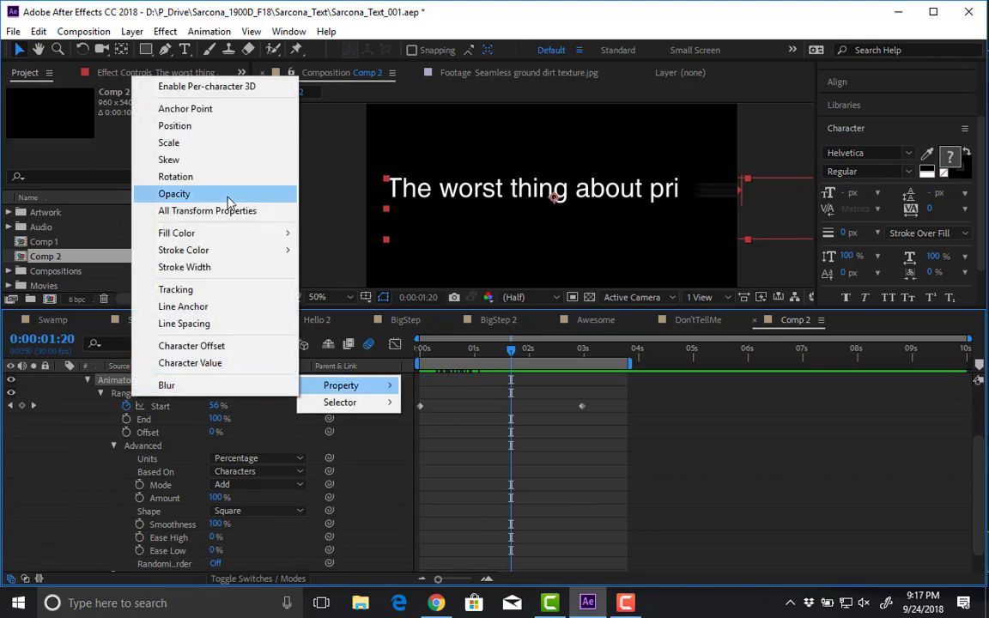
click(214, 146)
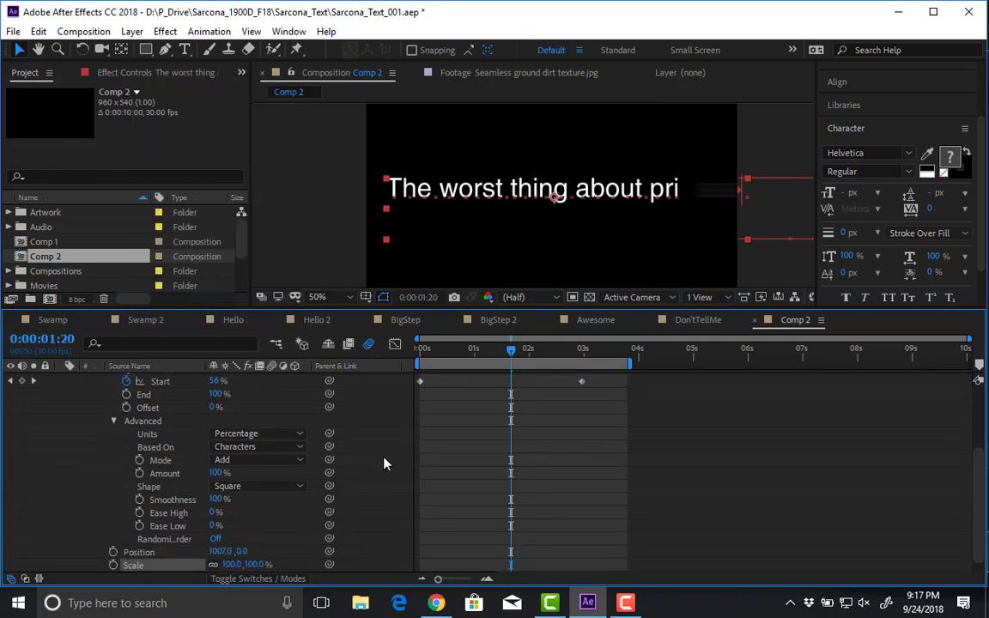
- Set the text animator's Position to 0.0, 0.0 to remove the sideways entrance, and preview the text from the start
scroll(296, 511, down, 1)
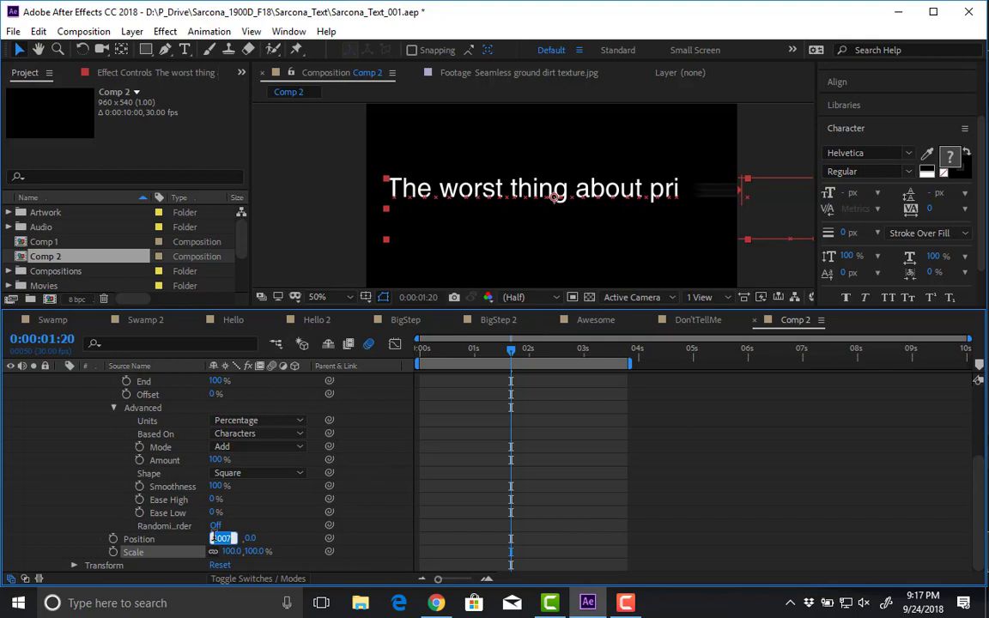
text(0)
key(Return)
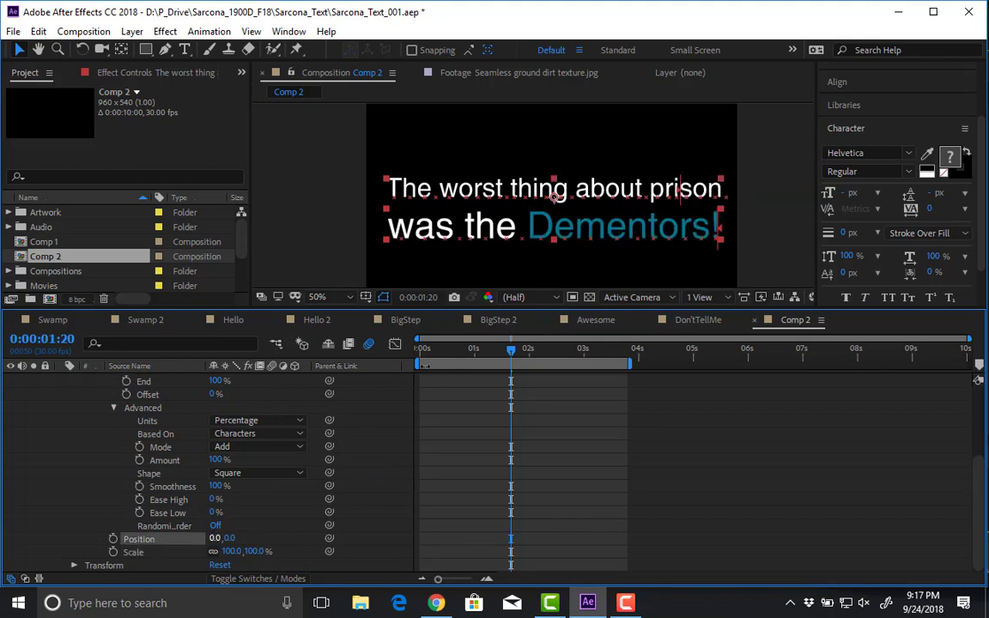
key(space)
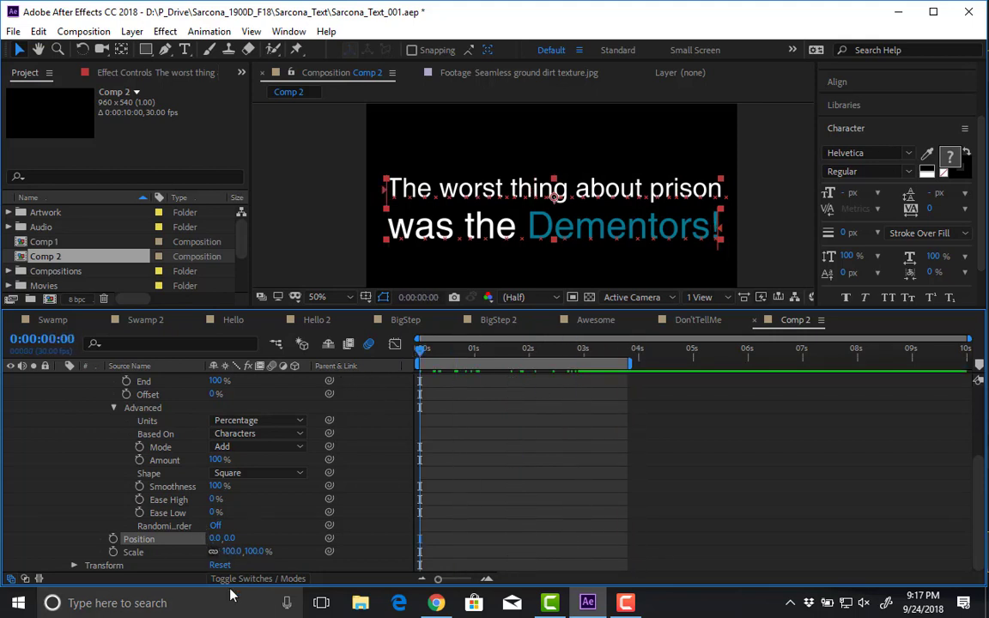
- Set the text animator's Scale to 0.0, 0.0% so the letters grow into place, and play back the animation
key(Tab)
text(0)
key(Return)
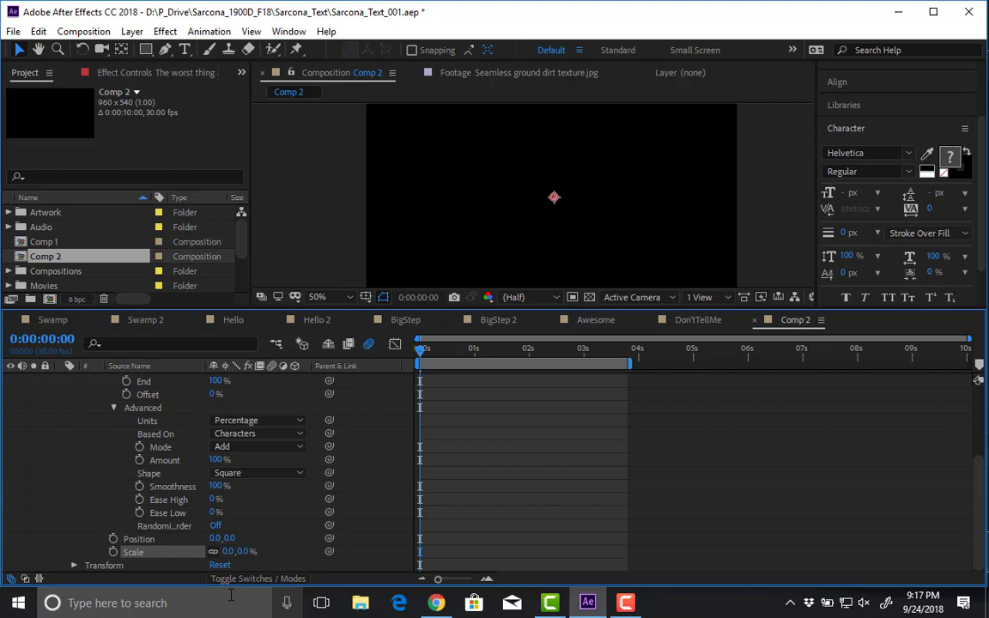
key(space)
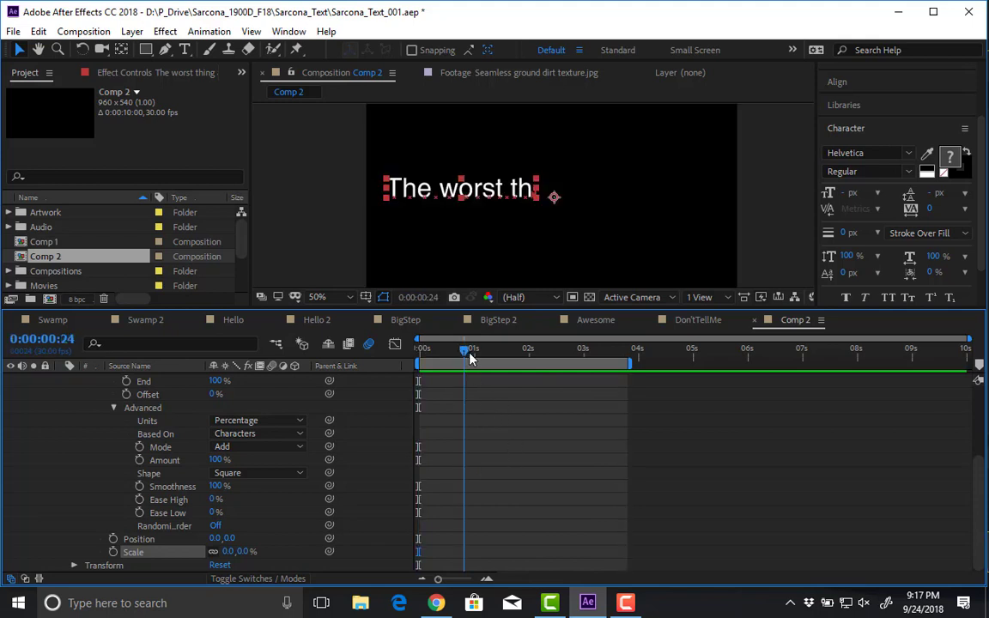
- Examine the letters scaling up frame by frame at 100% magnification, working backwards to the start of the composition
key(period)
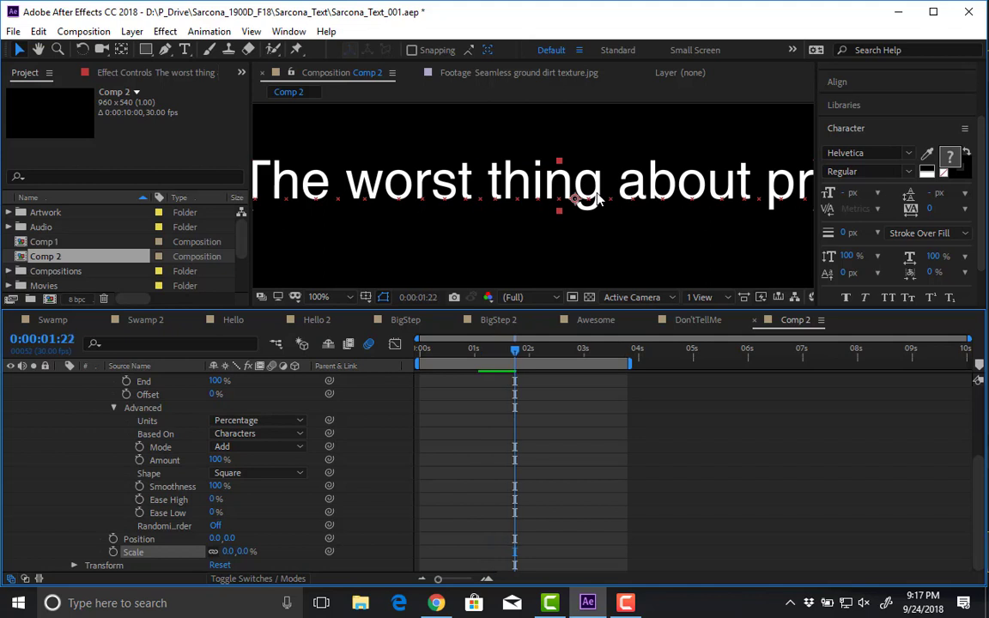
key(Page_Up)
key(Page_Up)
key(Page_Up)
key(Page_Up)
key(Page_Up)
key(Page_Up)
key(Page_Up)
key(Page_Up)
key(Page_Up)
key(Page_Up)
key(Page_Up)
key(Page_Up)
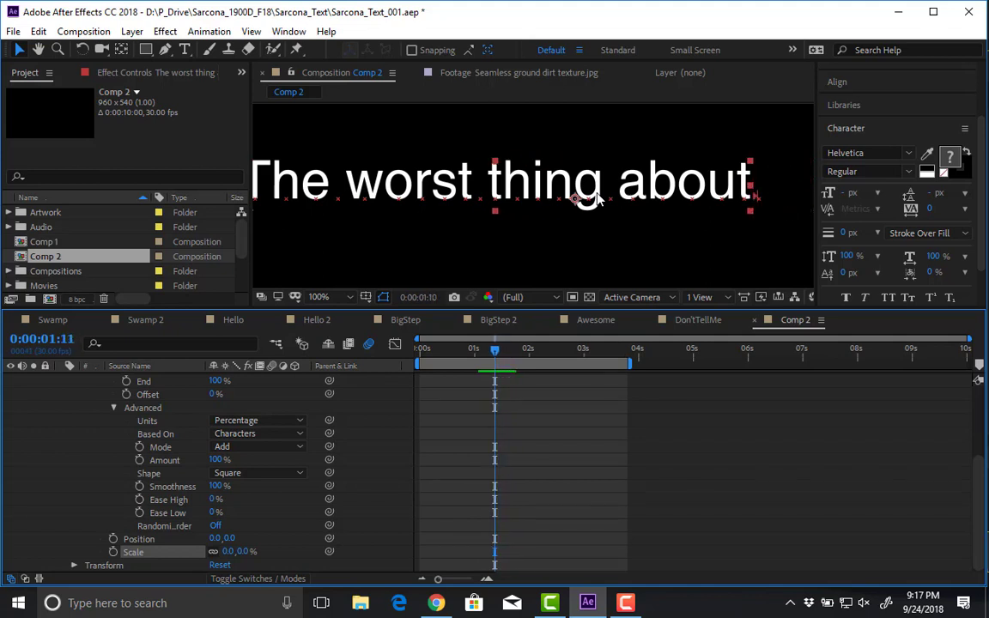
key(Page_Up)
key(Page_Up)
key(Page_Up)
key(Page_Up)
key(Page_Up)
key(Page_Up)
key(Page_Up)
key(Page_Up)
key(Page_Up)
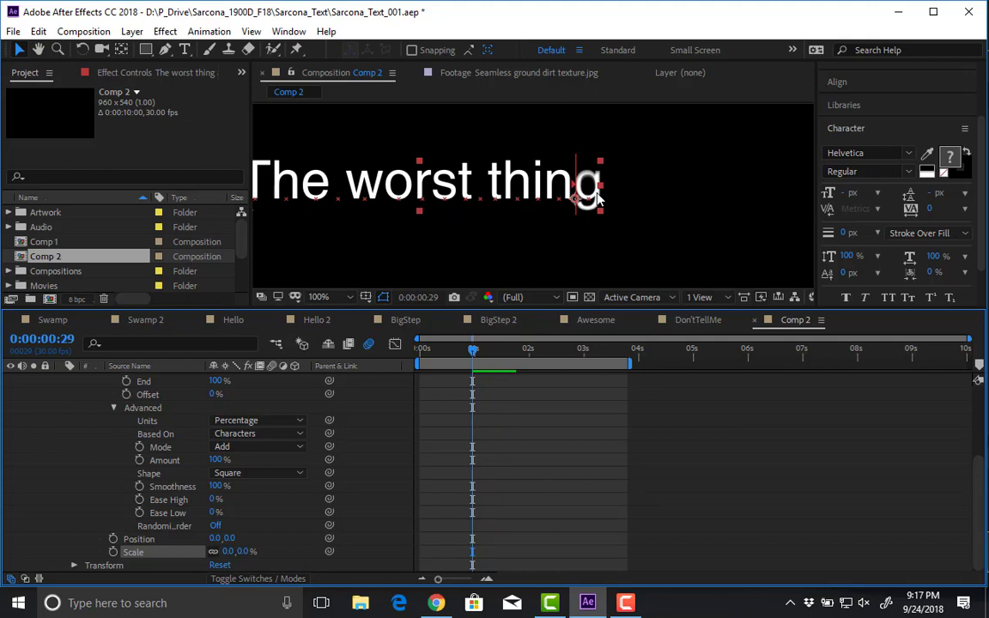
key(Page_Up)
key(Page_Up)
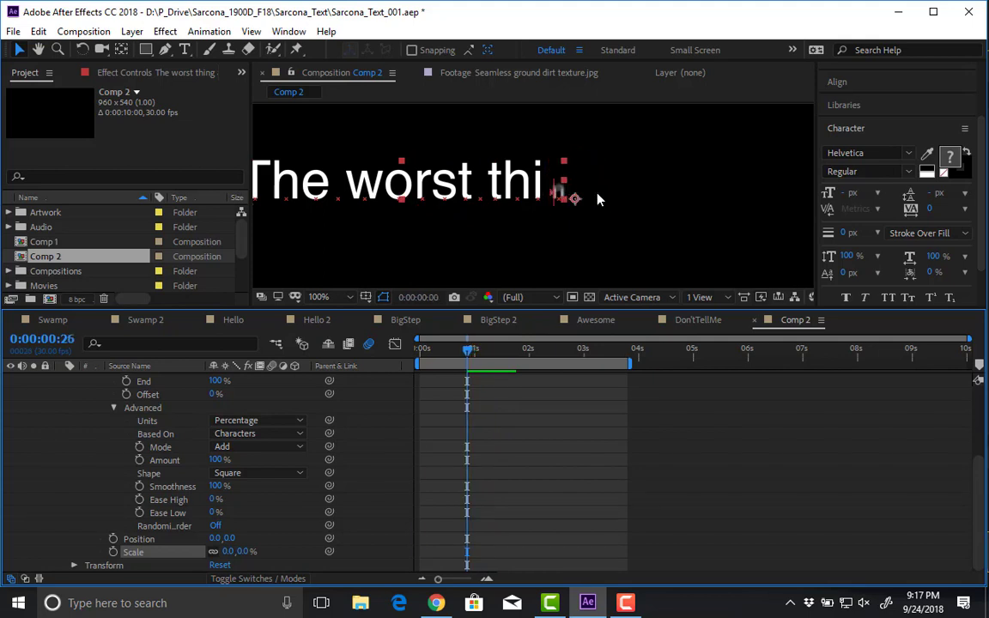
key(Home)
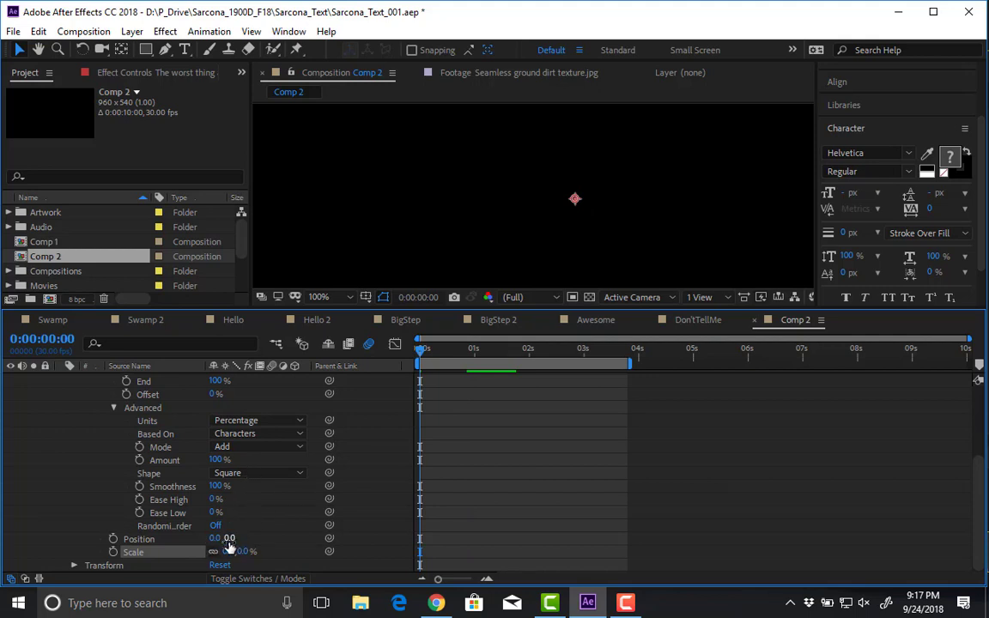
- Set the text animator's Position to 0.0, 157.0 so the letters rise while scaling up, and preview the full composition at 50% magnification
drag(278, 541, 364, 531)
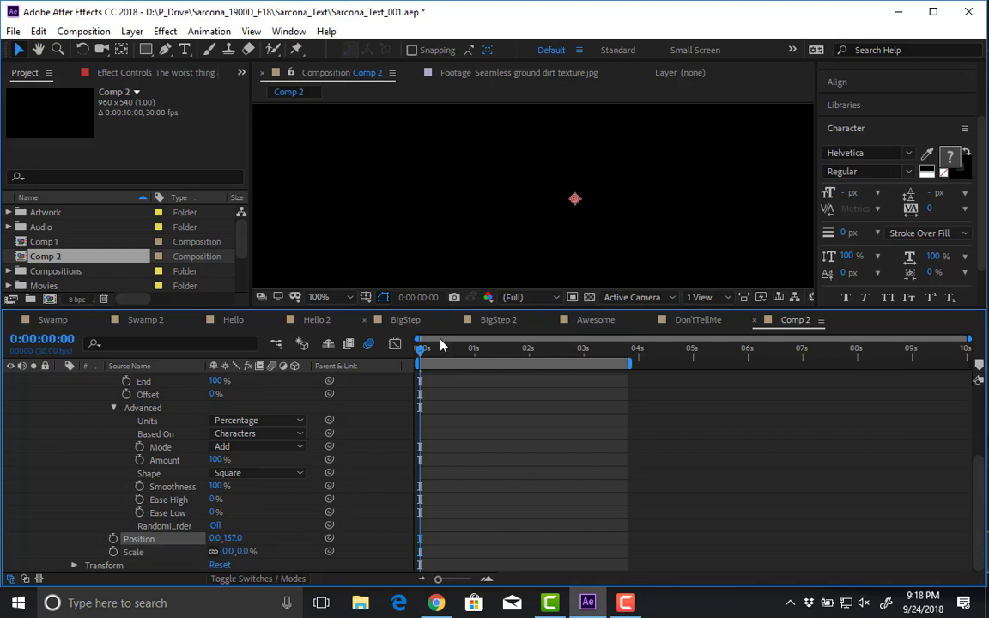
key(space)
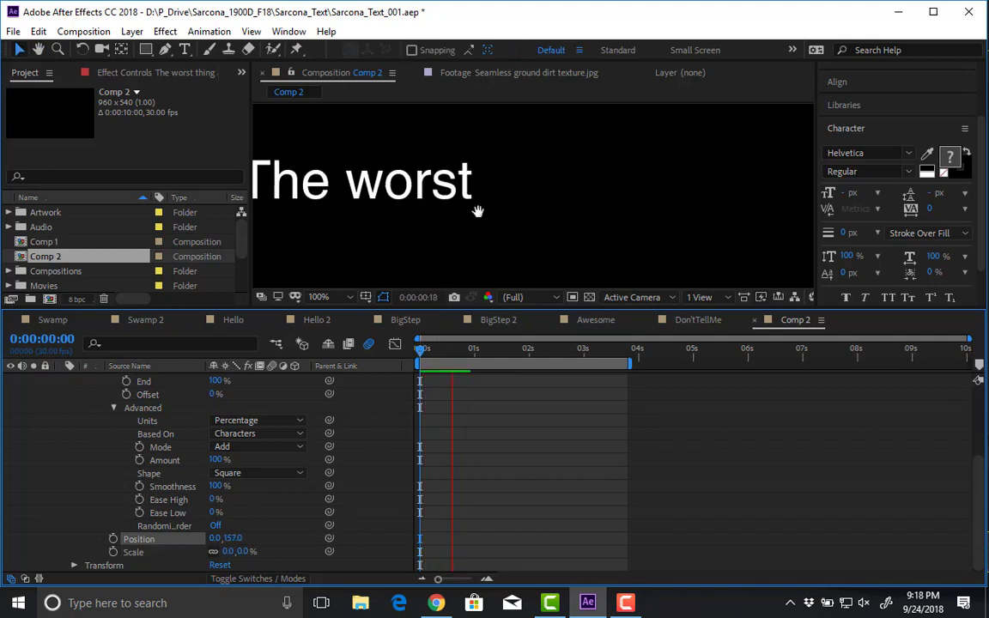
scroll(478, 225, down, 2)
click(775, 214)
key(space)
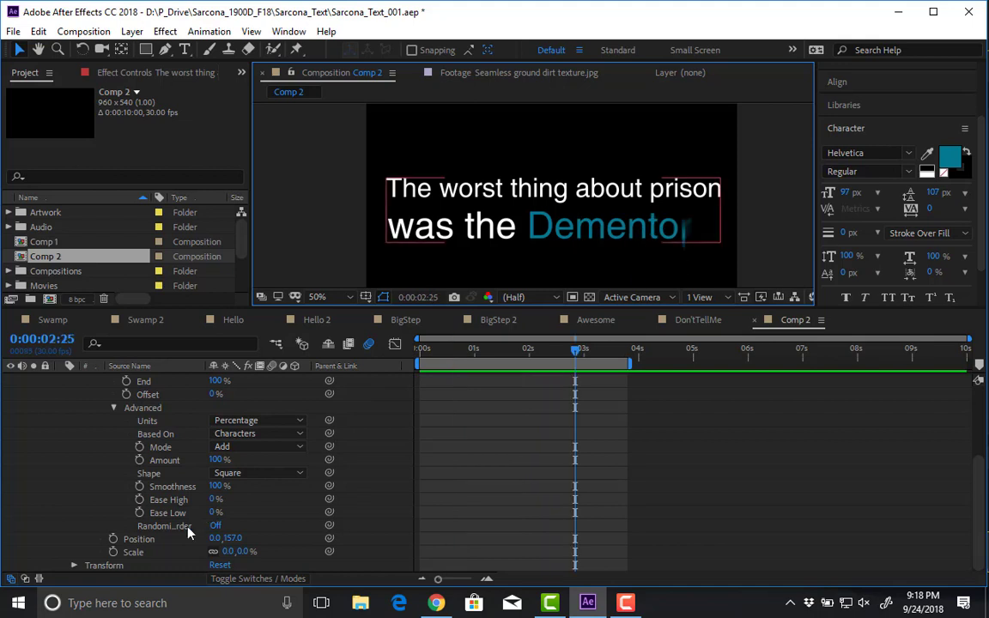
- Delete the Position and Scale properties from Animator 1
click(140, 539)
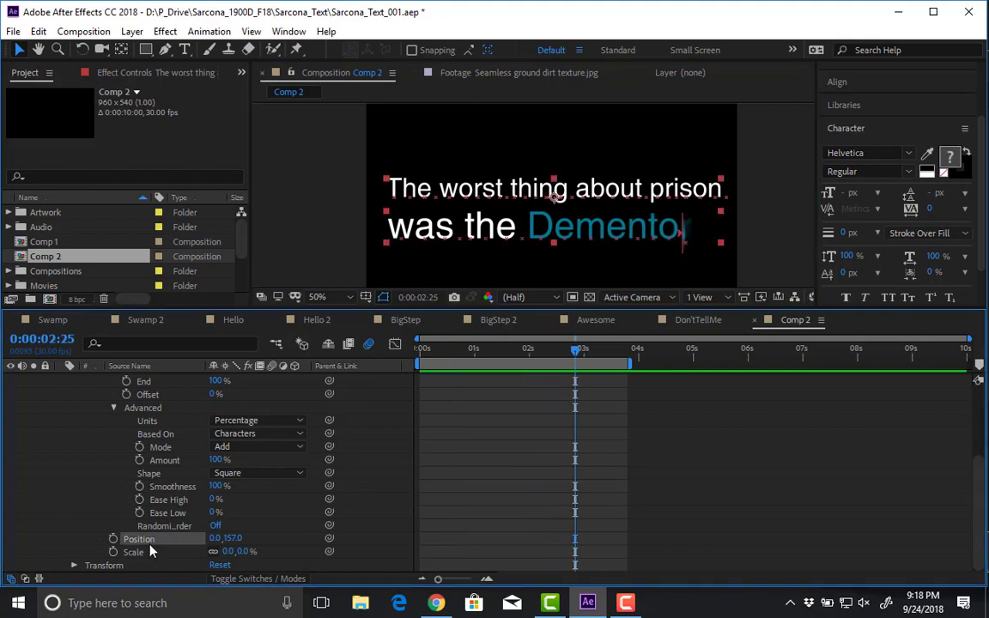
key(Delete)
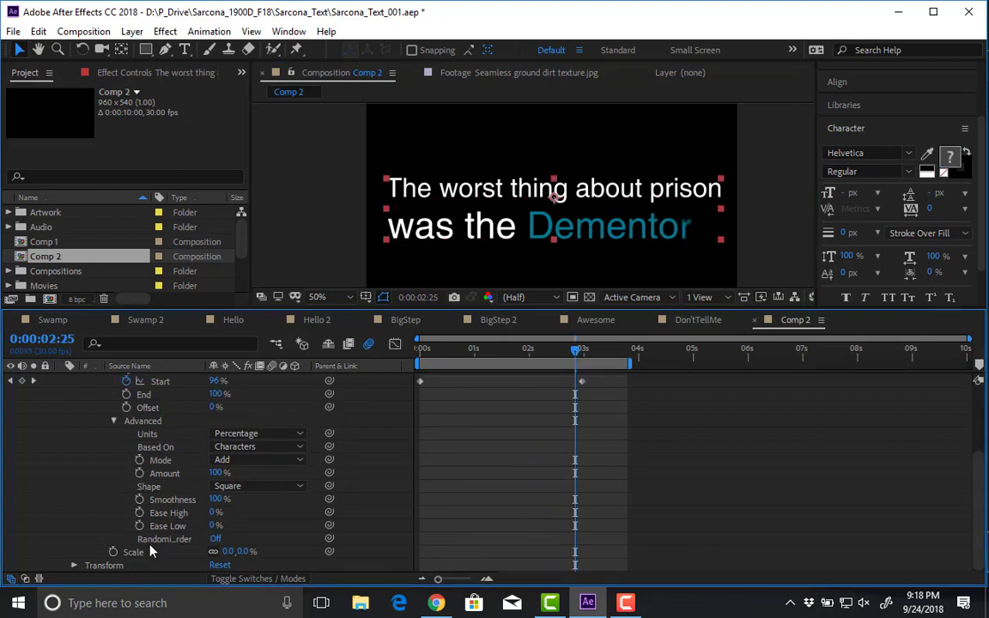
click(147, 558)
key(Delete)
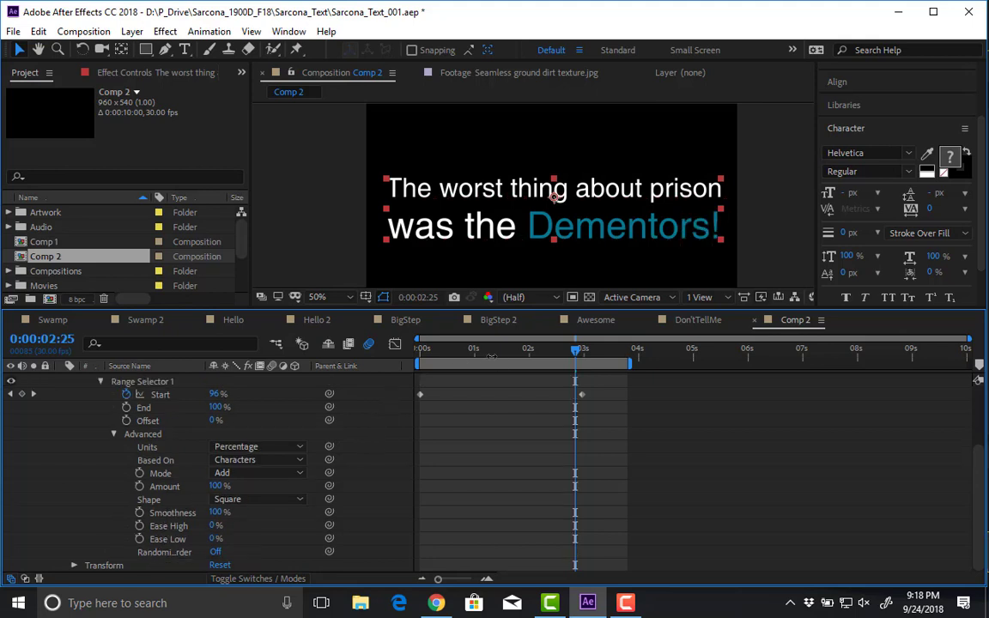
- Add a Rotation property to Animator 1 and set it to 0x+180.0° so the letters start upside down
key(space)
scroll(286, 412, up, 3)
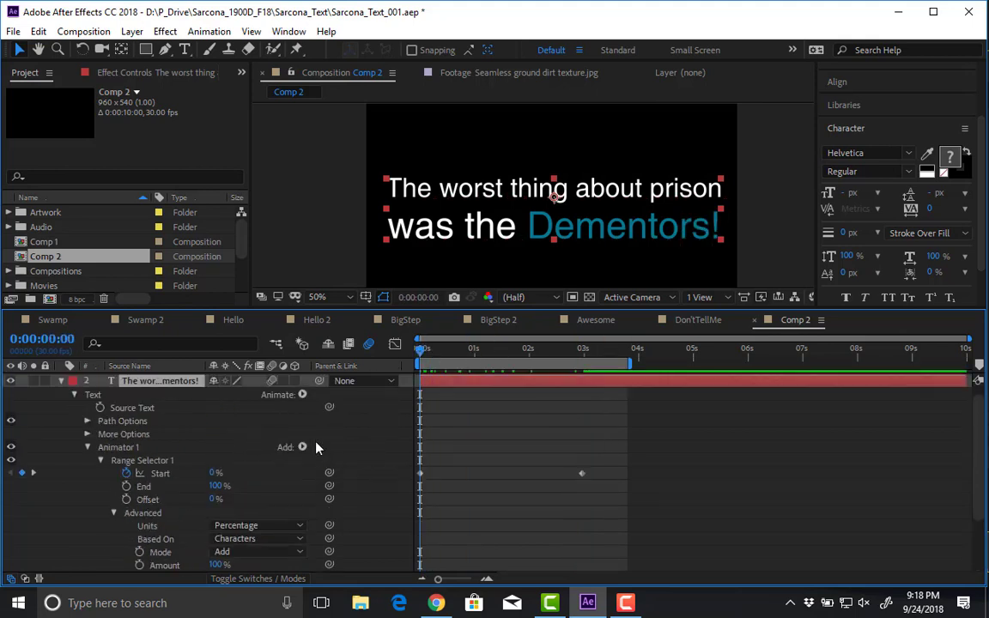
click(296, 445)
mouse_move(340, 453)
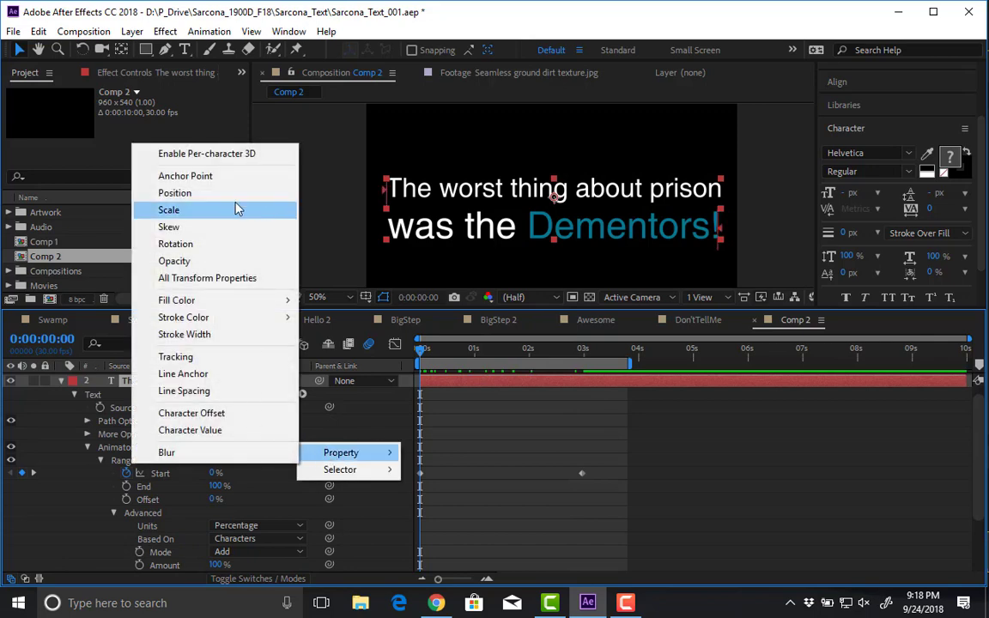
click(203, 244)
scroll(289, 389, down, 3)
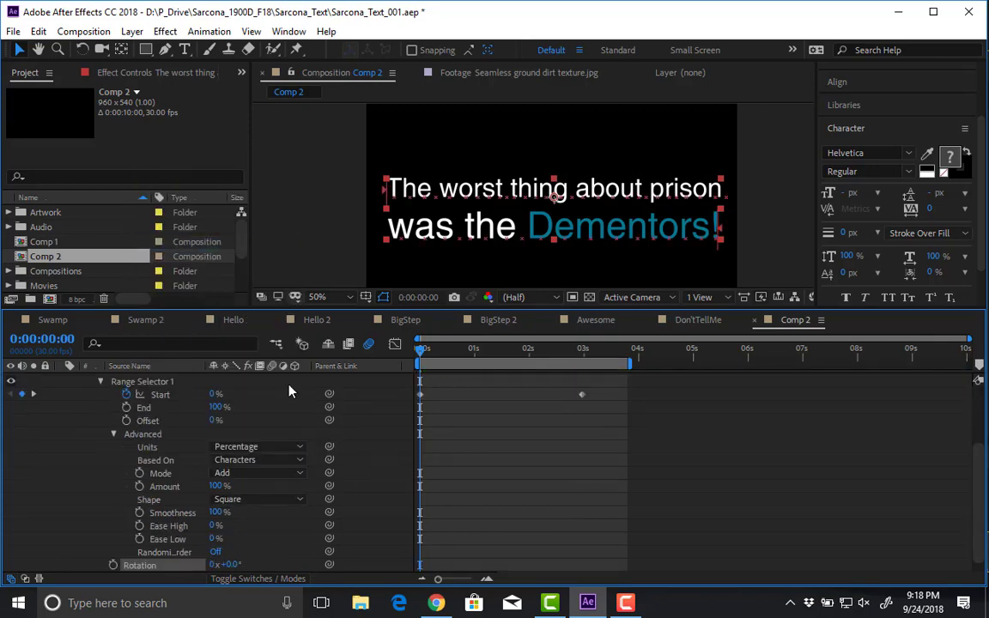
scroll(286, 468, down, 1)
click(234, 551)
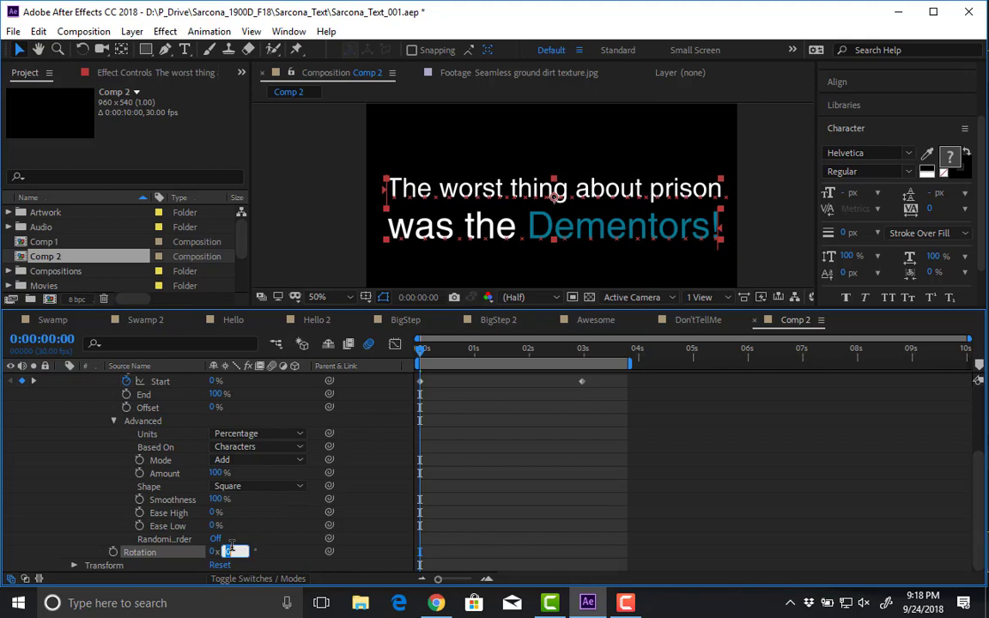
text(180)
key(Return)
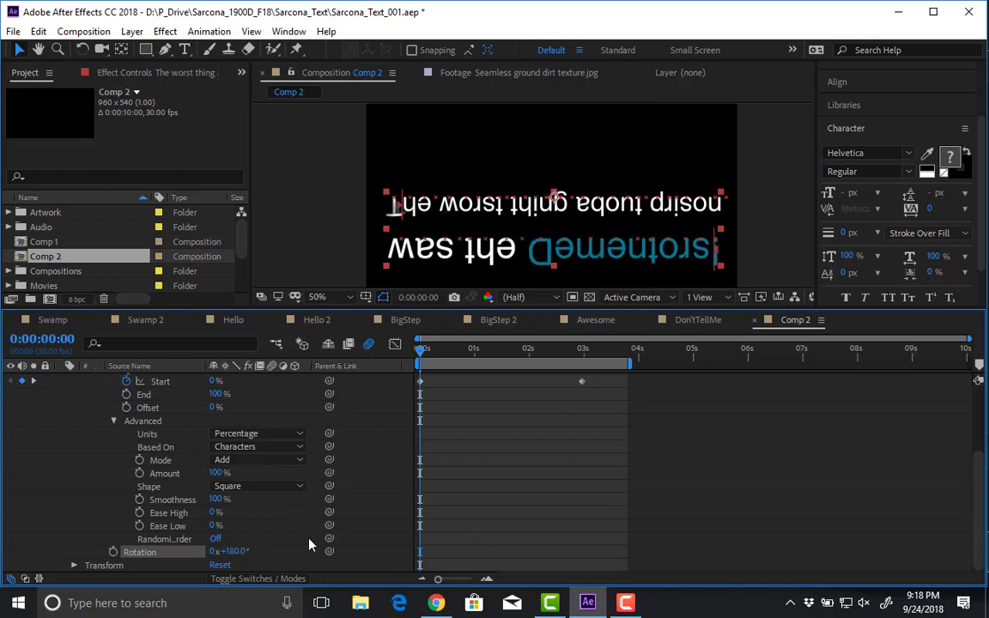
- Preview the letters rotating upright one by one in the Dementors quote
key(space)
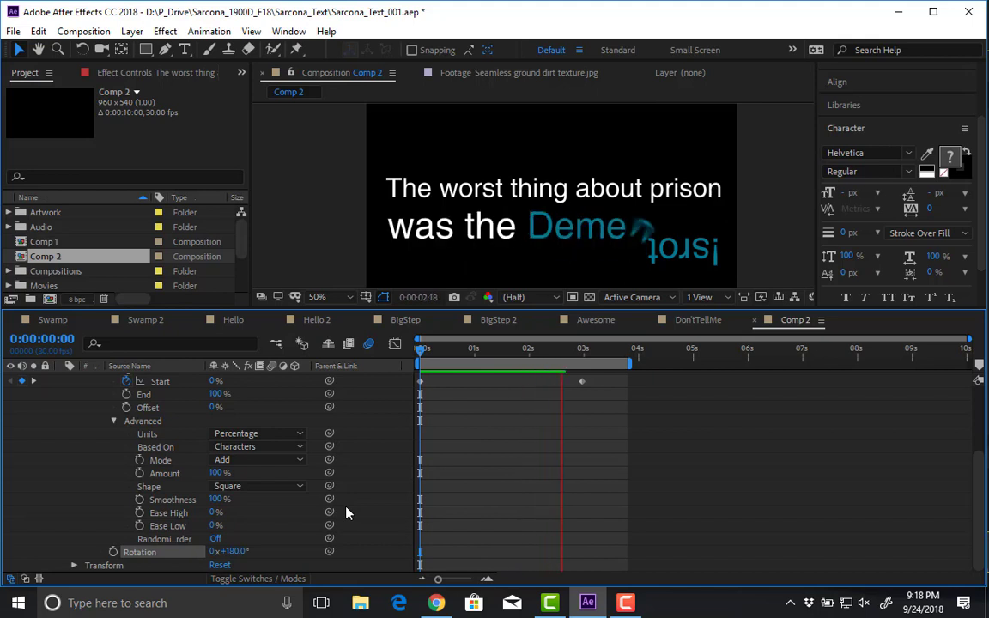
key(space)
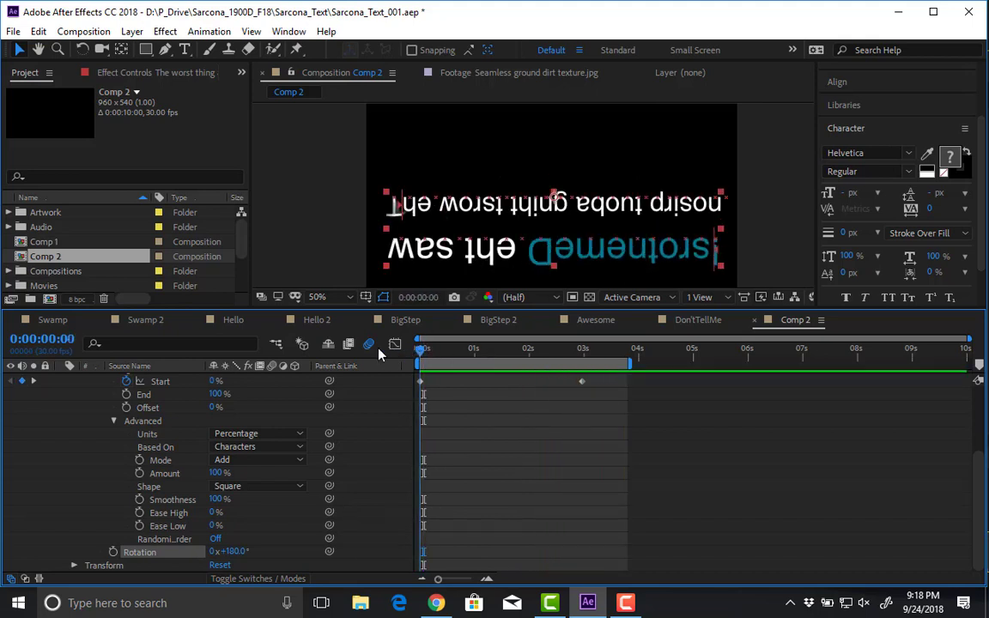
key(space)
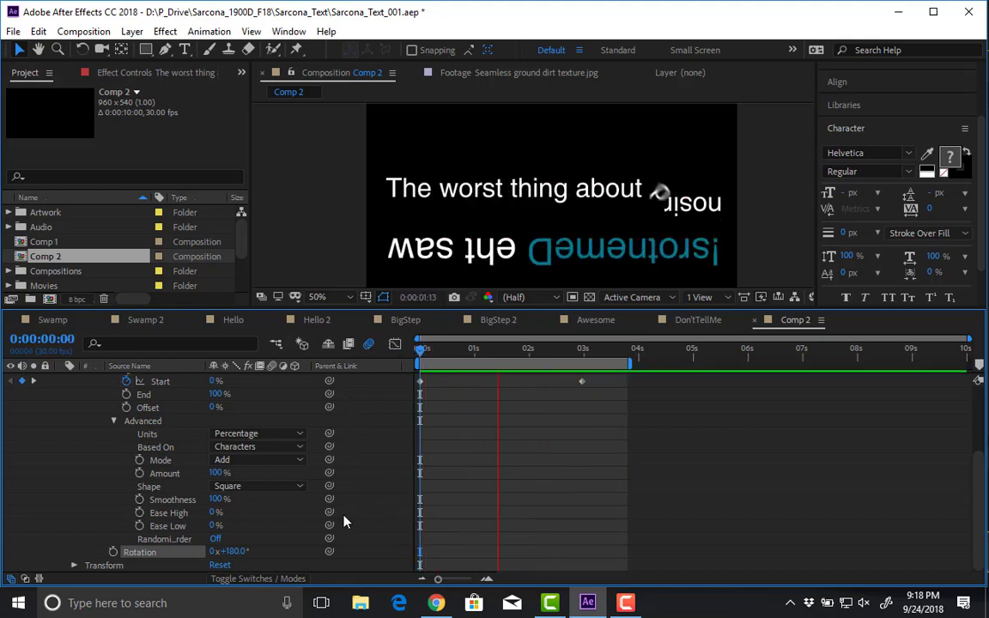
key(space)
- Add an Opacity property to Animator 1, set it to 0%, and preview the rotating letters fading in from the start
scroll(345, 506, up, 3)
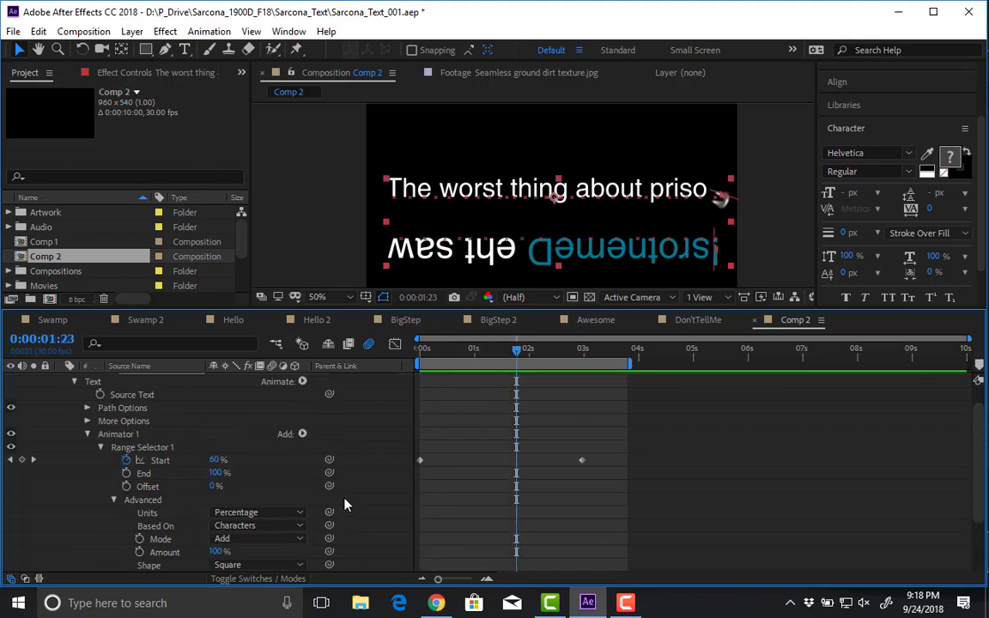
click(302, 435)
mouse_move(341, 439)
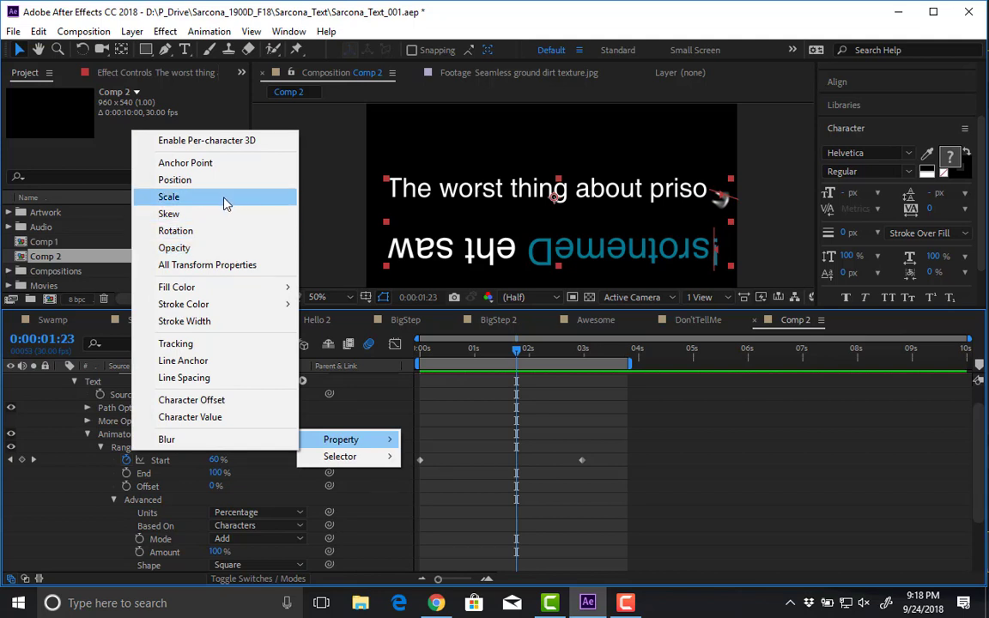
click(219, 248)
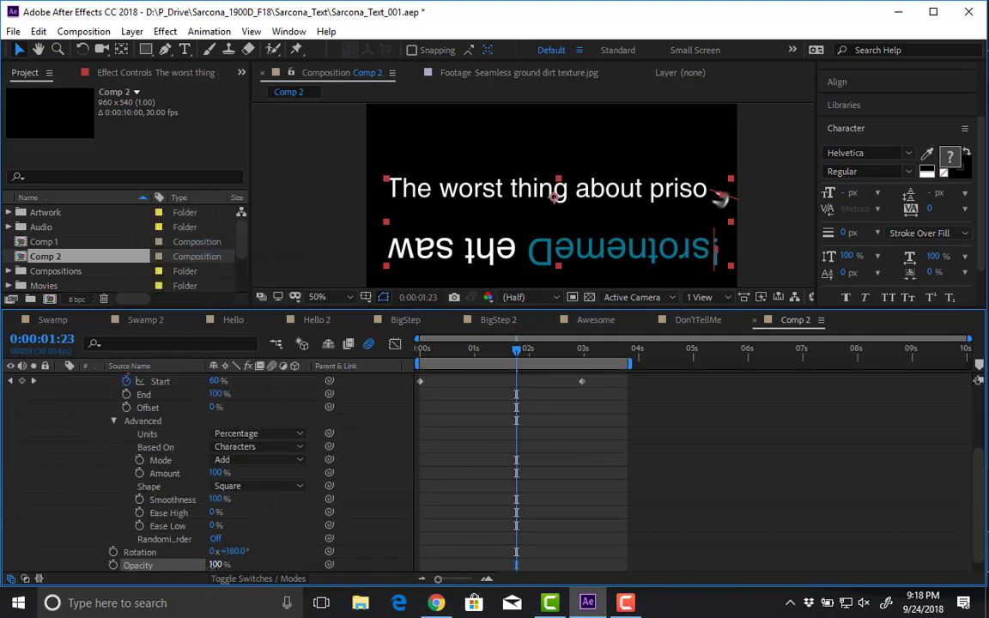
drag(216, 564, 14, 546)
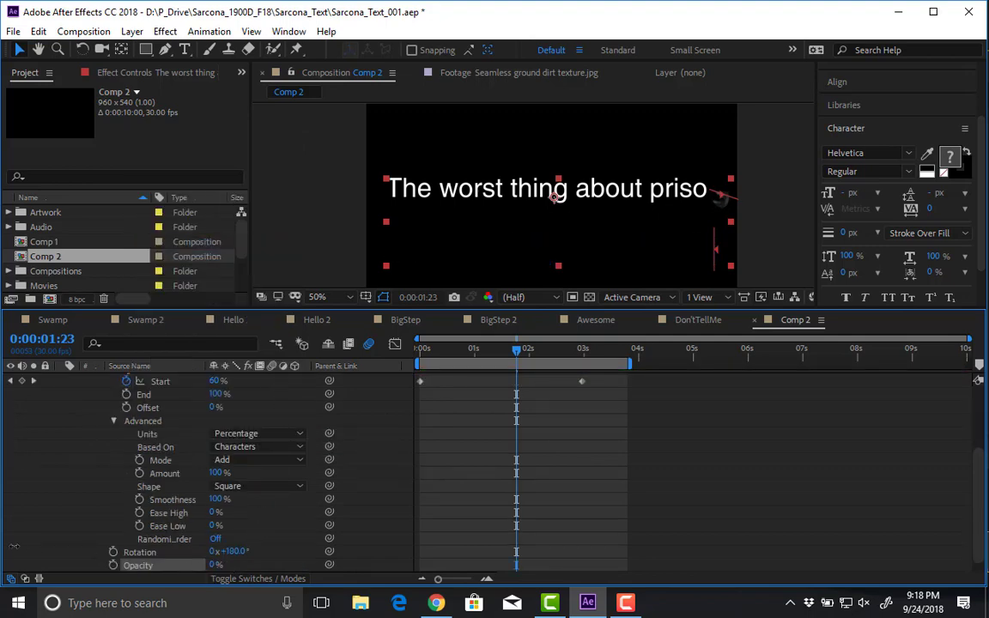
click(420, 349)
key(space)
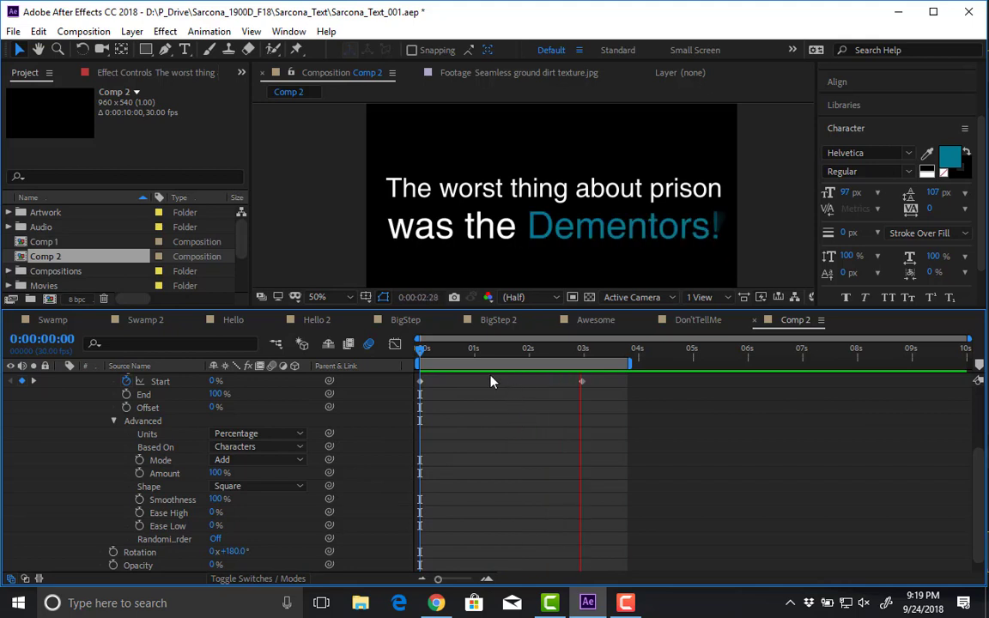
key(space)
- Delete the Rotation and Opacity properties, Range Selector 1 and the whole Animator 1 from the Dementors text layer
scroll(371, 445, up, 4)
scroll(372, 441, down, 1)
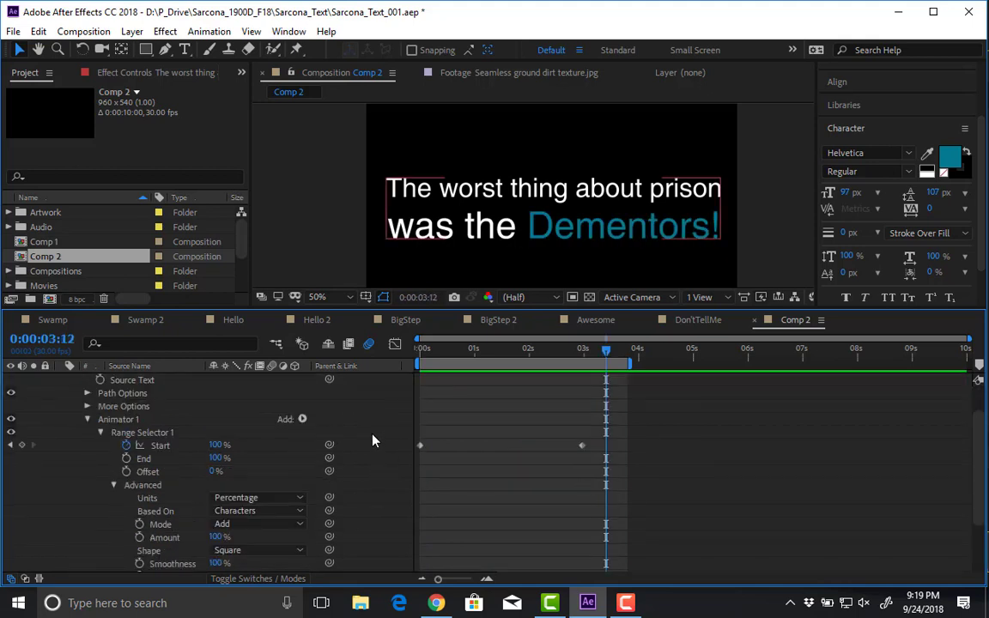
scroll(373, 441, down, 3)
click(141, 539)
shift+click(143, 553)
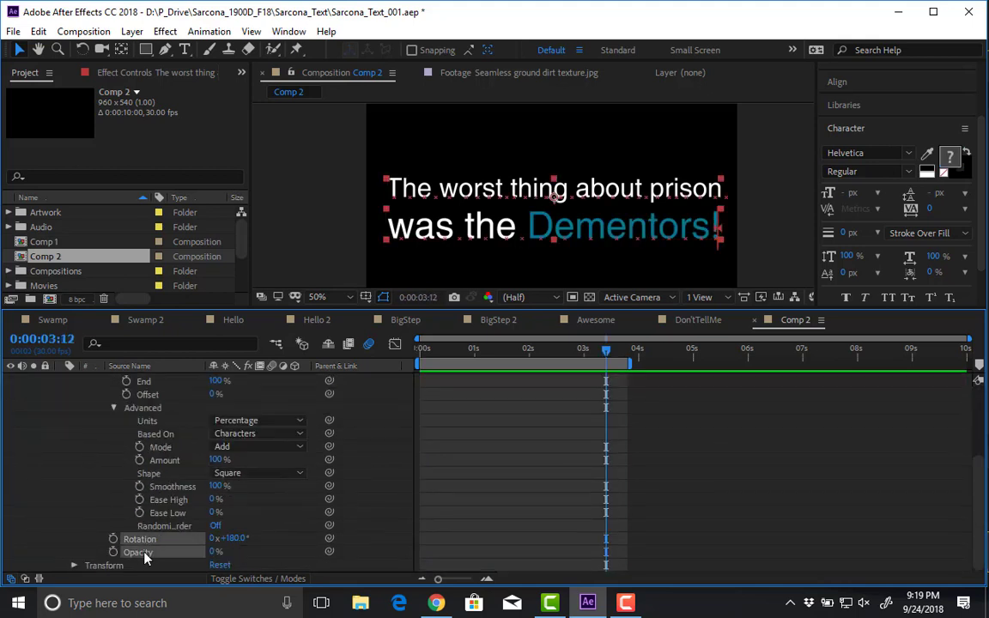
scroll(154, 515, up, 4)
click(150, 463)
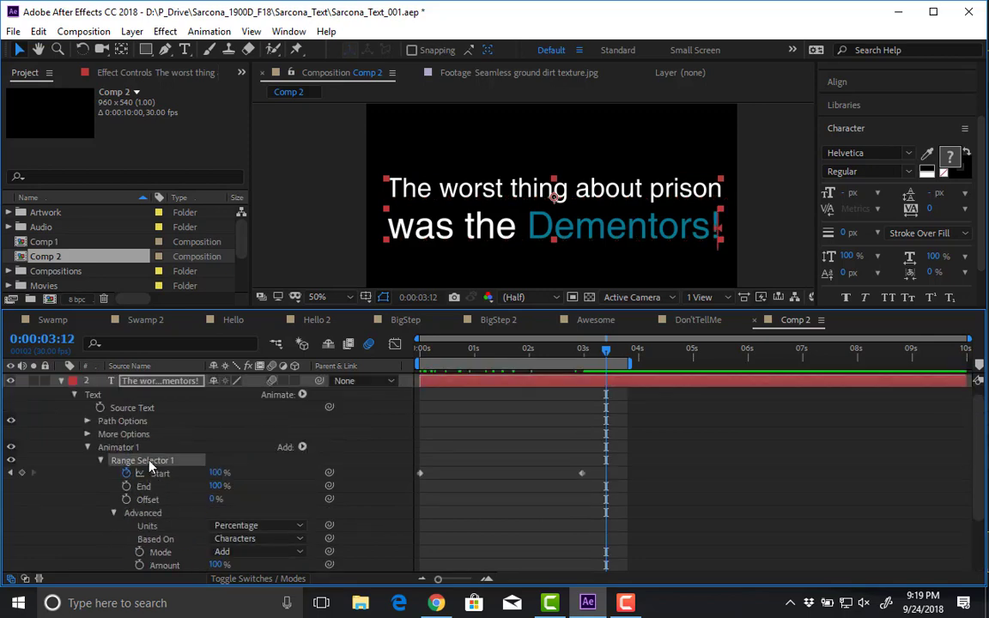
key(Delete)
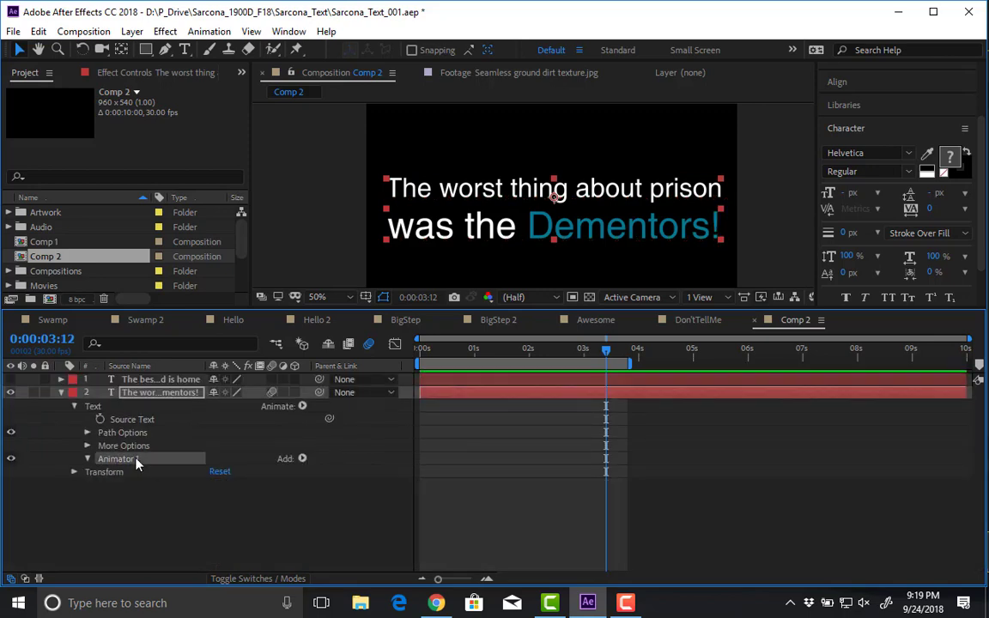
key(Delete)
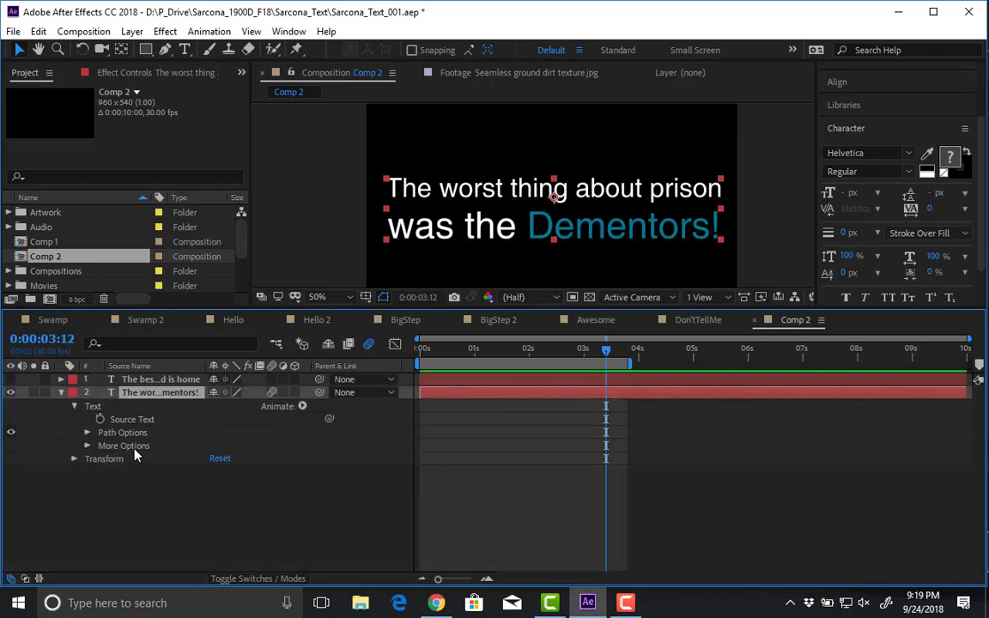
- Add a new Scale text animator to the Dementors layer and set its Scale to 0.0, 0.0%
click(300, 406)
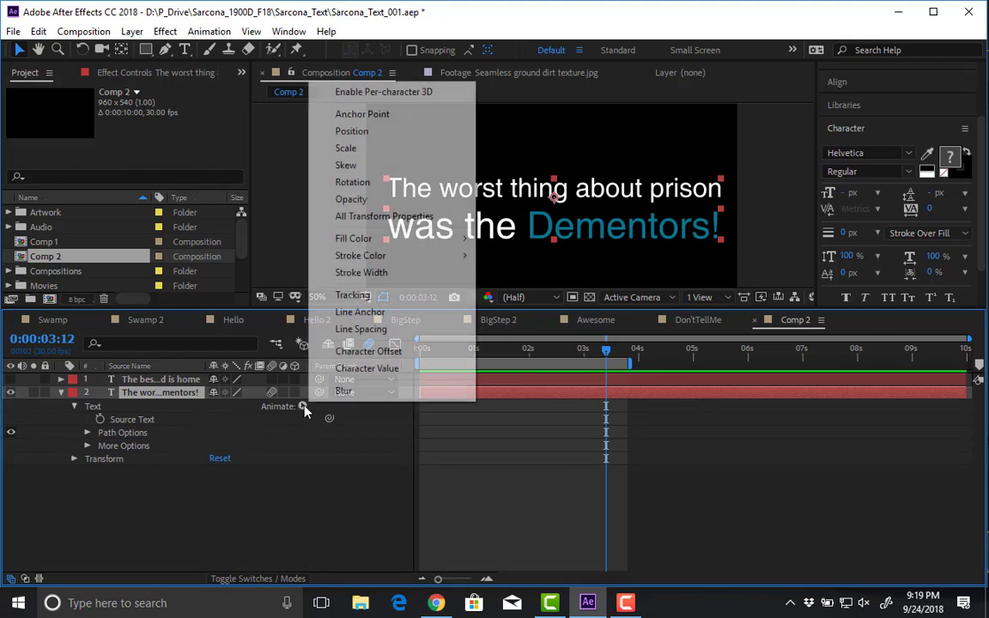
click(374, 149)
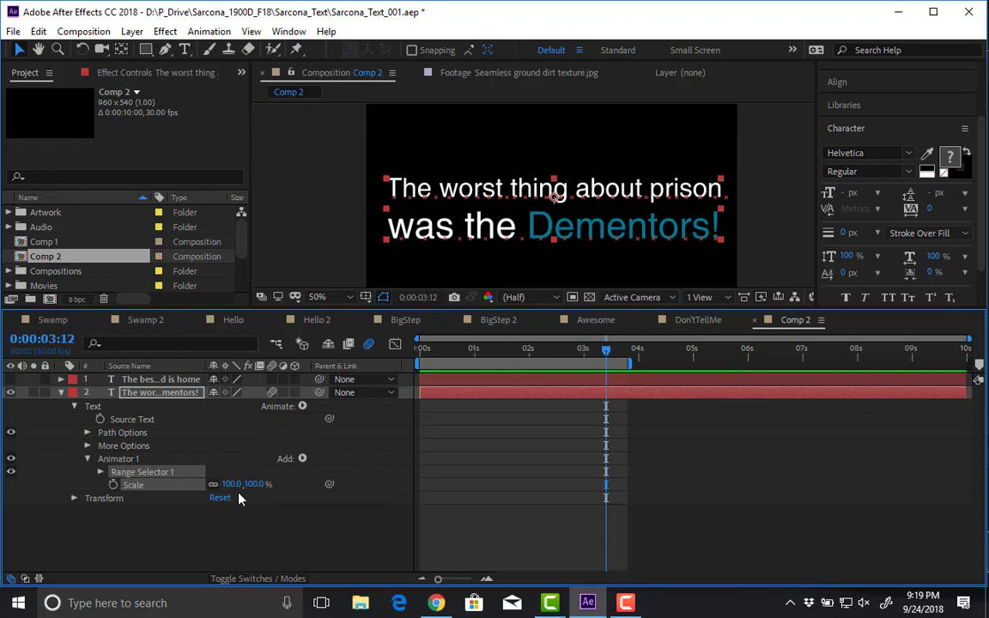
click(232, 484)
text(0)
key(Return)
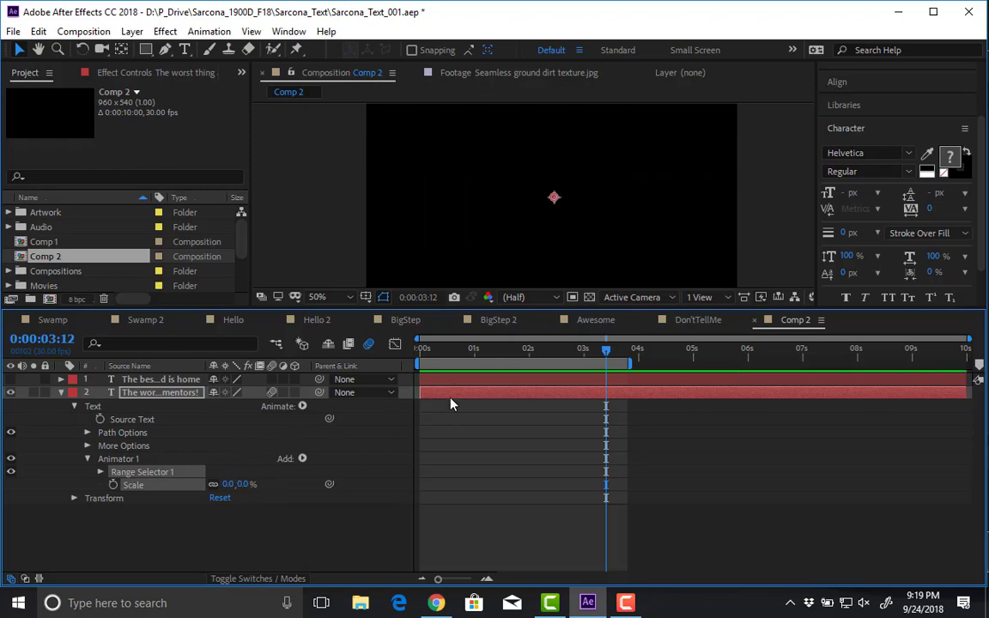
- Keyframe the Scale animator's range selector Start from 0% at 0:00:00:00 to 100% at about 3 seconds, and preview the animation
drag(431, 352, 419, 352)
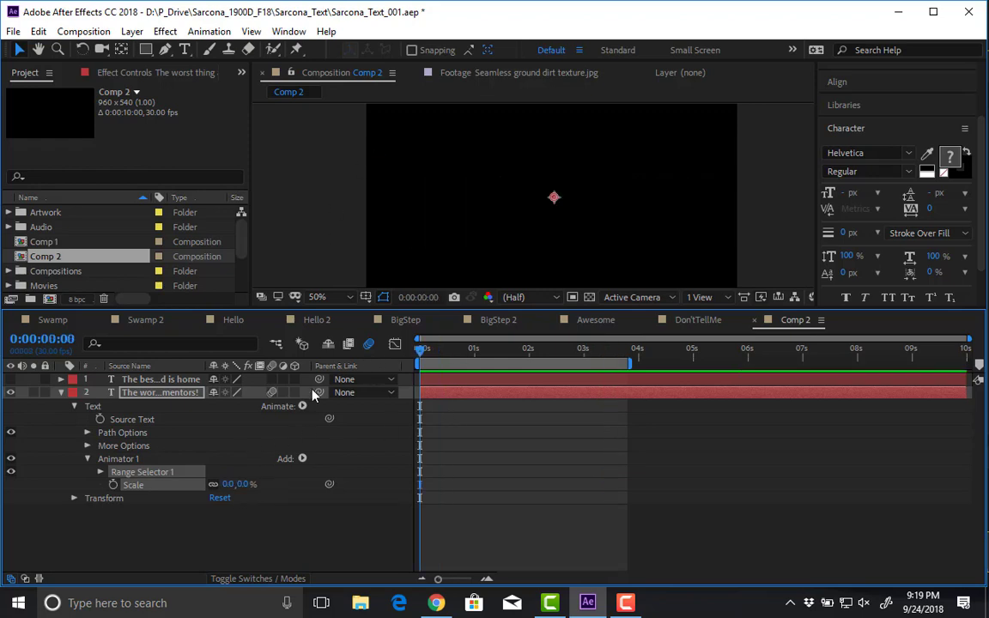
click(101, 472)
click(126, 485)
drag(452, 360, 587, 352)
drag(213, 486, 300, 482)
key(Home)
key(space)
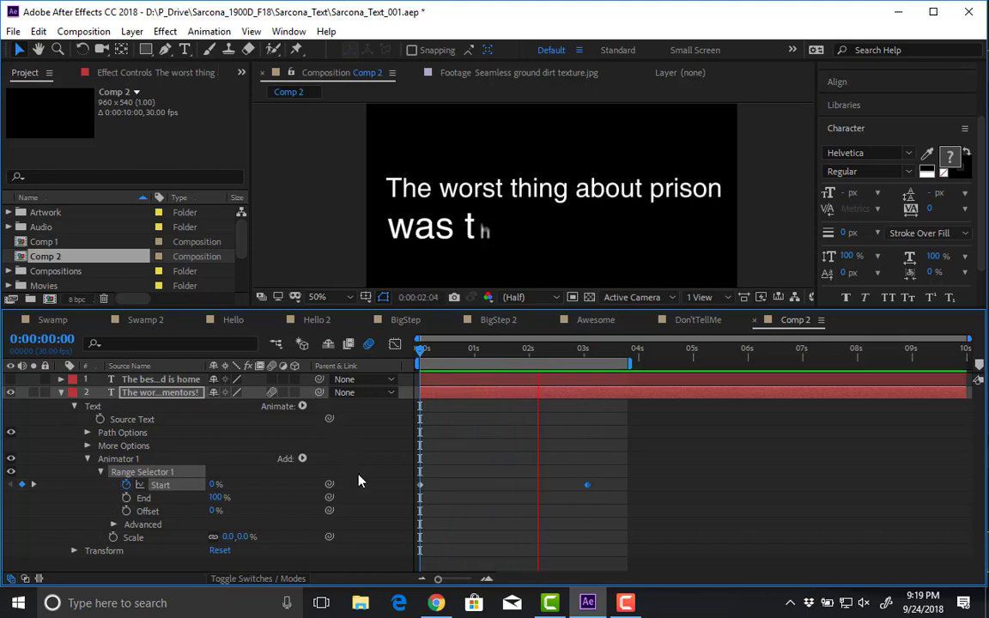
key(space)
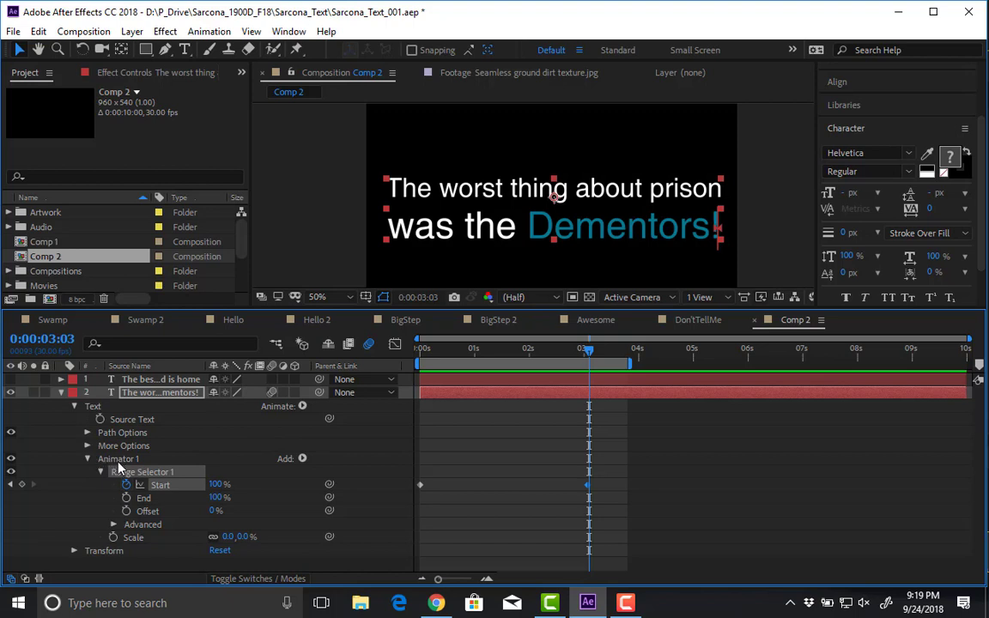
- Add a separate Position text animator to the Dementors layer and set its Position to 0.0, 372.0, below the frame
click(302, 458)
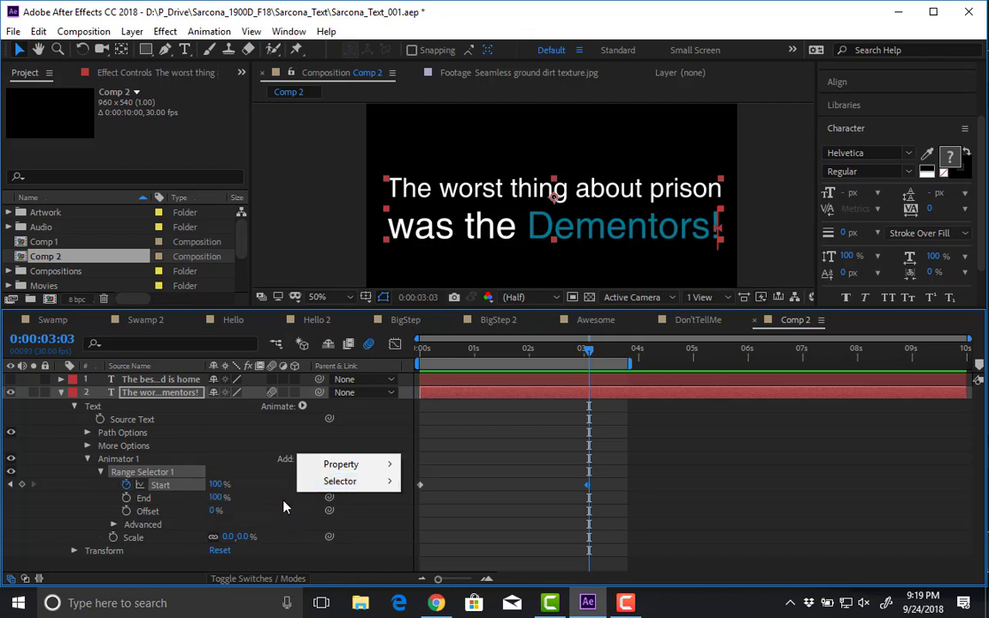
click(232, 435)
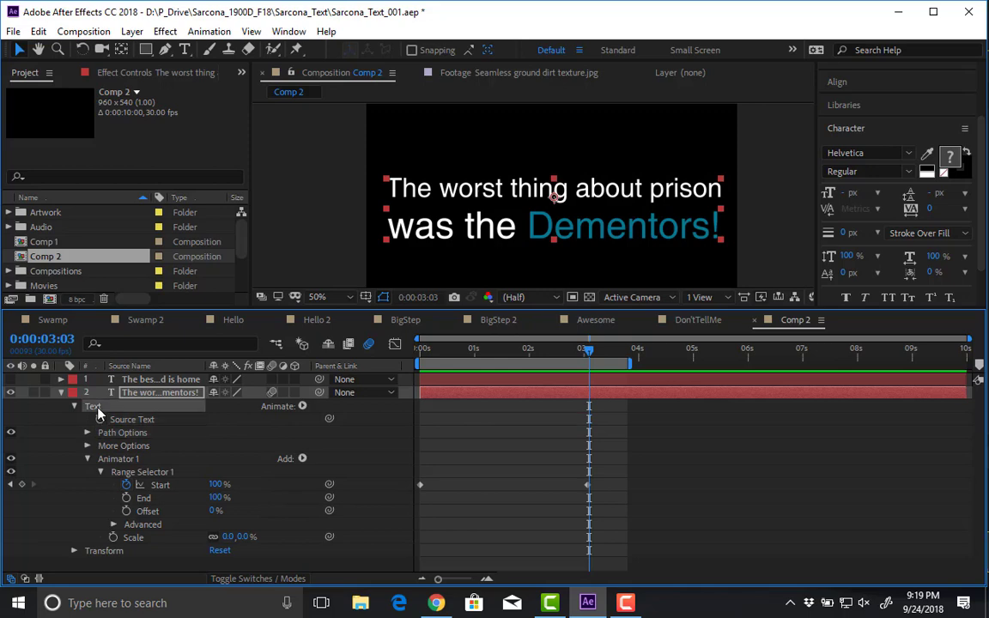
click(302, 407)
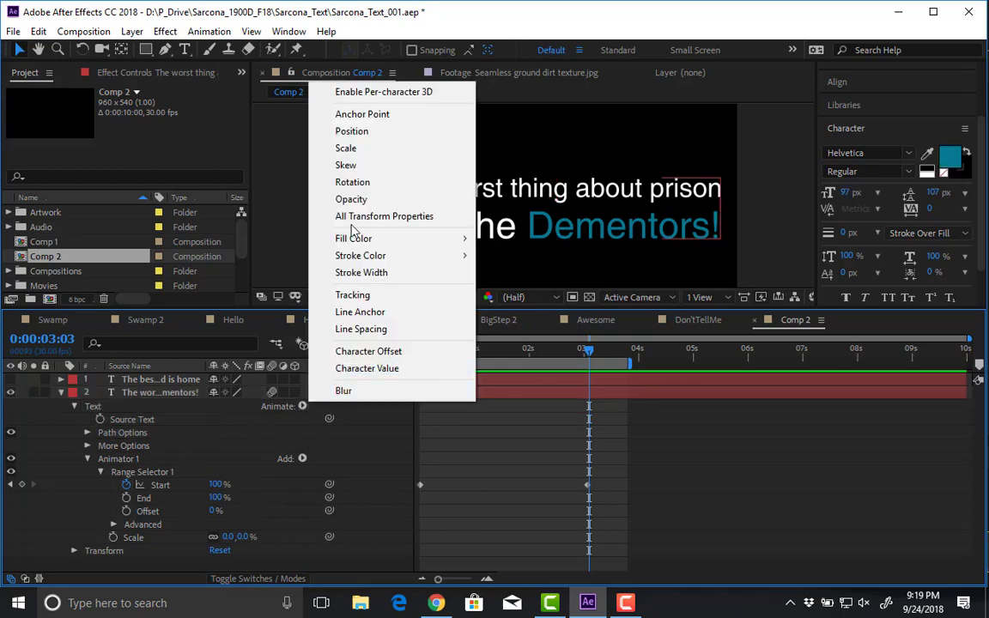
click(377, 133)
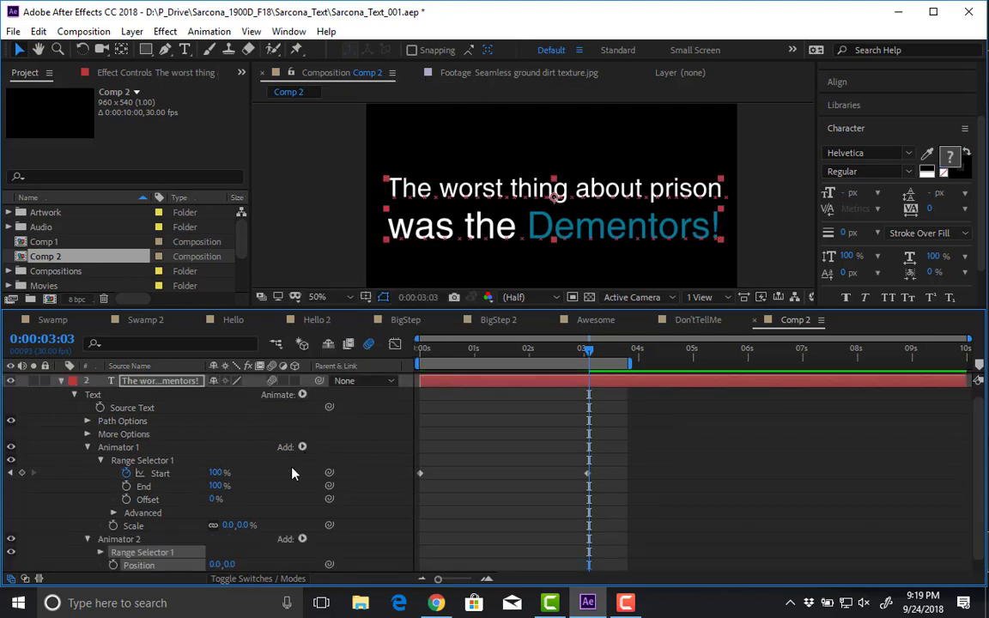
drag(227, 564, 548, 435)
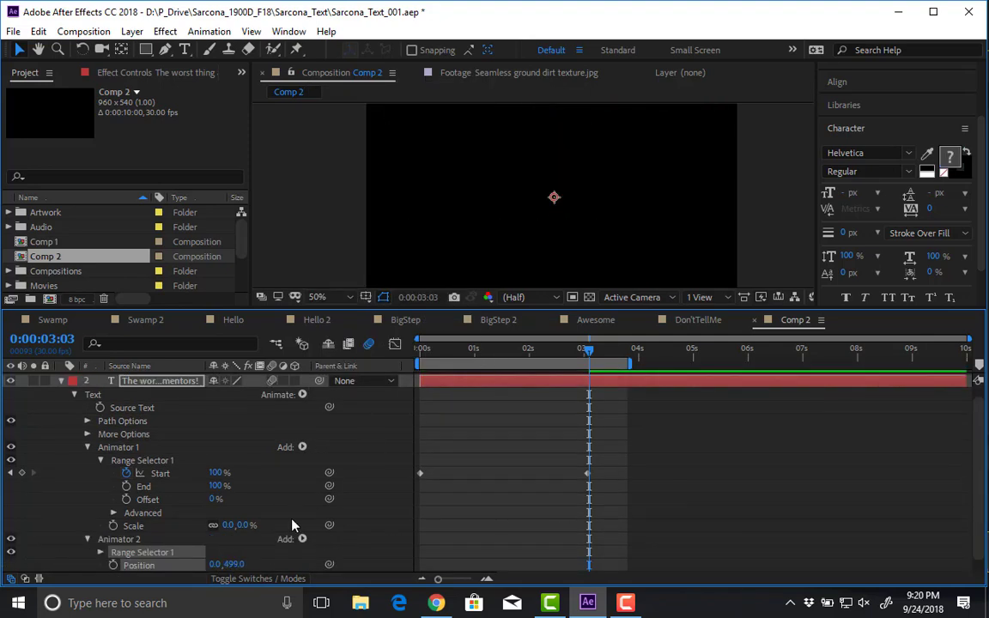
key(comma)
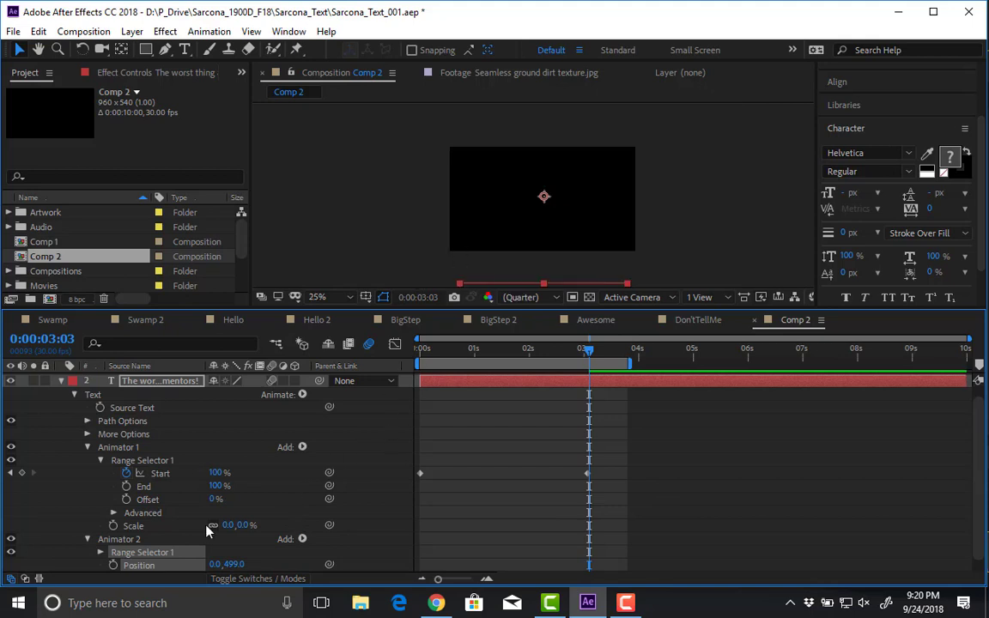
drag(229, 568, 202, 572)
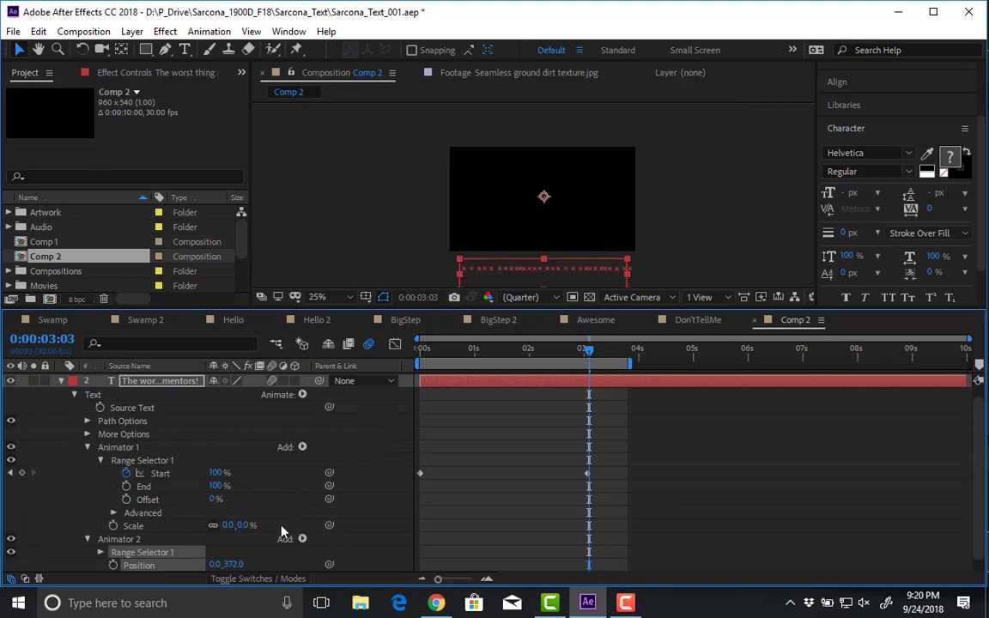
- Keyframe Animator 2's range selector Start from 0% at 0:00:00:00 to 100% at 0:00:03:02
scroll(420, 445, down, 2)
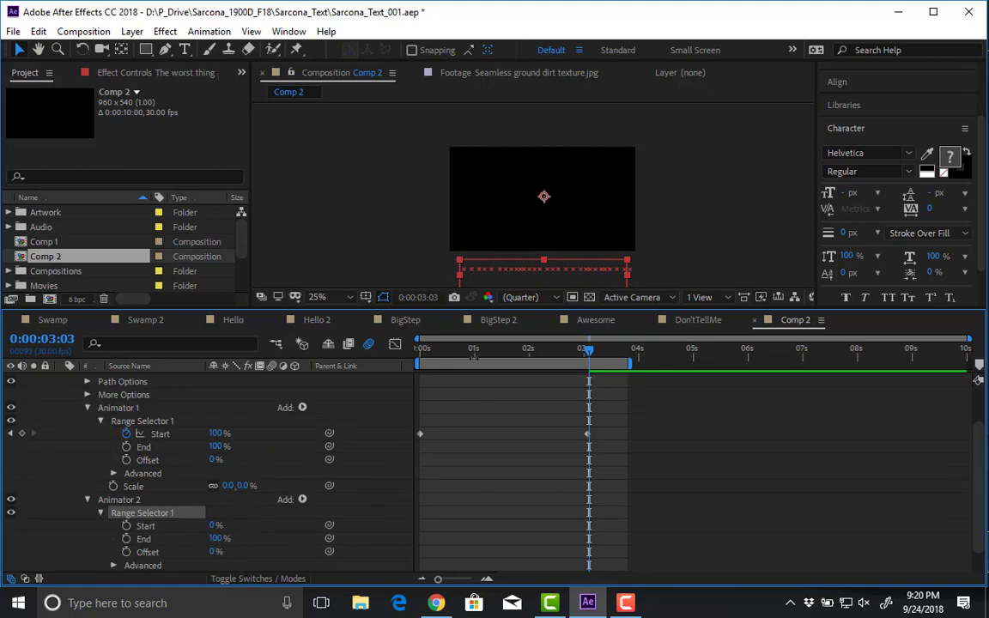
key(Home)
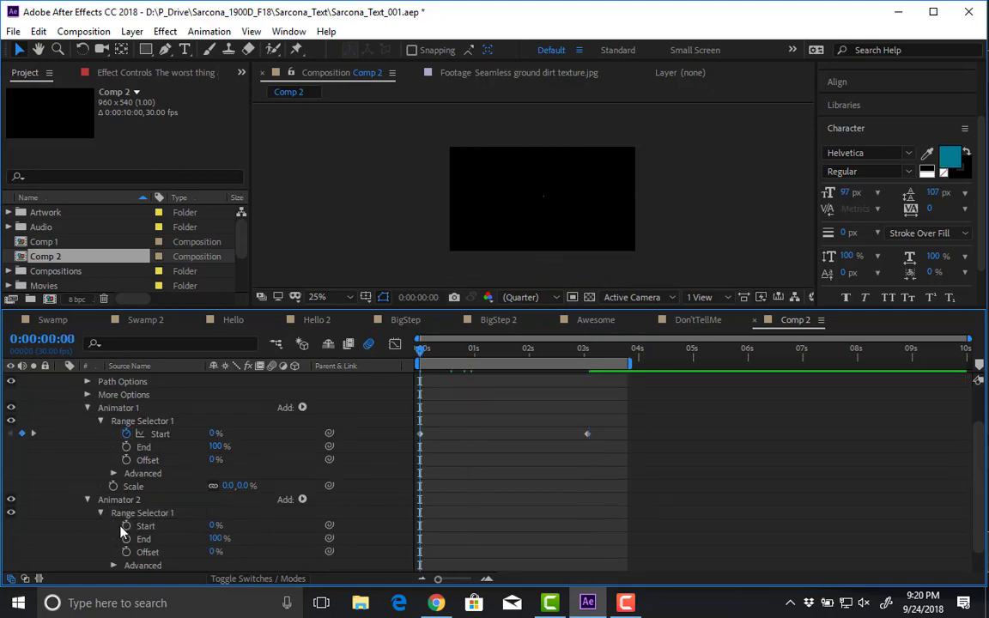
click(126, 525)
click(582, 352)
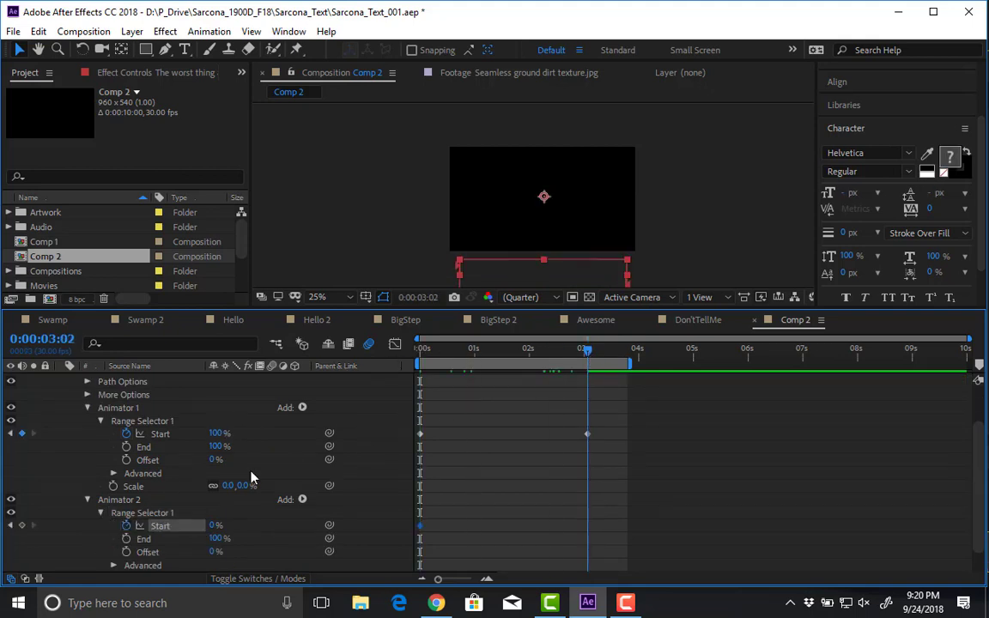
drag(215, 526, 508, 508)
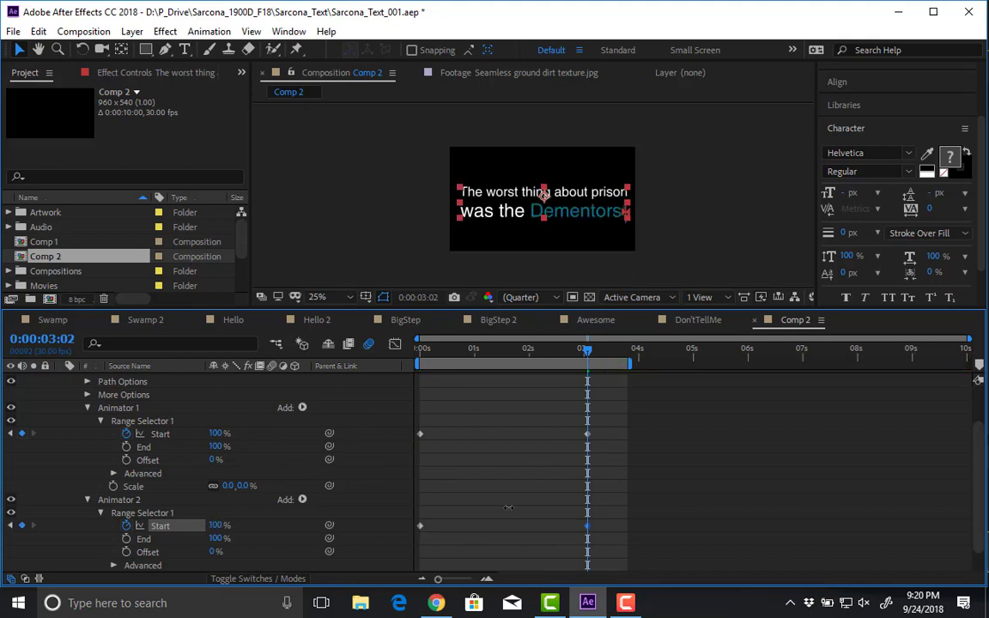
- Preview the combined Scale and Position animation of the Dementors layer from 0:00:00:00
click(535, 443)
drag(587, 348, 419, 349)
key(space)
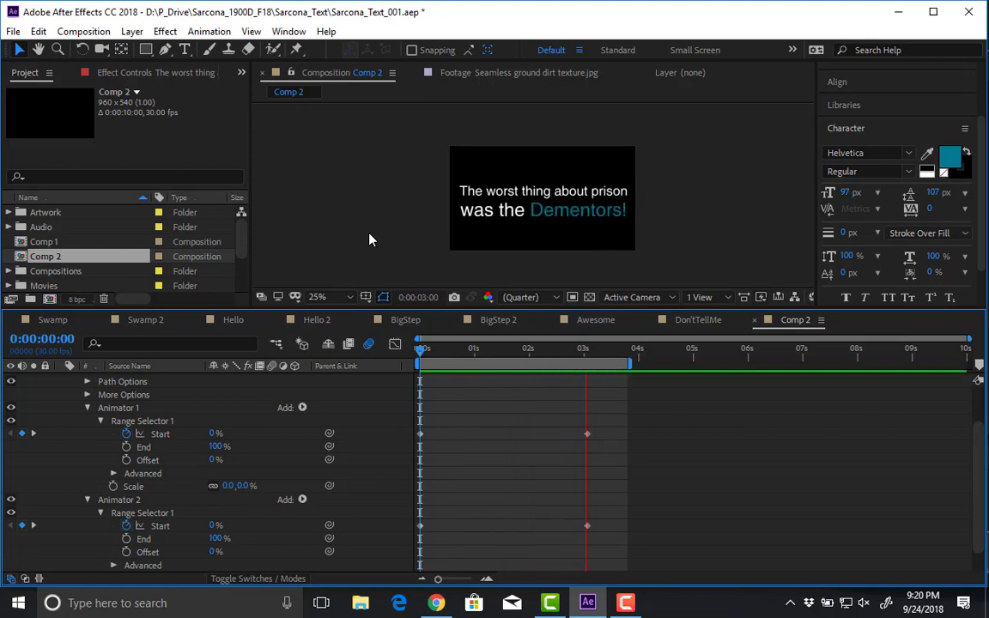
key(space)
- Try to shift both Start keyframes of Animator 2 a few frames later
drag(605, 509, 438, 532)
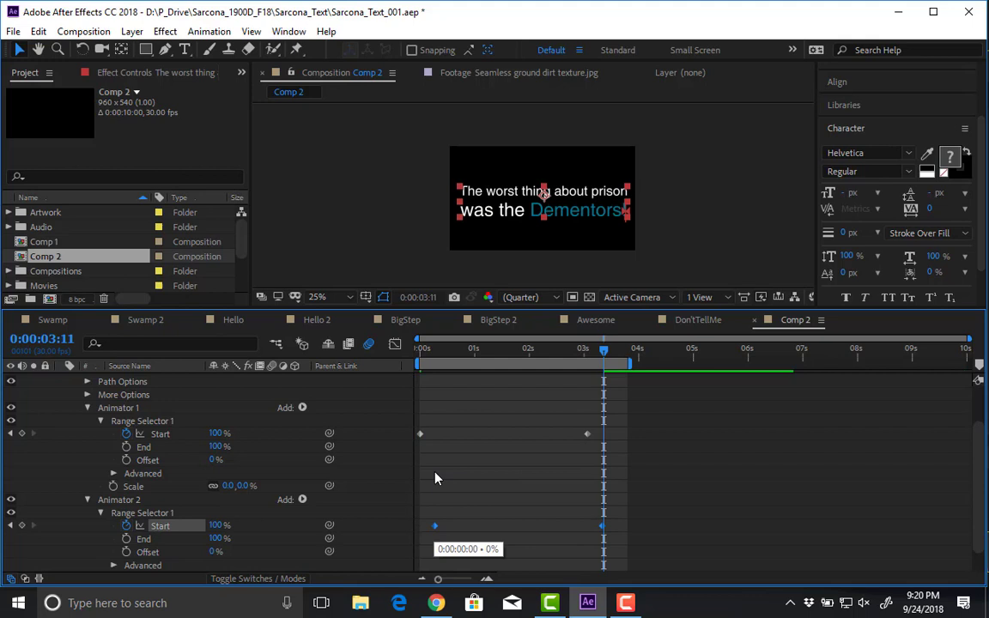
click(428, 349)
mouse_move(428, 360)
mouse_down()
mouse_move(526, 373)
mouse_move(410, 367)
mouse_up()
key(o)
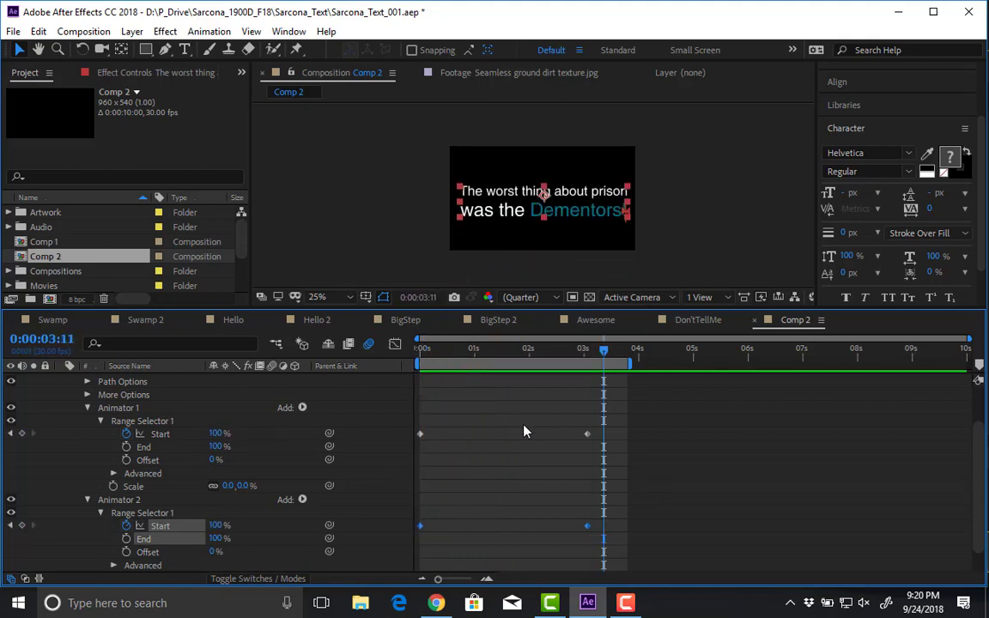
- Shift both Start keyframes of Animator 1 about 7 frames later and preview the delayed Scale animation
drag(603, 420, 442, 439)
key(Home)
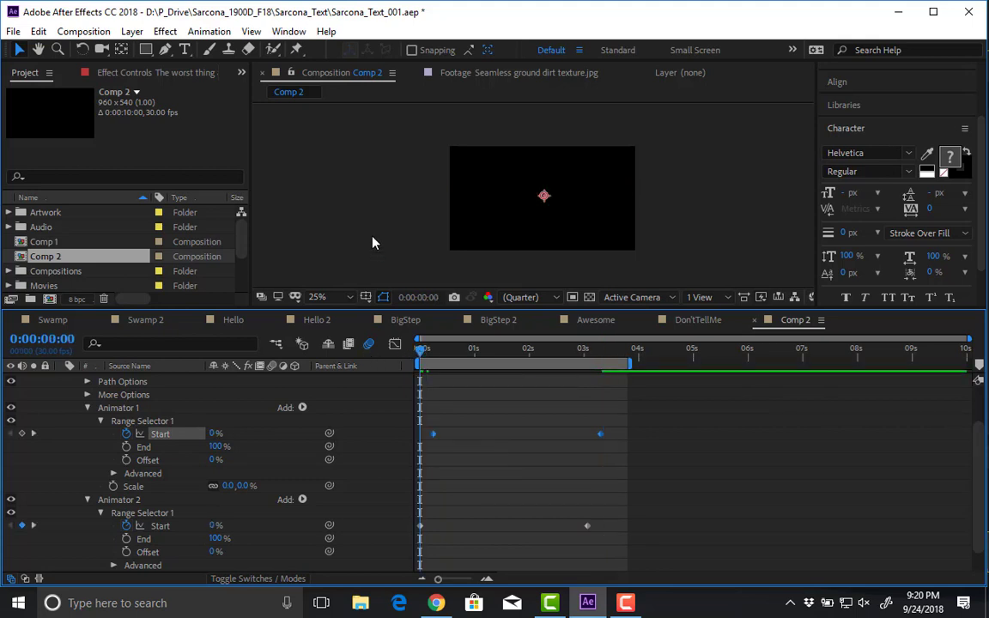
scroll(372, 243, up, 2)
key(space)
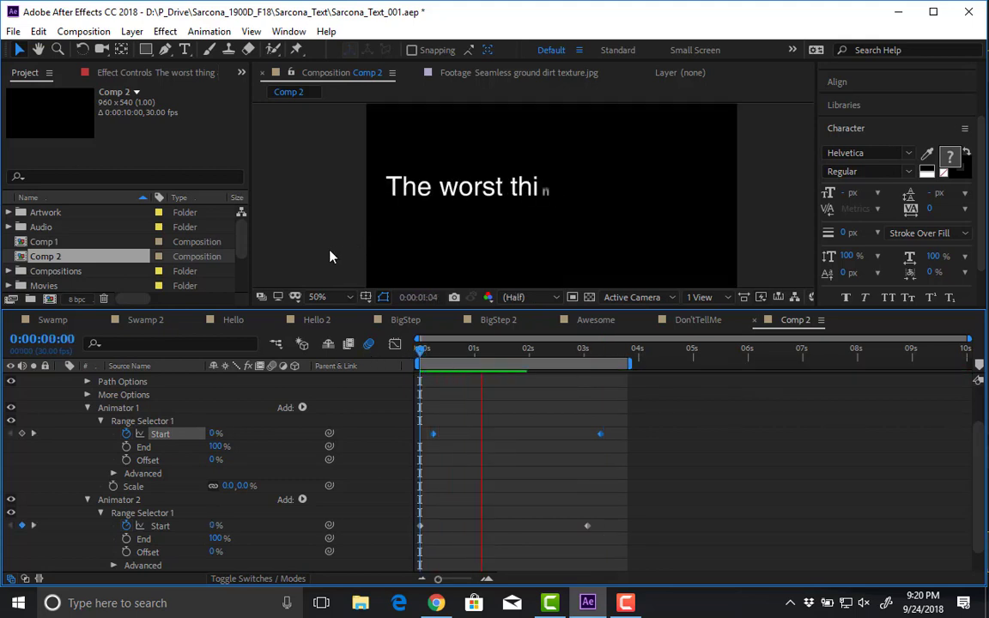
key(space)
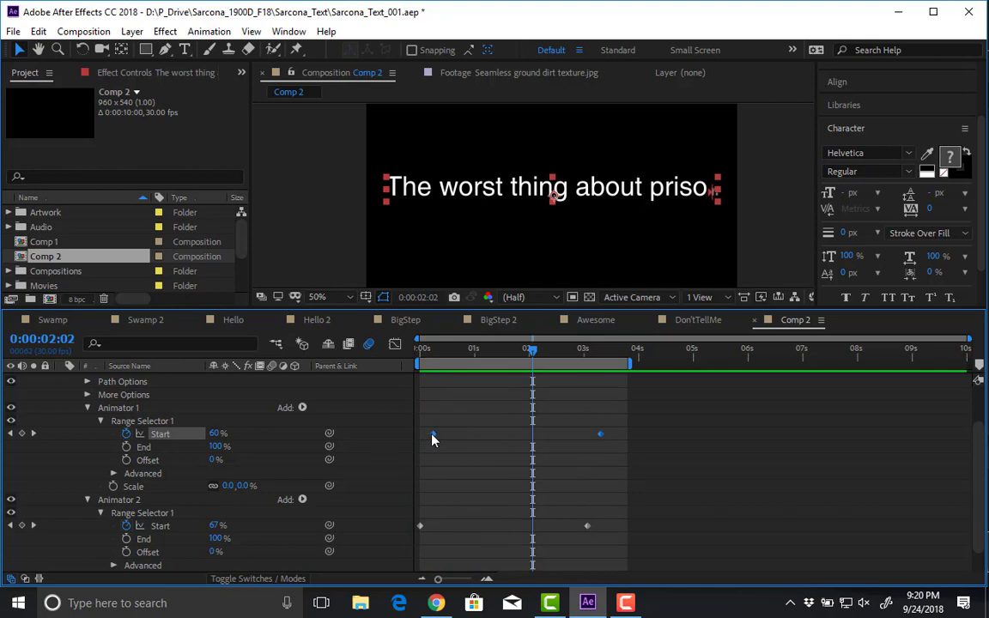
- Move Animator 1's Start keyframes earlier, leaving an offset of 2 frames from Animator 2, and preview the animation
drag(433, 439, 423, 439)
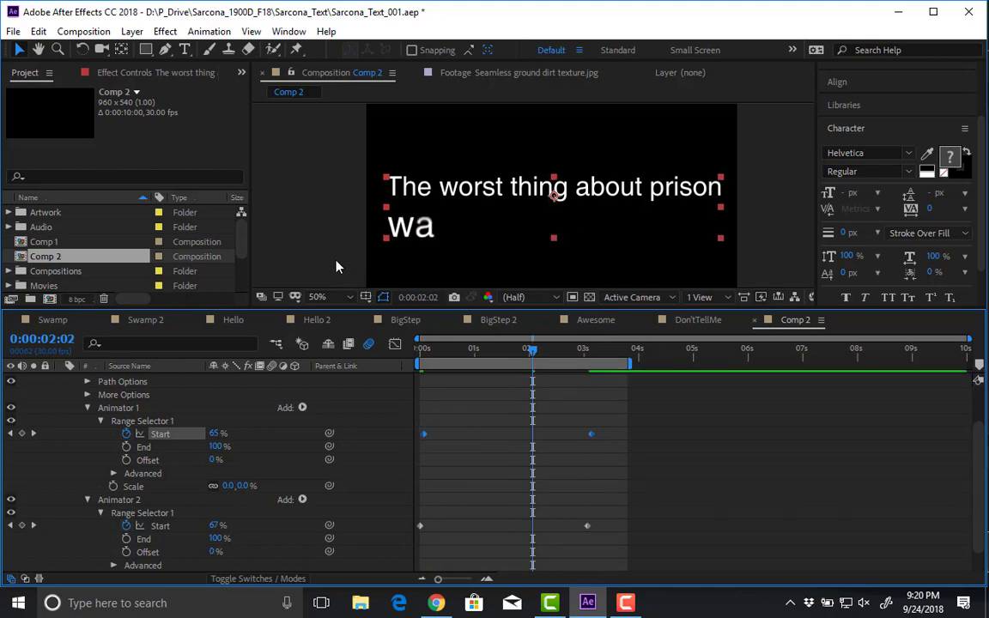
click(418, 357)
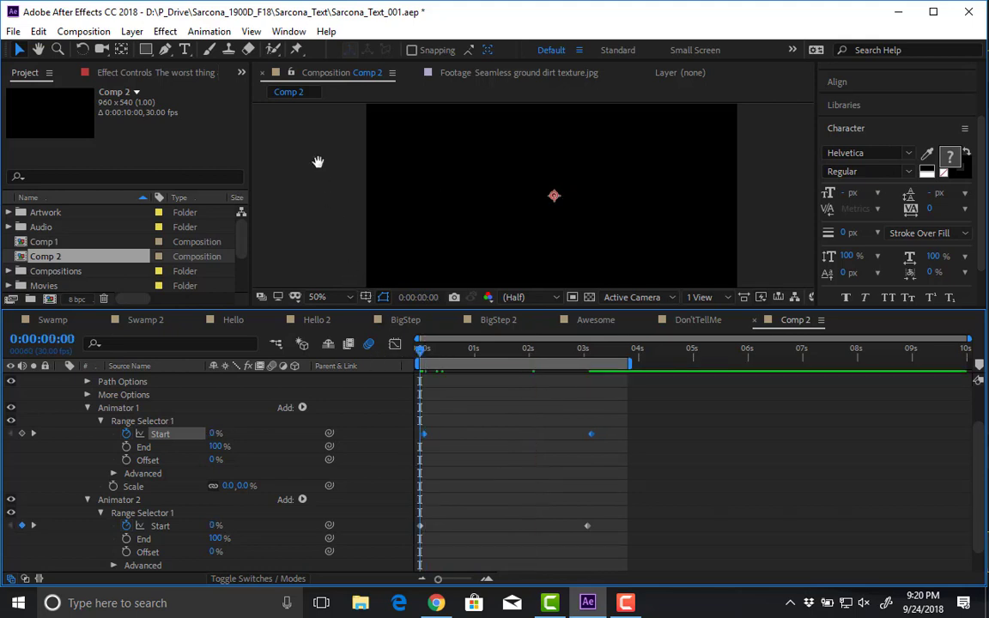
key(space)
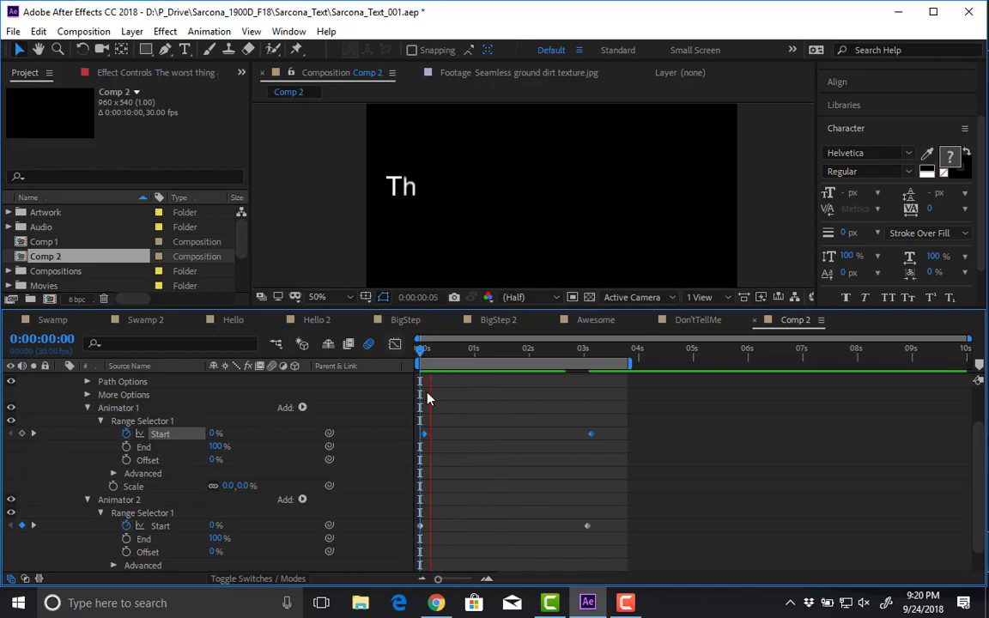
key(space)
- Reduce the offset of Animator 1's Start keyframes to 1 frame, beginning at 0:00:00:01, and play the animation from the start
drag(437, 579, 480, 585)
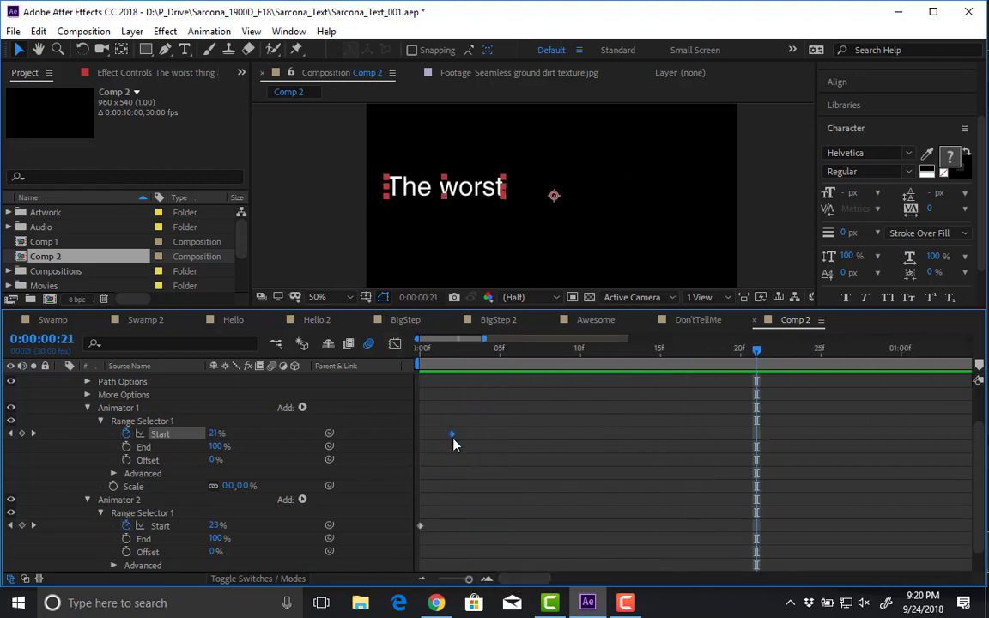
drag(450, 436, 433, 440)
key(Home)
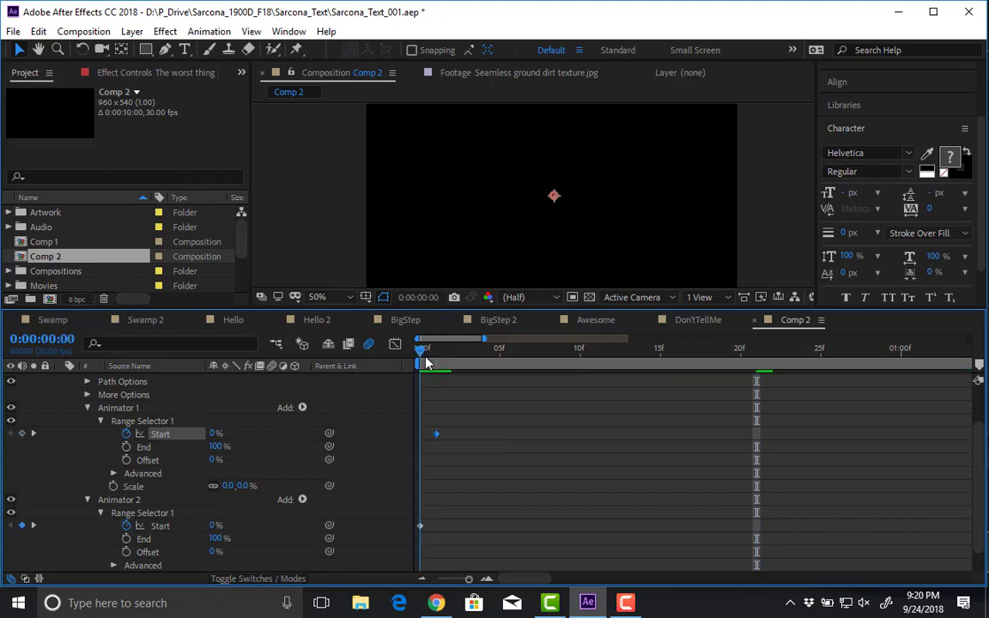
key(space)
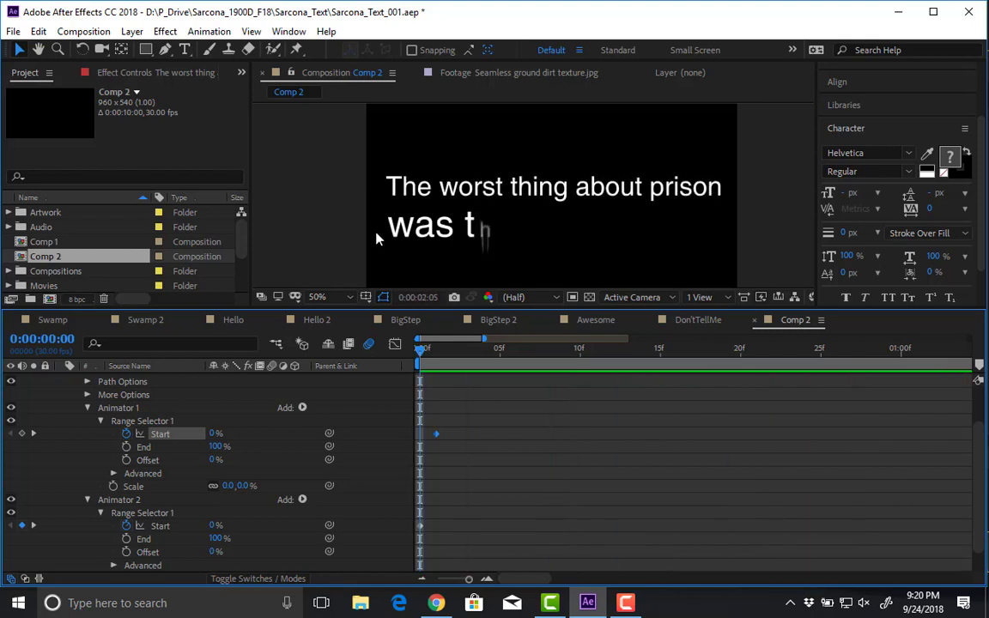
- Examine frame by frame, at up to 200% magnification, how the letters scale and rise into place around 0:00:00:22
click(495, 242)
key(space)
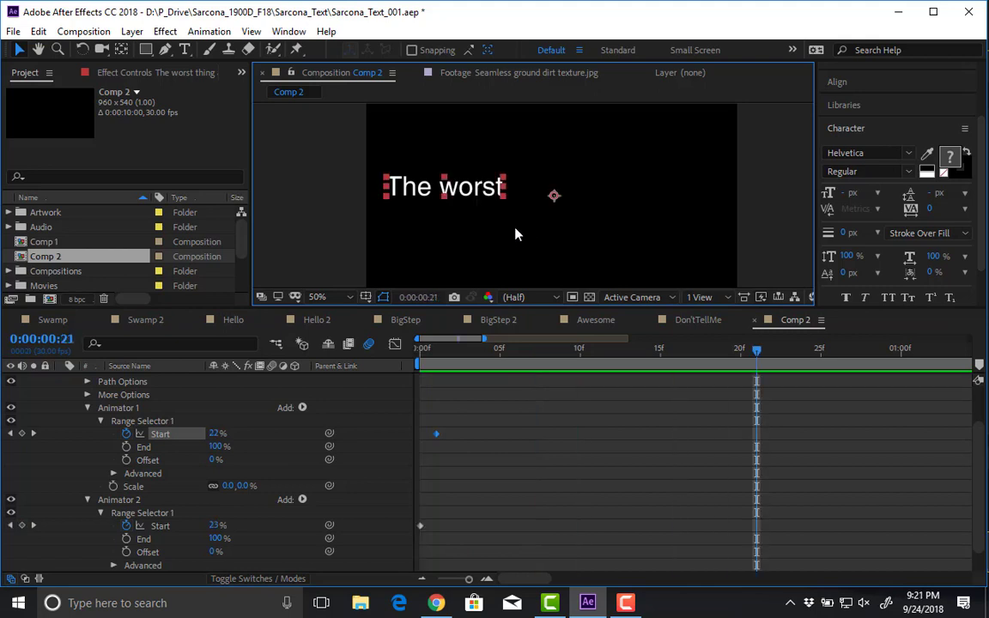
key(period)
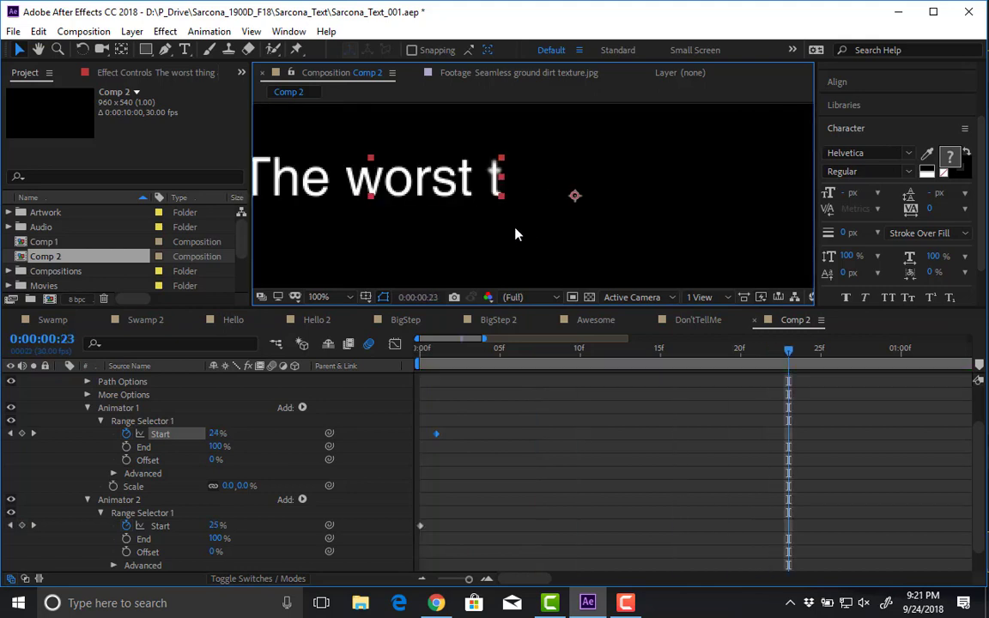
key(period)
key(Page_Up)
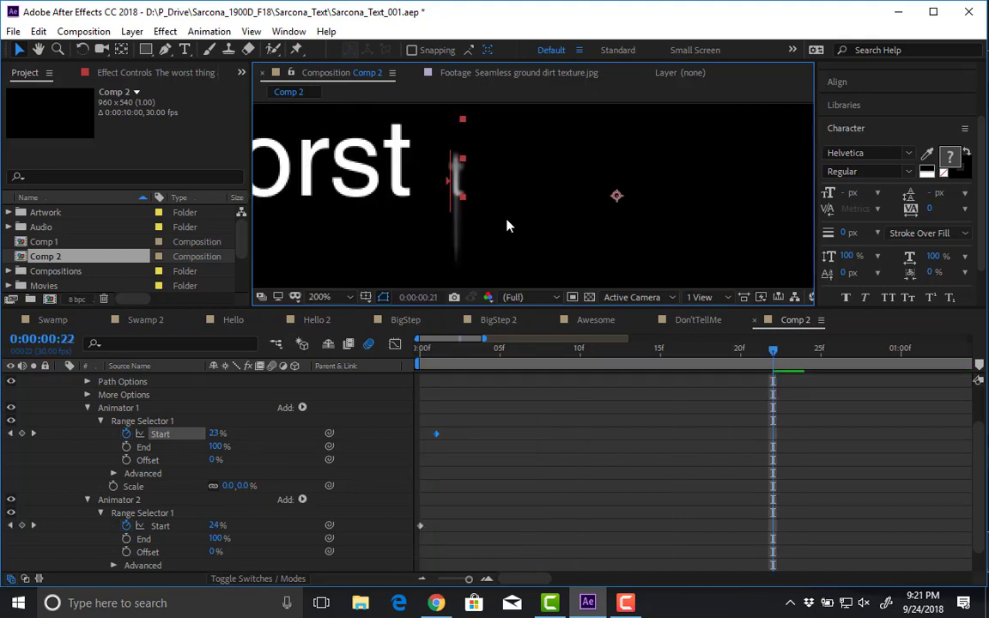
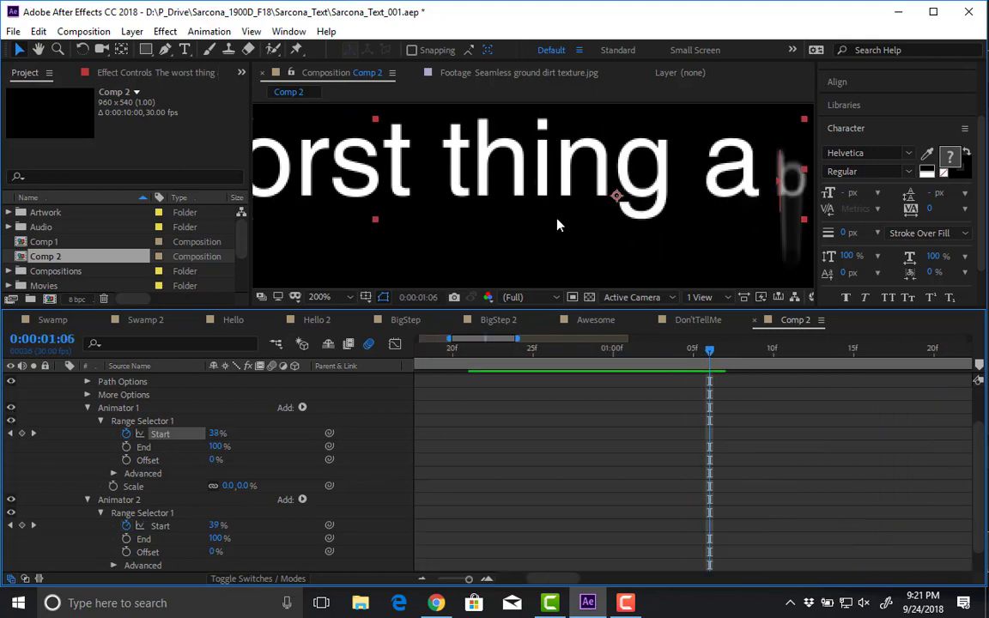
scroll(557, 225, down, 3)
key(Home)
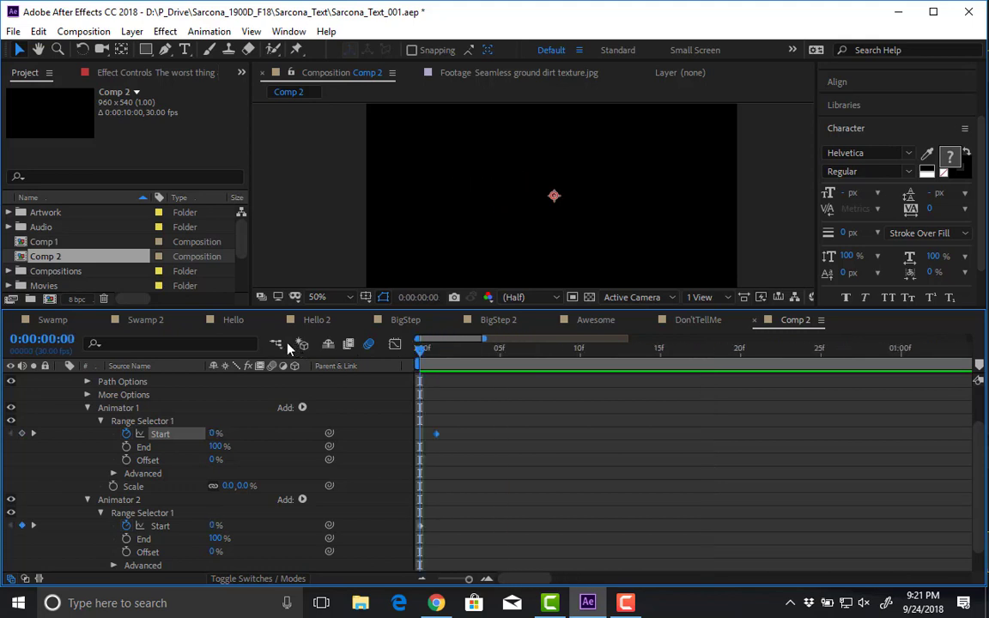
- Add a separate Opacity text animator to the Dementors layer, set Opacity to 0%, and keyframe its range selector Start at 0% at 0:00:00:00
scroll(198, 438, up, 2)
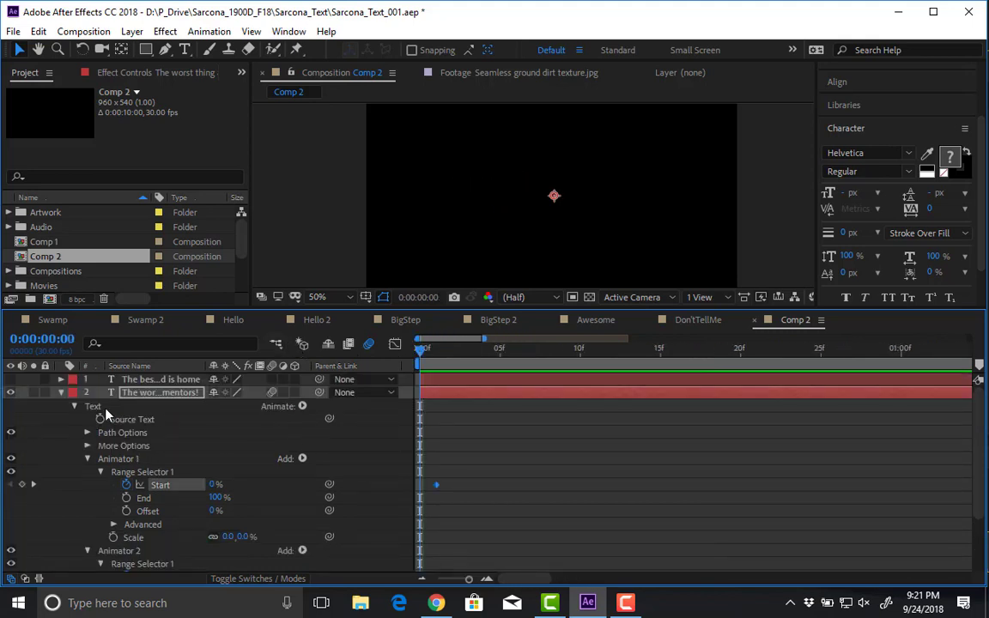
click(302, 406)
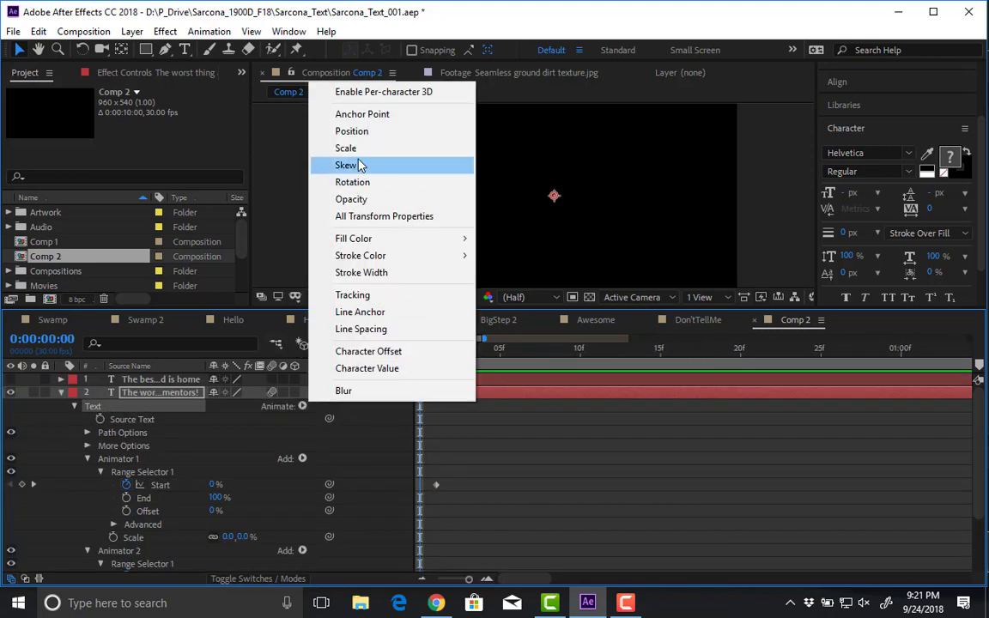
click(364, 200)
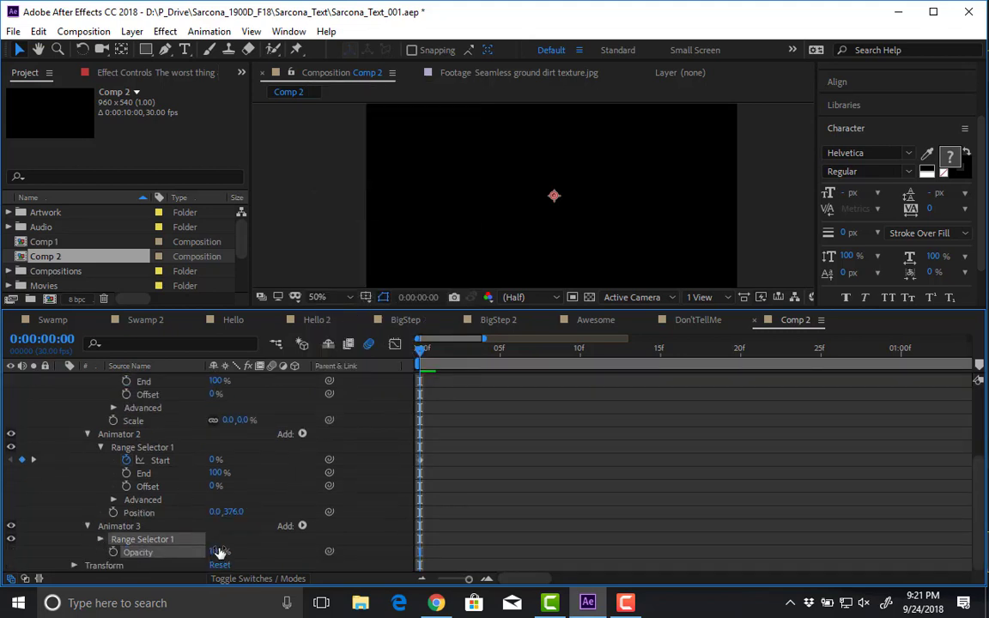
click(101, 538)
scroll(340, 412, down, 1)
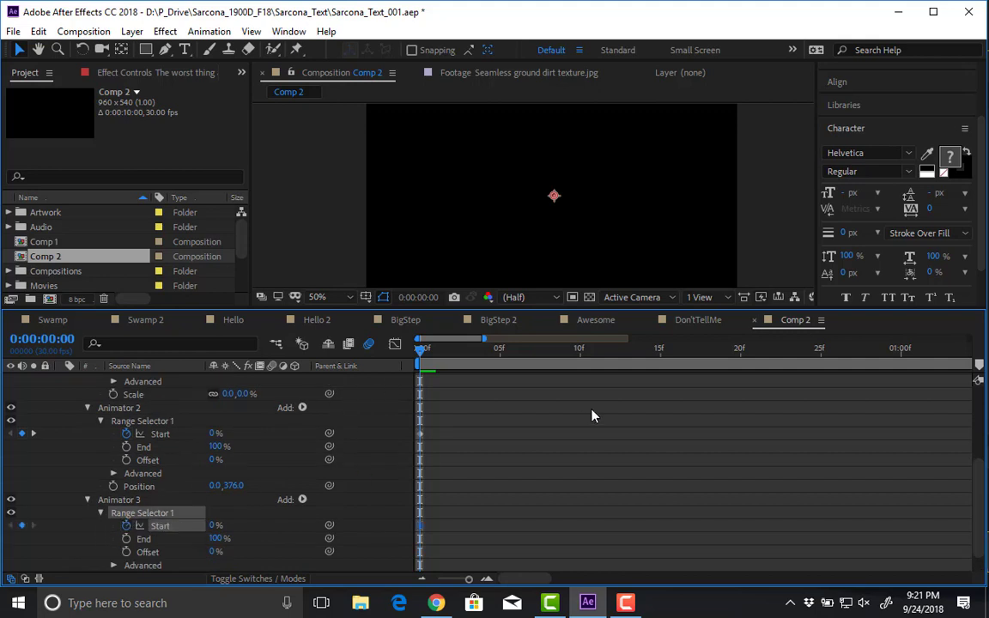
- Keyframe Animator 3's range selector Start at 100% at 0:00:03:02 and preview the animation from the start
scroll(589, 418, up, 5)
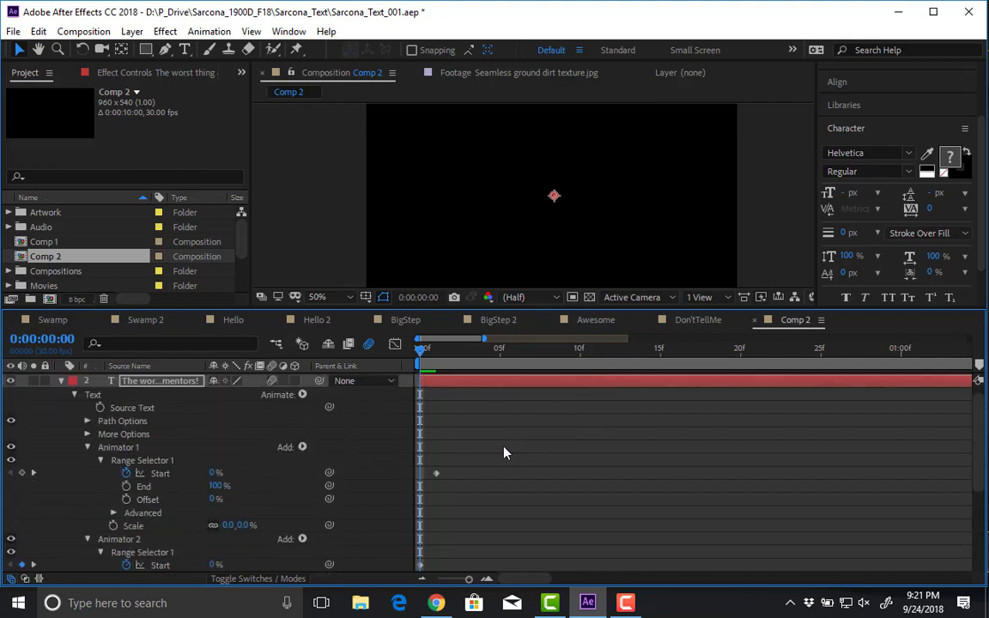
key(u)
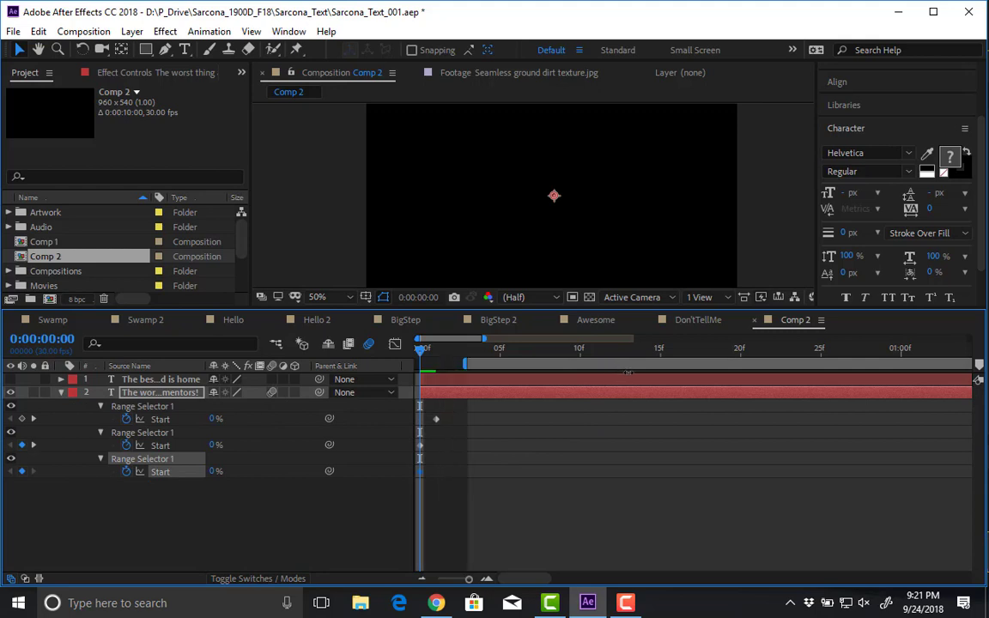
drag(432, 359, 443, 359)
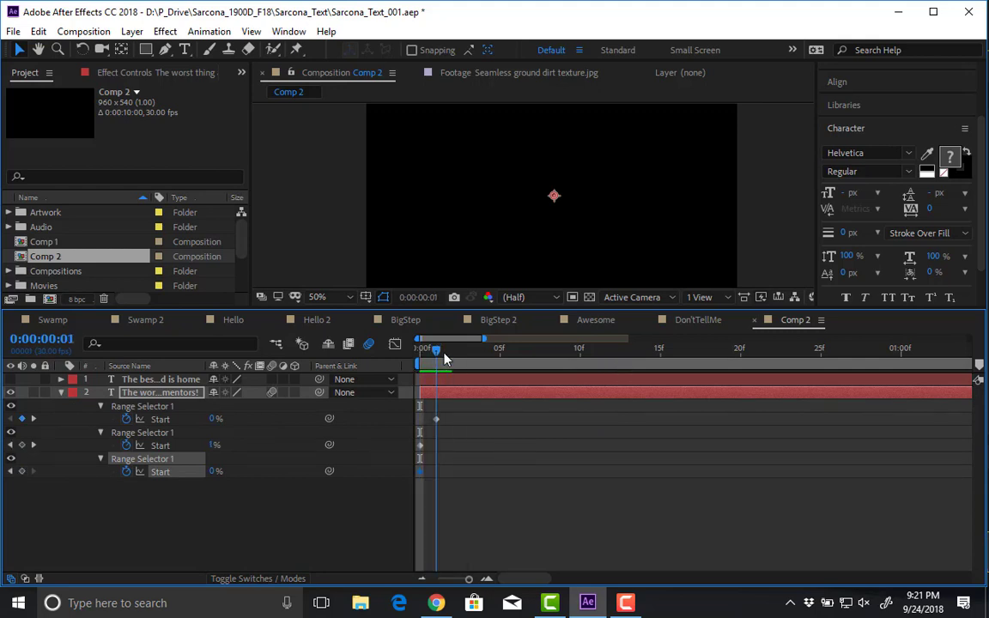
drag(470, 578, 481, 581)
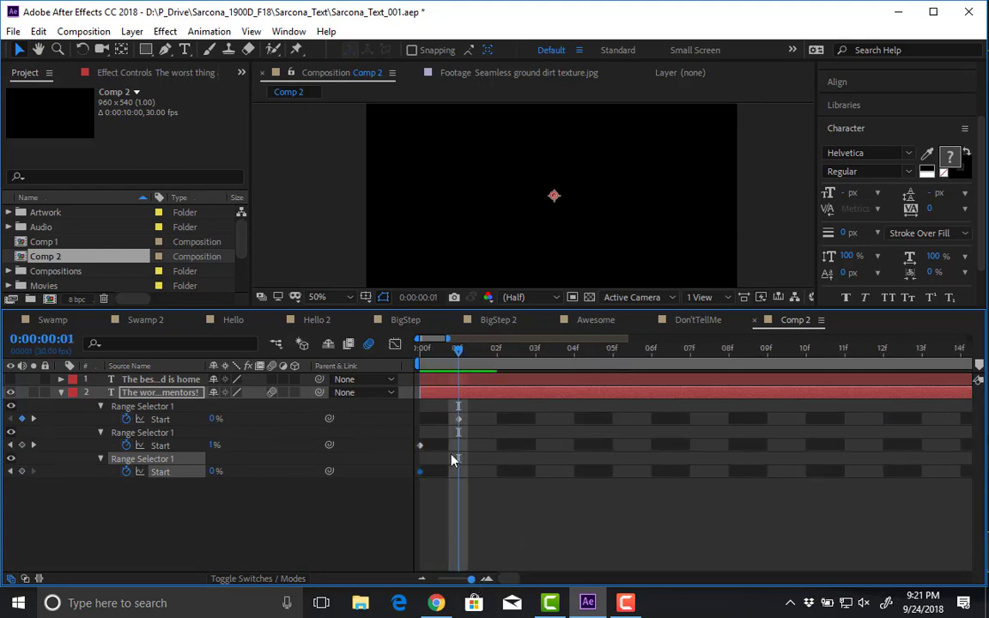
click(213, 487)
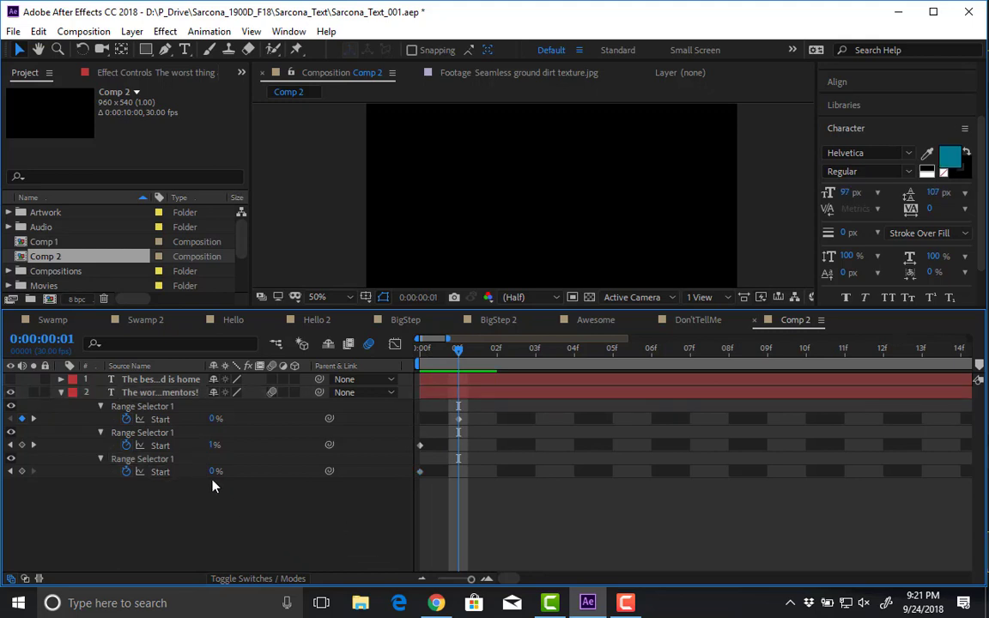
key(minus)
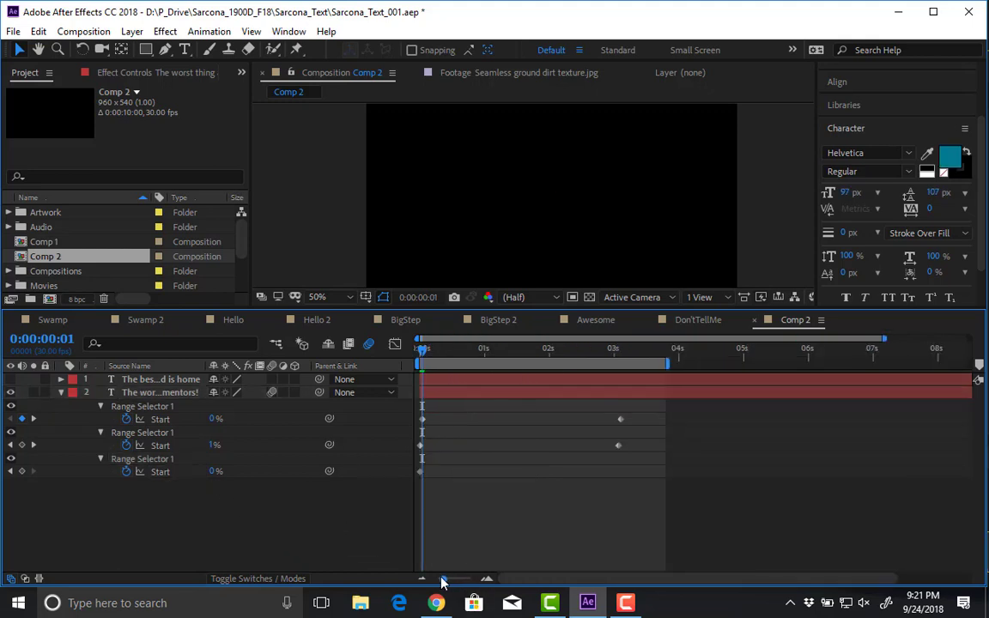
click(666, 357)
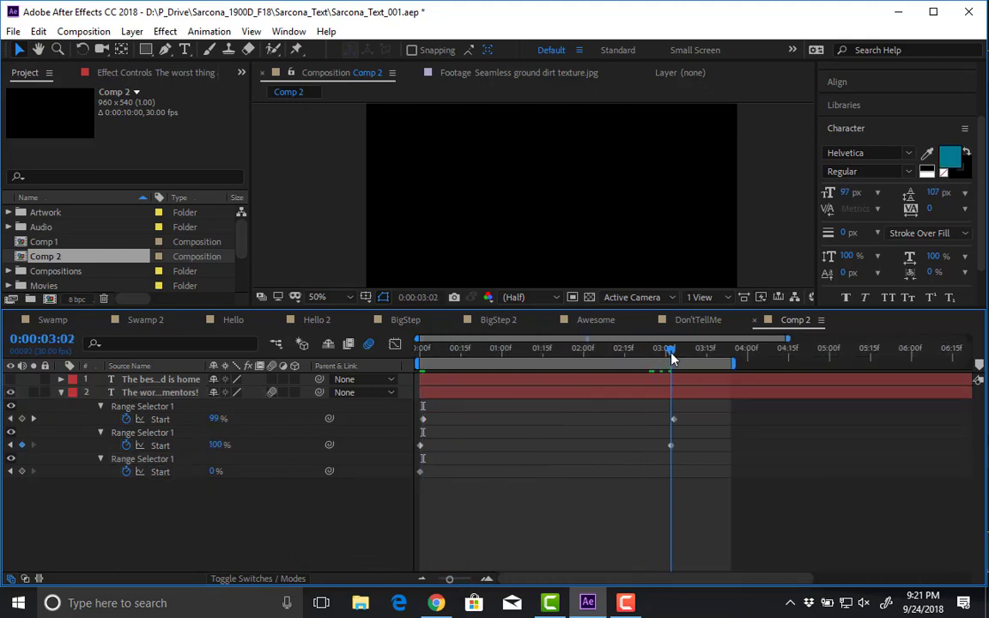
key(ctrl+v)
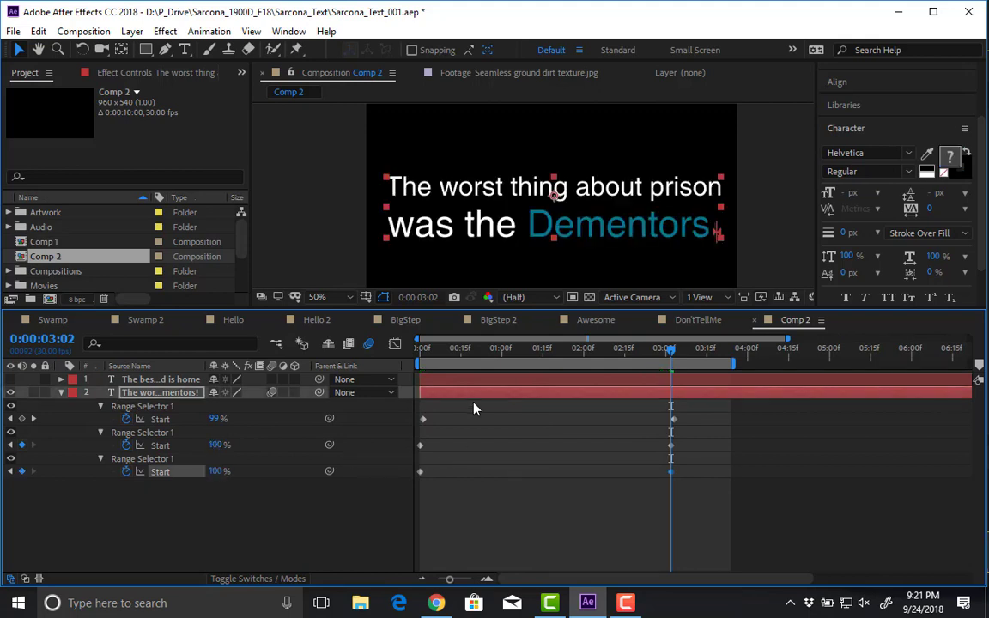
key(Home)
key(space)
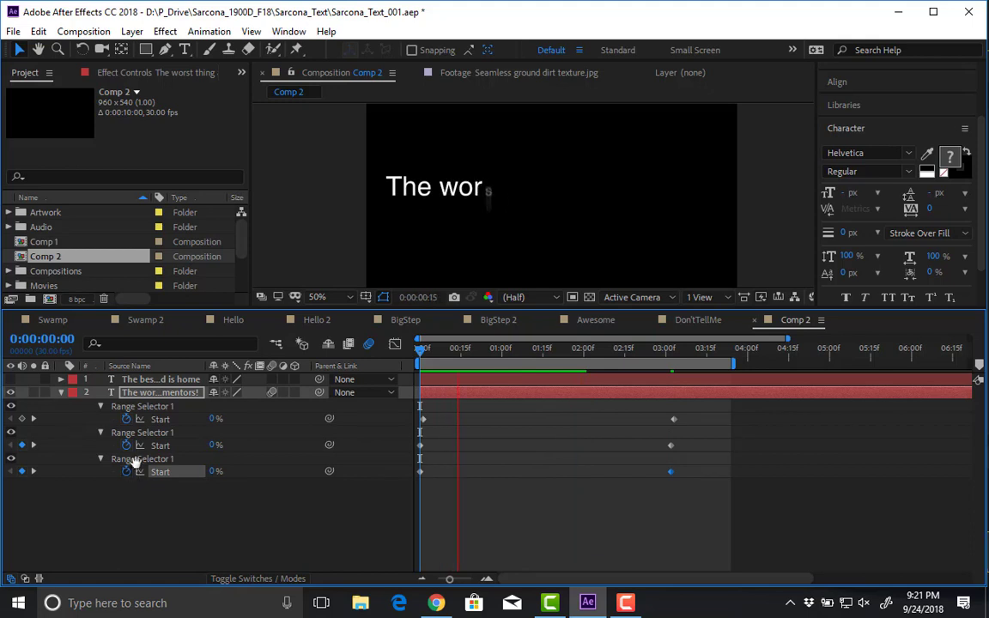
key(space)
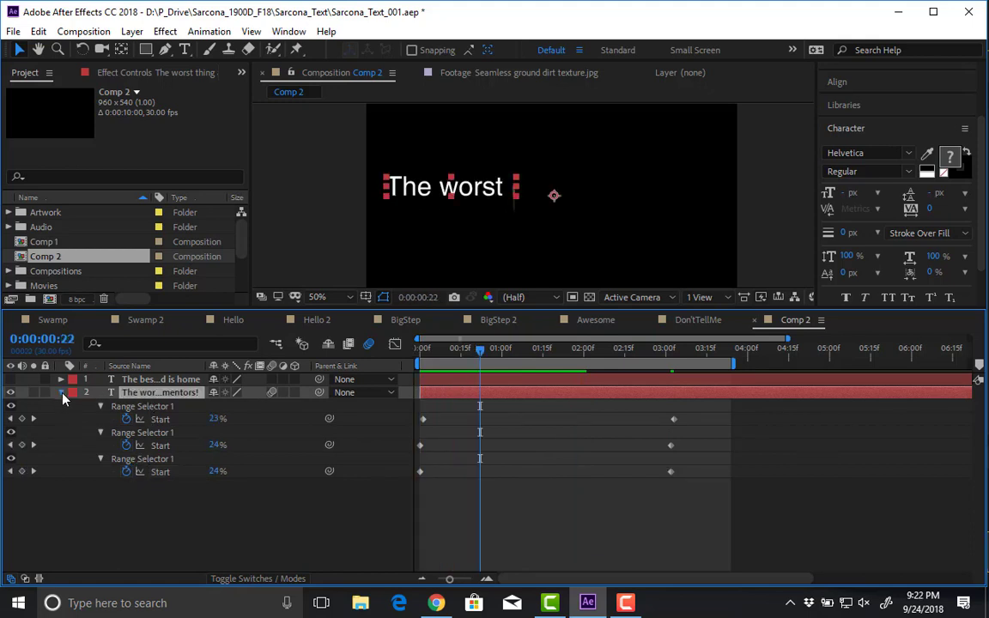
- Collapse Animator 1 and Animator 2, and add a Wiggly selector to Animator 3
click(60, 392)
click(60, 392)
click(87, 446)
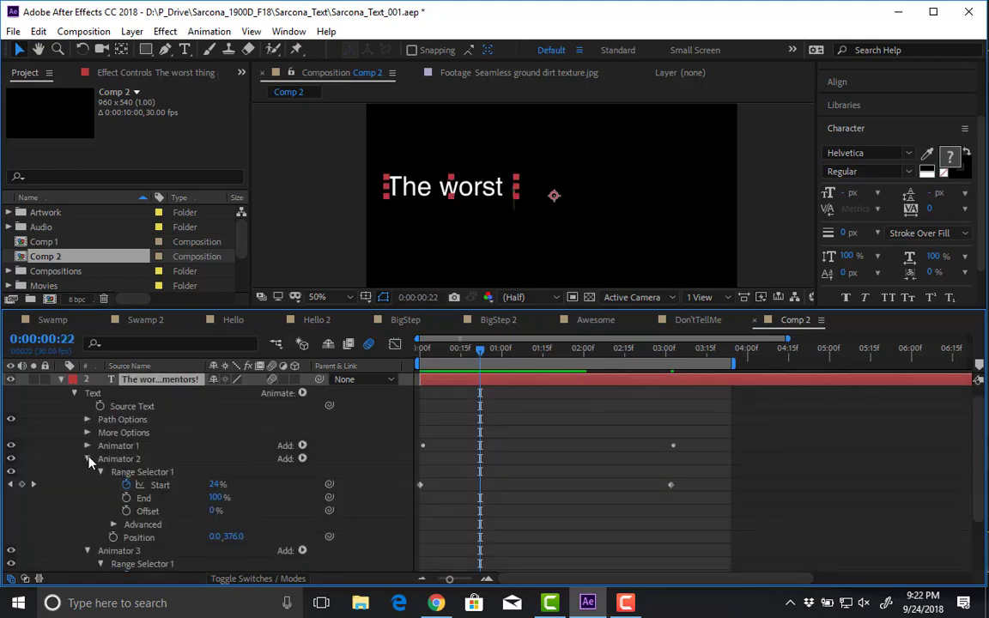
click(86, 460)
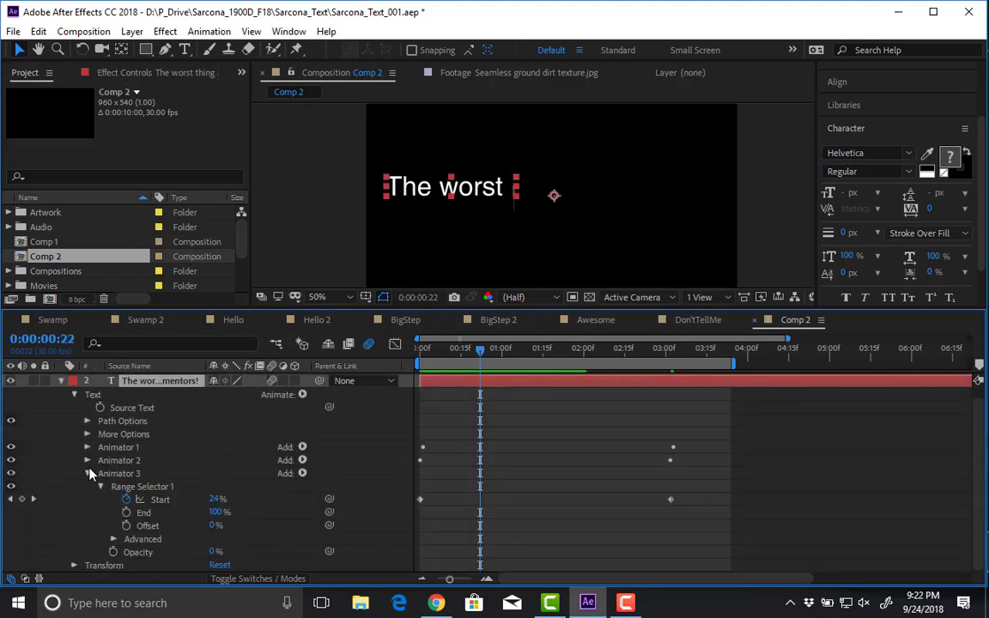
click(302, 473)
mouse_move(306, 479)
mouse_move(314, 497)
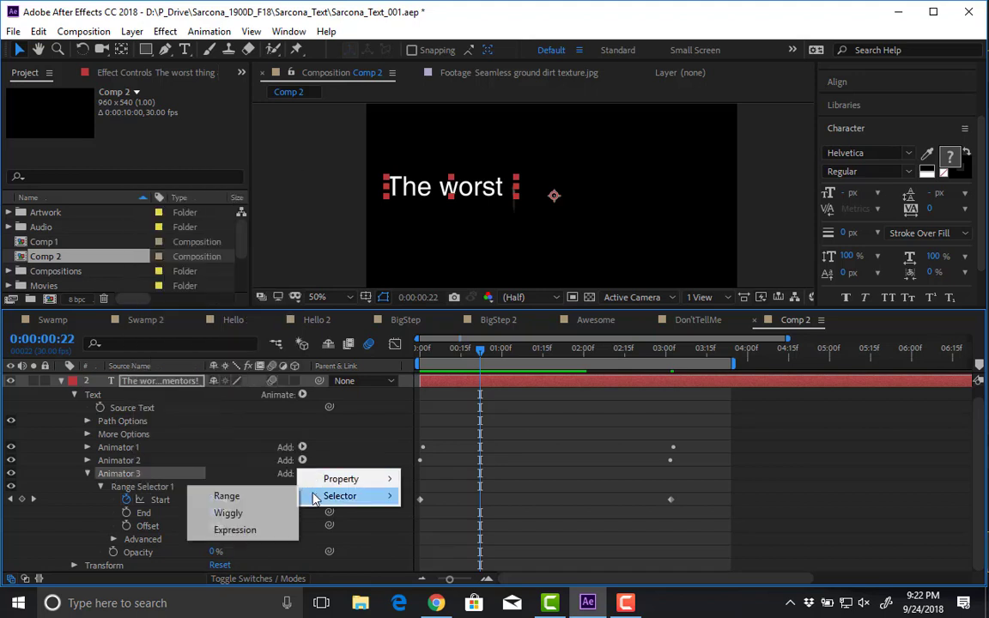
click(265, 520)
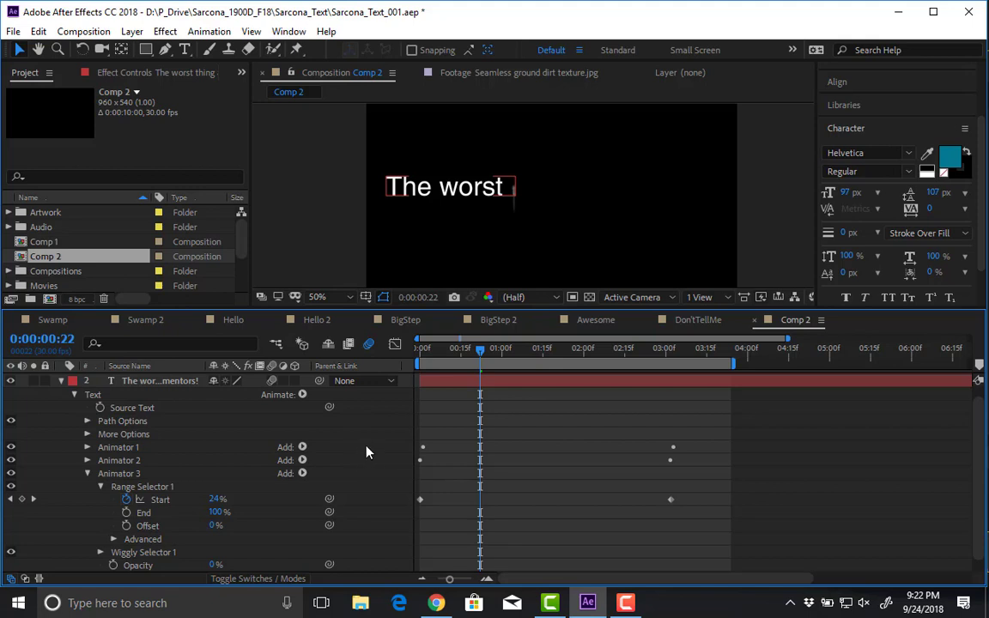
- Turn off Animator 1 and Animator 2 on the Dementors layer and preview Animator 3's opacity wiggle on its own
key(space)
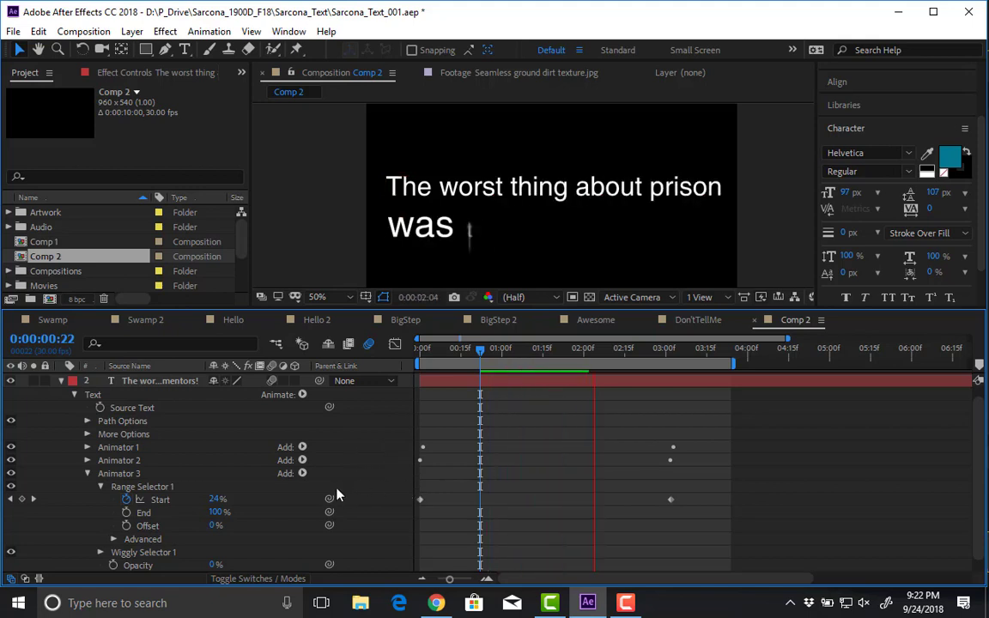
key(space)
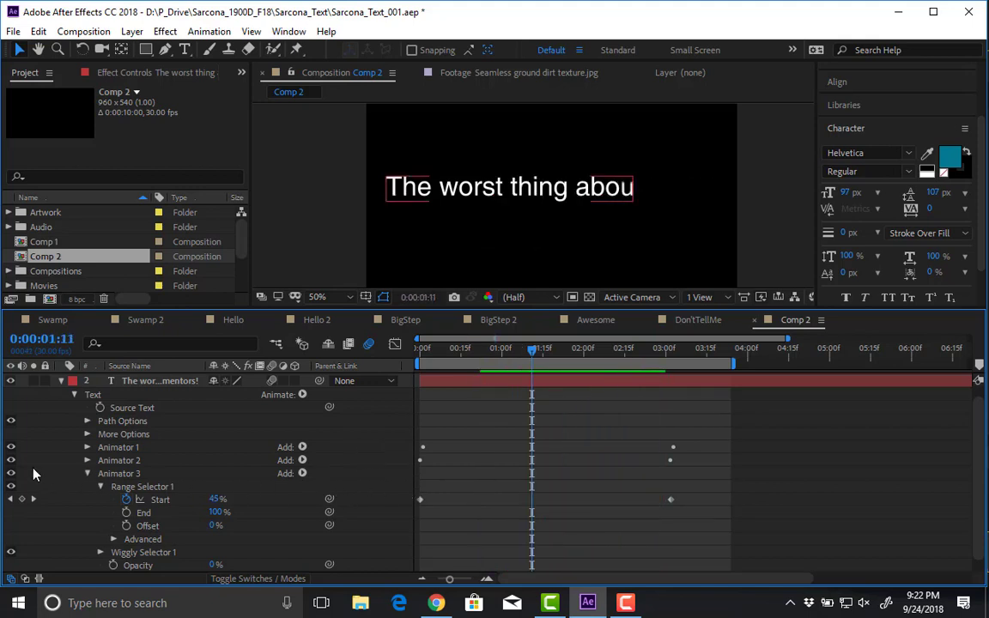
click(11, 461)
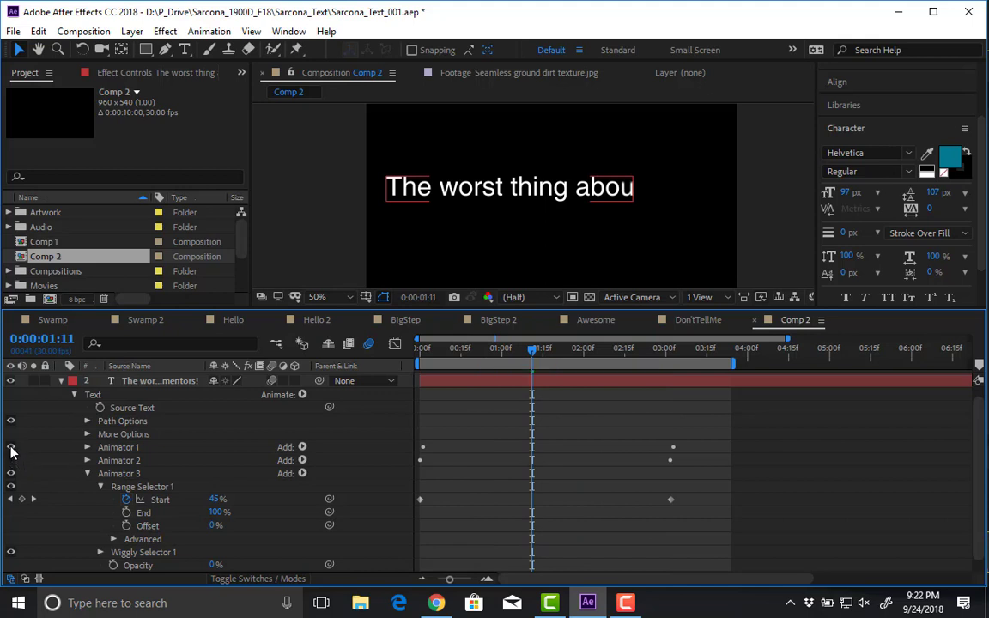
click(11, 447)
key(space)
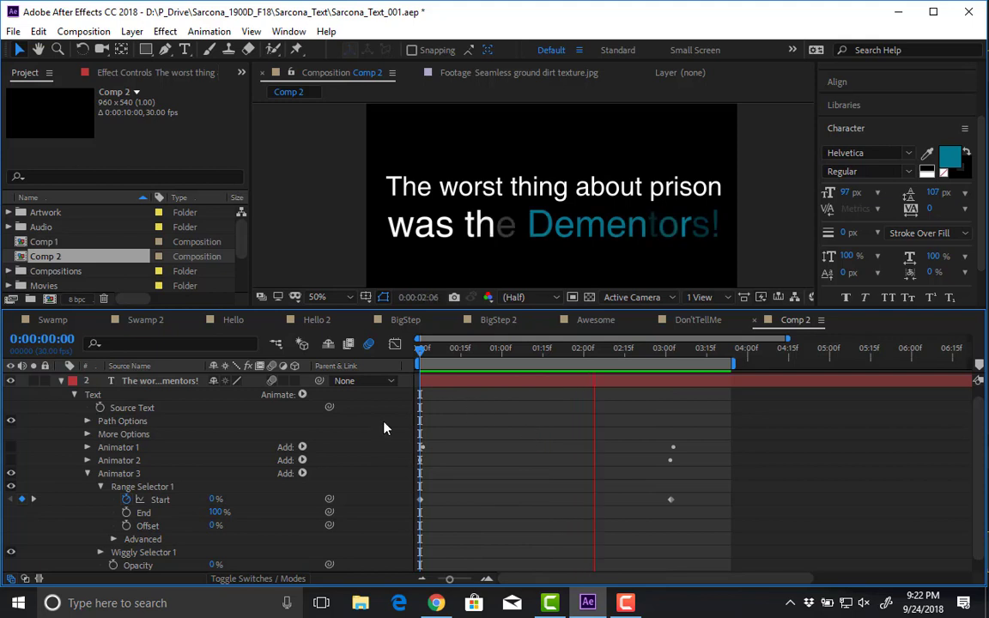
key(space)
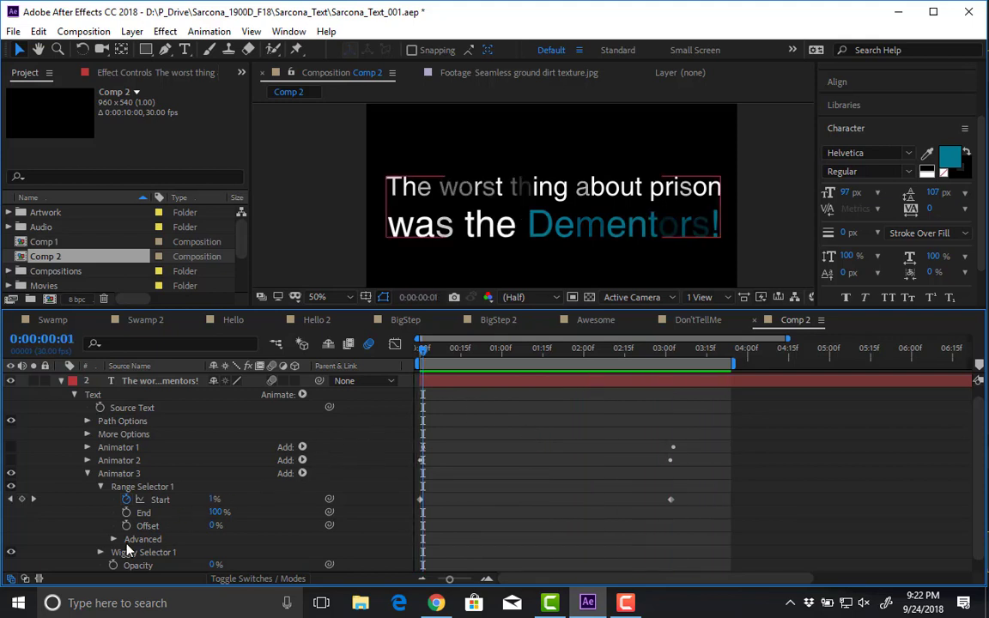
- Set Wiggly Selector 1's Min Amount to 0% and its Mode to Add, and preview the opacity wiggle
click(100, 554)
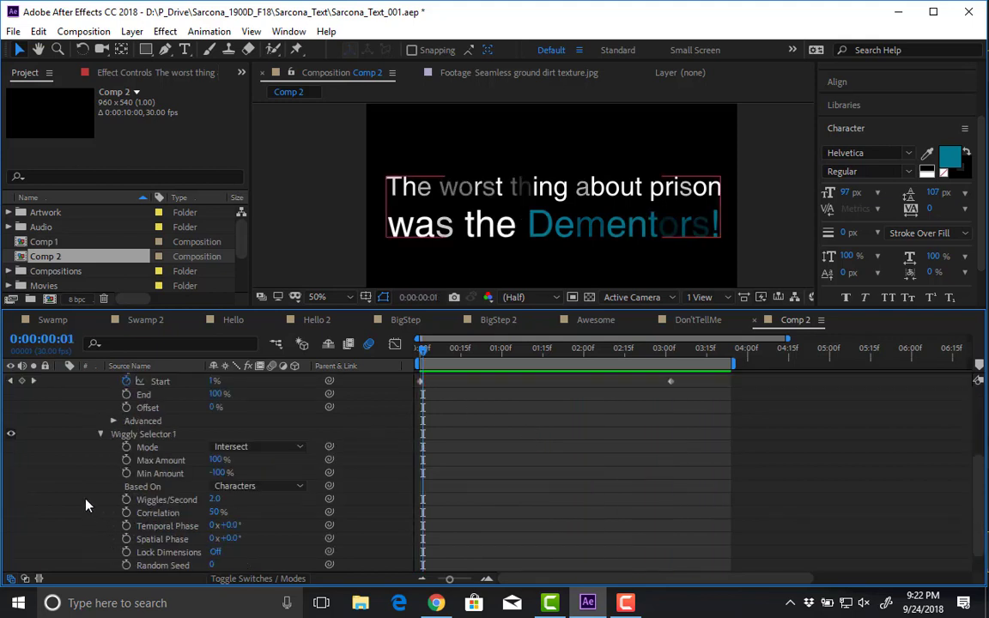
click(218, 473)
text(00)
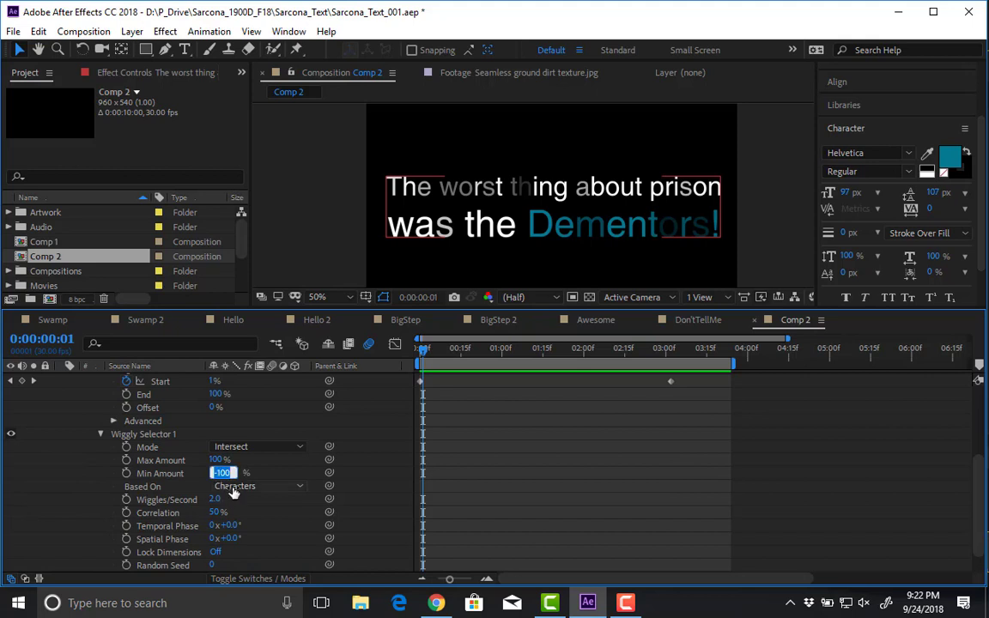
key(Return)
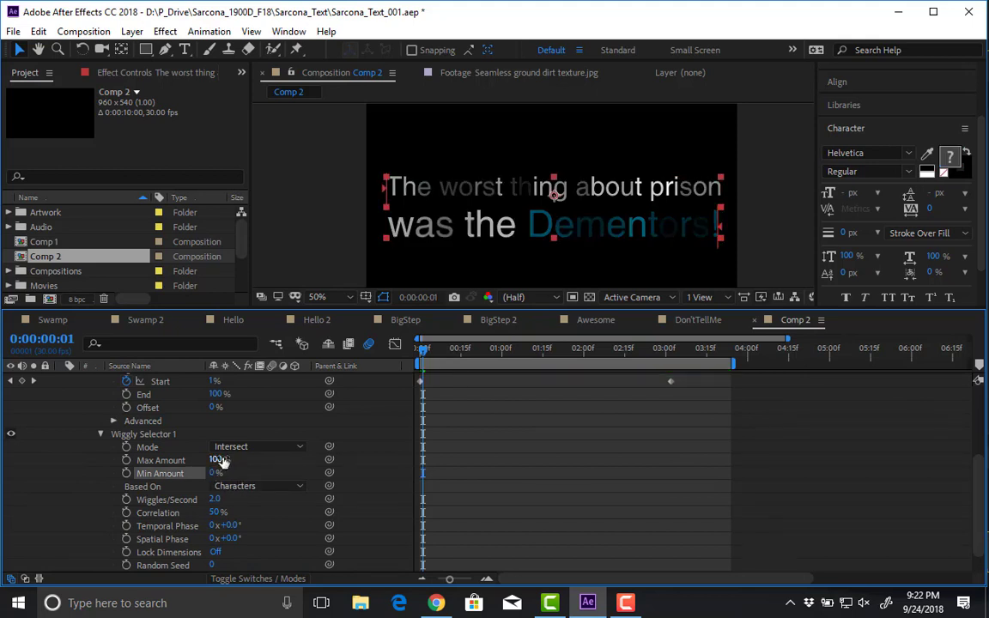
click(228, 451)
click(240, 463)
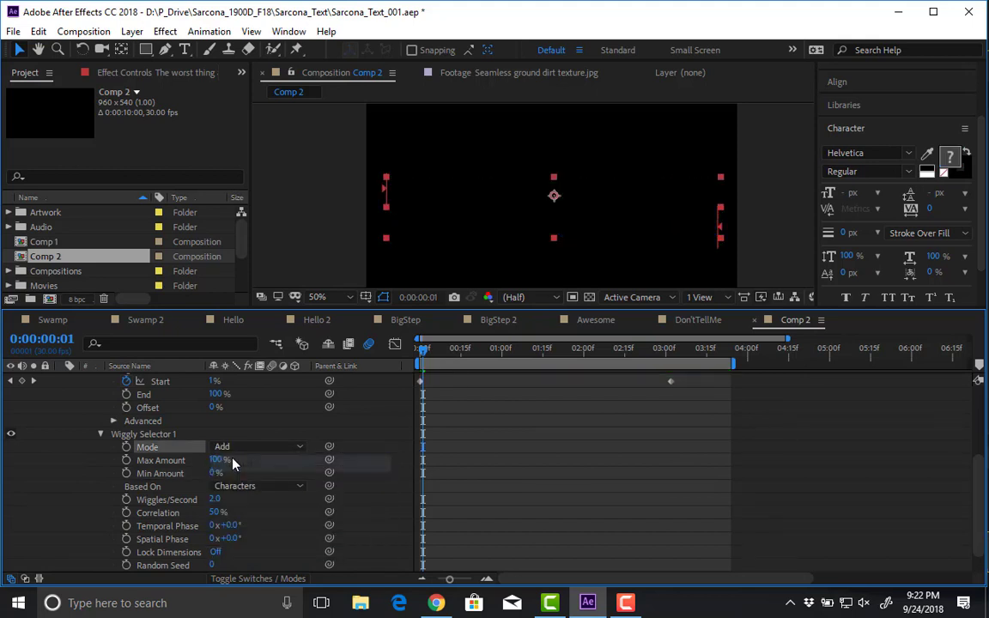
key(space)
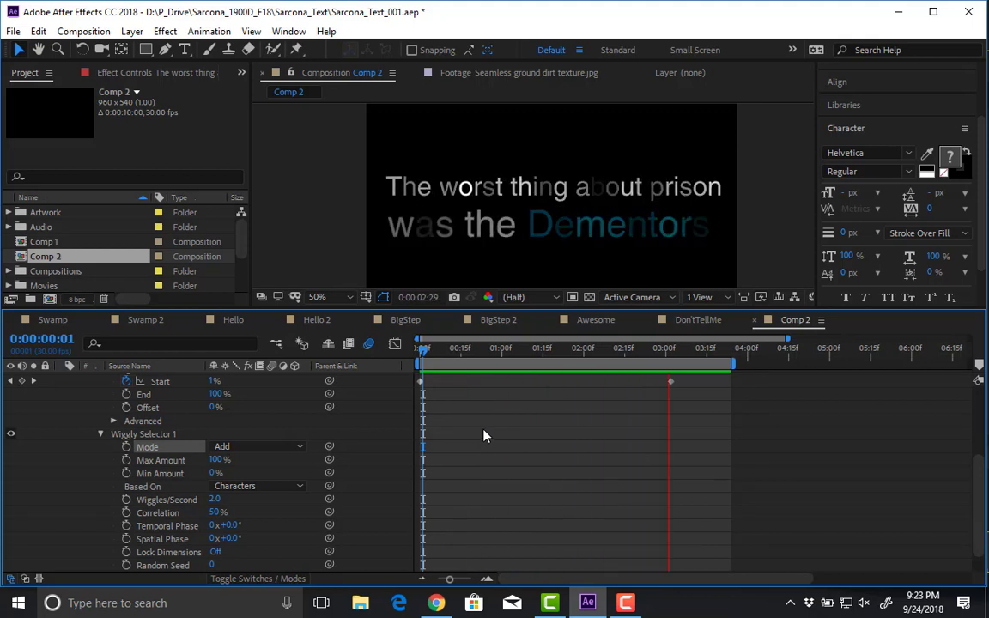
- Turn Animator 2 and Animator 1 back on and preview the letters with all three animators combined
scroll(96, 462, up, 3)
click(11, 460)
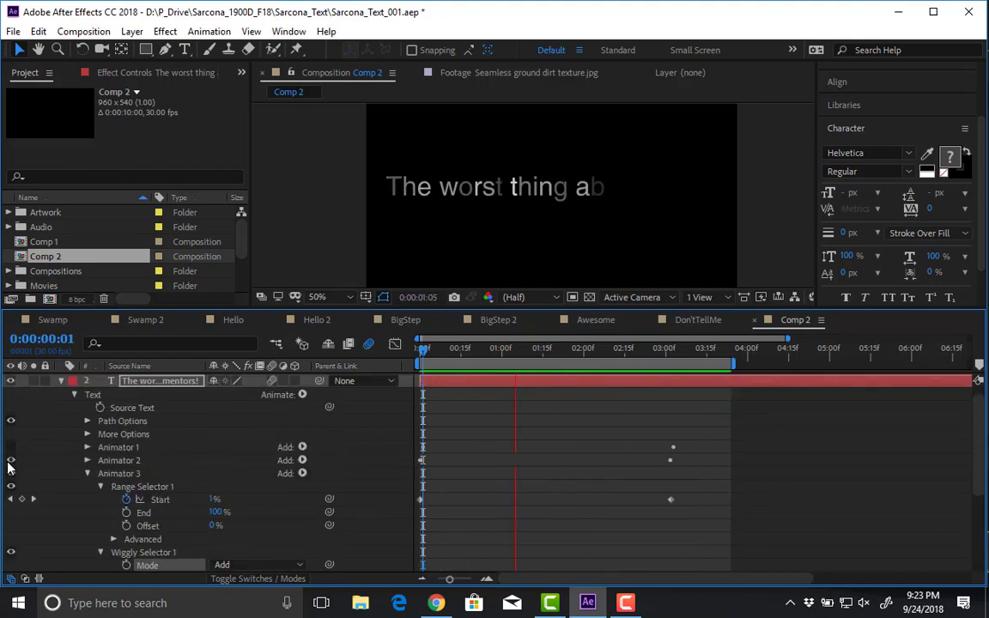
click(11, 473)
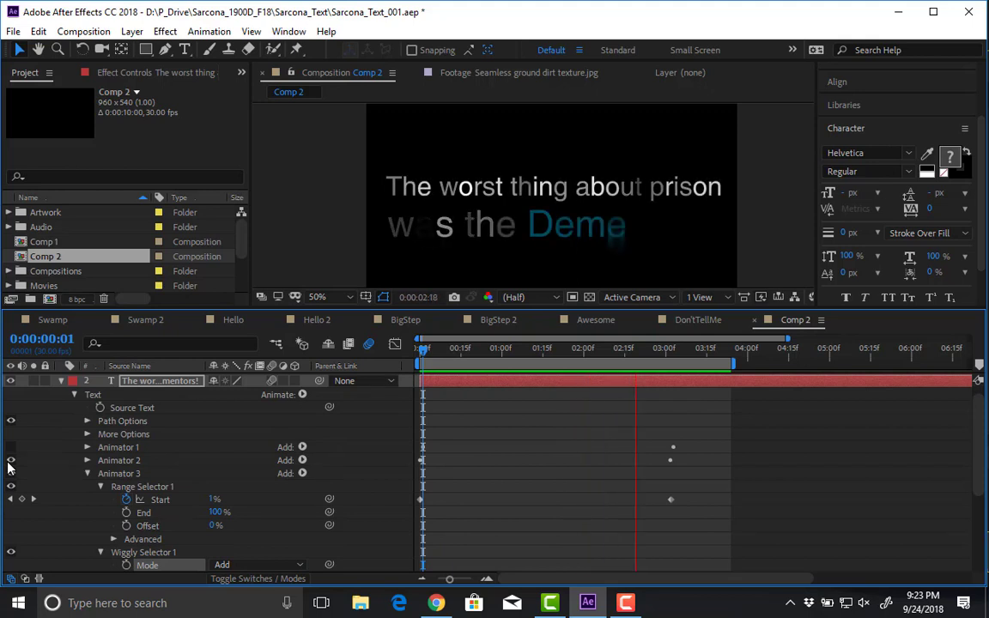
click(11, 447)
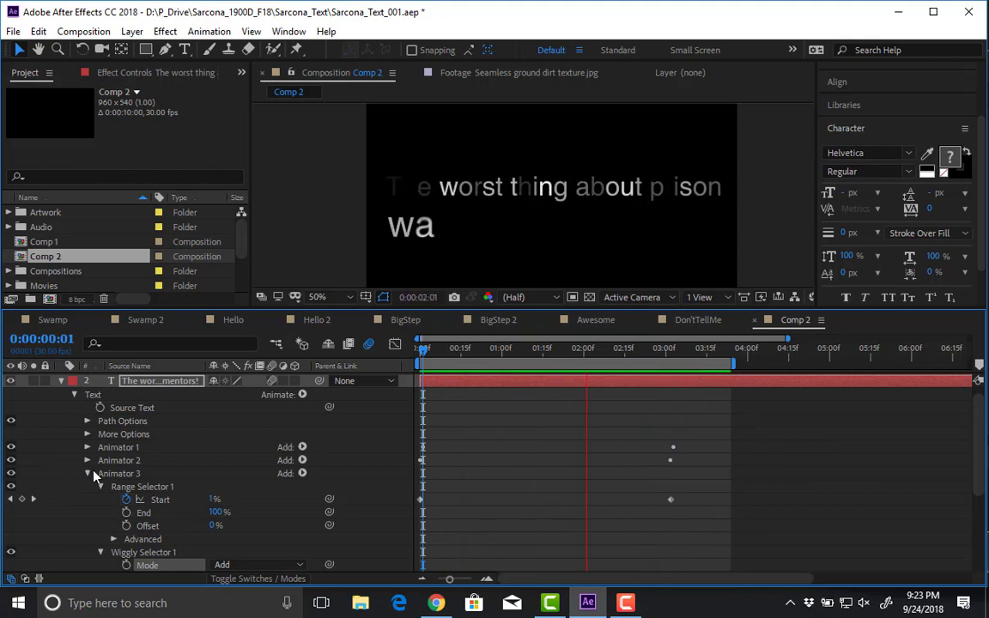
key(space)
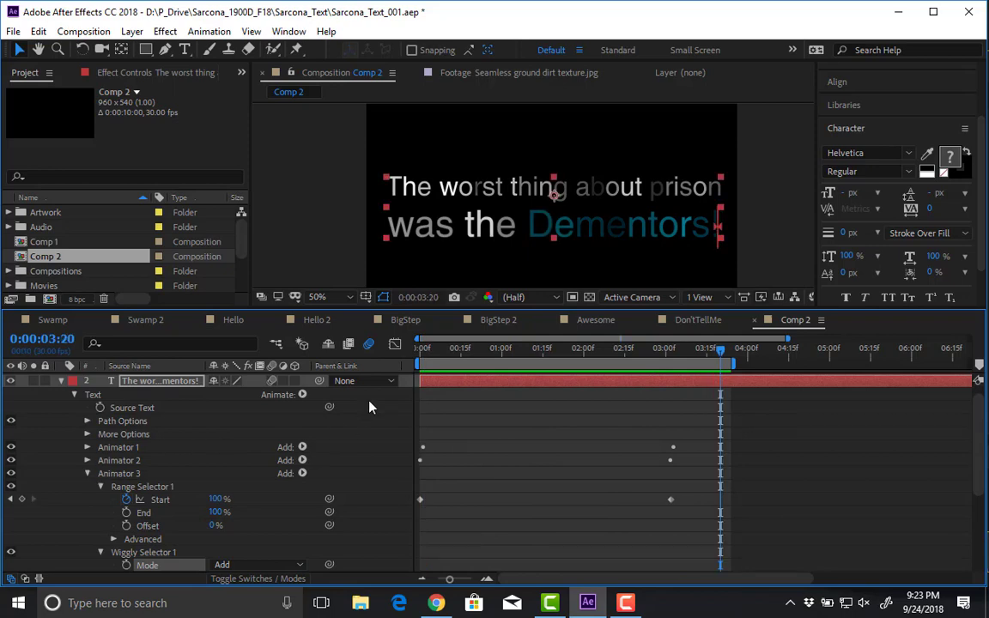
- Collapse the Dementors layer, replace the word "worst" with "worstest" in its text, and preview the animation
click(59, 382)
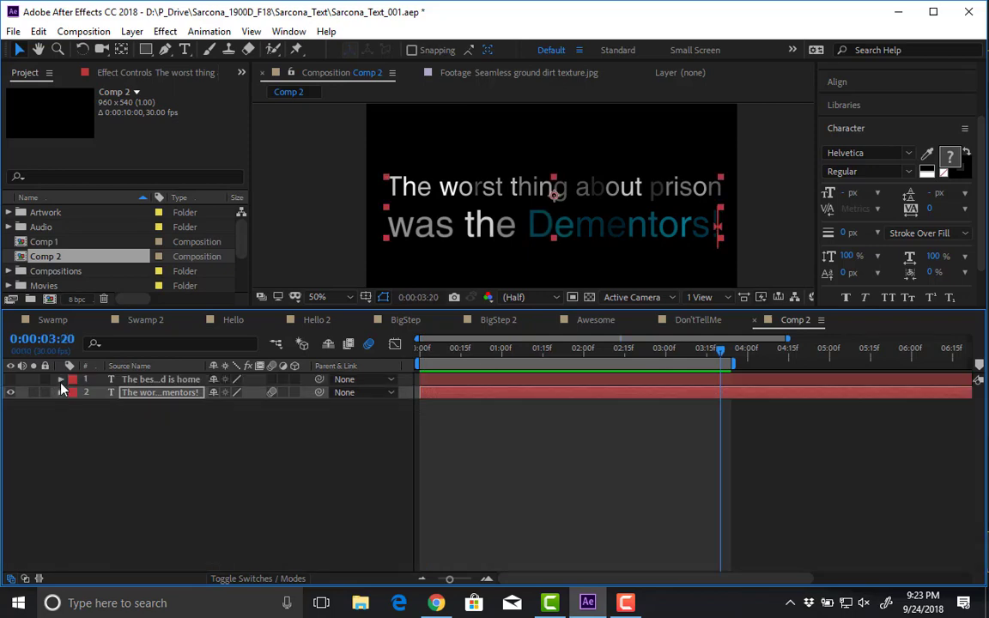
double_click(632, 226)
click(631, 225)
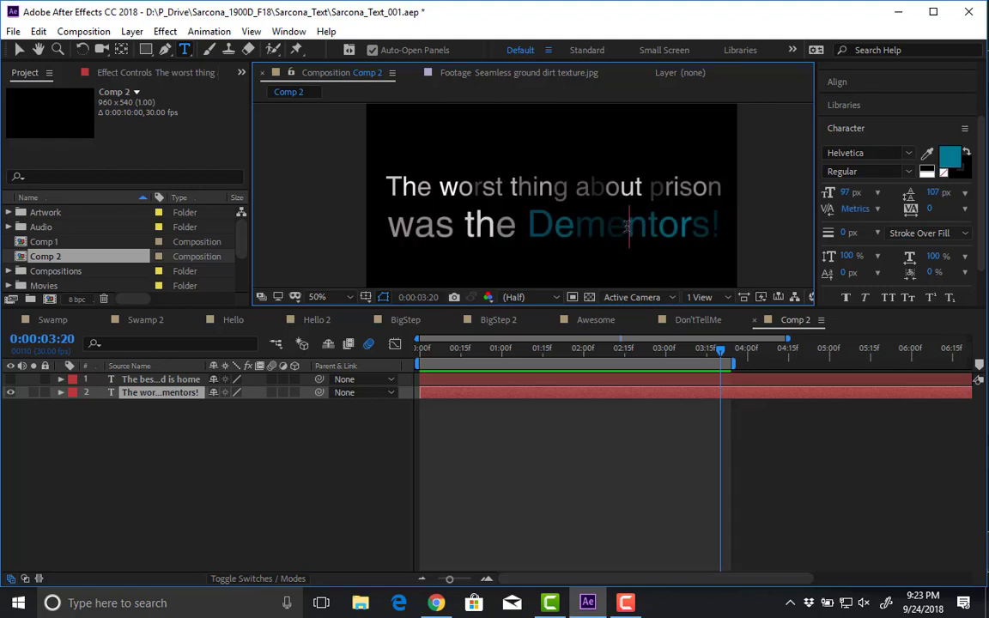
click(464, 187)
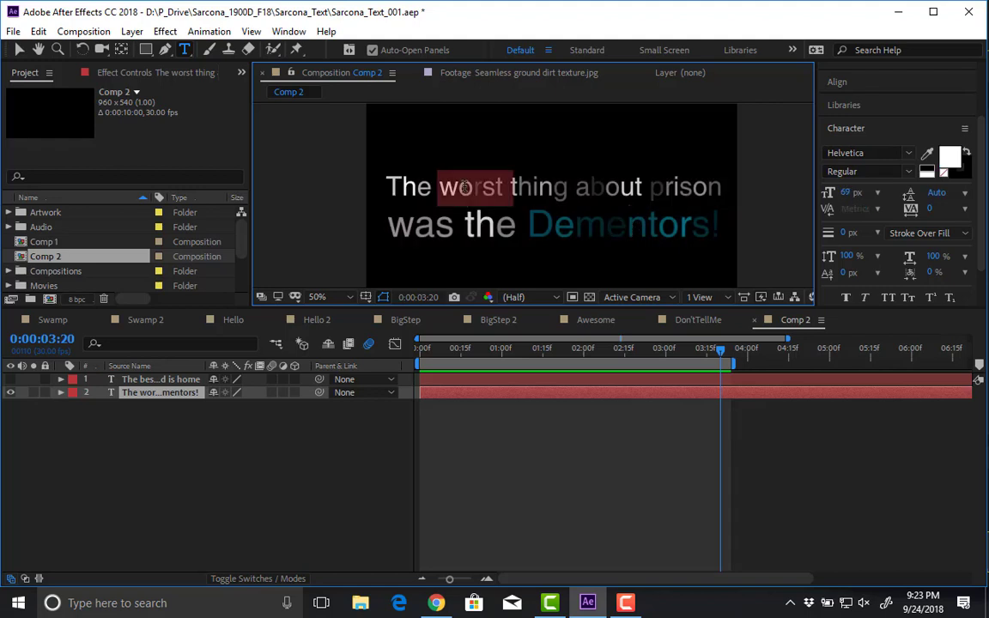
text(wor)
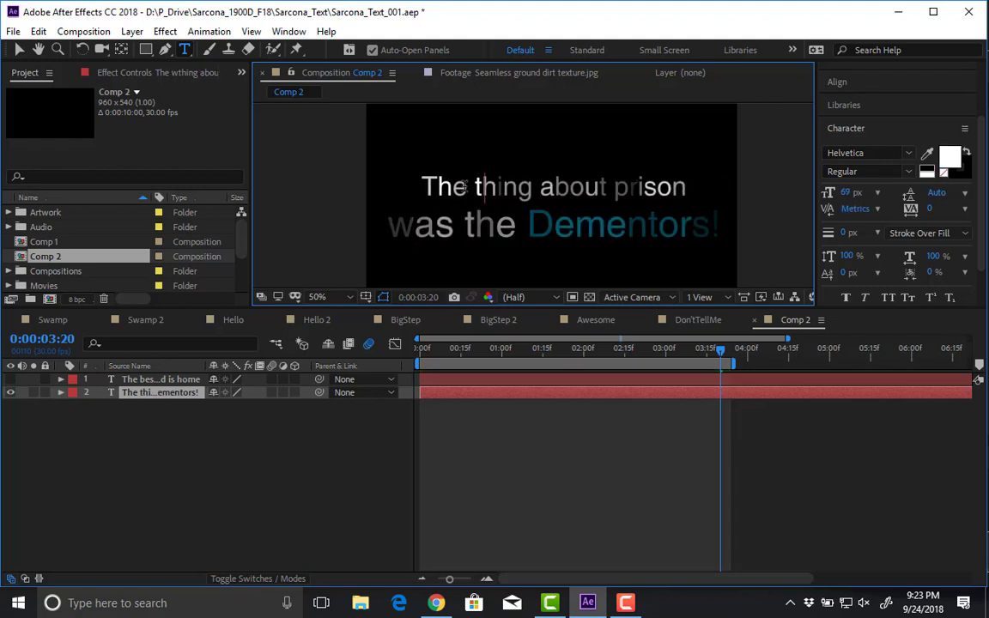
text(stest)
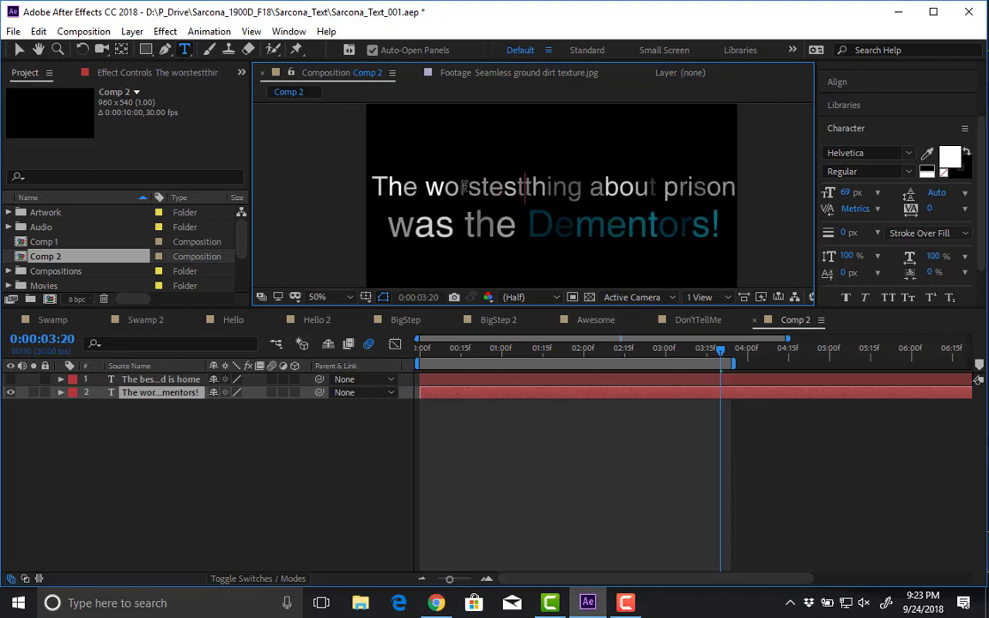
click(536, 503)
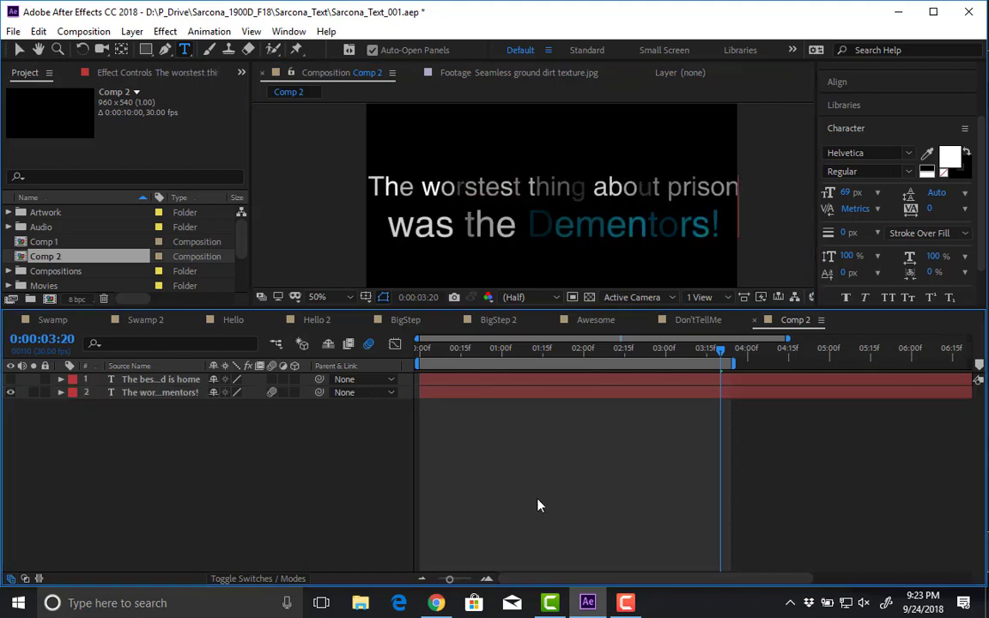
key(space)
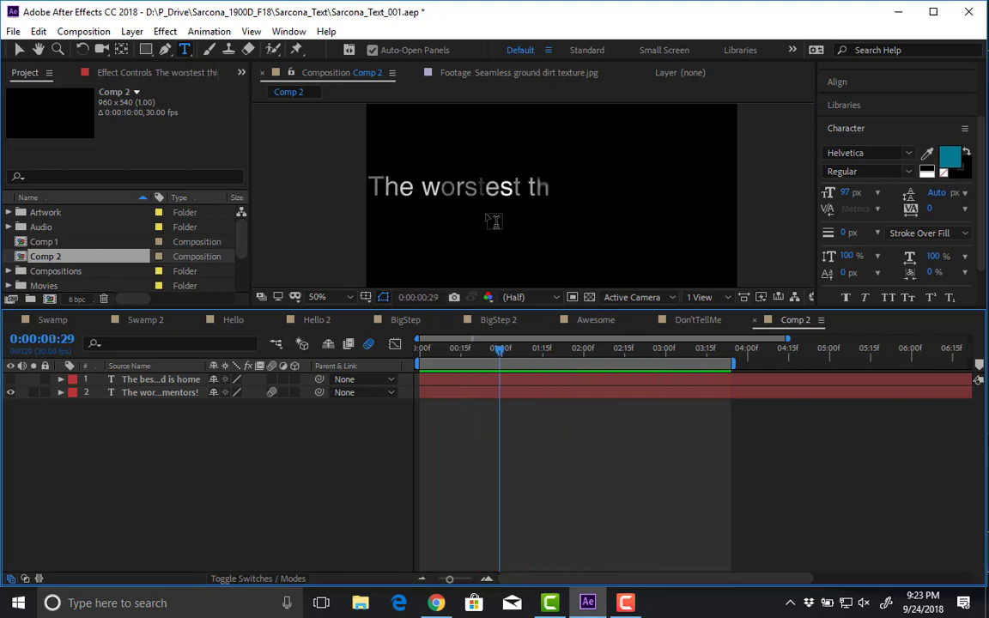
- Change the word "worstest" in the quote back to "worst"
double_click(471, 178)
text(worst)
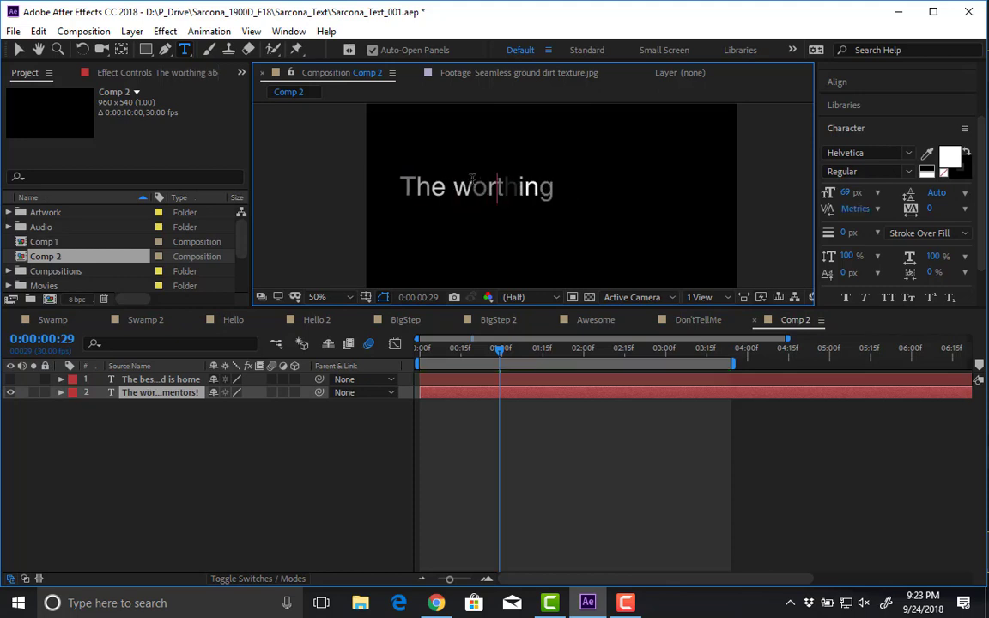
click(581, 430)
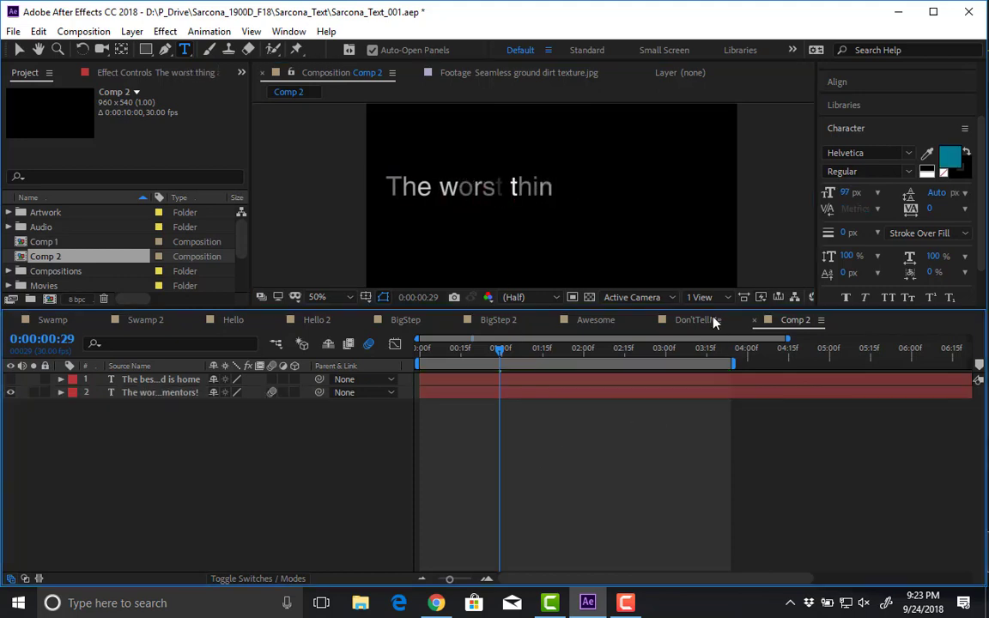
- Open the Awesome composition, enlarge its viewer to 50% magnification, and preview the finished text animation from the start
click(596, 322)
click(445, 350)
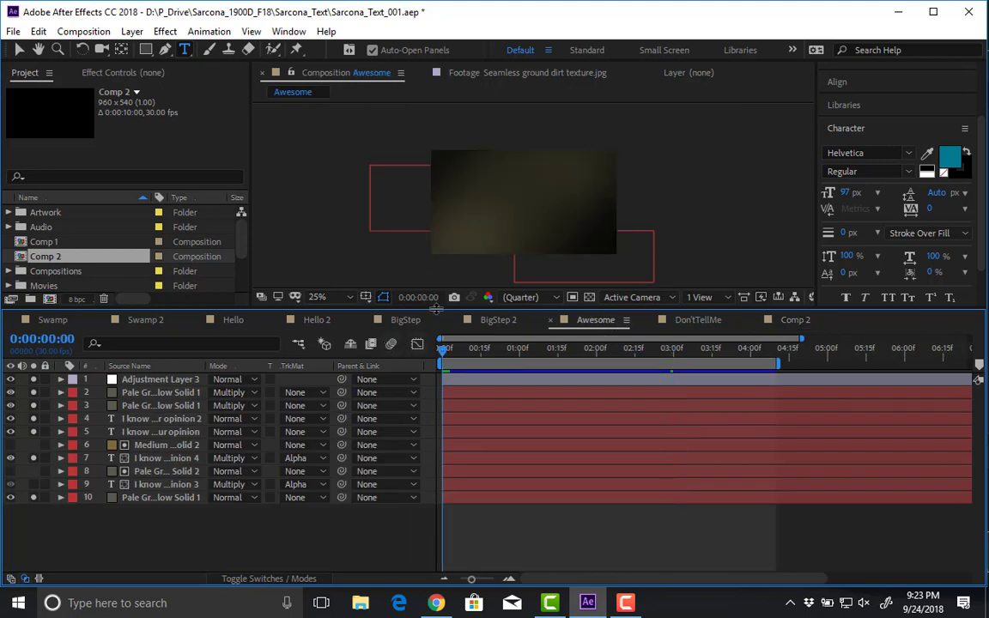
drag(437, 307, 436, 487)
scroll(452, 347, up, 2)
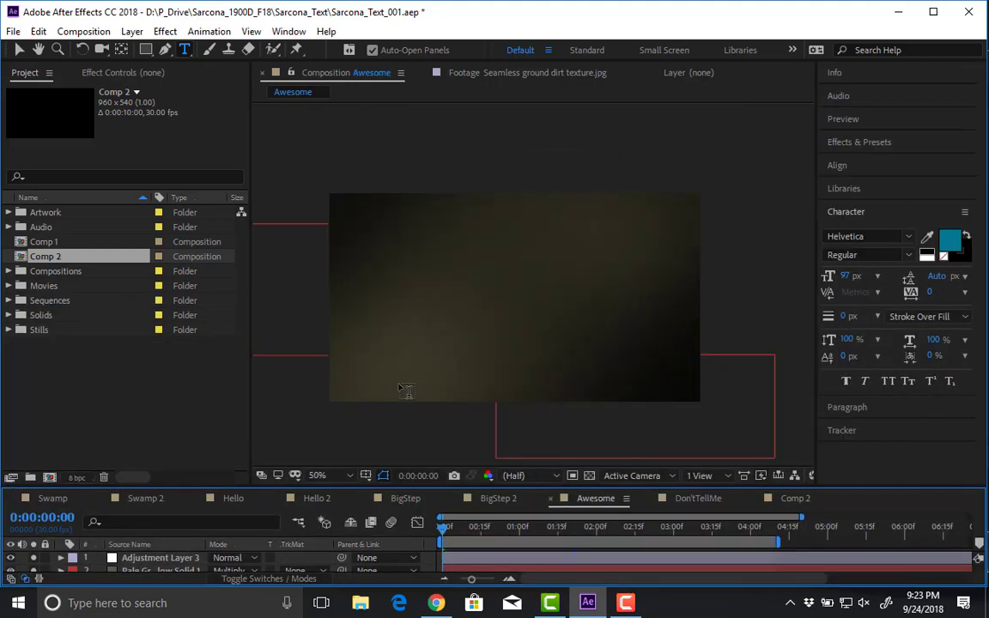
drag(403, 372, 455, 345)
key(space)
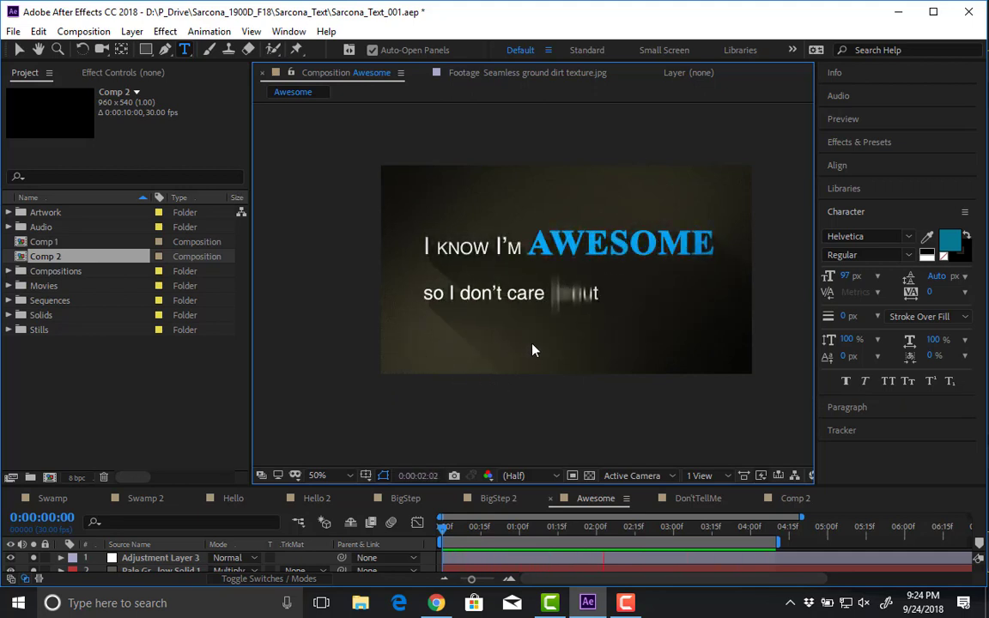
- Enlarge the timeline and solo text layer 4 of the Awesome composition so the other layers are hidden
drag(503, 483, 496, 210)
click(159, 371)
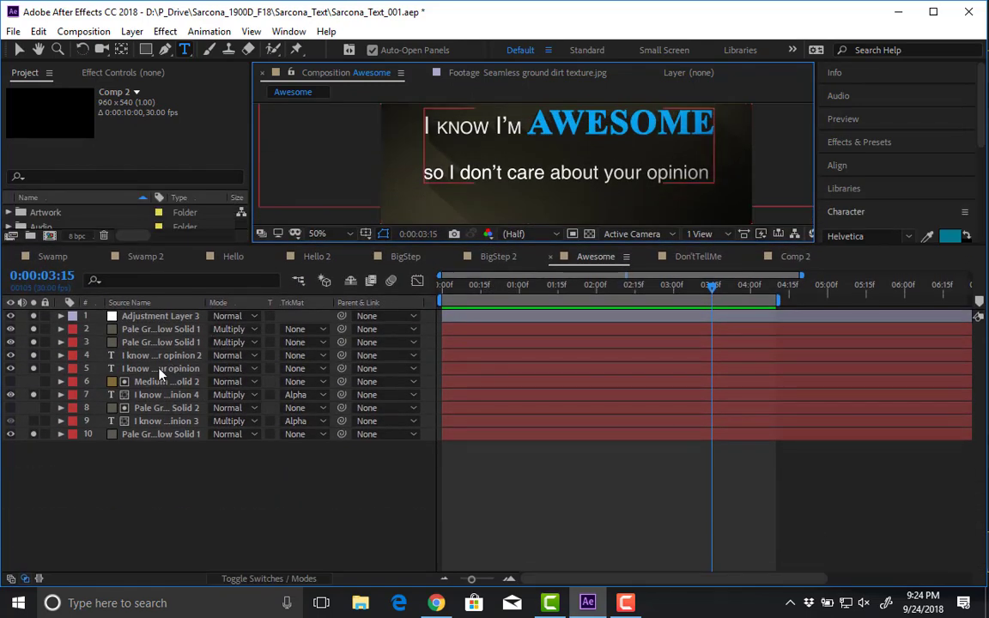
alt+click(34, 368)
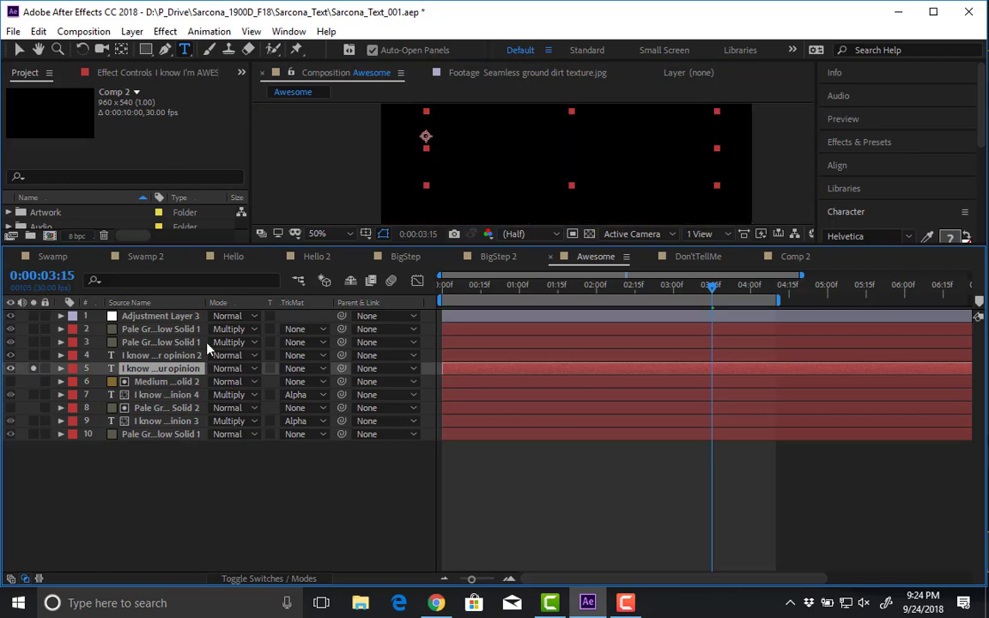
alt+click(33, 354)
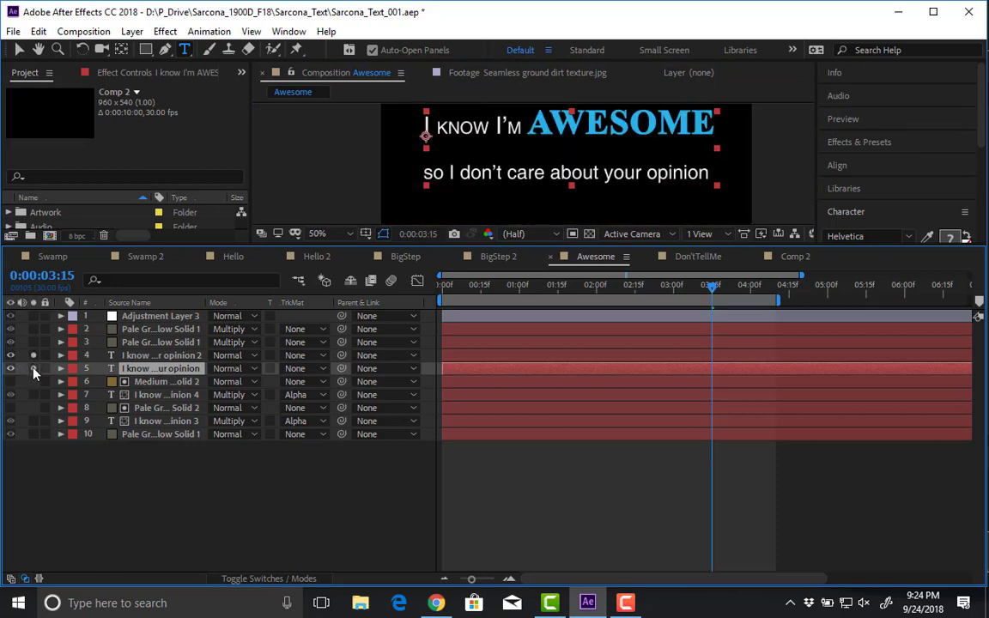
- Expand text layer 4's animators and examine Animator 1's Scale and Animator 2's keyframes, Wiggly selector, Scale and Blur
click(161, 355)
key(u)
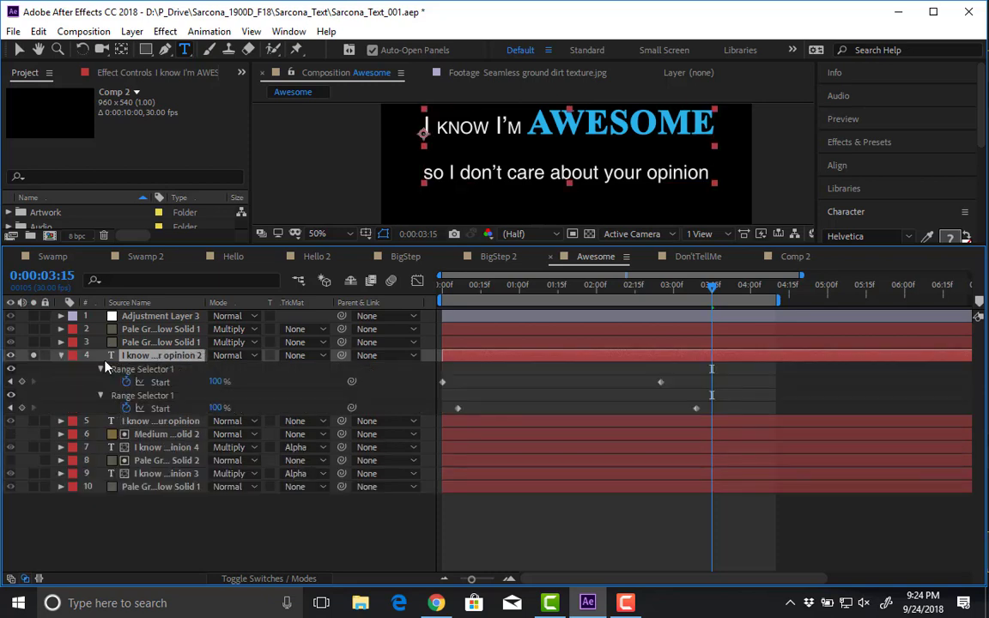
click(61, 355)
click(60, 354)
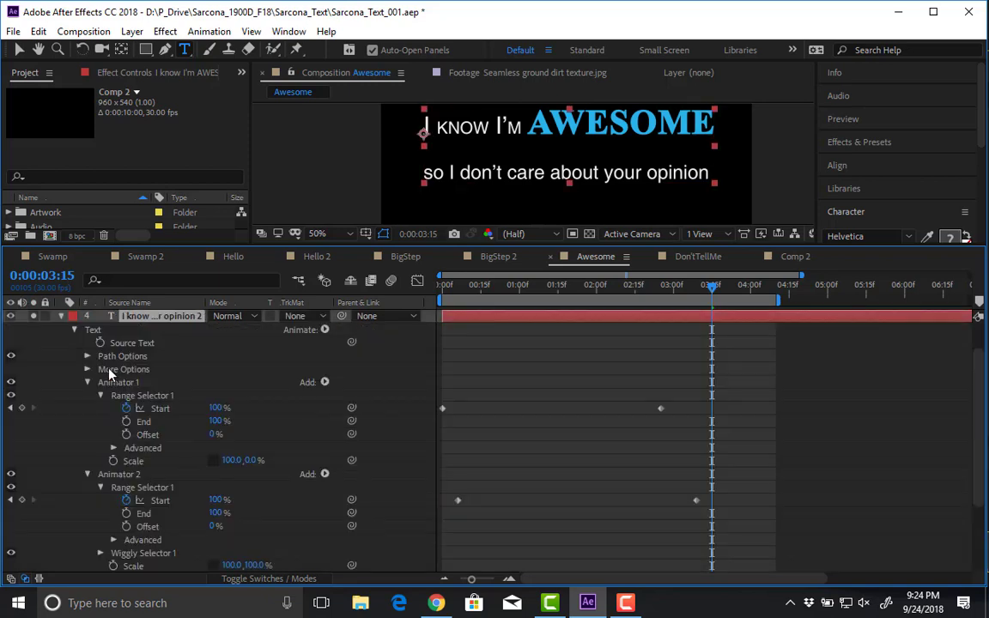
click(142, 461)
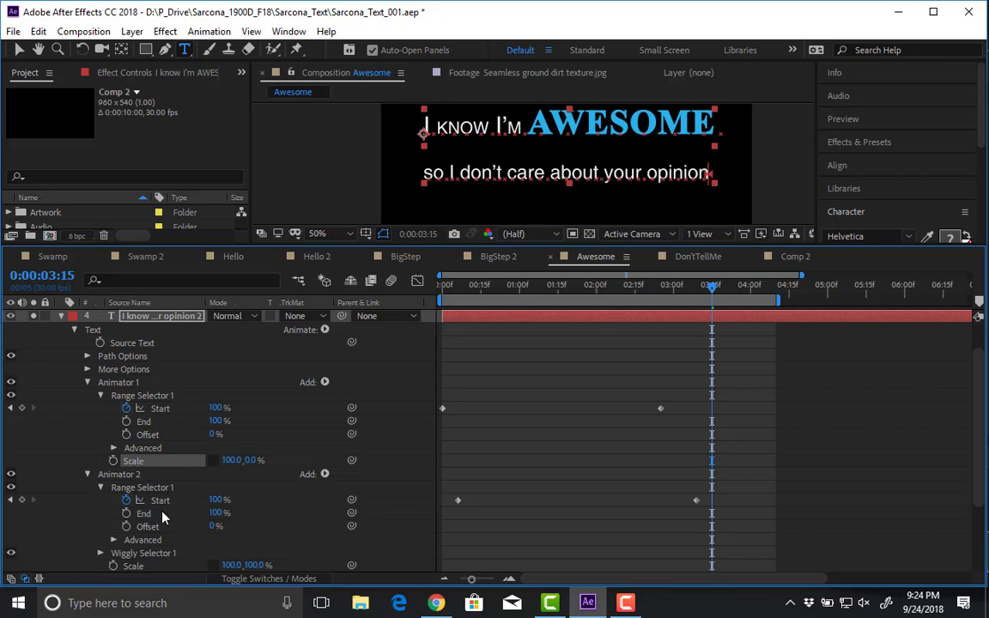
scroll(165, 522, down, 1)
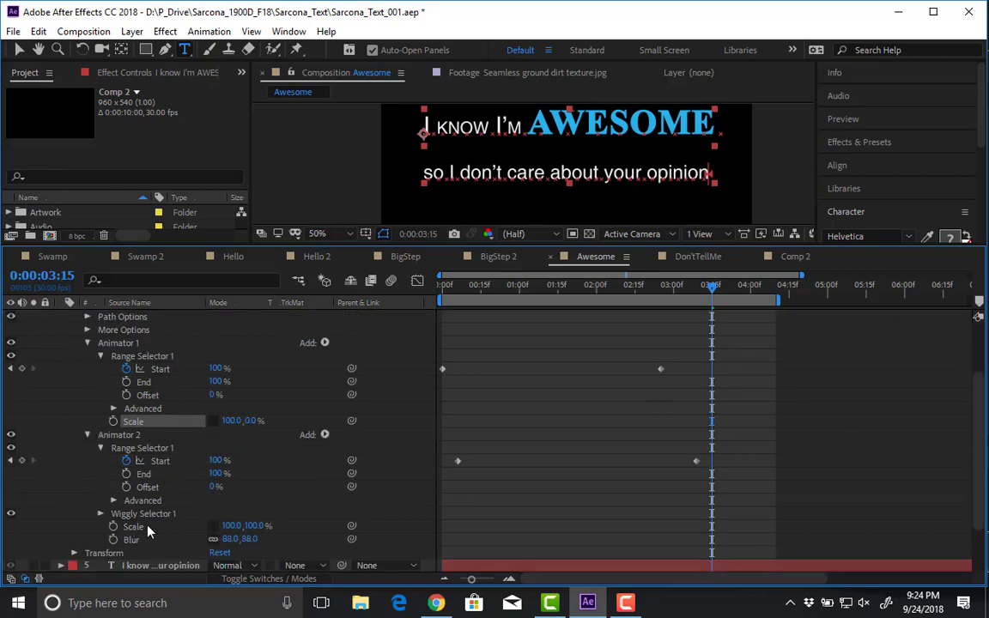
click(146, 539)
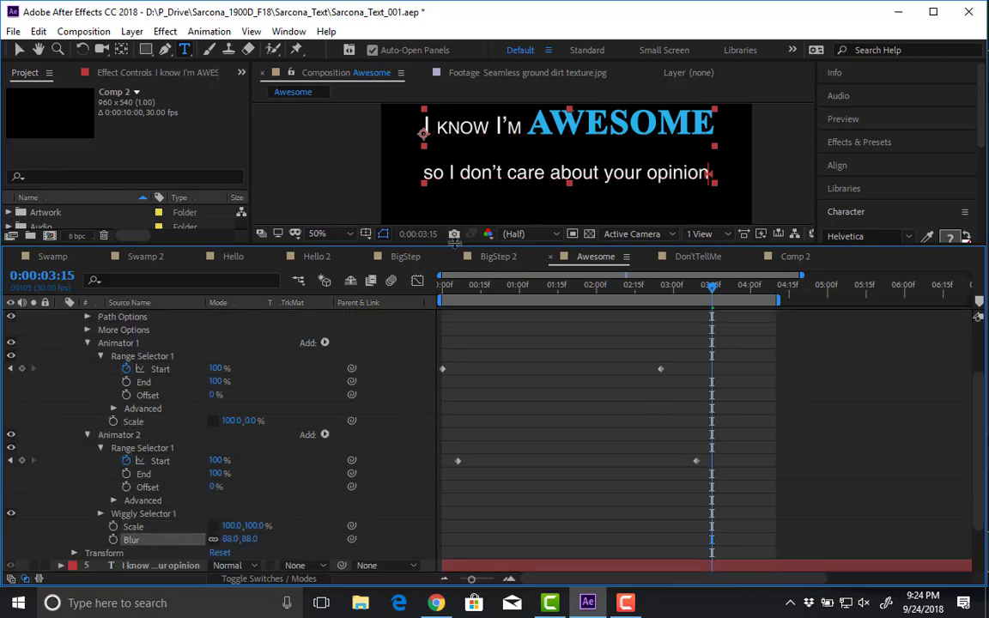
- Enlarge the Awesome viewer, switch off Animator 2 on text layer 4, and preview the animation from the start
drag(455, 244, 446, 340)
drag(498, 381, 386, 341)
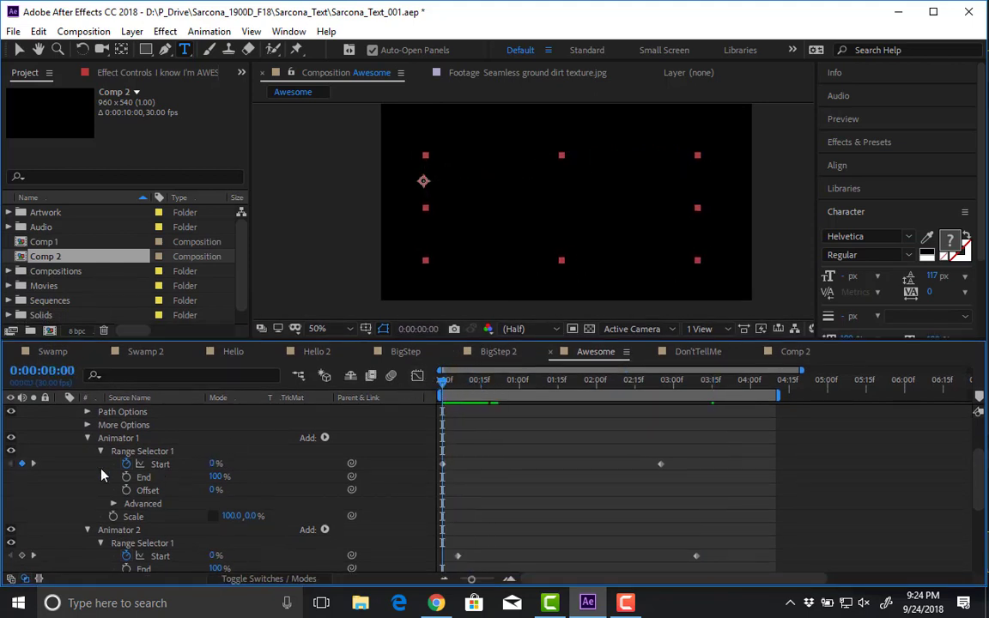
scroll(17, 486, down, 2)
key(space)
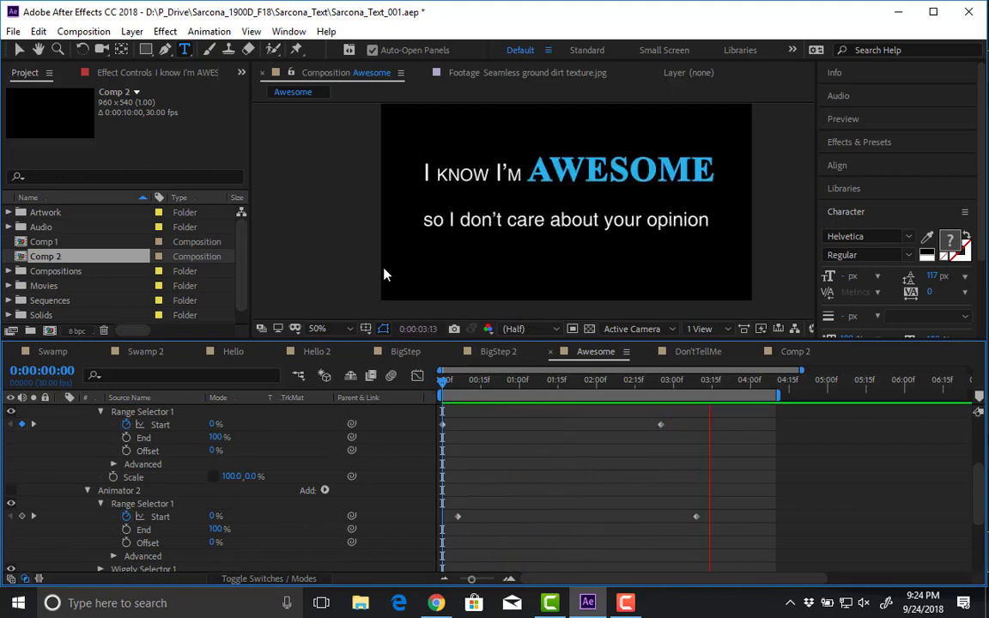
key(space)
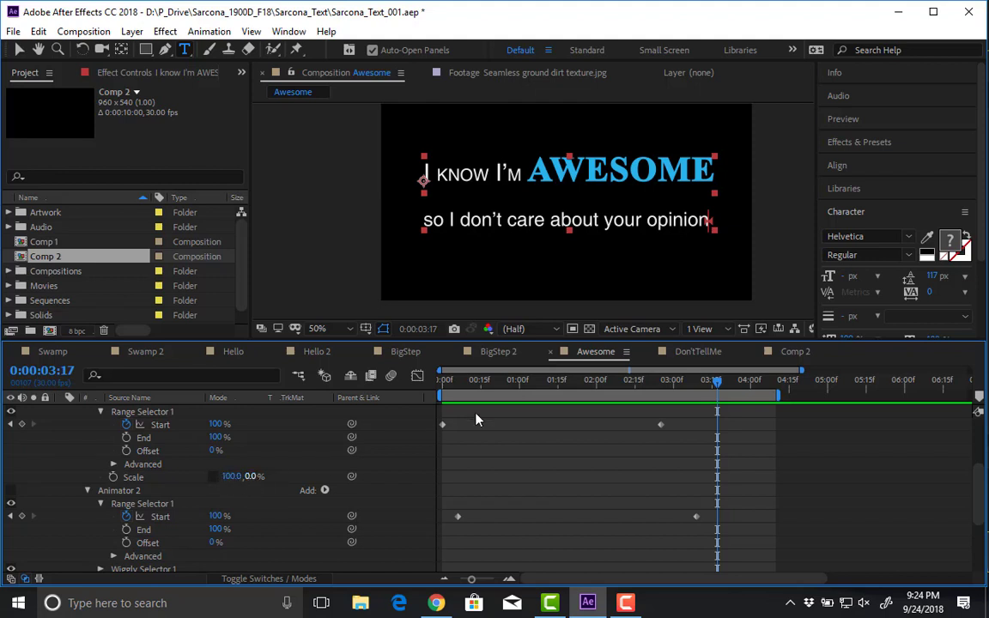
- Magnify the word AWESOME to 200% at 0:00:01:00 and switch Animator 2 back on to compare its effect
scroll(577, 159, up, 4)
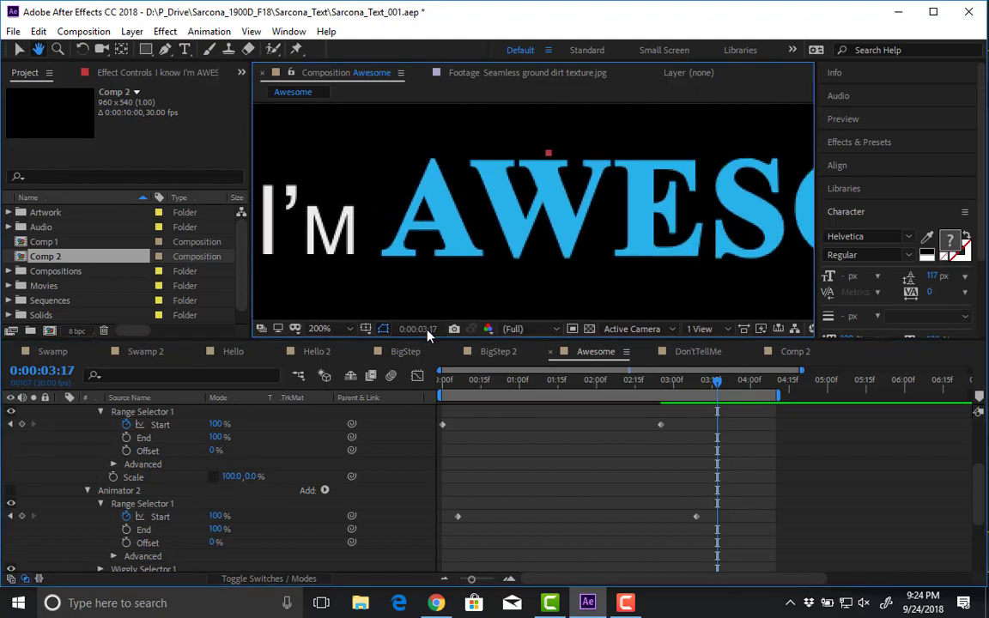
key(ctrl+t)
drag(442, 386, 519, 401)
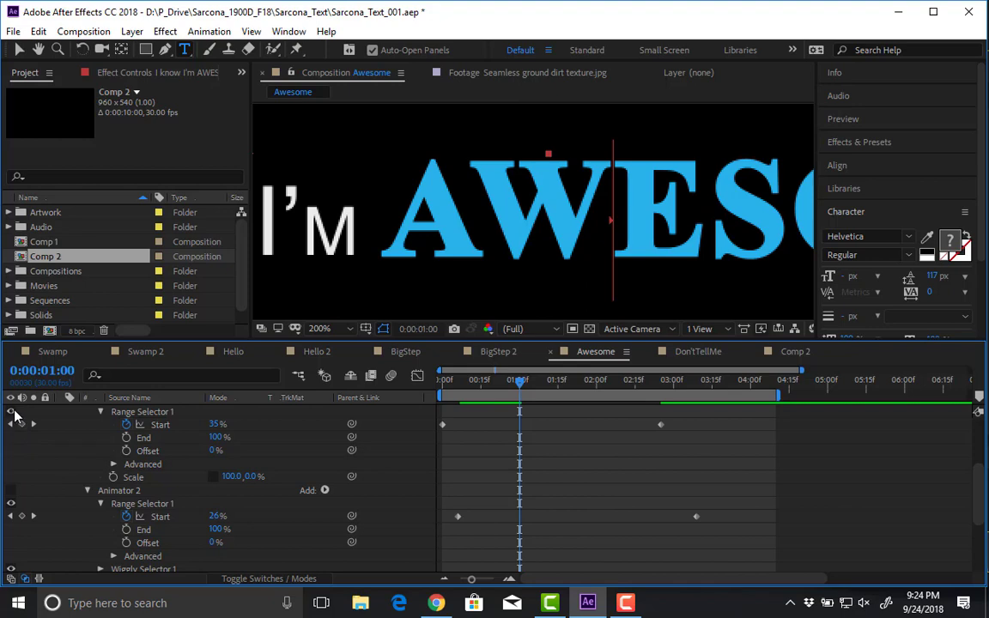
scroll(13, 429, up, 2)
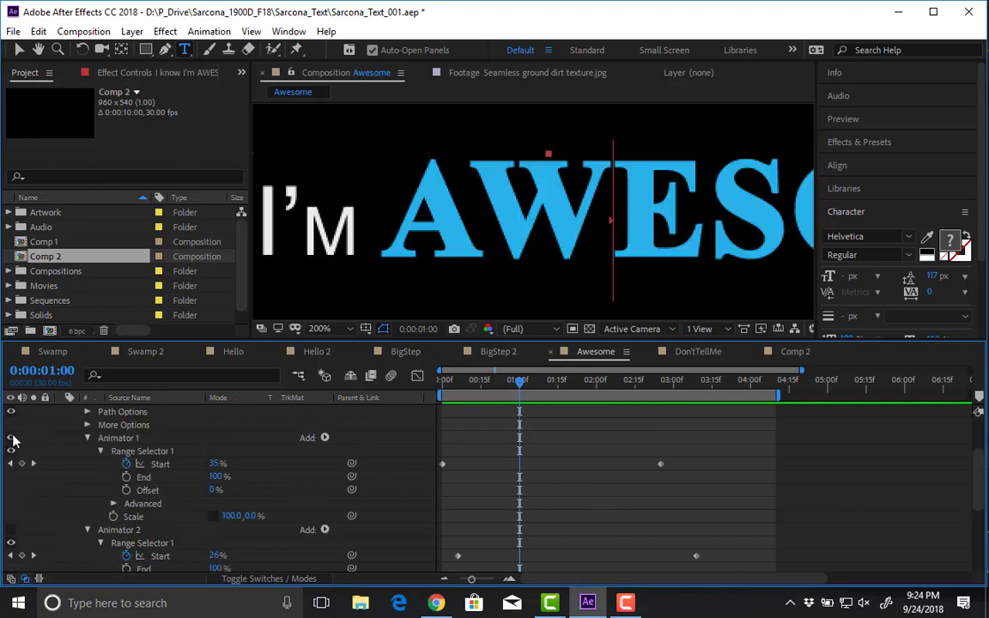
scroll(25, 492, down, 2)
click(11, 491)
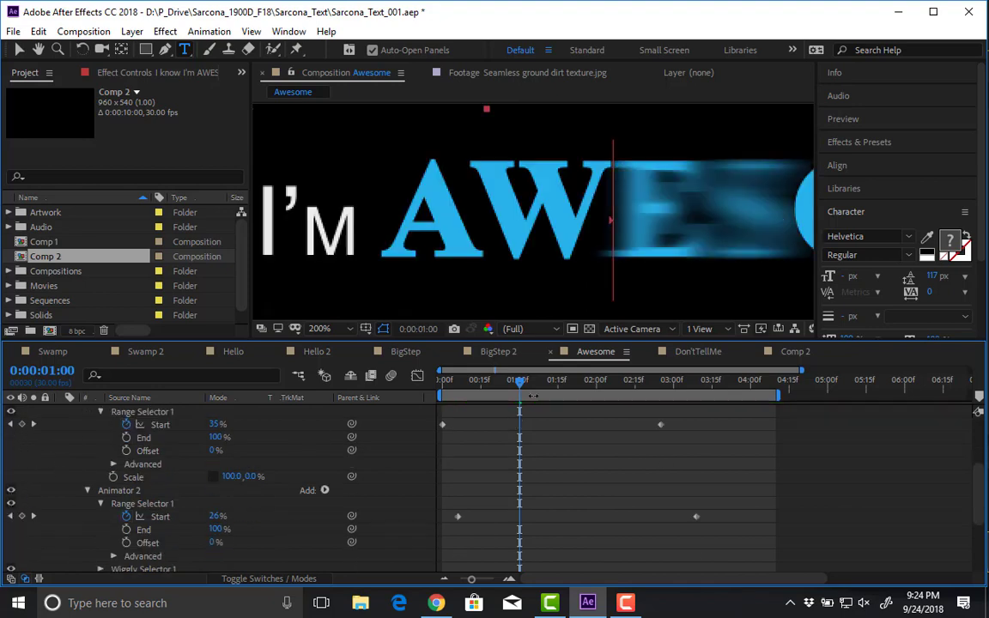
- Return to the first frame, restore the viewer to 50% magnification, and preview the full Awesome animation with both animators on
drag(525, 388, 437, 386)
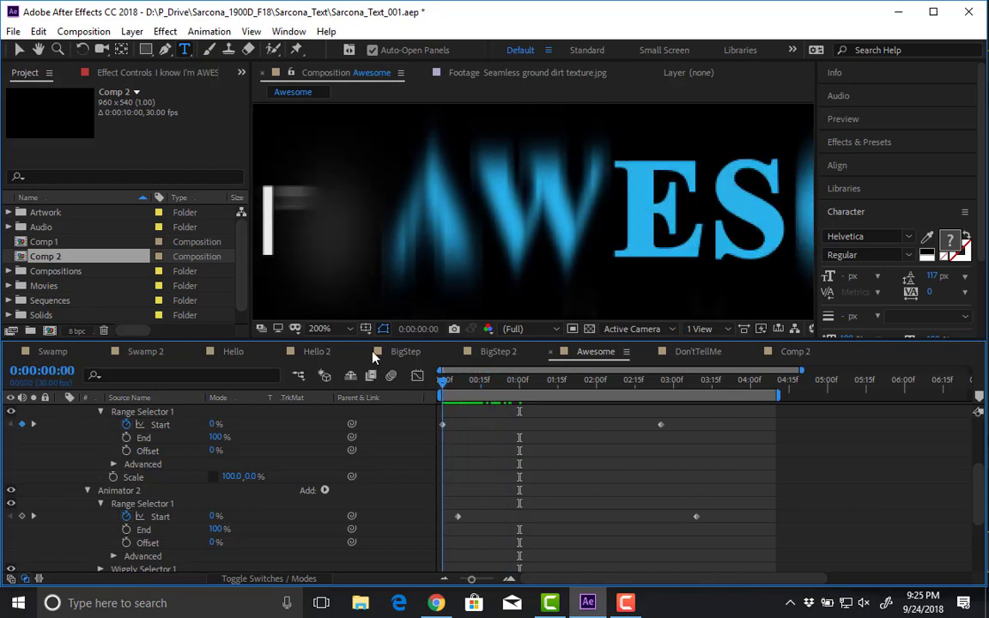
key(comma)
key(comma)
key(v)
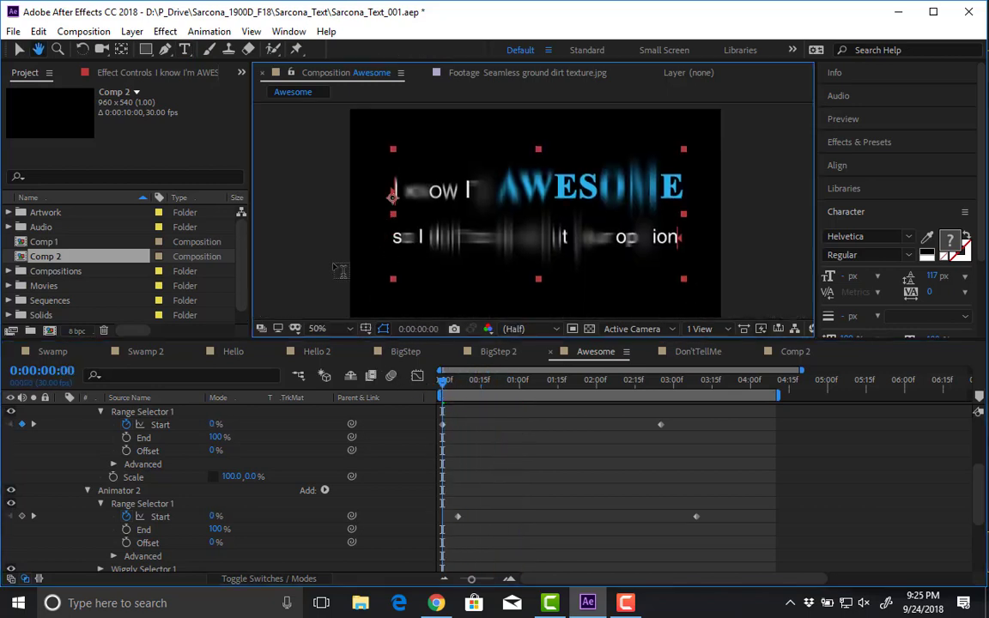
key(space)
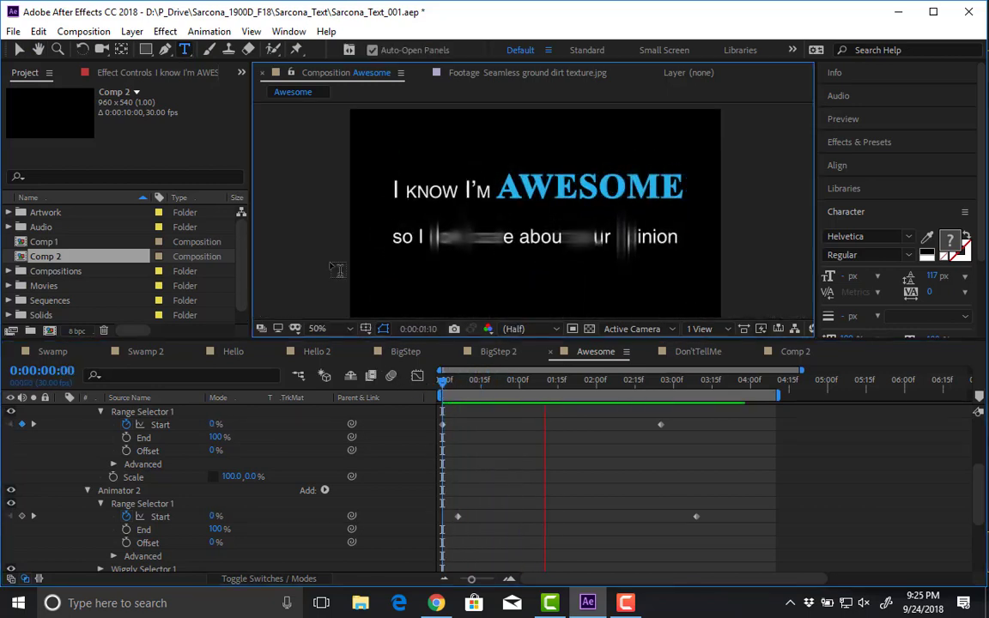
key(ctrl+t)
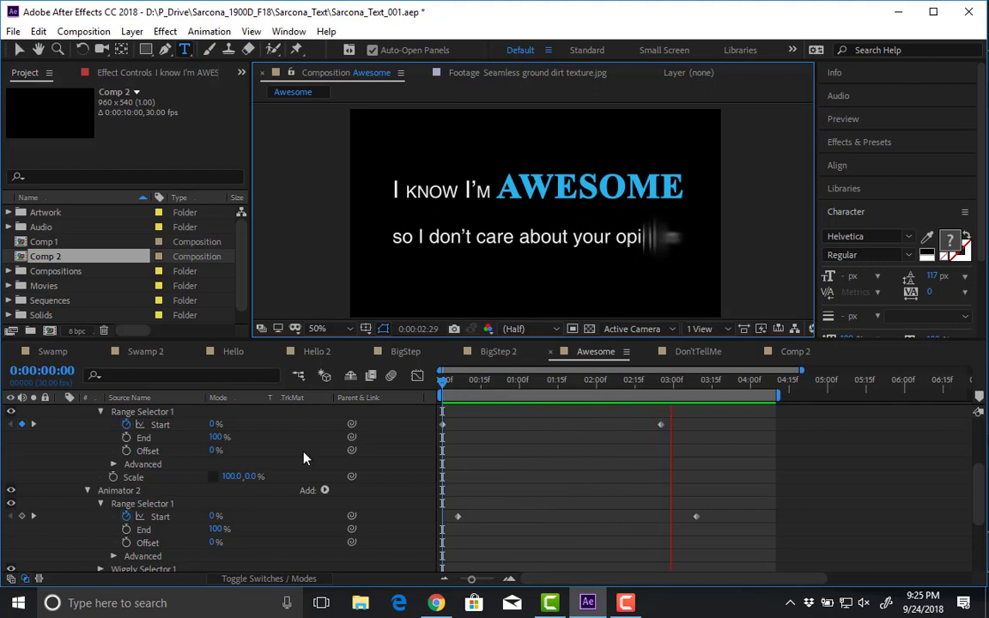
scroll(301, 489, down, 2)
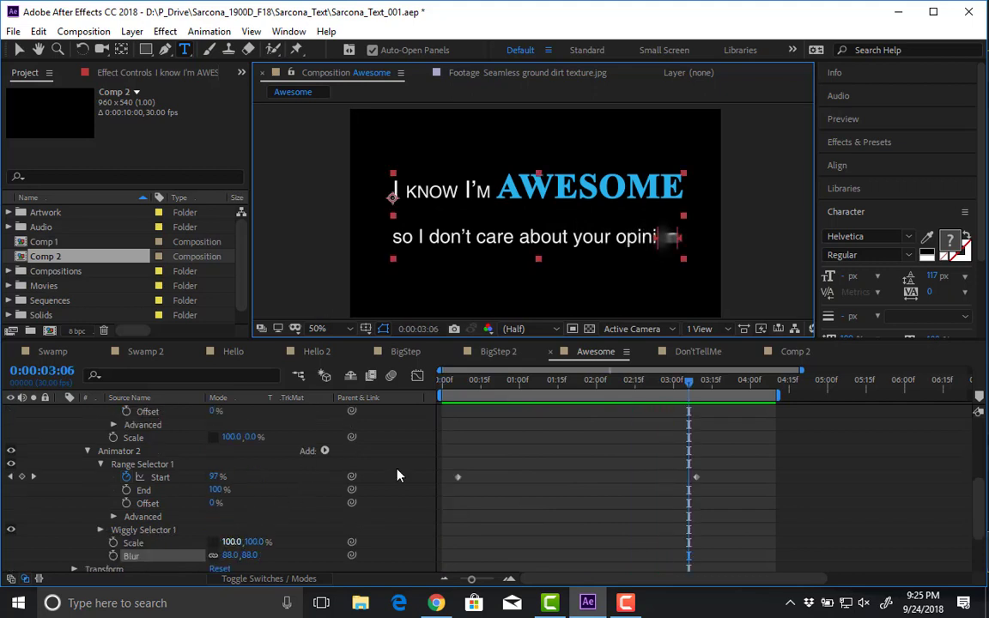
- Delete the Scale property from Animator 2 of text layer 4 and preview the animation from the start
key(space)
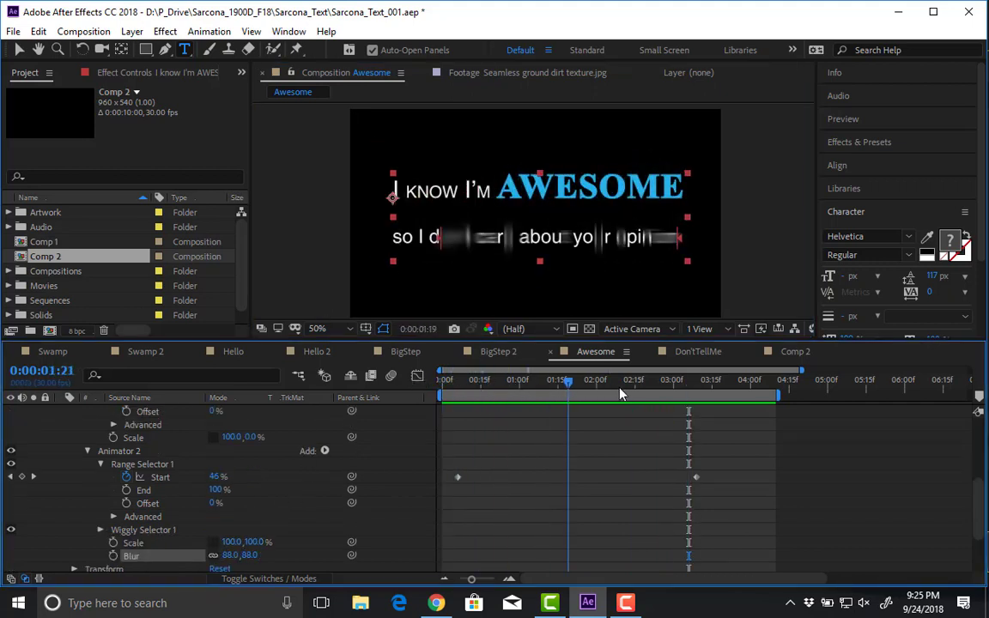
key(space)
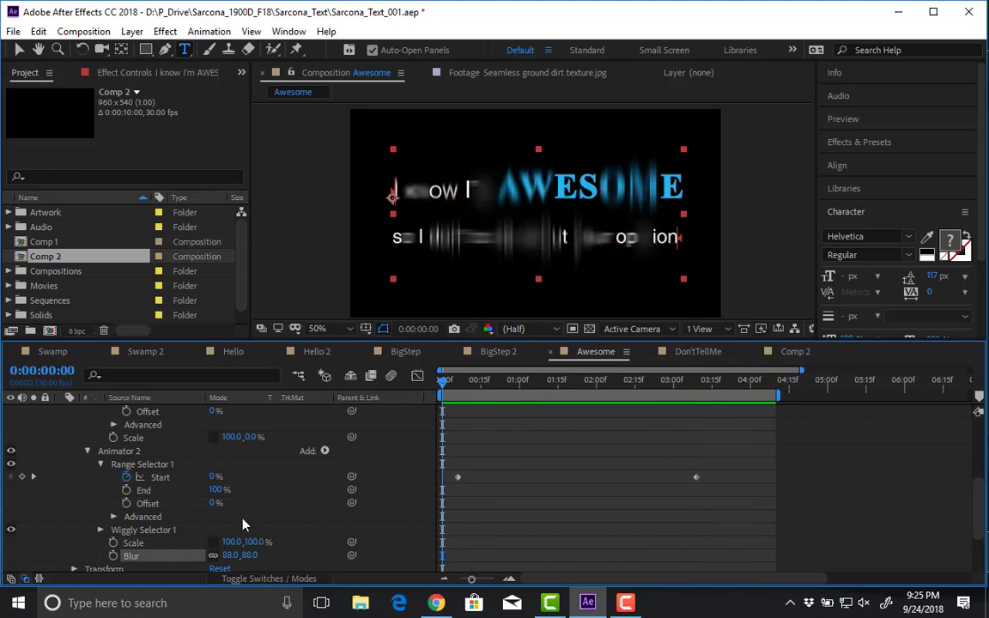
key(Delete)
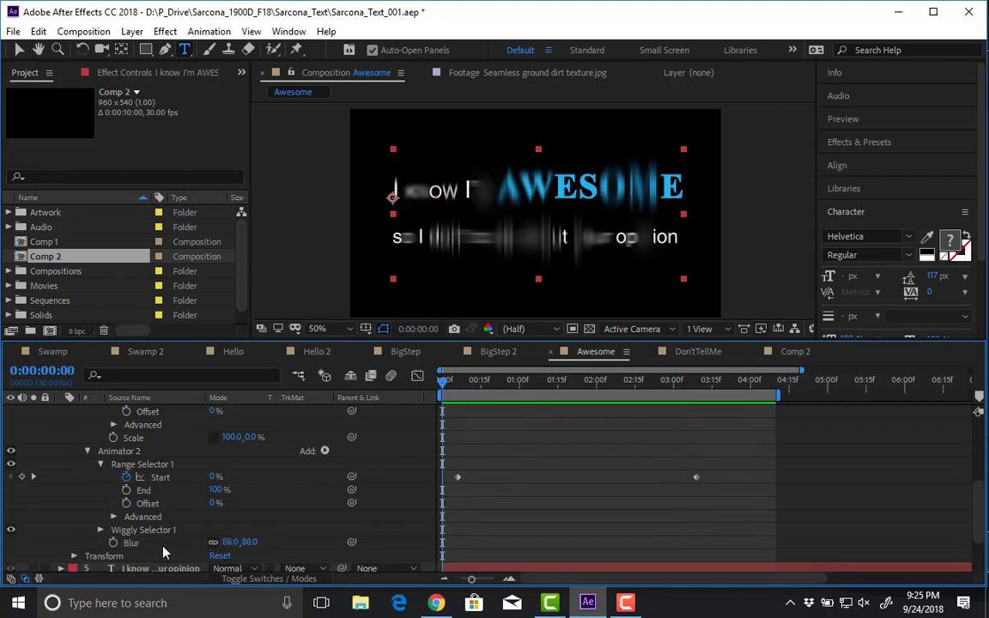
key(space)
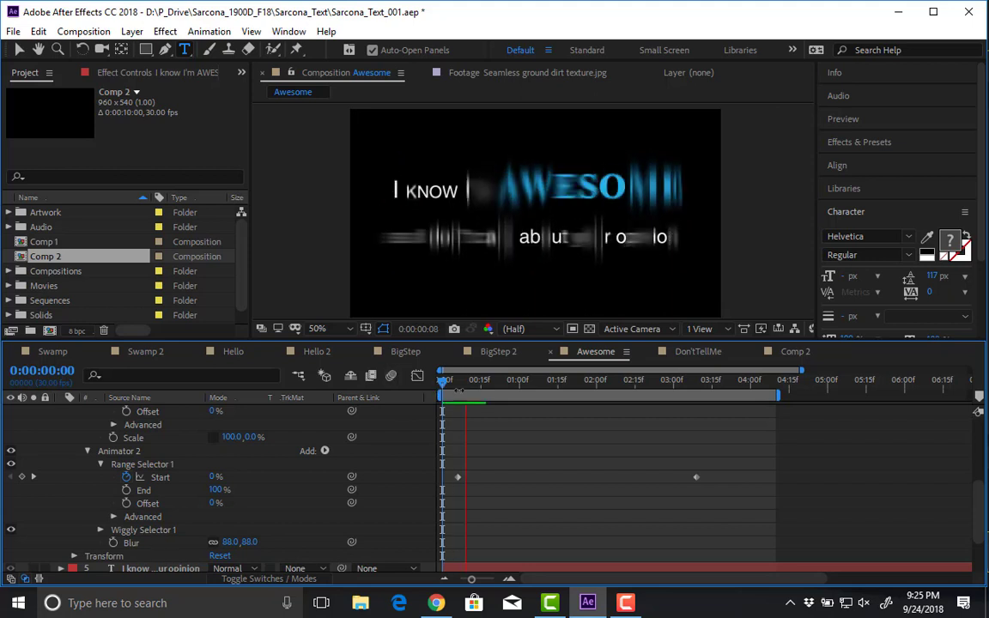
- Open Comp 2 and add a Blur animator with a blur of 63 to text layer 2
click(798, 351)
click(150, 425)
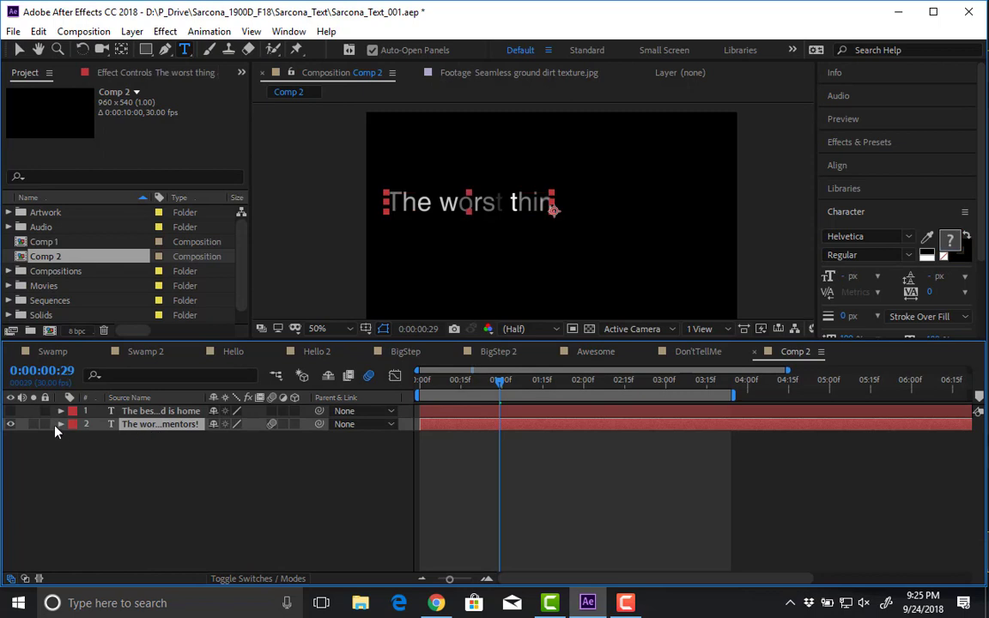
click(61, 424)
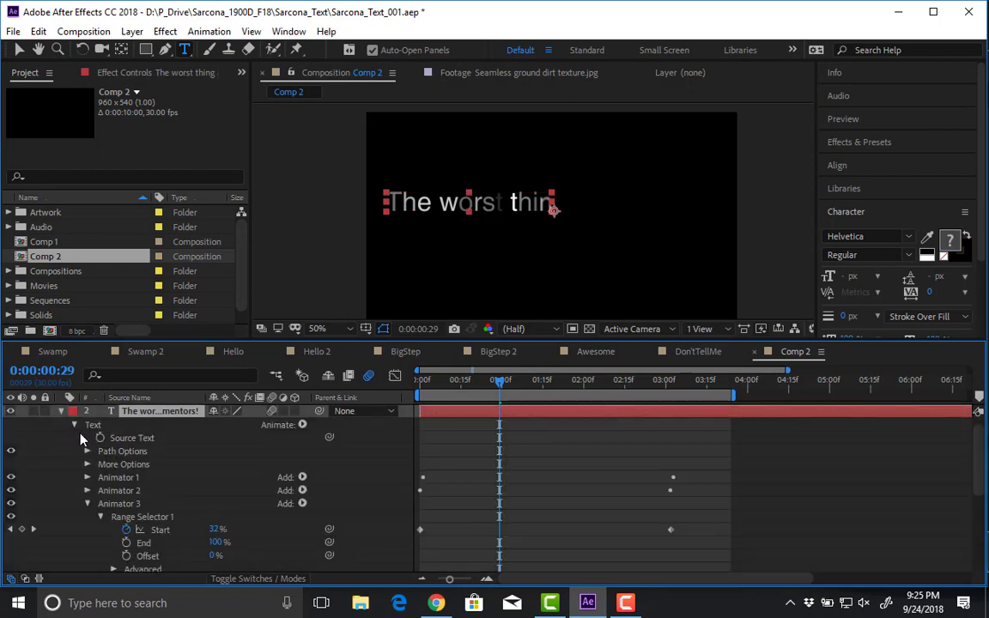
click(302, 425)
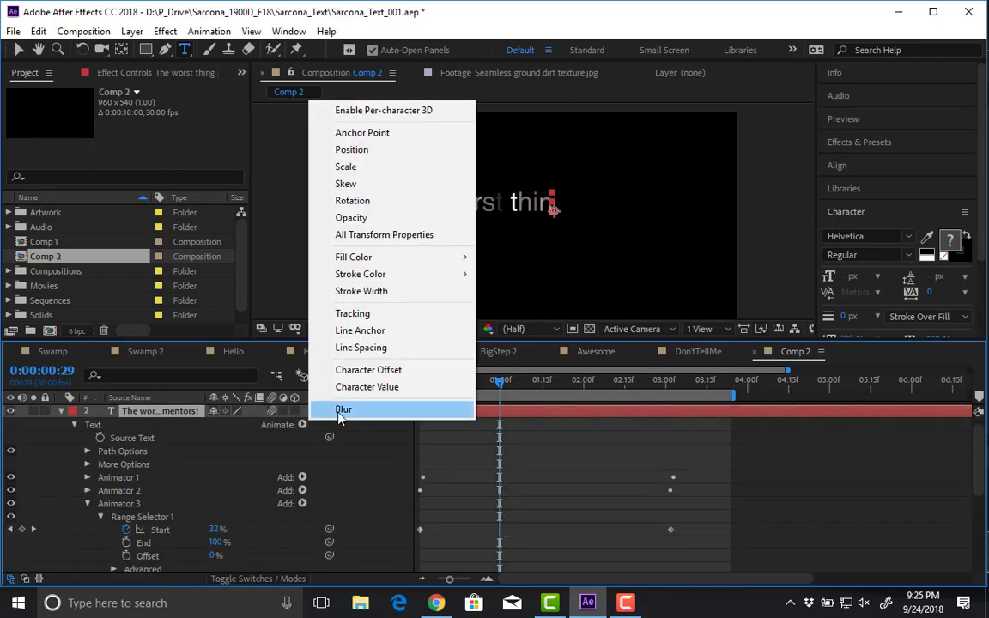
click(342, 409)
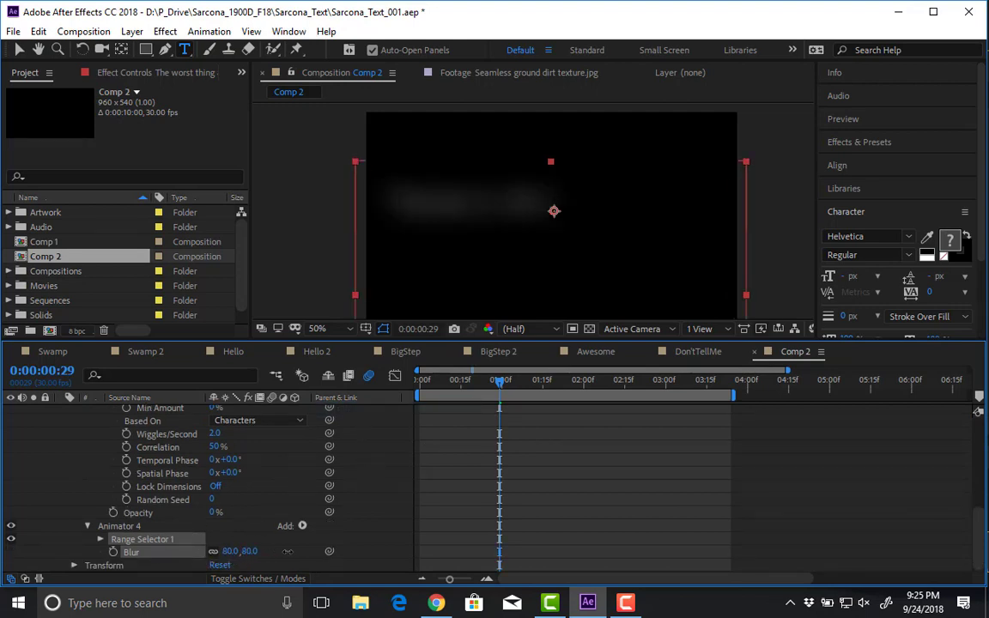
- Keyframe the Start of Animator 4's Range Selector 1 from 0% at the first frame to 100% at 0:00:02:02
click(100, 539)
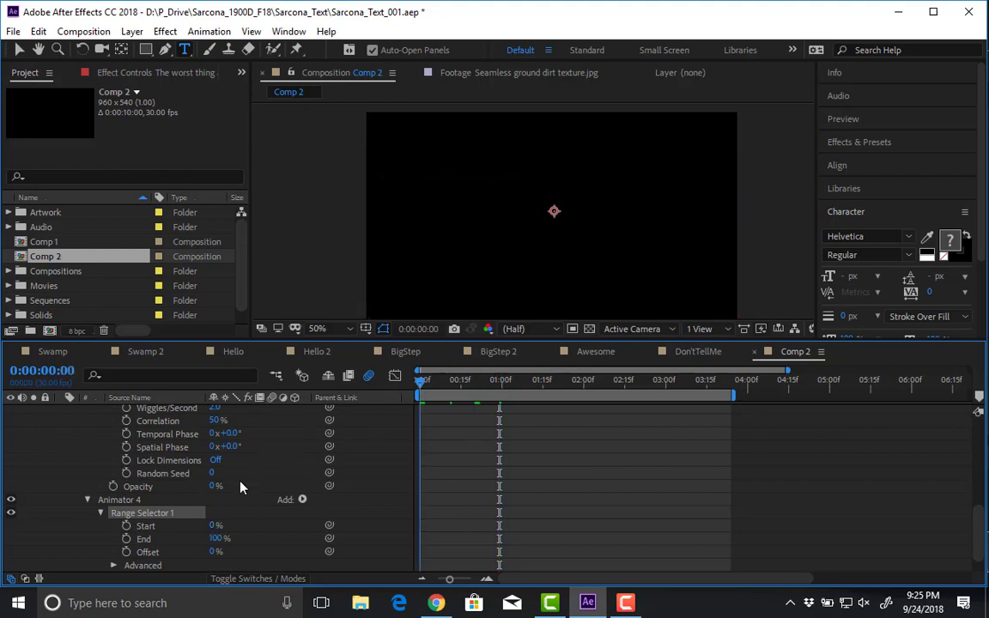
key(Home)
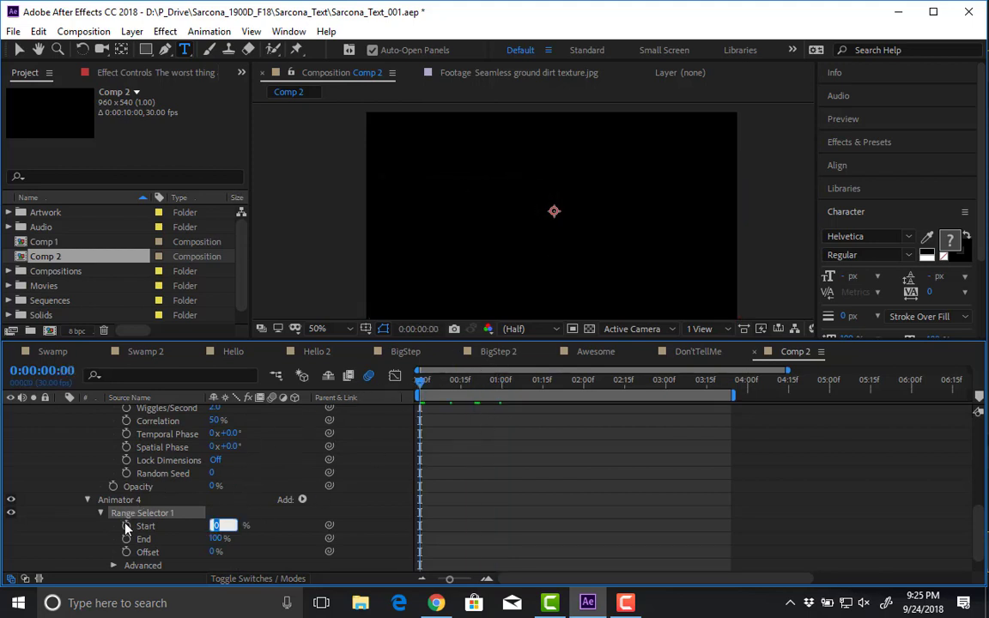
click(126, 525)
click(588, 381)
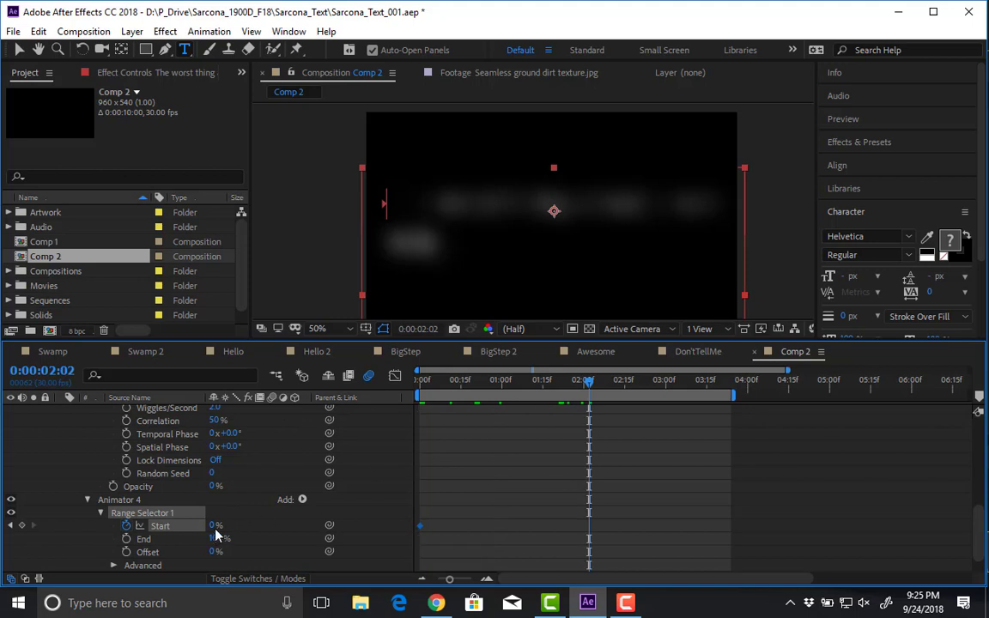
drag(247, 524, 396, 516)
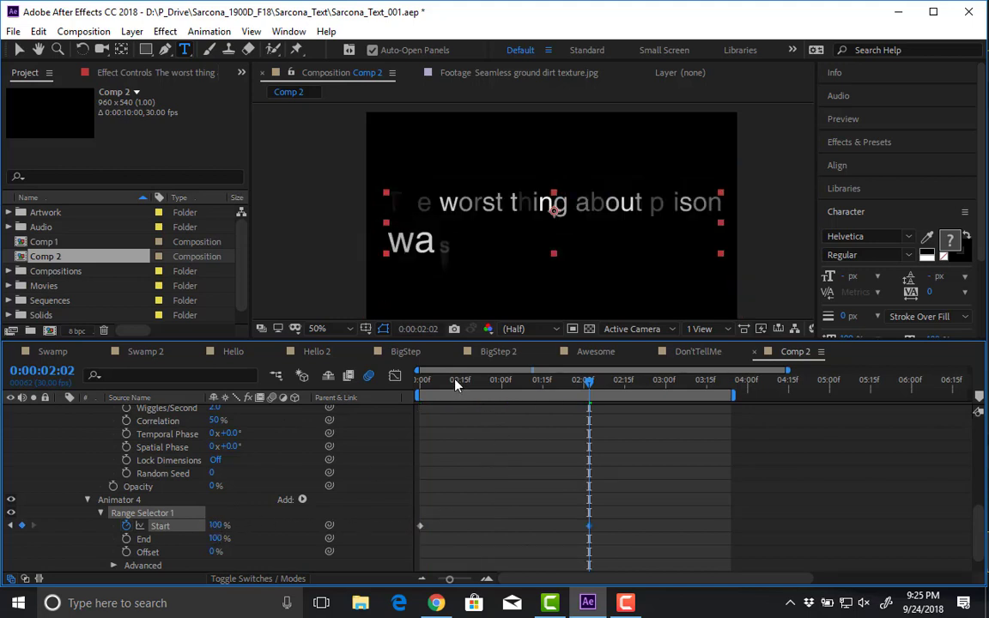
- Preview Comp 2 and delay Animator 4's two Start keyframes to about 0.6 and 3.1 seconds
key(Home)
key(space)
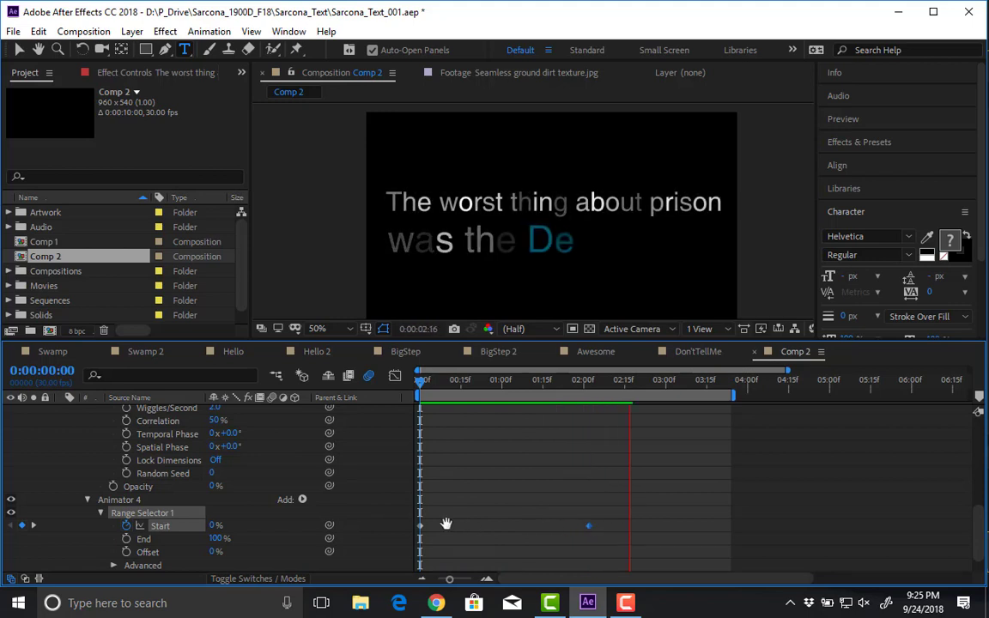
drag(419, 524, 463, 526)
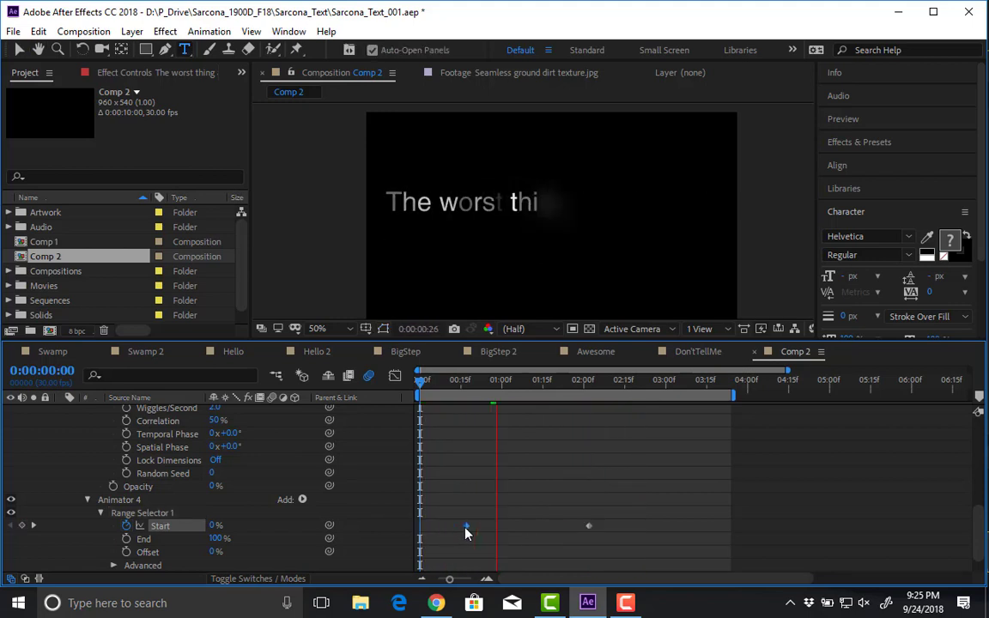
drag(589, 526, 645, 529)
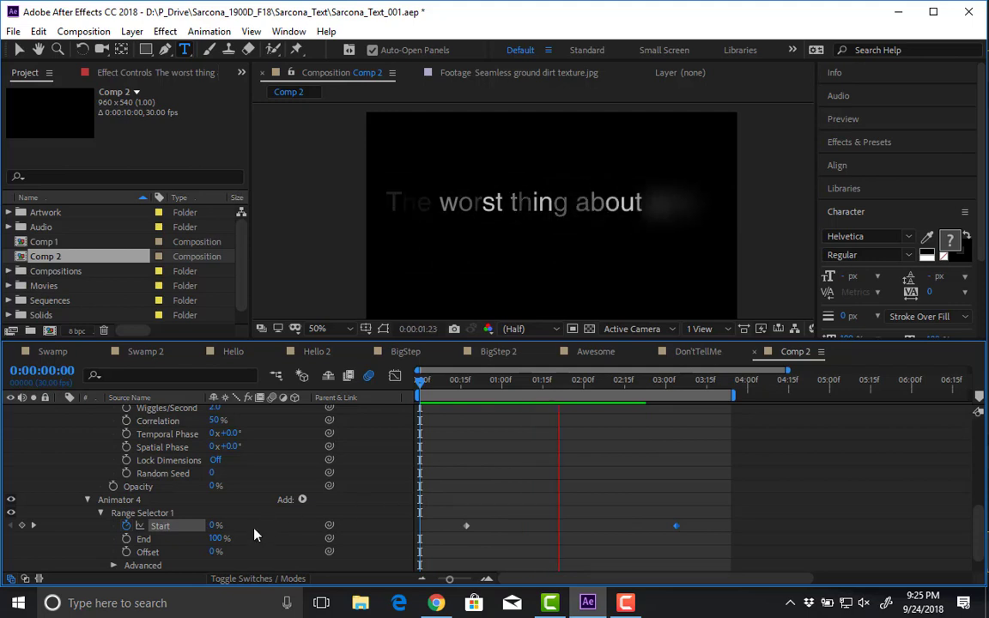
- Unlink the Blur dimensions of Animator 4 and raise only the vertical blur to about 143
scroll(260, 532, down, 2)
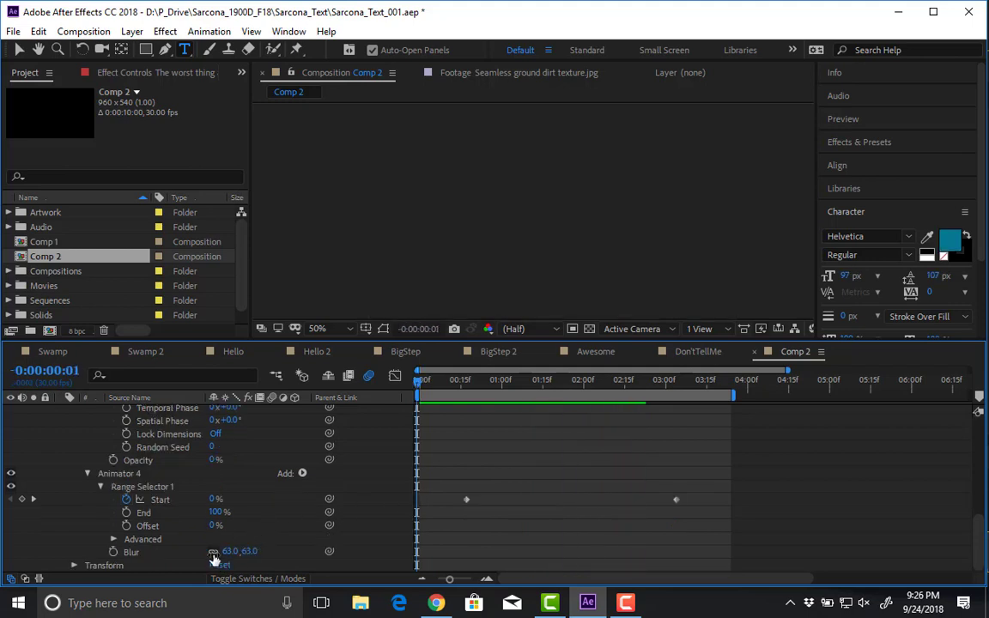
scroll(214, 551, up, 3)
scroll(219, 556, down, 3)
drag(253, 550, 400, 540)
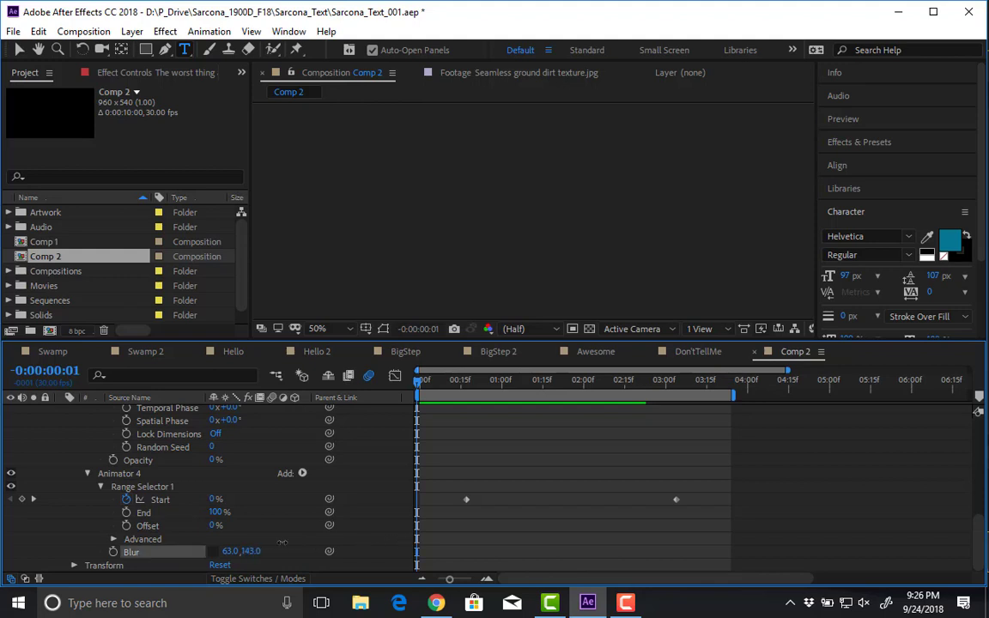
- Set the Blur of Animator 4 in Comp 2 to 153, 26 and preview the text animation
drag(244, 550, 228, 558)
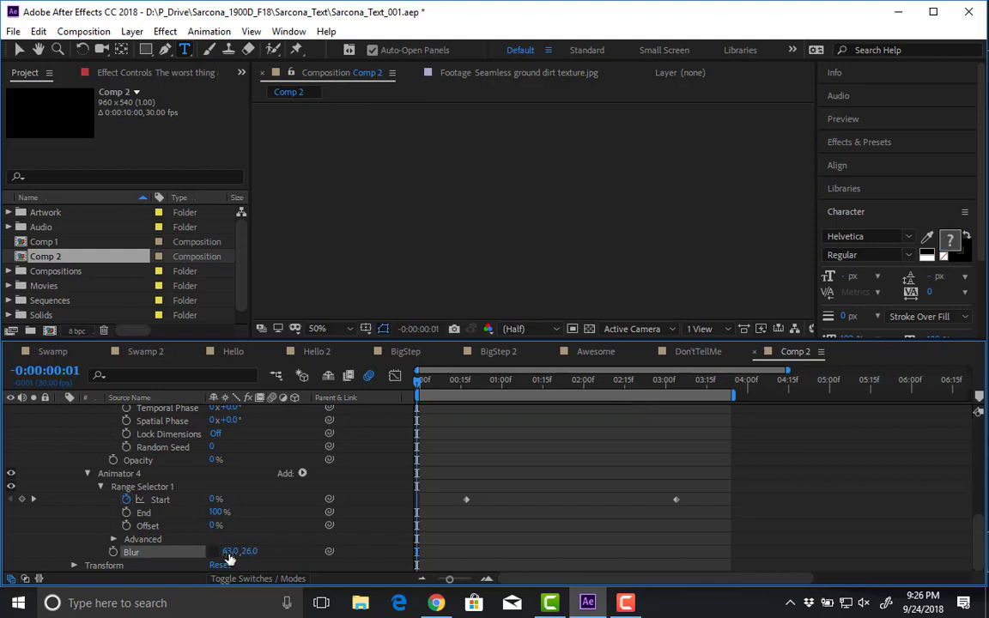
click(445, 394)
key(space)
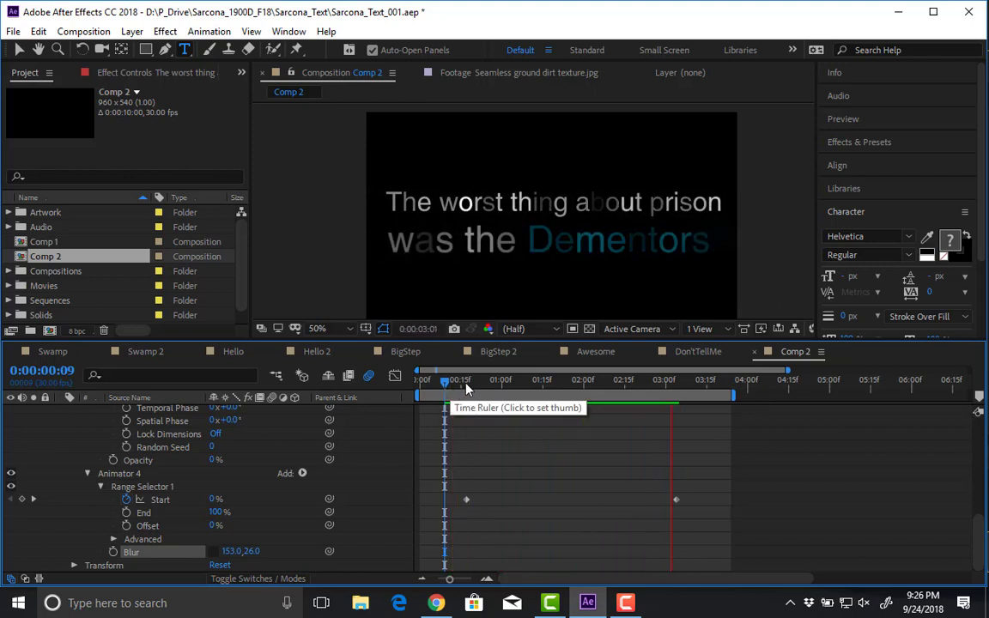
- In the Awesome composition, enable Animator 1 on the layer 4 text and preview the animation from the start
click(596, 351)
key(Home)
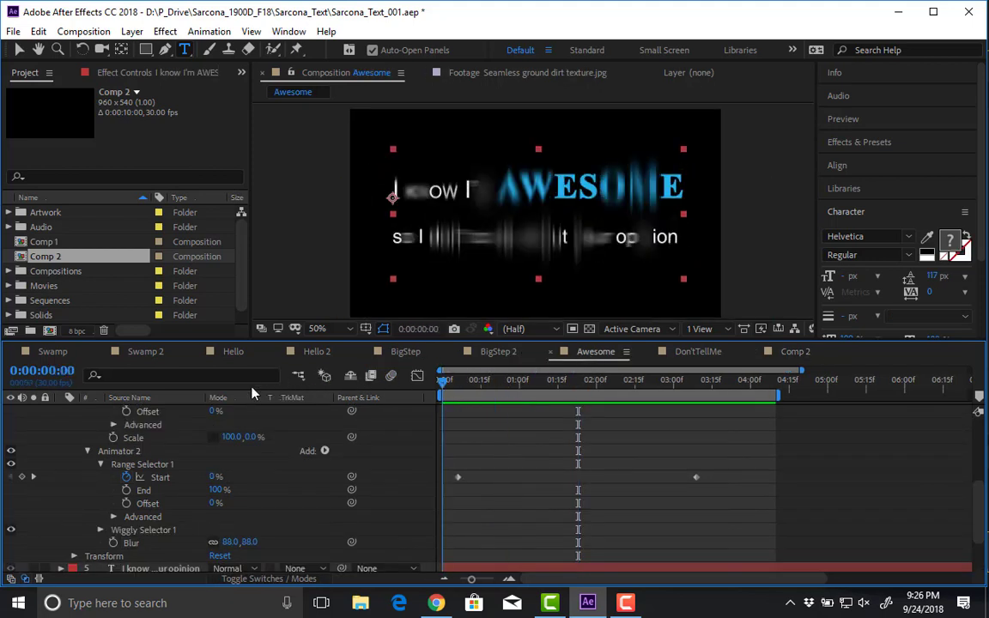
scroll(13, 496, up, 3)
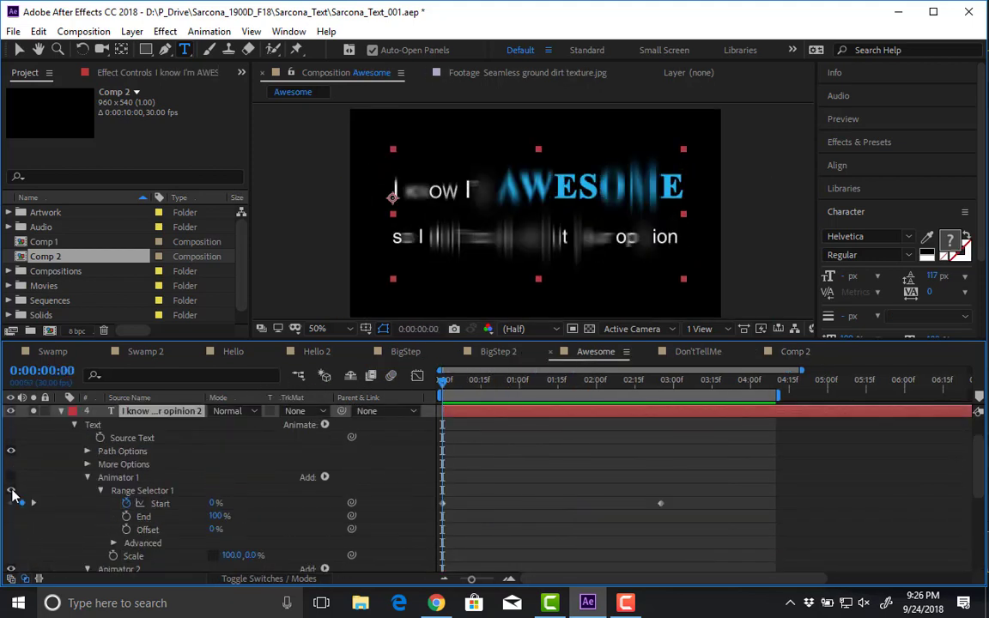
key(space)
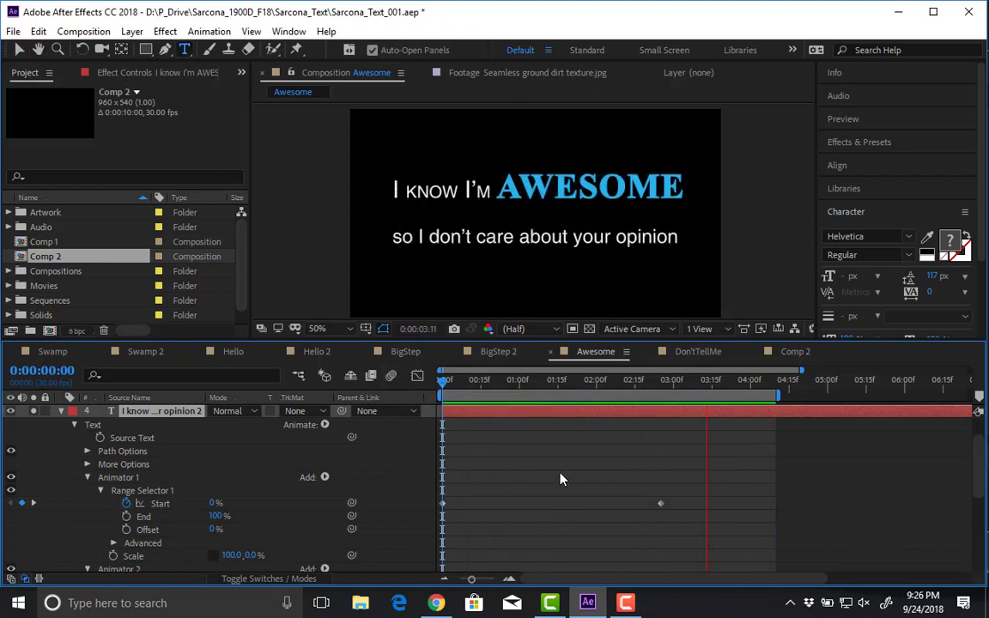
key(space)
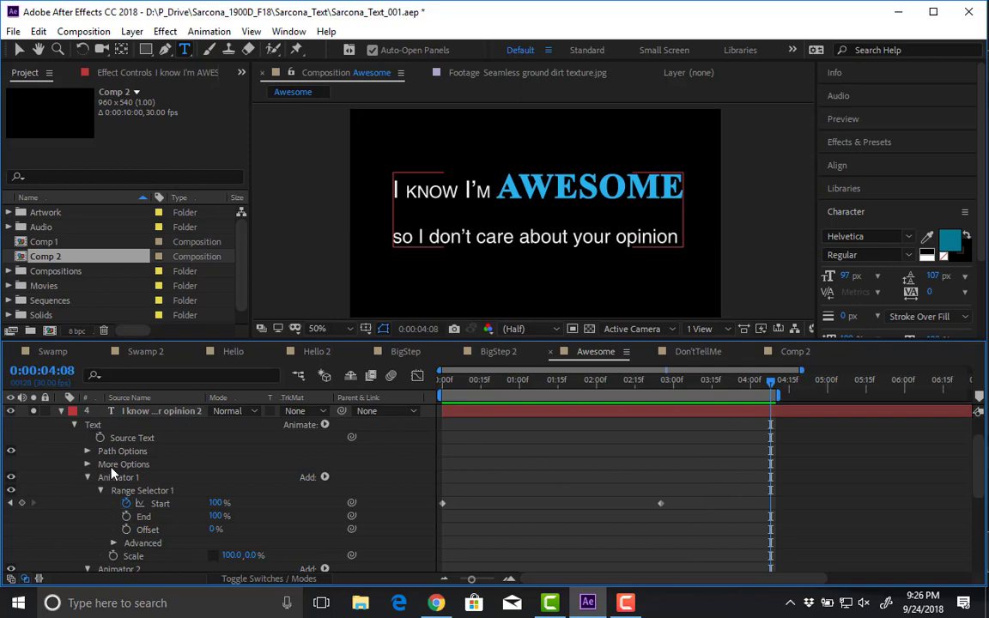
- Collapse the expanded properties of all layers in the Awesome composition
click(114, 476)
key(u)
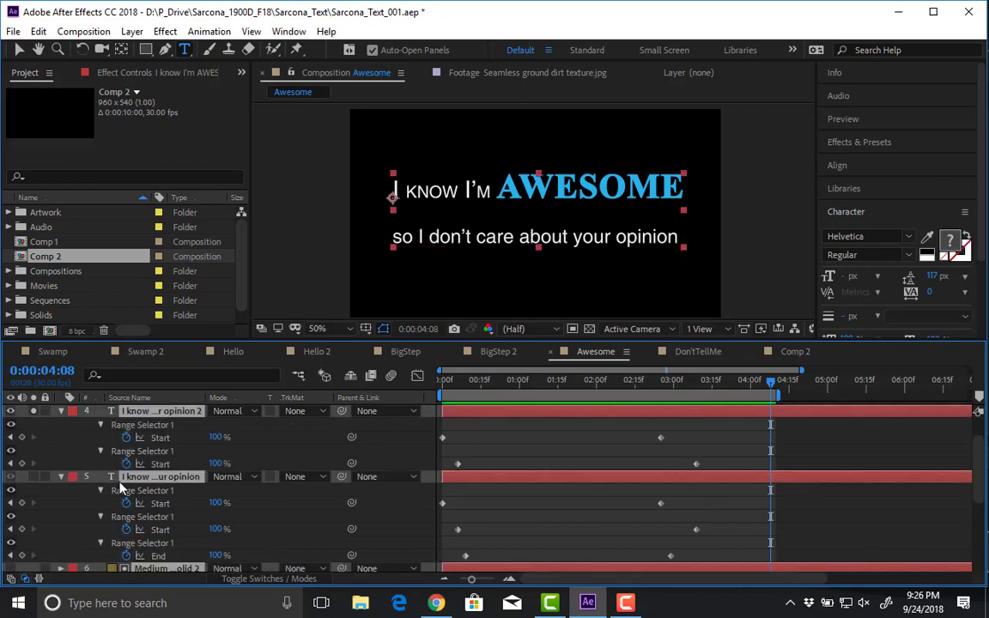
key(u)
click(180, 561)
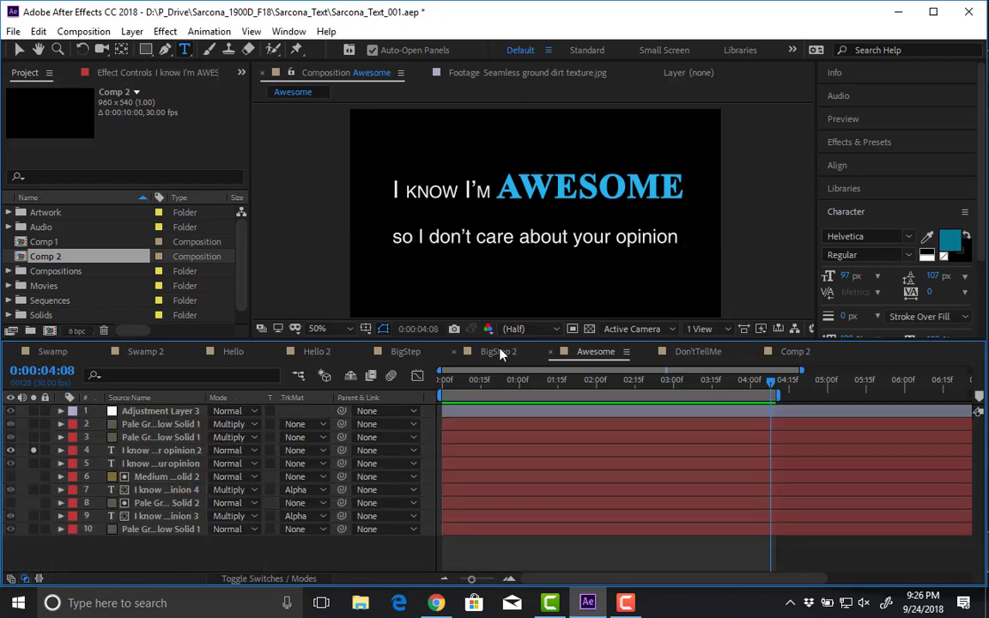
- Preview the text animation in the Don'tTellMe composition from the start
click(702, 352)
key(Home)
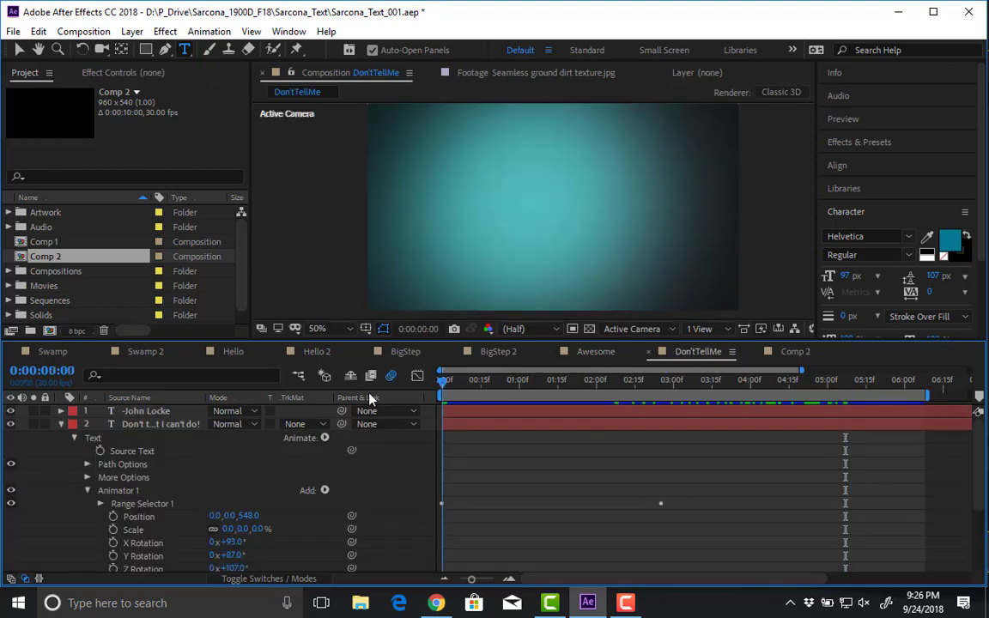
key(space)
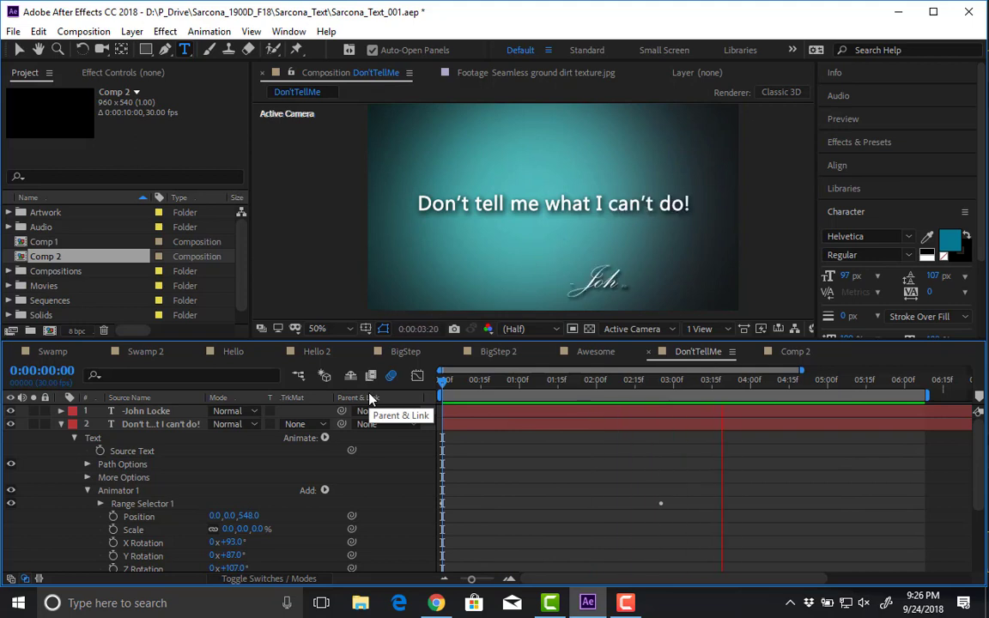
key(space)
- Return to Comp 2 and delete Animators 1 through 4 from the Dementors text layer
click(792, 355)
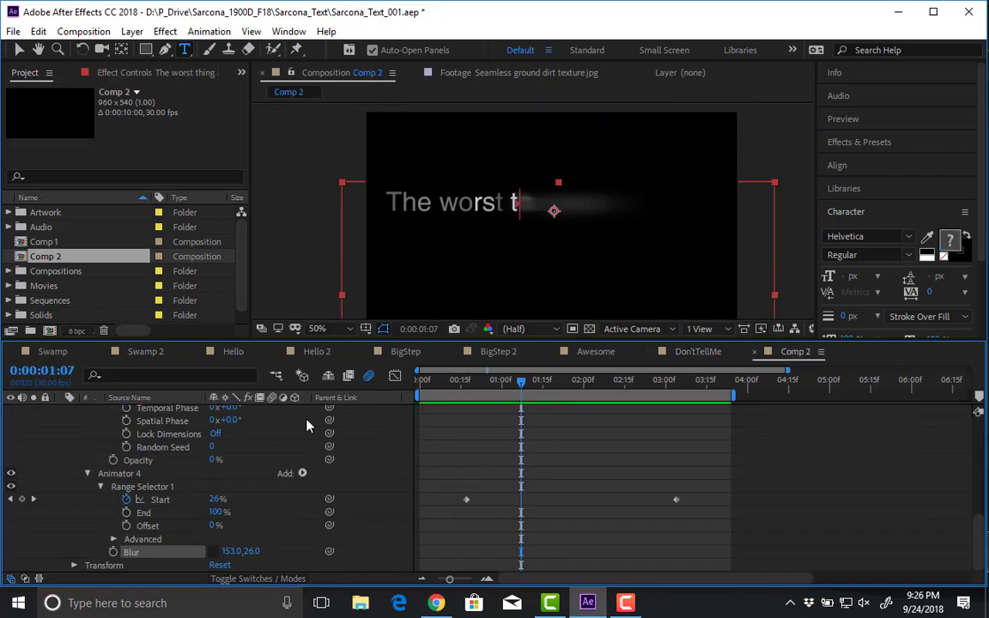
scroll(204, 458, up, 10)
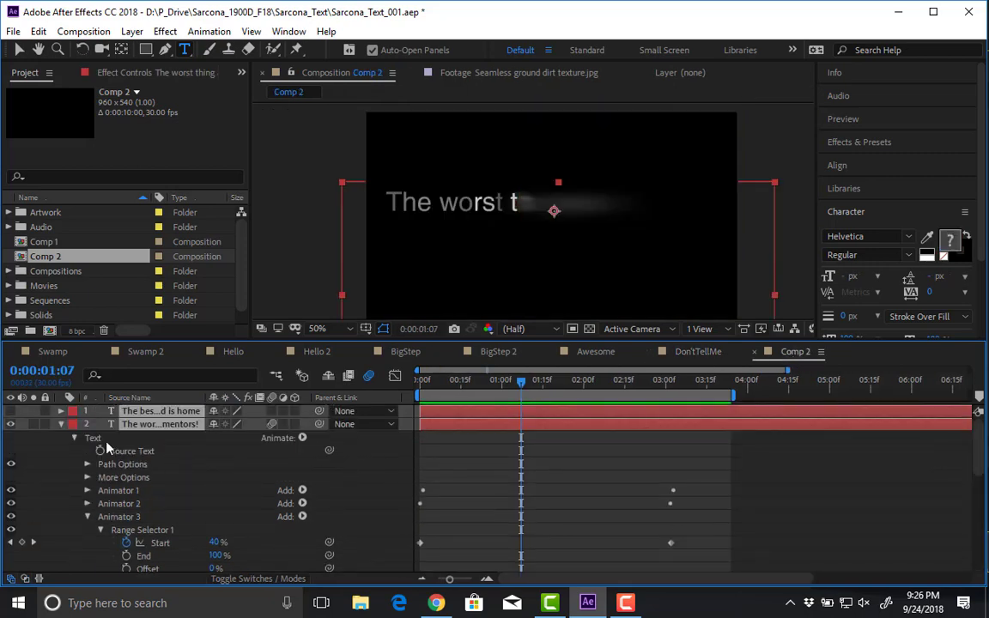
click(61, 425)
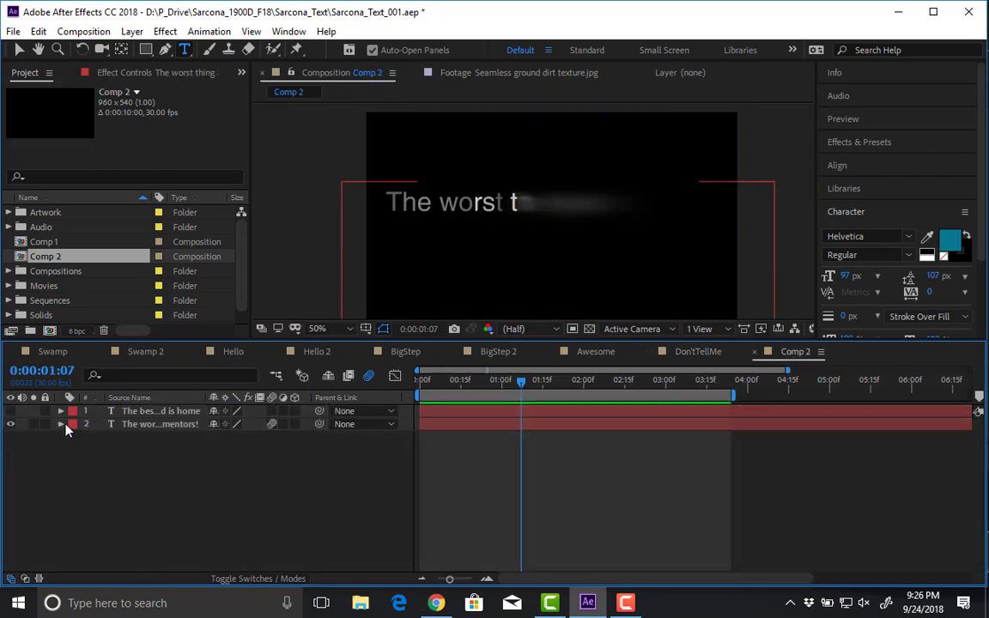
click(61, 425)
scroll(107, 515, down, 1)
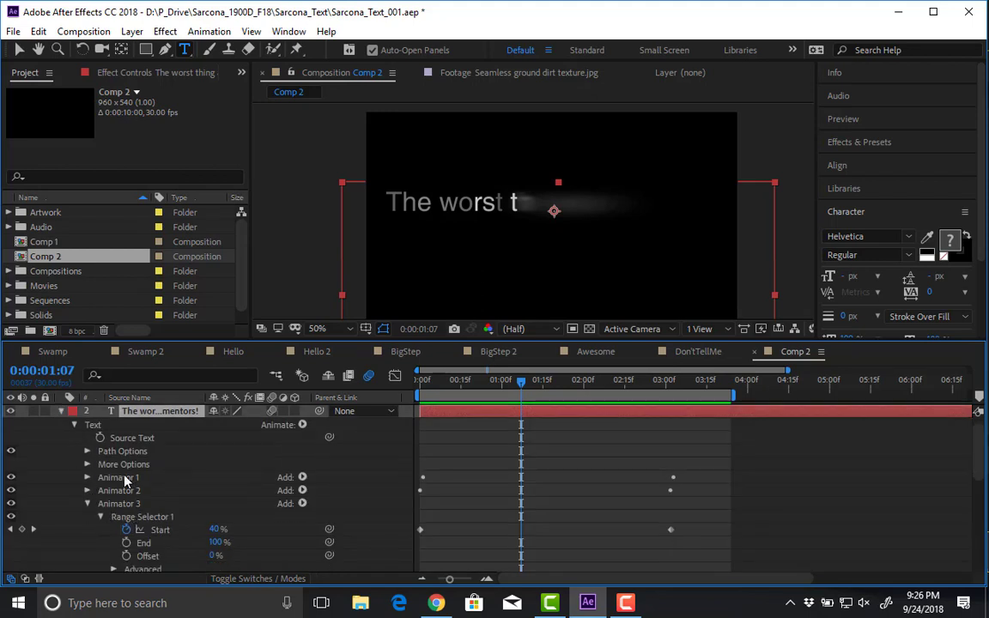
click(119, 477)
shift+click(118, 503)
key(Delete)
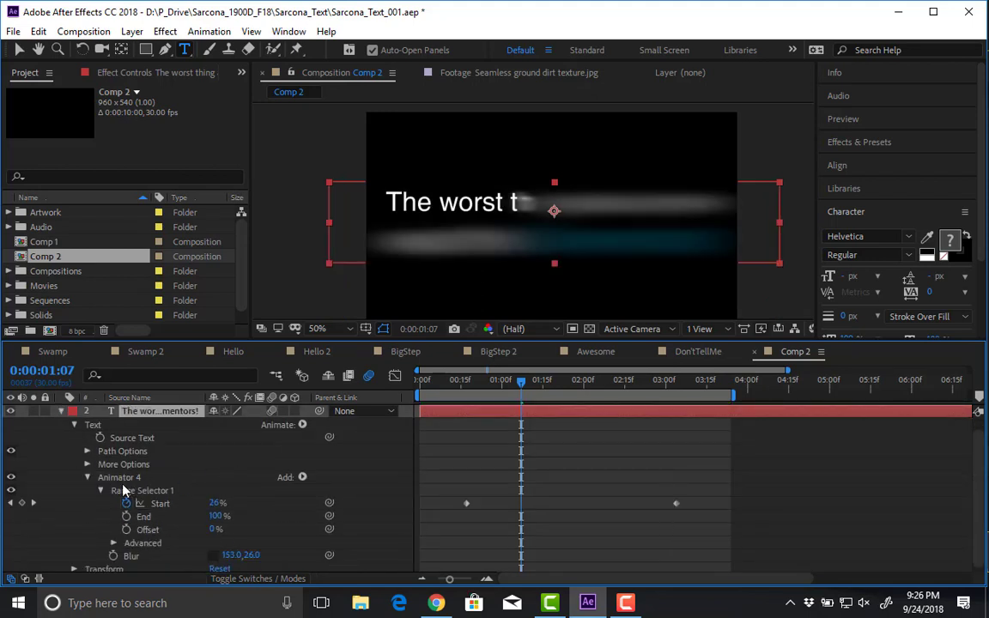
click(119, 477)
key(Delete)
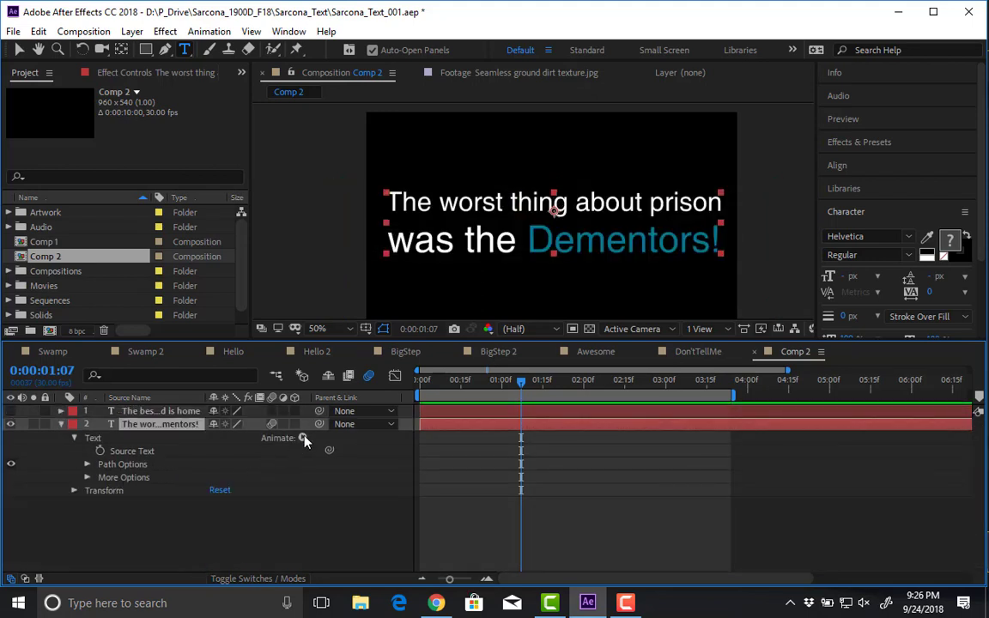
- Enable per-character 3D on the Dementors text layer and add a Rotation animator with Y Rotation at 83°
click(302, 438)
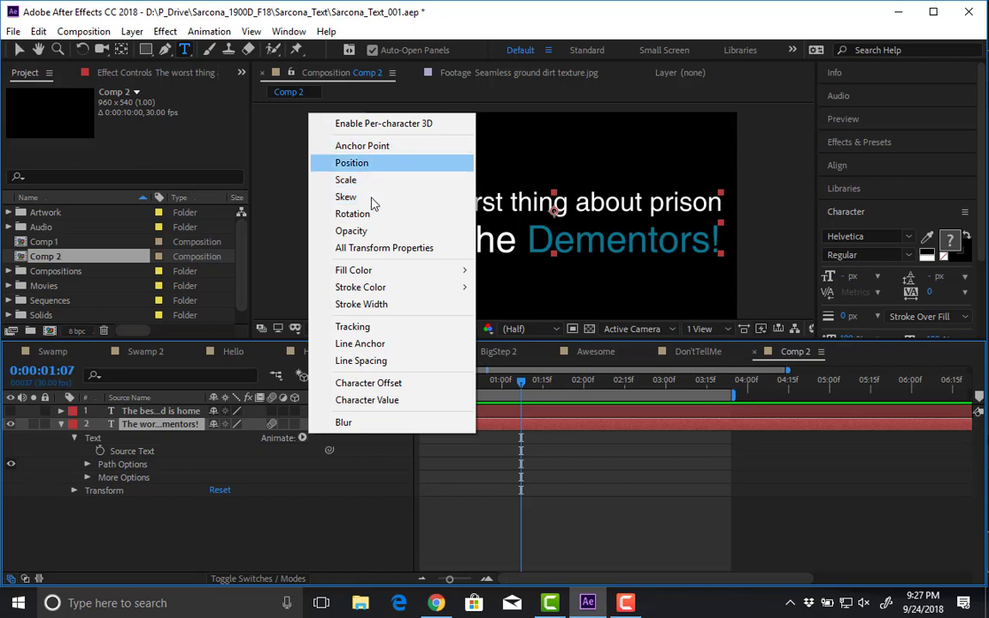
click(384, 123)
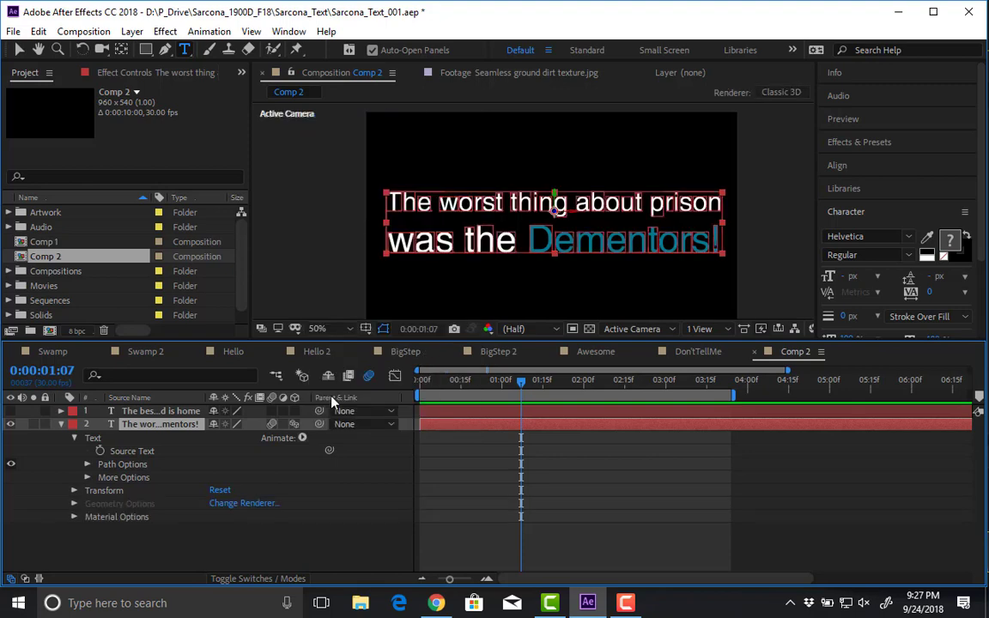
click(301, 437)
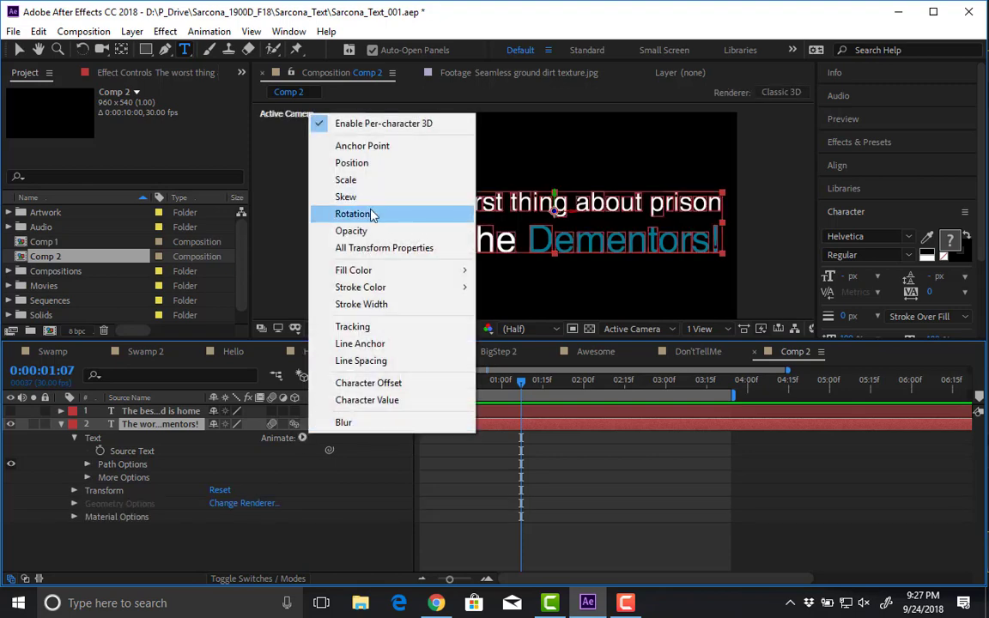
click(372, 215)
click(262, 527)
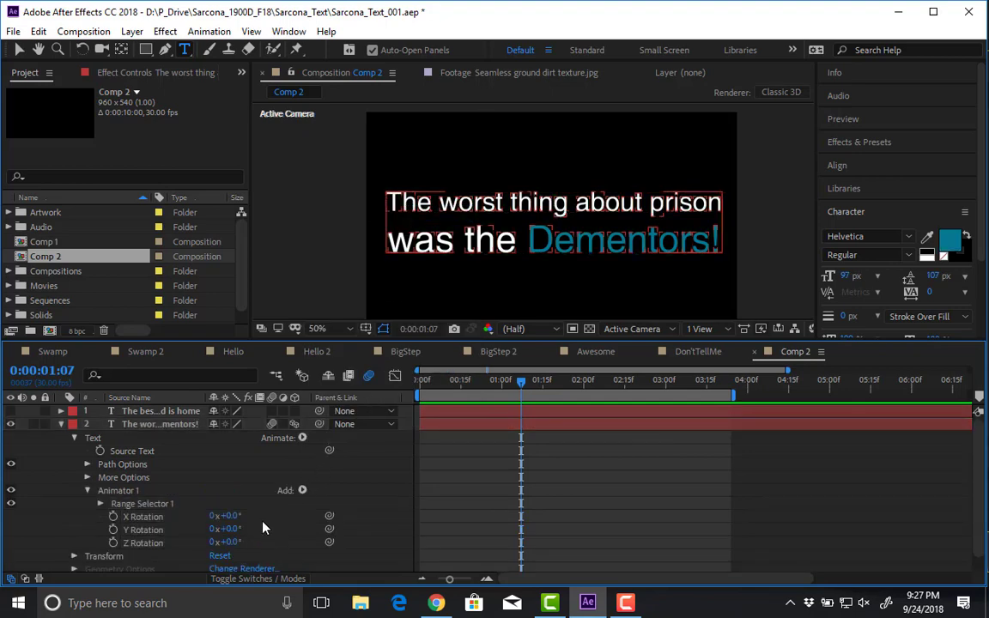
drag(236, 536, 257, 525)
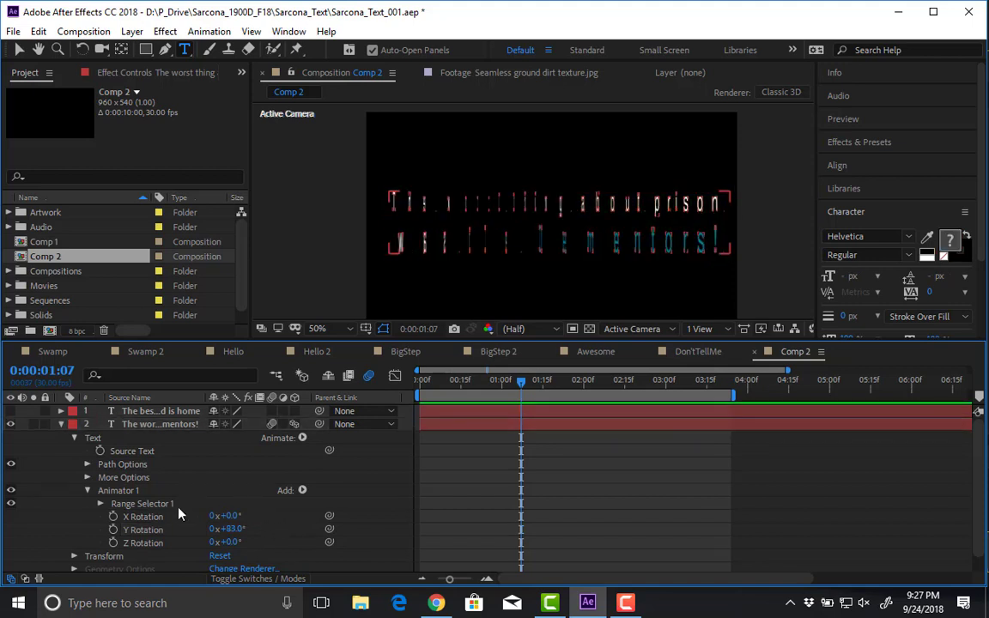
- Keyframe the range selector's Start from 0% at 0:00:00:00 to 100% at 0:00:02:20 and preview the animation
click(101, 504)
key(Home)
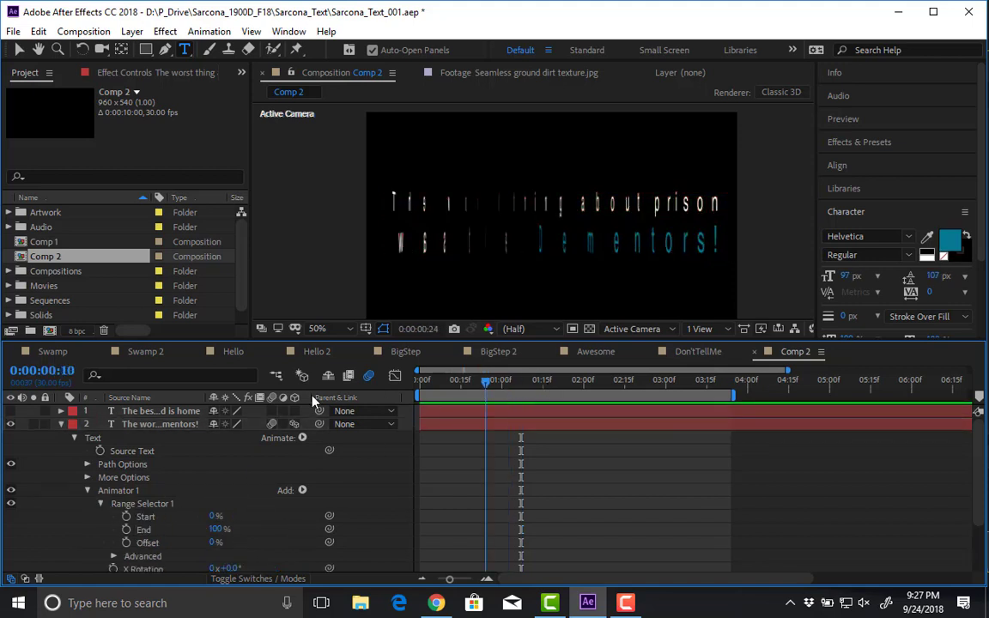
click(126, 516)
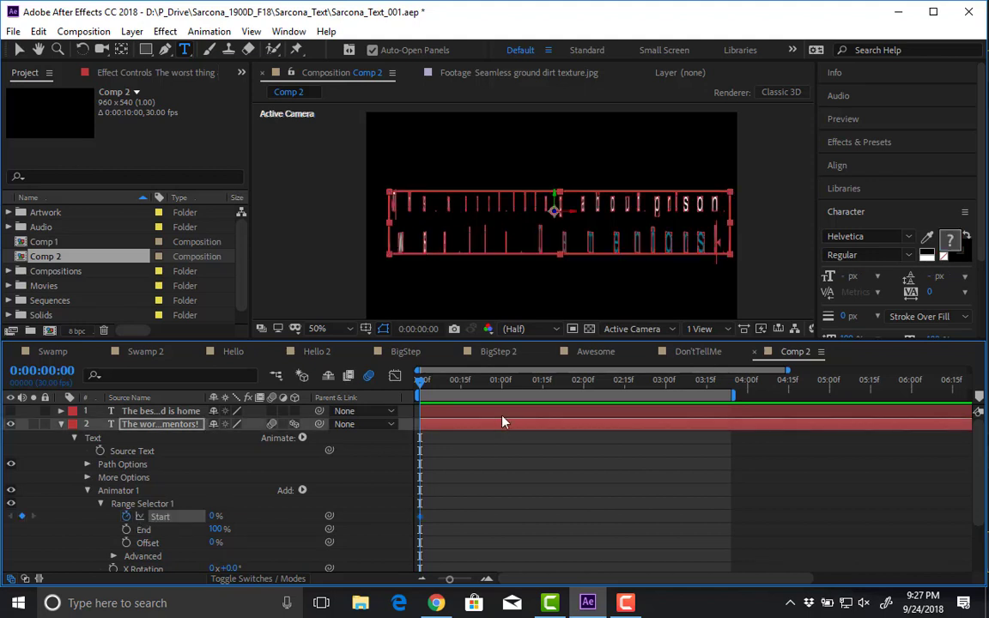
drag(582, 380, 637, 380)
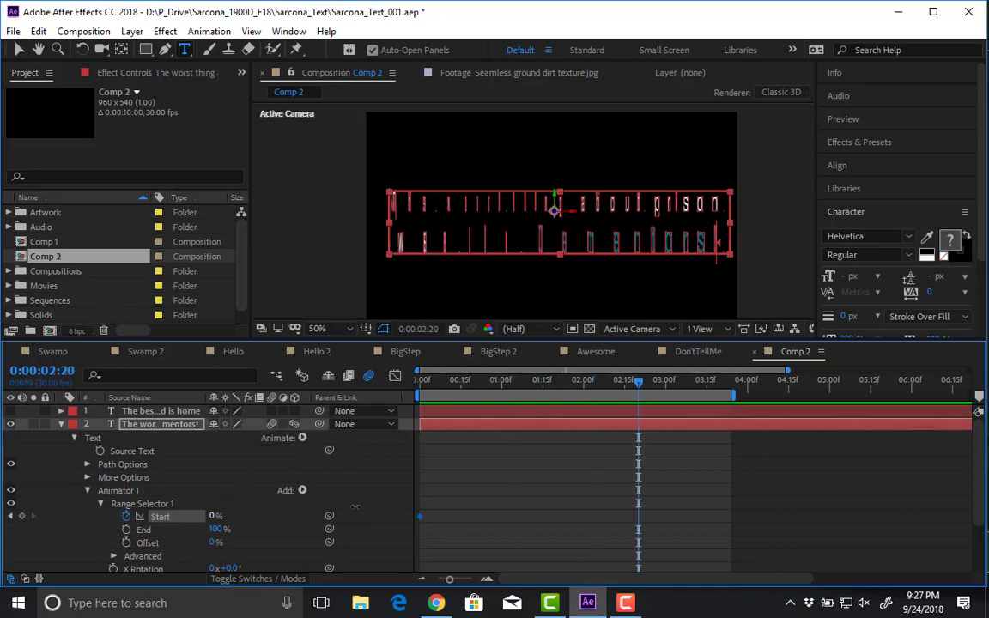
drag(356, 507, 627, 409)
key(space)
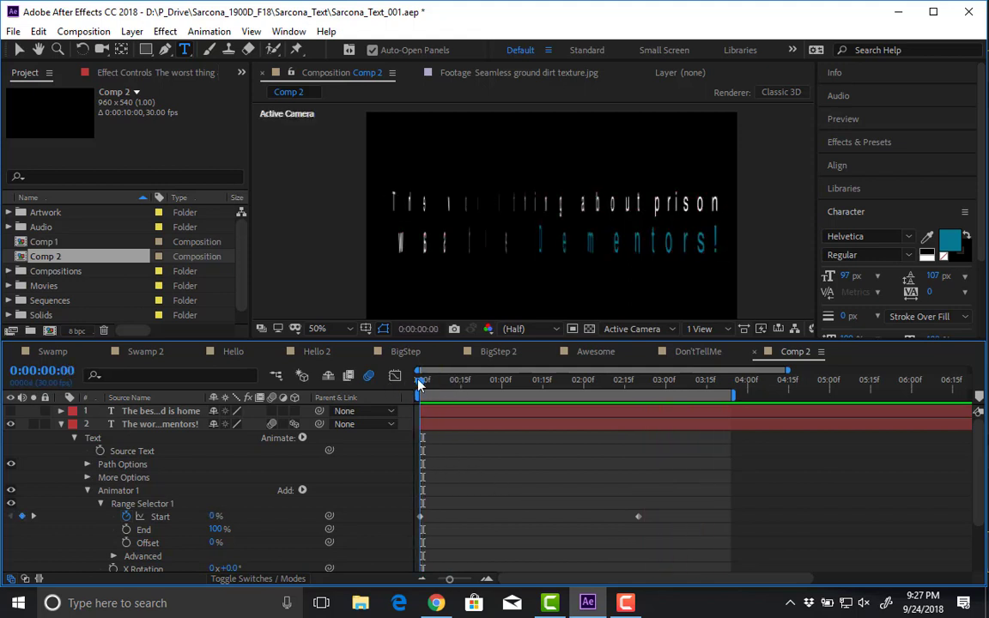
key(space)
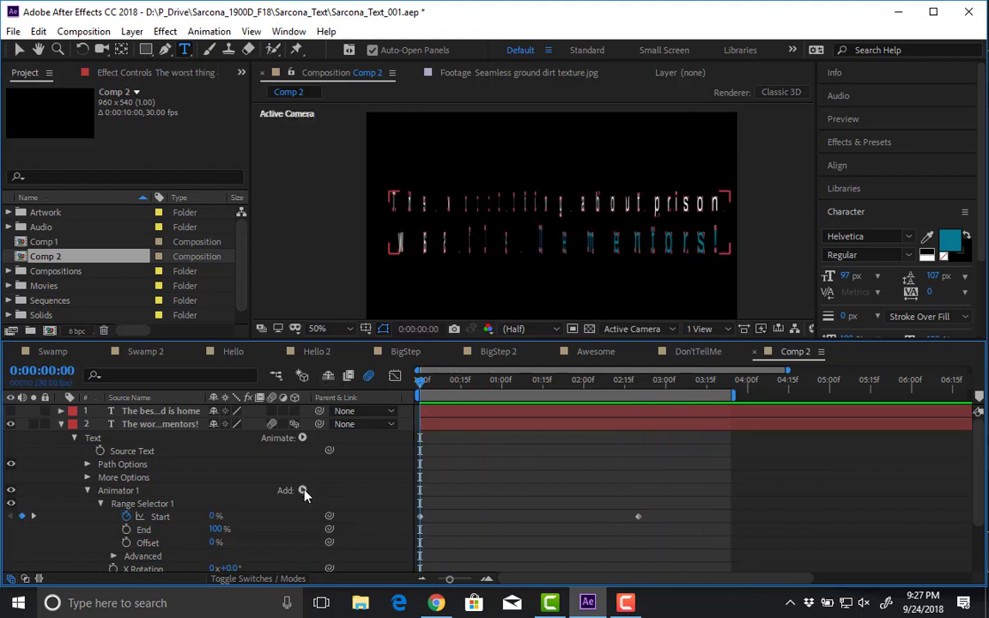
- Add an Opacity property to Animator 1 of the Dementors text and set it to 0%
click(302, 490)
mouse_move(348, 496)
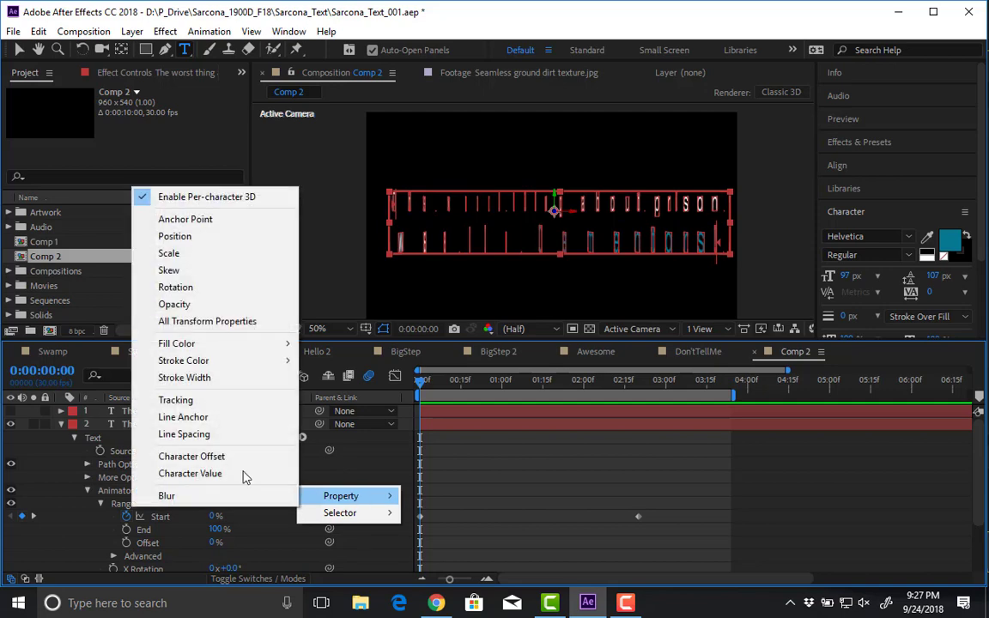
click(230, 305)
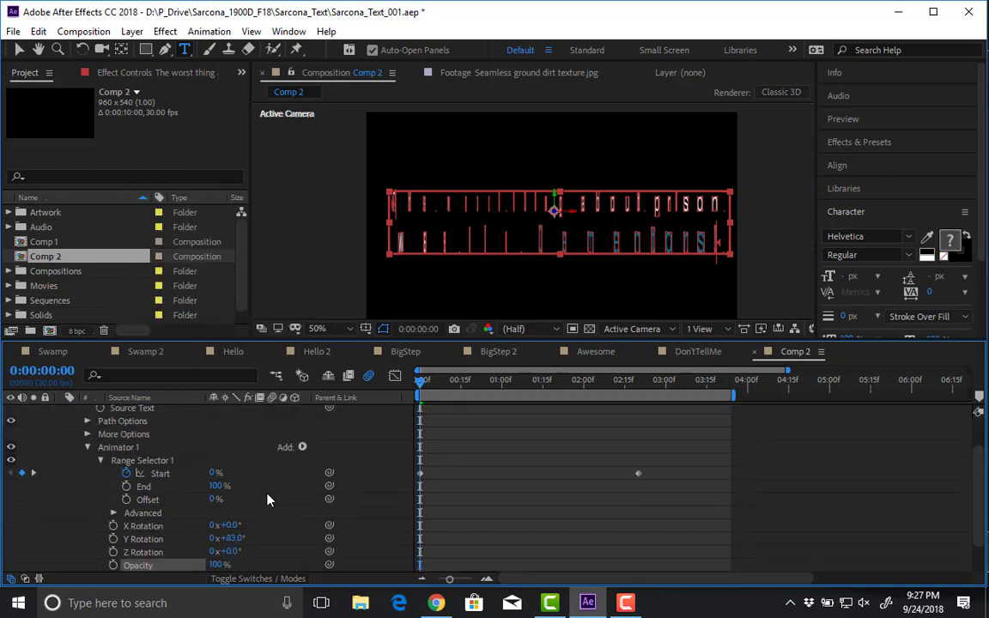
scroll(224, 506, down, 1)
click(216, 526)
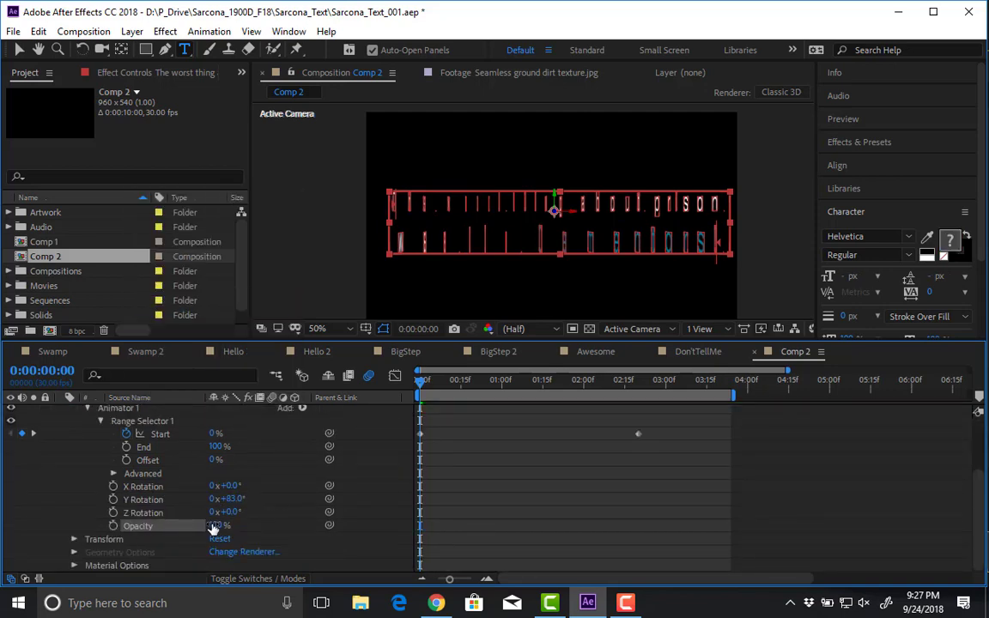
text(0)
key(Return)
key(Up)
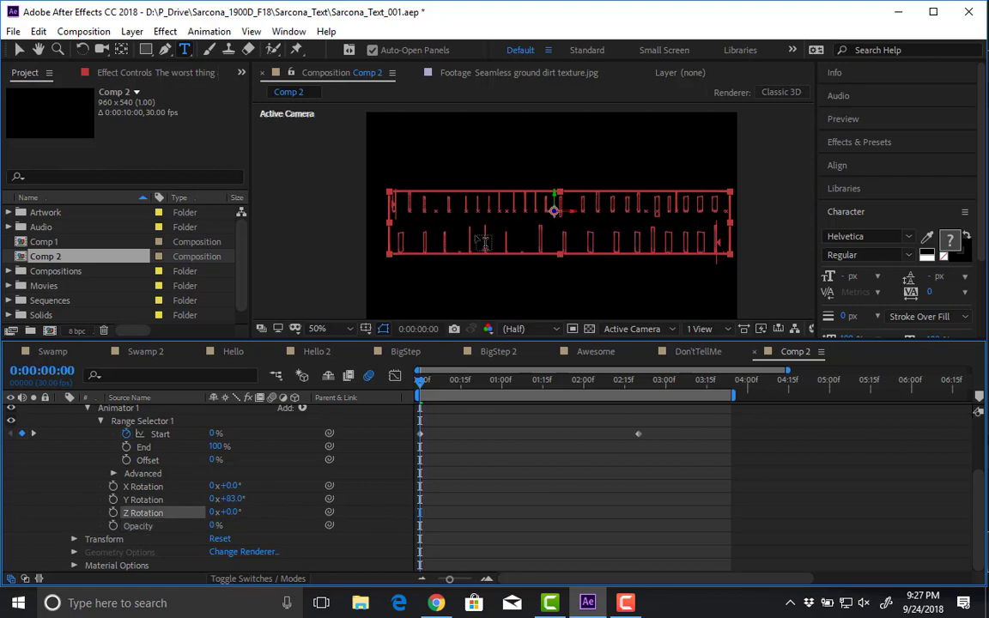
- Preview the text reveal and inspect the letters at 100% magnification and full resolution
click(454, 416)
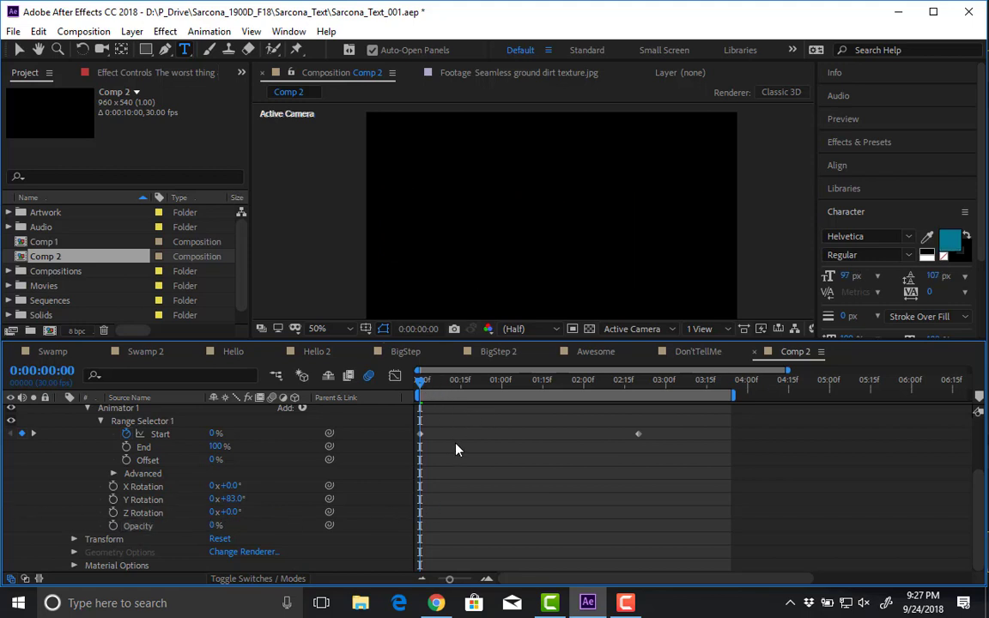
key(space)
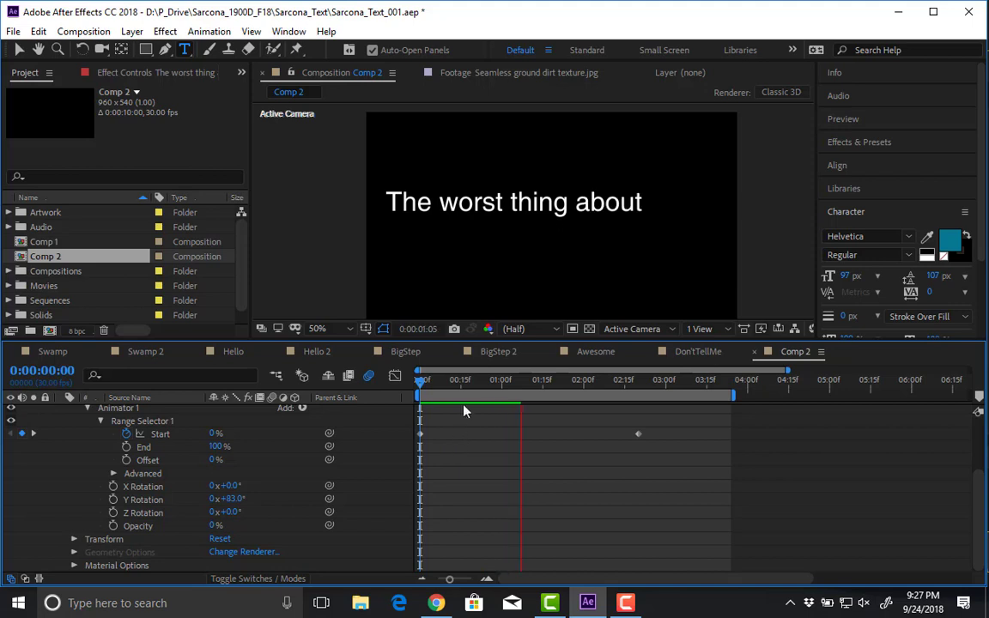
key(space)
key(space)
key(period)
key(period)
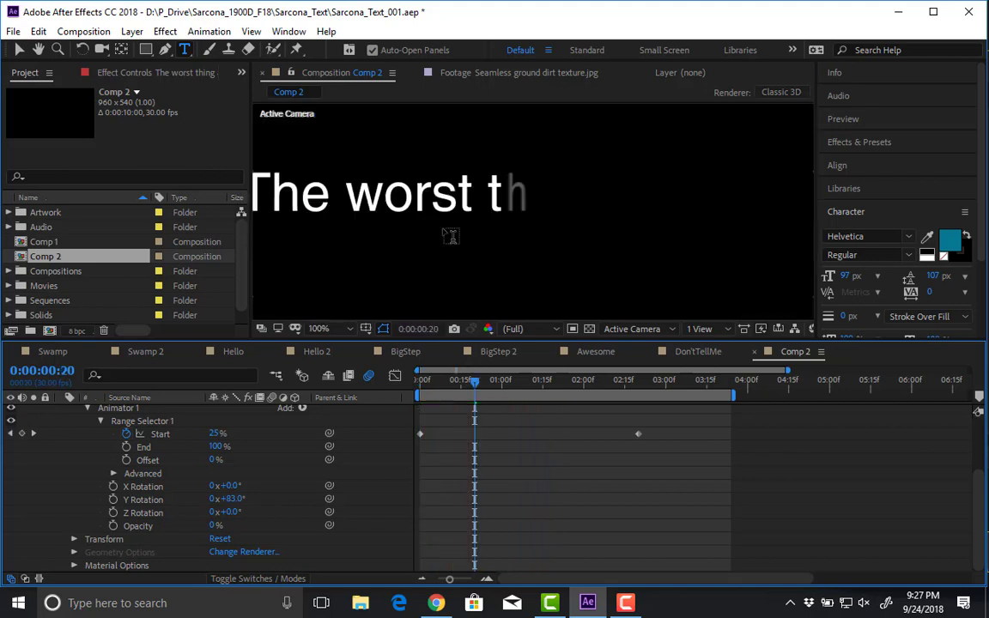
- Move to 0:00:02:17 and set Animator 1's Y Rotation to 0°
drag(475, 388, 635, 383)
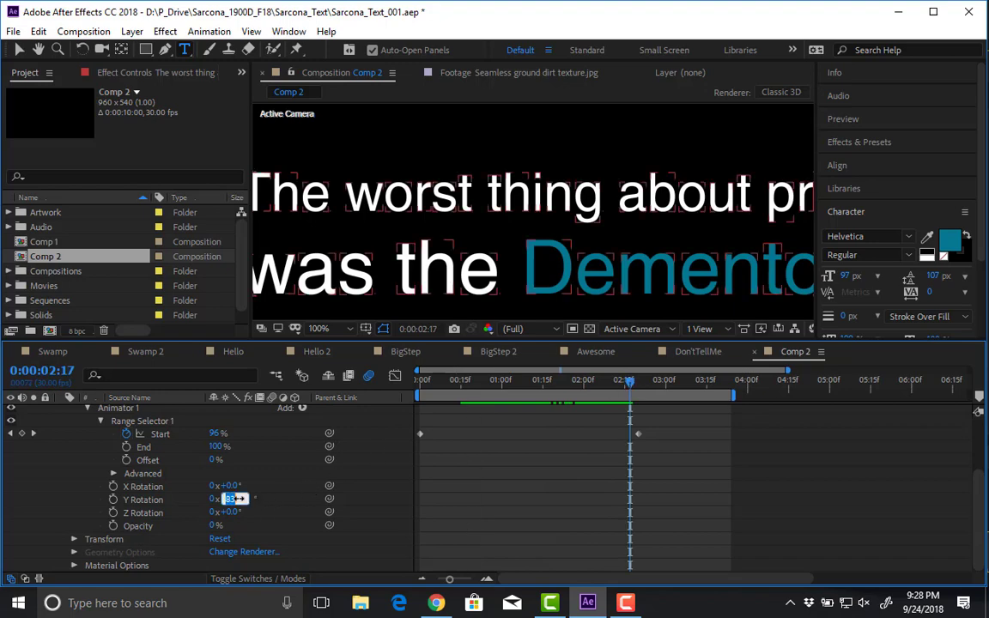
key(Return)
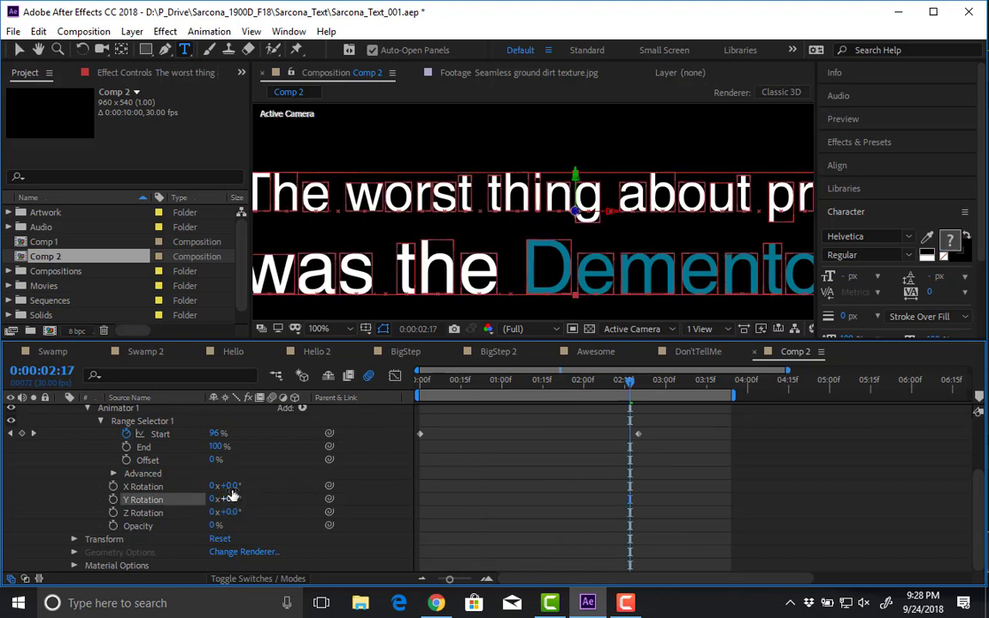
- Set Animator 1's X Rotation to 94° on the Dementors text and preview the reveal from the start
drag(236, 489, 330, 486)
drag(458, 390, 261, 486)
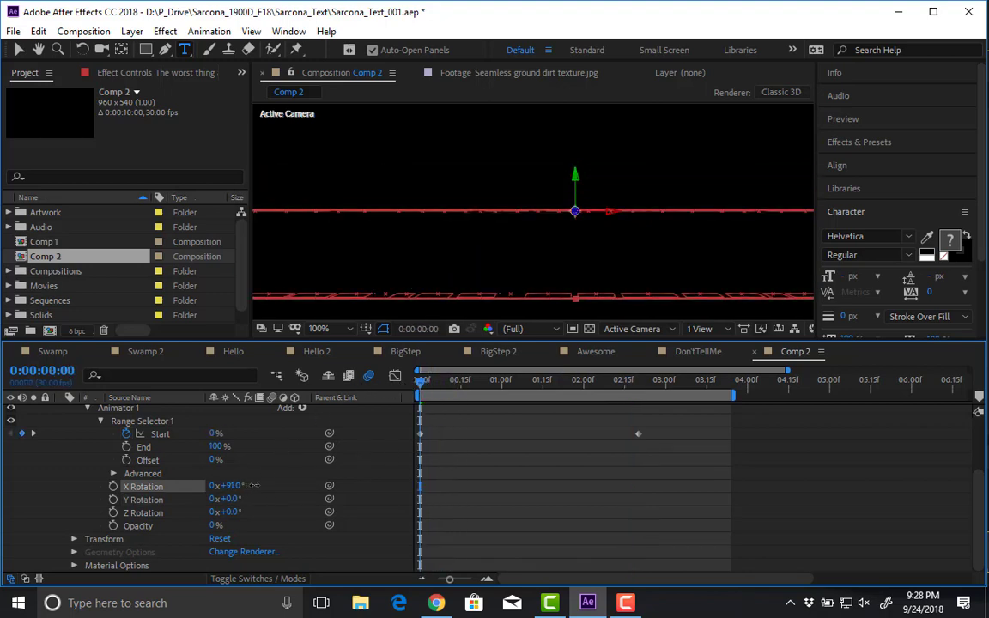
key(space)
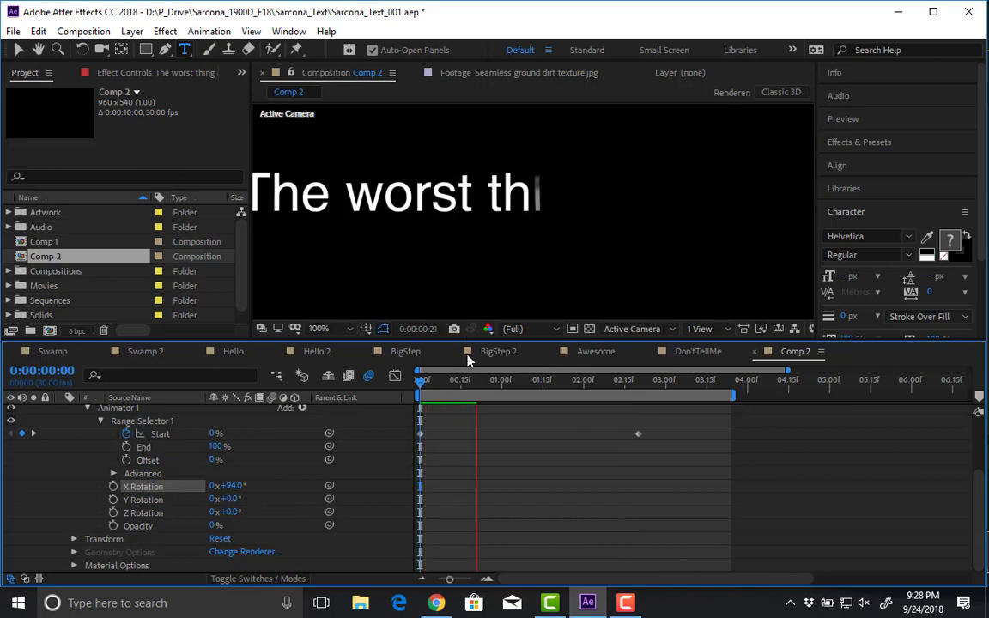
click(457, 383)
drag(471, 385, 623, 383)
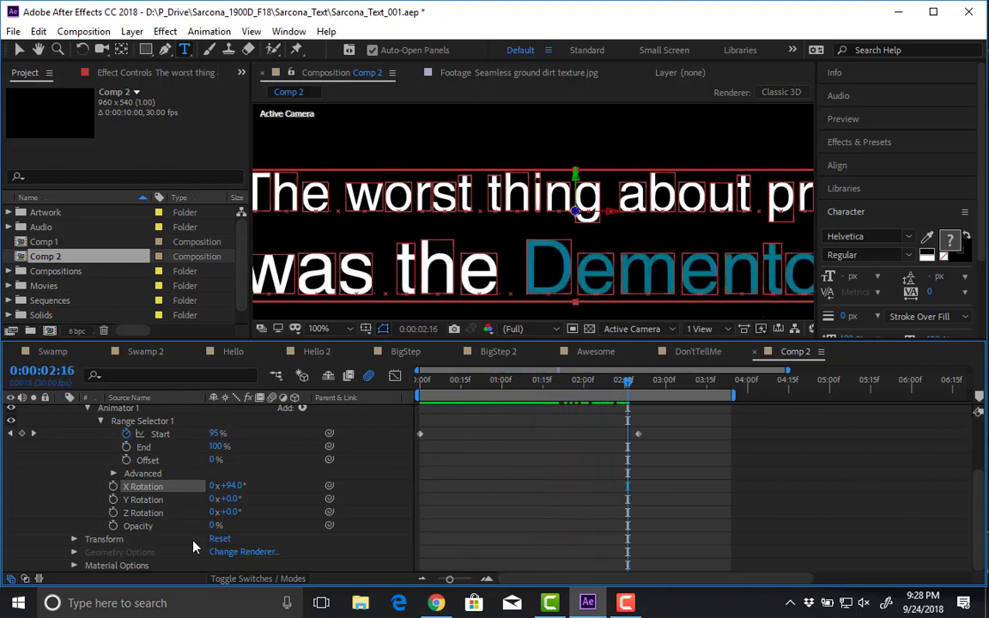
- Try Animator 1's Opacity at 100% and preview the flipping letters from the first frame at 50% magnification
click(214, 525)
text(100)
key(Return)
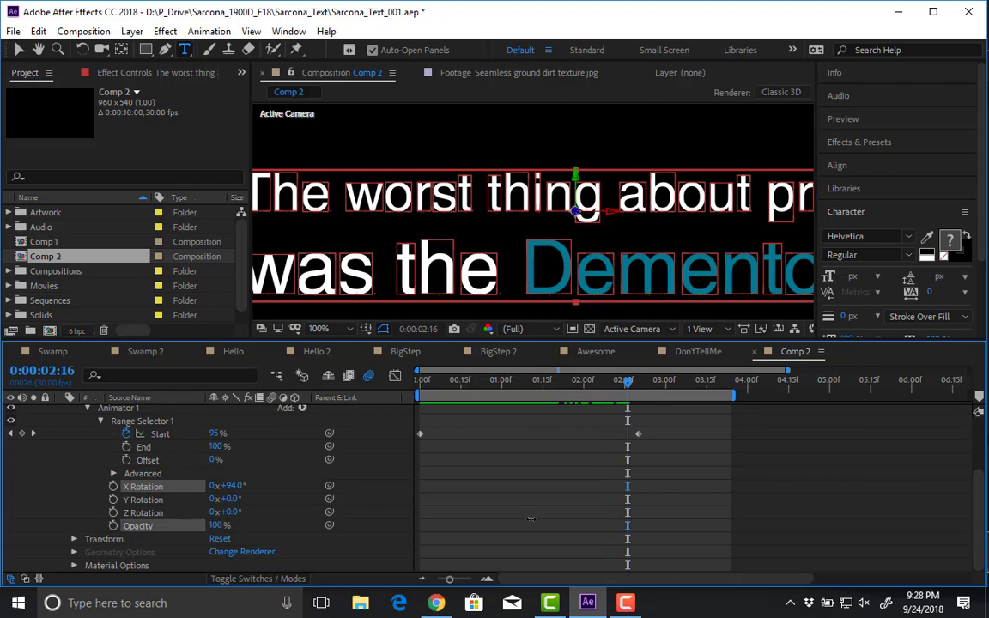
key(Home)
key(space)
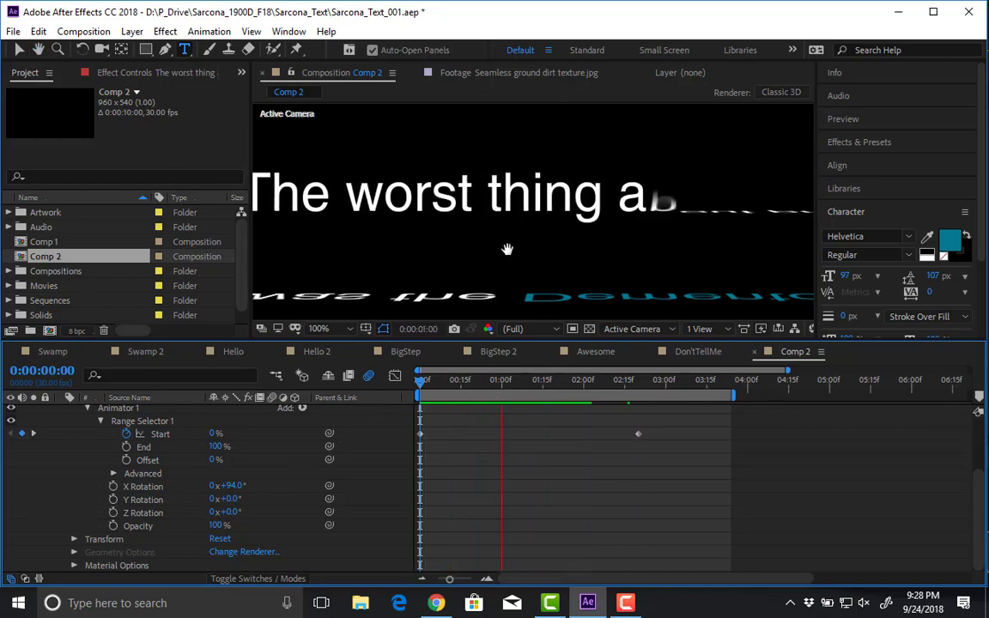
scroll(508, 249, down, 2)
key(space)
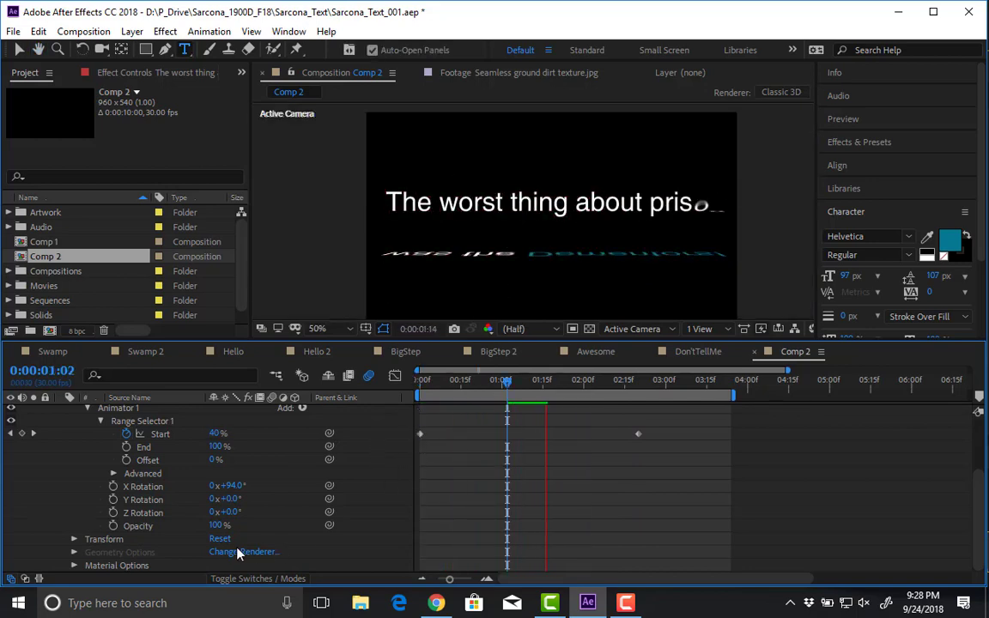
- Set Animator 1's Opacity to 0% and preview the reveal
drag(219, 526, 172, 532)
click(218, 524)
text(0)
key(Return)
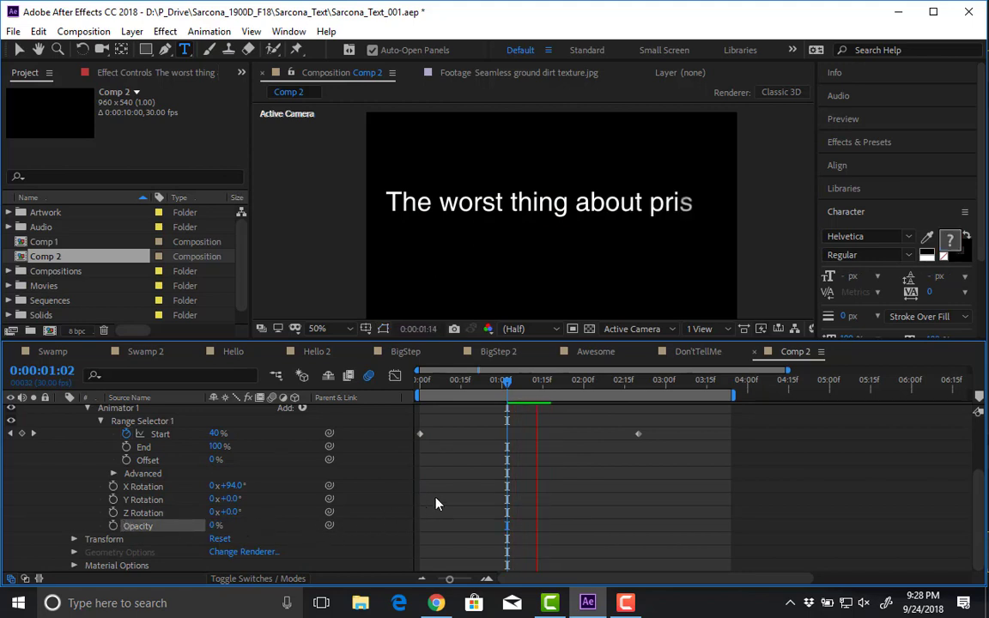
key(space)
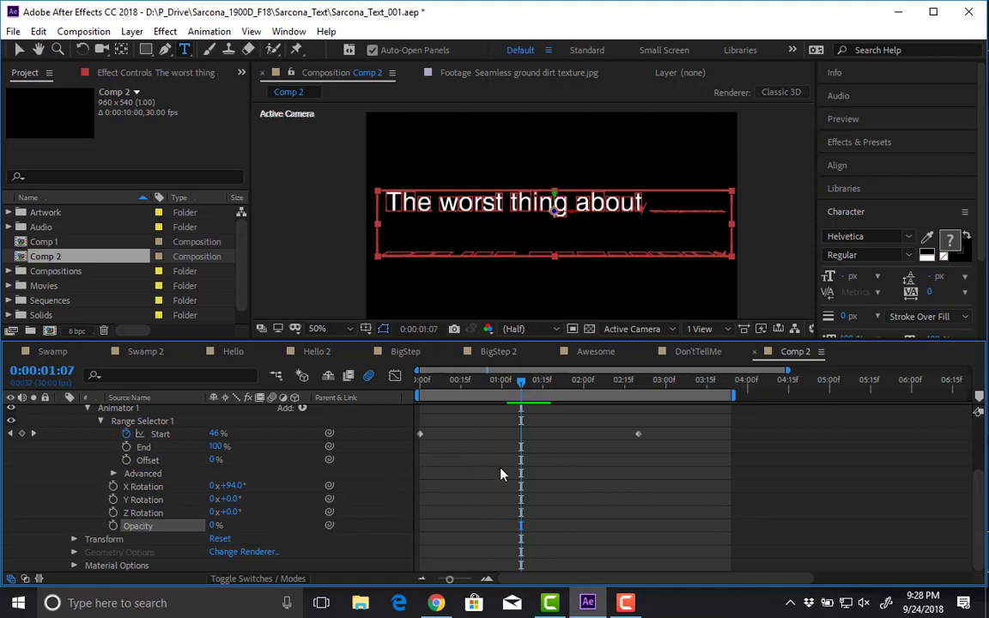
- Collapse the properties of the Dementors text layer in the timeline
scroll(176, 429, up, 3)
scroll(171, 445, down, 3)
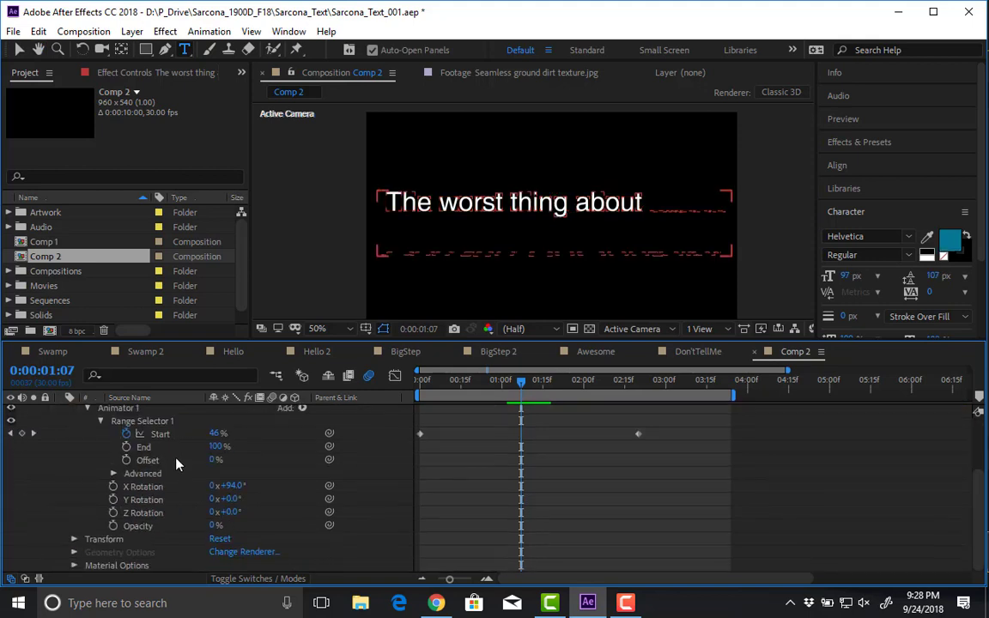
scroll(176, 463, up, 3)
click(160, 425)
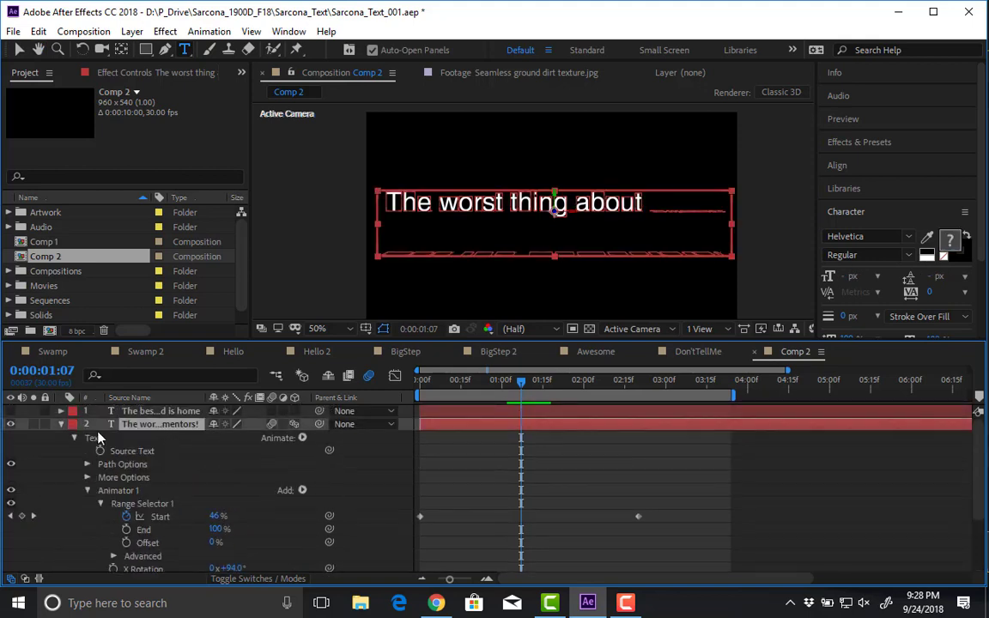
click(62, 425)
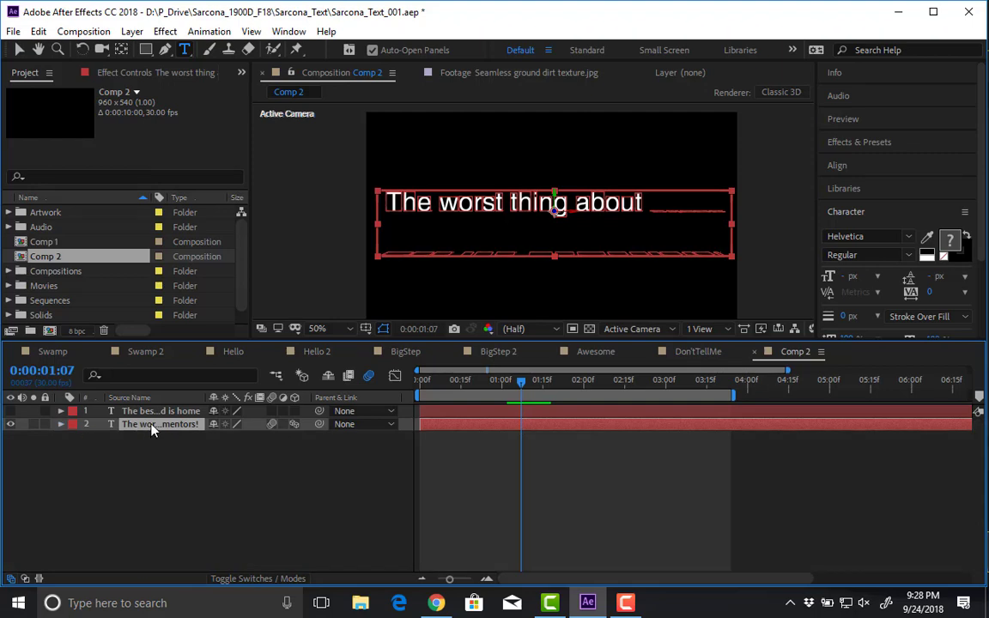
- Open the Awesome composition, scrub to 0:00:03:25 and turn off solo on layer 4 to show the full background
click(611, 352)
drag(459, 388, 737, 381)
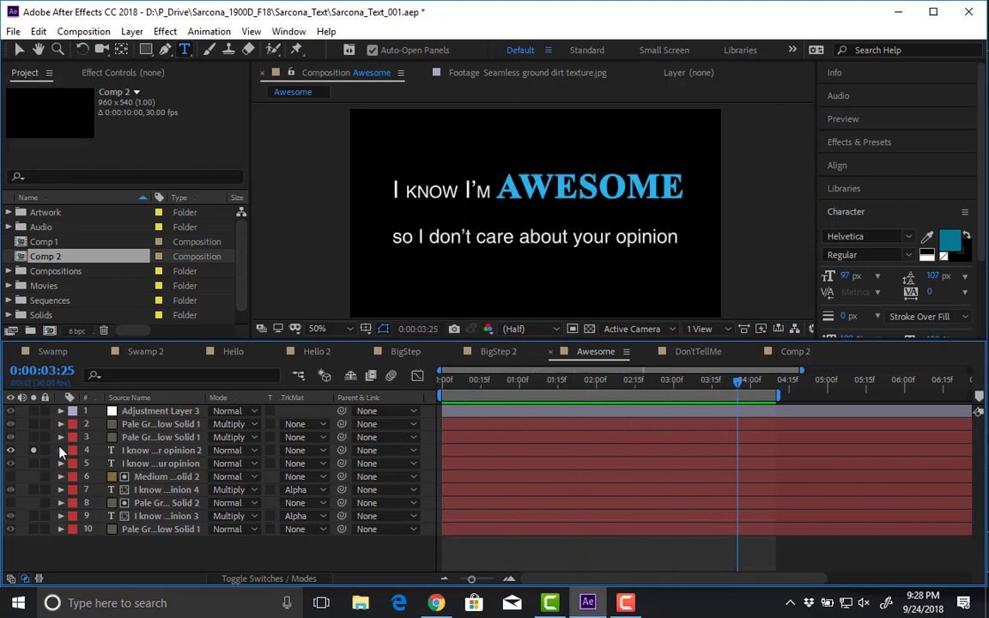
click(33, 450)
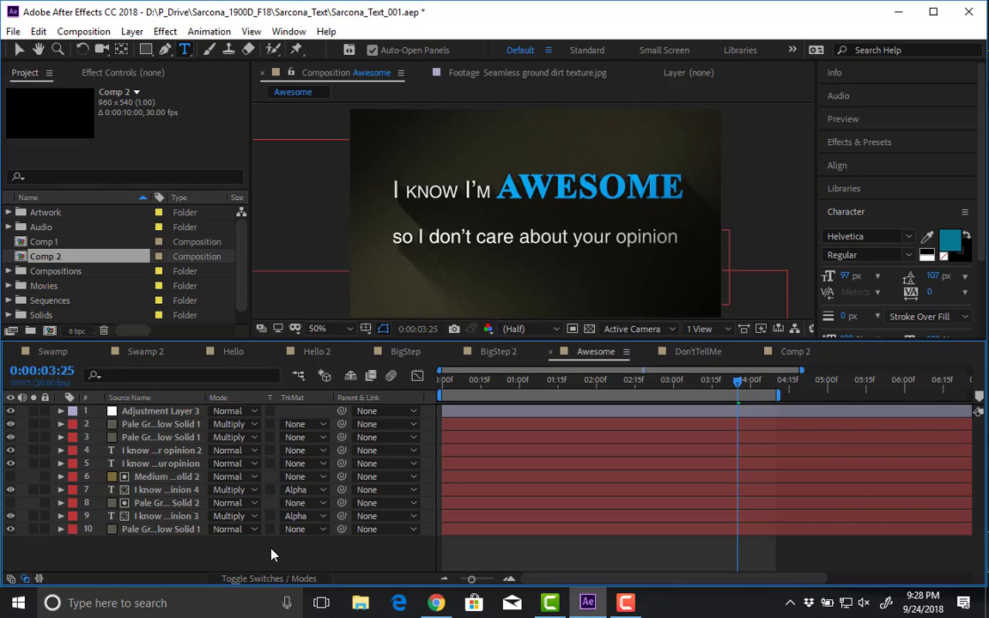
- Return to Comp 2 and add a 960 x 540 px gray-orange solid beneath the text layers
click(795, 351)
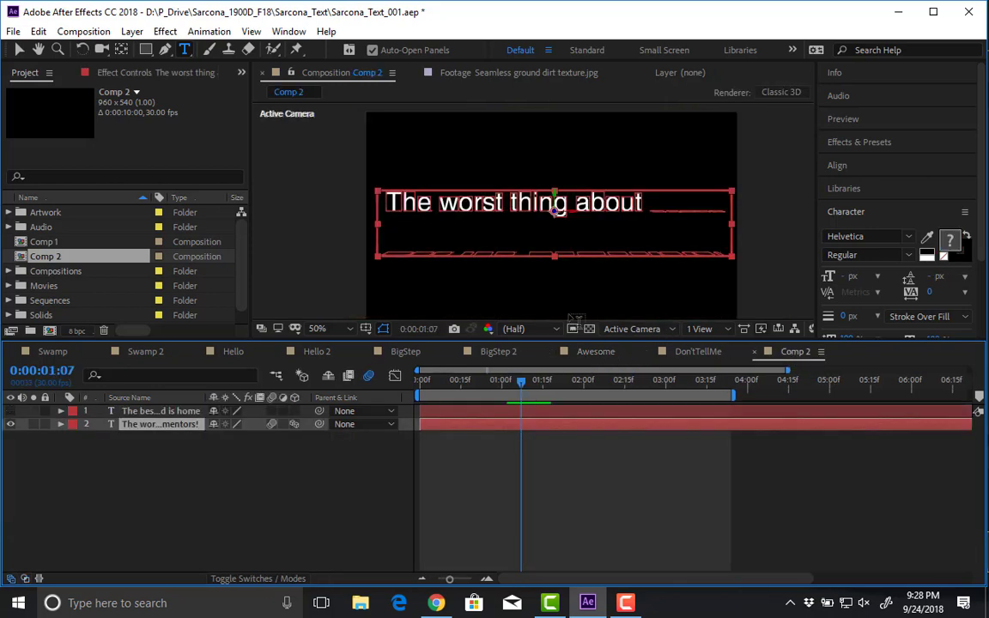
key(space)
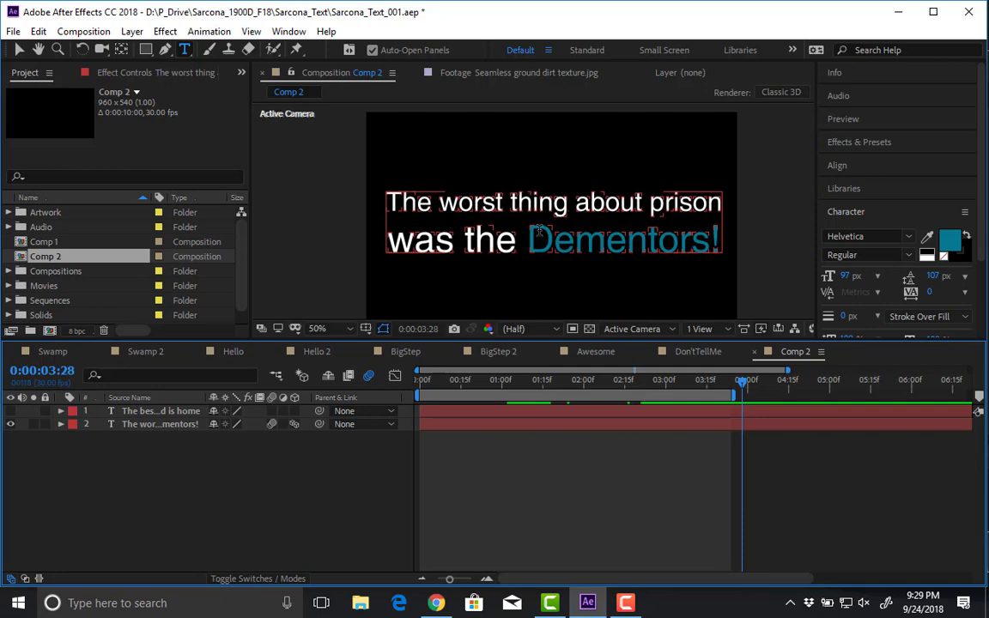
click(132, 32)
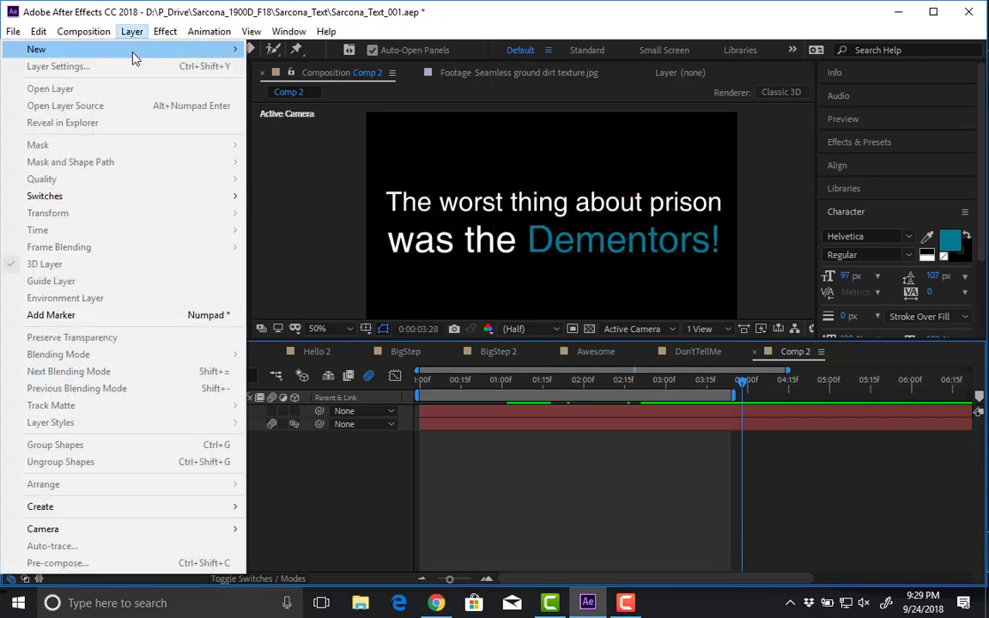
mouse_move(133, 50)
click(285, 66)
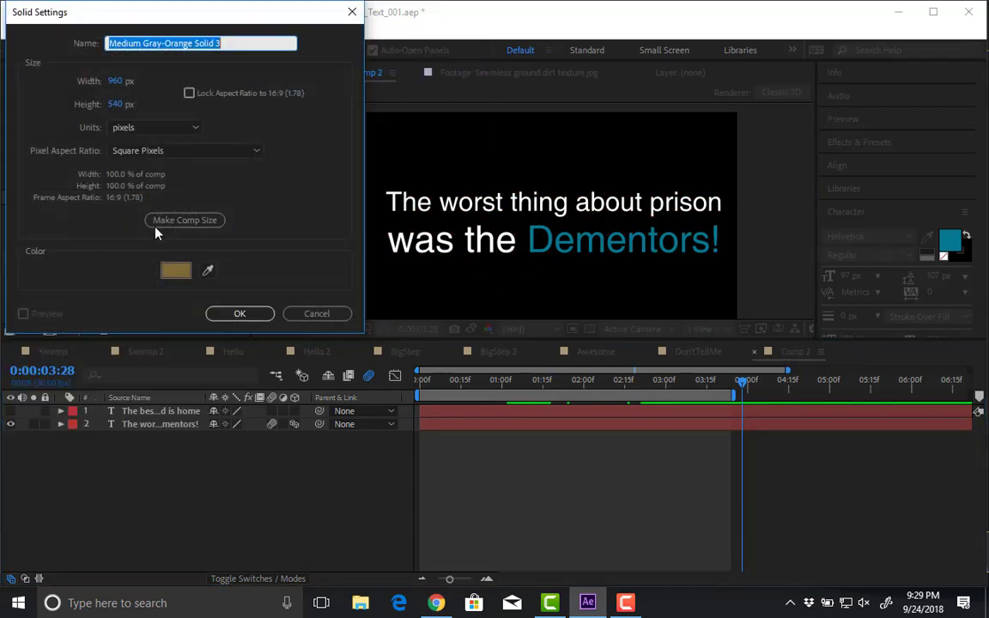
click(238, 312)
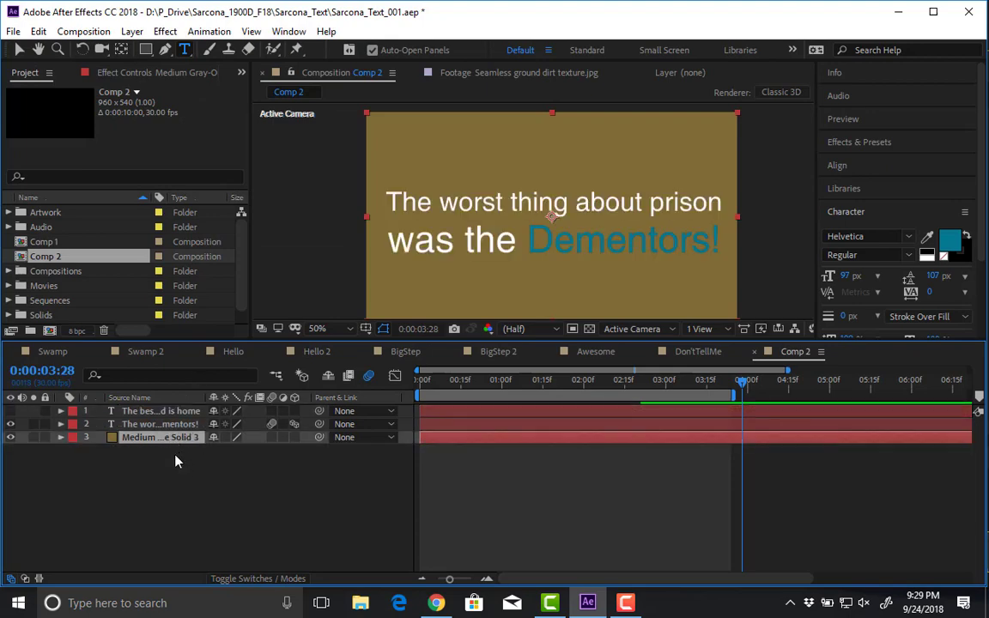
click(296, 536)
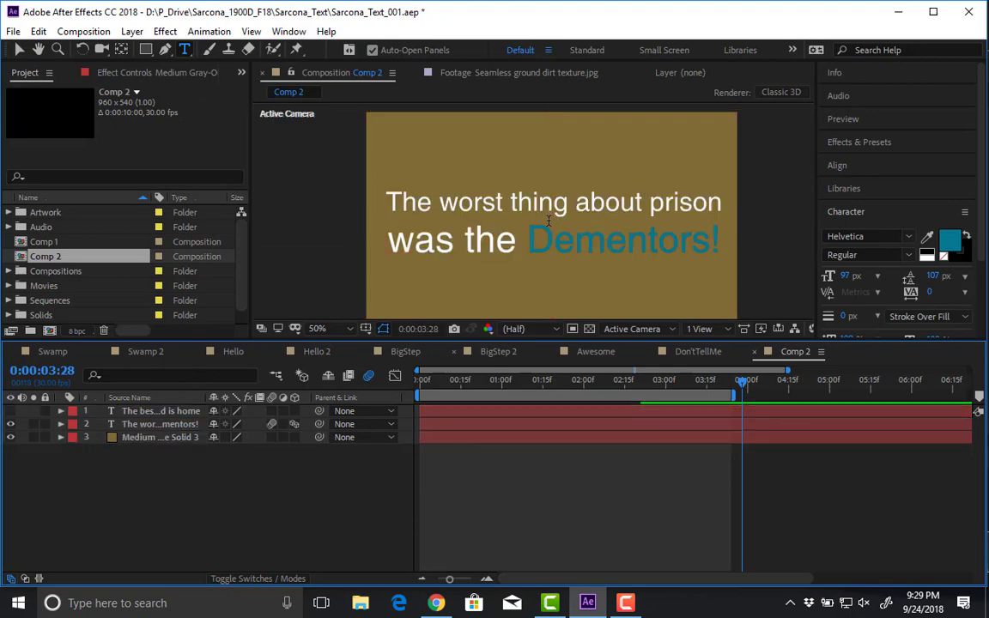
- Duplicate the gray-orange solid in Comp 2
click(165, 31)
mouse_move(131, 31)
mouse_move(120, 49)
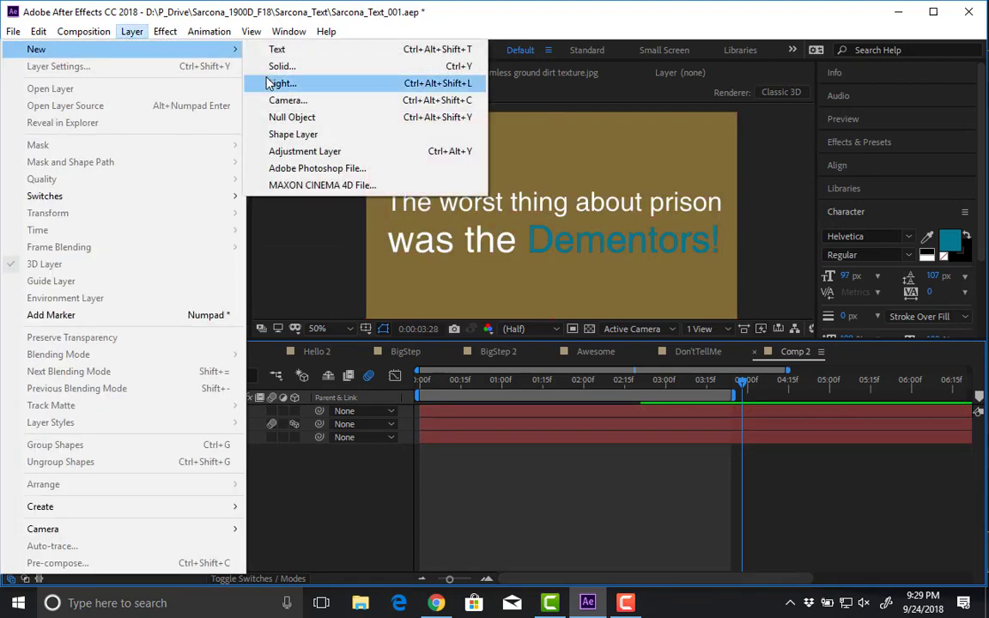
click(160, 433)
click(159, 437)
key(ctrl+d)
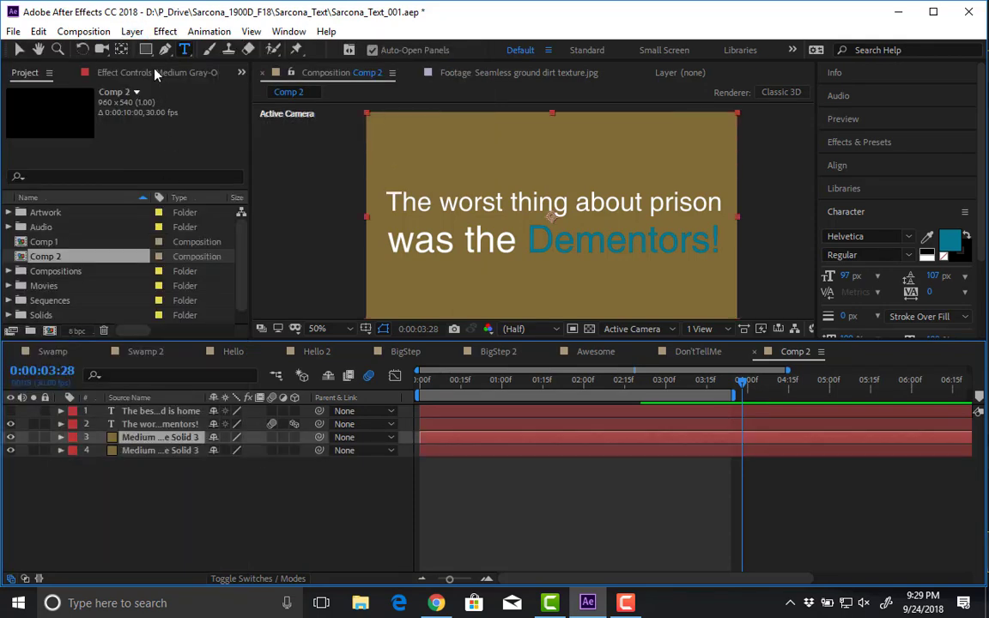
- Apply a Gradient Ramp effect to the upper solid and set its shape to Radial Ramp
click(164, 31)
mouse_move(168, 244)
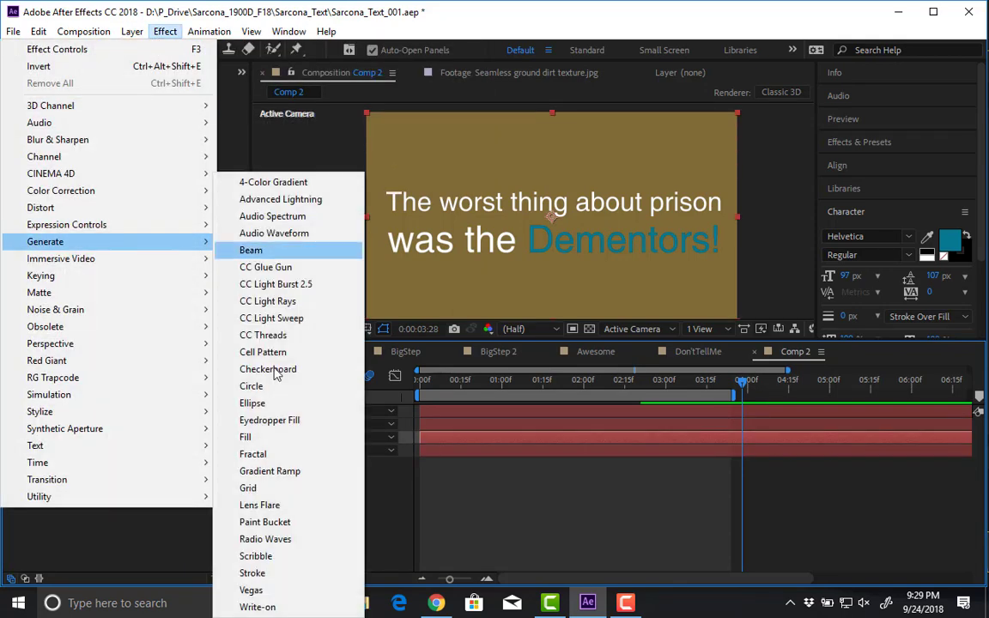
click(331, 477)
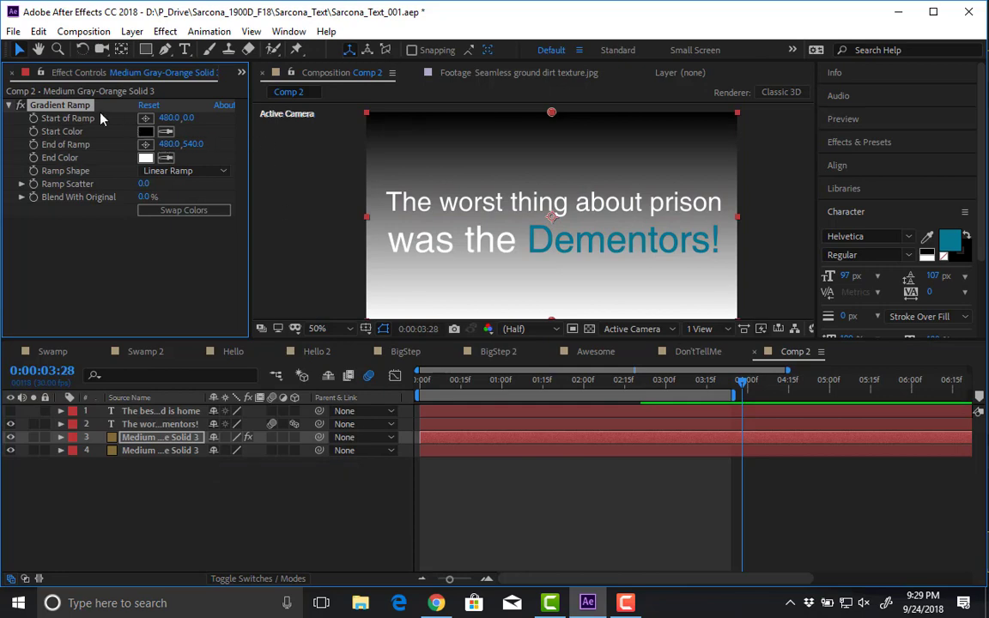
click(180, 171)
click(214, 203)
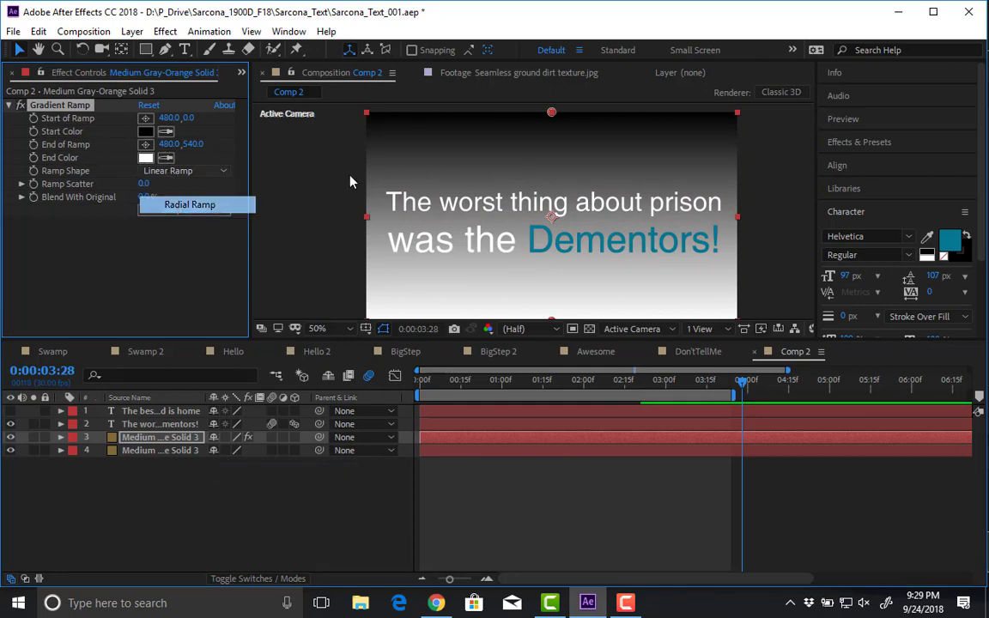
- Swap the ramp colors, placing the ramp's start near the center at 492,280 and its end outside the frame at -204,552
key(comma)
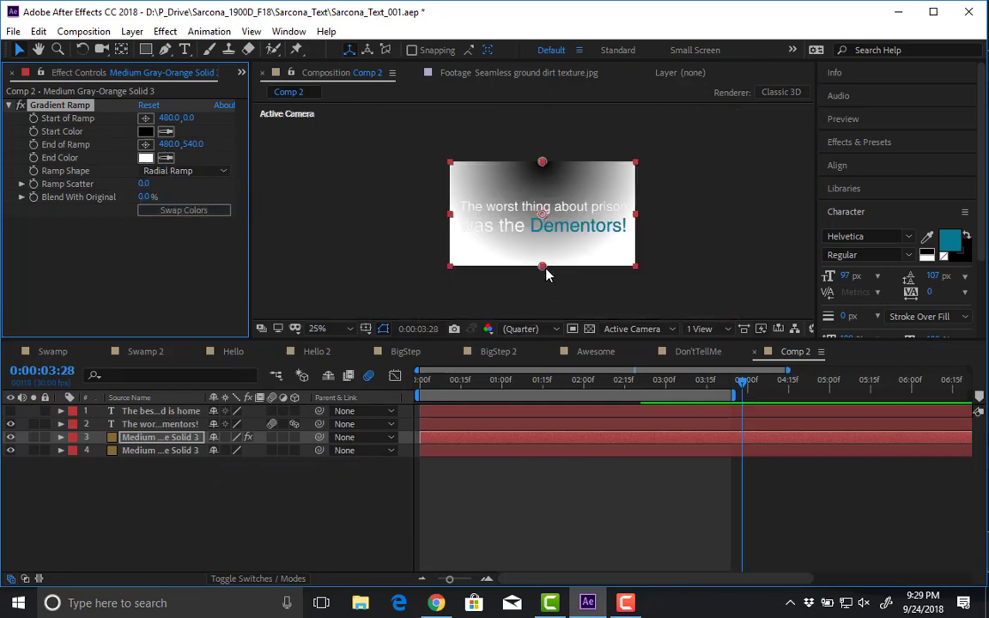
drag(542, 267, 455, 263)
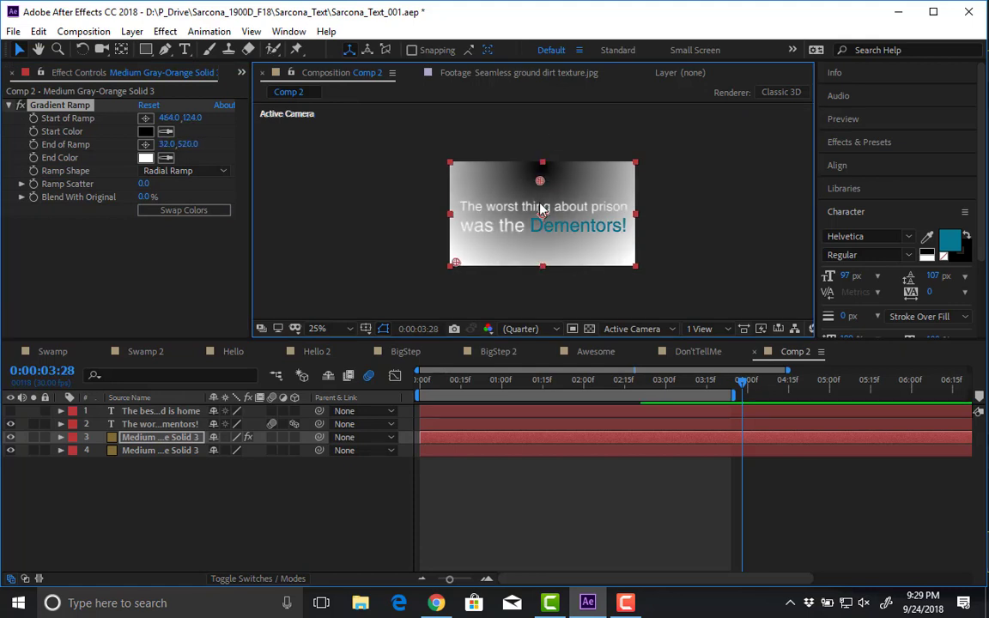
drag(540, 161, 542, 213)
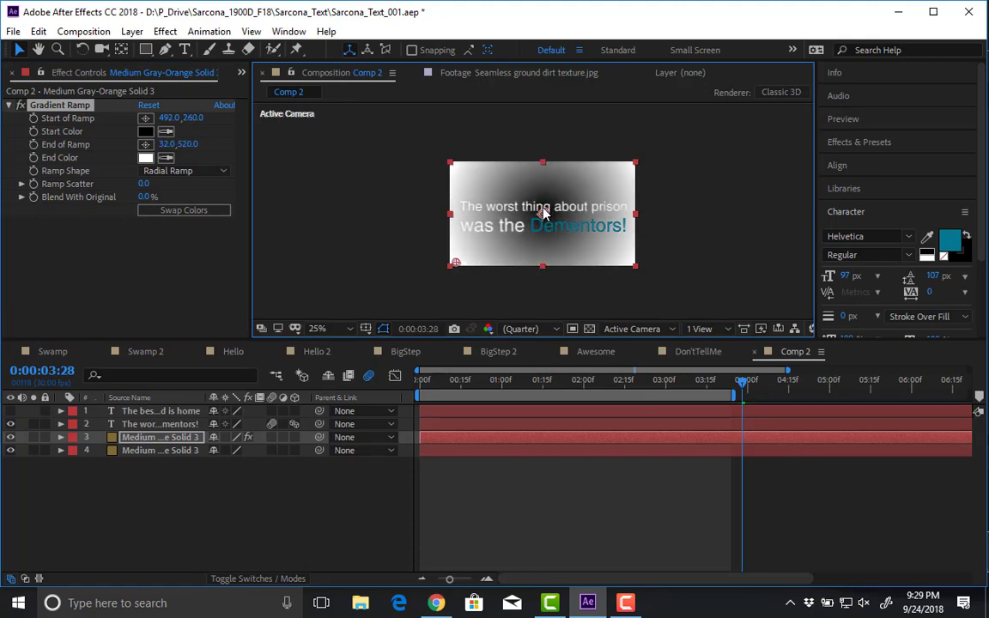
click(176, 211)
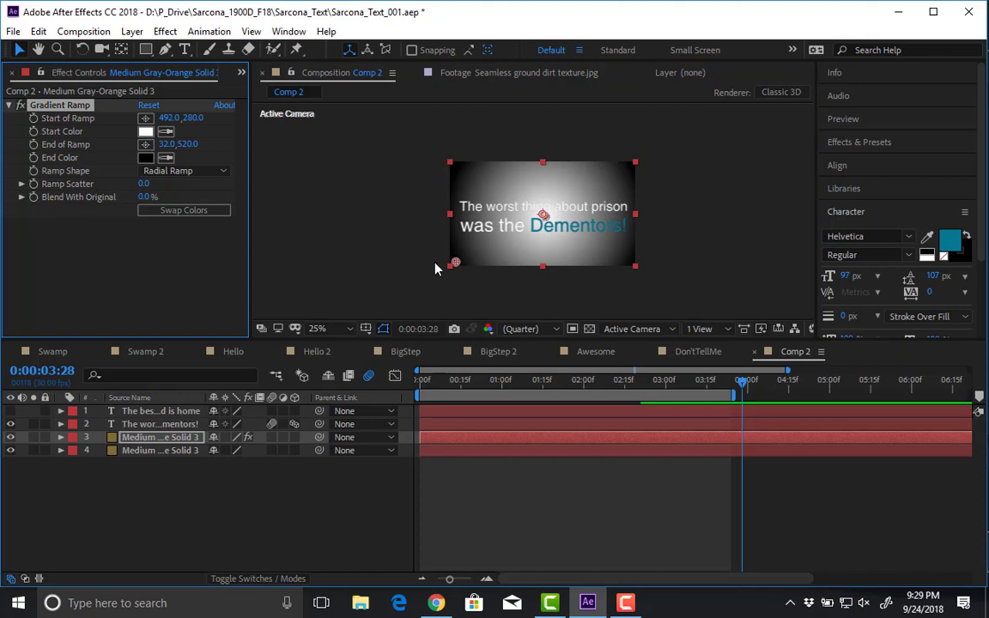
drag(454, 263, 409, 268)
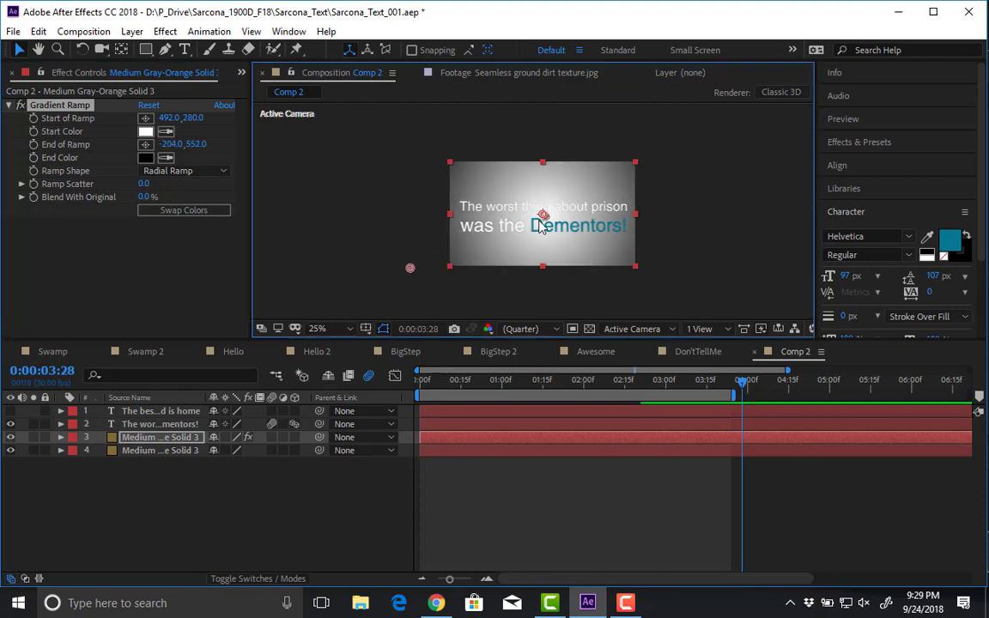
- Show the layer modes and set the gradient solid's blending mode to Multiply
key(period)
click(256, 579)
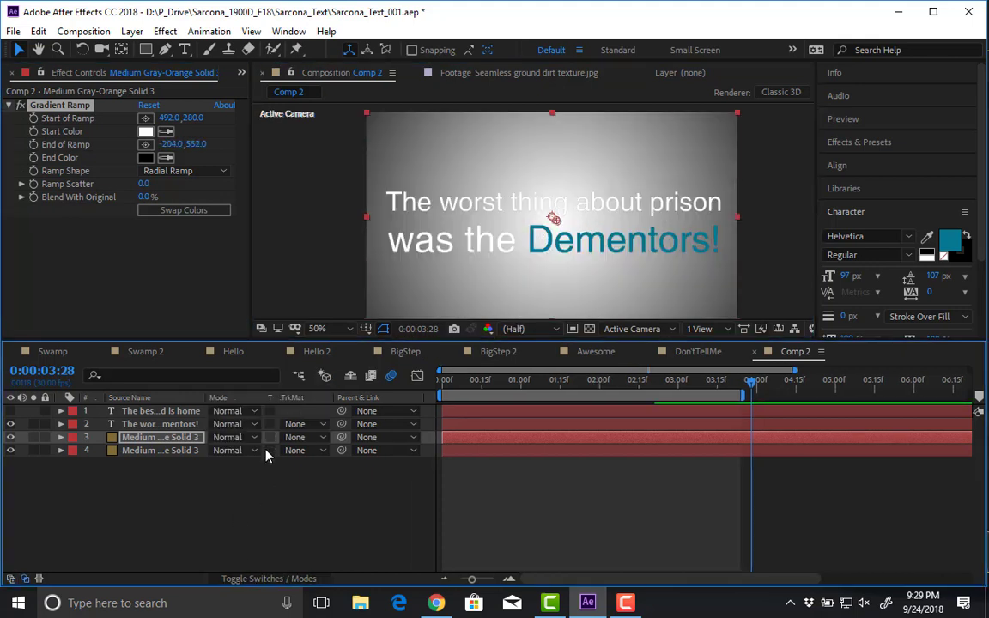
click(261, 436)
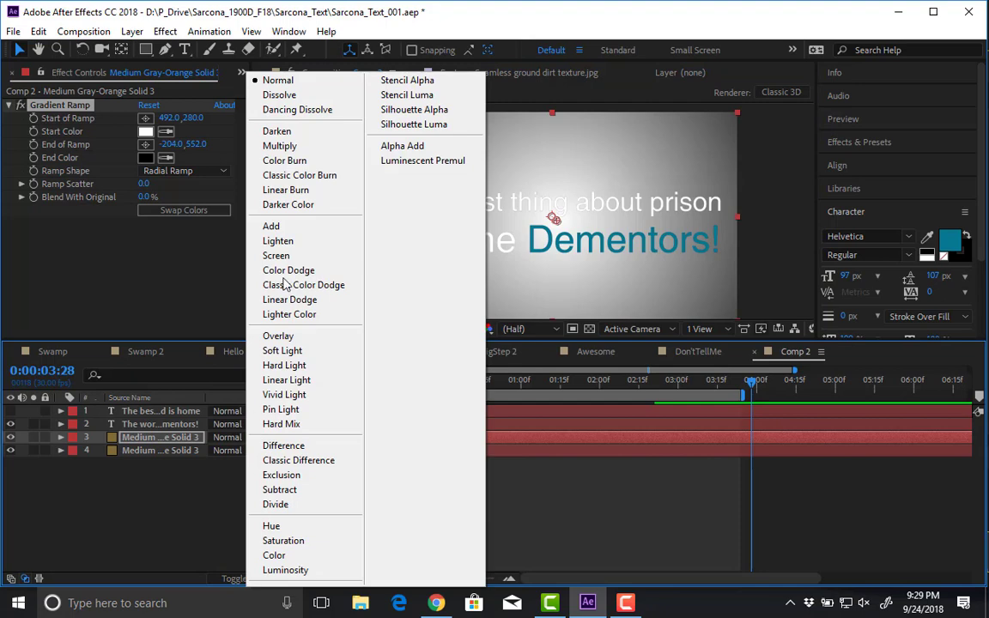
click(299, 145)
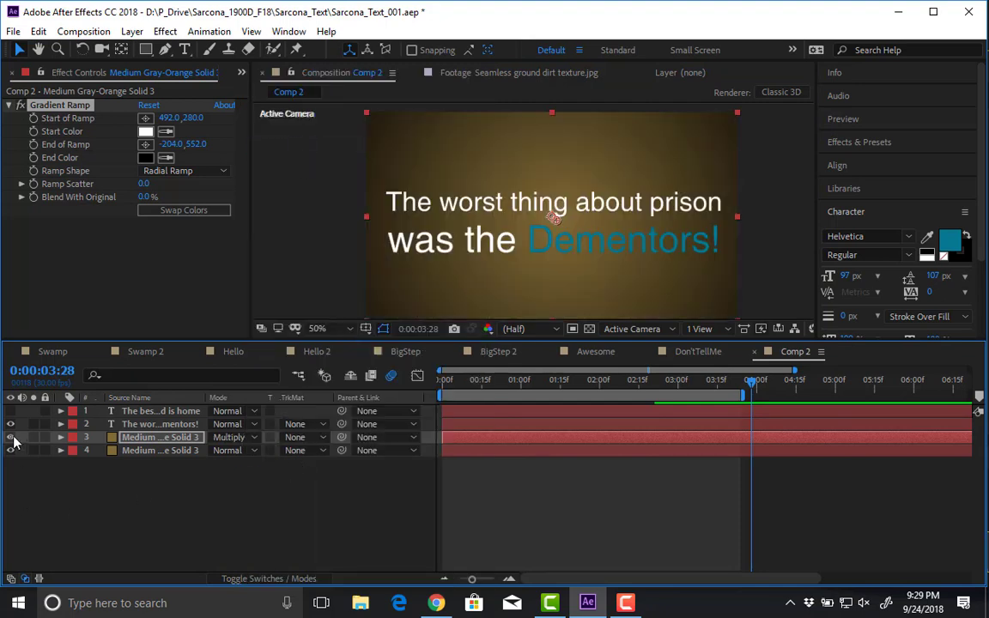
- Compare the background with and without the gradient solid, and inspect the text over it at 100% magnification
click(10, 436)
click(10, 437)
click(11, 437)
click(10, 439)
click(10, 438)
click(10, 439)
click(185, 547)
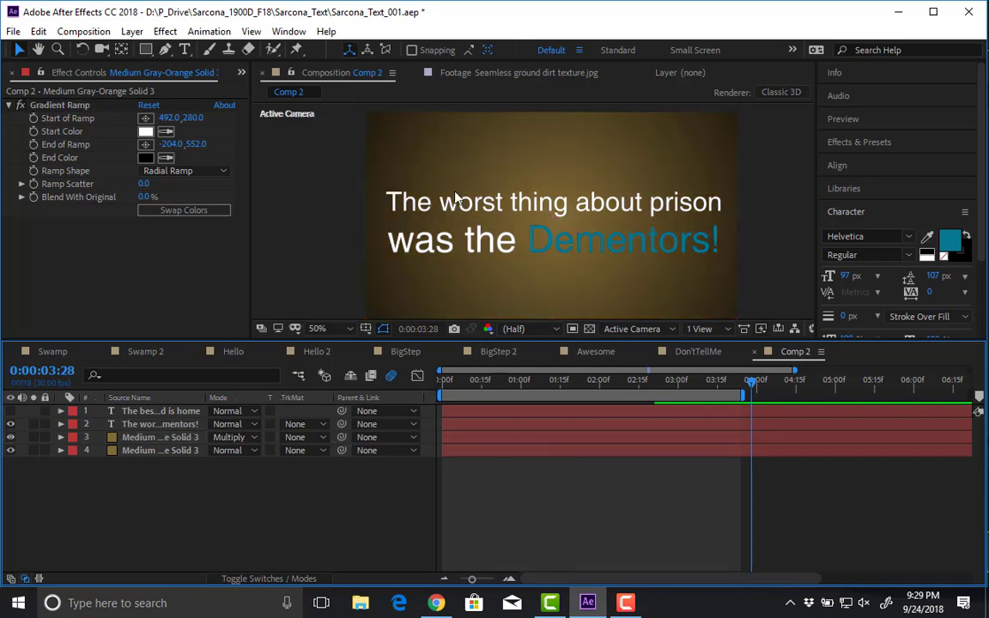
key(period)
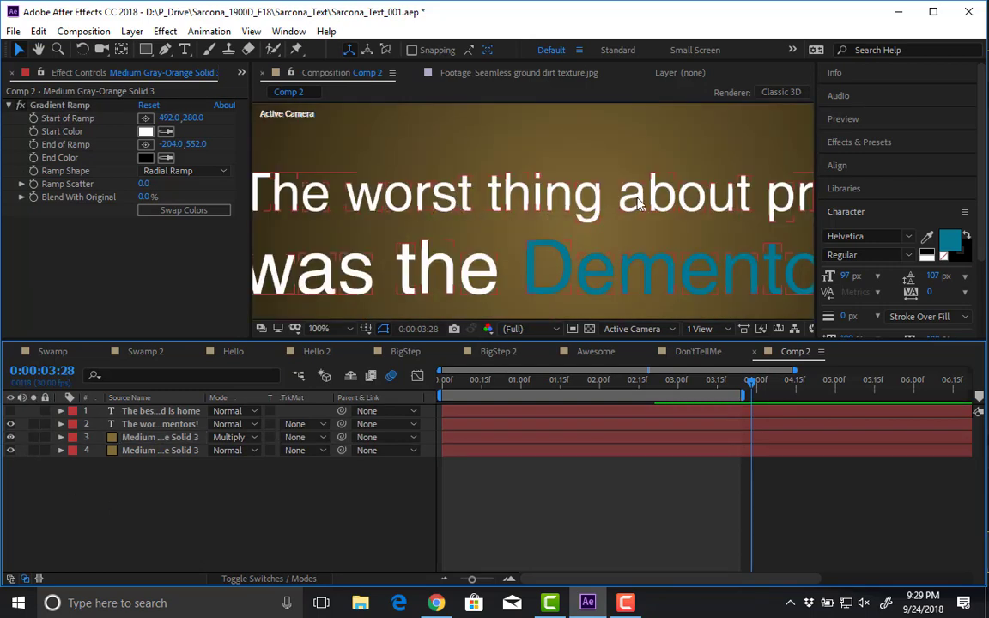
key(comma)
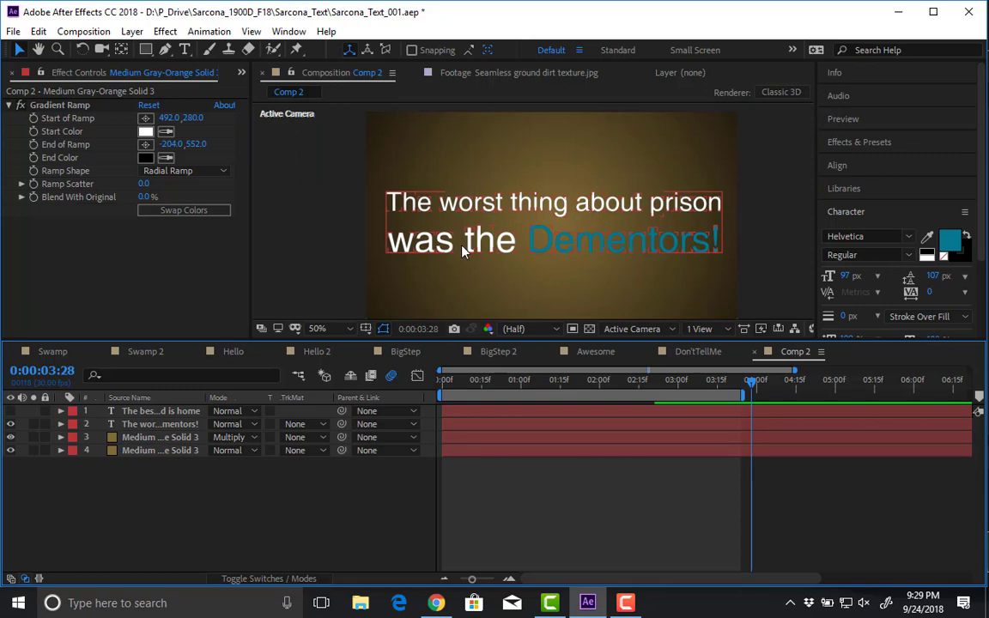
- Add a Drop Shadow layer style to the "The worst thing about prison was the Dementors!" text layer
click(142, 424)
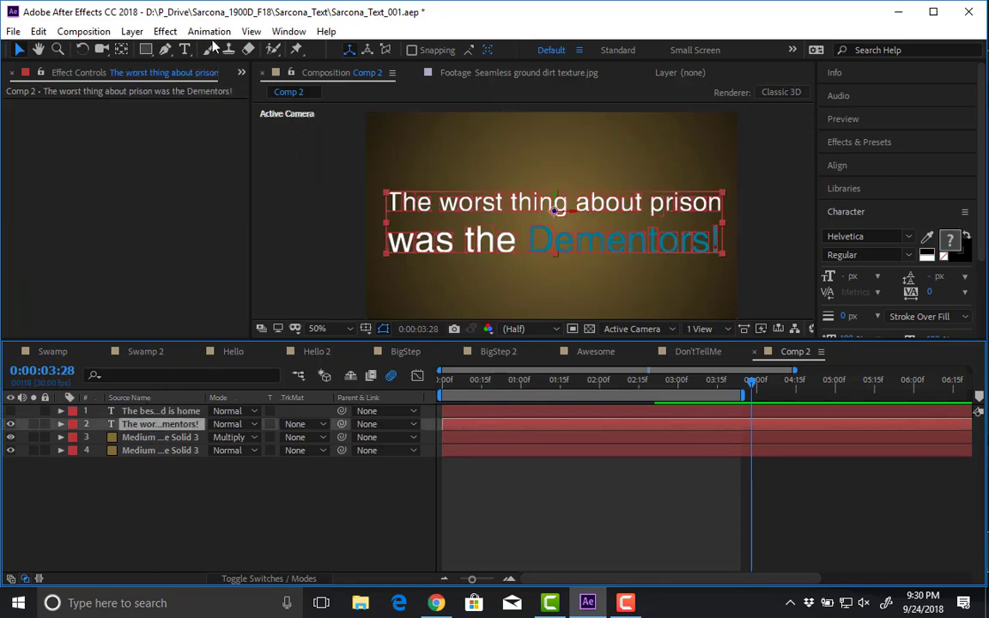
click(133, 32)
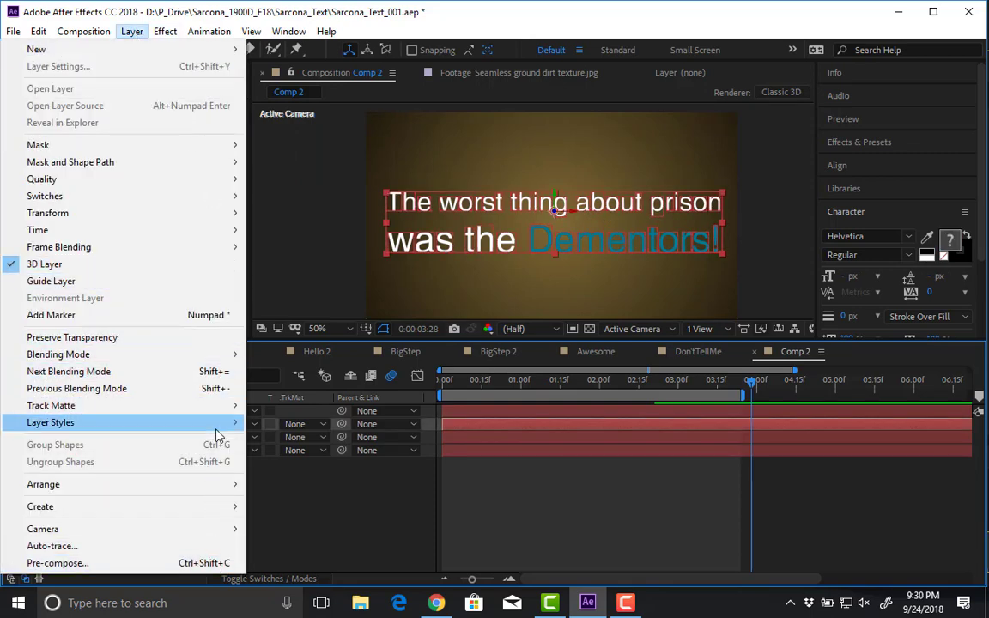
mouse_move(217, 433)
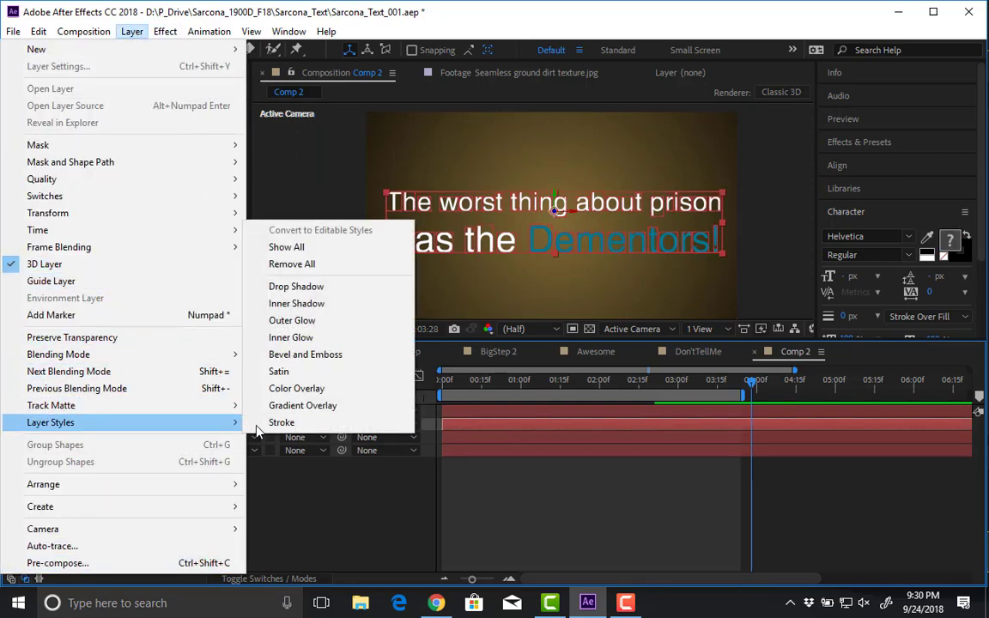
click(338, 288)
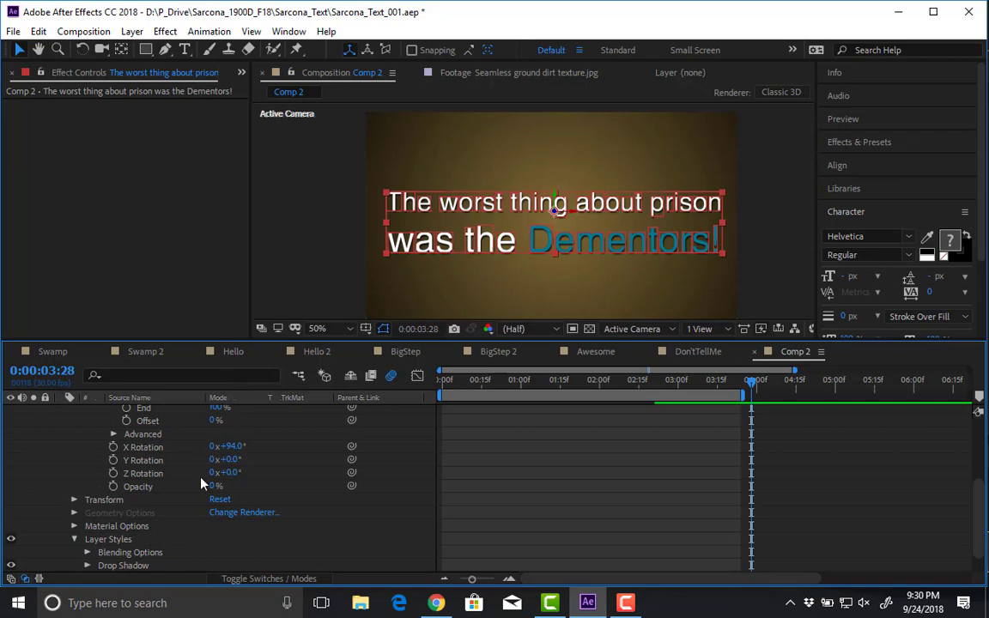
- Set the text's drop shadow to a spread of 21% and a size of 19
scroll(177, 528, down, 1)
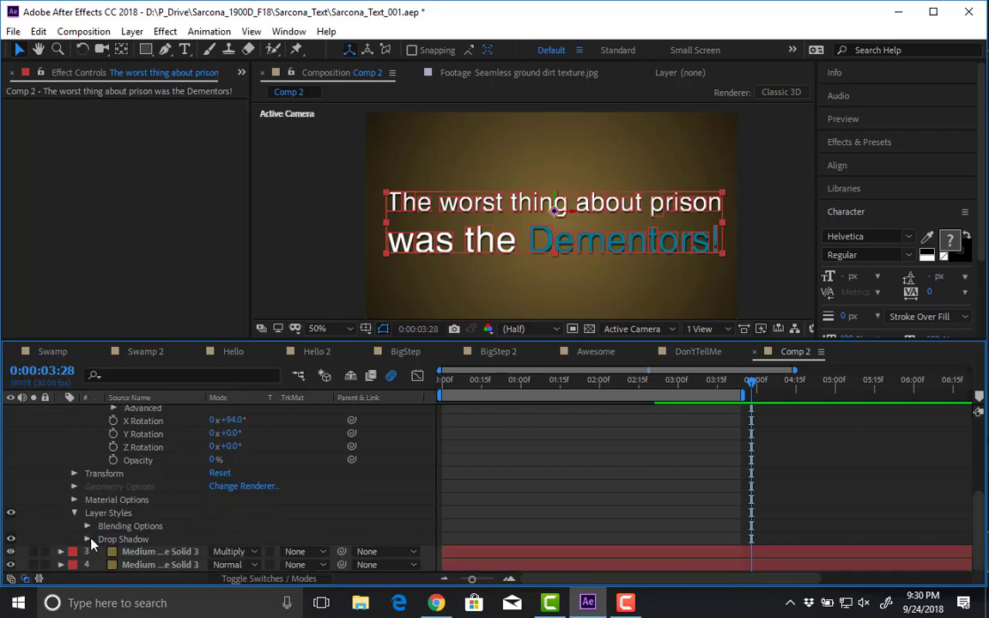
click(89, 543)
scroll(140, 515, down, 3)
scroll(142, 515, down, 2)
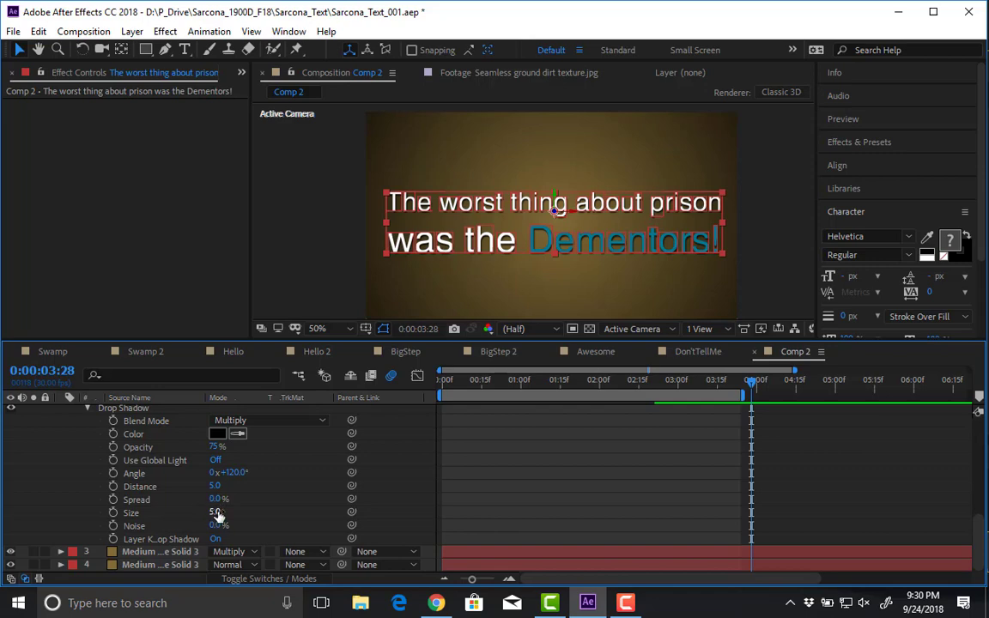
drag(216, 512, 256, 511)
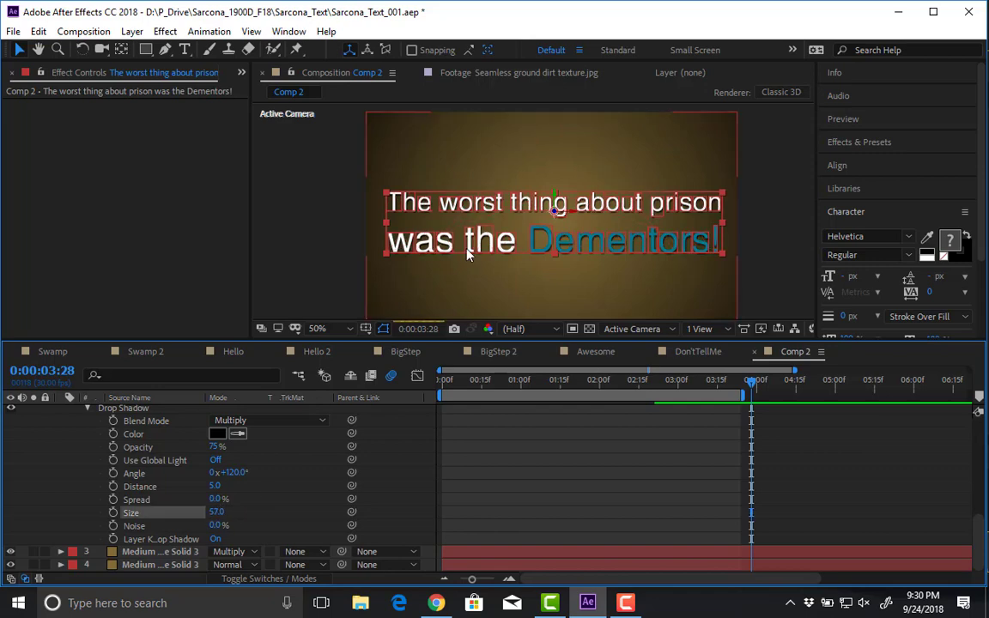
scroll(420, 223, up, 2)
text(12)
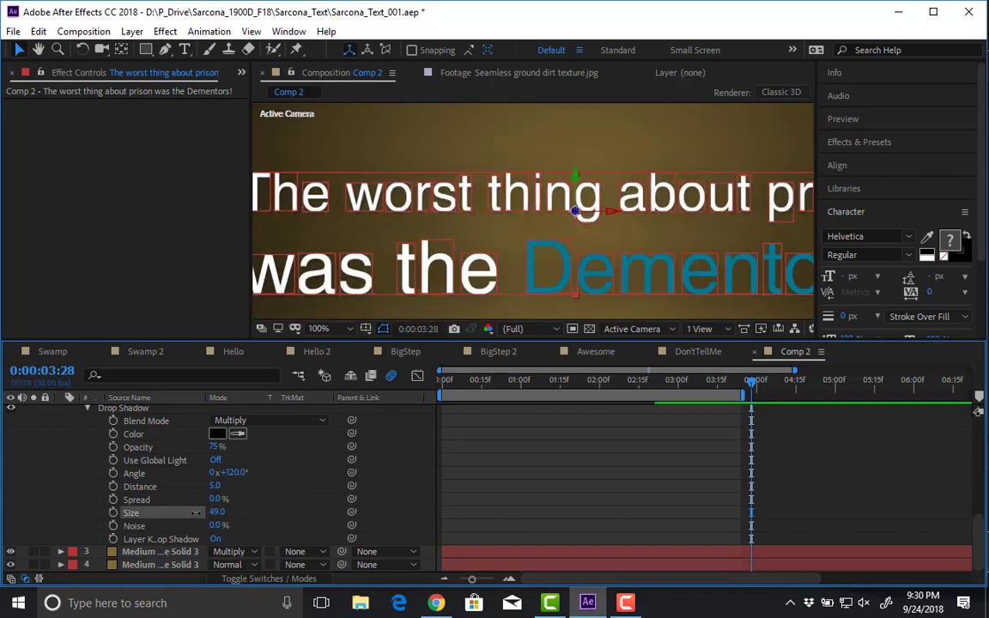
key(Return)
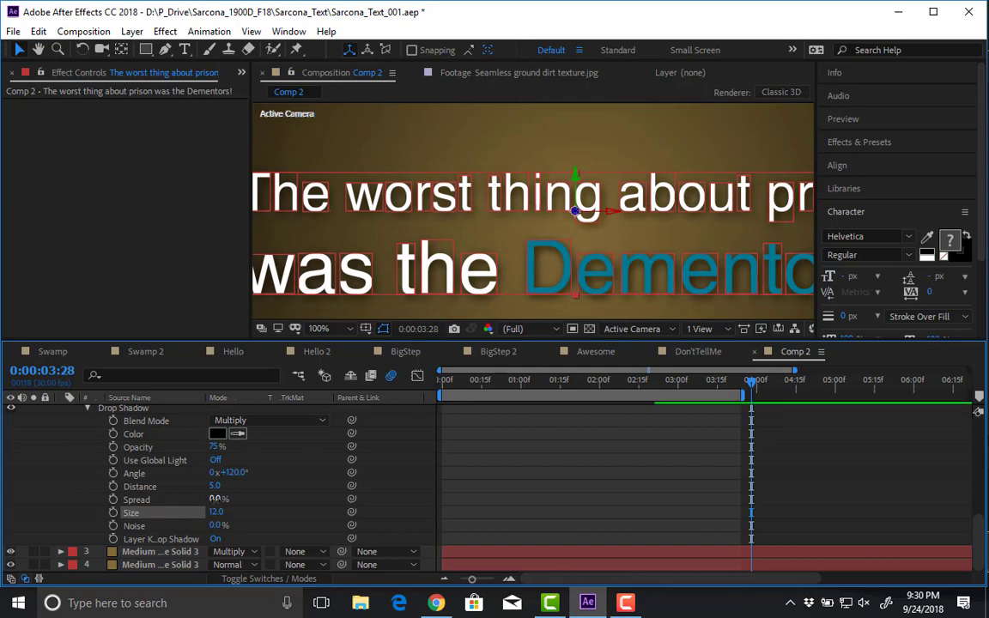
mouse_move(216, 498)
mouse_down()
mouse_move(234, 501)
mouse_move(218, 512)
mouse_up()
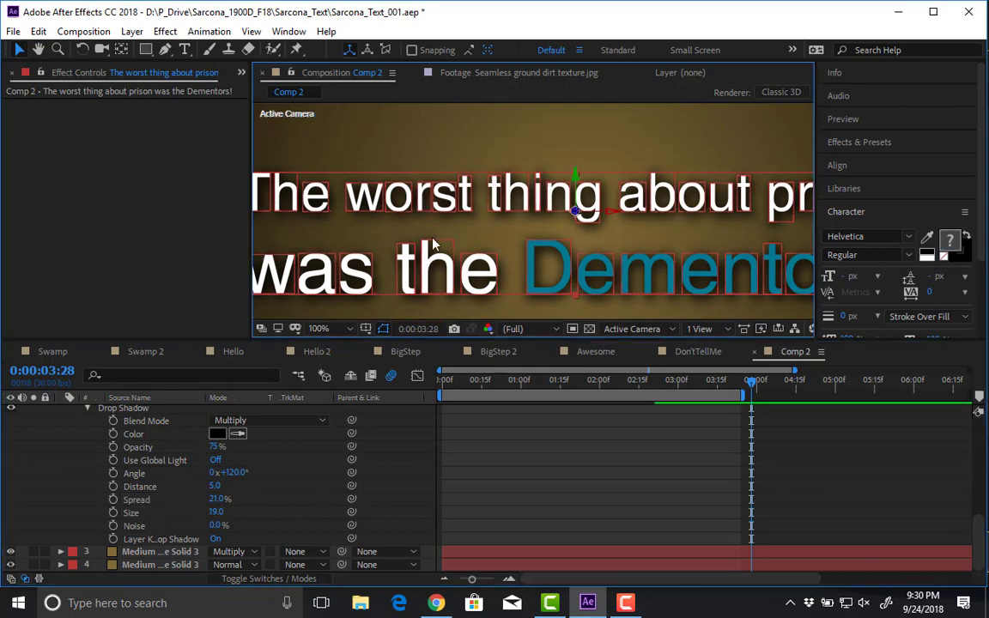
- Compare the text with and without its drop shadow at 50% magnification
key(comma)
key(comma)
click(363, 243)
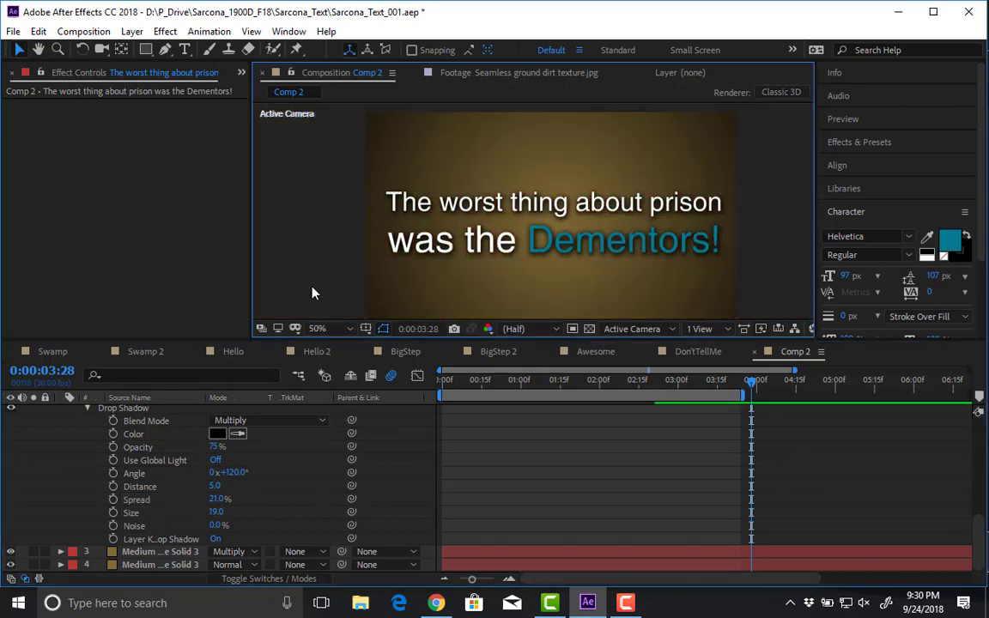
scroll(128, 503, up, 2)
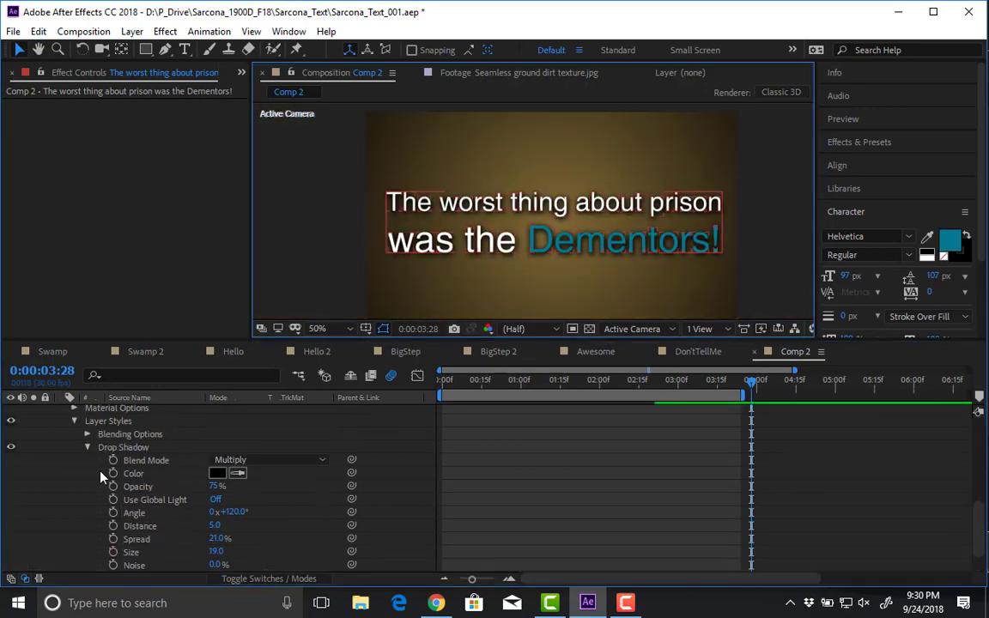
click(12, 447)
click(11, 448)
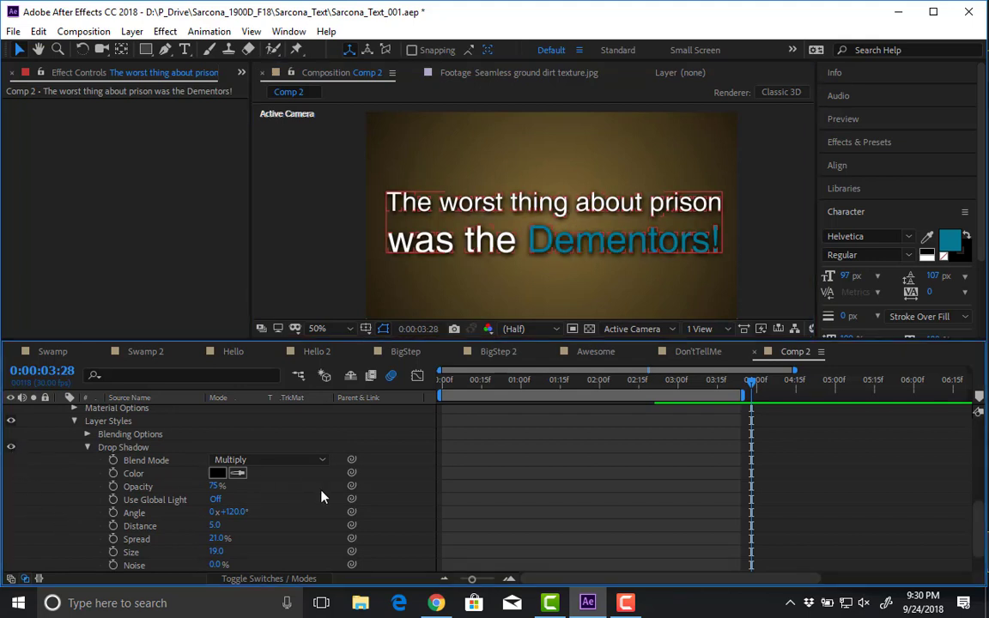
click(309, 209)
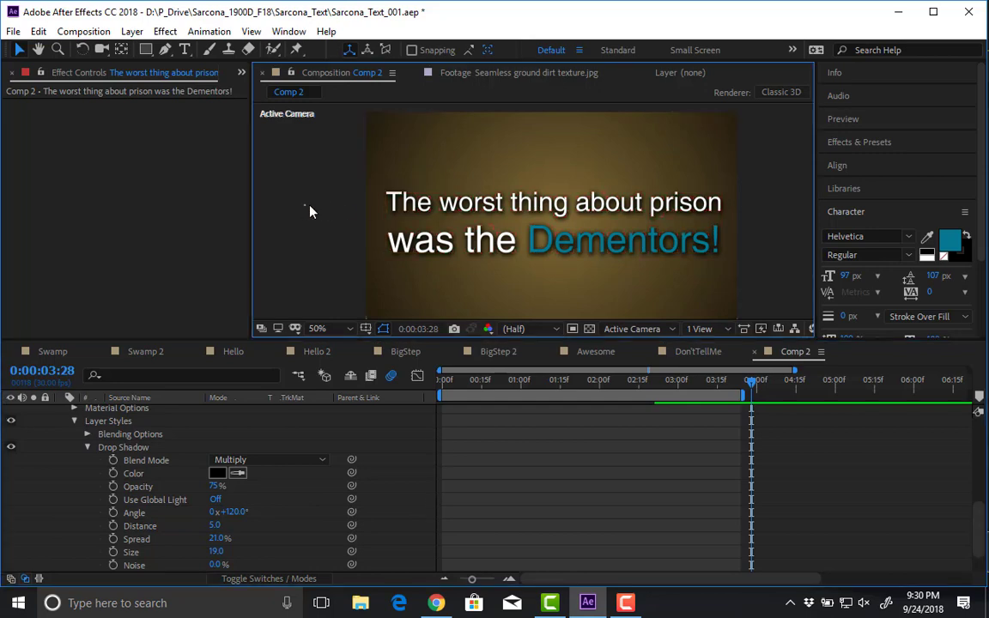
- Collapse the layer styles and all properties of the Dementors text layer in the timeline
scroll(477, 180, down, 1)
scroll(477, 179, up, 1)
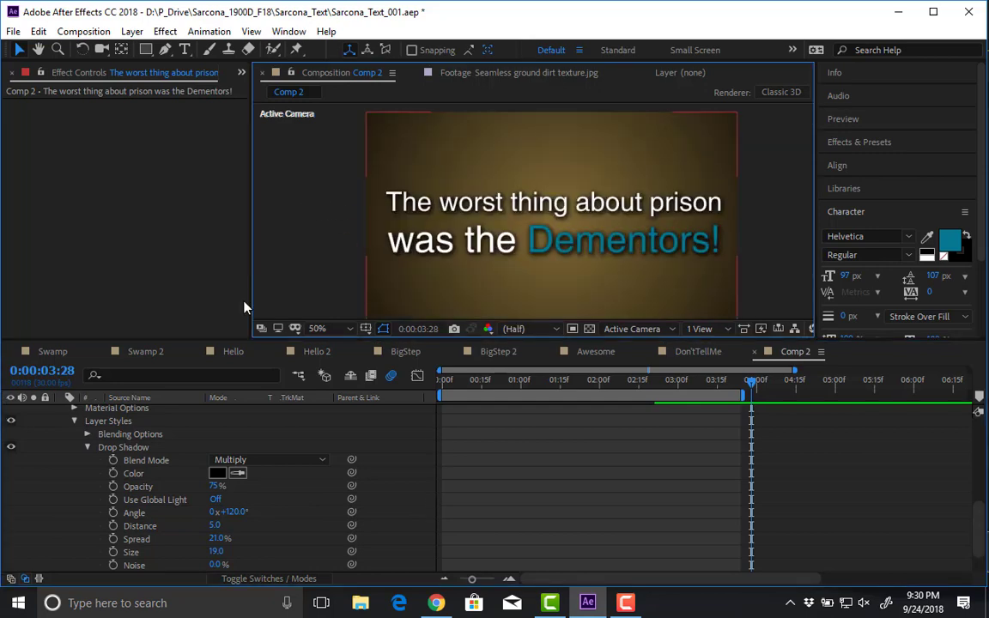
click(74, 421)
scroll(69, 429, up, 6)
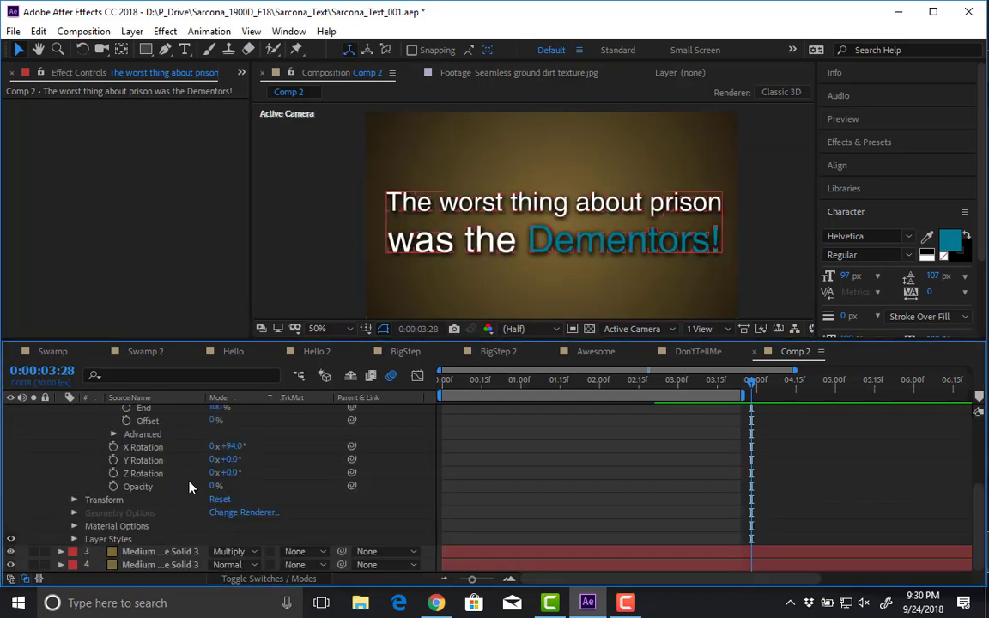
click(61, 424)
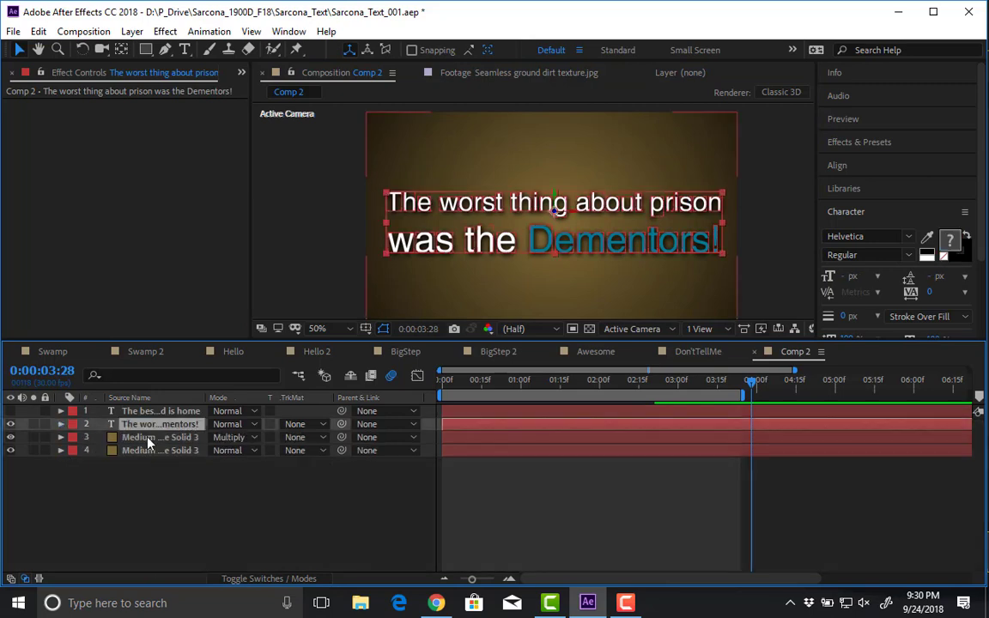
- Duplicate the gradient solid below the text and delete the Gradient Ramp effect from the upper copy
click(150, 437)
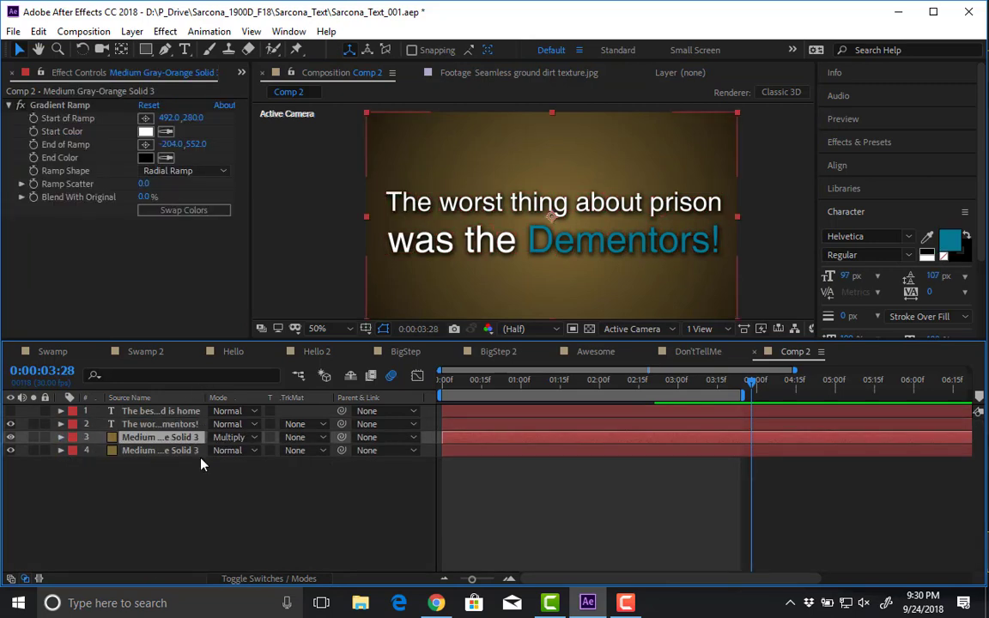
key(ctrl+d)
click(60, 104)
key(Delete)
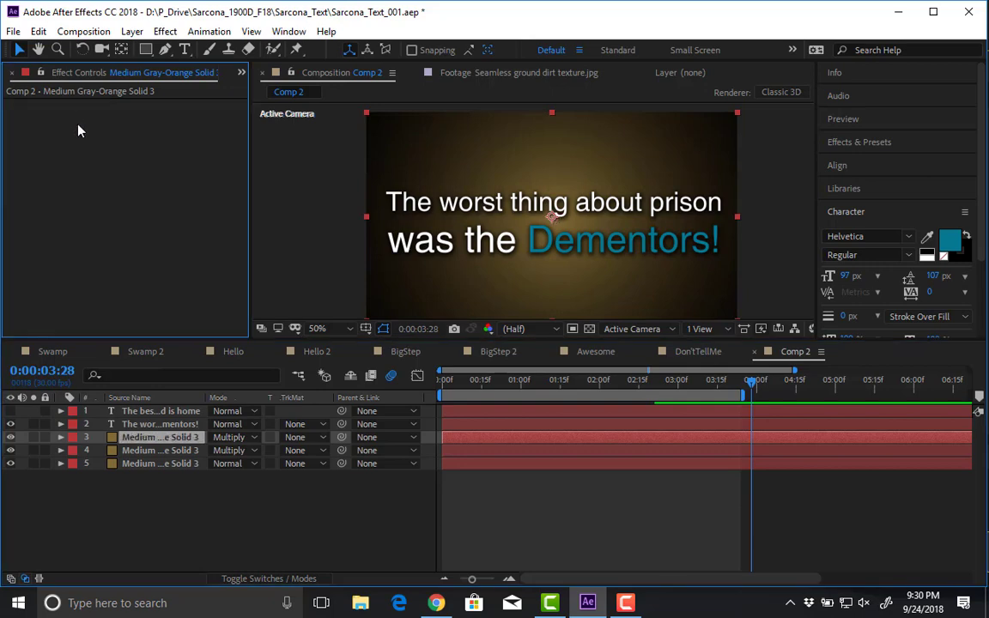
- Change the duplicated solid's color to black, 000000, as a new solid
key(ctrl+shift+y)
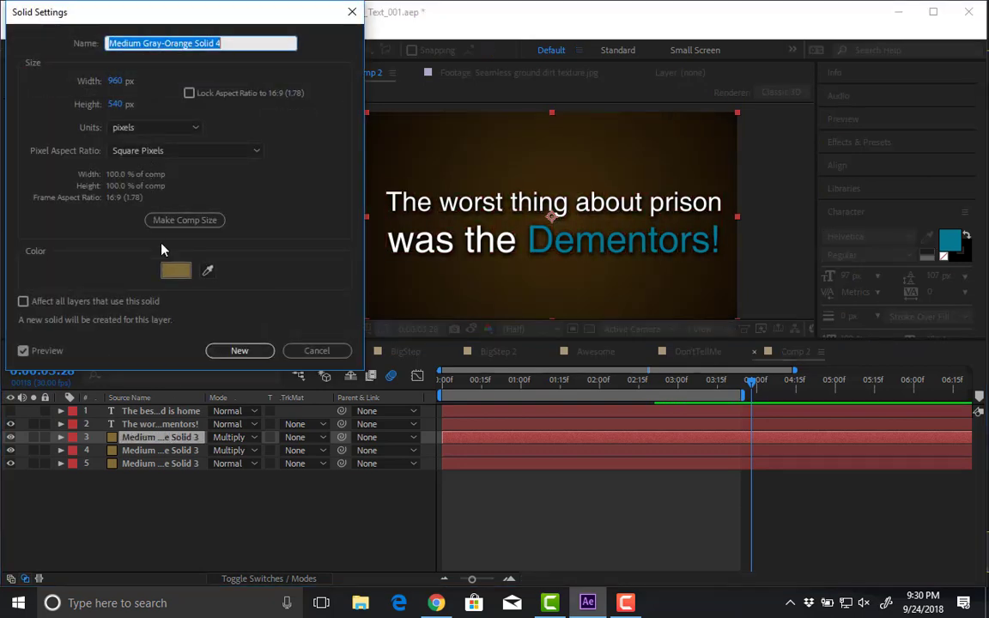
click(176, 271)
text(000000)
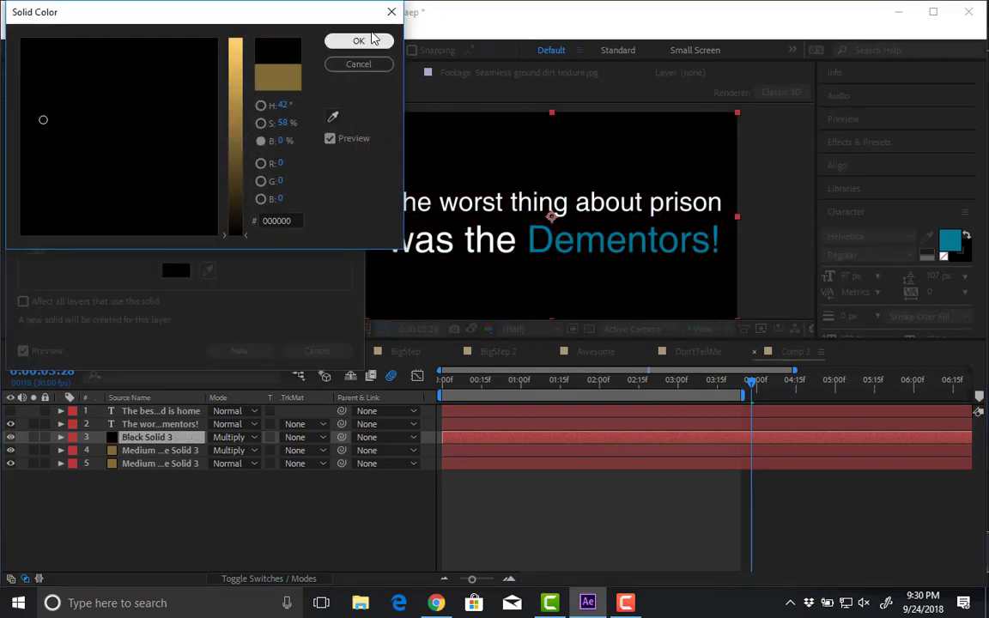
key(Return)
key(Return)
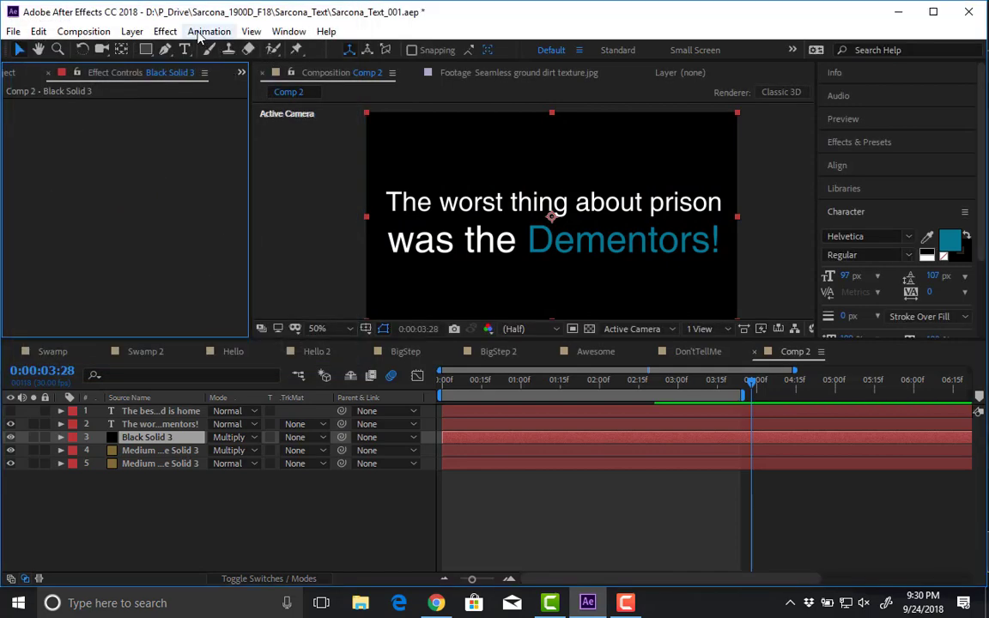
- Apply the Add Grain effect to the black solid and set its viewing mode to Final Output
click(164, 31)
mouse_move(206, 311)
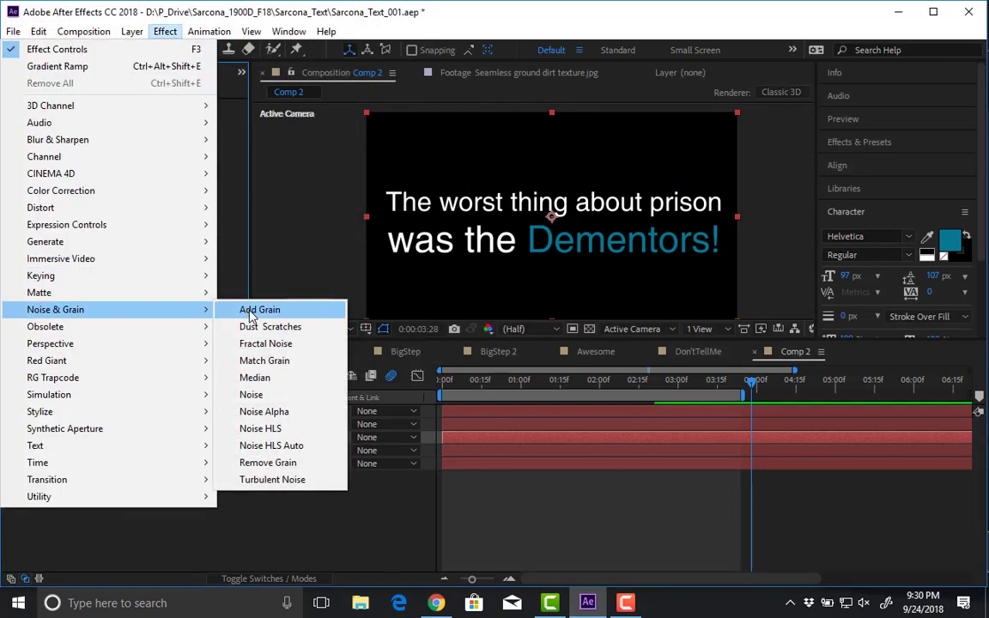
click(258, 310)
click(176, 118)
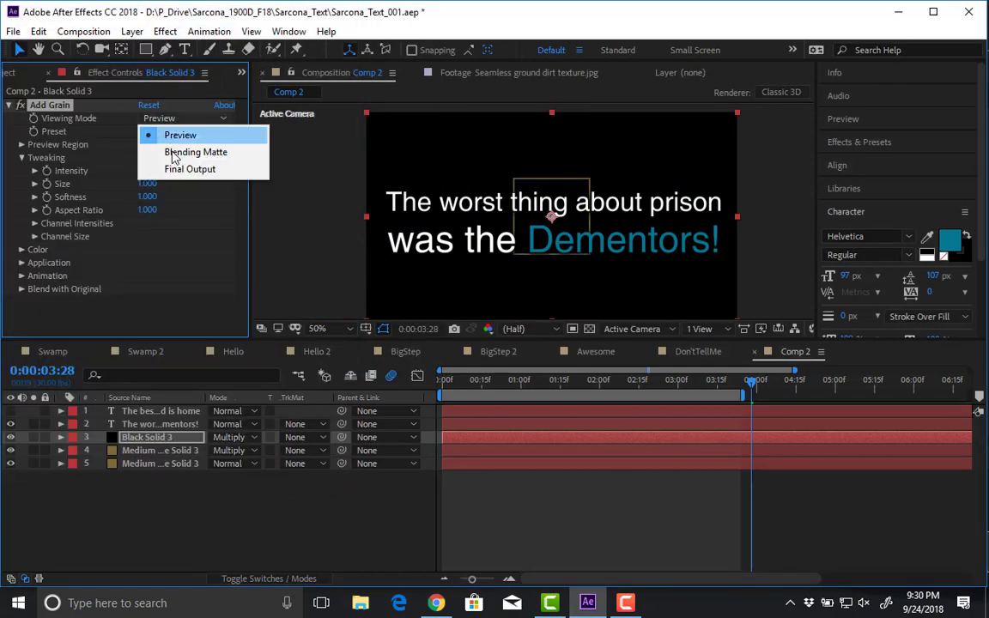
click(185, 169)
- Set the grain's animation speed to 0 and raise its intensity to 17.2
scroll(488, 214, up, 4)
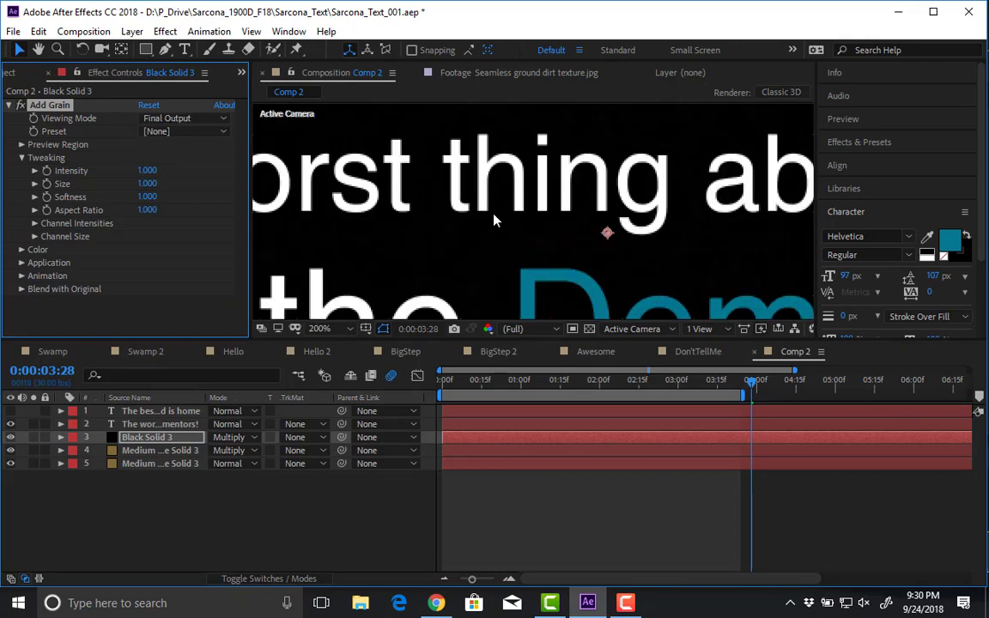
drag(144, 170, 166, 170)
key(ctrl+z)
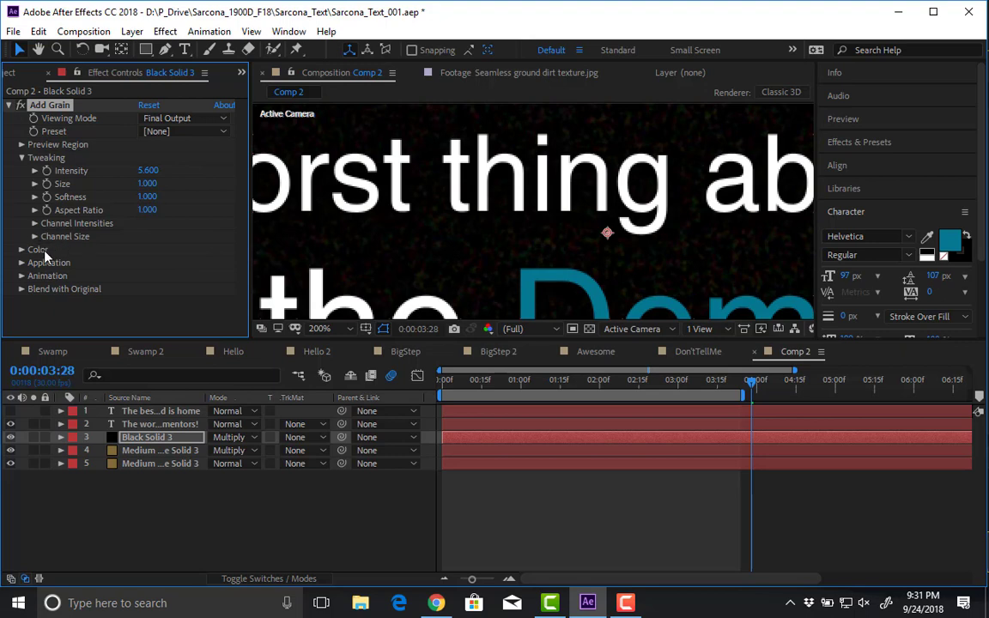
click(23, 275)
click(146, 289)
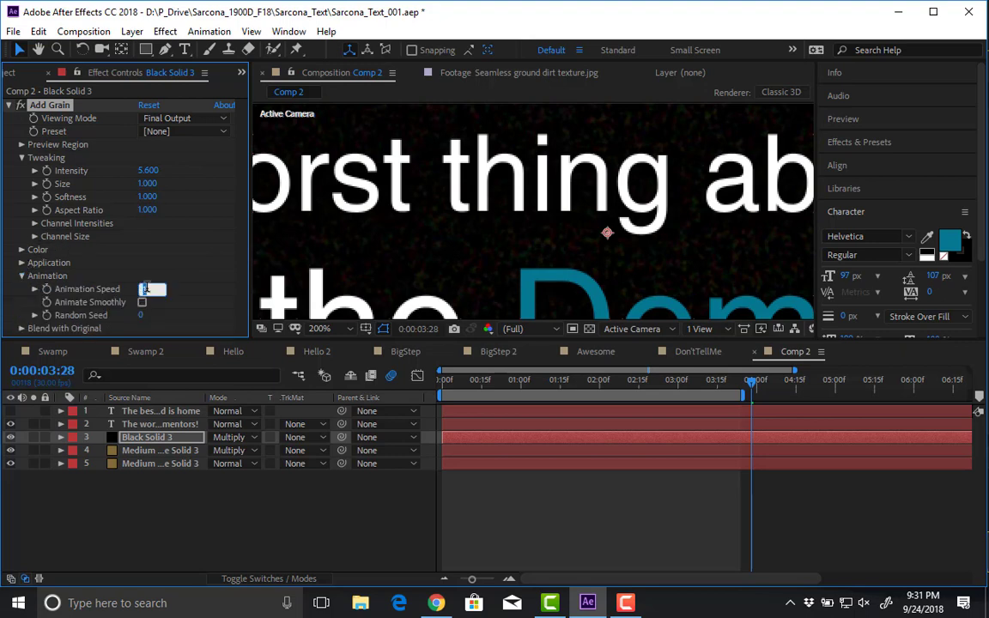
text(0)
key(Return)
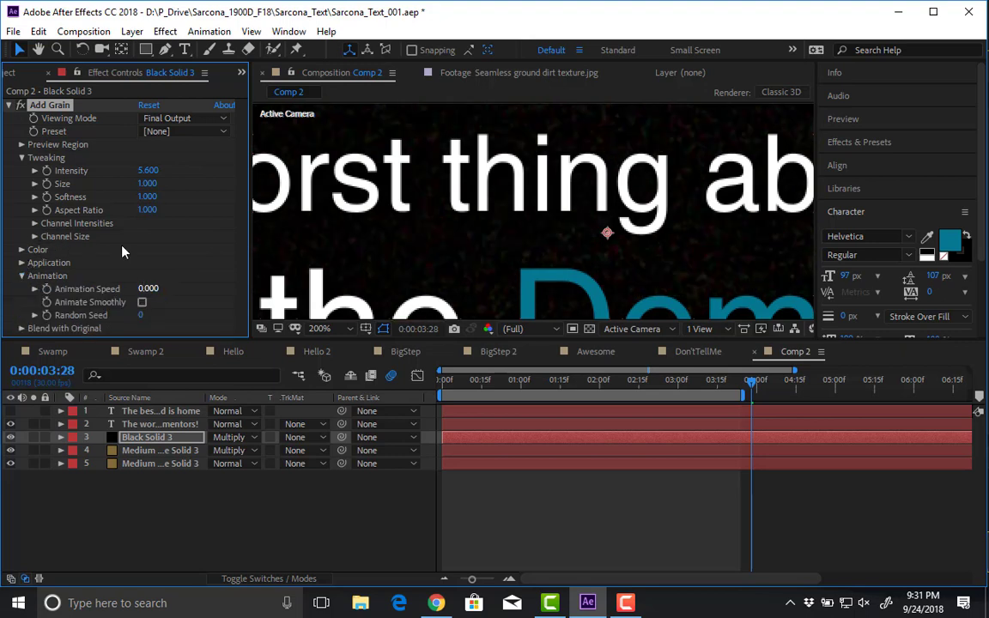
drag(137, 171, 241, 175)
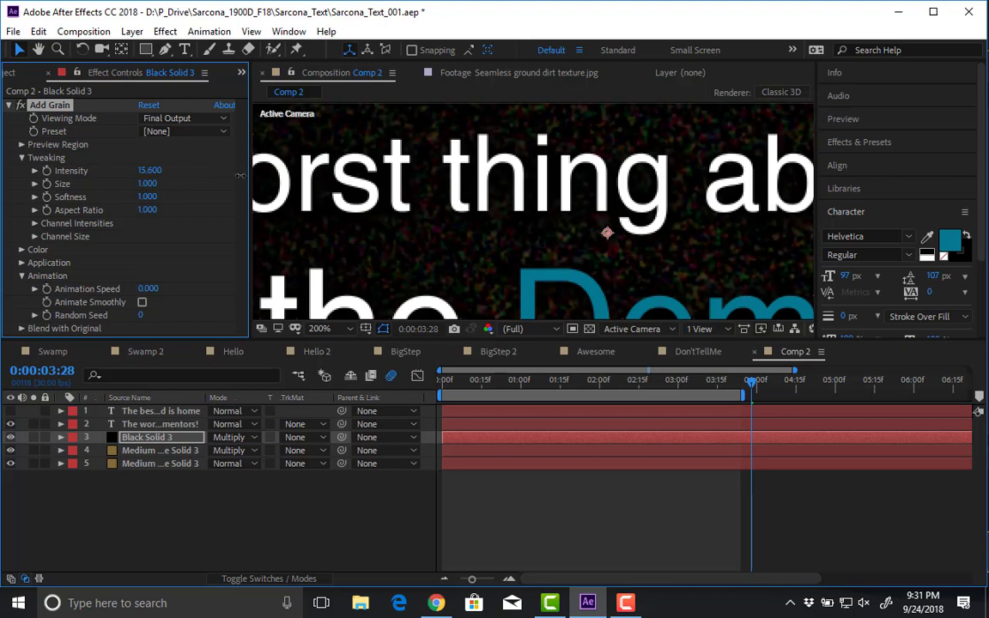
- Try a grain size of 0.5 on the black solid, and settle on a size of 2
click(149, 184)
text(0.5)
key(Return)
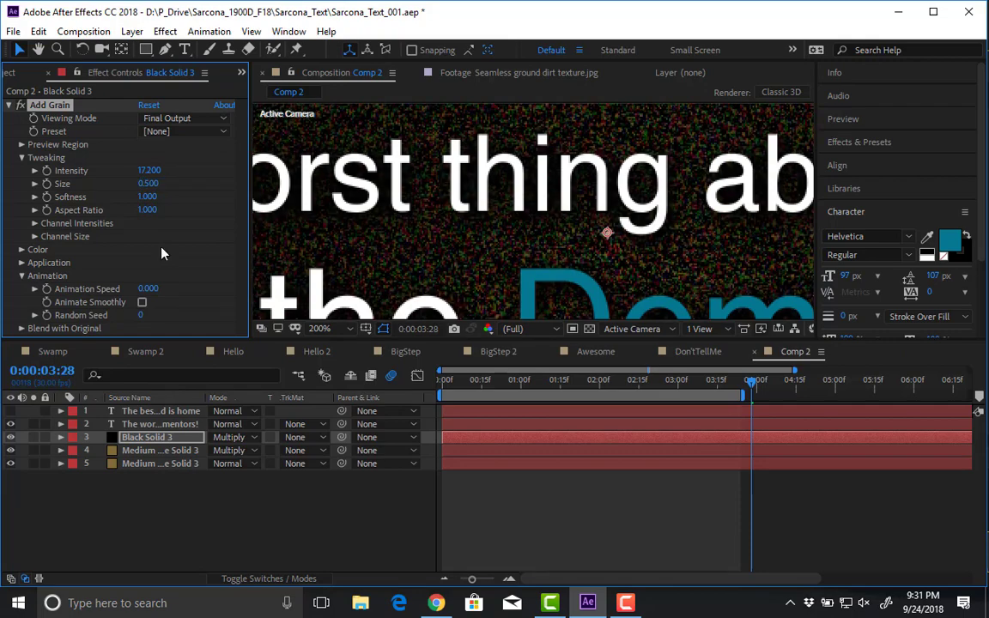
click(149, 184)
text(2)
key(Return)
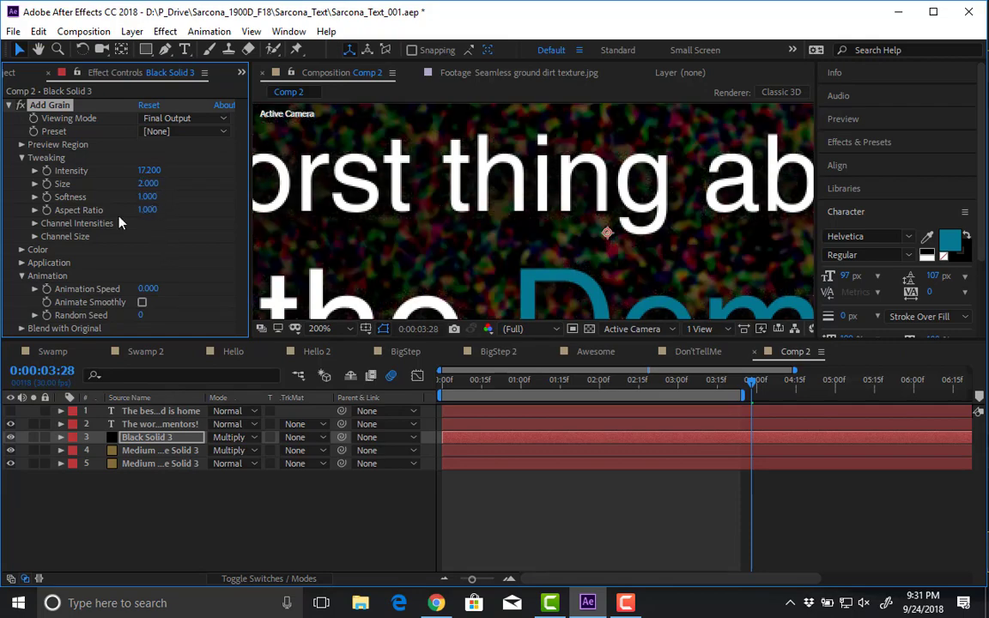
- Apply a Gaussian Blur with blurriness 7 to the black solid and make its grain monochromatic
click(167, 33)
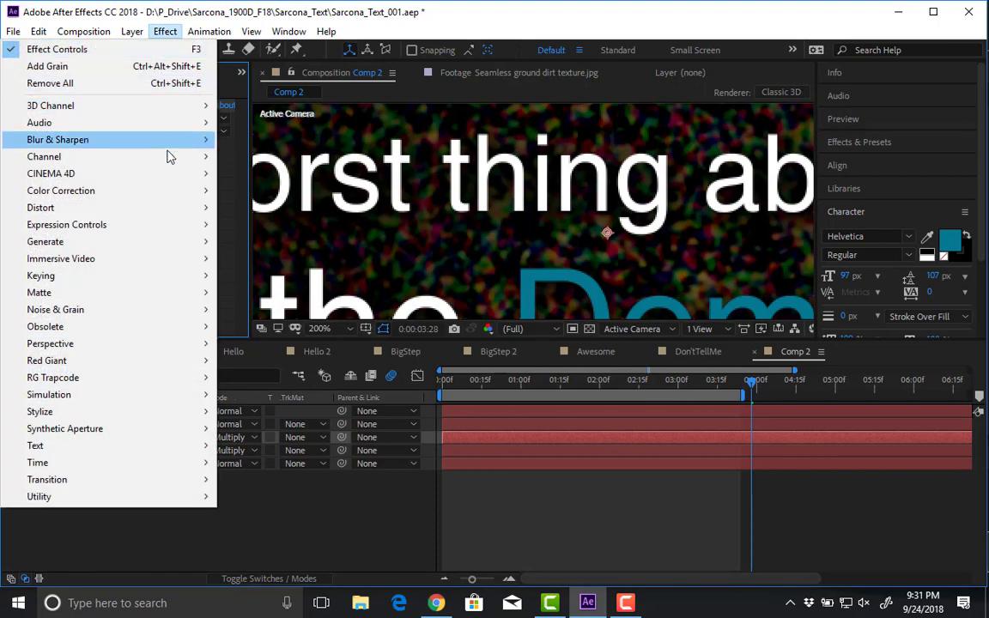
mouse_move(171, 139)
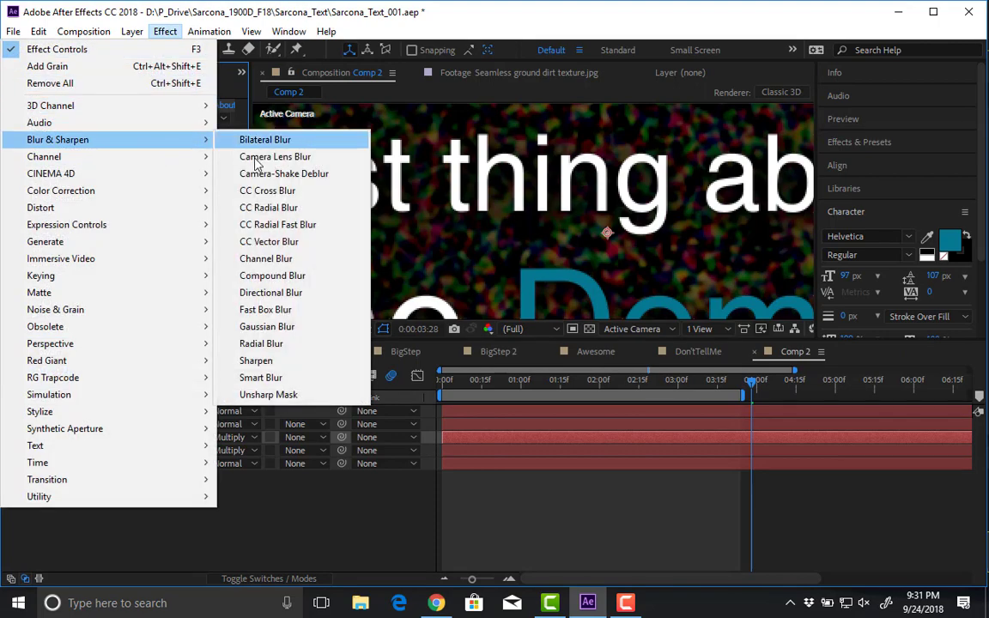
click(283, 326)
drag(144, 303, 229, 310)
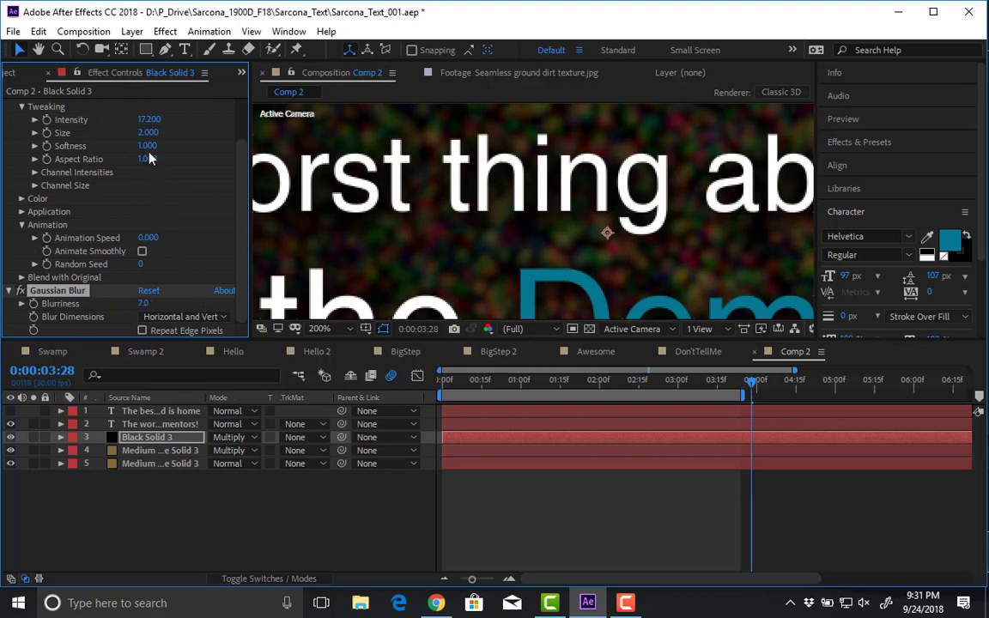
click(22, 198)
click(142, 212)
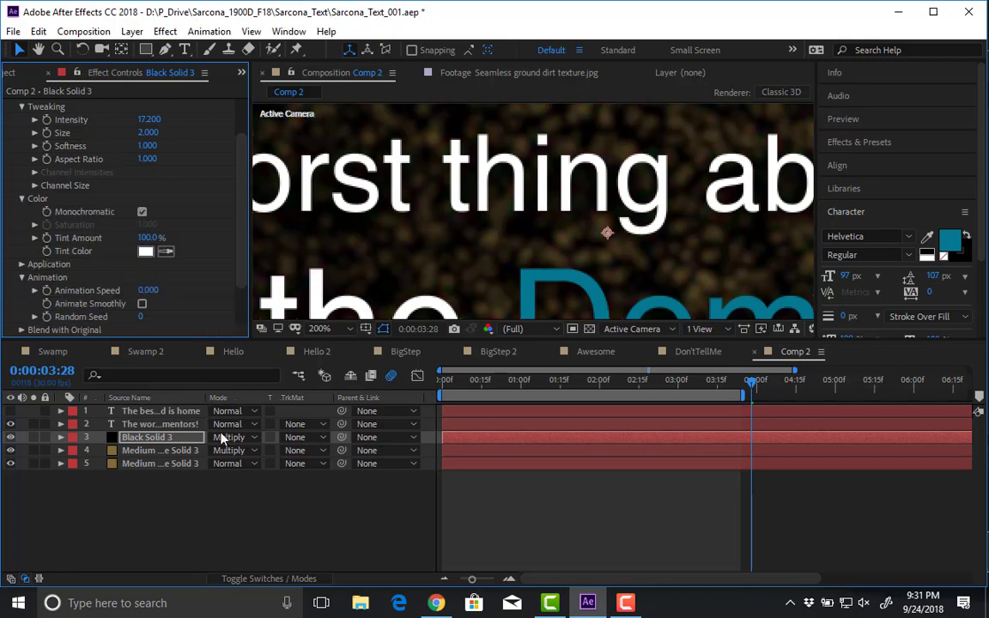
- Set the black solid's blending mode to Add and its grain intensity to 10
click(227, 436)
click(271, 225)
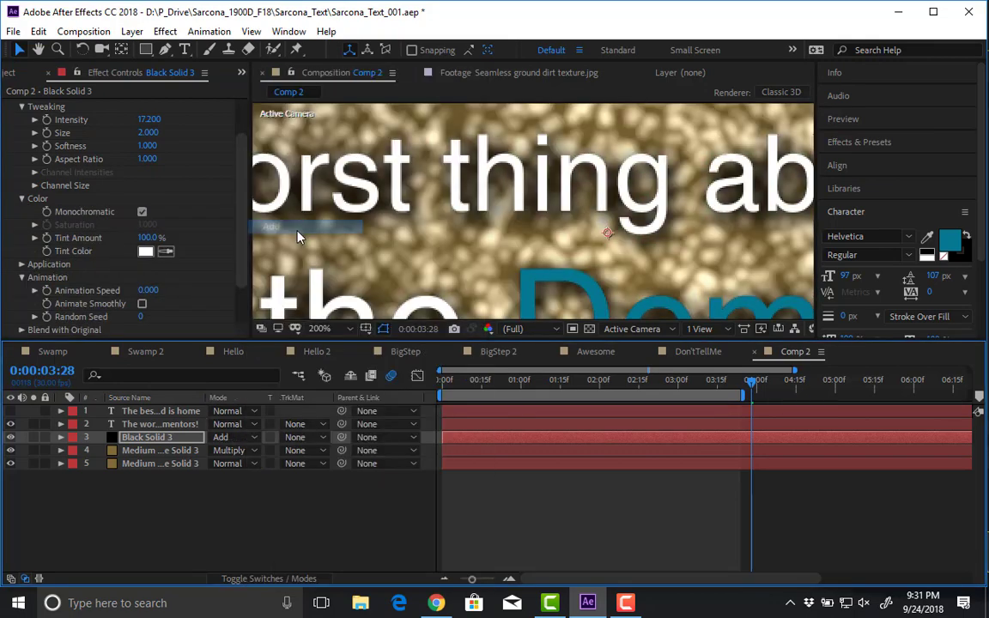
scroll(480, 208, down, 1)
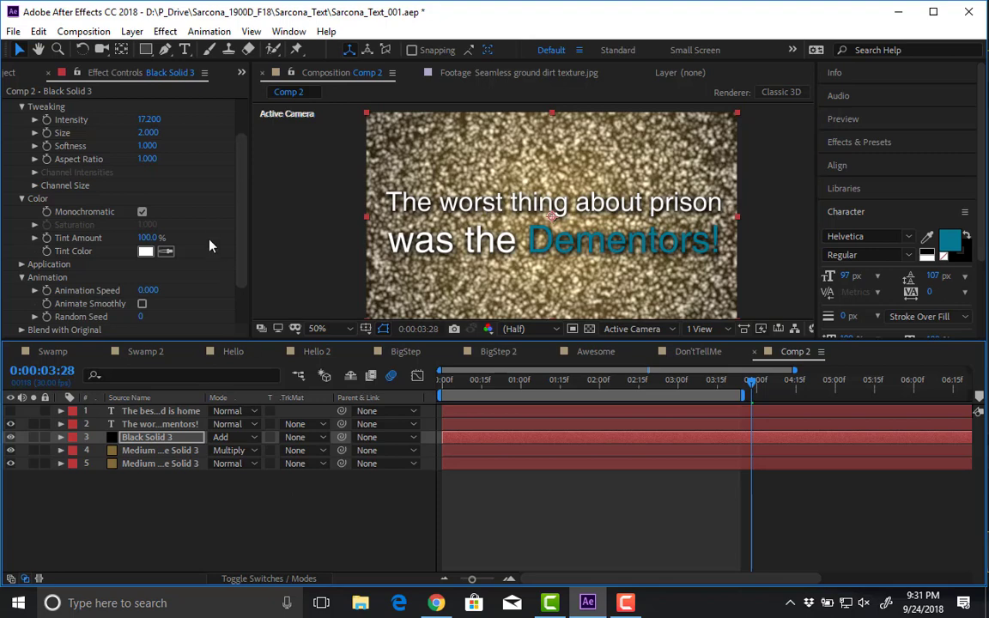
click(153, 120)
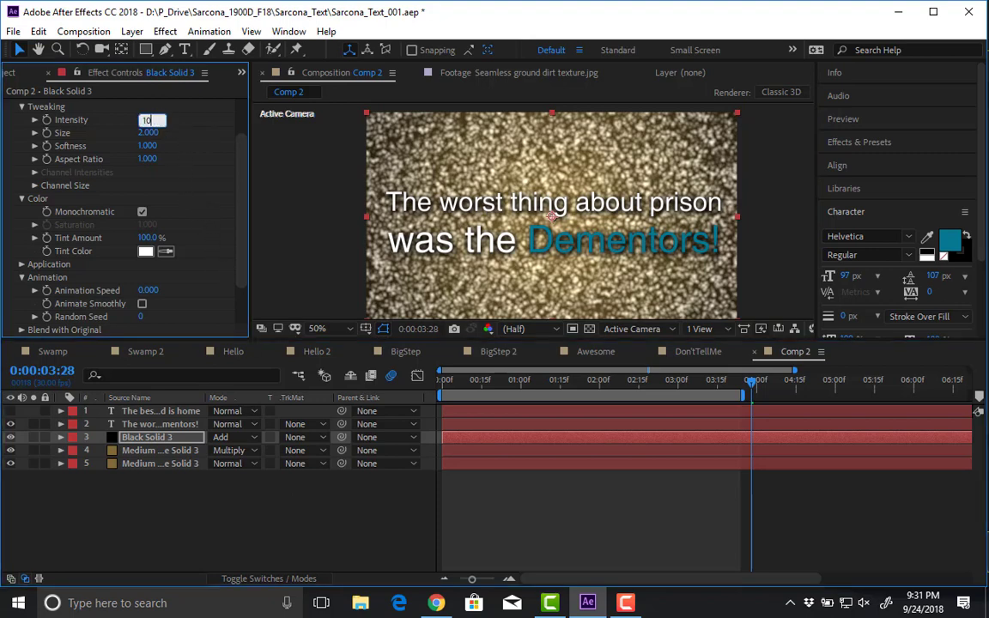
key(Return)
key(ctrl+Down)
key(ctrl+Down)
key(KP_Enter)
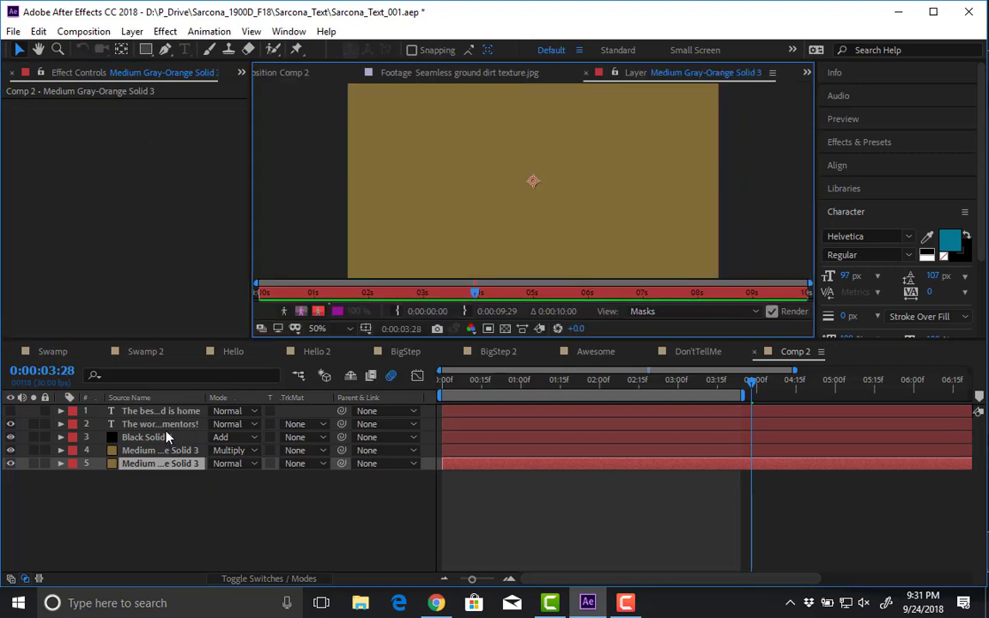
key(ctrl+Up)
key(ctrl+Up)
key(ctrl+Up)
key(ctrl+Down)
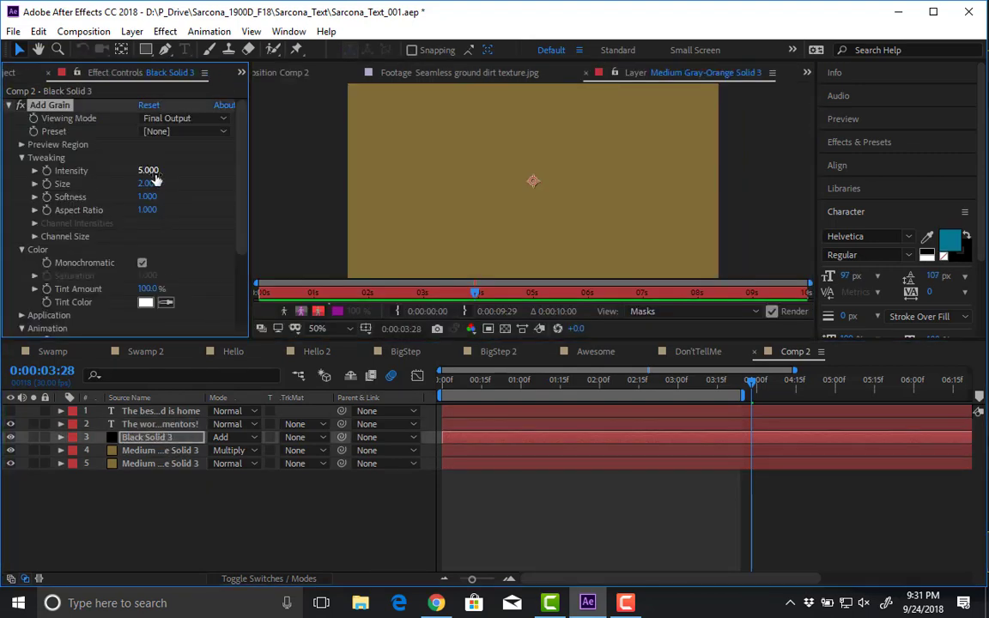
click(407, 70)
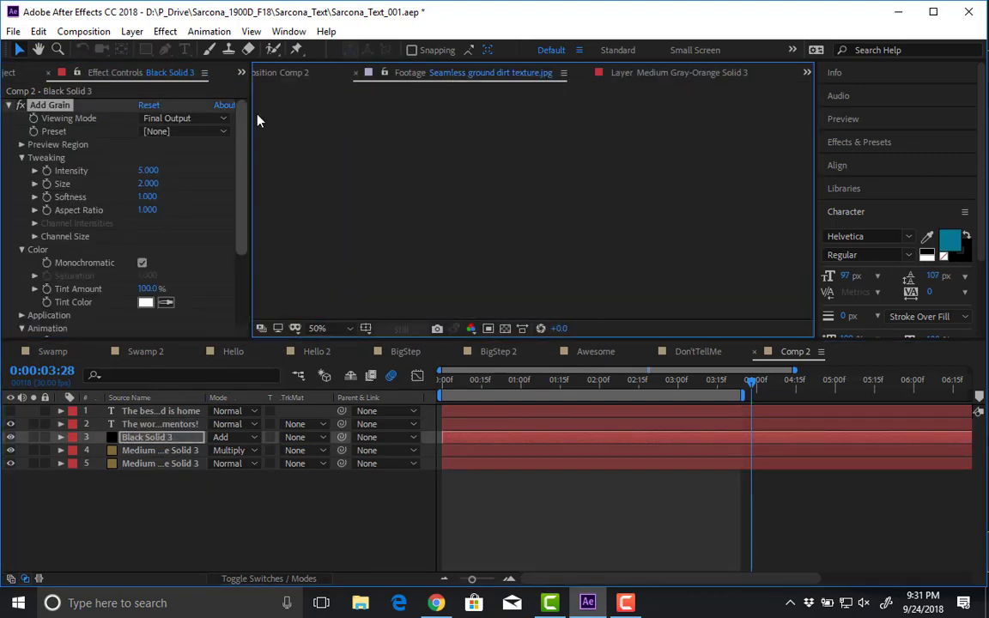
click(279, 72)
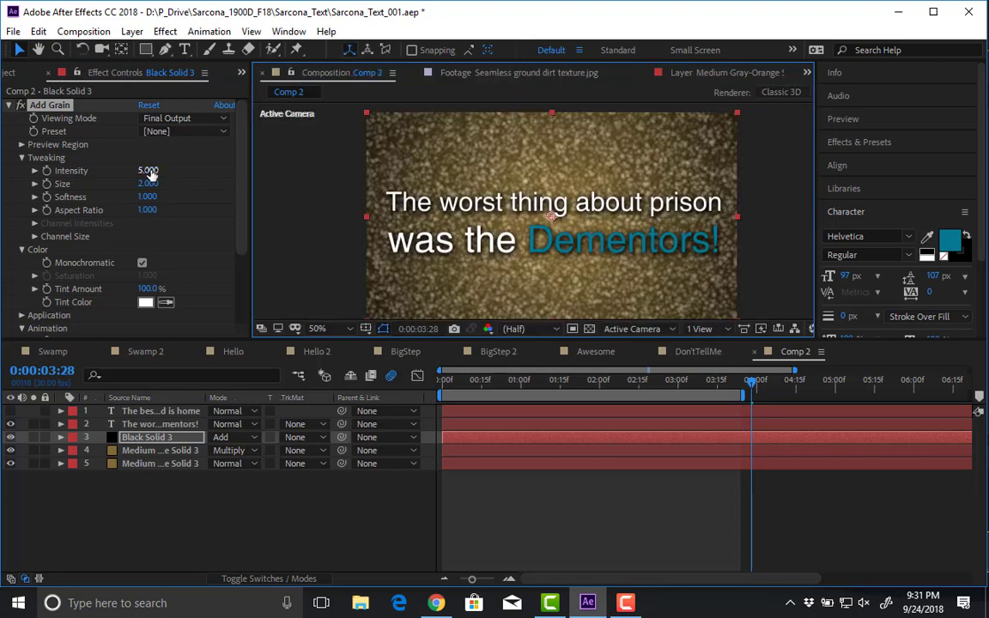
- Try a grain intensity of 2 on the black solid, and settle on an intensity of 1
drag(150, 172, 148, 170)
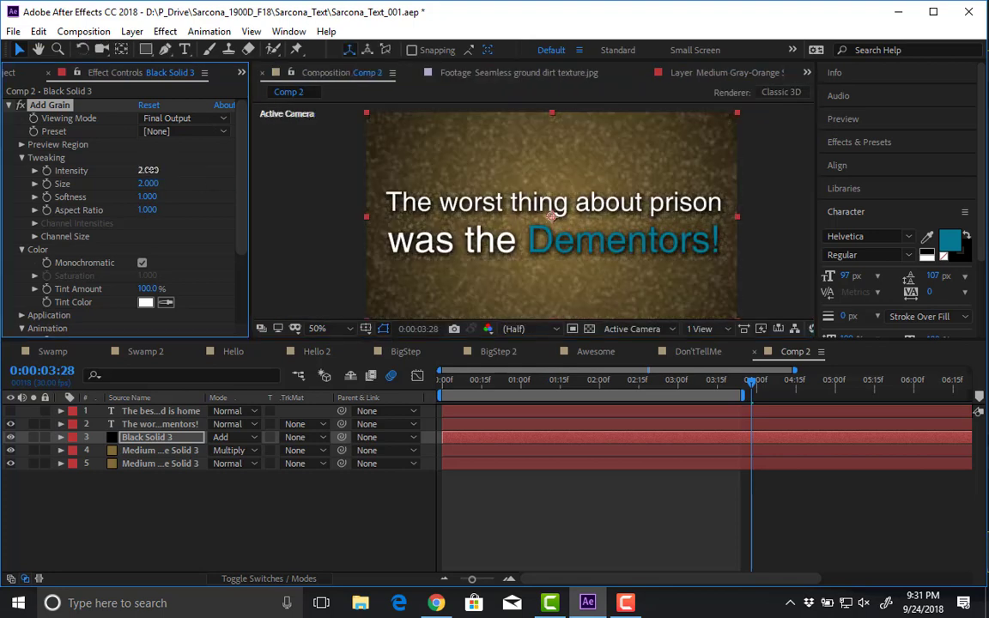
click(148, 170)
text(1)
key(Return)
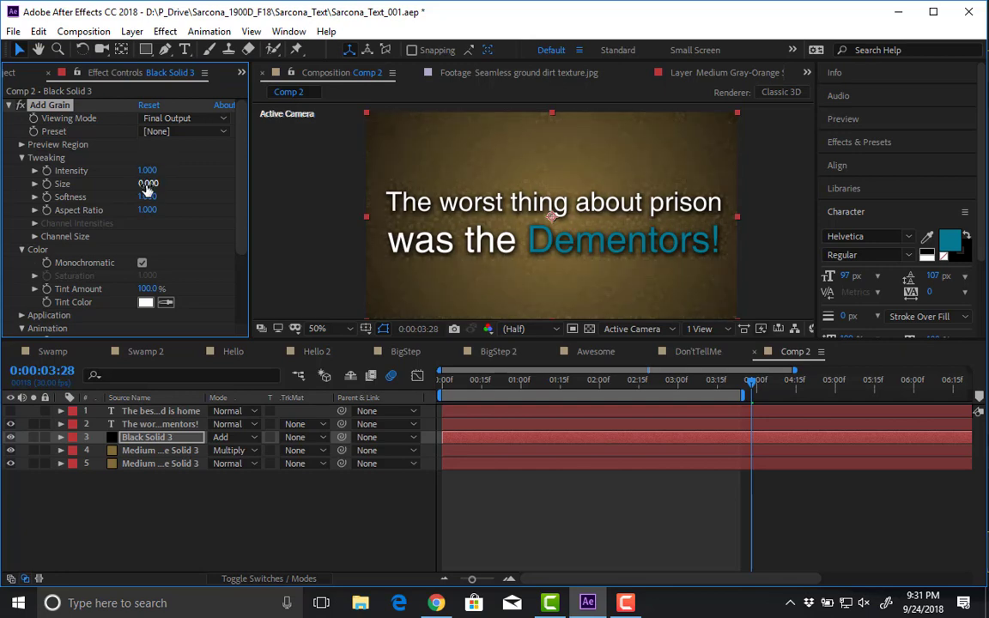
- Reduce the black solid's grain size to 0 and clear the layer selection in Comp 2
click(147, 183)
key(ctrl+Down)
key(ctrl+Down)
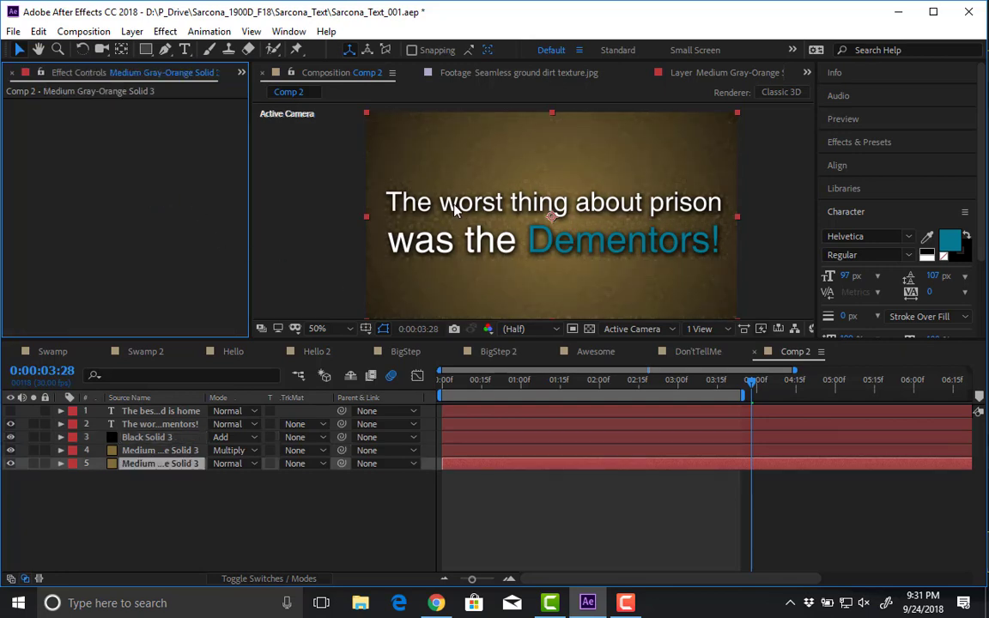
scroll(455, 210, up, 2)
scroll(453, 221, down, 4)
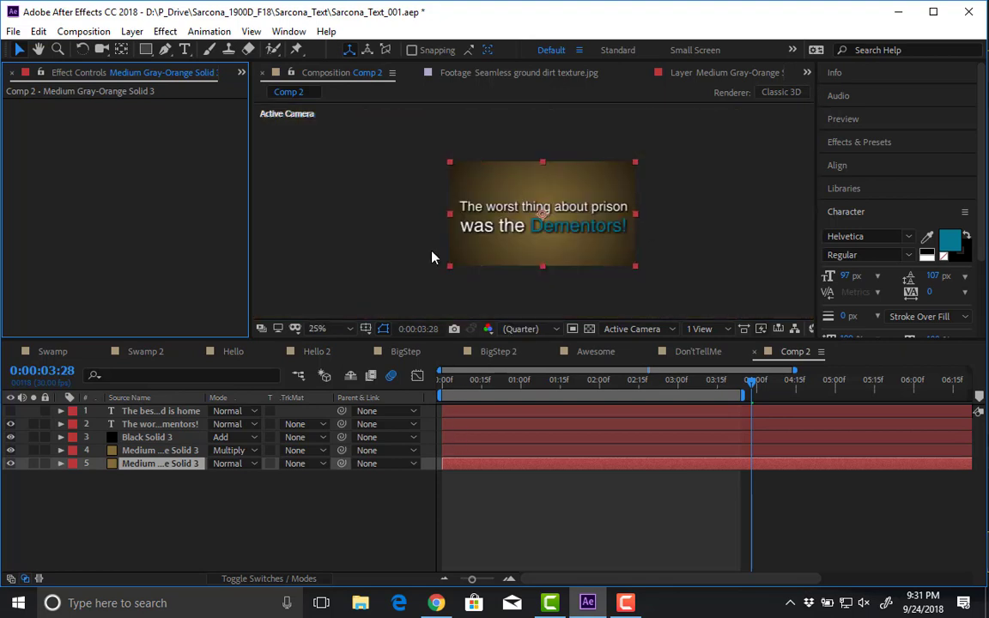
key(period)
click(503, 531)
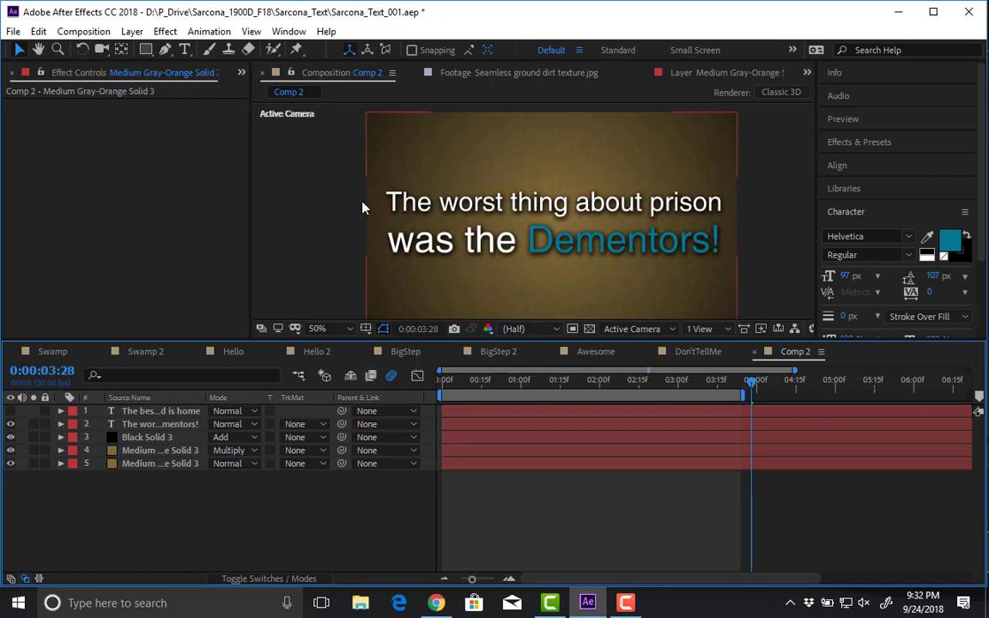
- Create a new pure red 960 × 540 px solid layer in Comp 2
click(133, 32)
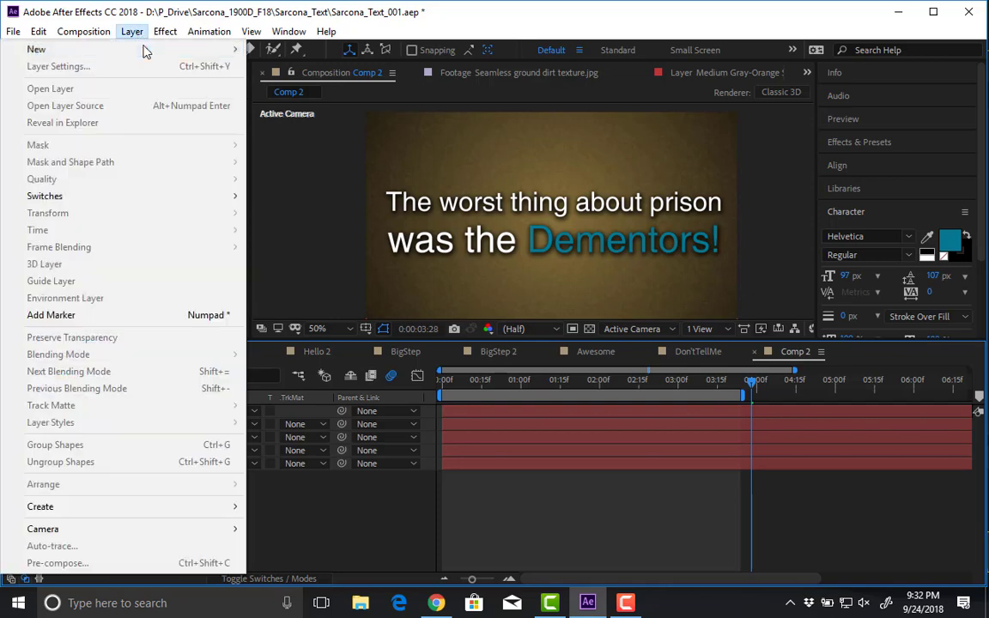
mouse_move(142, 49)
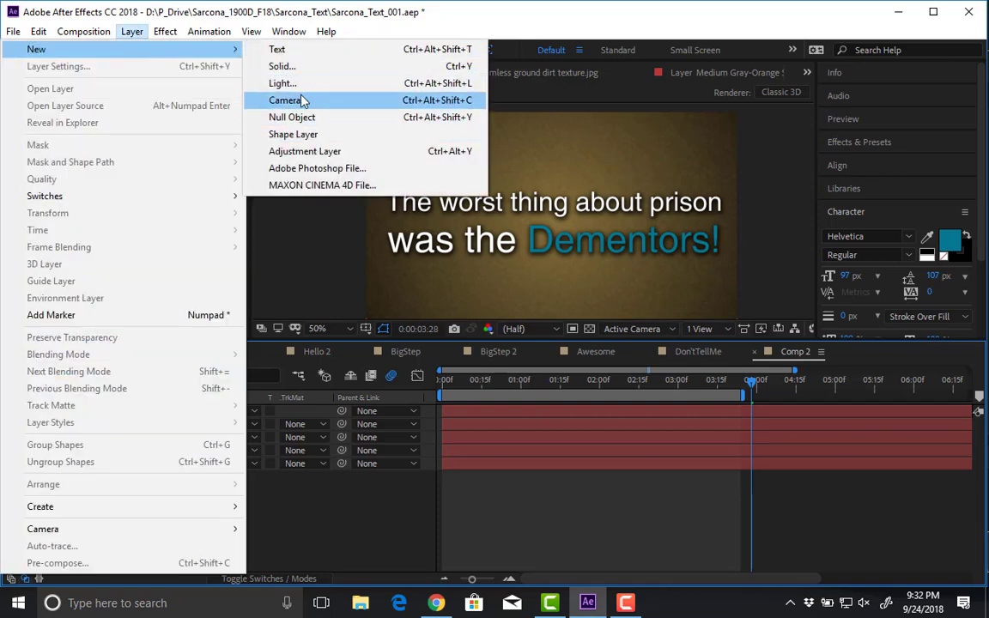
click(282, 66)
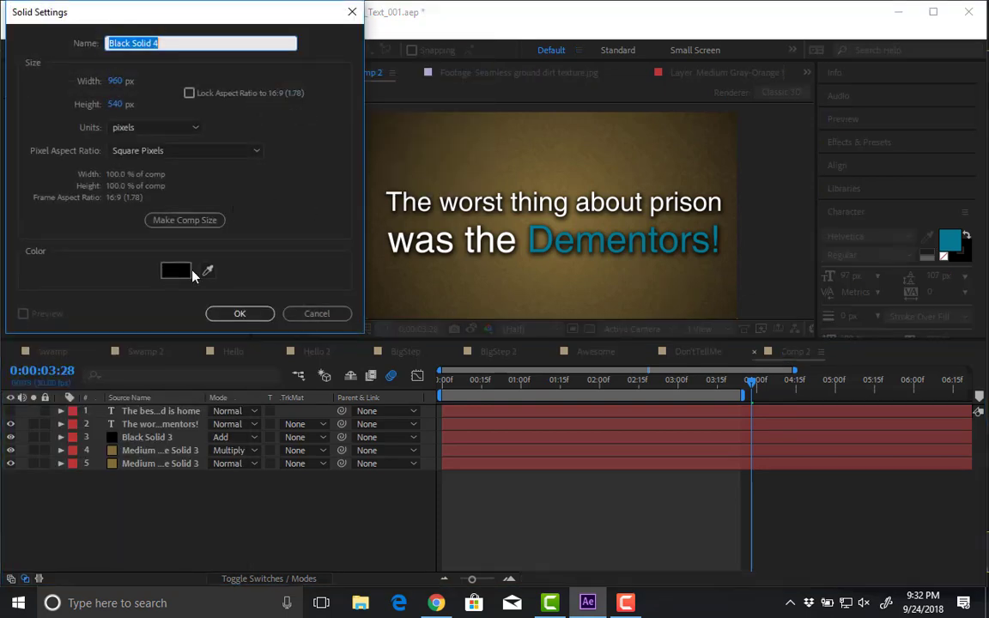
click(175, 268)
click(236, 45)
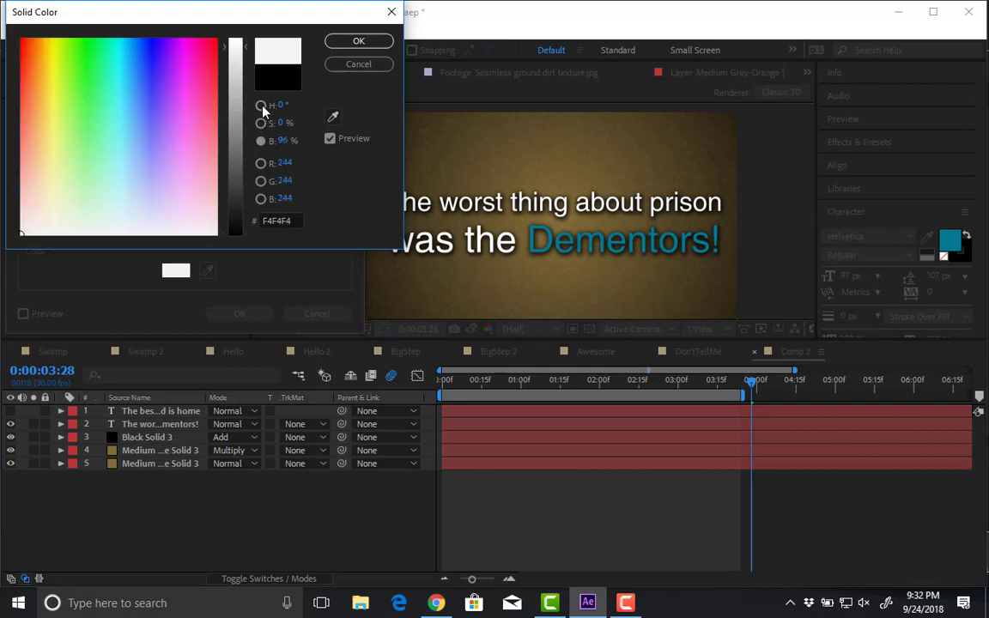
click(260, 104)
click(215, 41)
click(327, 43)
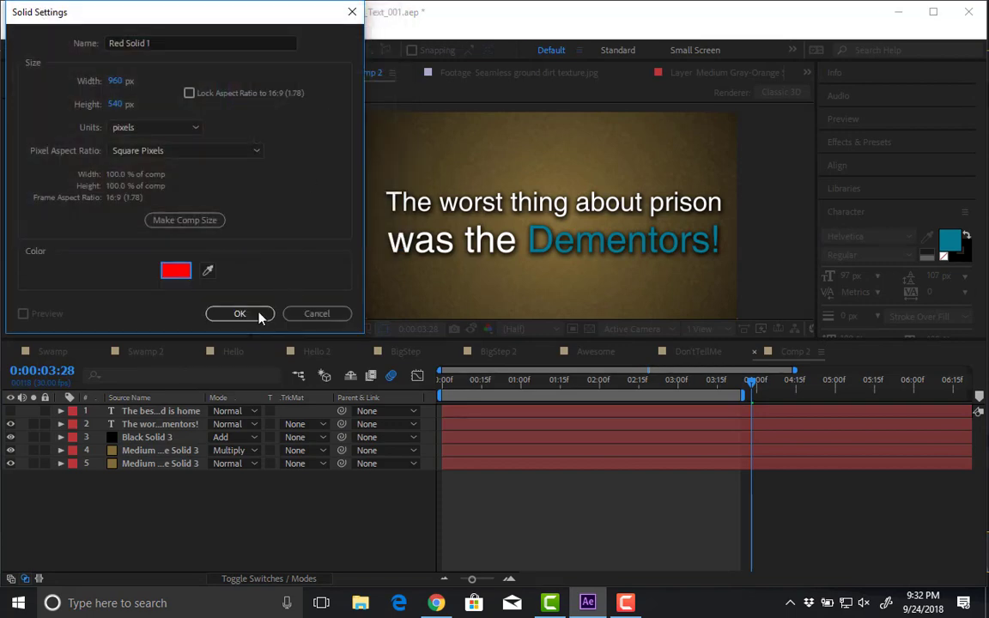
click(257, 315)
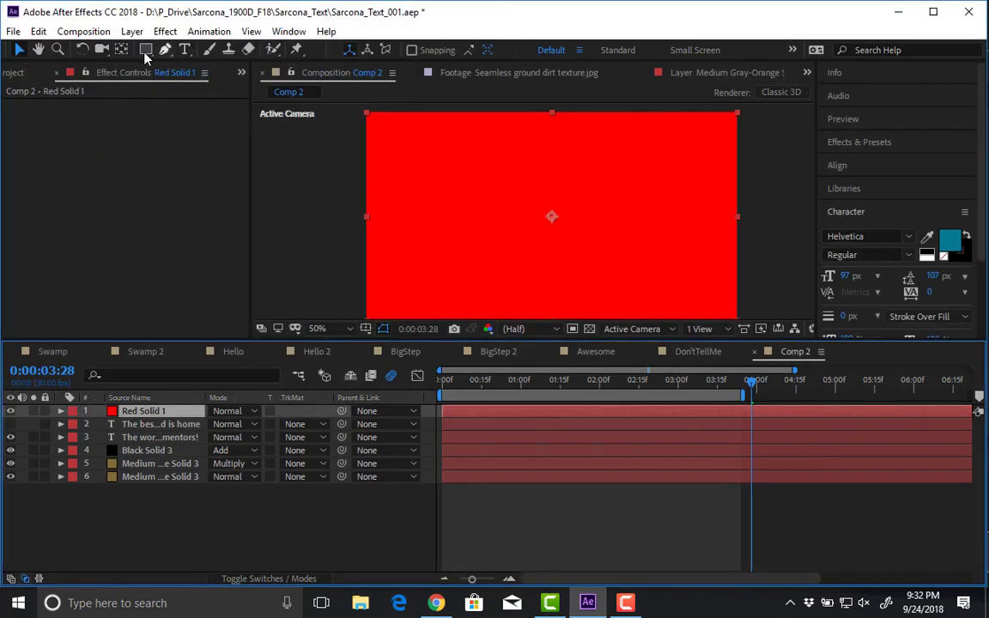
- Draw a large elliptical mask on the red solid with the Ellipse tool, covering the upper-left part of the frame
click(145, 49)
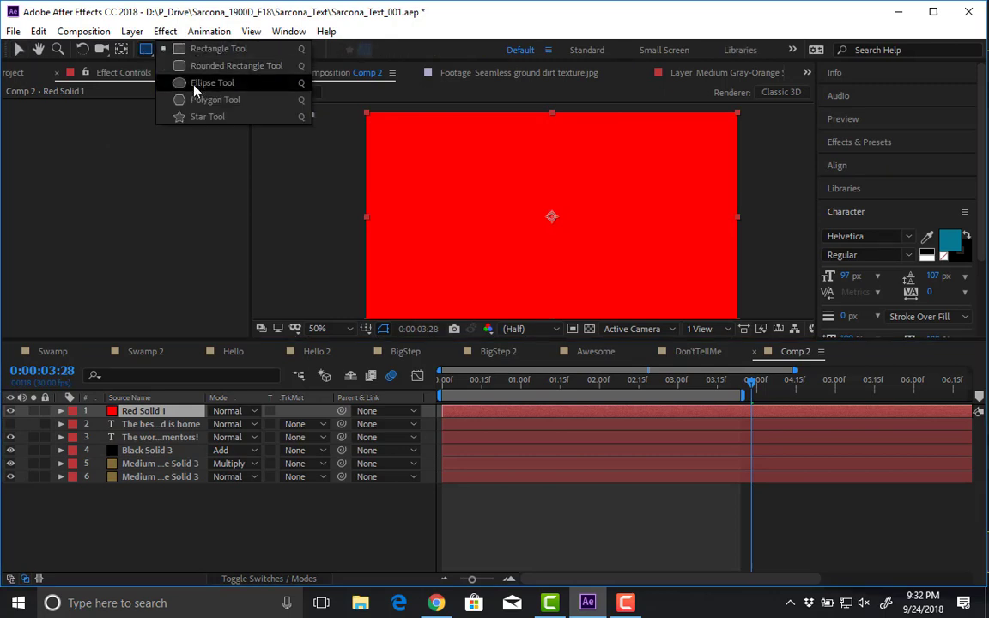
click(196, 83)
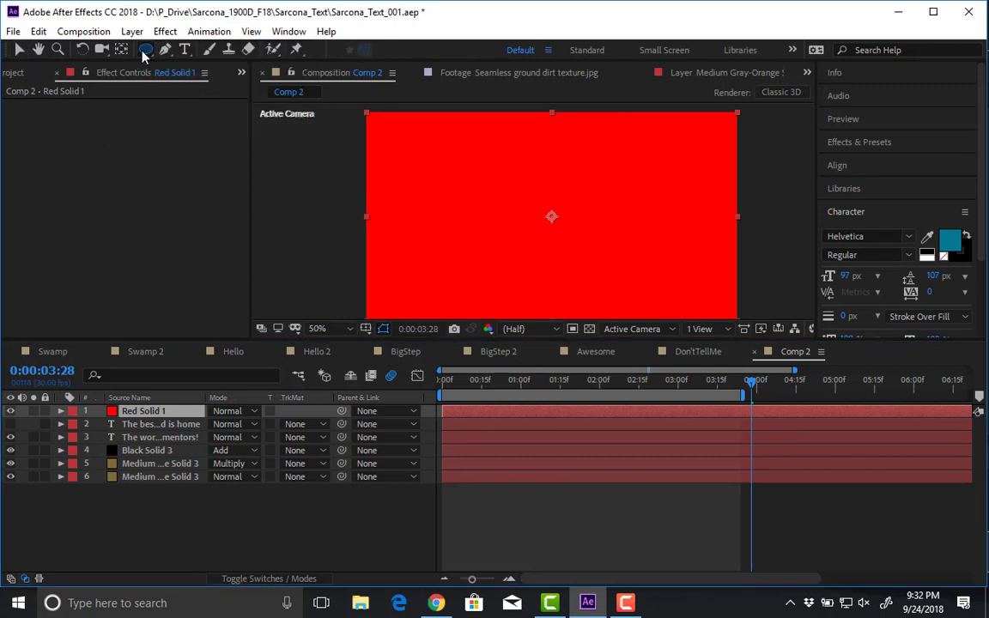
click(136, 296)
click(153, 399)
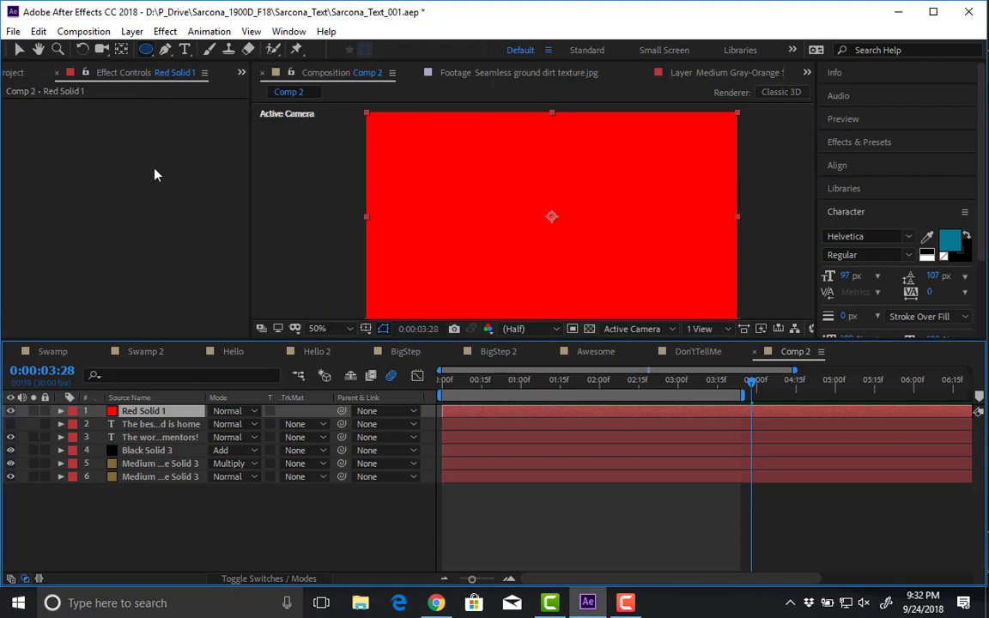
click(144, 50)
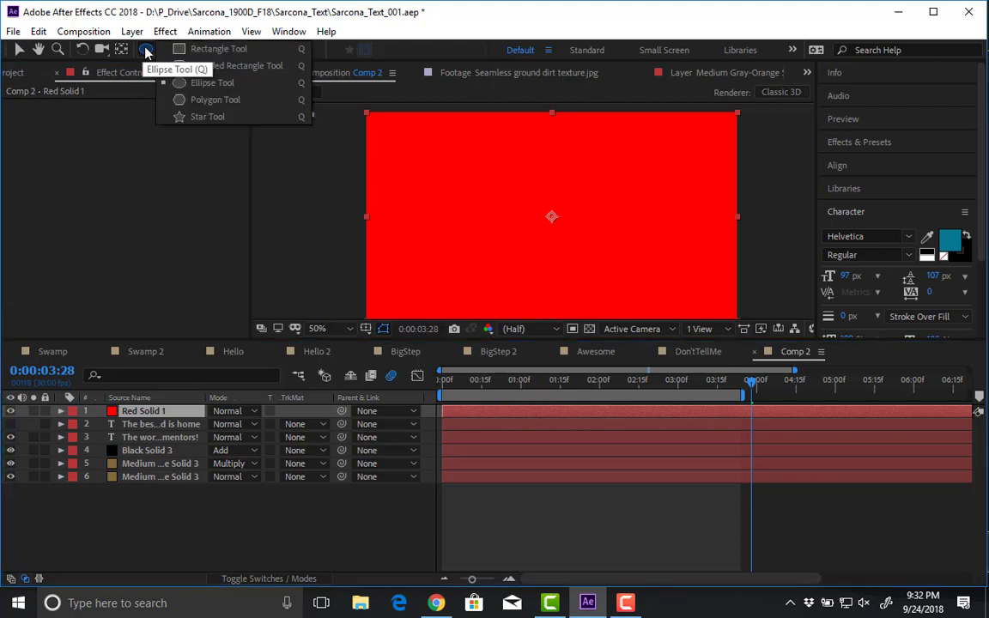
click(225, 529)
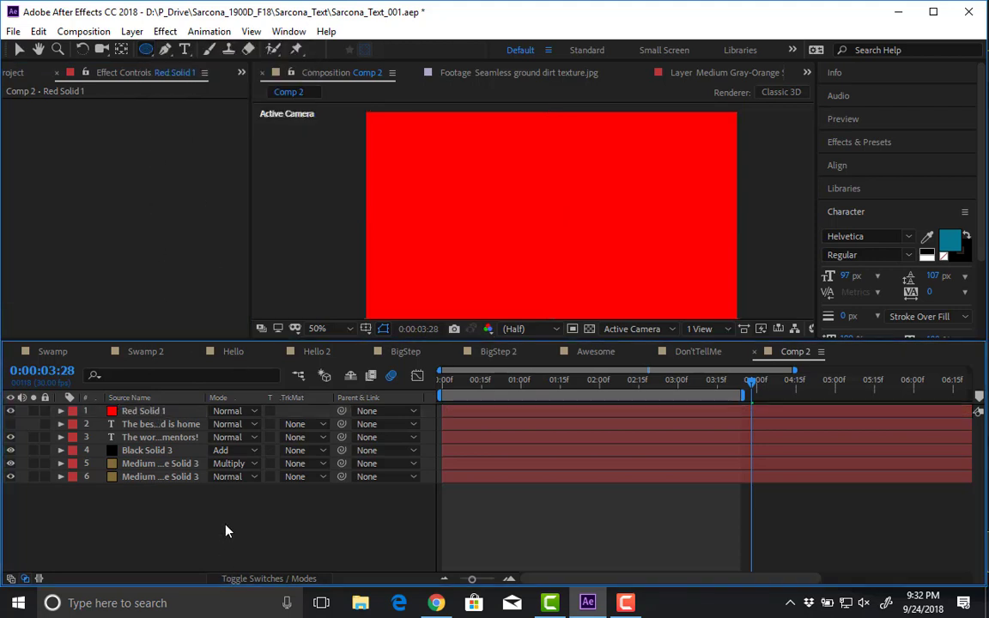
click(141, 410)
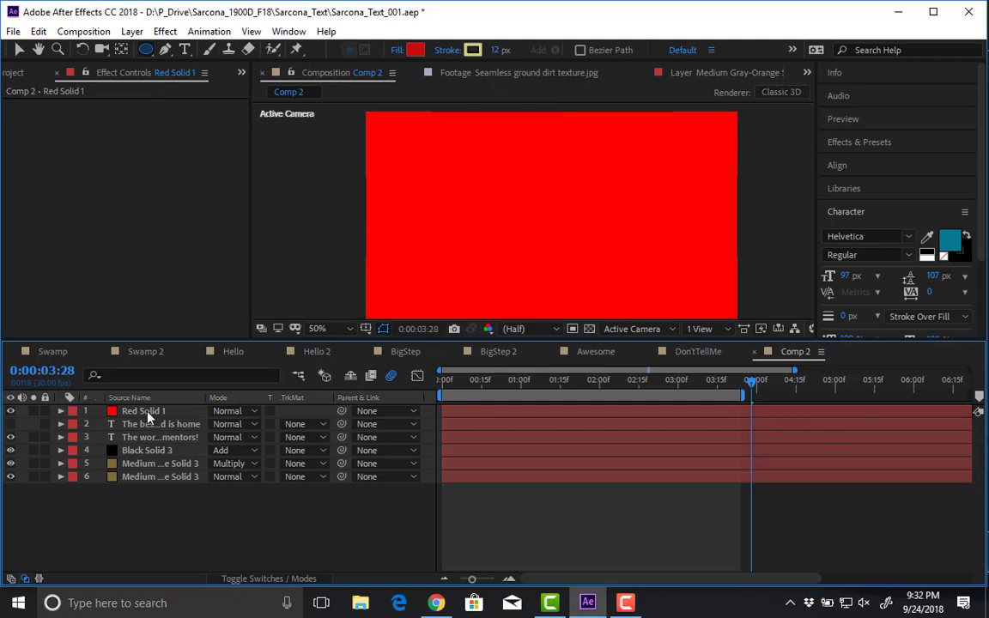
drag(350, 108, 519, 260)
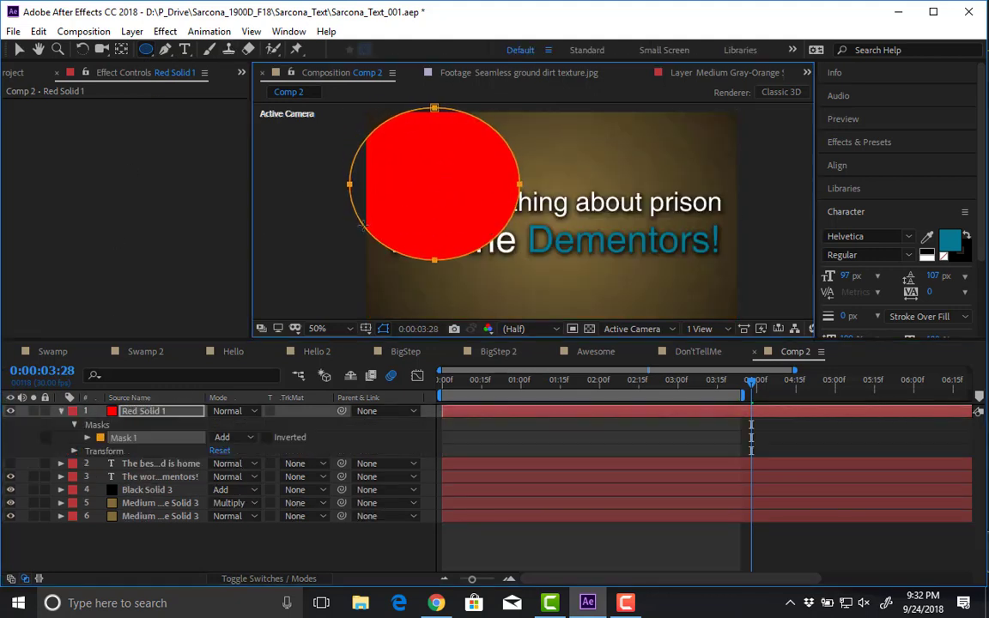
- Feather the red solid's elliptical mask by 309 pixels and expand it by 123 pixels
click(87, 437)
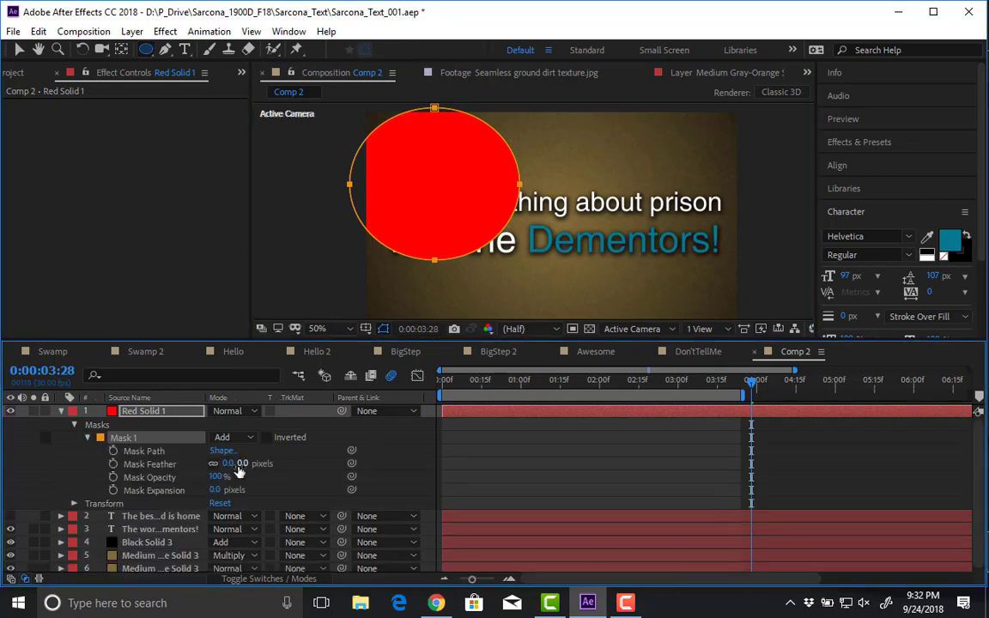
drag(228, 463, 485, 484)
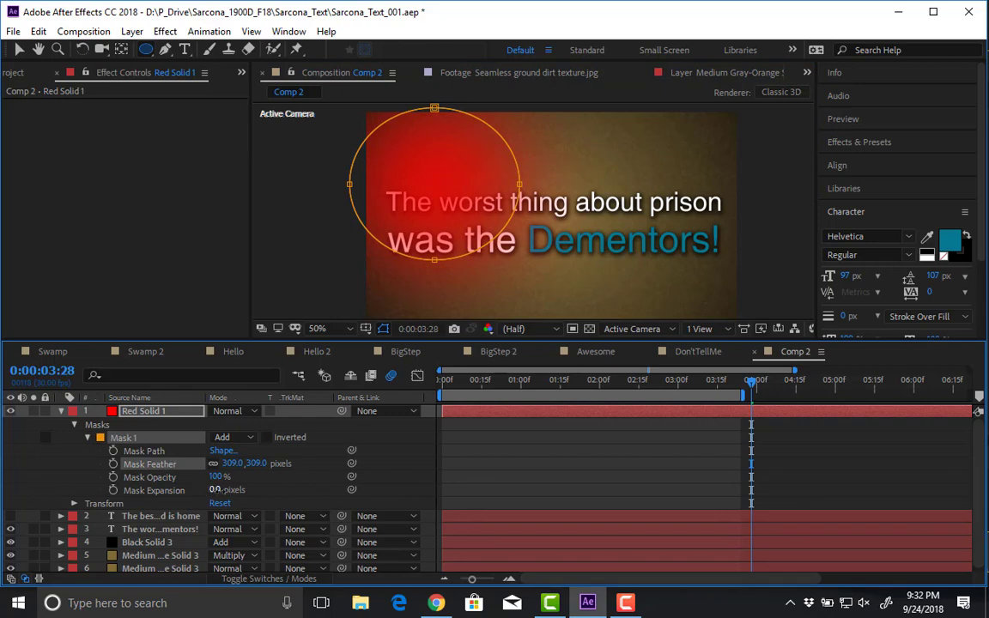
drag(215, 489, 343, 495)
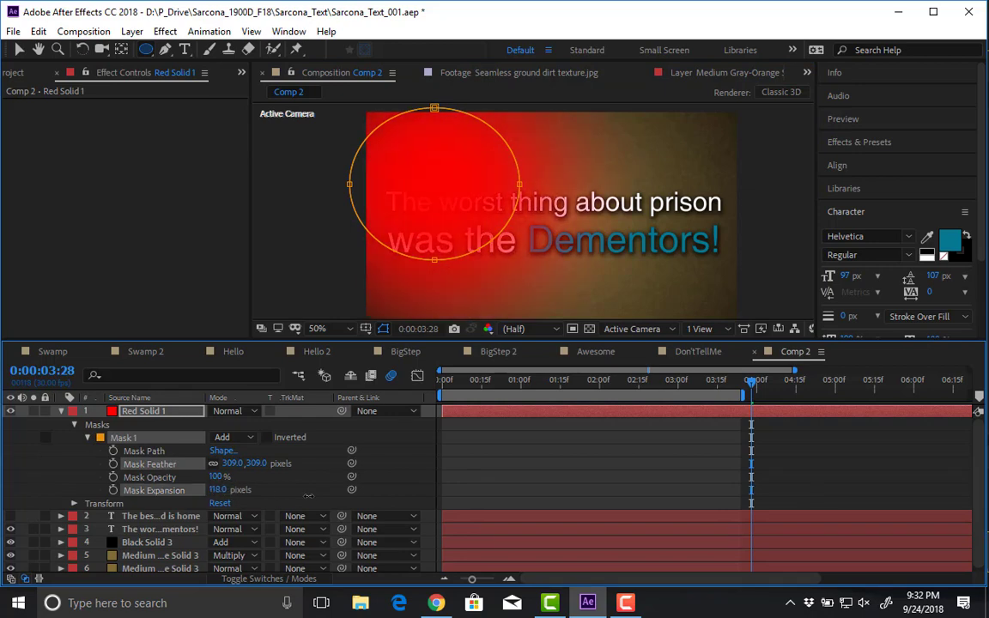
- Try the Add, Screen and Hue blending modes on the red solid, and settle on Color
click(240, 413)
click(283, 225)
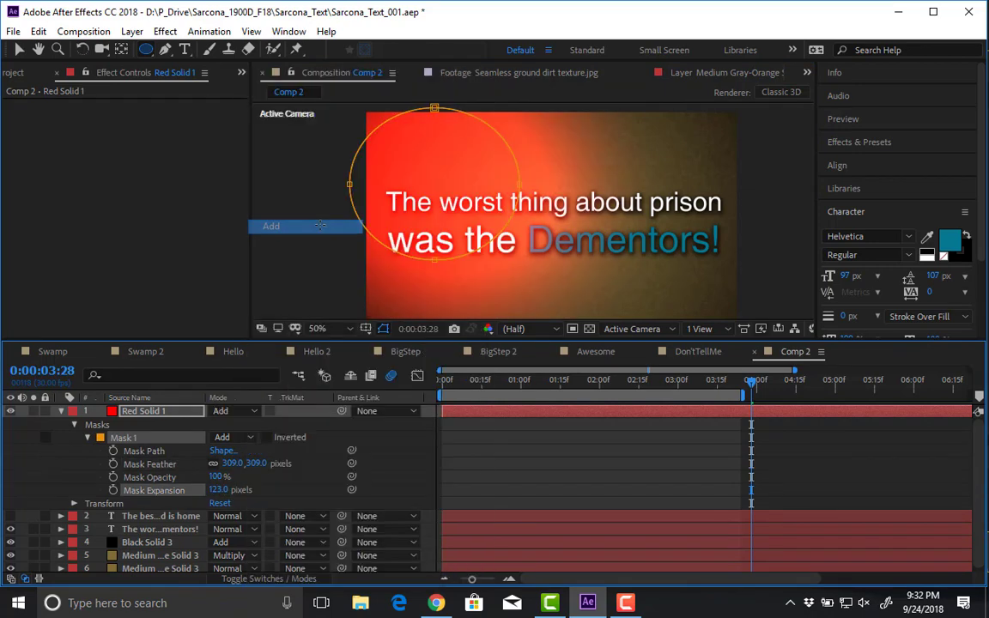
click(236, 411)
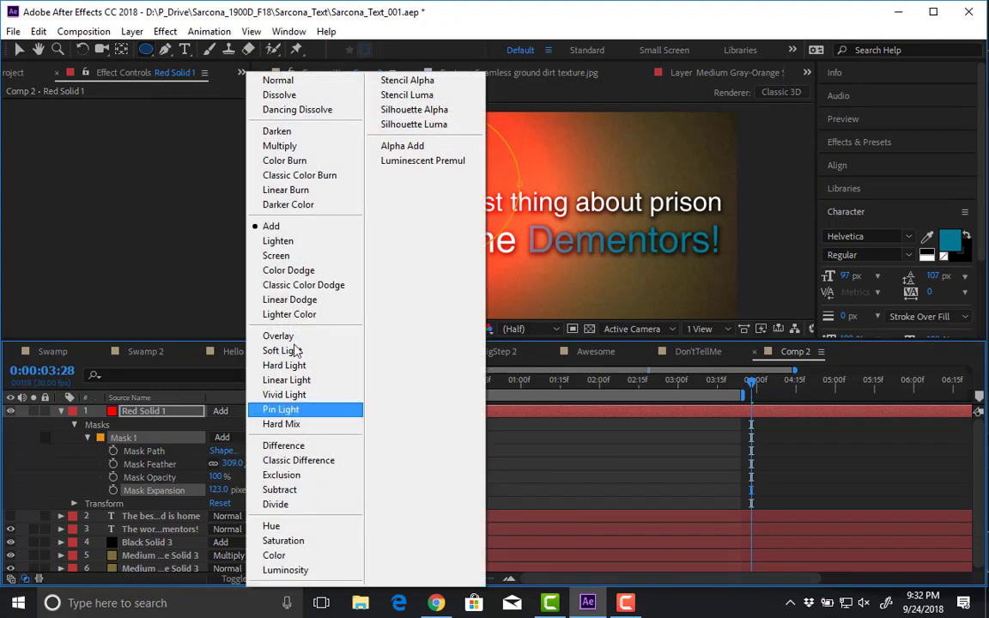
click(297, 255)
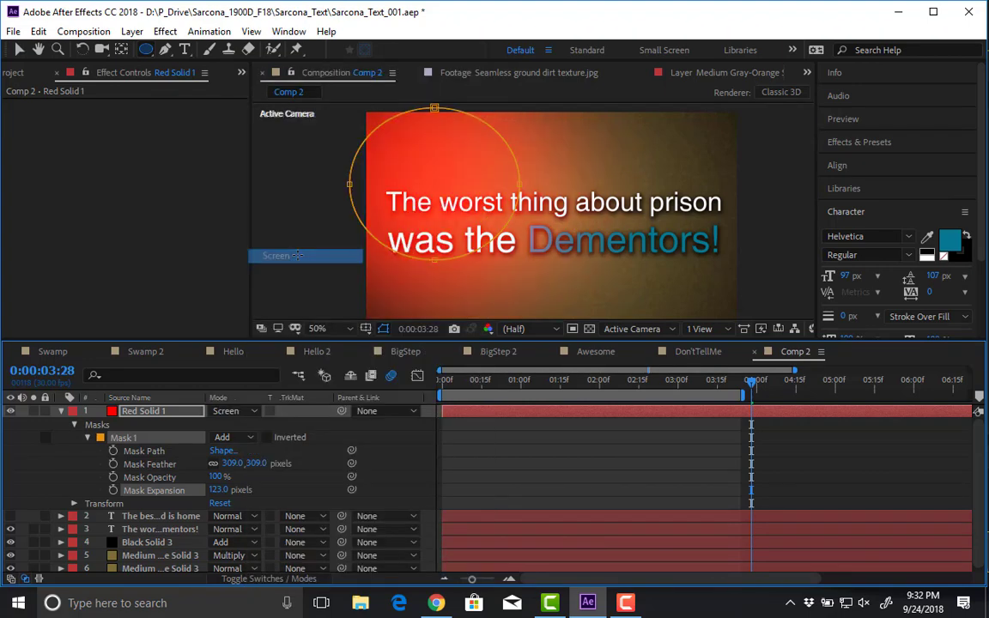
click(238, 413)
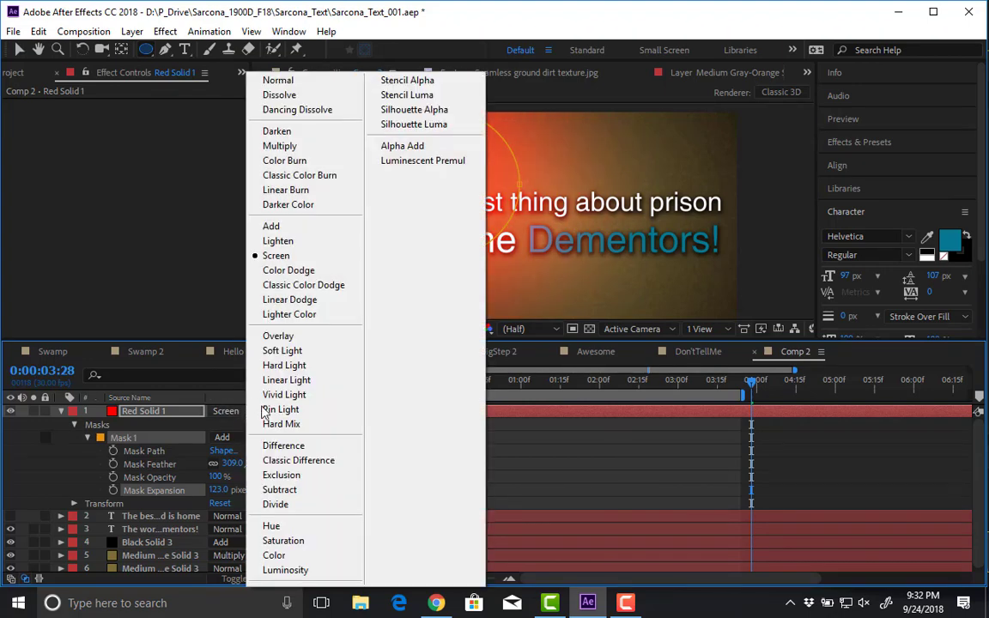
click(288, 525)
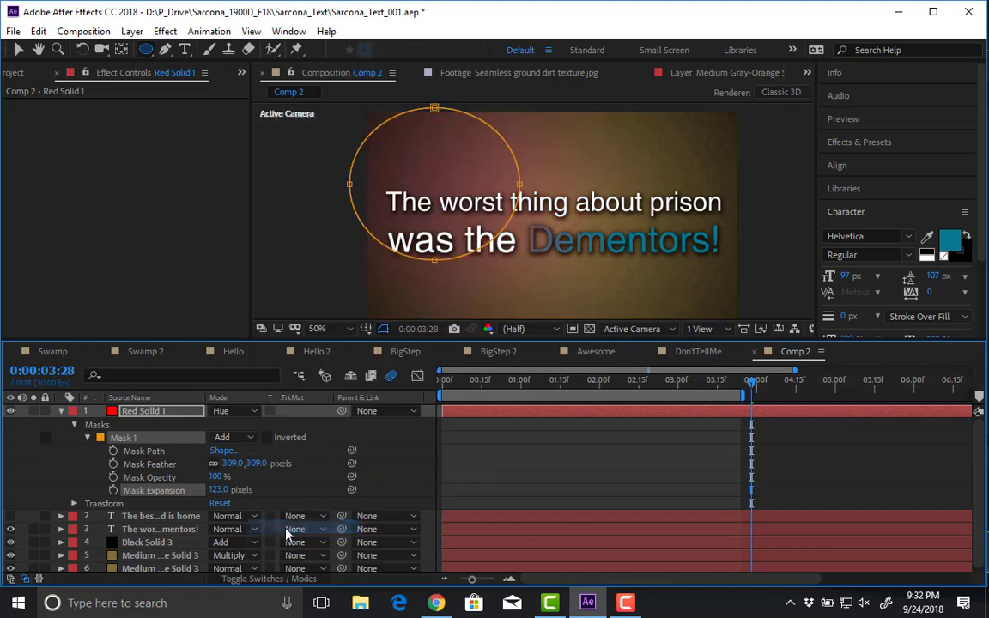
click(241, 414)
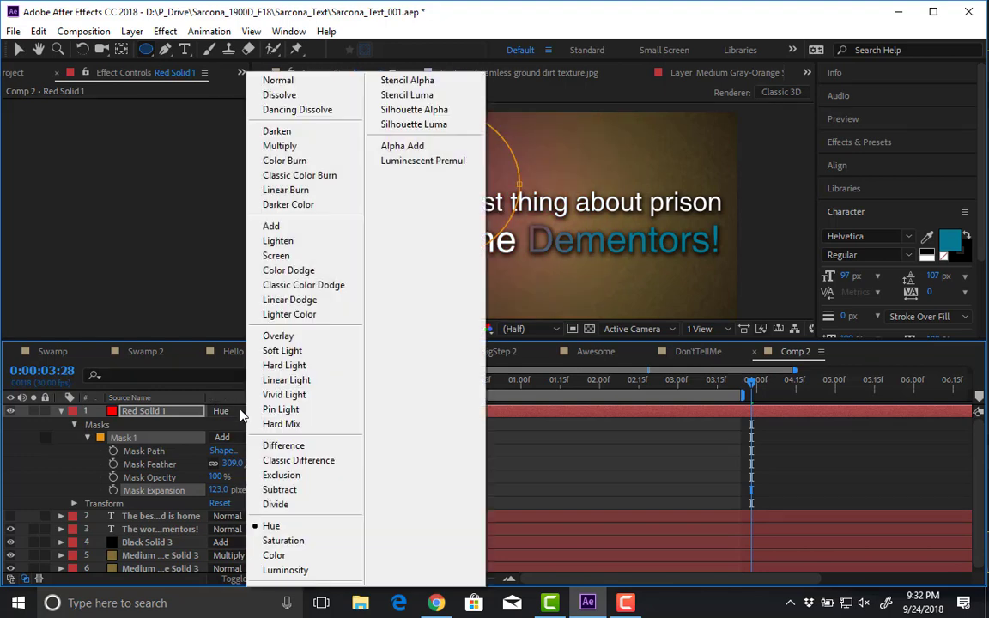
click(294, 555)
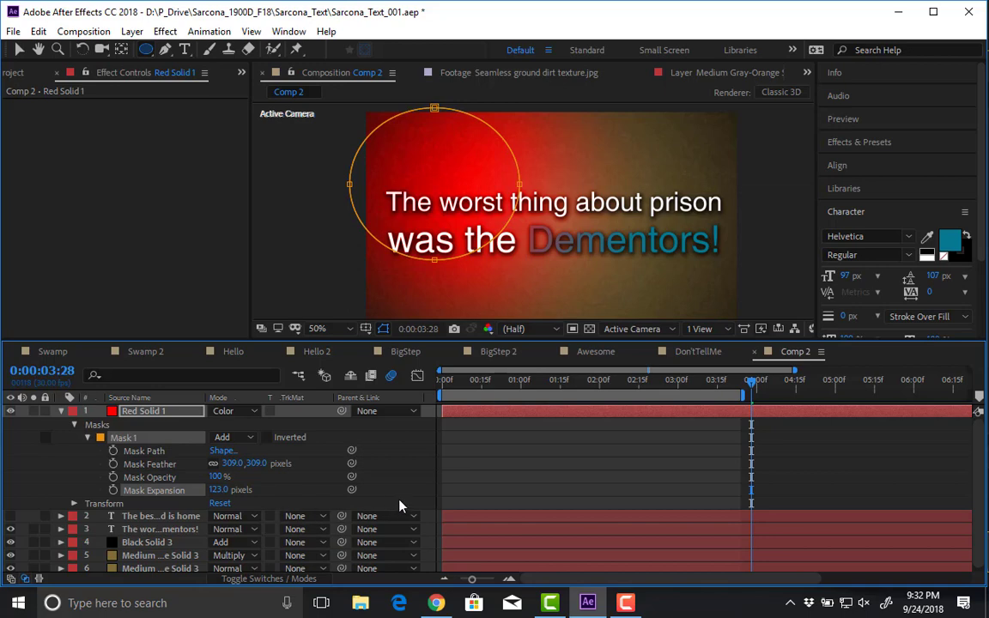
- Recolor the red solid by sampling the teal of the word "Dementors!" in the composition
click(514, 472)
click(126, 411)
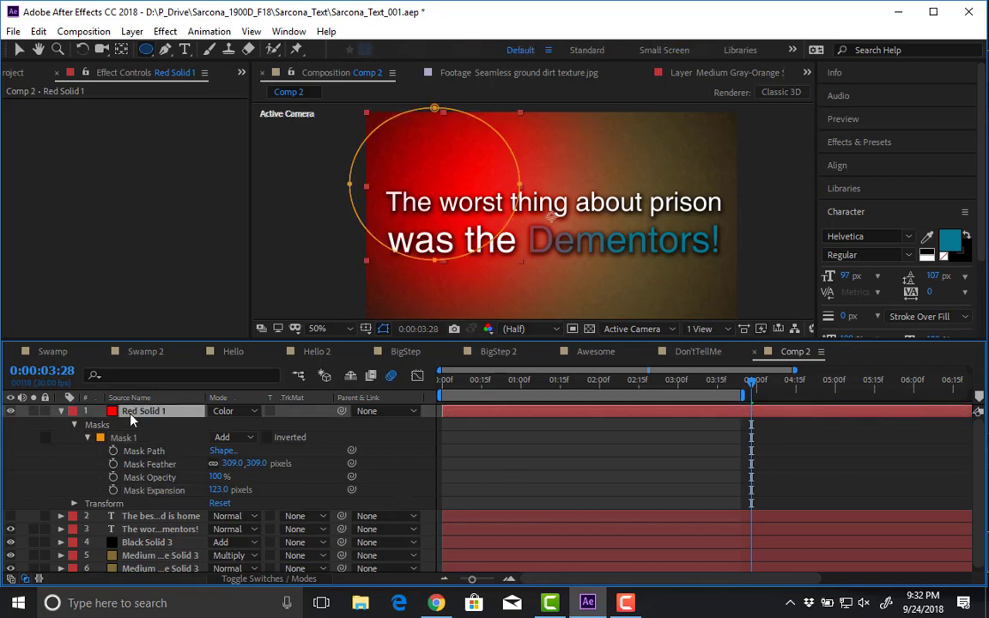
key(ctrl+shift+y)
click(165, 266)
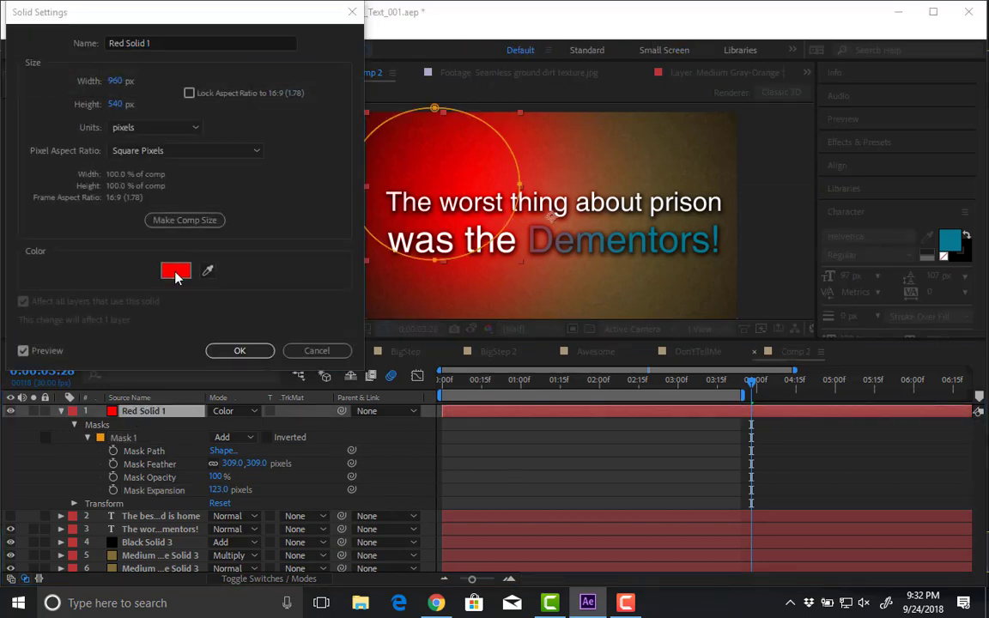
click(343, 63)
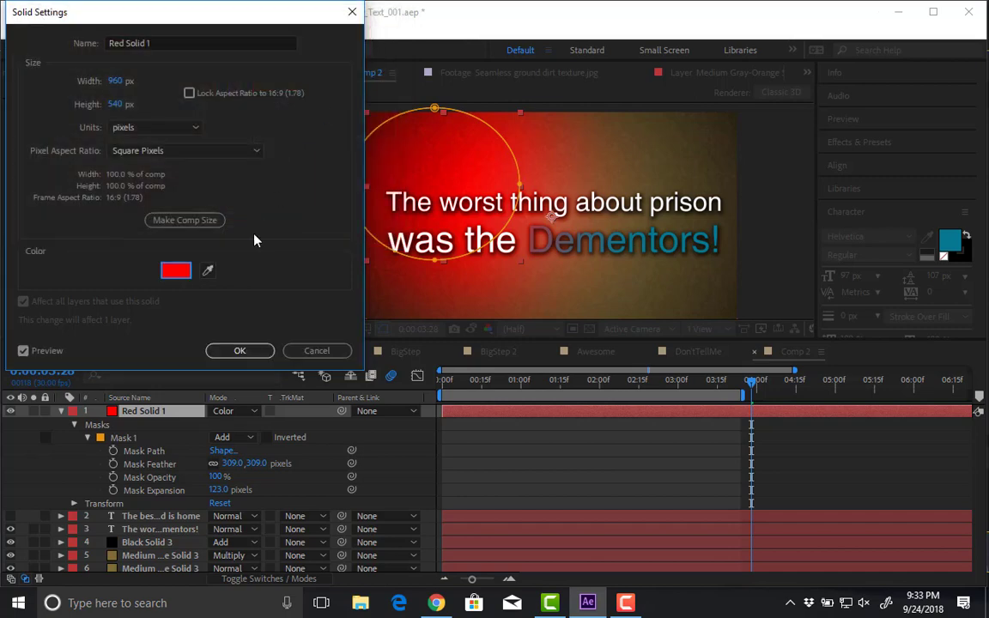
click(207, 270)
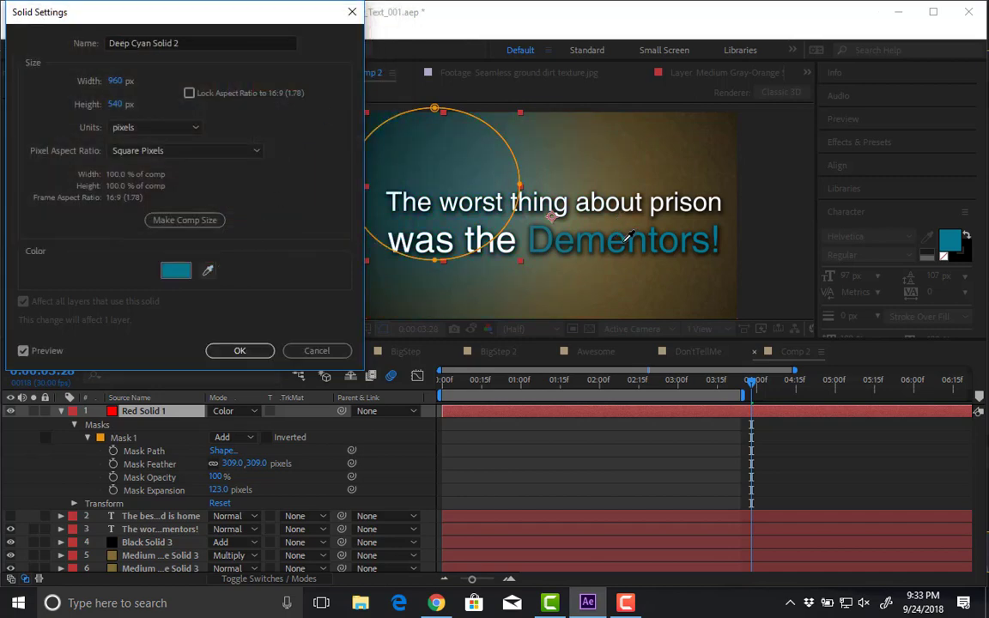
click(629, 237)
- Shift the solid's hue from teal to 35° to make it deep orange, hex 915703, and accept the solid settings
click(175, 271)
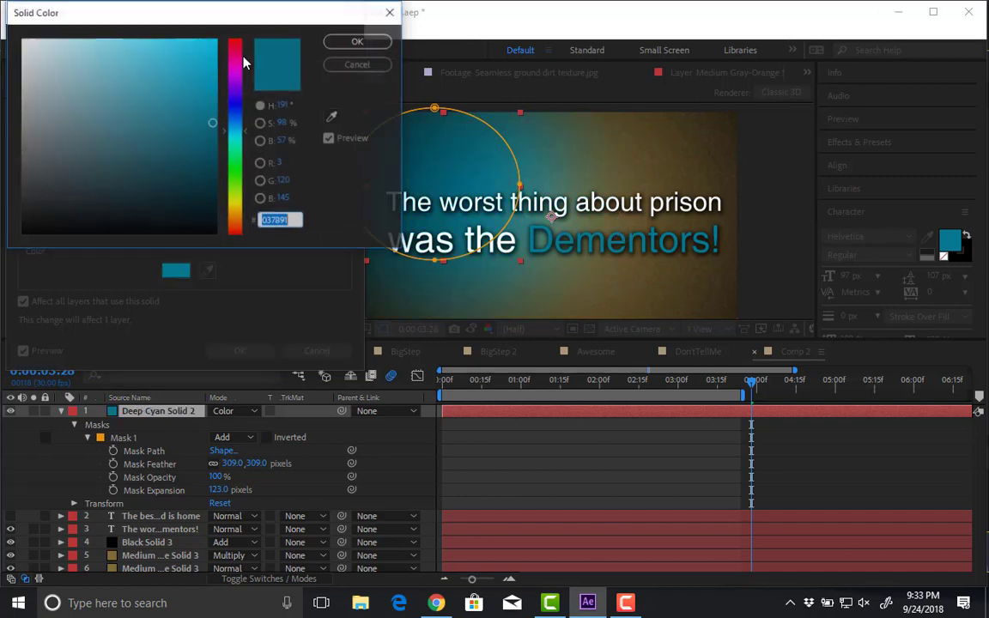
click(278, 103)
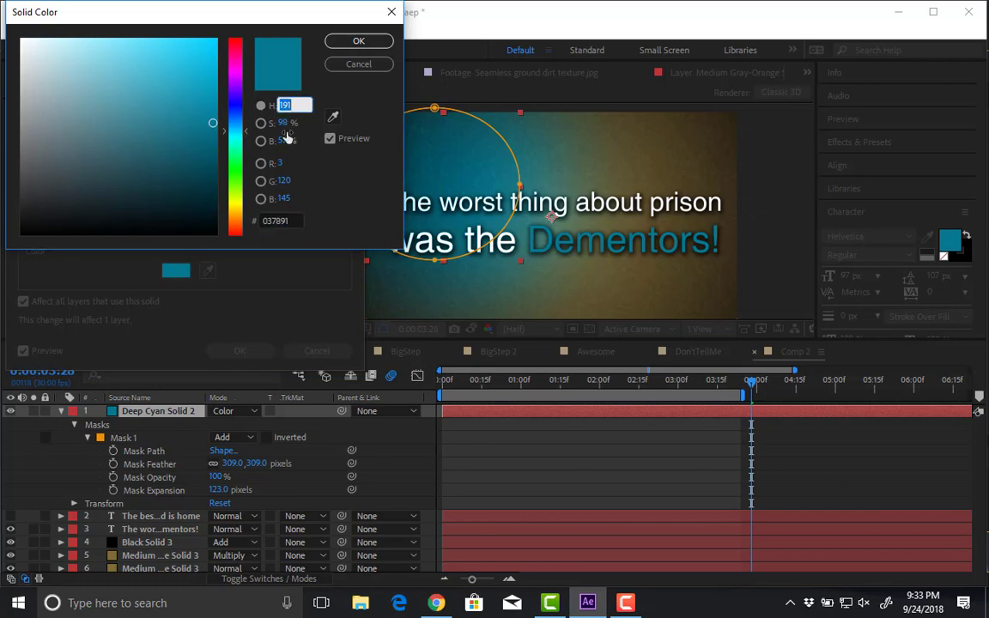
text(10)
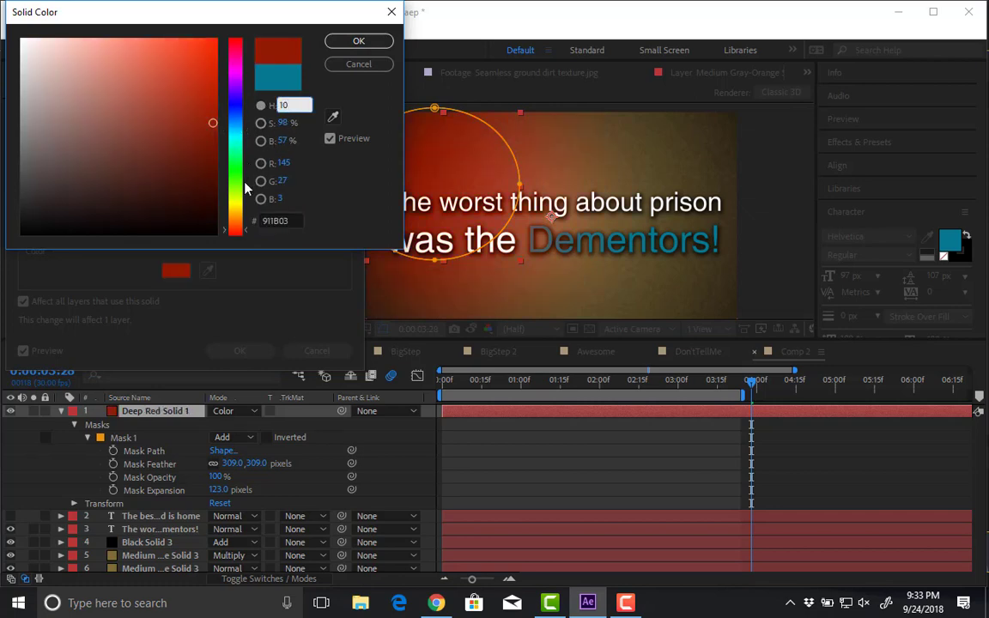
click(238, 211)
drag(239, 218, 238, 221)
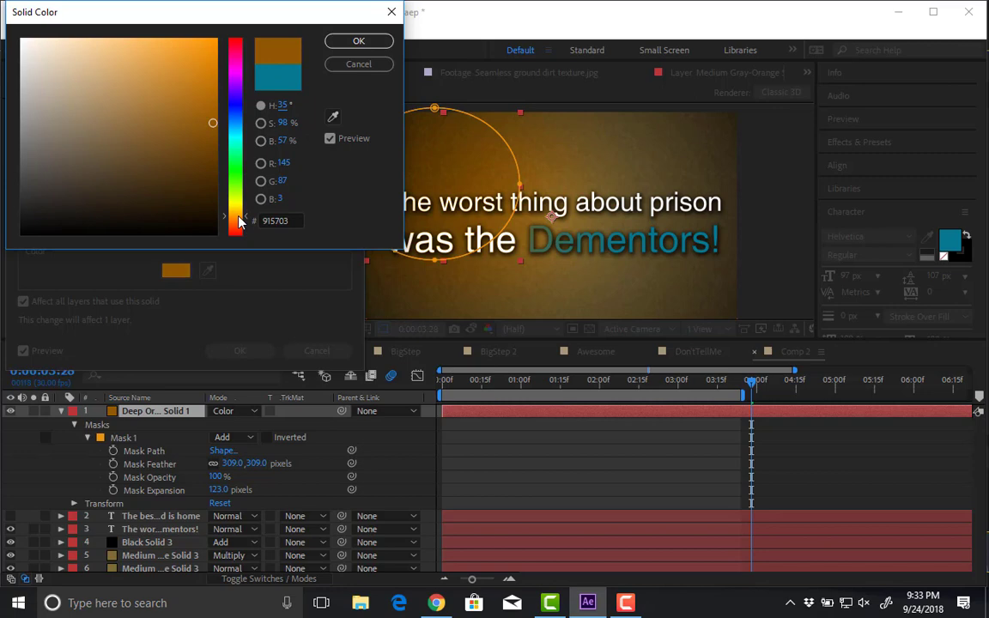
click(357, 42)
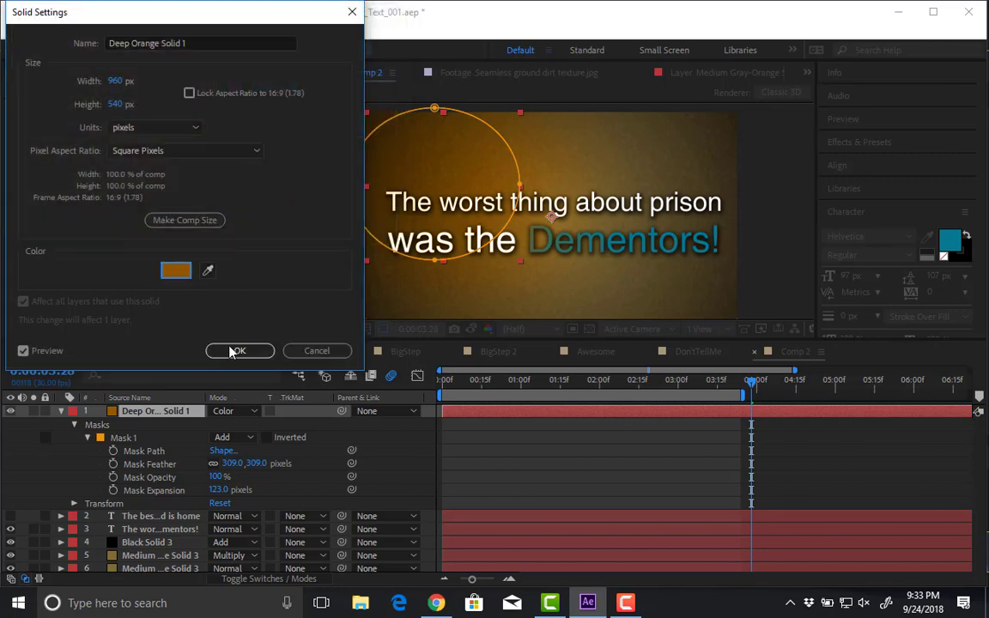
click(236, 351)
- Reshape the orange solid's mask by pulling its points outward beyond the frame's upper left and toward the center, and curving its lower edge leftward
key(v)
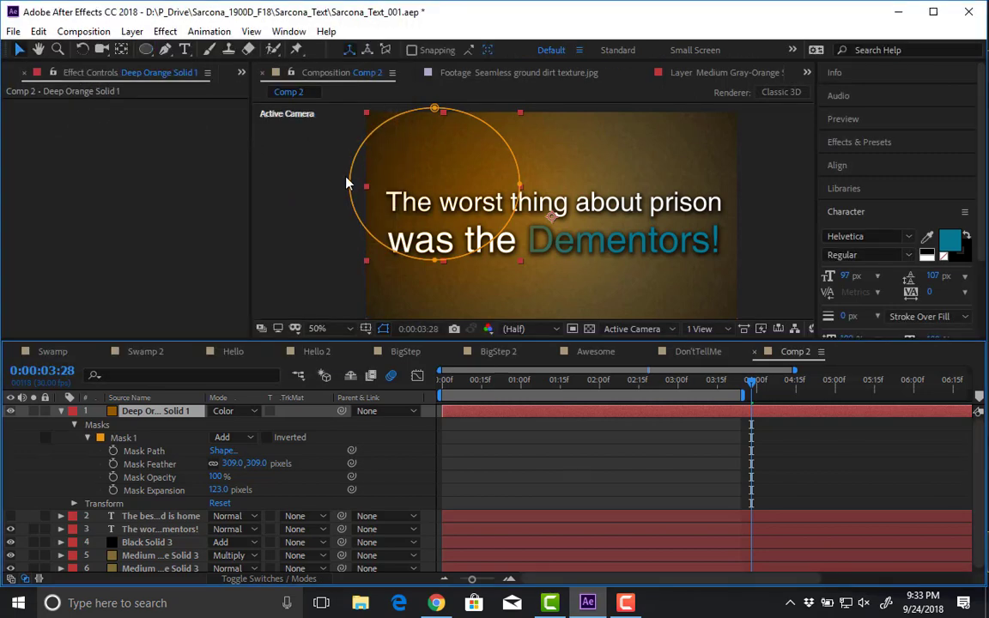
drag(349, 186, 308, 159)
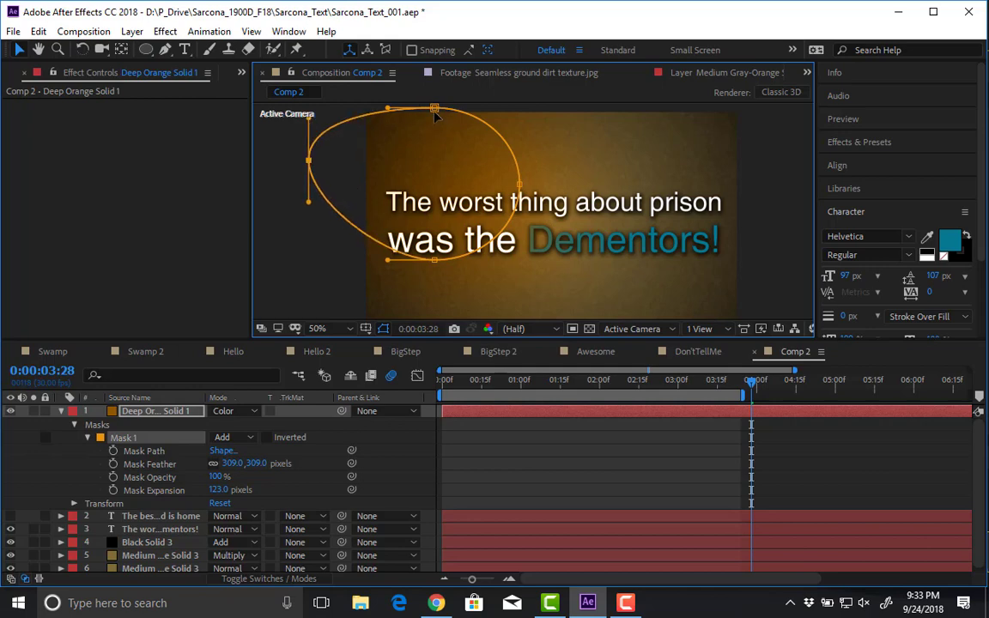
click(434, 107)
drag(519, 184, 605, 174)
drag(434, 259, 427, 286)
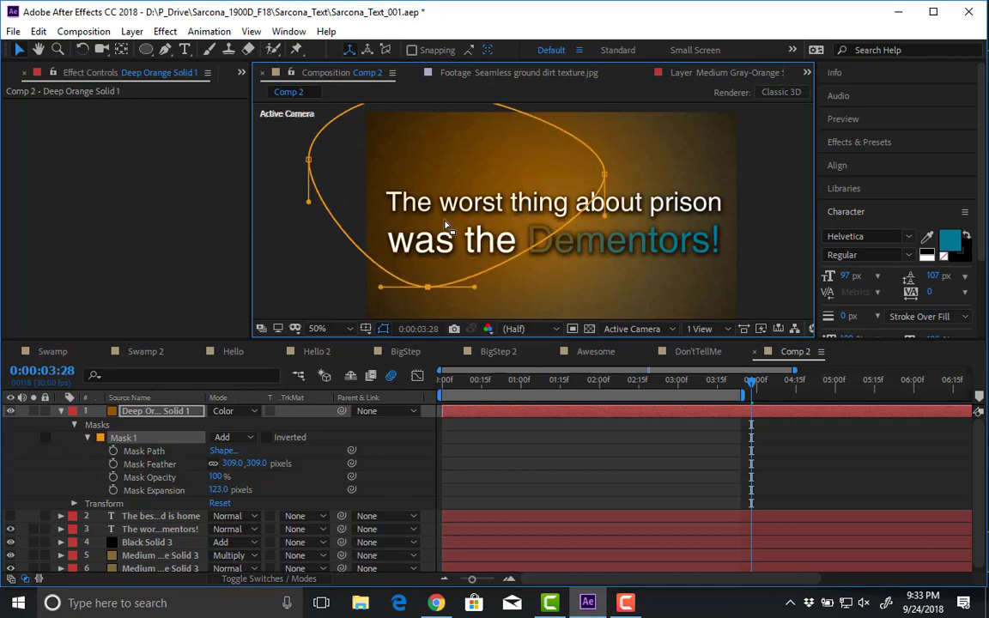
key(comma)
drag(457, 248, 406, 259)
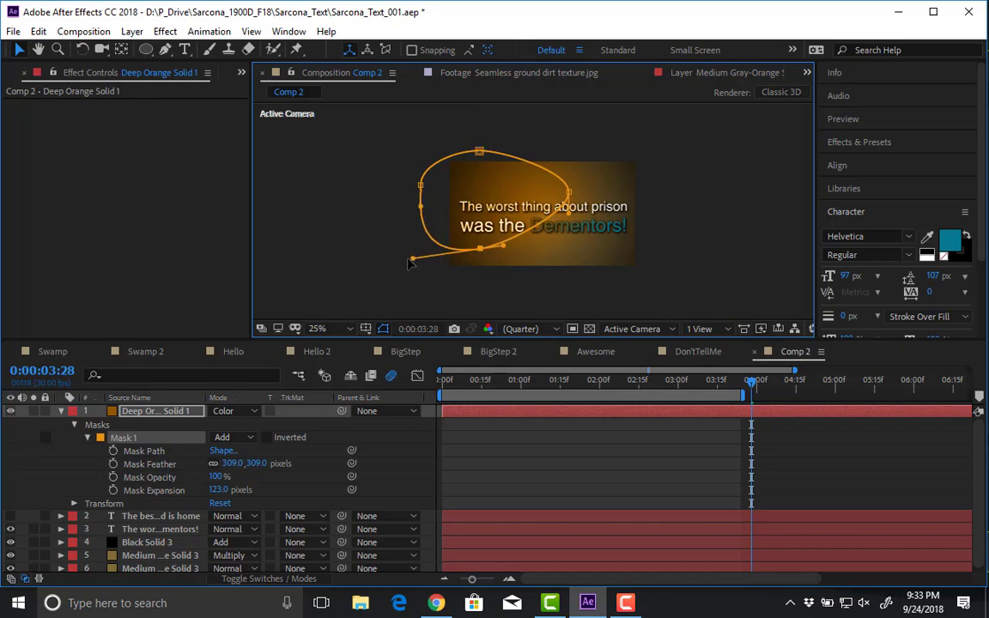
key(period)
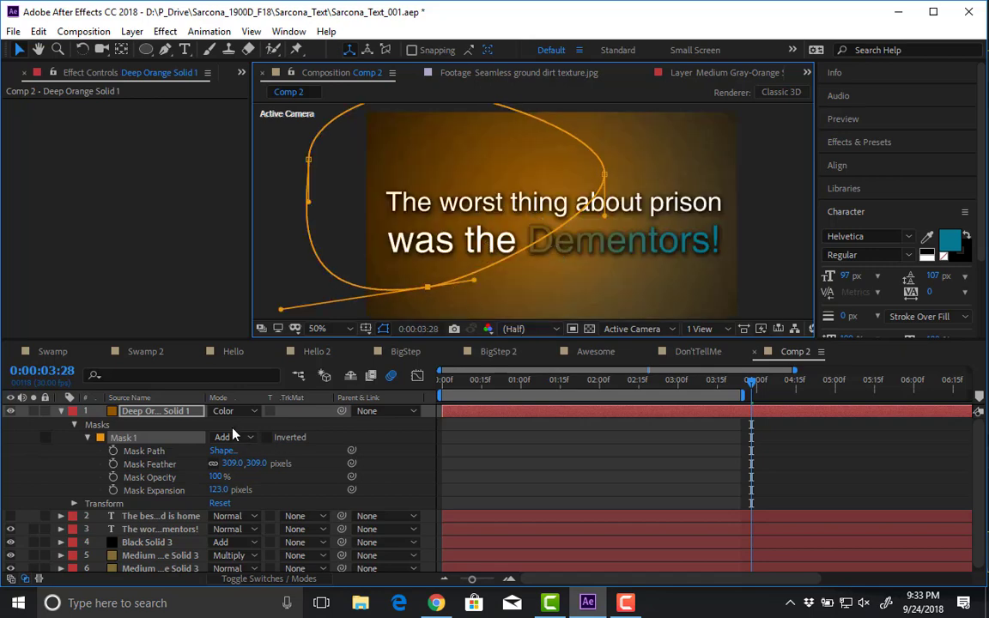
- Lower the orange solid's opacity to 43% and compare the composition with the layer hidden and shown
click(183, 411)
key(t)
drag(217, 425, 172, 424)
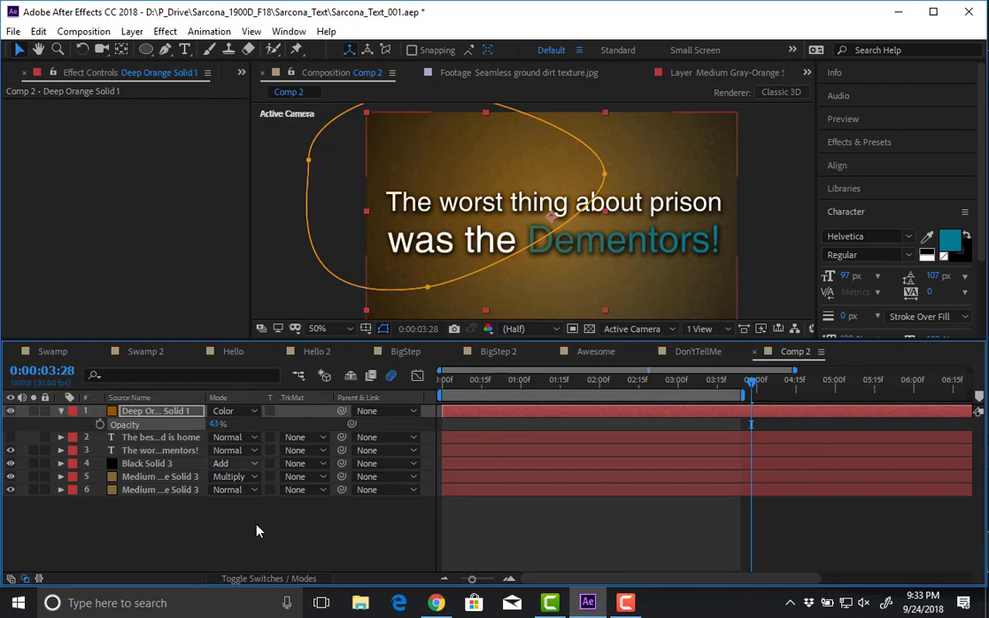
click(259, 529)
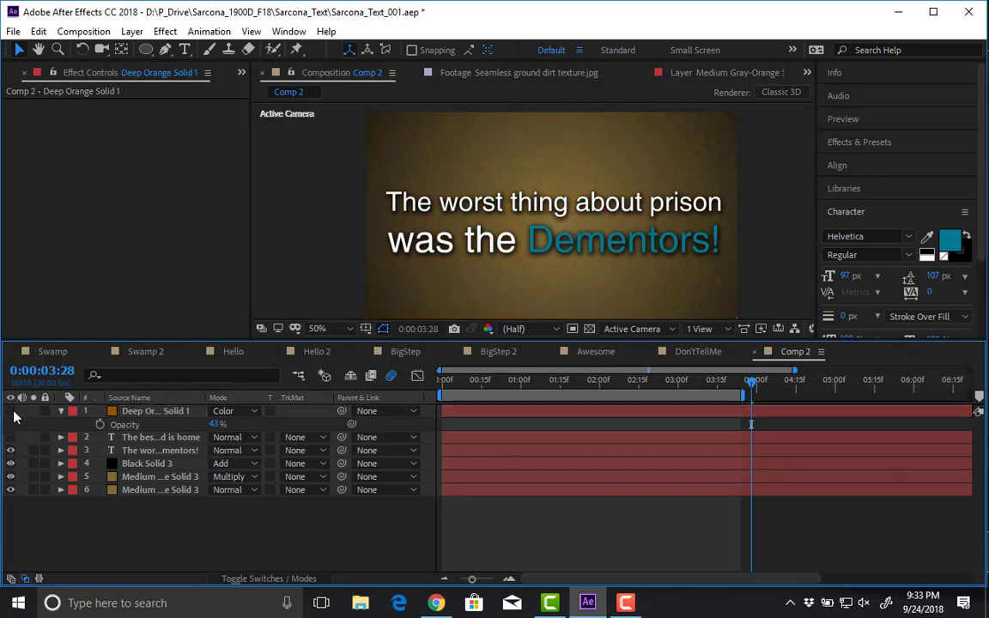
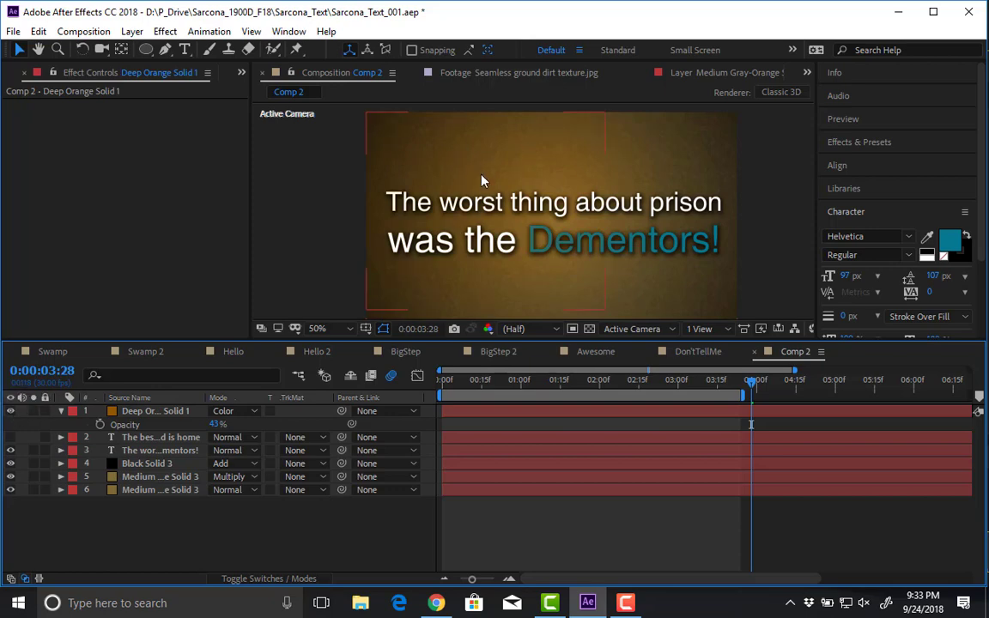
- Remove the drop shadow from "The worst thing about prison was the Dementors!" text layer and duplicate the layer
click(595, 523)
click(161, 464)
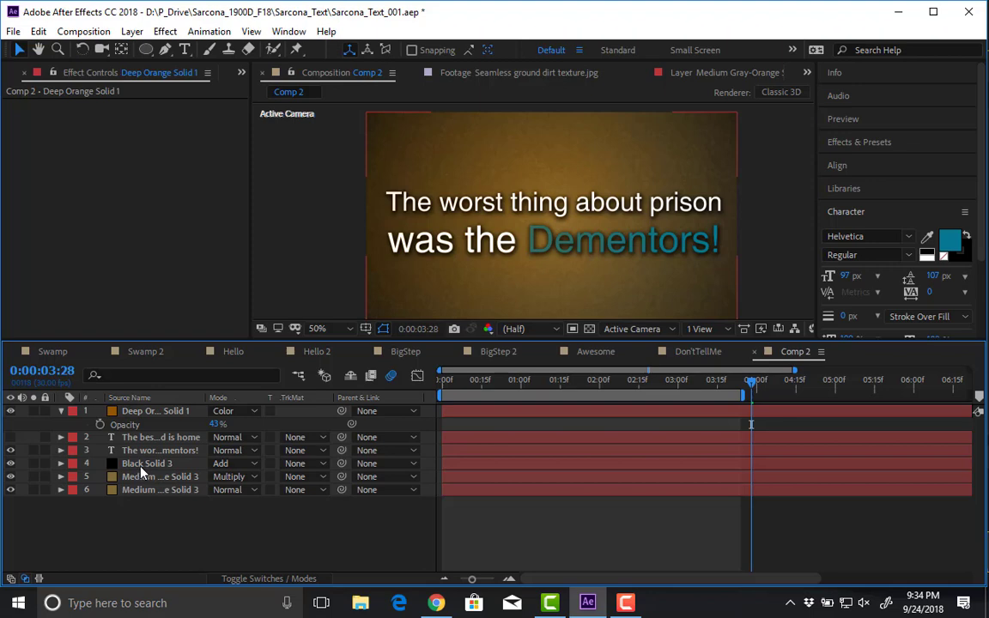
click(141, 468)
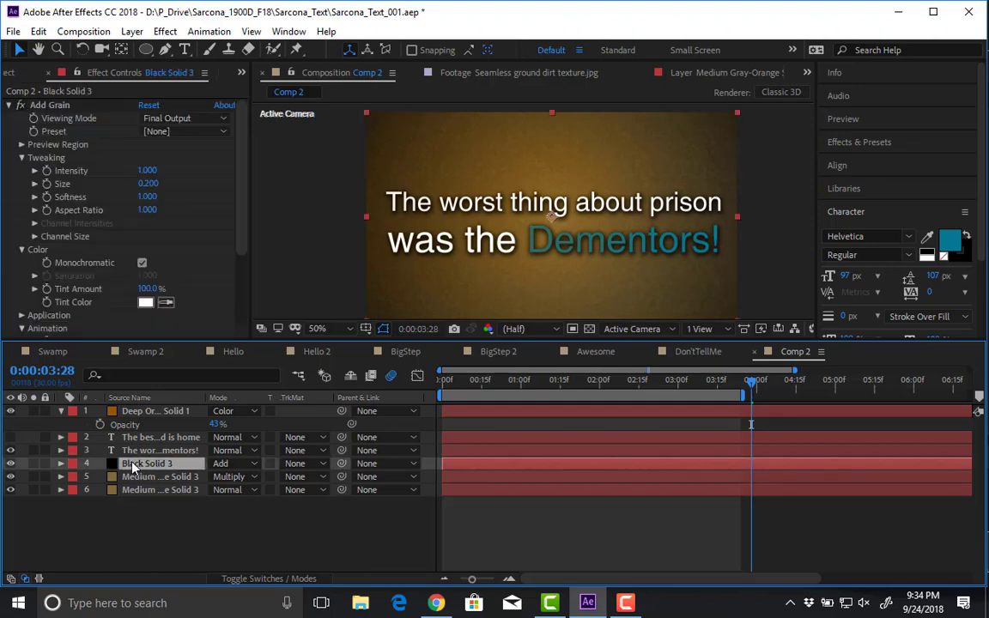
click(146, 451)
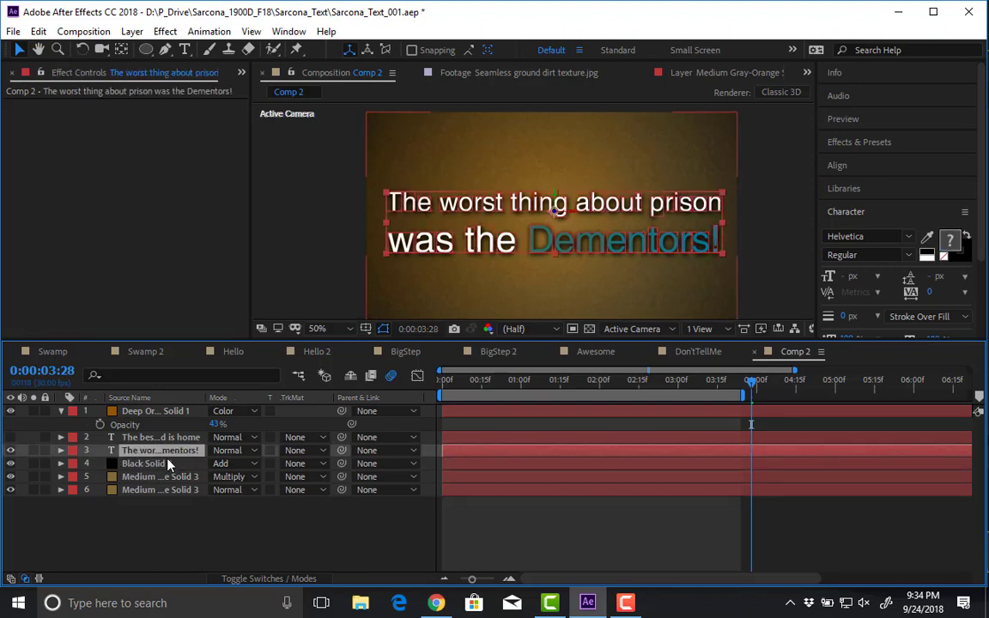
scroll(532, 202, up, 2)
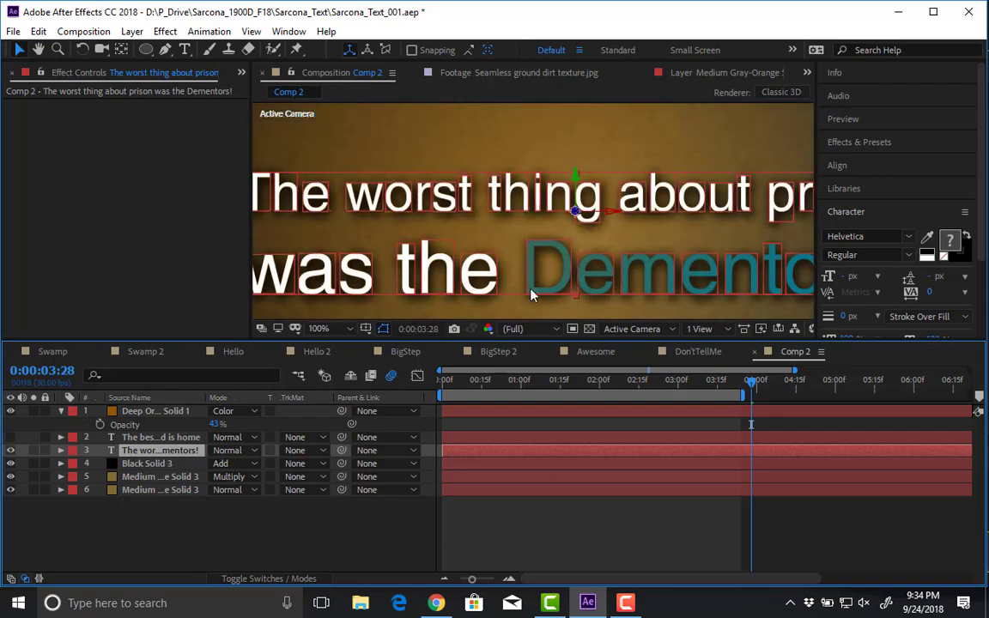
click(61, 451)
click(88, 477)
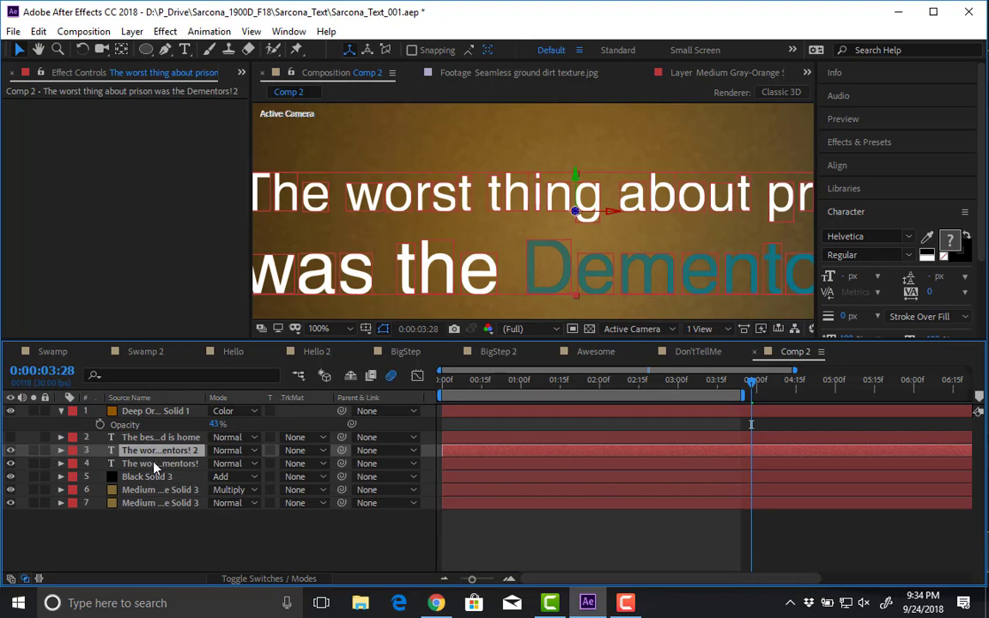
- Apply a Directional Blur to the lower of the two Dementors text layers, with its direction at 1x+116.0°
click(153, 464)
click(165, 30)
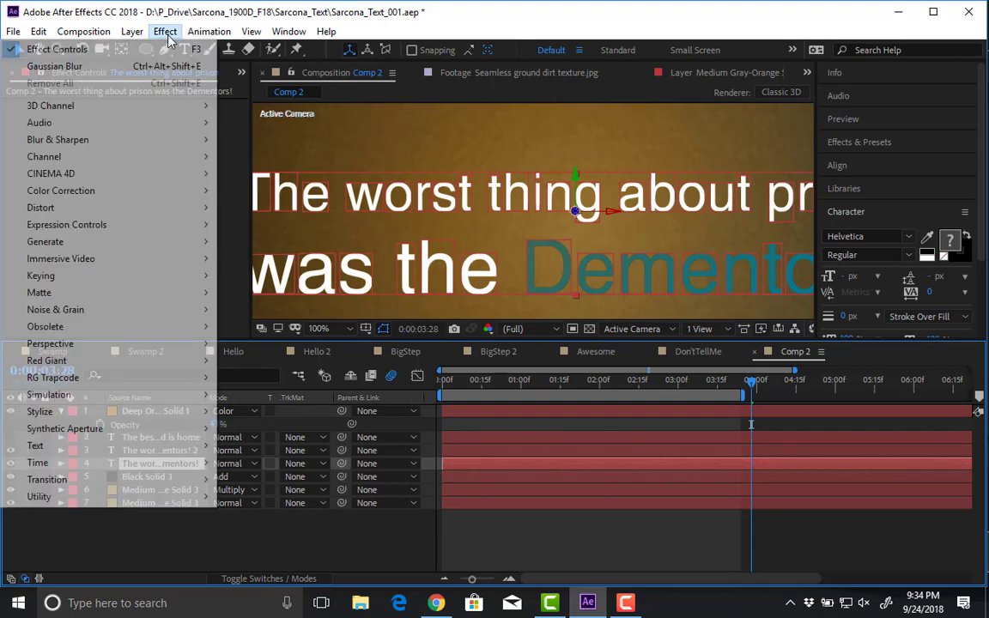
mouse_move(158, 138)
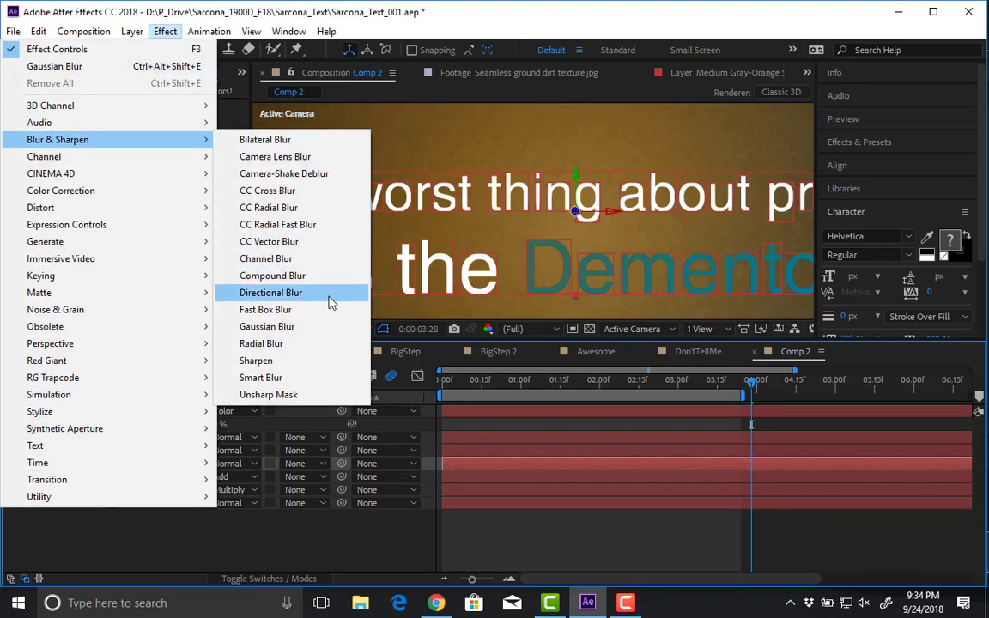
click(302, 292)
drag(151, 125, 513, 154)
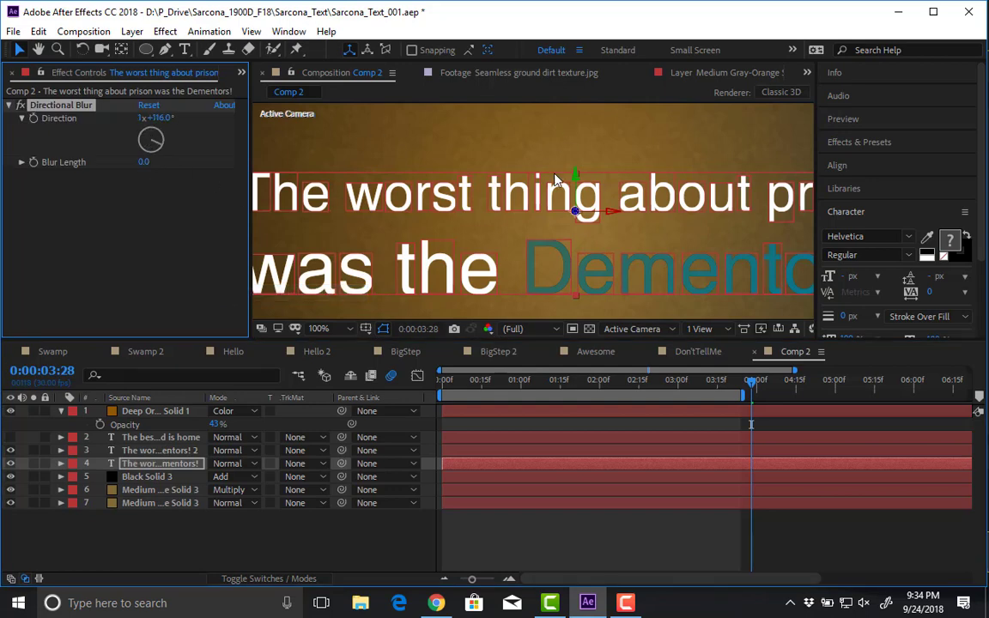
- Solo the lower Dementors text layer and set its Directional Blur to length 197.1 and direction 1x+128.0°
scroll(412, 232, down, 4)
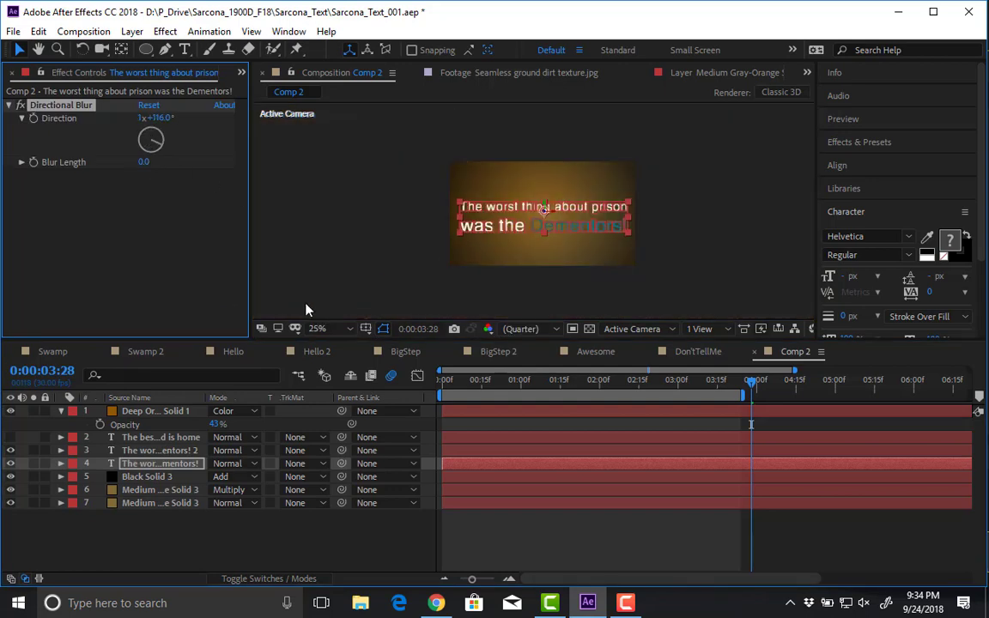
click(32, 462)
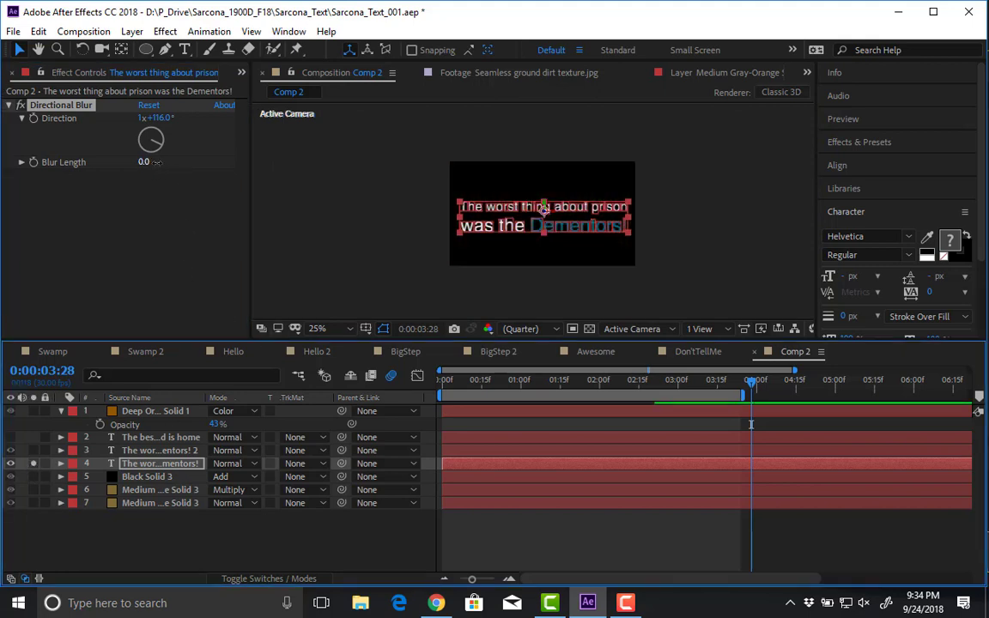
drag(156, 162, 273, 161)
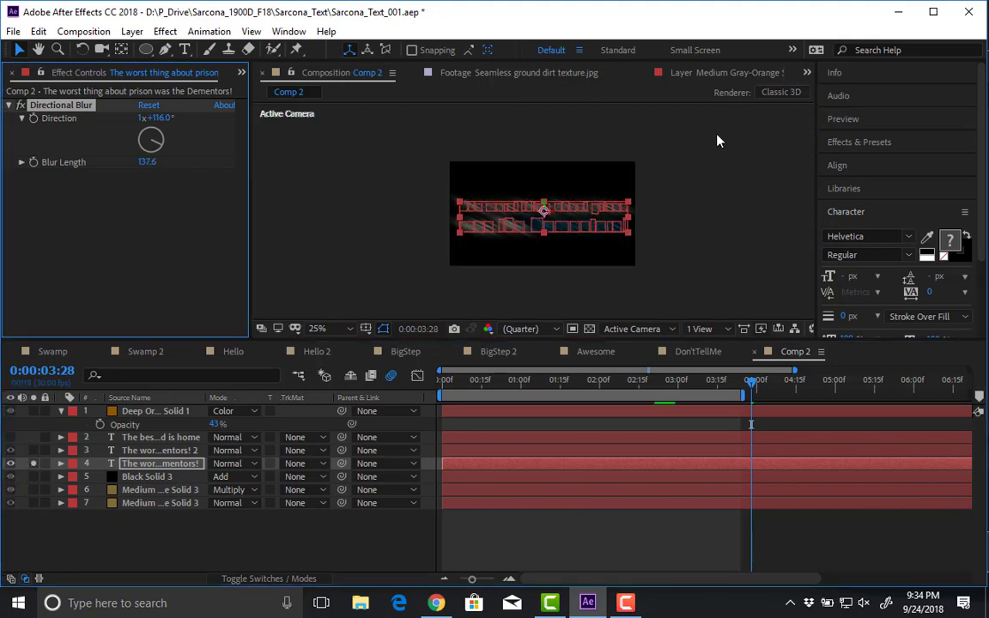
drag(145, 163, 589, 168)
mouse_move(157, 118)
mouse_down()
mouse_move(182, 117)
mouse_move(165, 118)
mouse_up()
scroll(534, 203, up, 2)
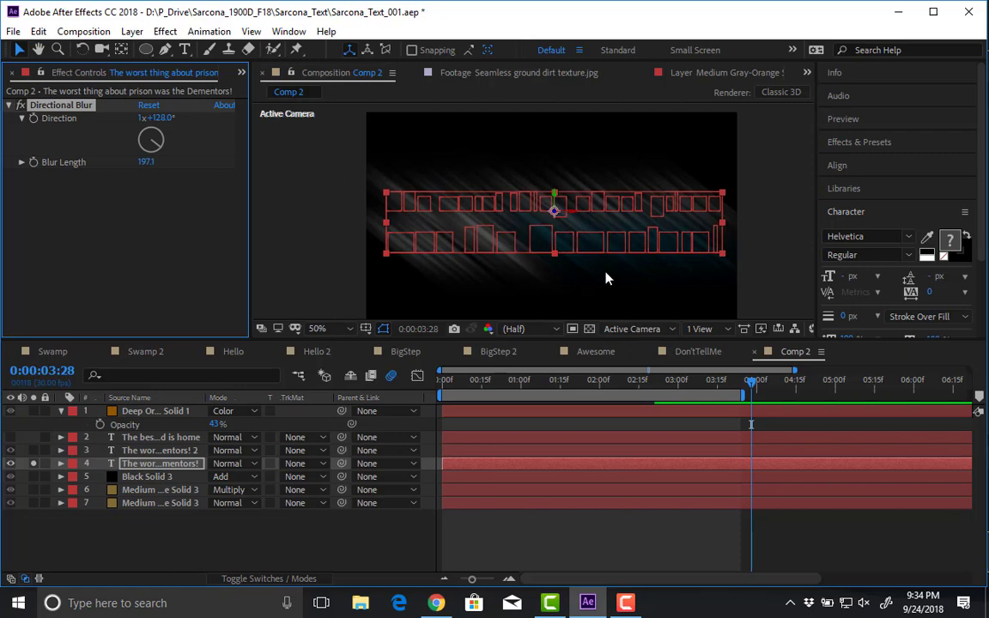
- Add a Set Matte effect to the blurred text, with matte layer None, Invert Matte on and compositing with the original off
click(166, 32)
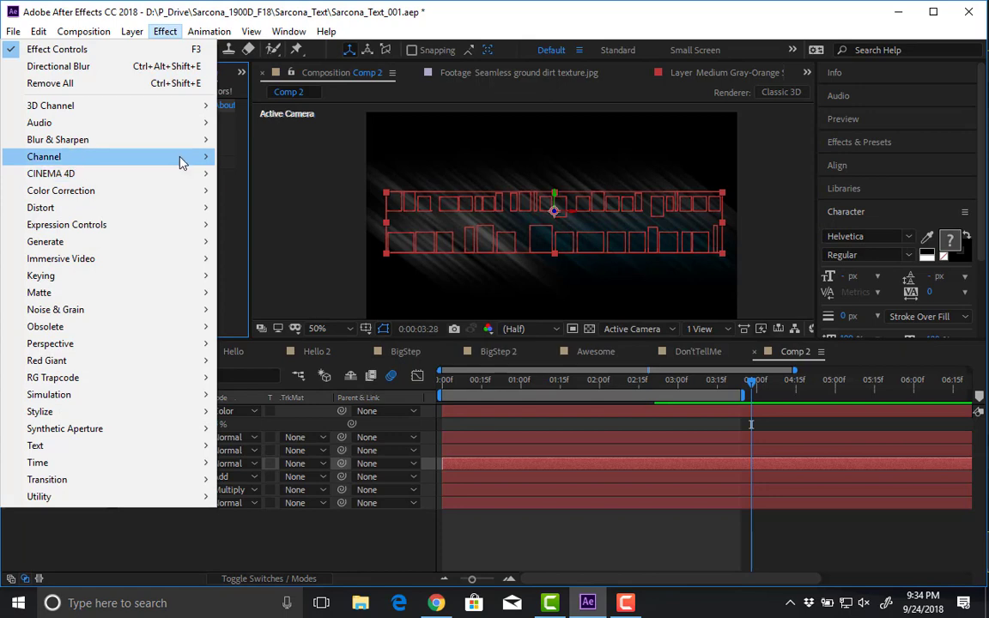
mouse_move(180, 163)
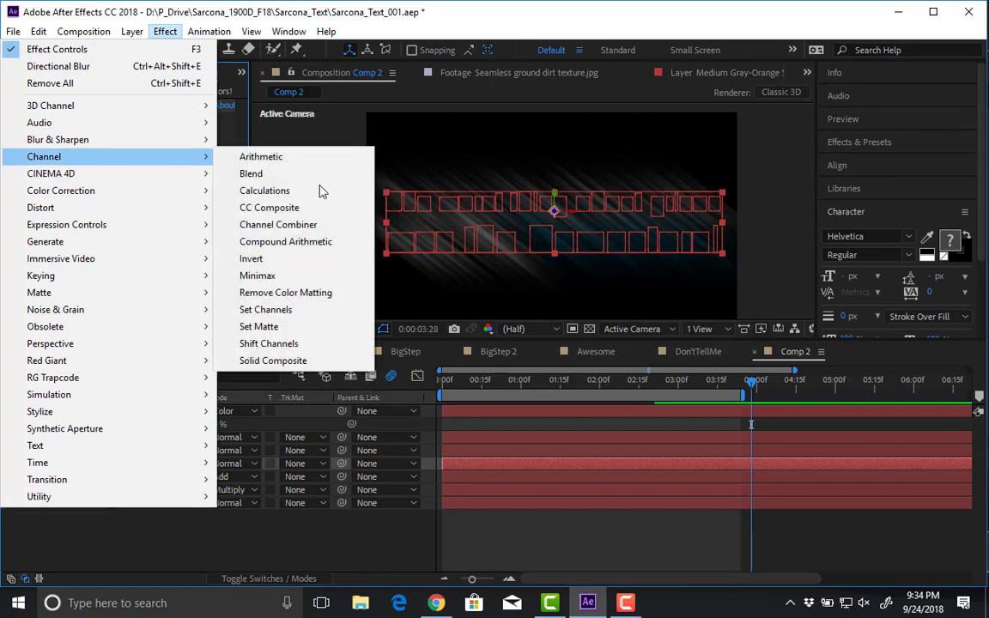
click(318, 331)
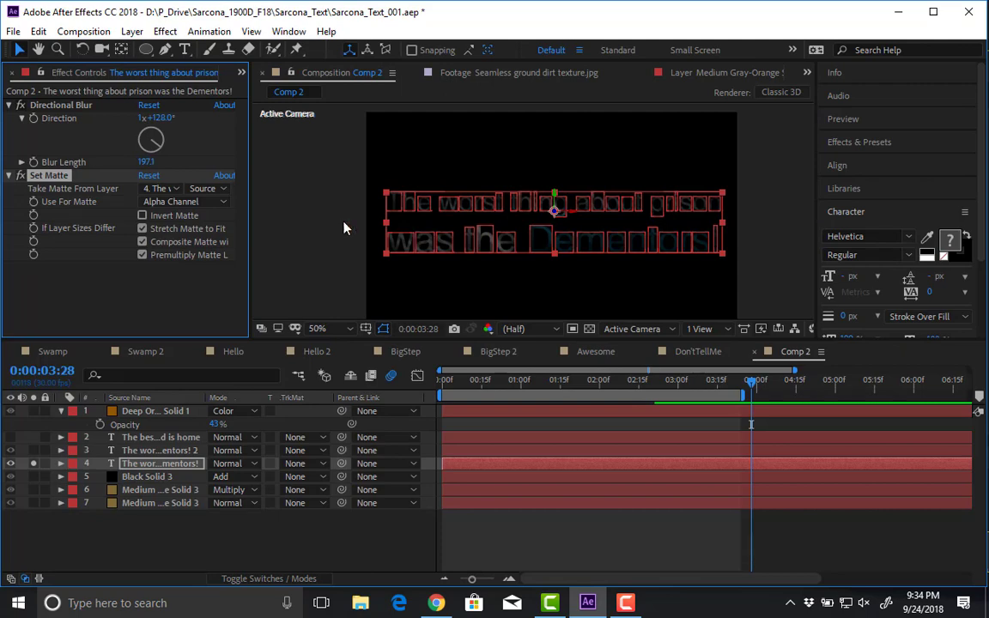
click(163, 188)
click(180, 210)
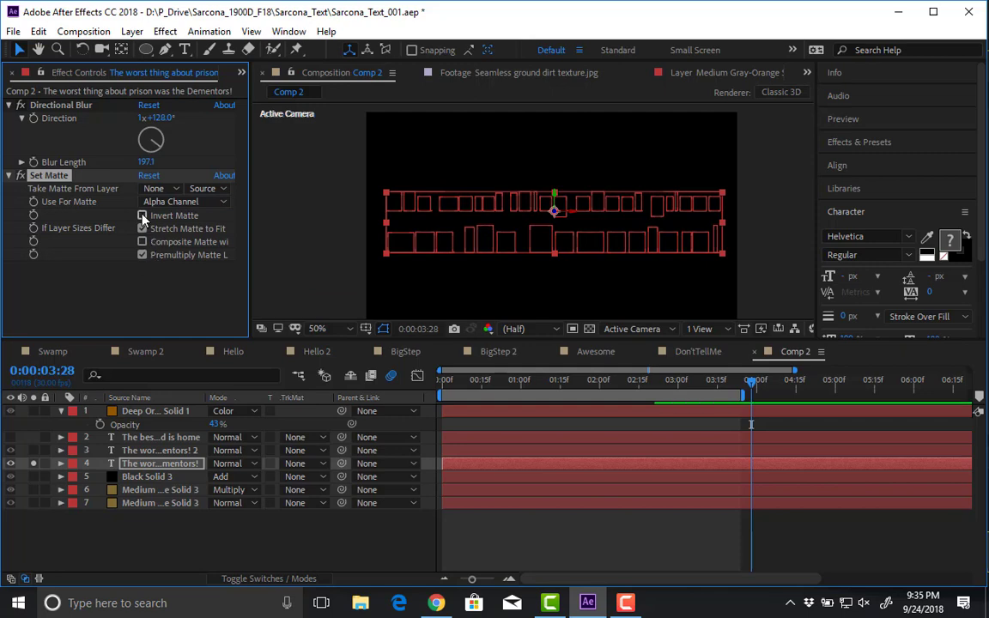
click(143, 215)
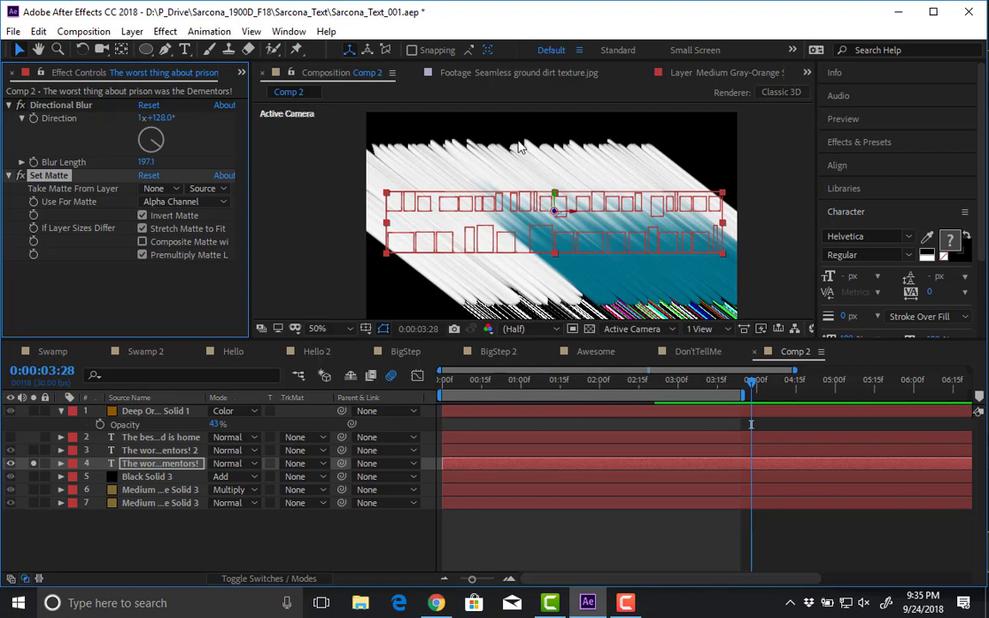
- Apply an Invert effect on the RGB channel to the soloed blurred Dementors text layer
click(164, 31)
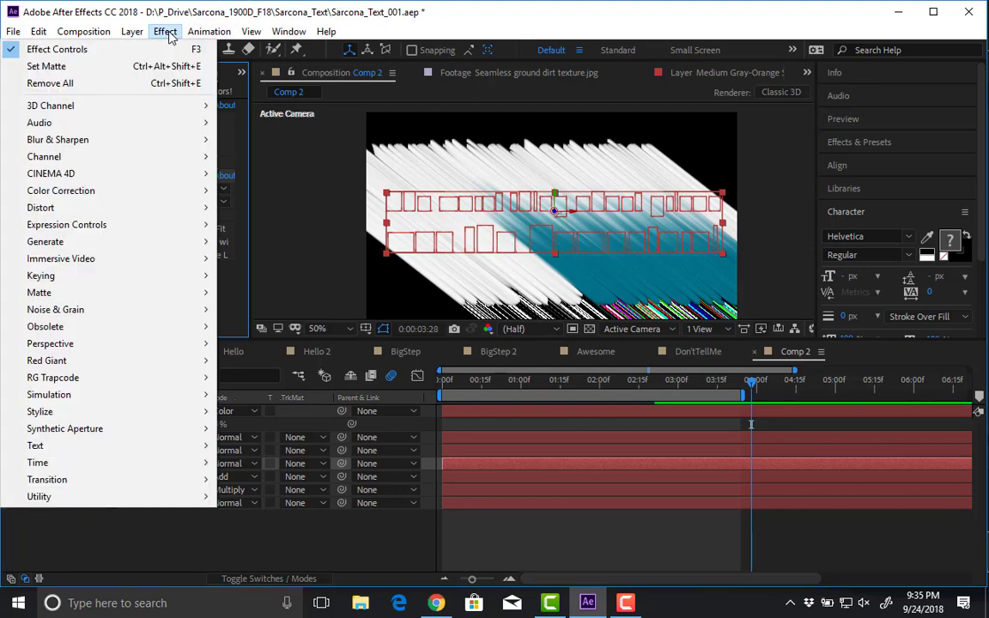
mouse_move(198, 163)
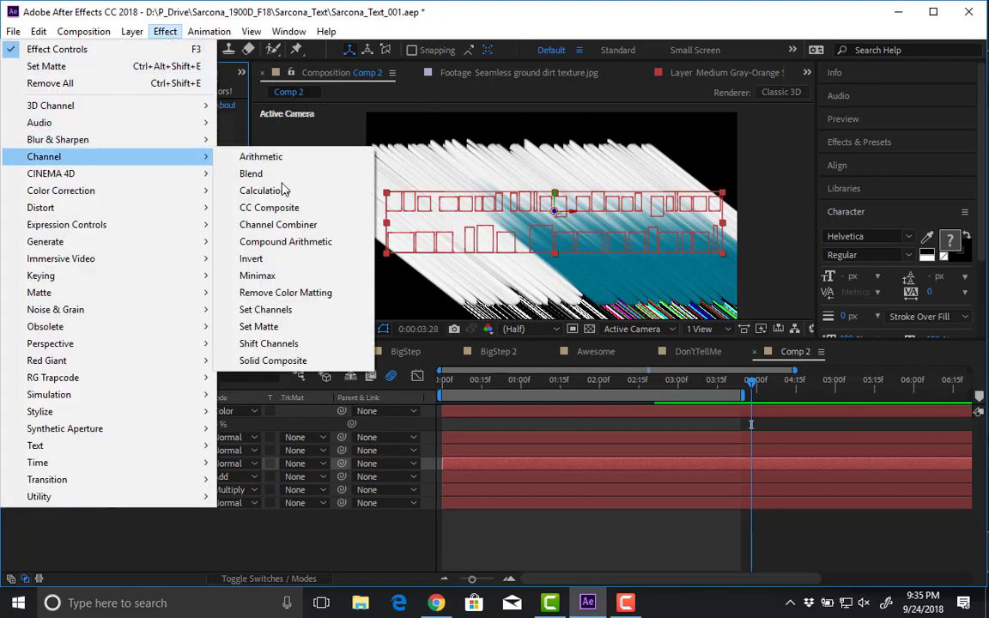
click(284, 268)
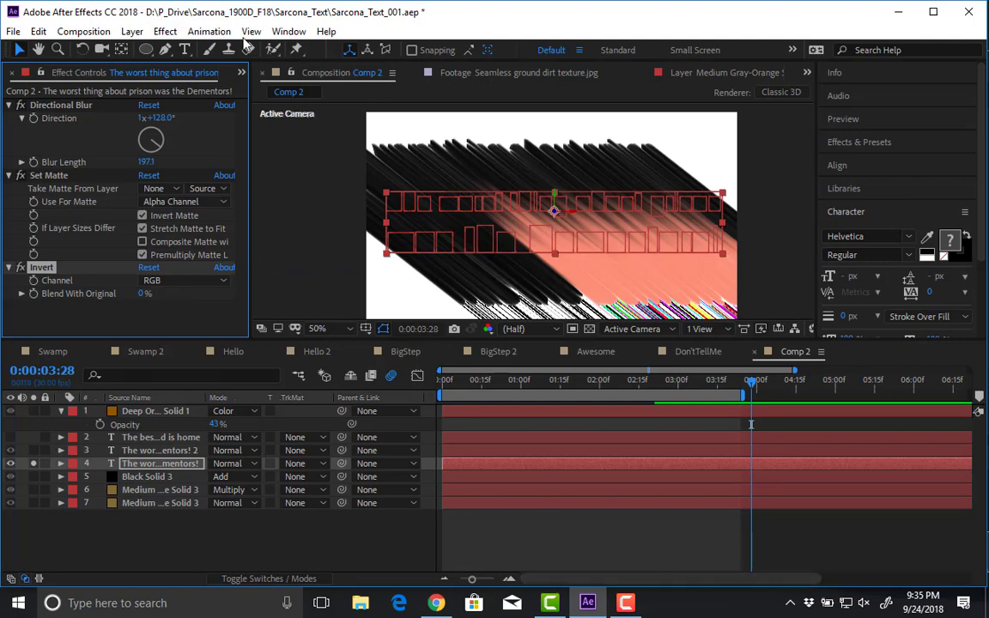
- Try colorizing the inverted blur text with Hue/Saturation at a Colorize Lightness of 10, and remove the effect
click(165, 30)
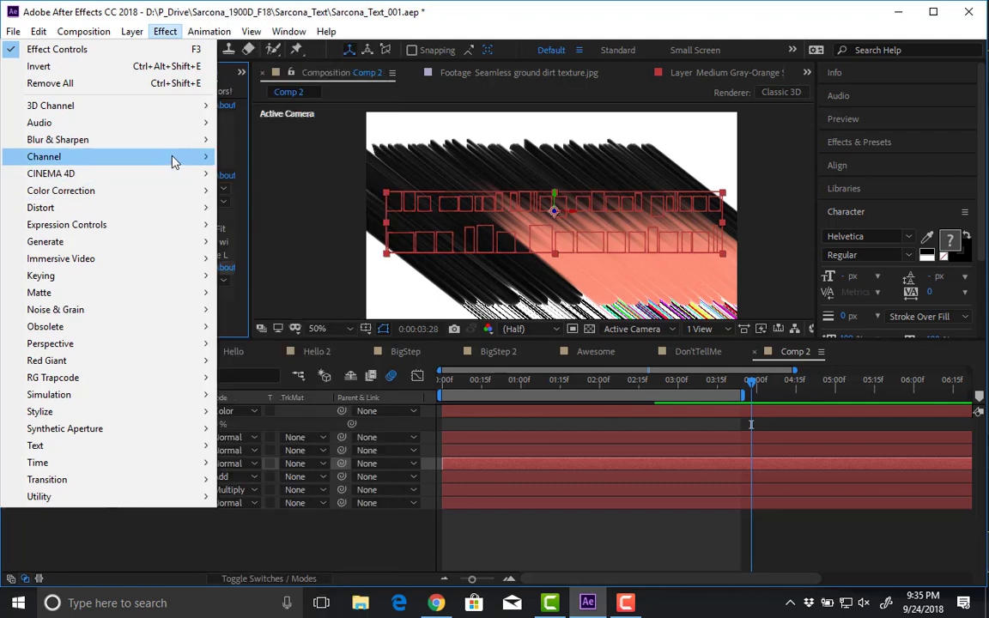
mouse_move(167, 154)
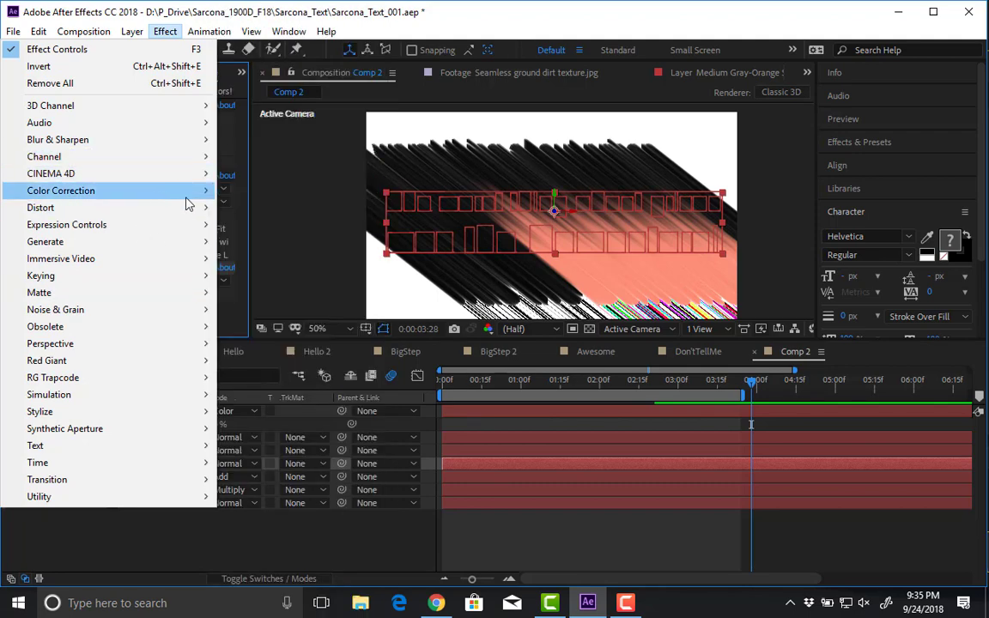
mouse_move(187, 193)
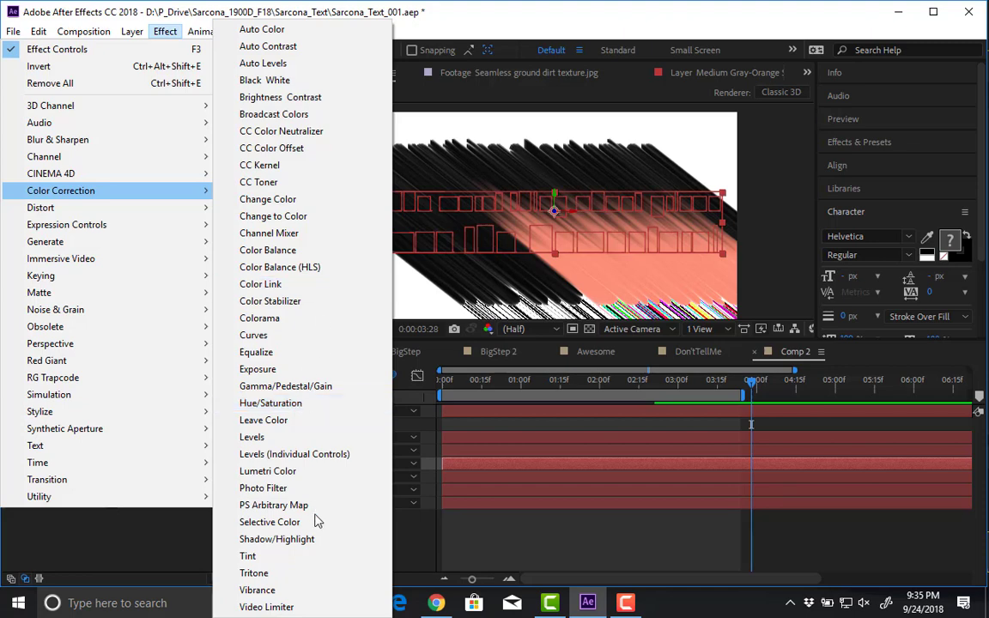
click(306, 404)
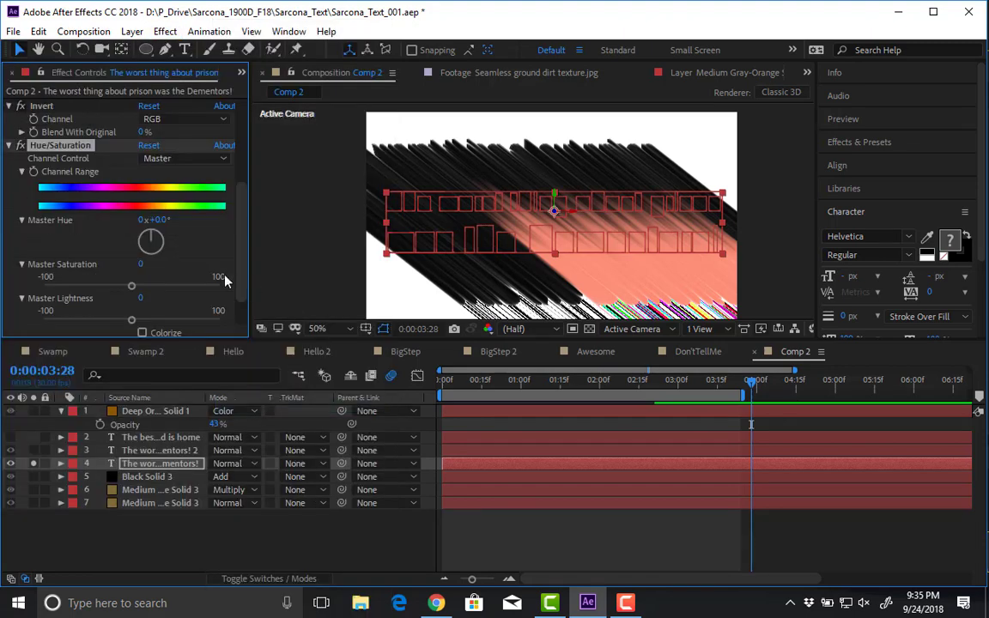
click(142, 333)
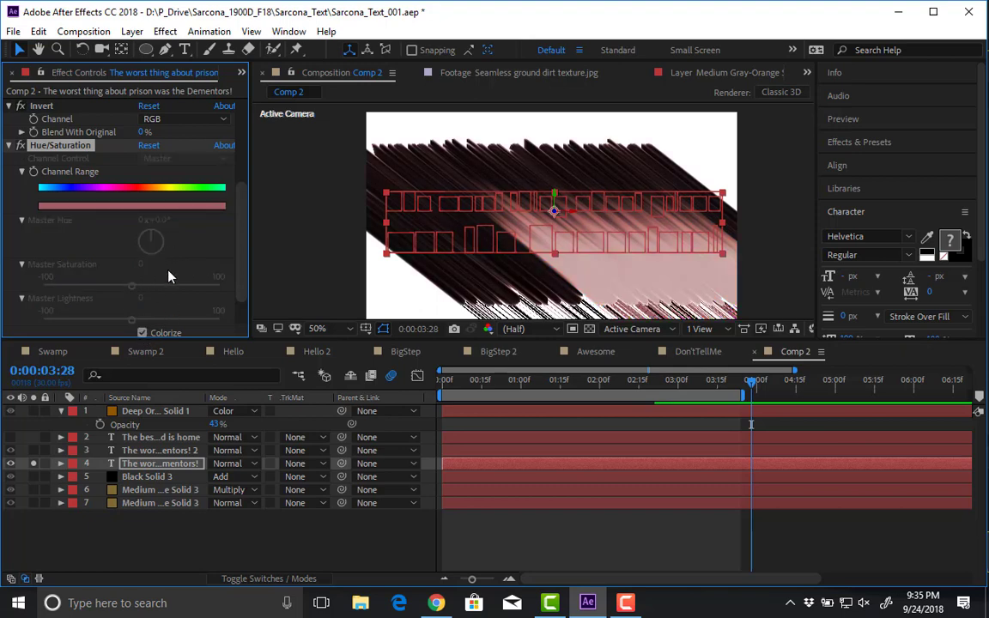
scroll(167, 273, down, 1)
scroll(150, 299, down, 1)
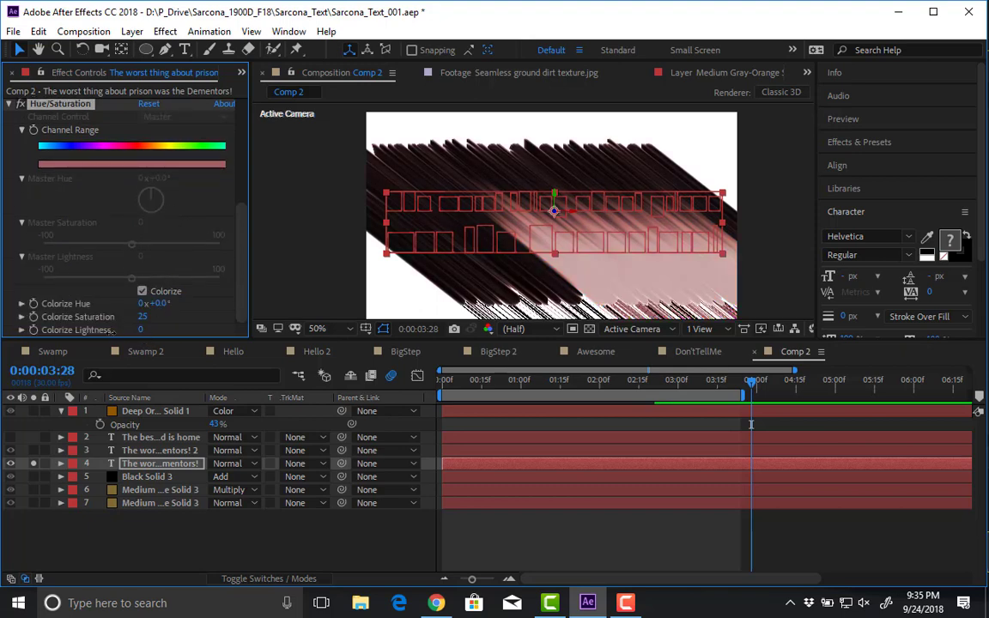
mouse_move(140, 330)
mouse_down()
mouse_move(129, 330)
mouse_move(162, 330)
mouse_move(152, 330)
mouse_up()
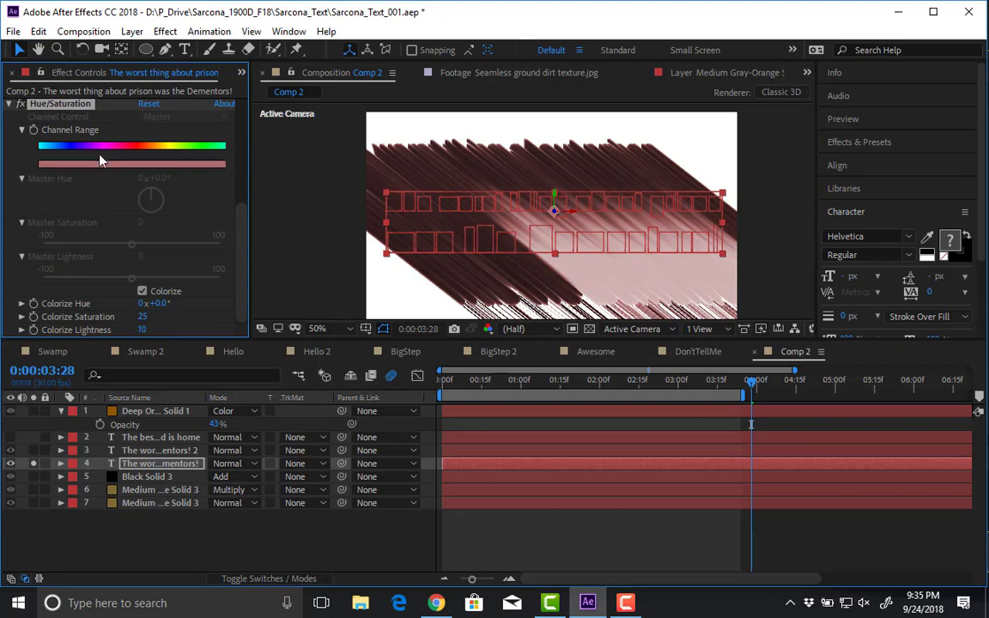
scroll(86, 154, up, 2)
key(Delete)
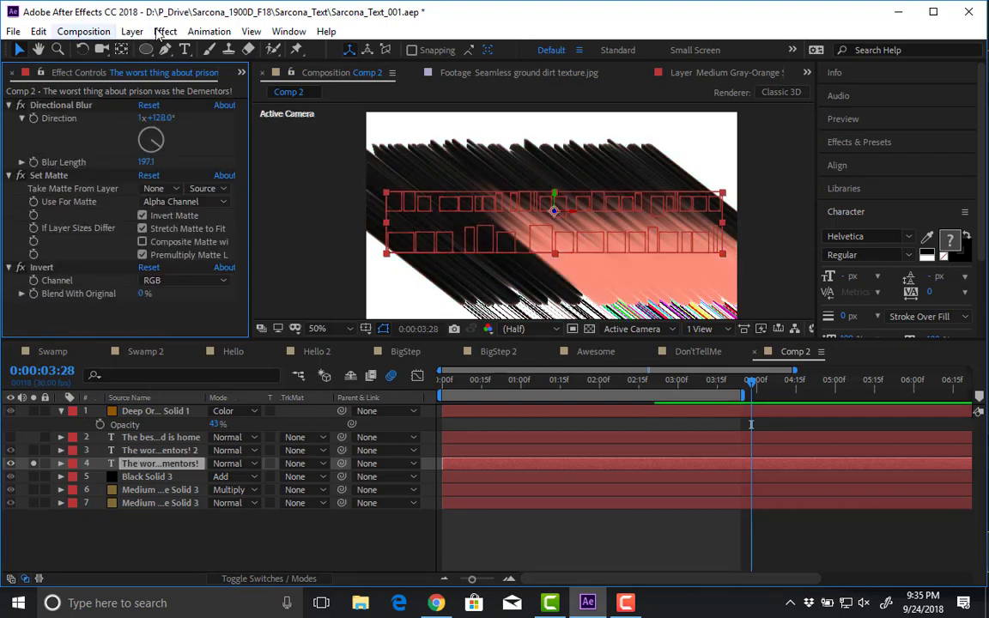
- Apply Curves to the blurred text layer and pull the RGB curve fully down to crush the streaks to solid black
click(165, 31)
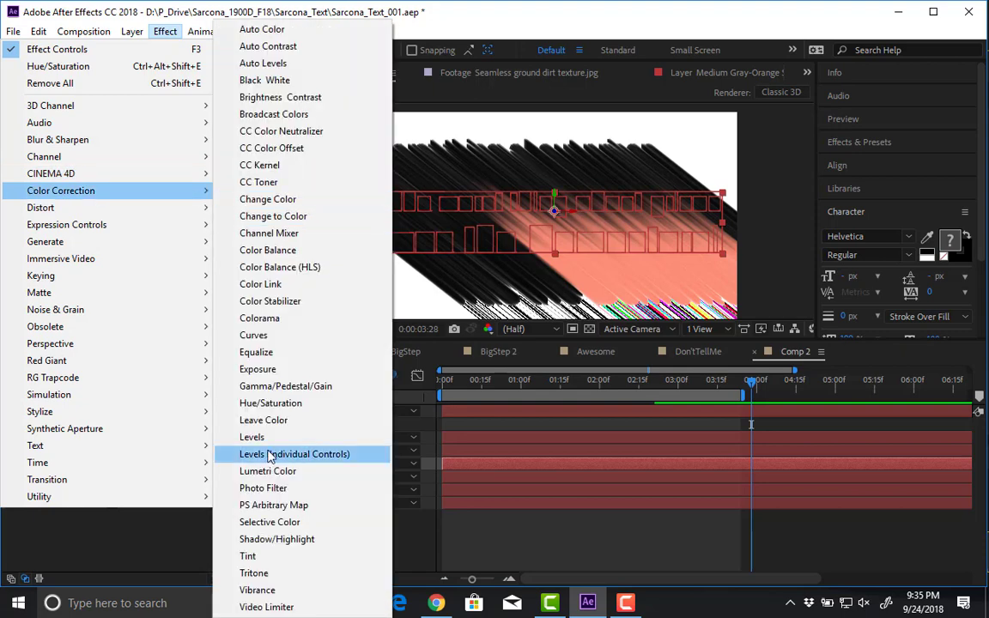
click(254, 334)
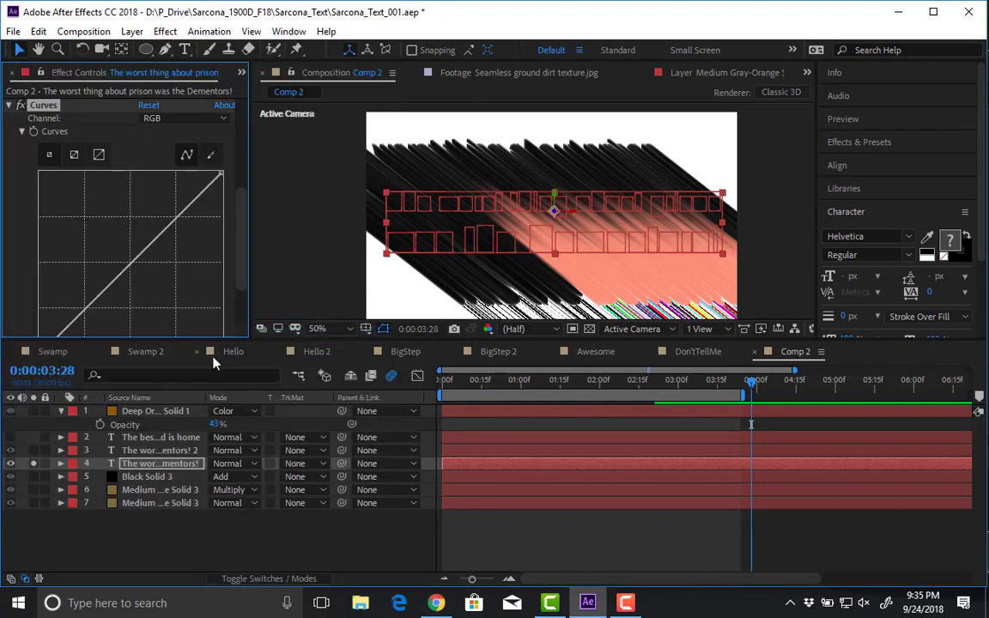
drag(214, 341, 214, 438)
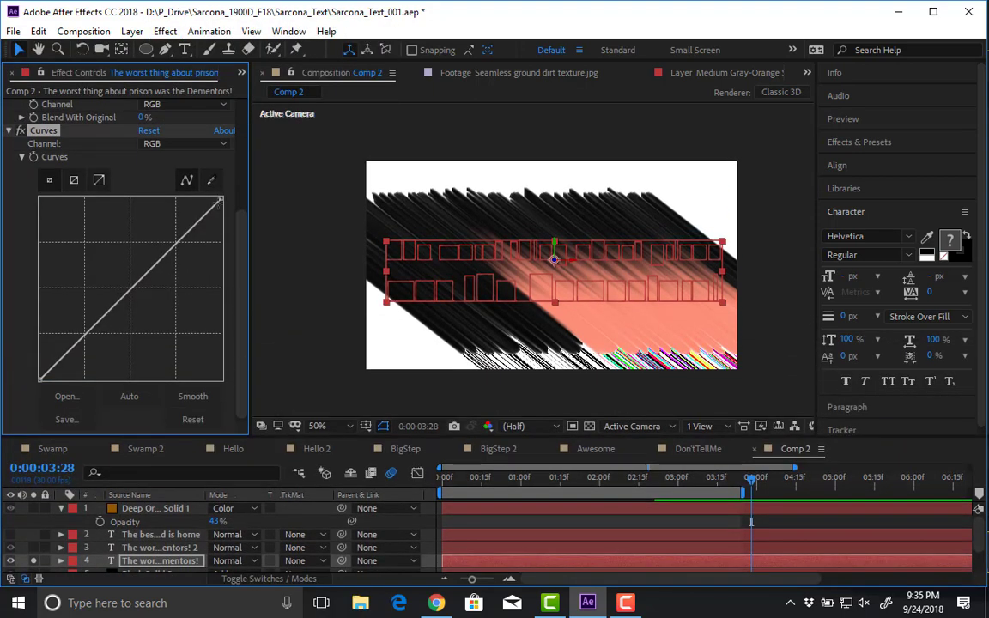
drag(53, 365, 224, 394)
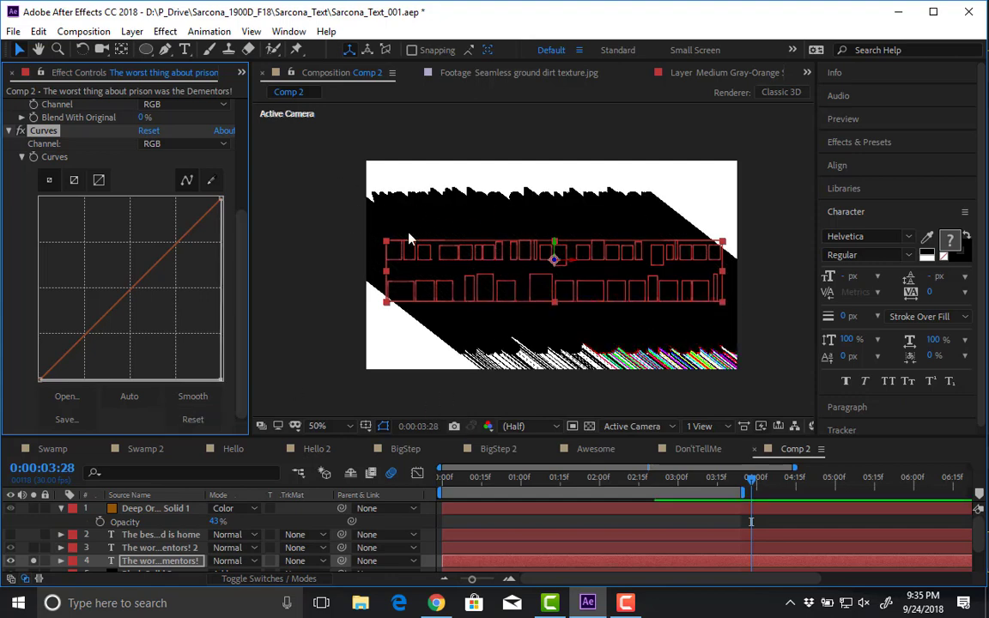
- Unsolo the blurred text layer and move it diagonally down and right so the long shadow starts at the letters
key(comma)
drag(405, 438, 399, 302)
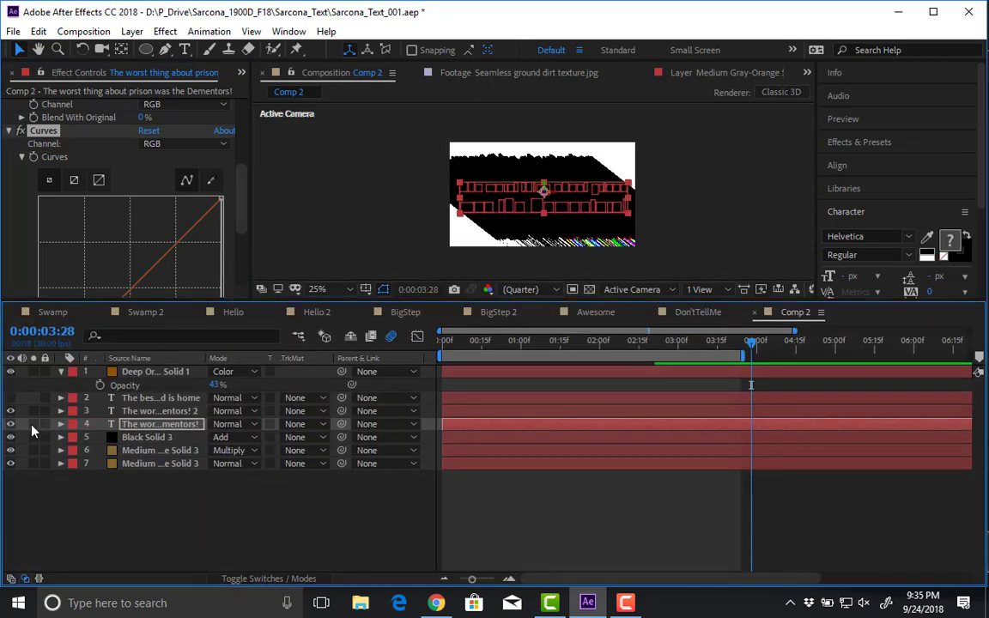
key(period)
click(453, 149)
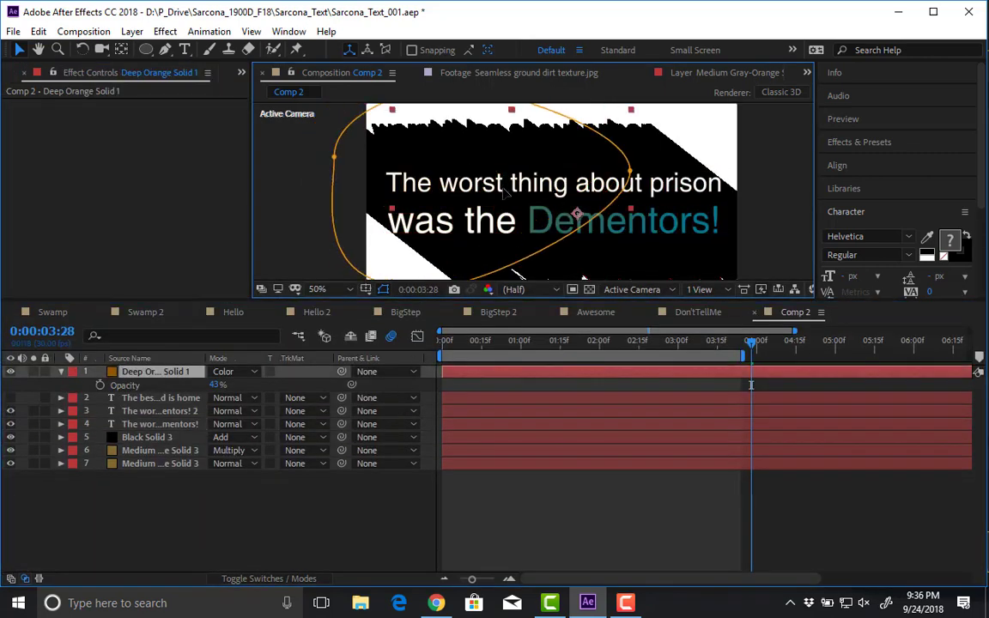
click(154, 425)
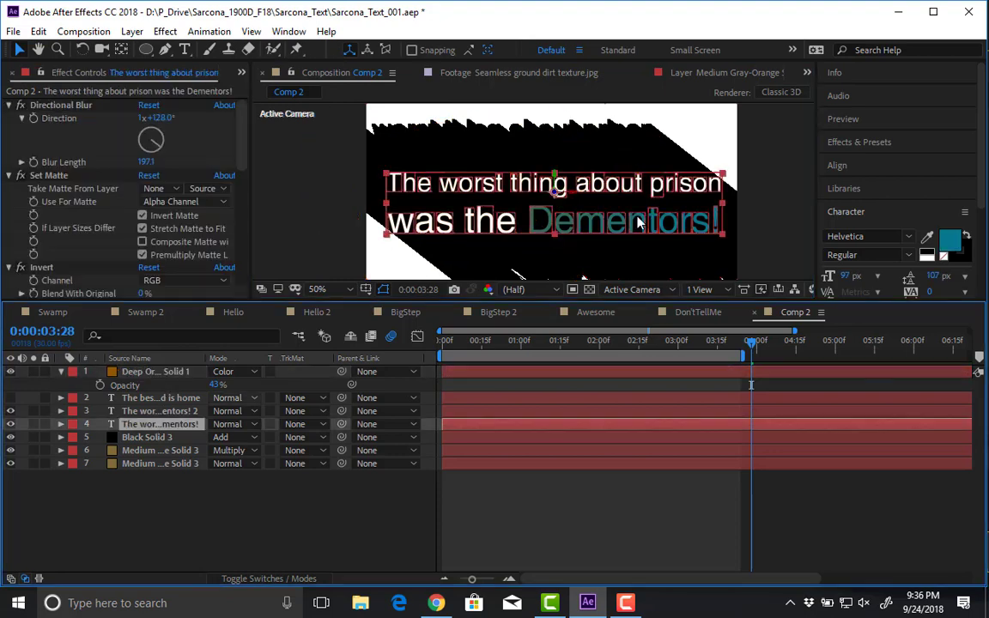
drag(684, 254, 719, 266)
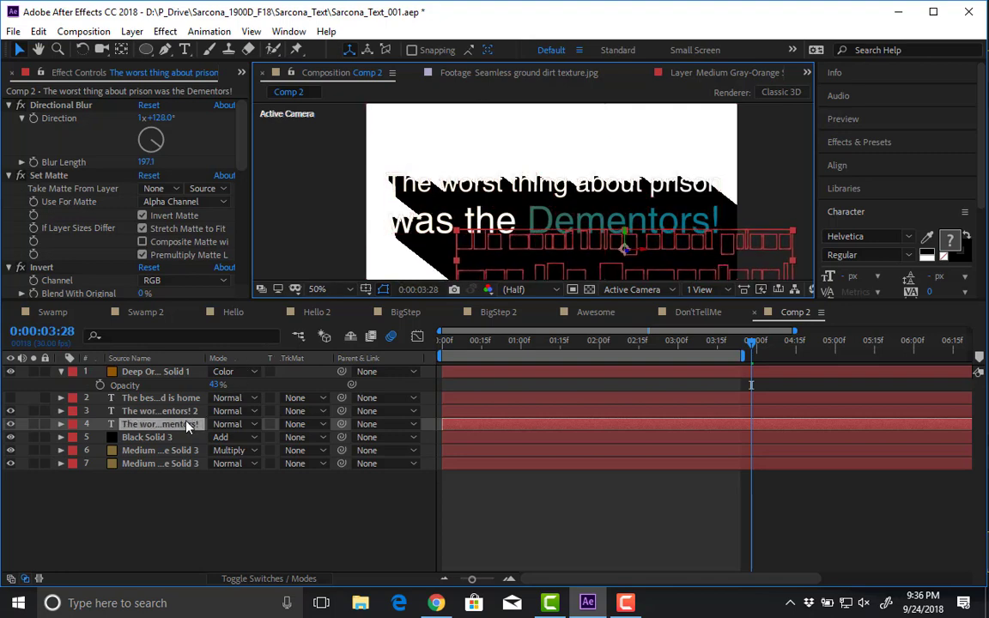
- Set the shadow text layer to 81% opacity with Multiply blending, and preview the composition from the start
key(t)
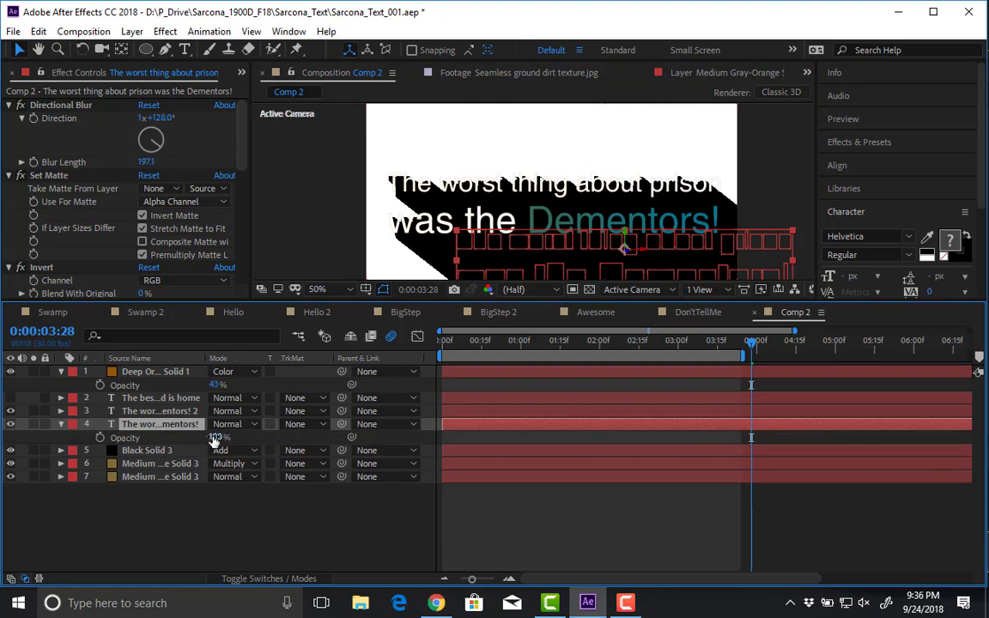
drag(214, 440, 196, 437)
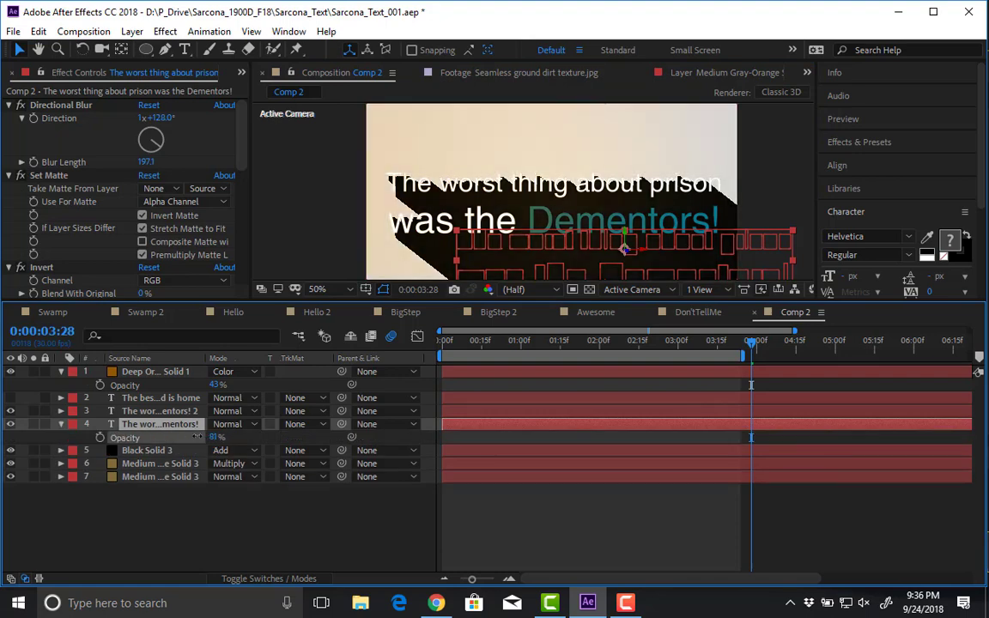
click(239, 423)
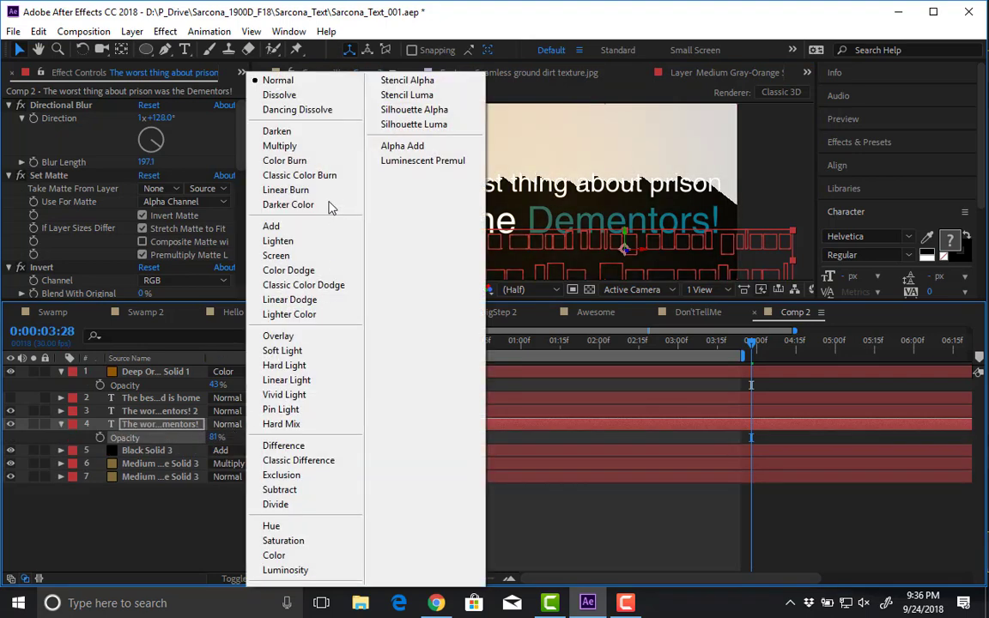
click(314, 148)
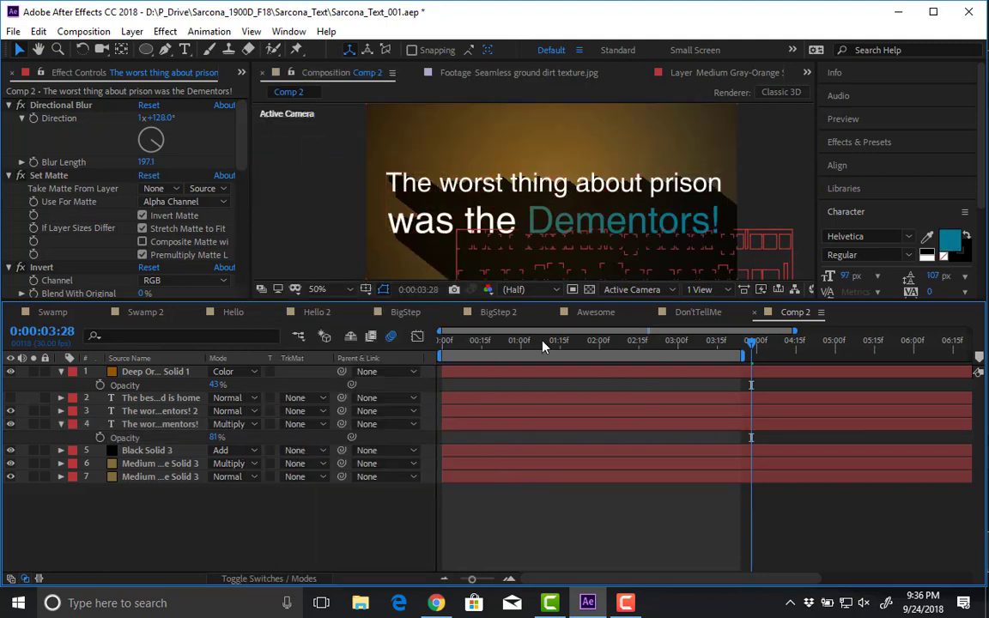
click(442, 340)
drag(421, 346, 354, 256)
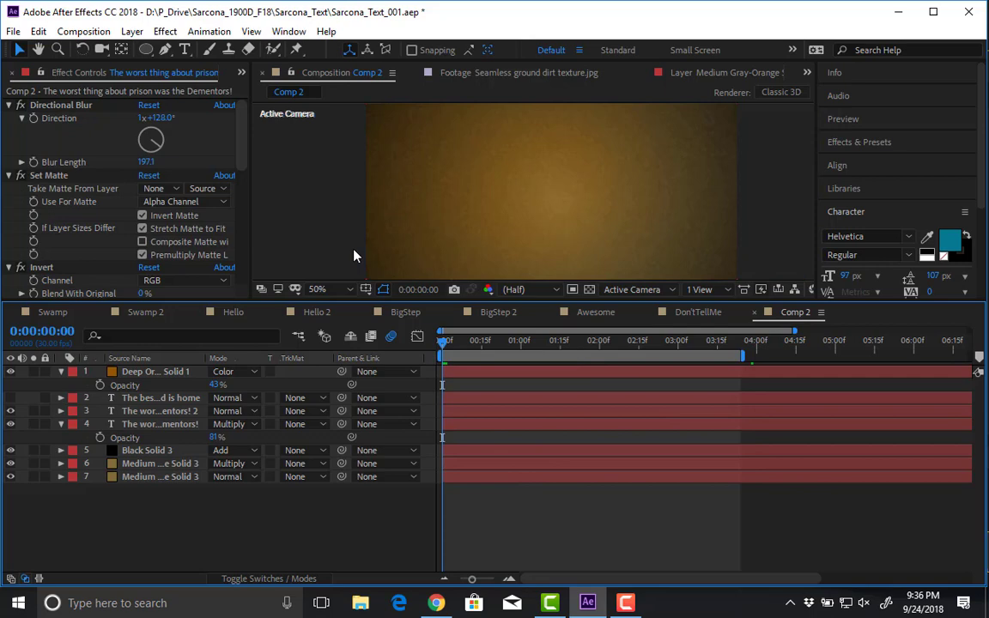
key(space)
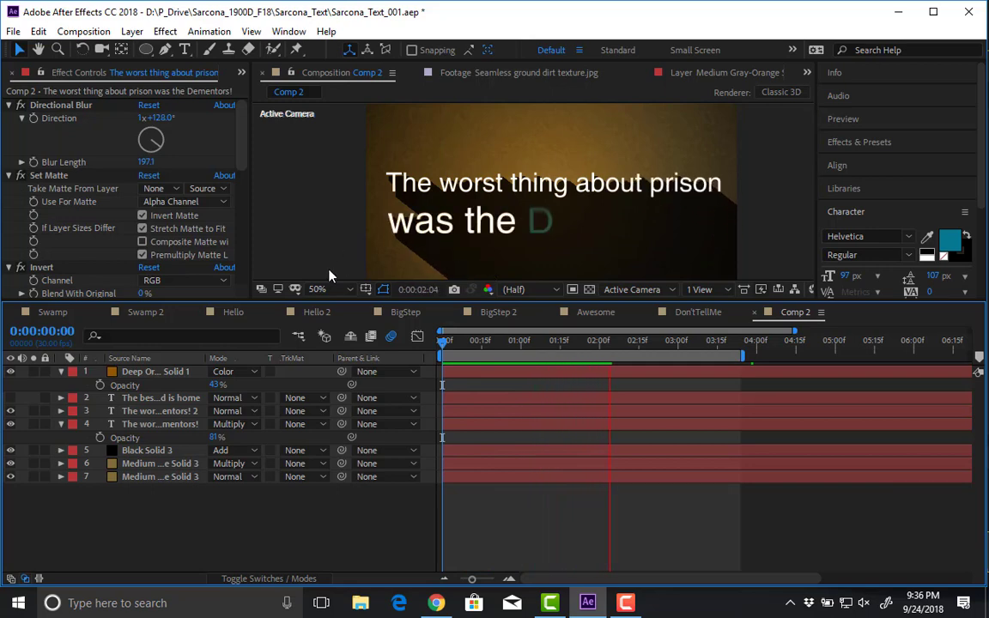
key(space)
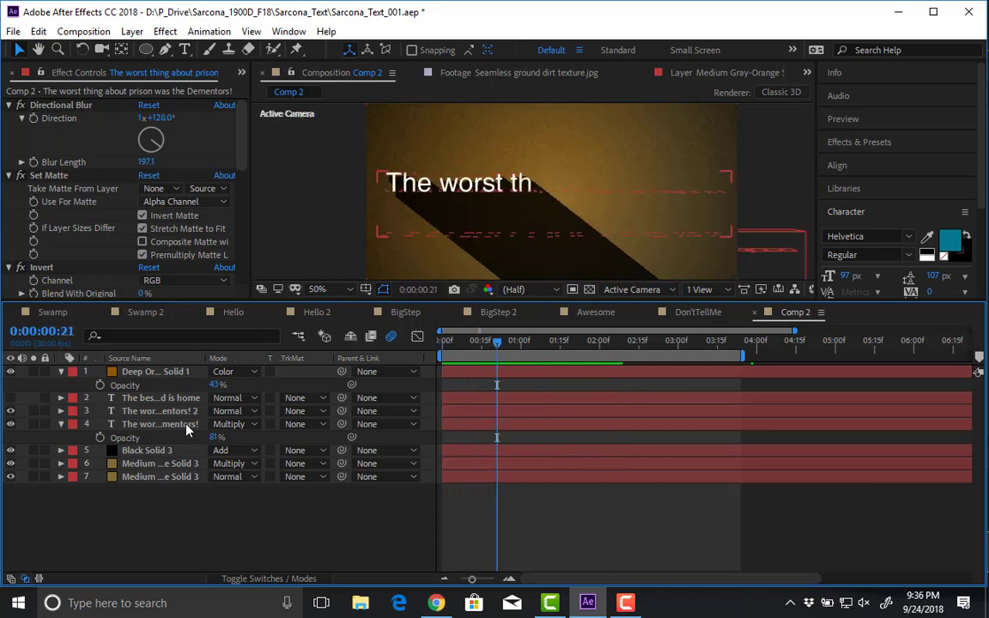
- Move the shadow text layer between the two Medium Gray-Orange solids and preview the animated text with its shadow
drag(165, 428, 169, 473)
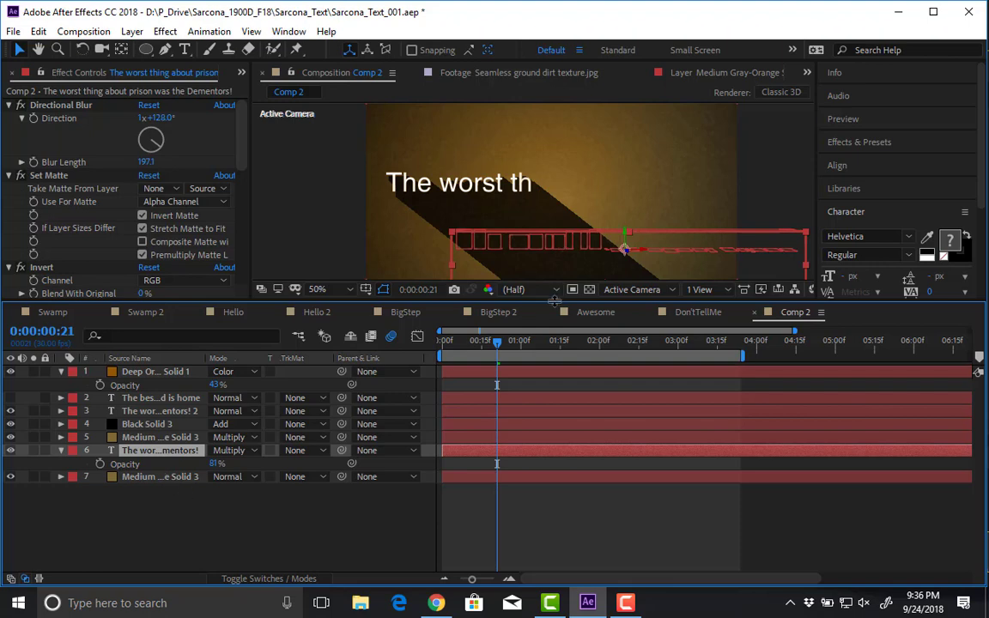
drag(554, 301, 549, 379)
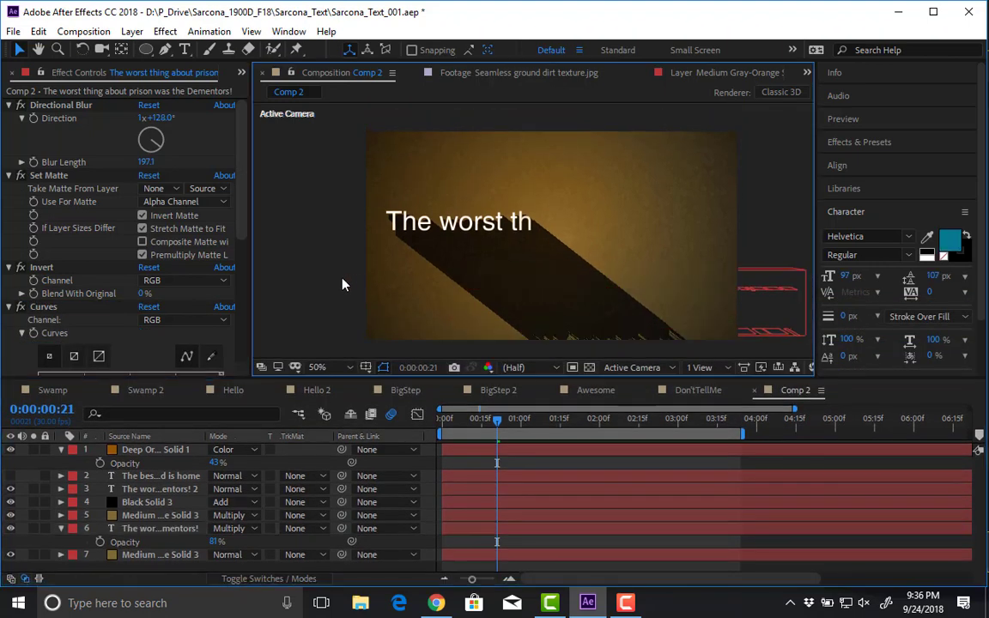
key(space)
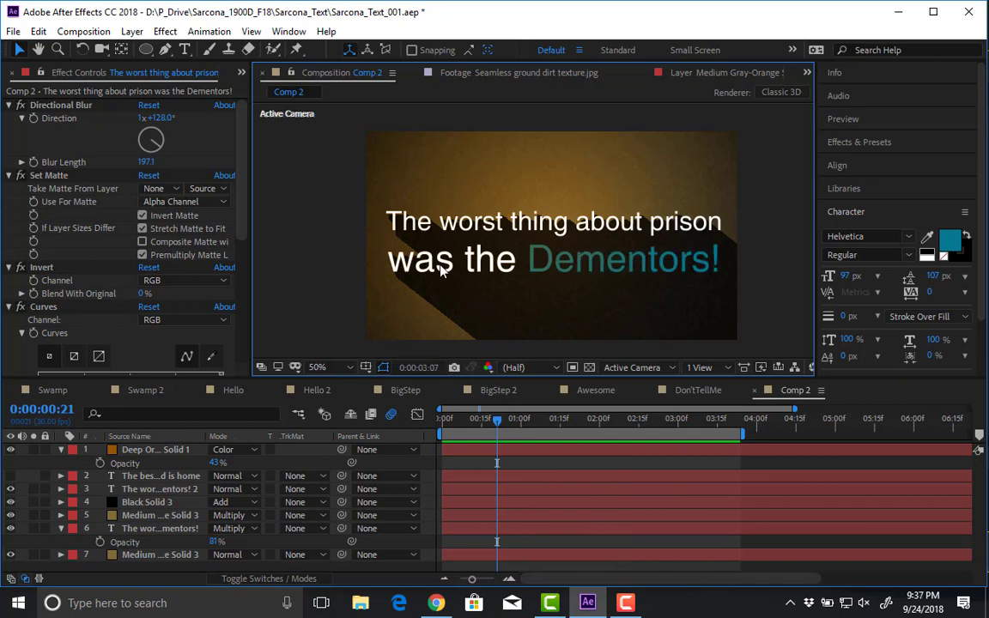
key(space)
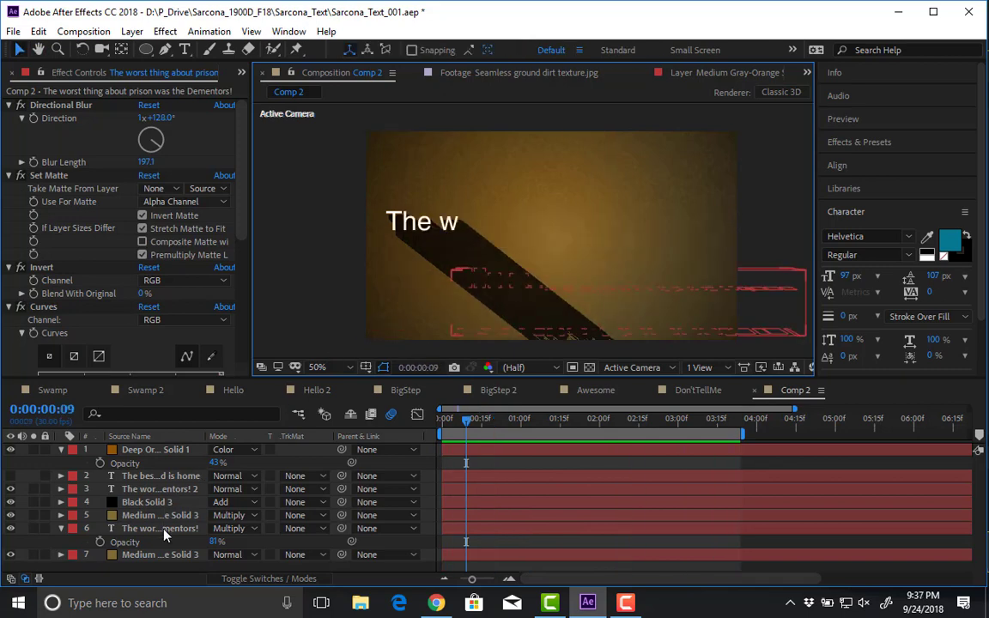
- With the shadow text layer selected, preview the typing animation, including the second line from 0:00:01:22
click(163, 529)
key(Return)
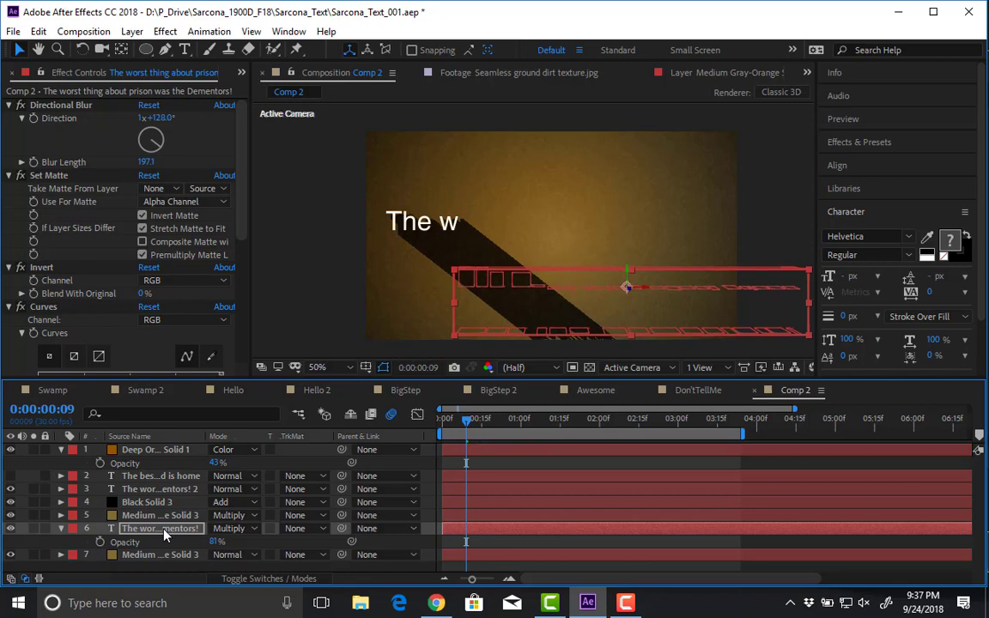
key(space)
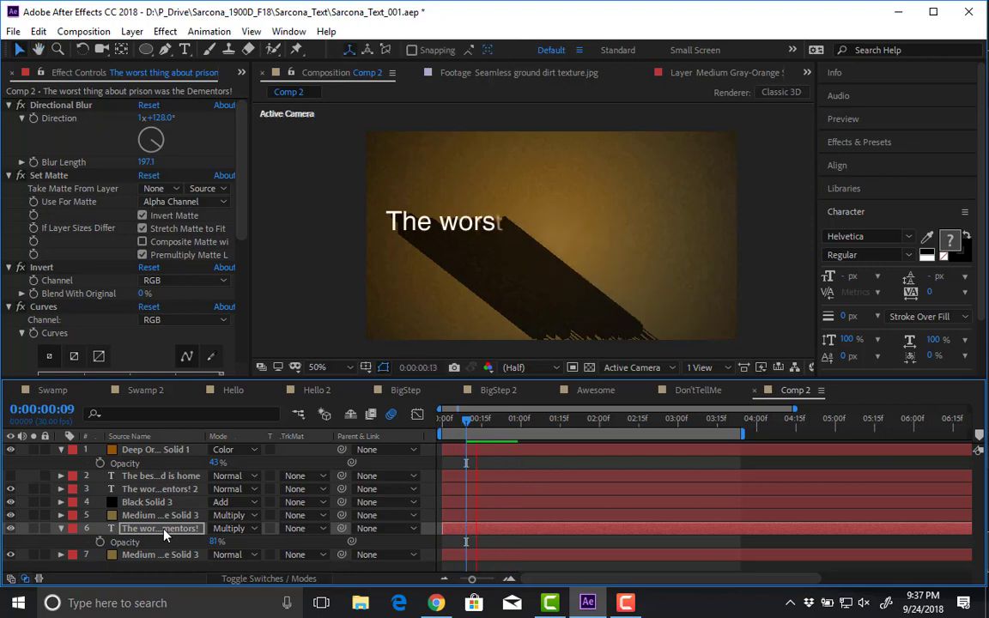
key(space)
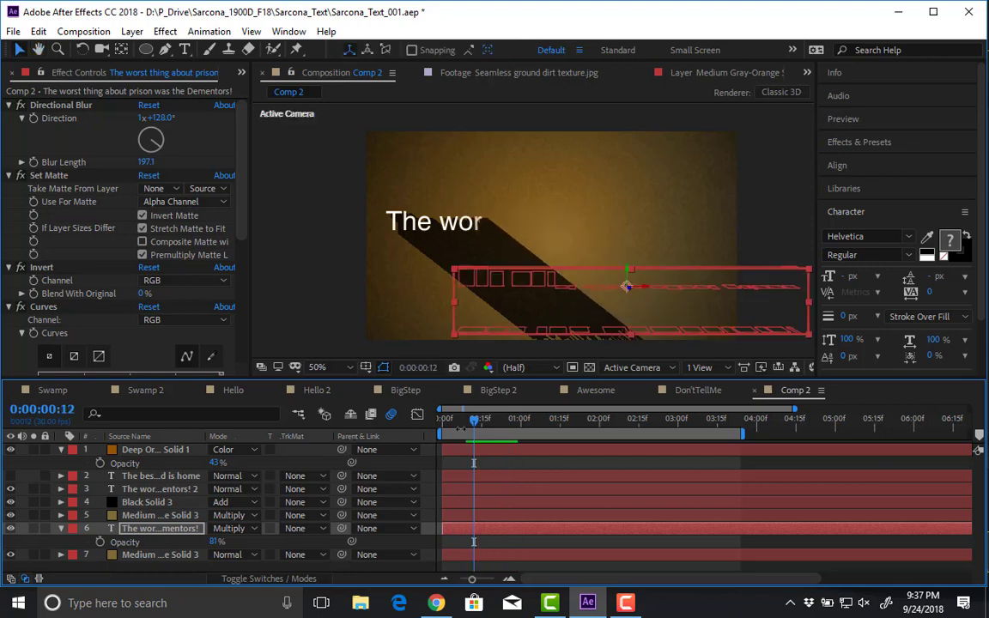
drag(538, 431, 579, 432)
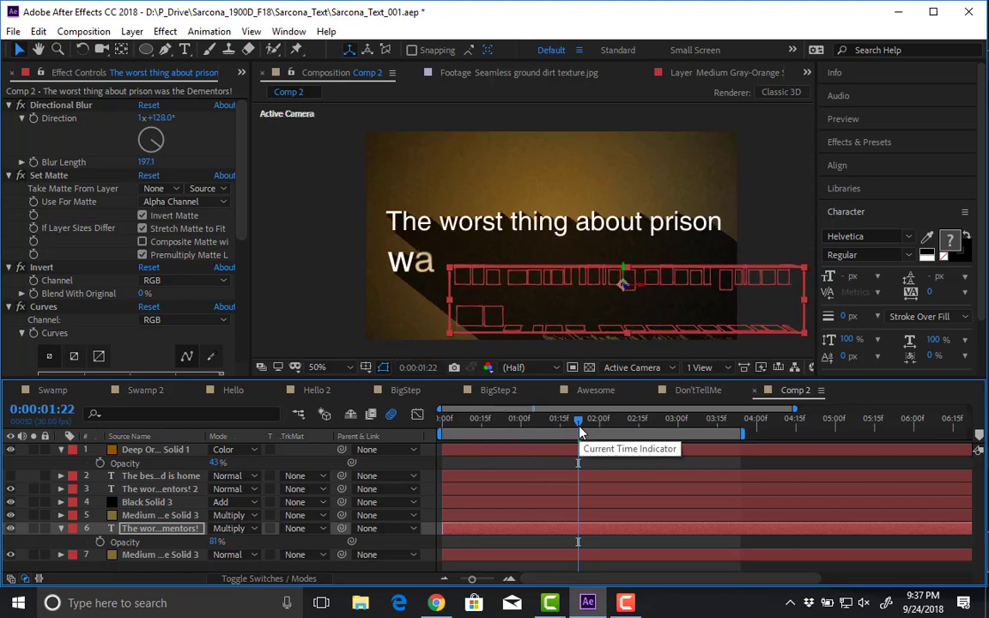
key(space)
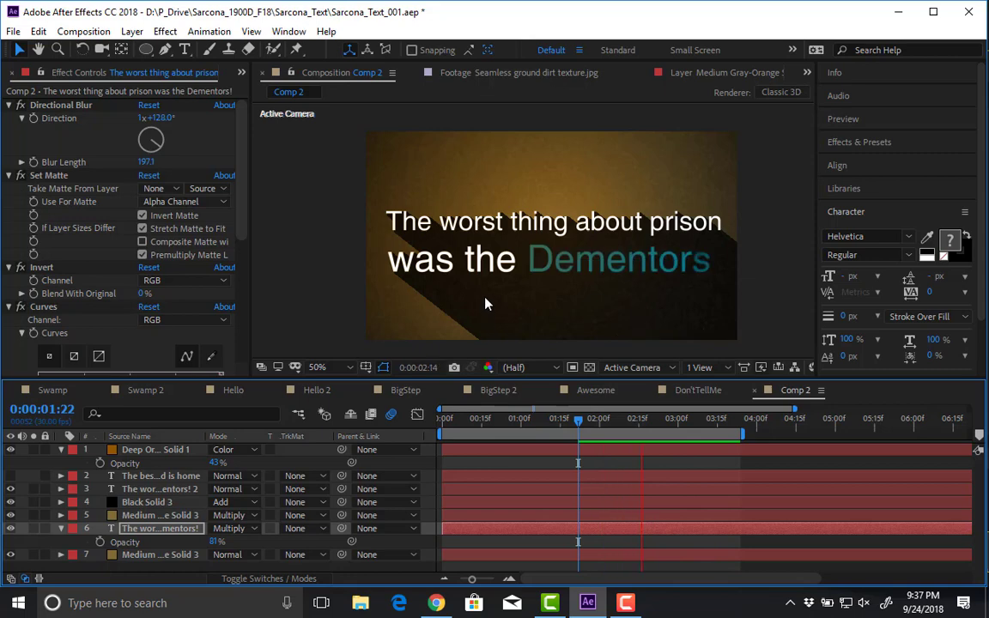
- Stop the preview and create a composition-sized Deep Orange solid directly above the shadow text layer
key(space)
click(606, 330)
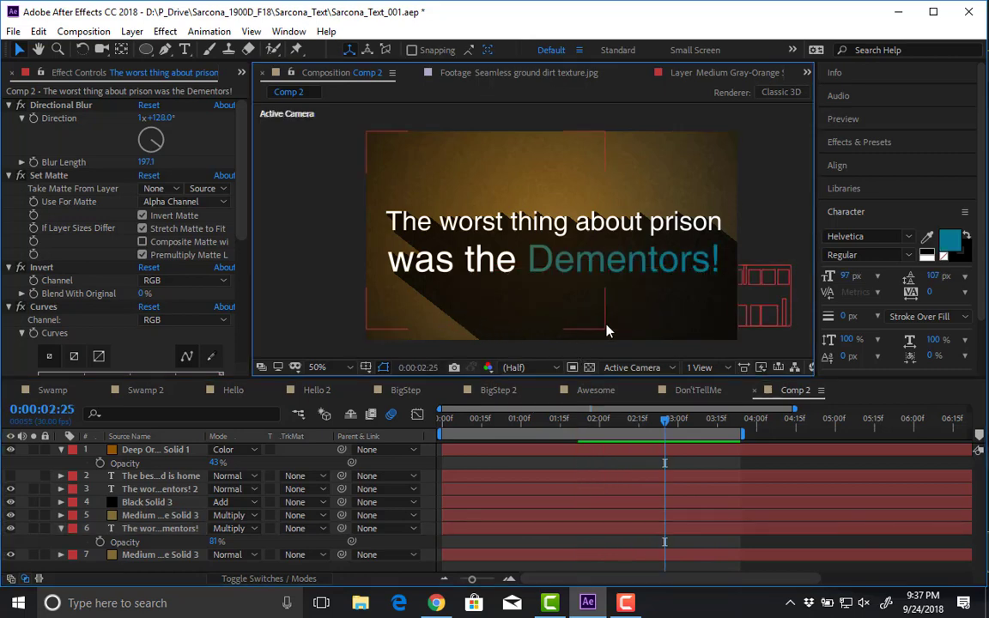
click(779, 259)
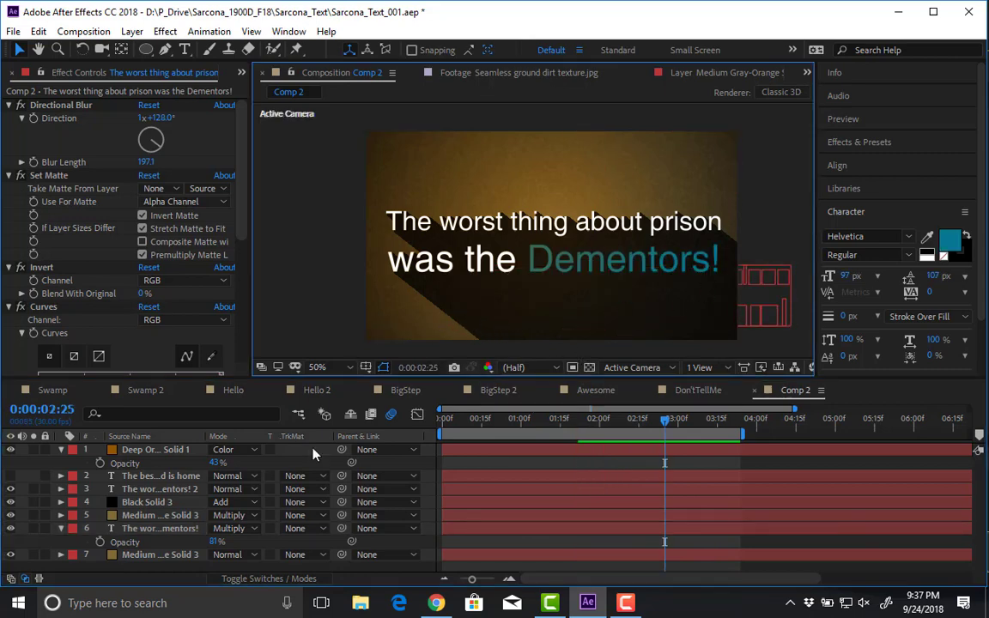
click(159, 528)
click(160, 530)
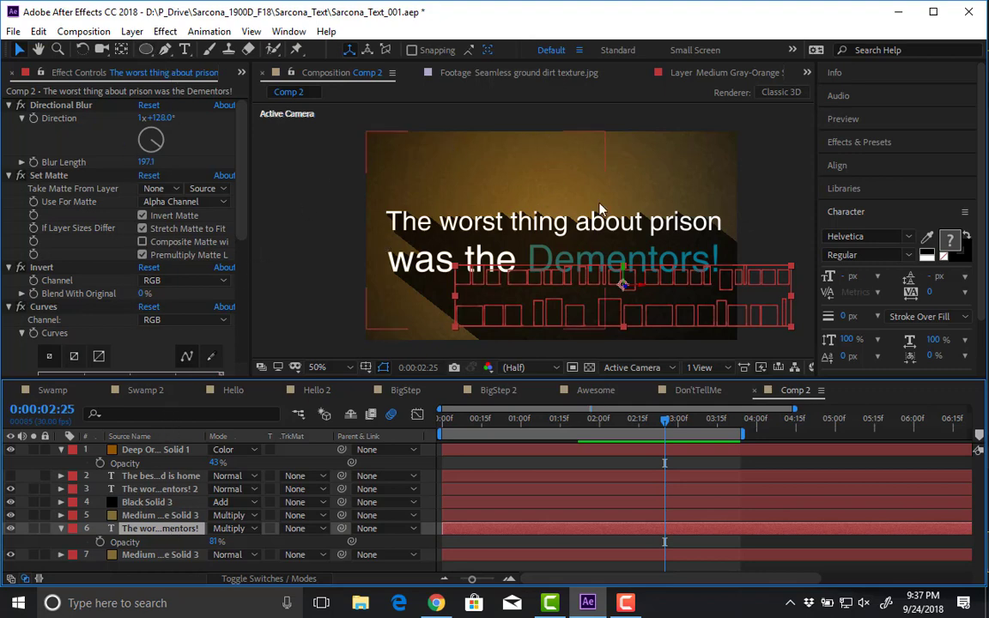
key(ctrl+y)
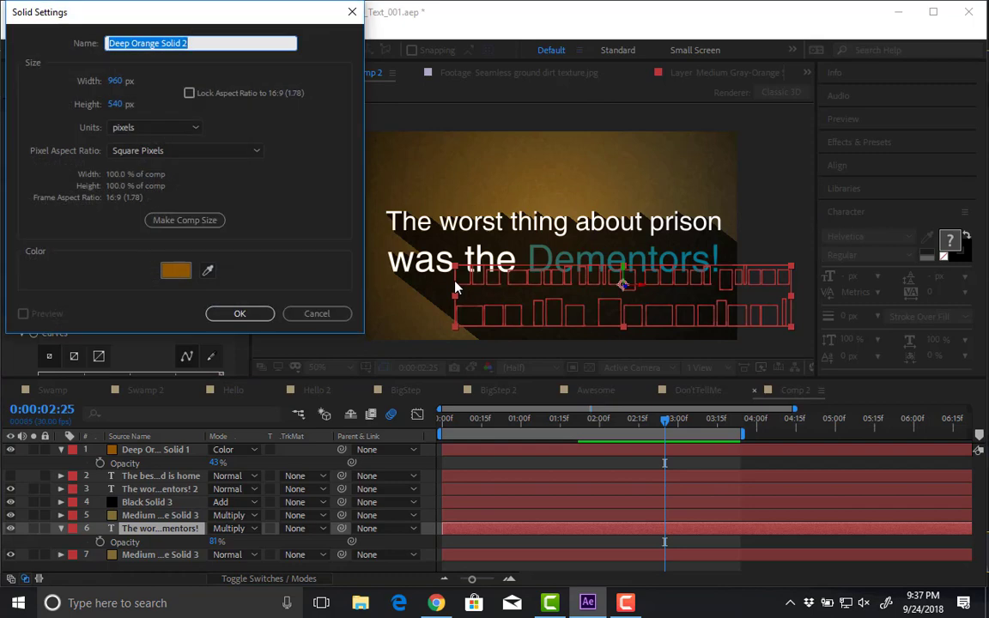
key(Return)
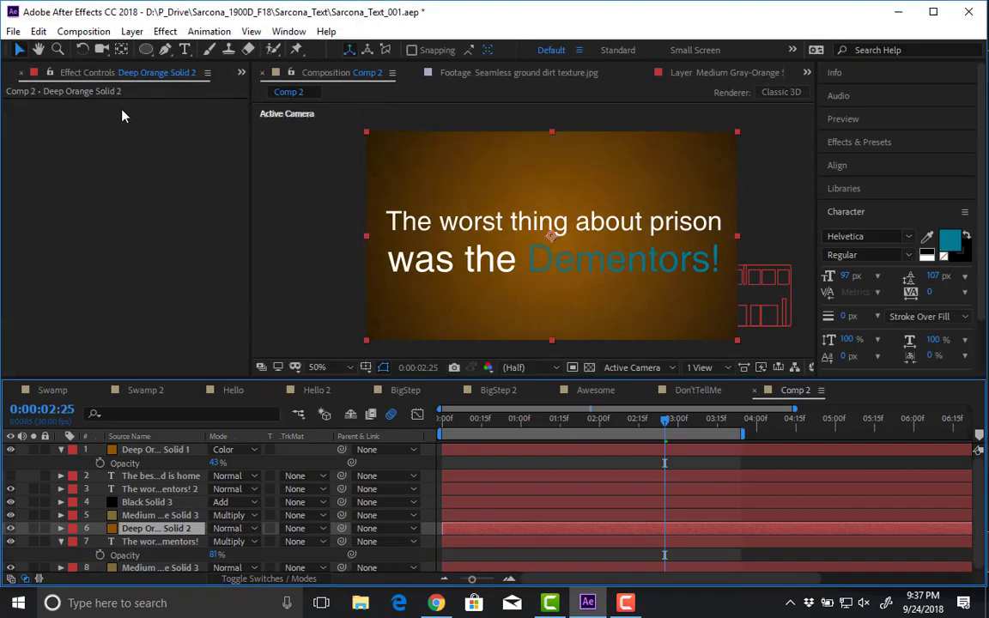
- Draw a wide elliptical mask around the two text lines on the new solid and set its Mask Feather to 129 pixels
click(146, 49)
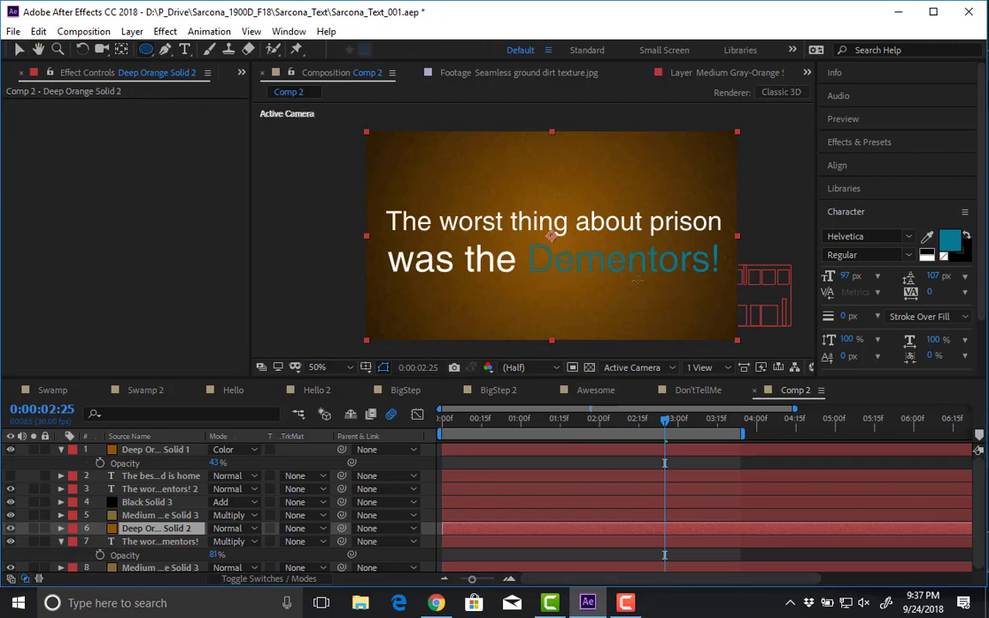
drag(637, 282, 672, 288)
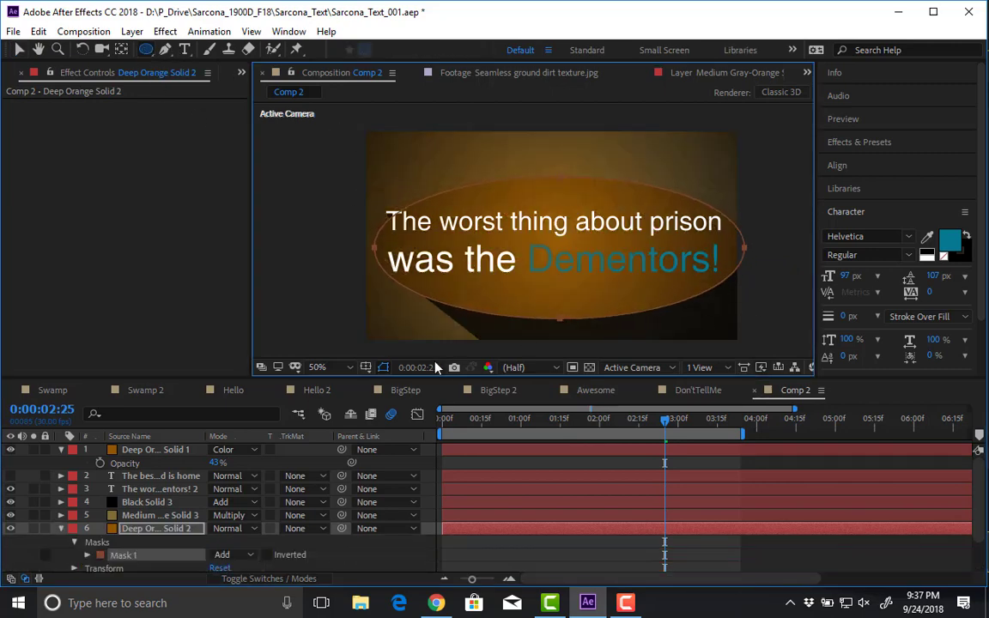
click(86, 554)
drag(227, 486, 331, 491)
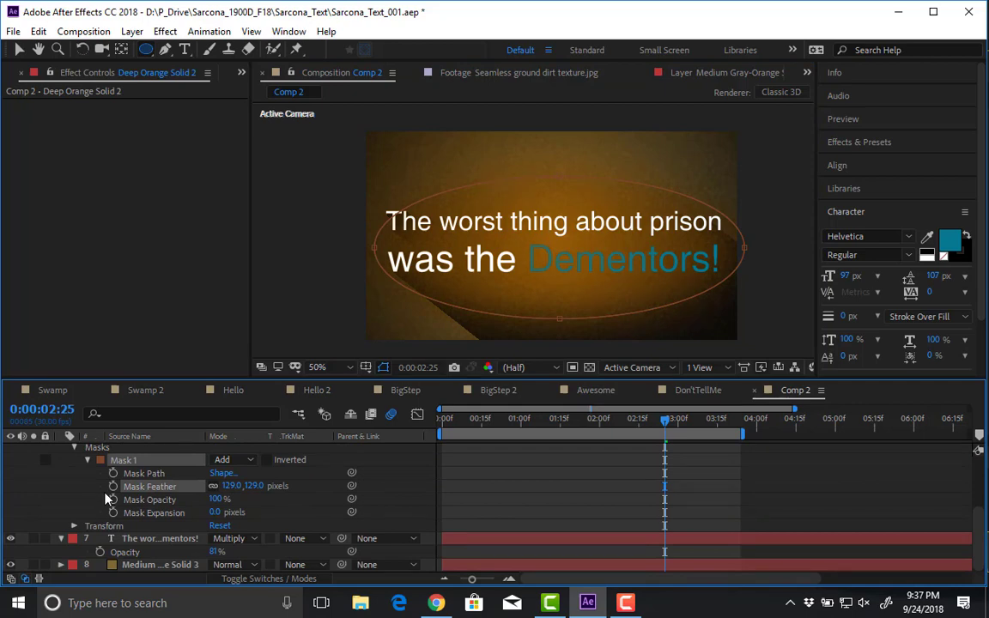
scroll(93, 486, up, 2)
click(60, 470)
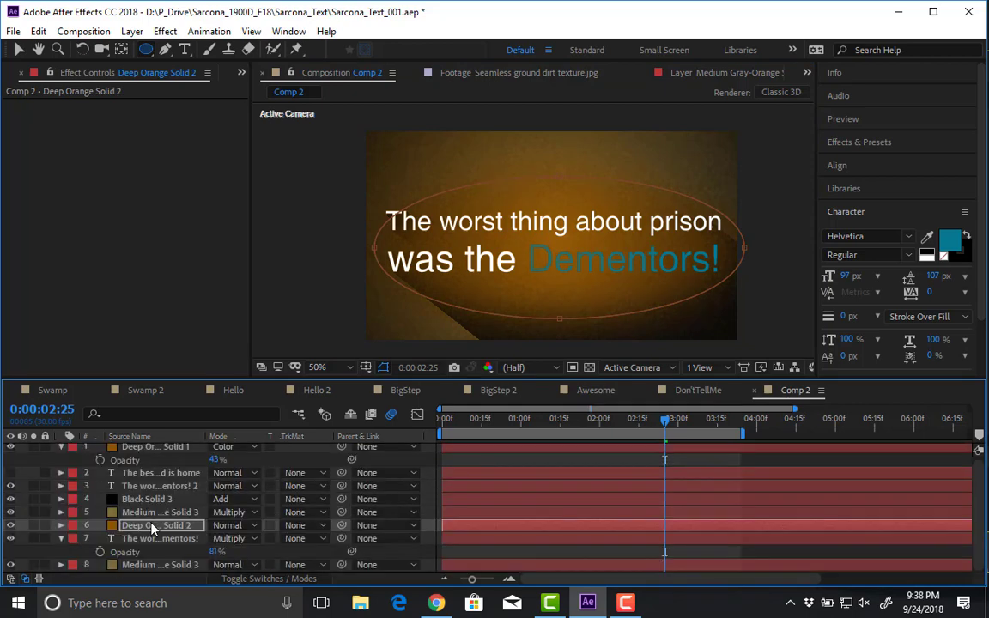
- Set the shadow text layer's track matte to Alpha Matte "Deep Orange Solid 2" and deselect it
click(152, 526)
click(171, 538)
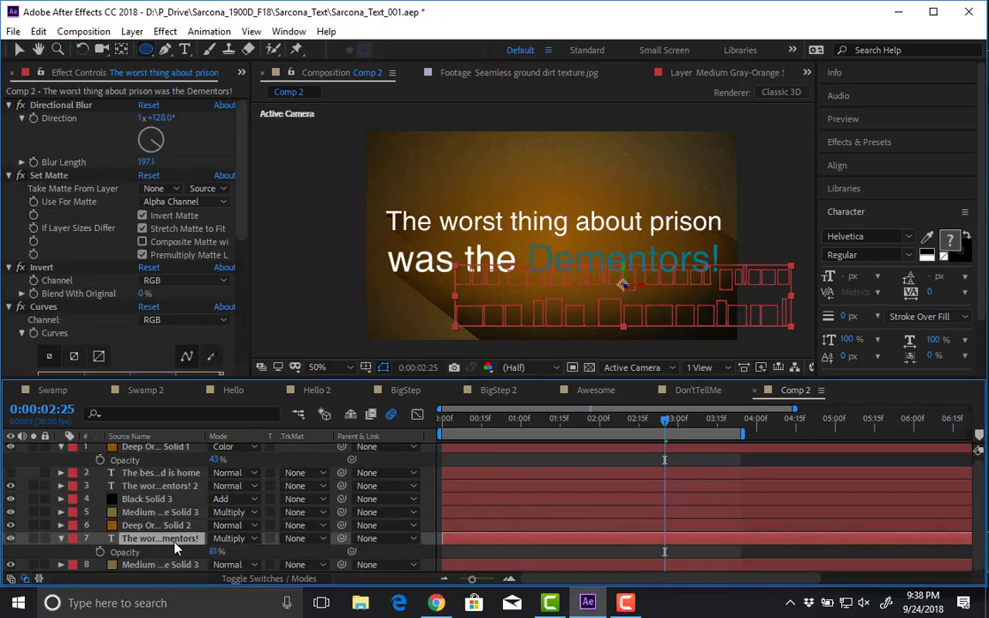
click(313, 541)
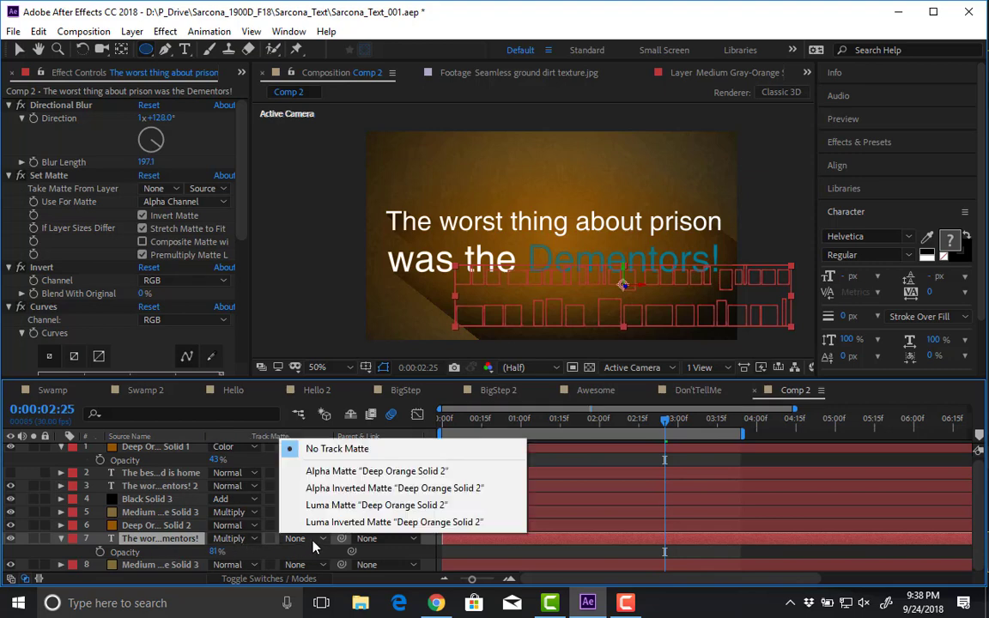
click(372, 471)
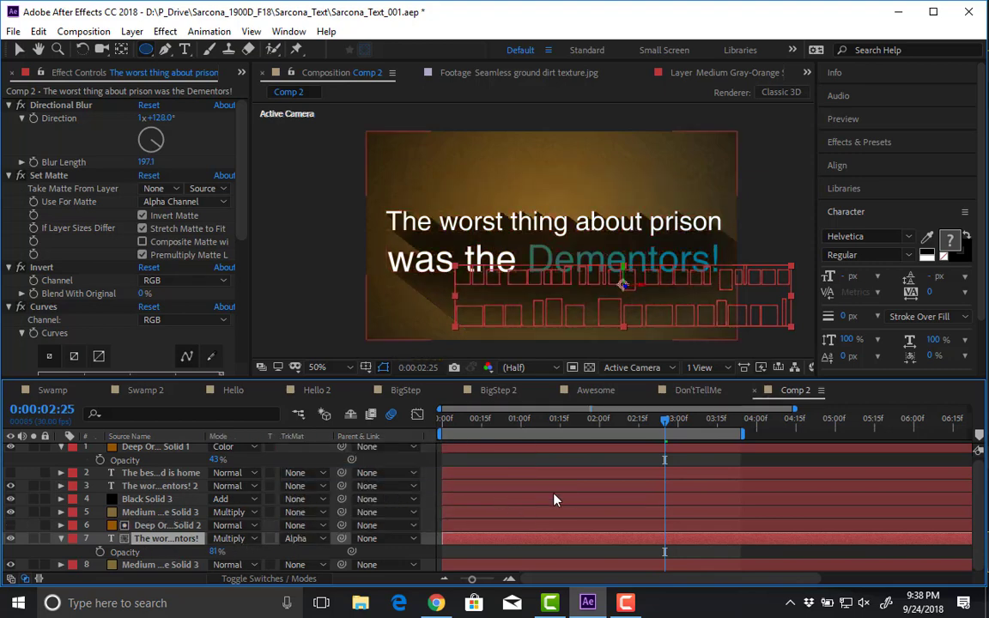
click(590, 463)
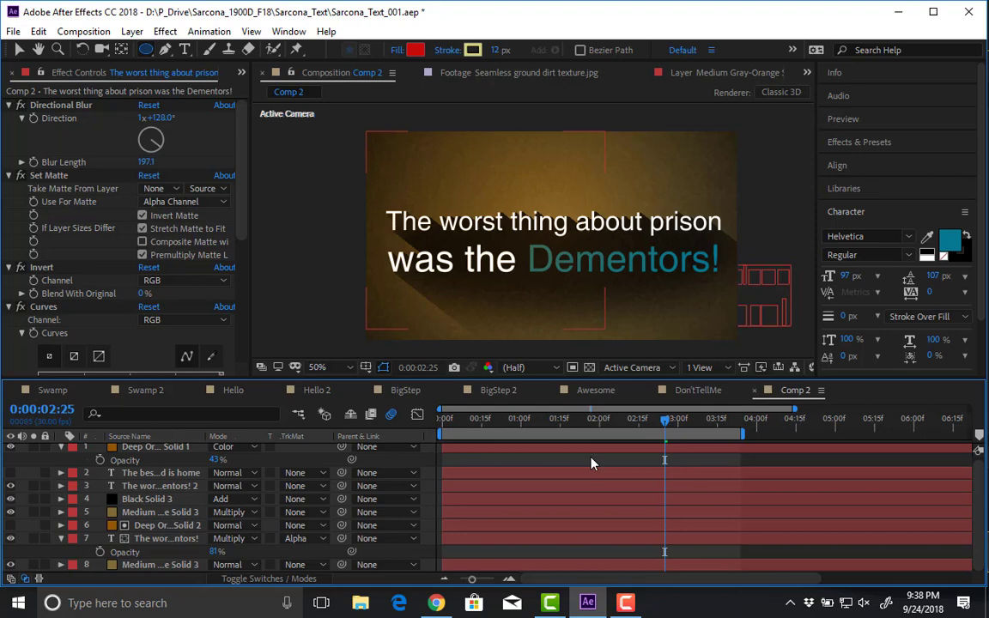
- Reshape the matte solid's elliptical mask by shifting its bottom point slightly right, and preview the composition from the start
click(152, 526)
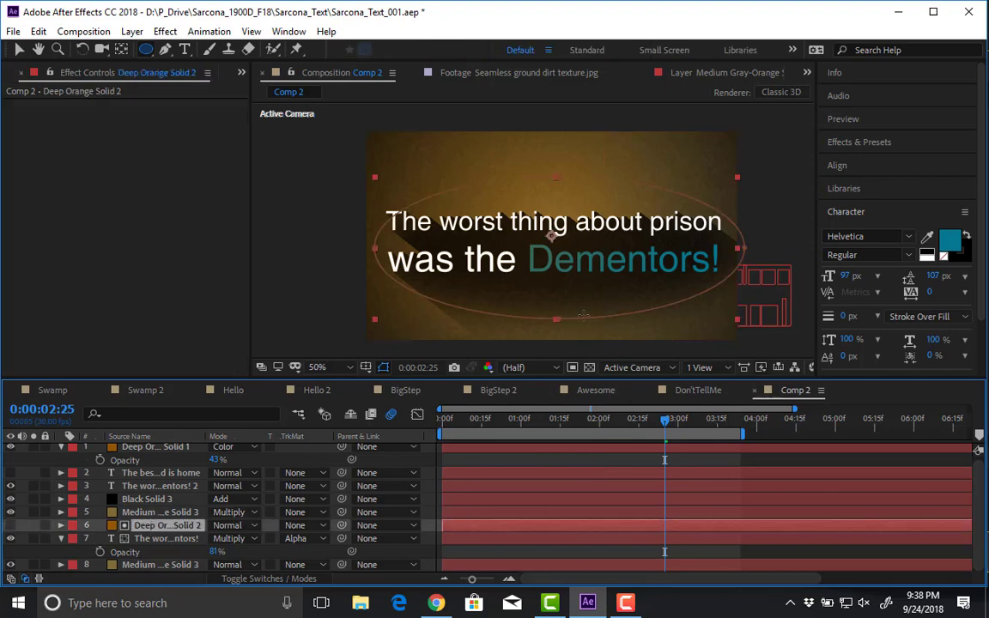
key(v)
drag(557, 320, 584, 321)
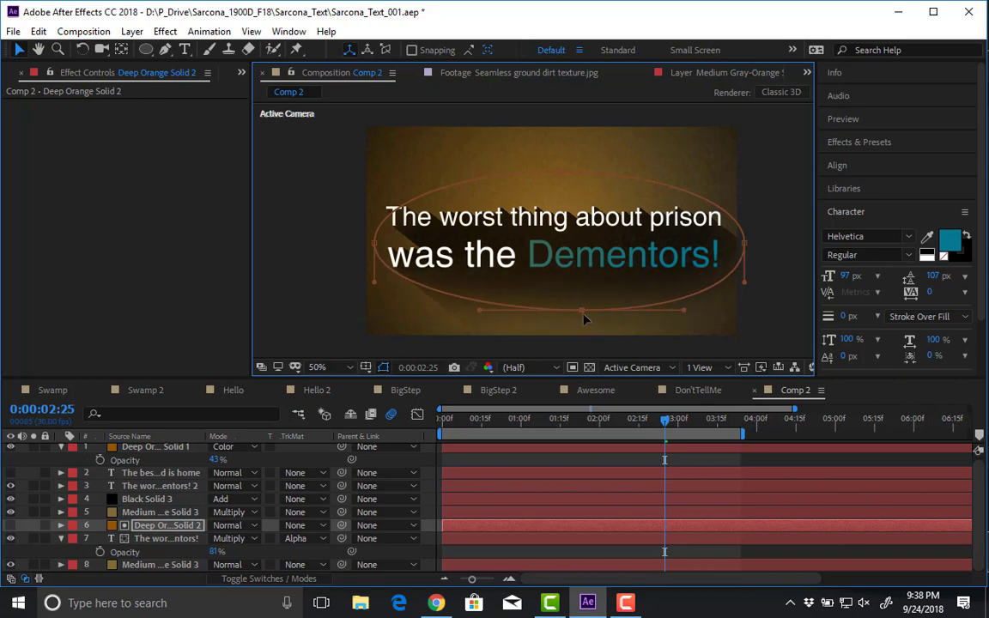
click(490, 464)
key(space)
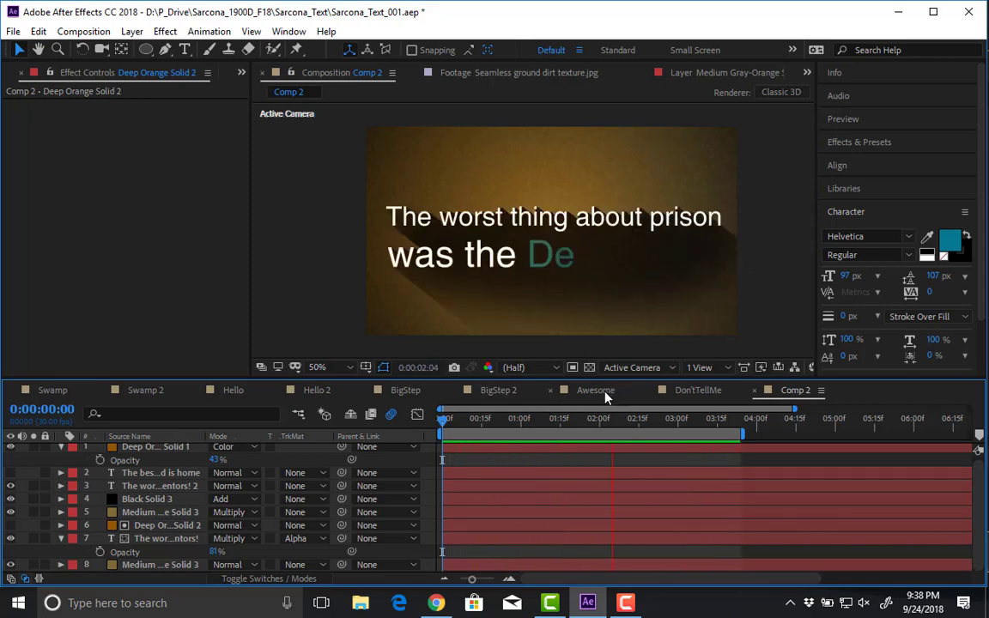
key(space)
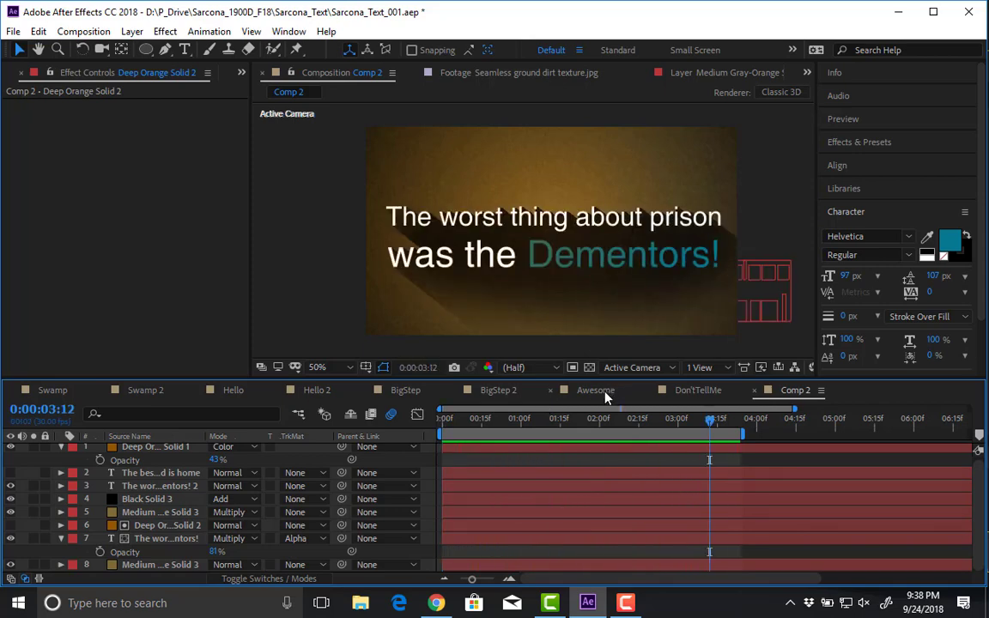
- Save Animator 1 of the main Dementors text layer as an animation preset named Dementor in User Presets
click(131, 487)
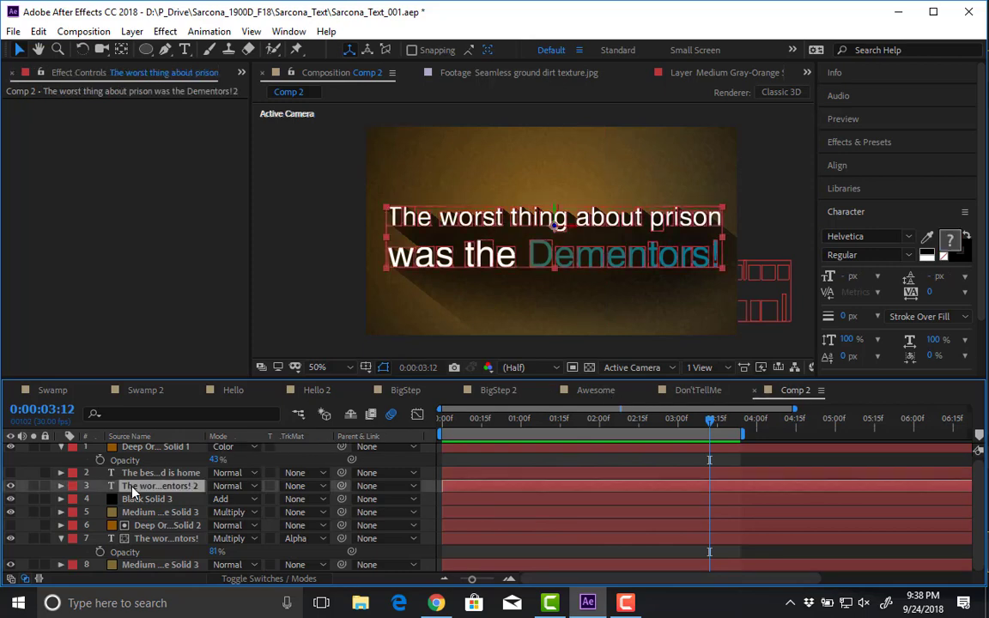
click(61, 486)
click(73, 501)
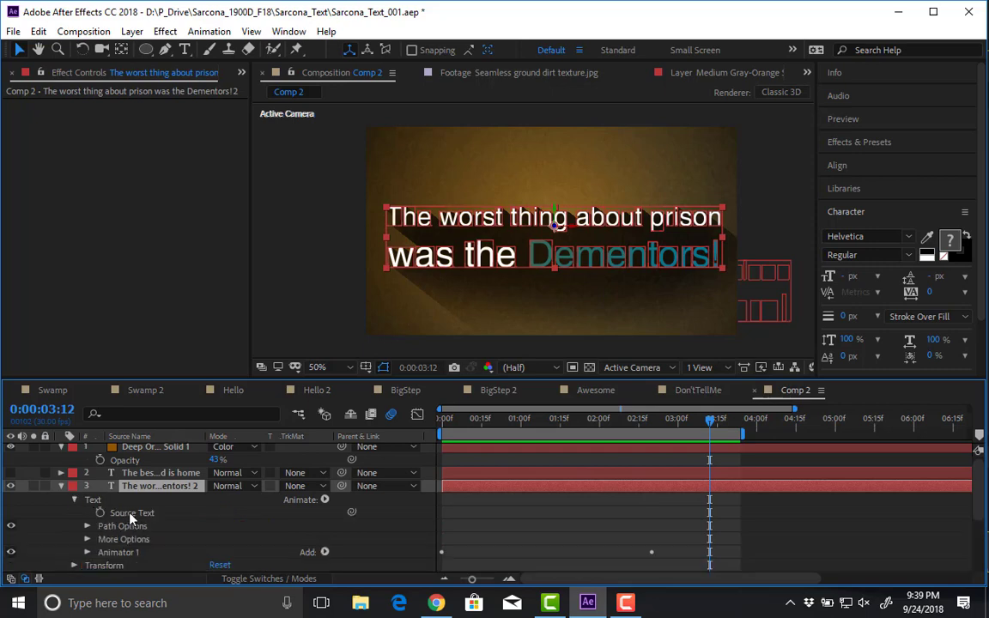
scroll(129, 519, down, 1)
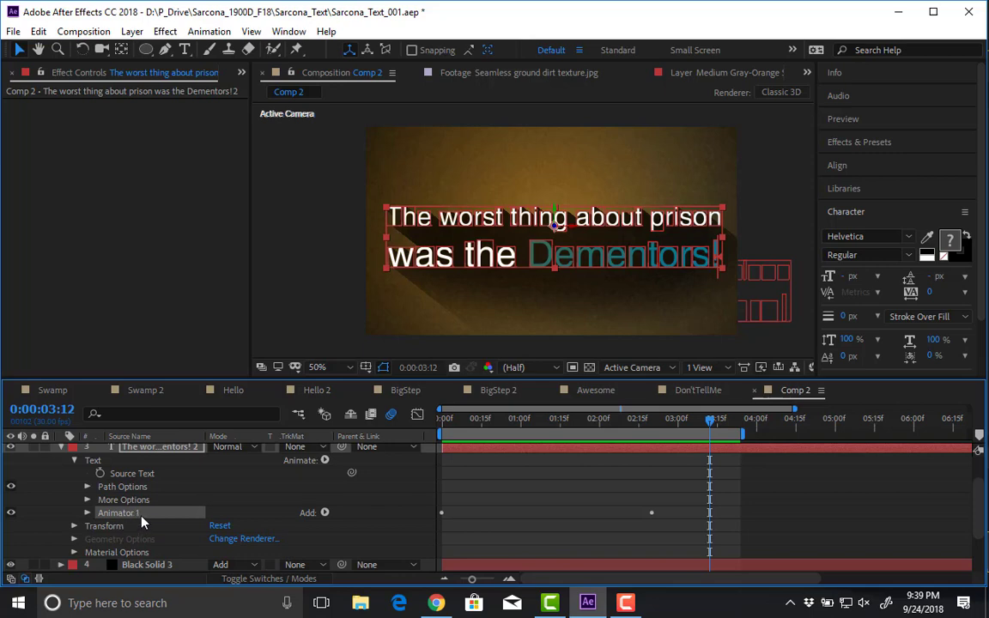
click(209, 31)
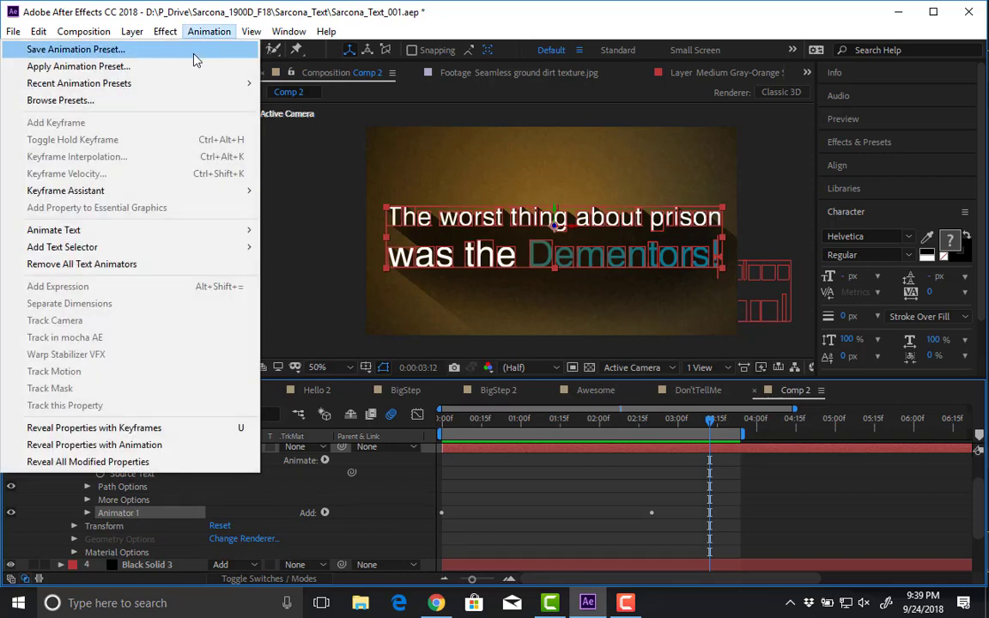
click(194, 54)
text(Dementor)
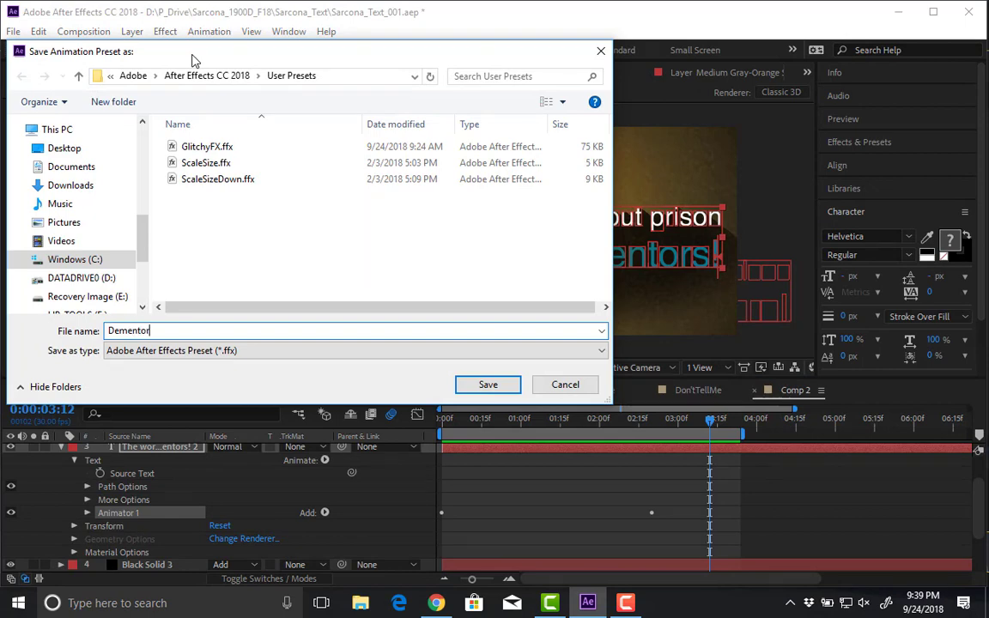
key(Return)
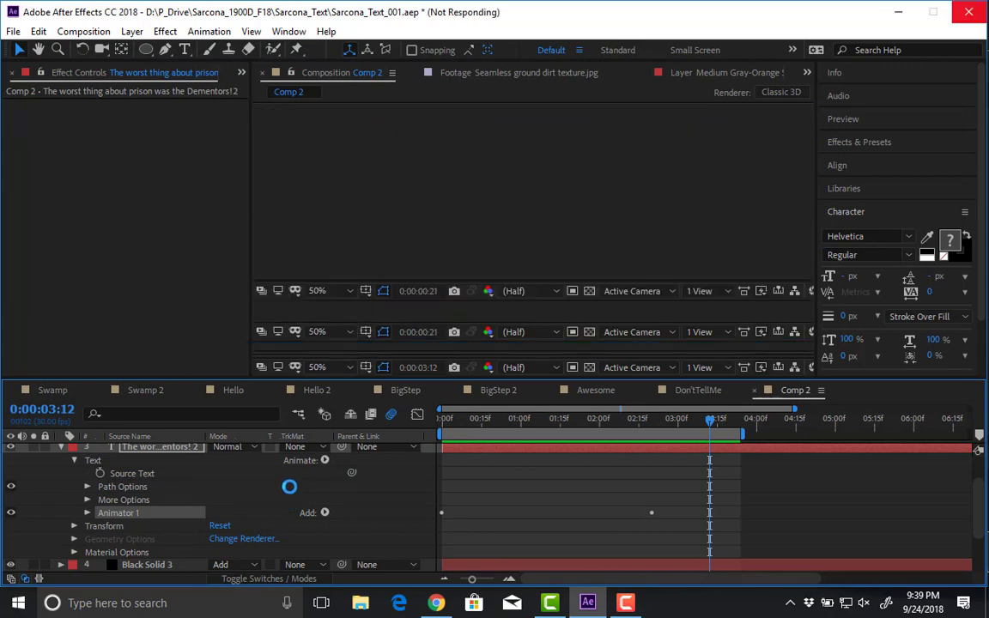
- Add a new text layer reading HELLO MOM! and place it above the two existing text lines
click(389, 135)
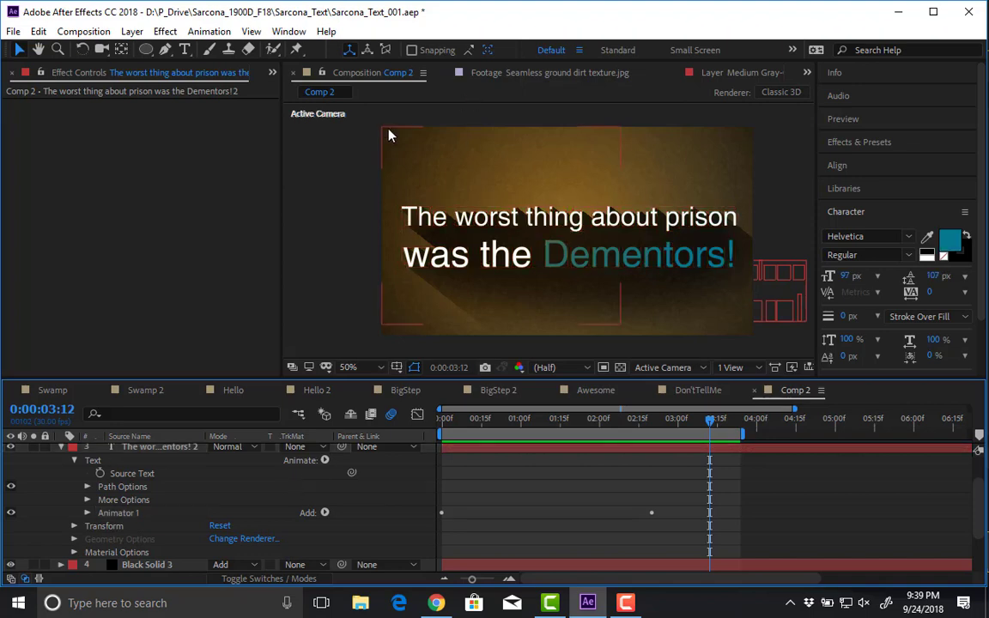
click(186, 49)
click(428, 146)
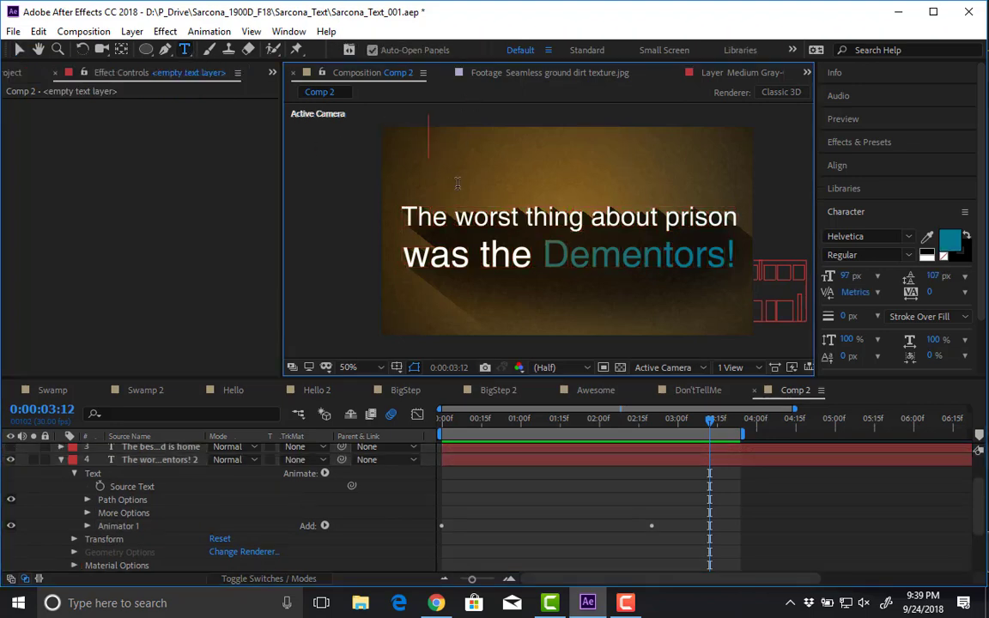
text(HELLO MOM !)
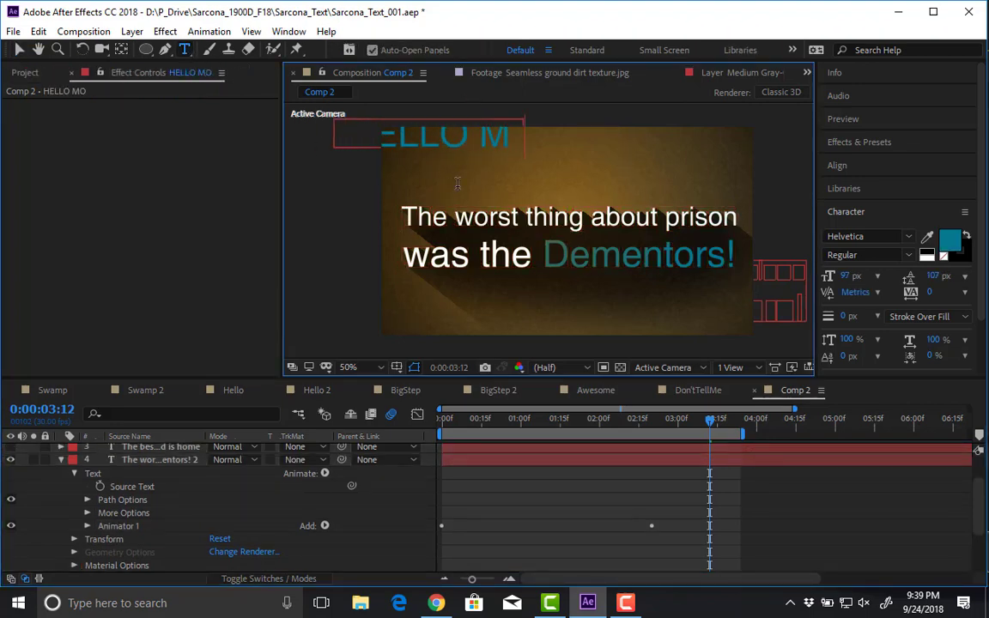
key(BackSpace)
key(BackSpace)
text(!)
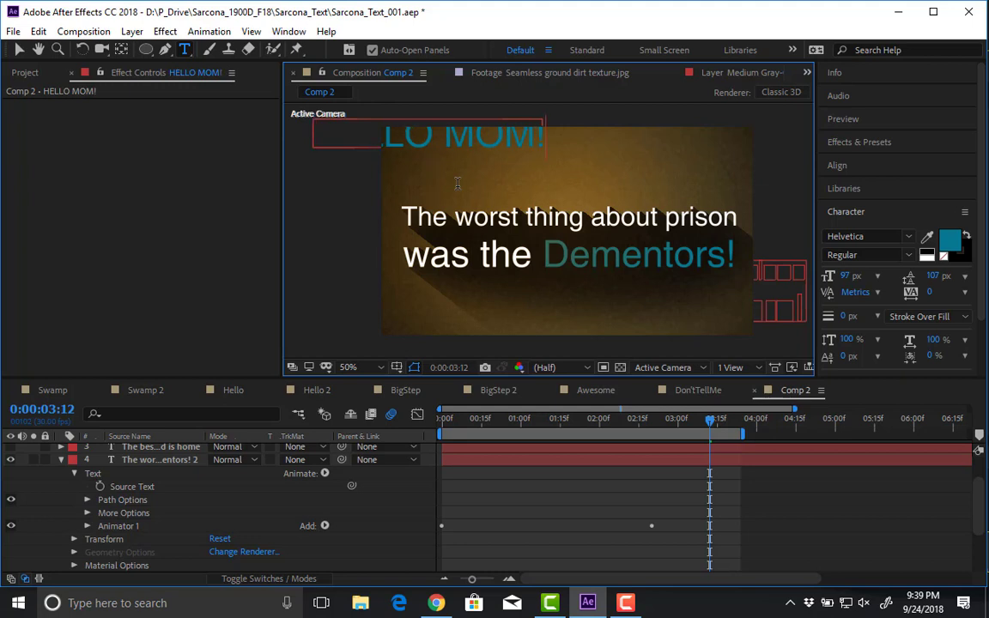
click(19, 49)
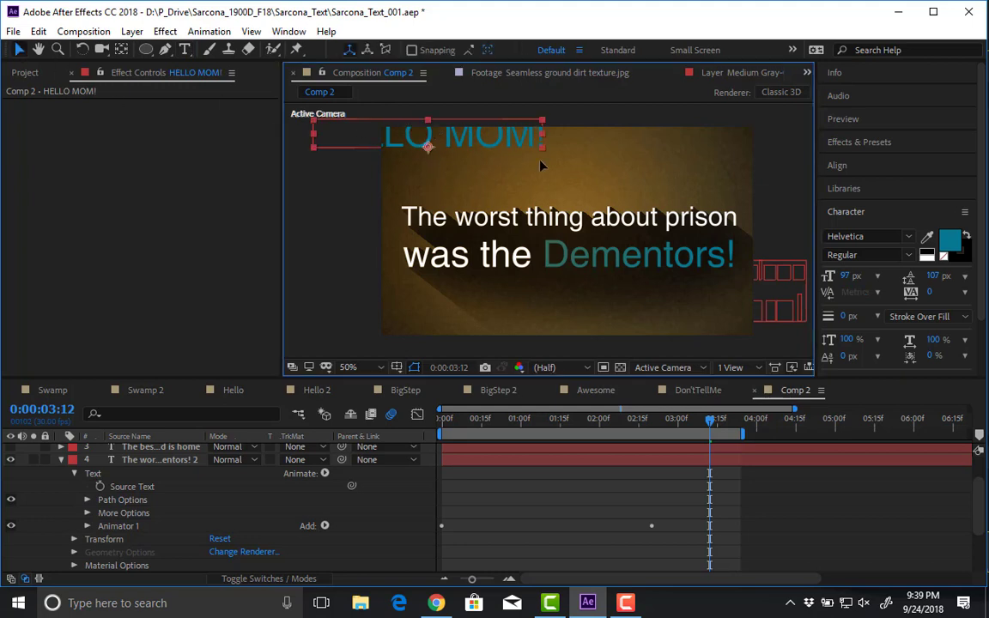
drag(439, 133, 572, 165)
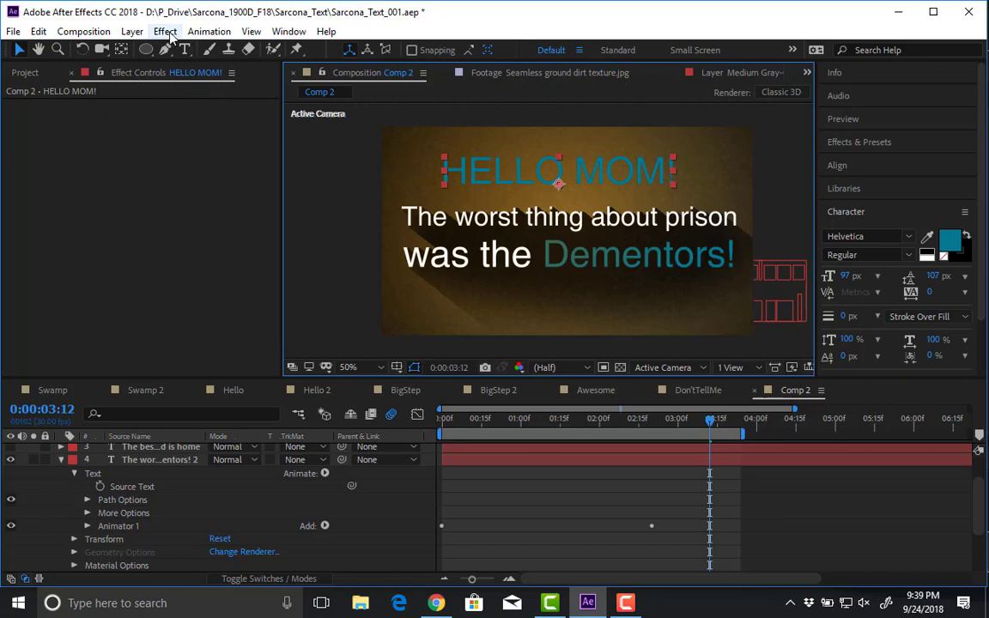
- Apply the Dementor animation preset to the HELLO MOM! text at 0:00:00:00 and preview the composition
click(164, 31)
mouse_move(195, 30)
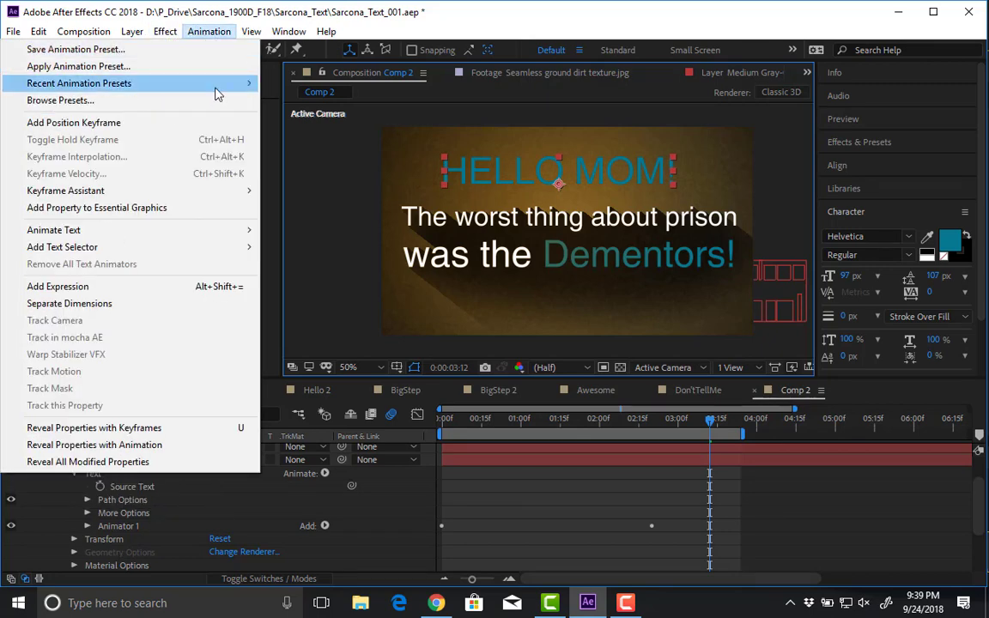
mouse_move(193, 91)
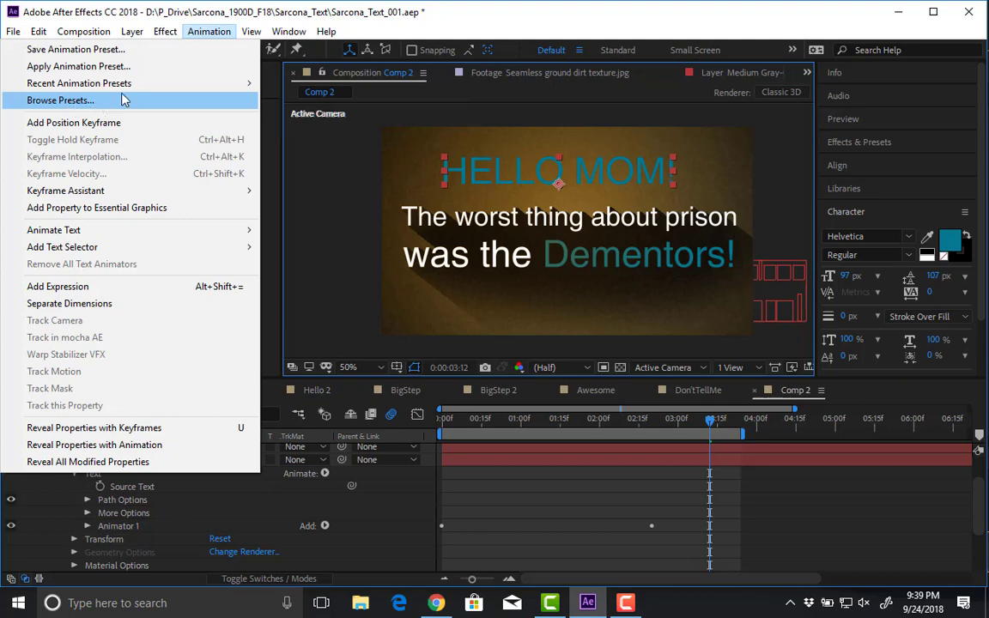
mouse_move(125, 86)
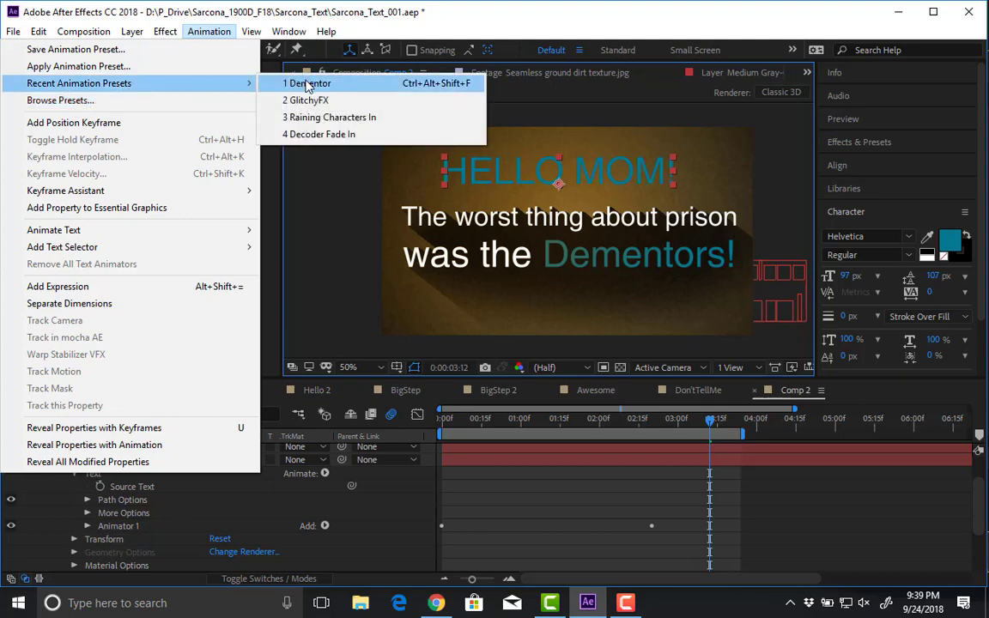
click(468, 429)
click(209, 31)
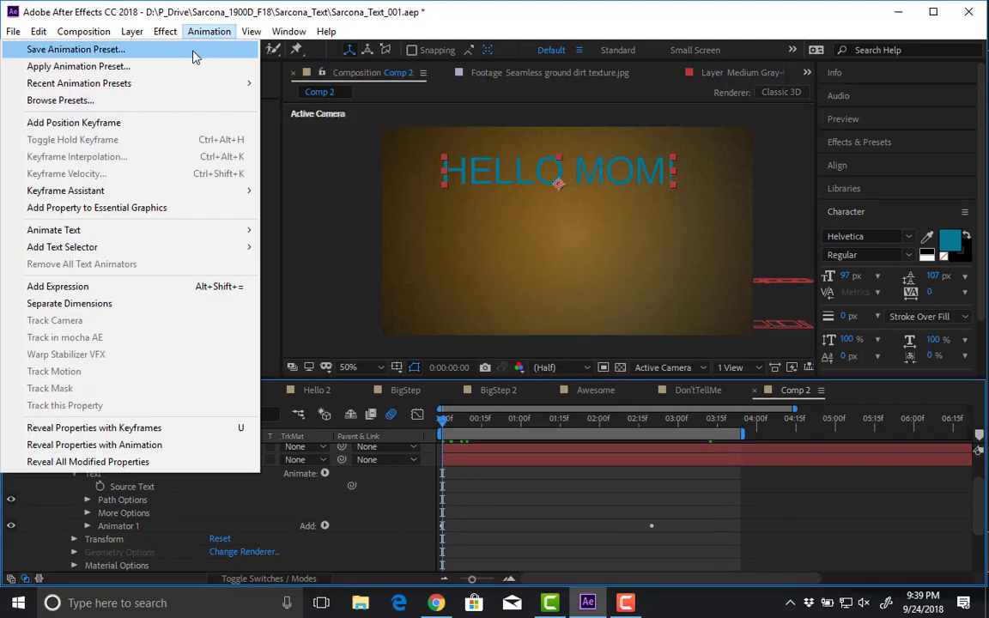
click(307, 83)
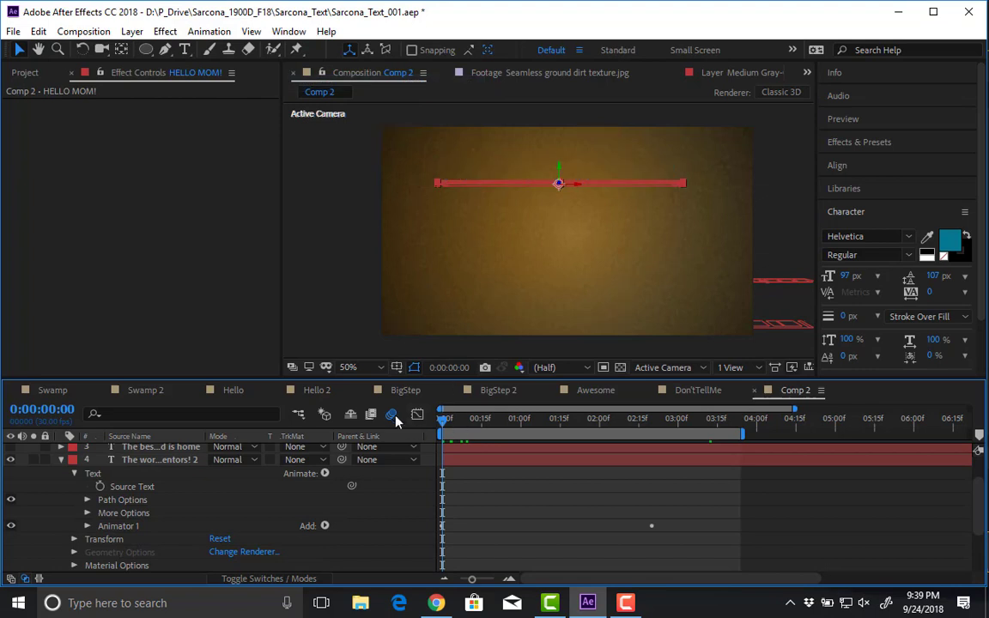
key(space)
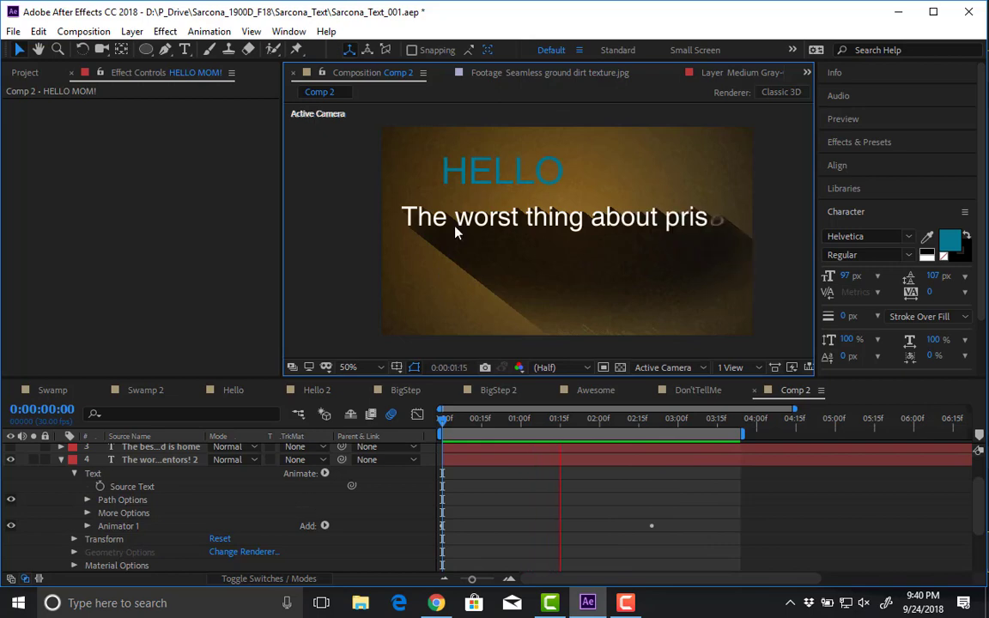
click(209, 30)
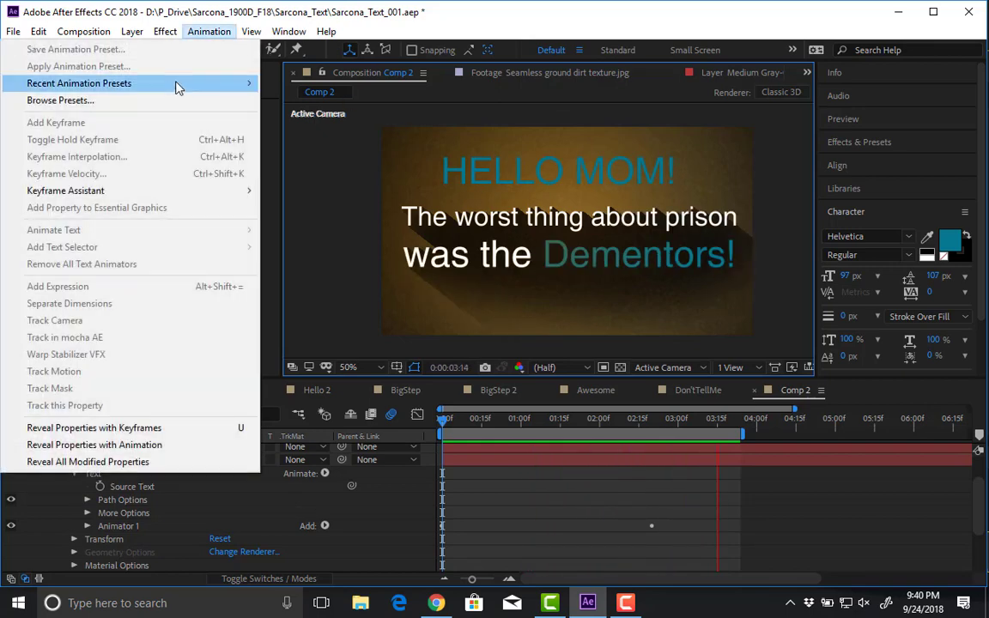
mouse_move(176, 86)
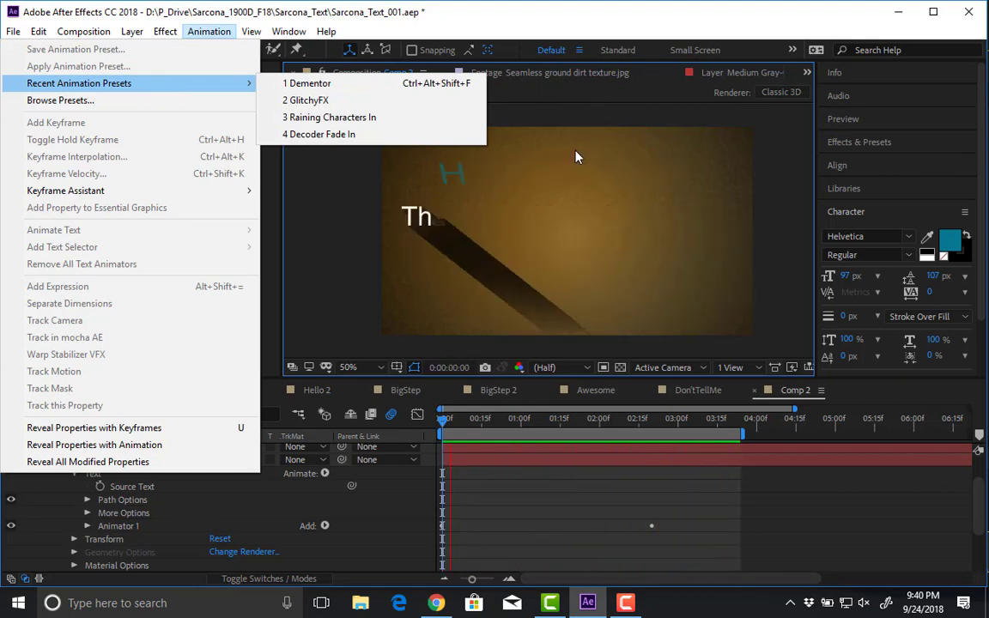
click(478, 521)
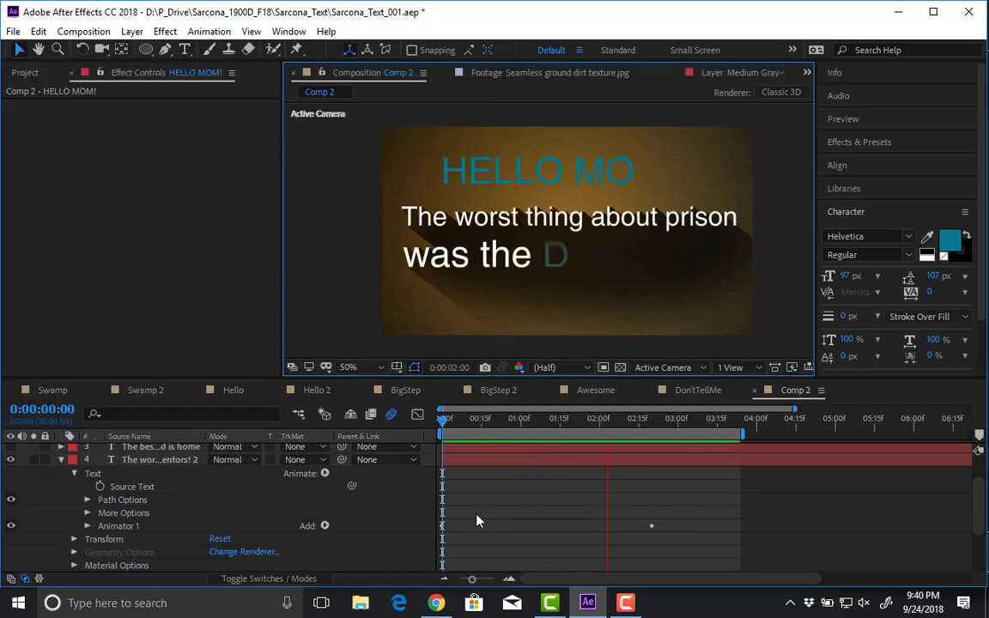
- Shorten the HELLO MOM! reveal by moving its ending Range Selector 1 Start keyframe to just past 0:00:00:15, and watch the preview
scroll(412, 498, up, 3)
click(165, 450)
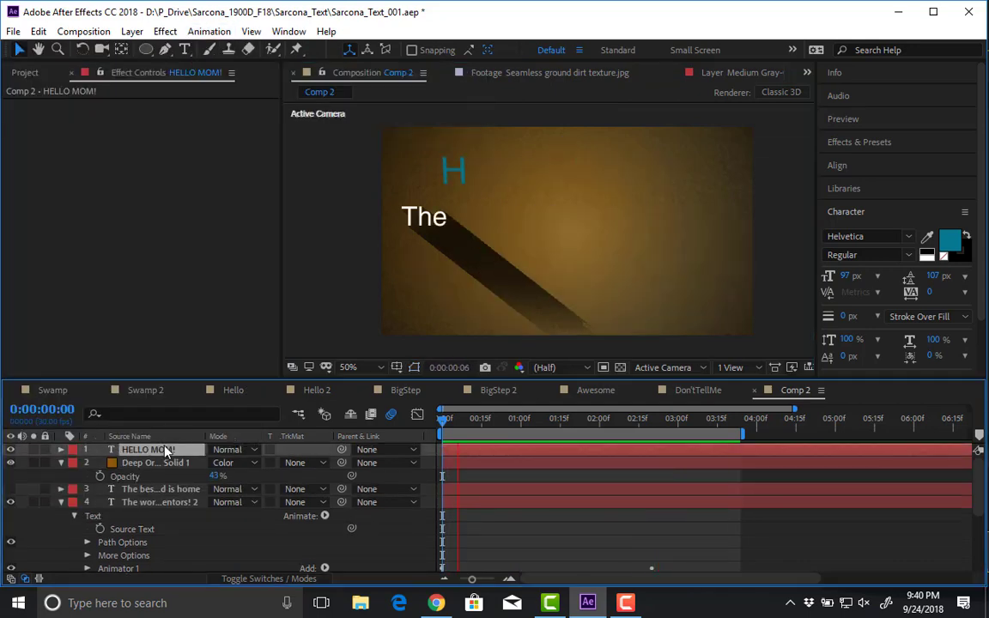
key(u)
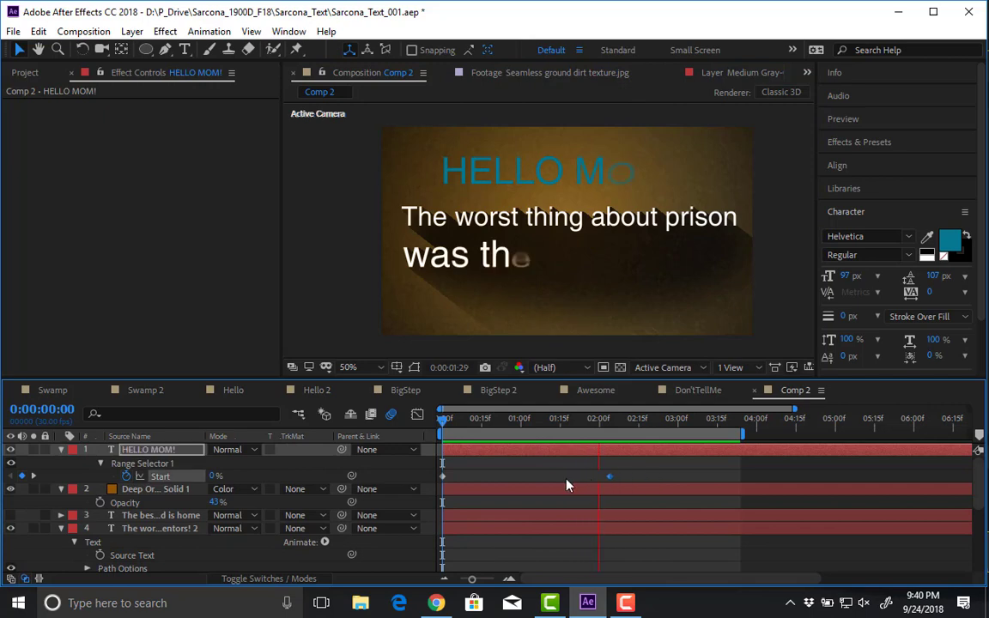
drag(608, 476, 490, 475)
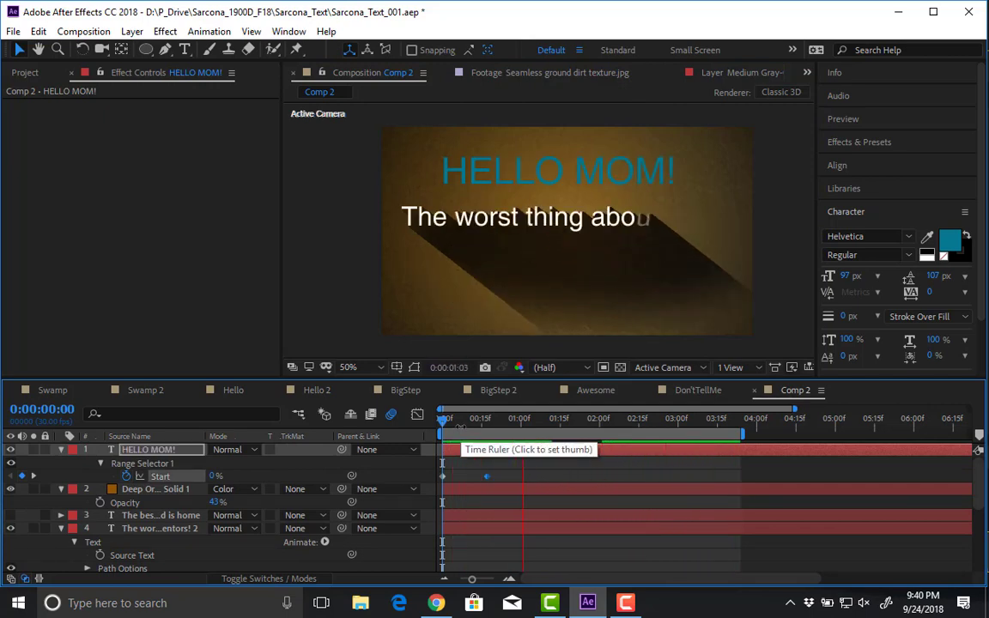
key(space)
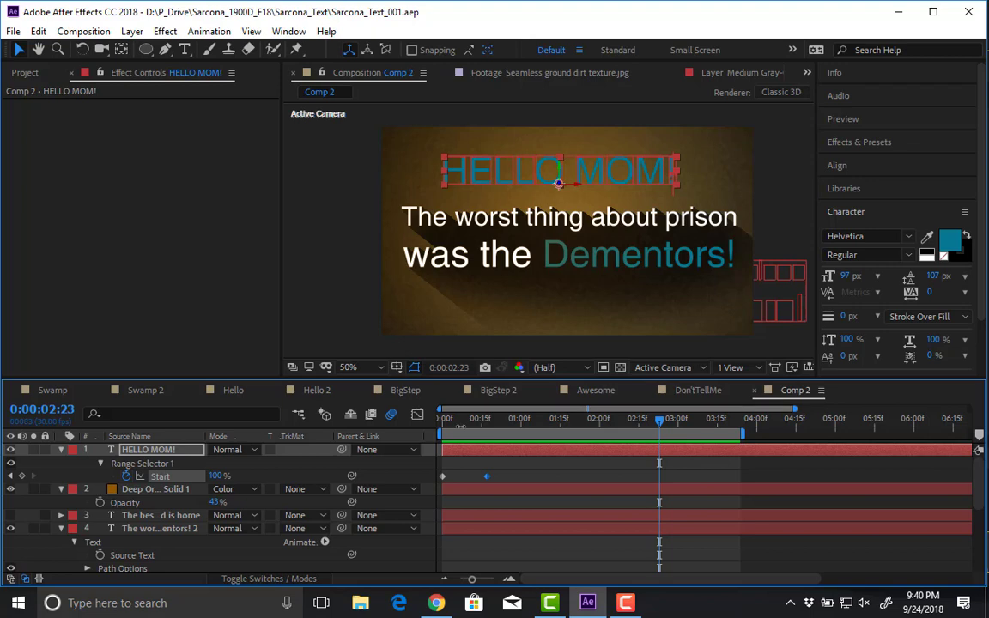
- Examine the main Dementors text layer's available animator properties and its Animator 1 rotation, opacity and range selector settings
scroll(143, 452, down, 3)
click(143, 453)
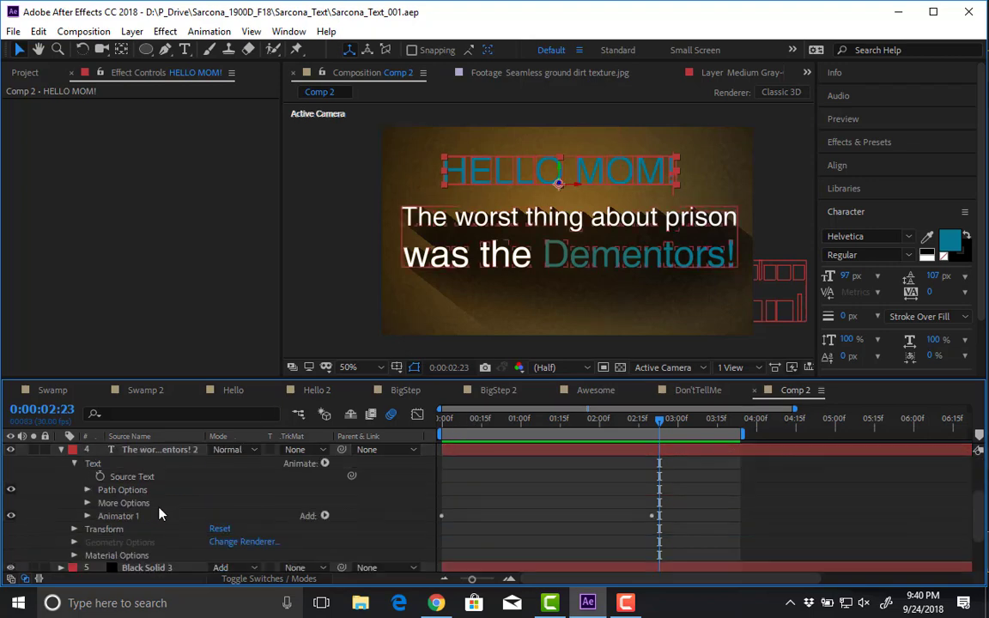
scroll(137, 456, down, 1)
scroll(129, 480, up, 1)
click(86, 516)
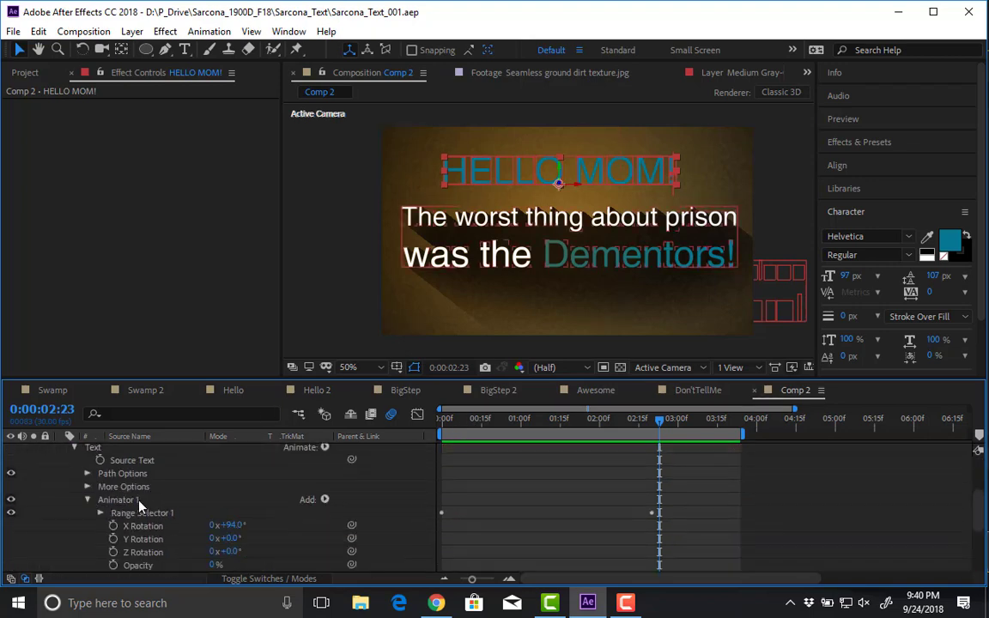
scroll(137, 510, down, 3)
scroll(206, 502, up, 4)
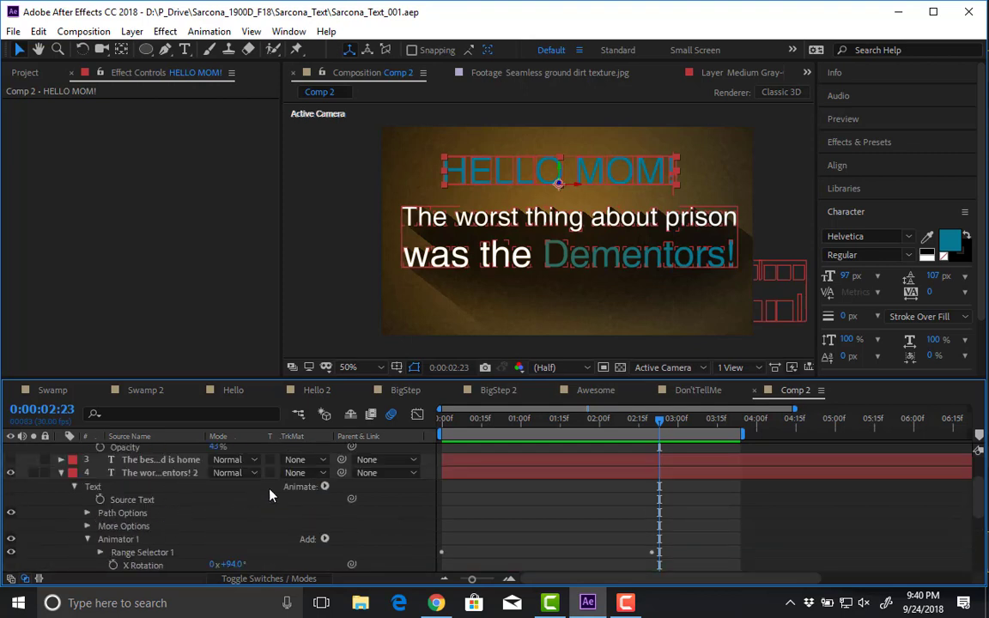
click(325, 487)
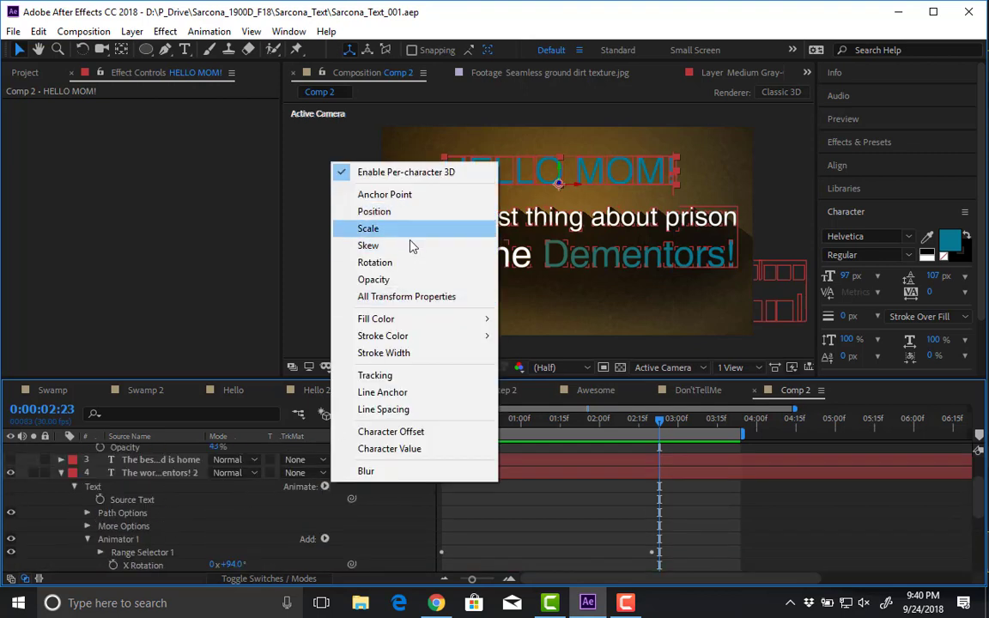
click(240, 532)
scroll(206, 528, down, 3)
scroll(163, 489, up, 1)
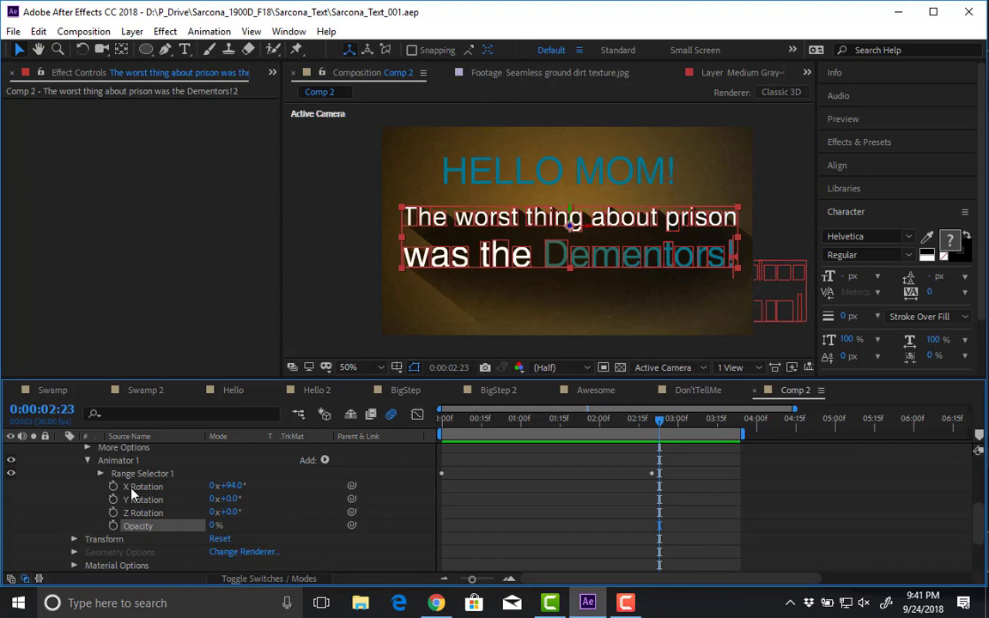
click(100, 473)
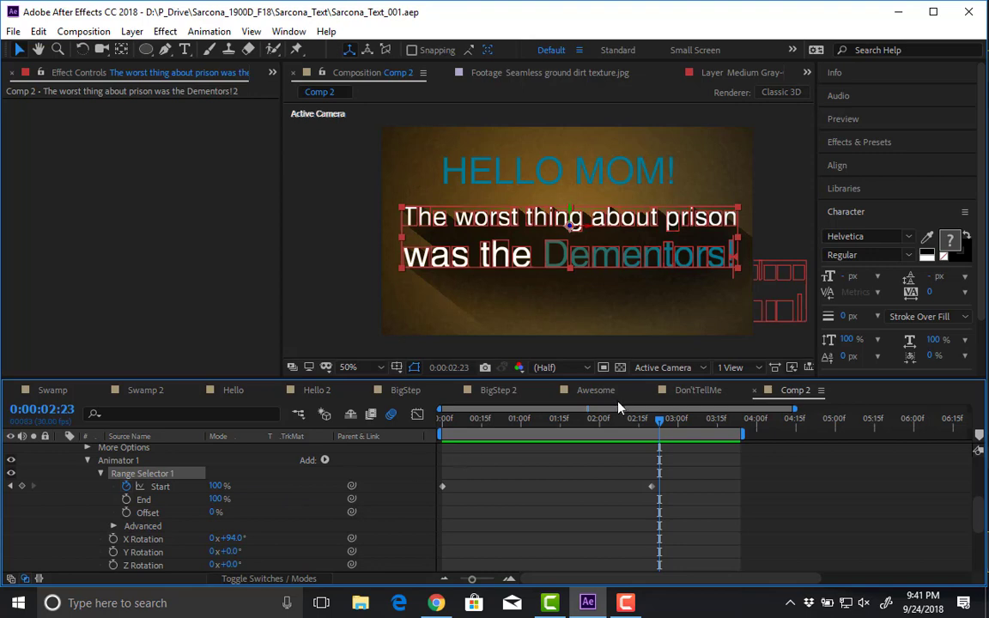
key(u)
key(u)
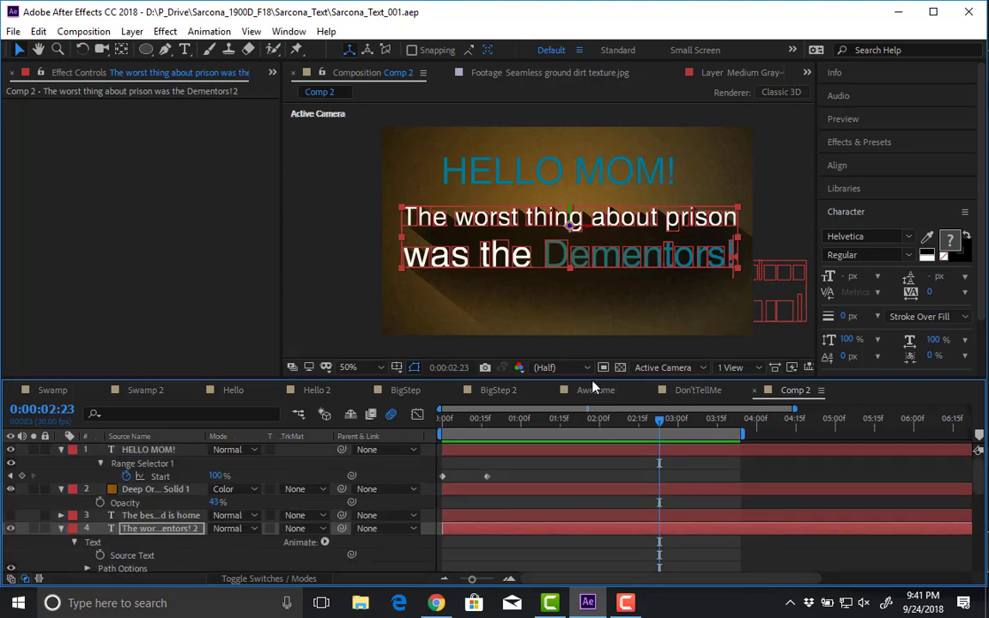
- Delete Range Selector 1 and the whole Animator 1 from the HELLO MOM! text layer
click(144, 461)
key(u)
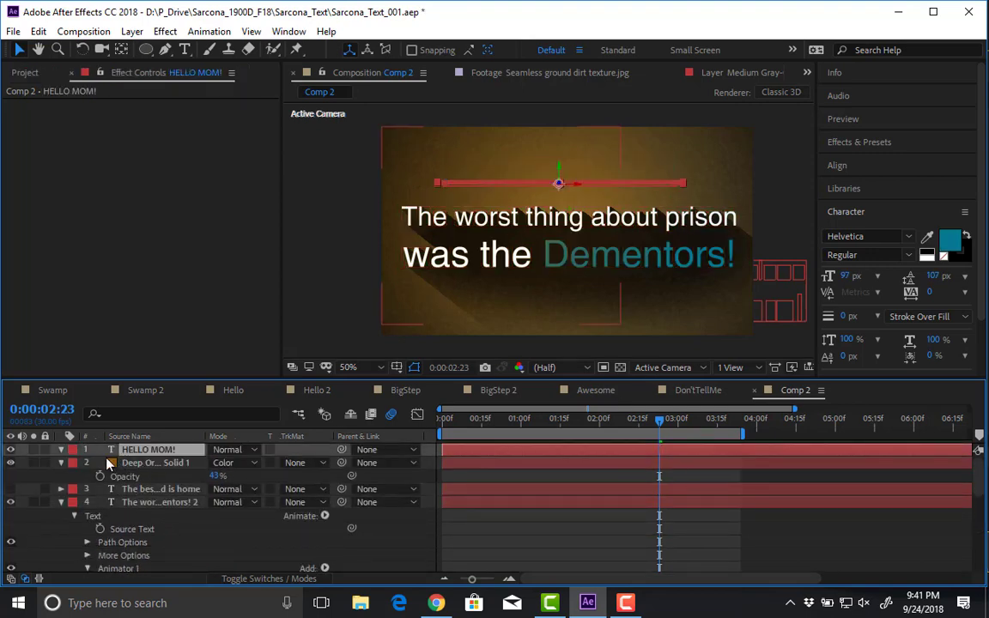
click(61, 449)
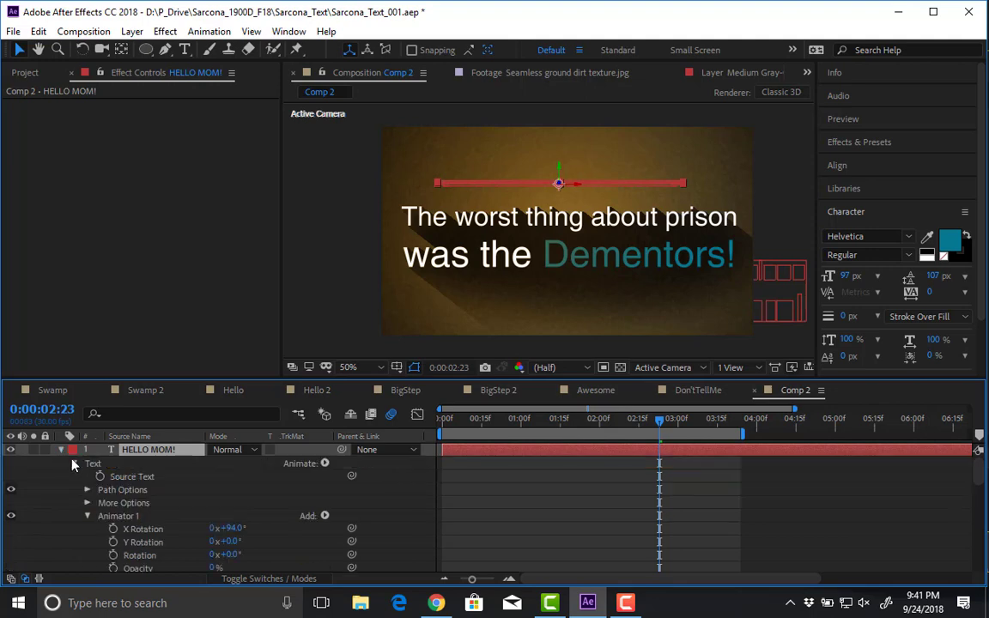
click(112, 515)
key(Delete)
- Add a Position animator to HELLO MOM! and keyframe its Z position at -758 at 0:00:00:00
click(324, 463)
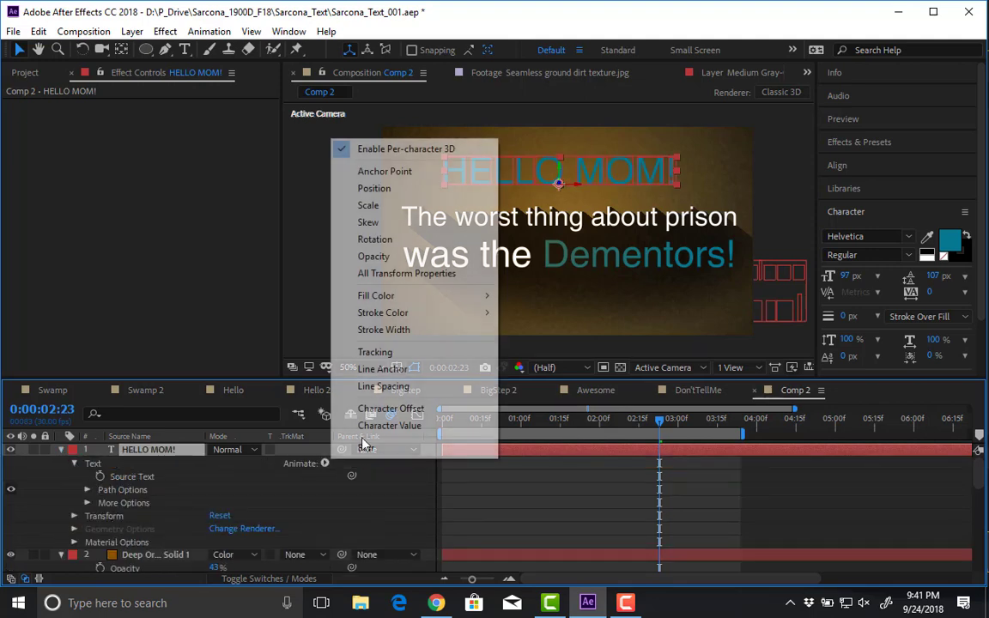
click(375, 188)
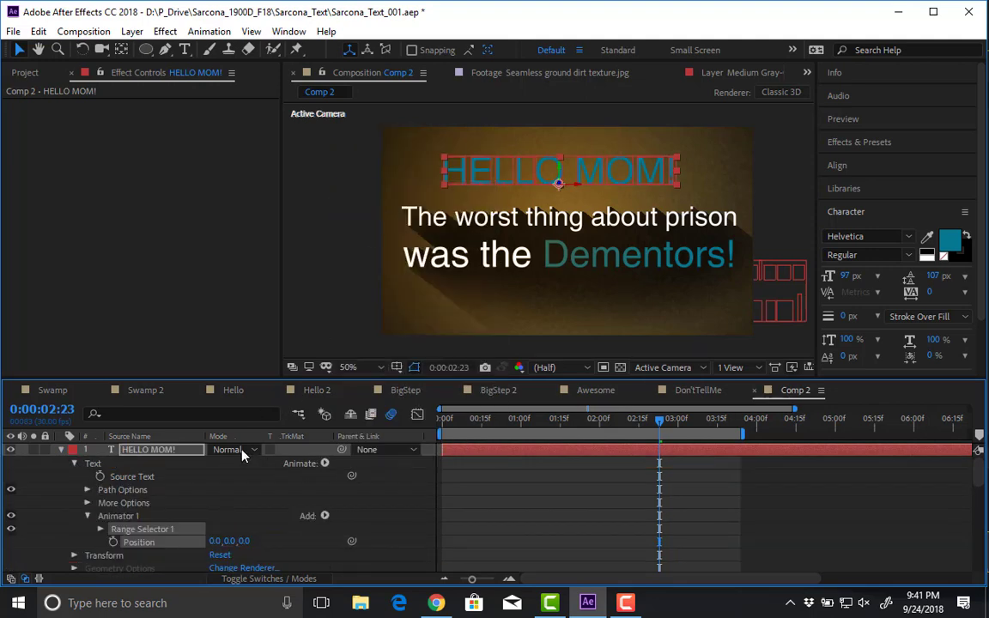
key(Home)
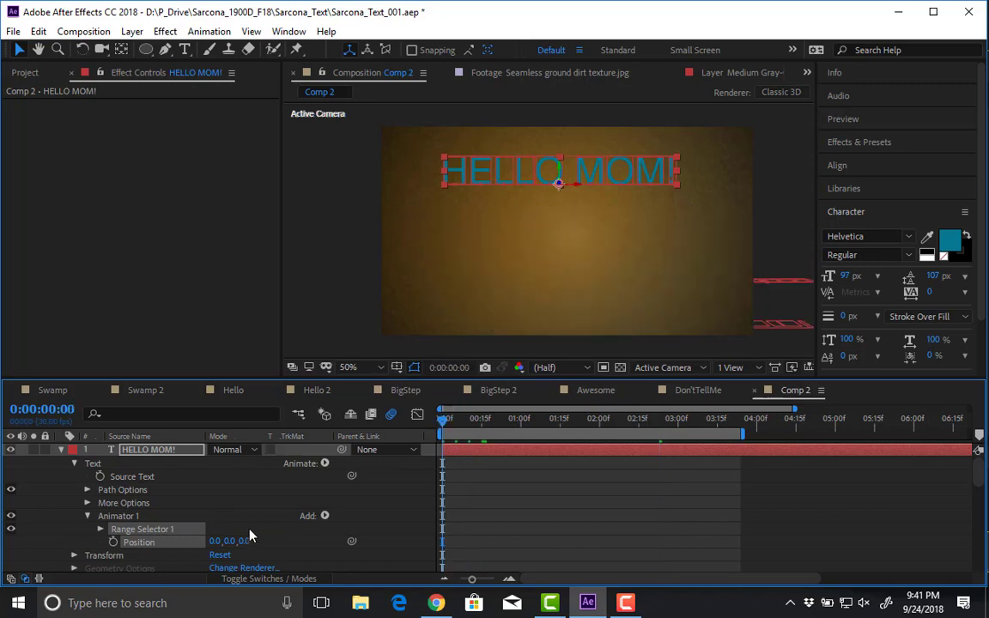
drag(225, 541, 165, 534)
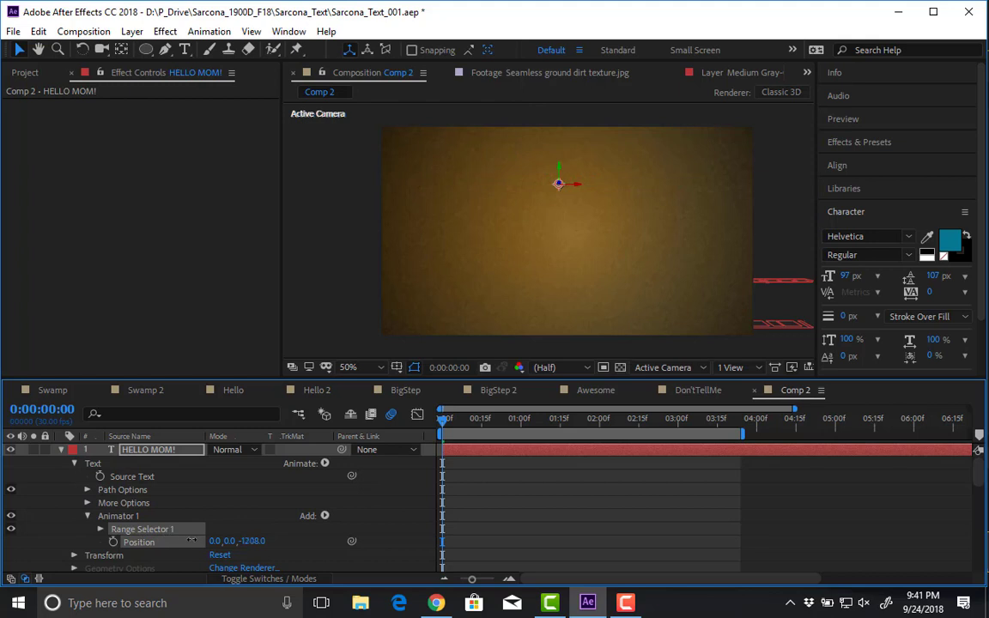
drag(225, 541, 232, 551)
click(113, 541)
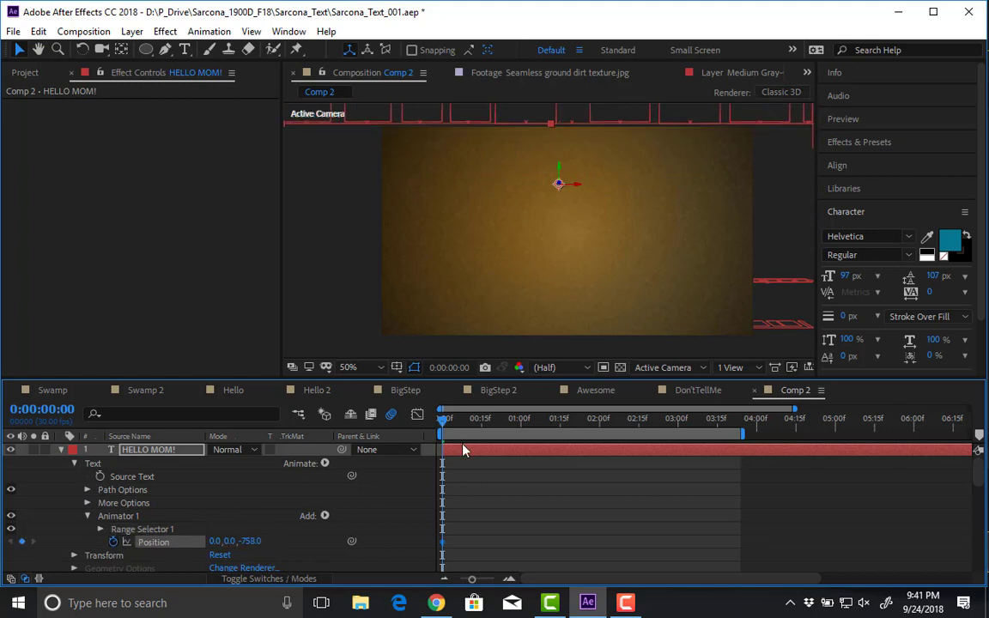
- Keyframe the HELLO MOM! animator's Z position at 0 at 0:00:01:20, and scrub through the resulting movement
key(shift+Page_Down)
key(shift+Page_Down)
key(shift+Page_Down)
key(shift+Page_Down)
key(shift+Page_Down)
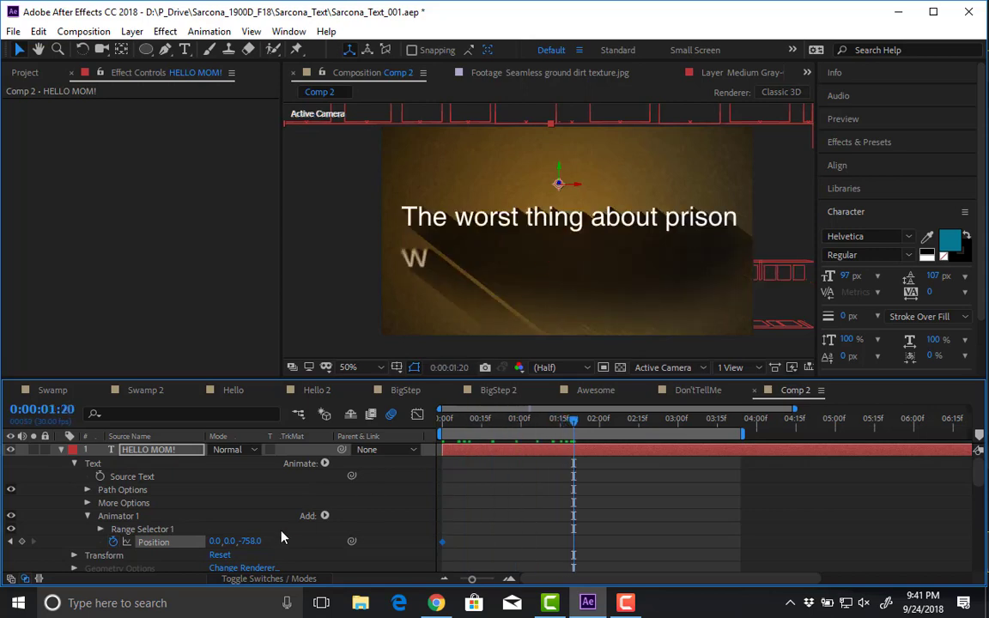
click(251, 540)
key(Return)
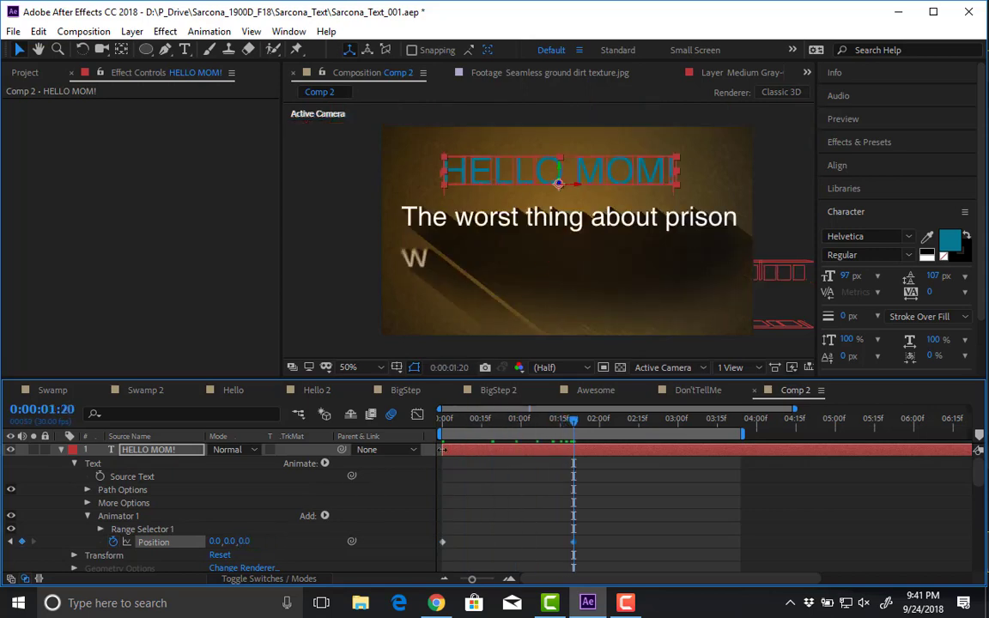
drag(478, 433, 173, 559)
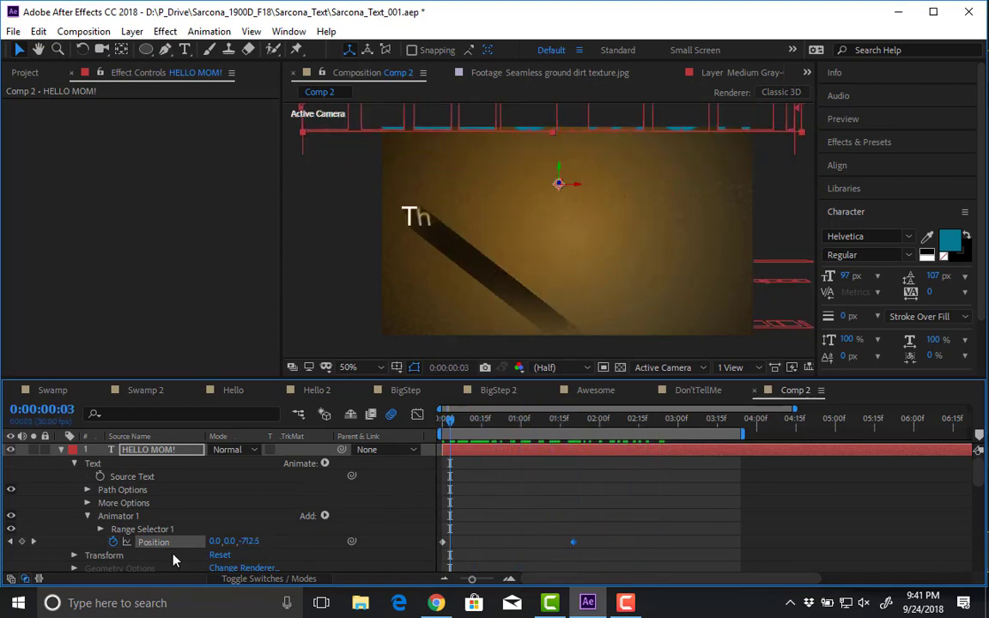
- Remove the keyframes from the HELLO MOM! animator's Position and set its Z position to -781.5
click(112, 541)
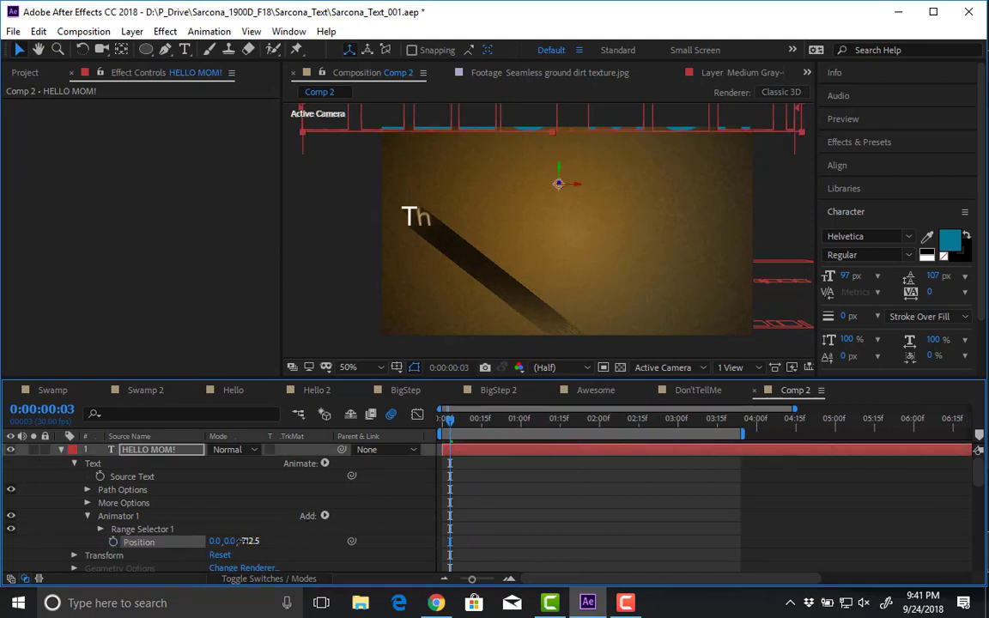
drag(249, 541, 196, 547)
- Keyframe Range Selector 1 Start of HELLO MOM! from 0% at 0:00:00:03 to 100% at 0:00:00:23, and preview from the beginning
click(100, 530)
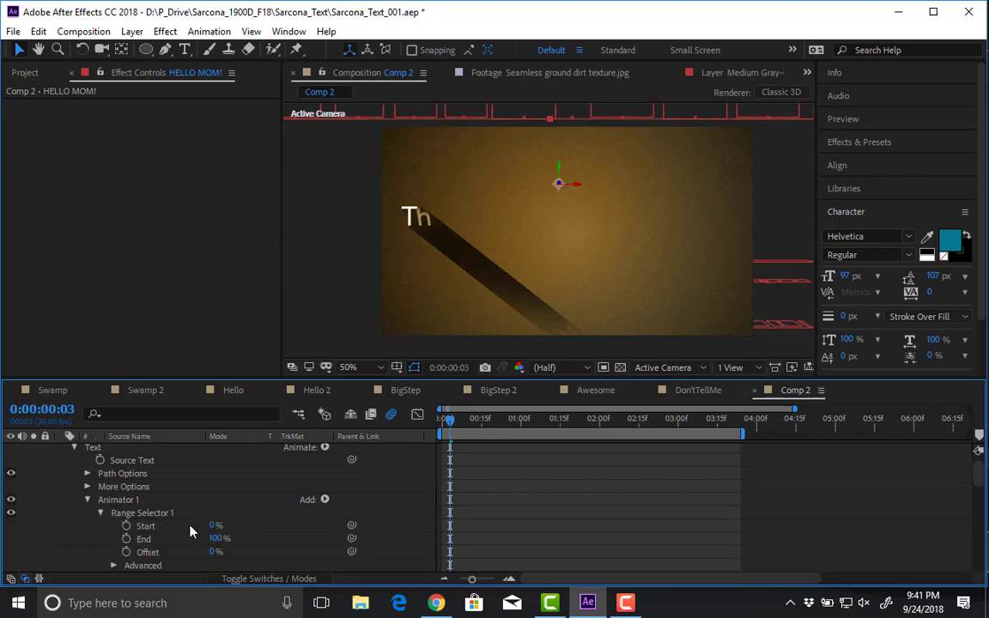
drag(213, 525, 310, 538)
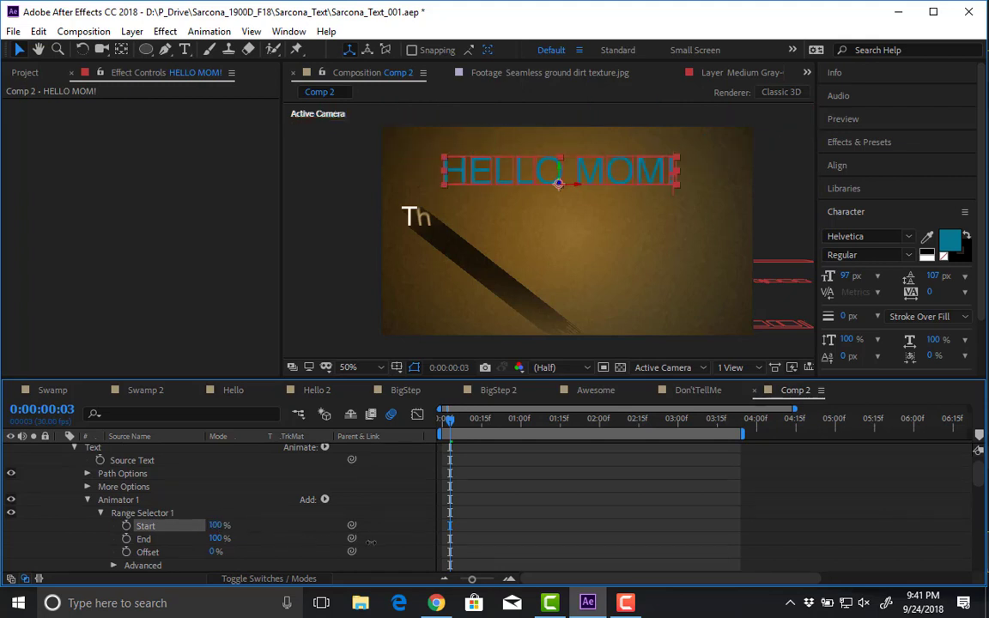
drag(371, 542, 214, 519)
click(155, 513)
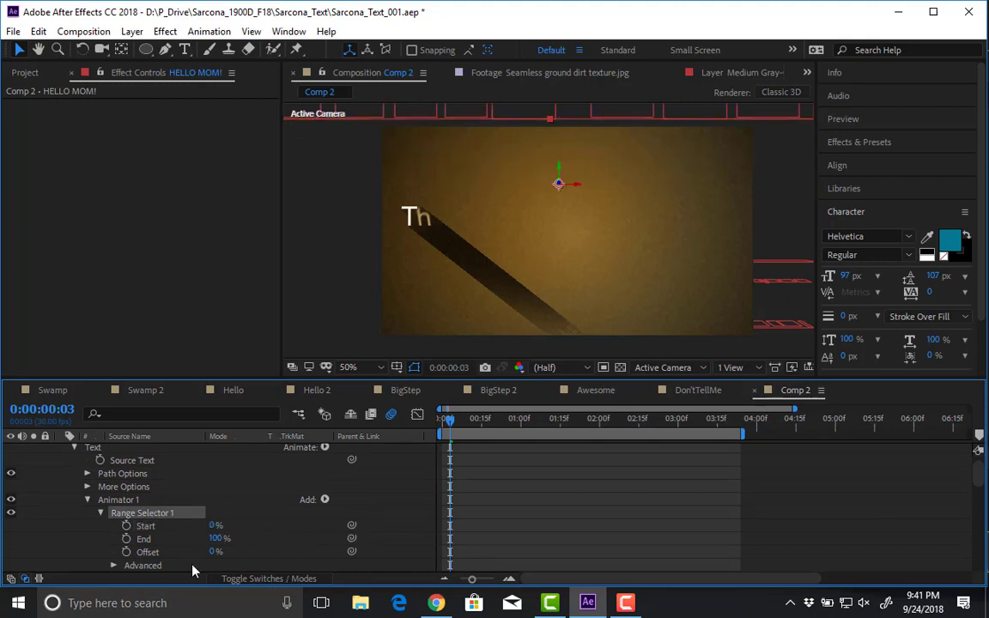
click(126, 525)
click(502, 420)
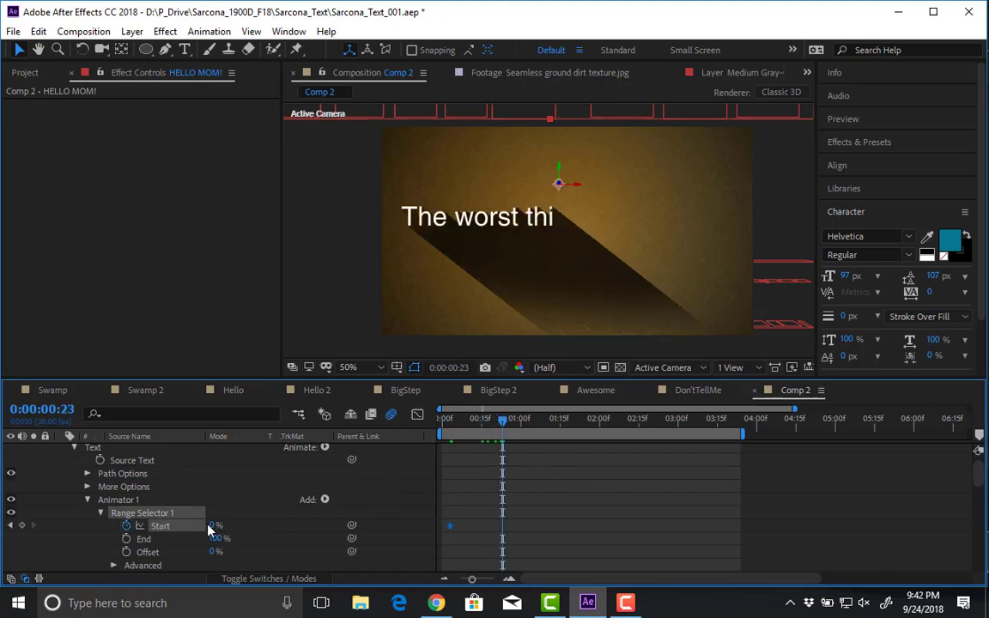
drag(212, 524, 557, 517)
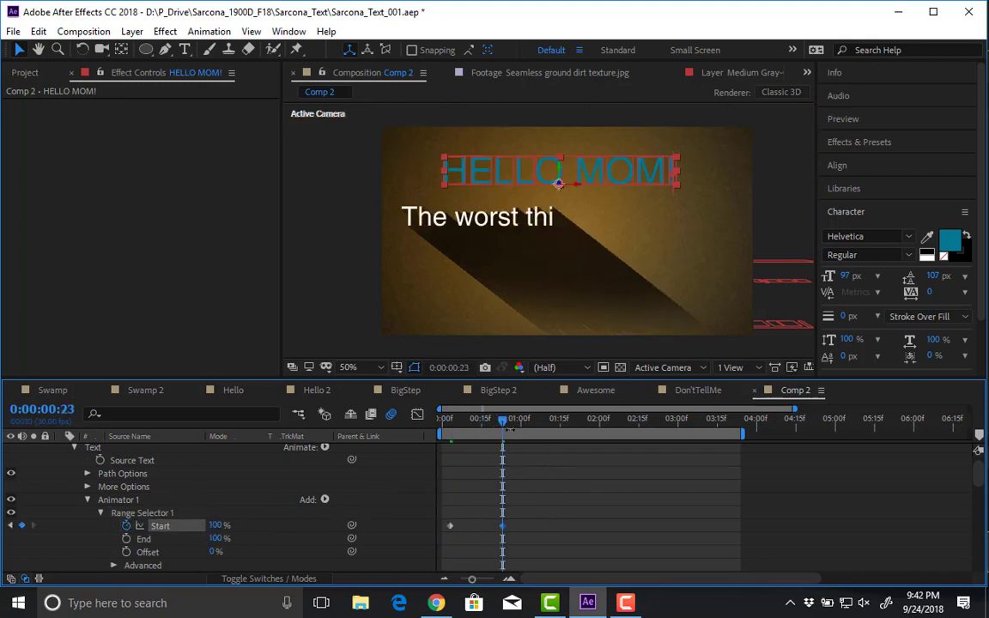
drag(507, 427, 370, 436)
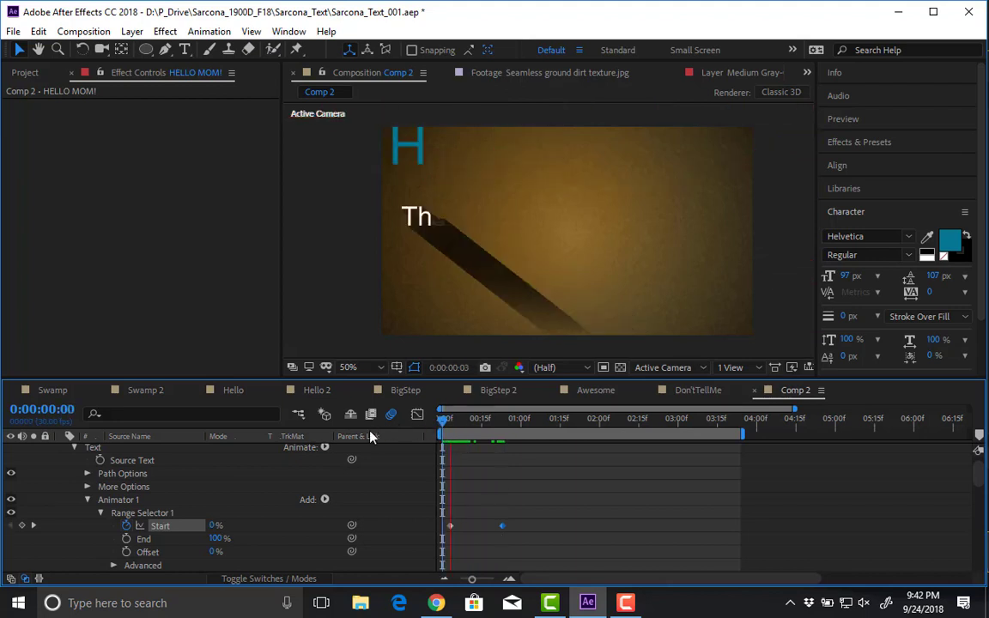
key(space)
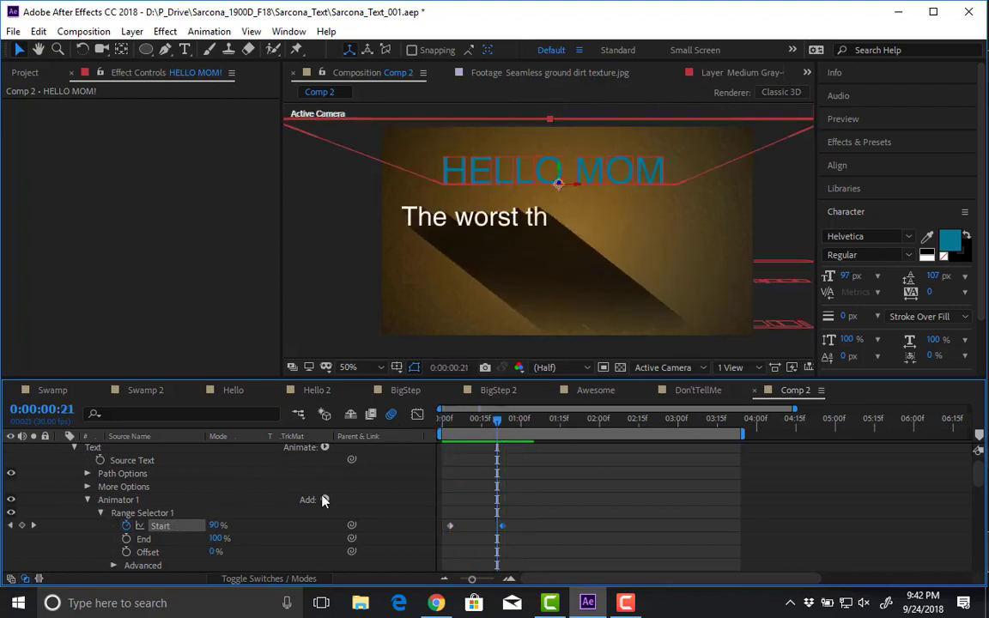
- Add a Wiggly selector to Animator 1 of HELLO MOM! and preview Comp 2 from the beginning
click(325, 500)
mouse_move(339, 525)
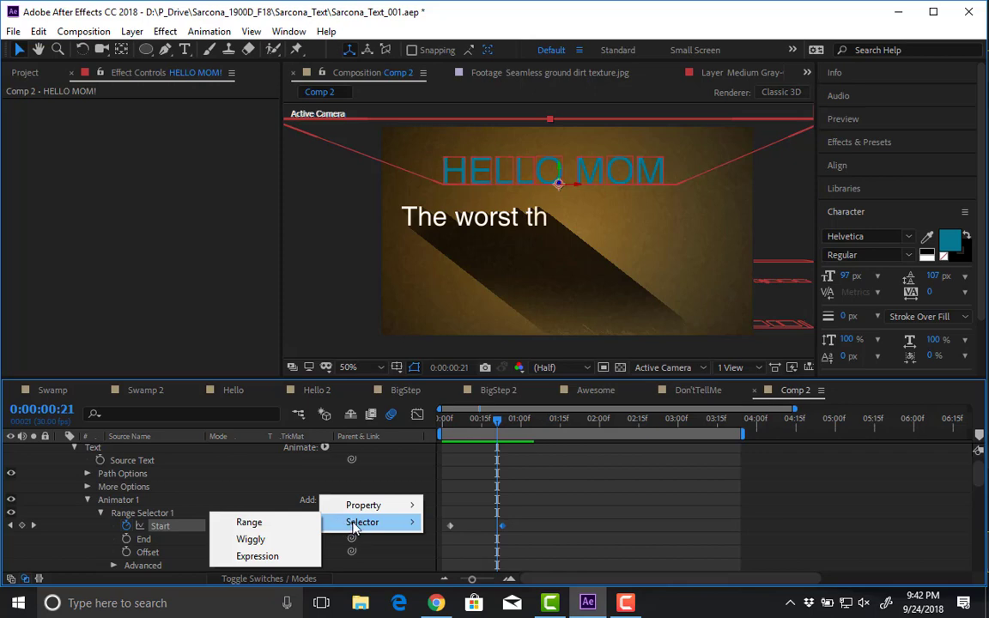
click(251, 540)
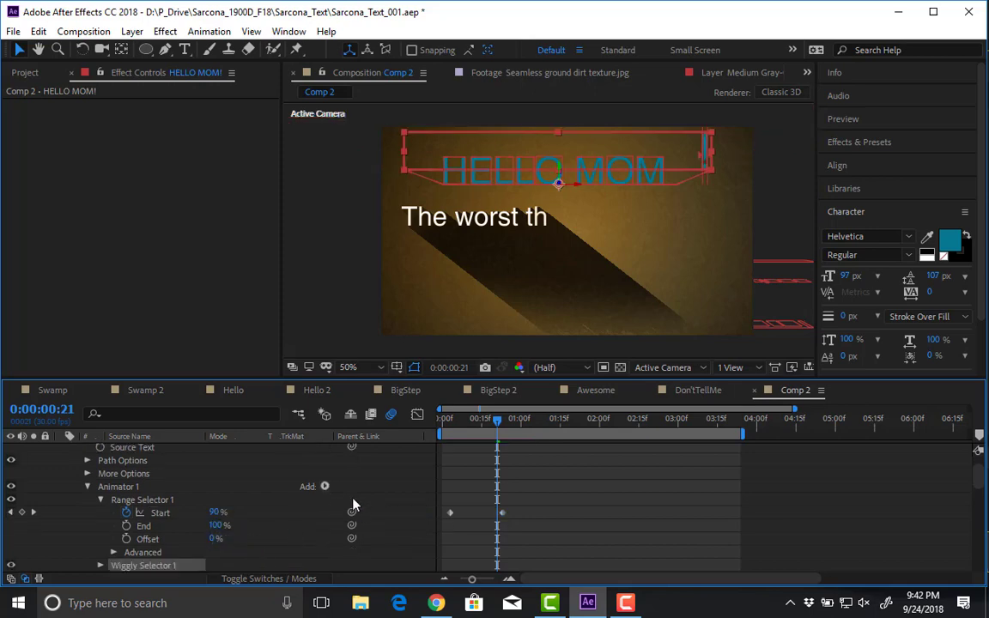
click(324, 486)
mouse_move(361, 509)
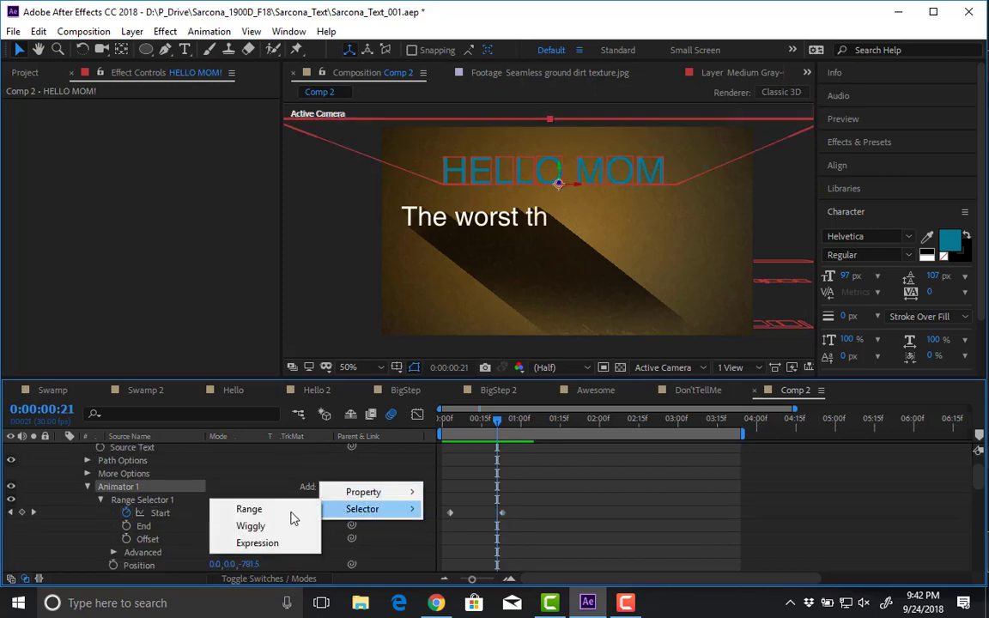
click(251, 525)
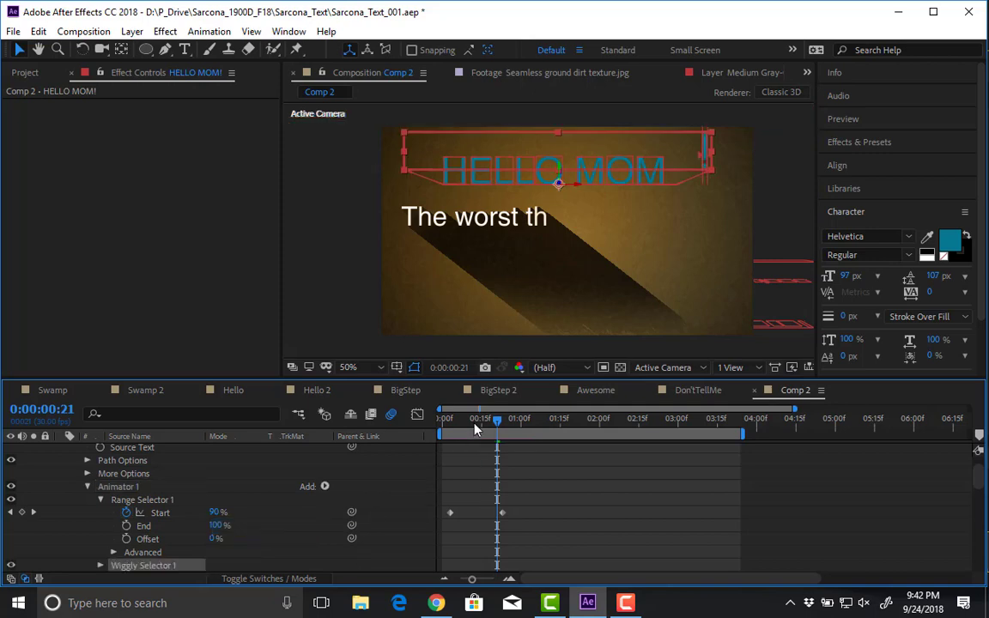
drag(477, 429, 387, 438)
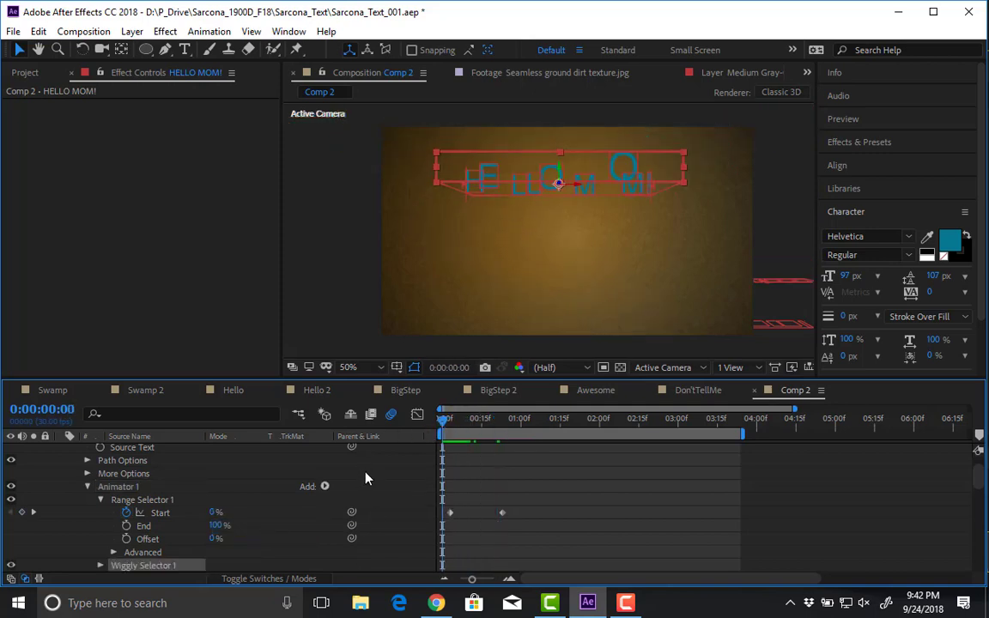
key(space)
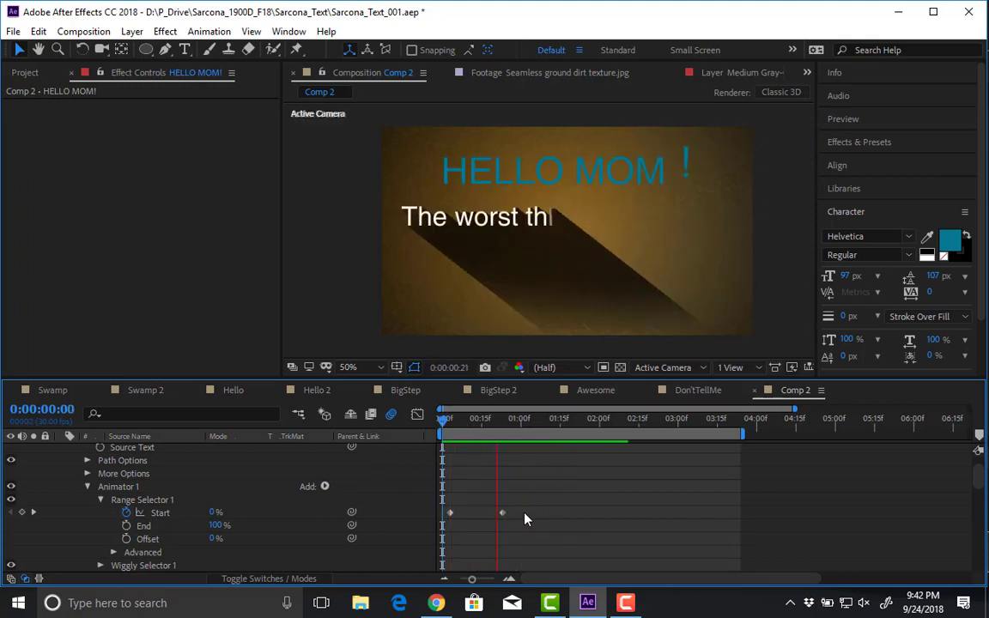
key(space)
- Move the HELLO MOM! Range Selector 1 Start keyframes to about 0:00:00:16 and 0:00:01:09, and preview the result
drag(502, 513, 542, 513)
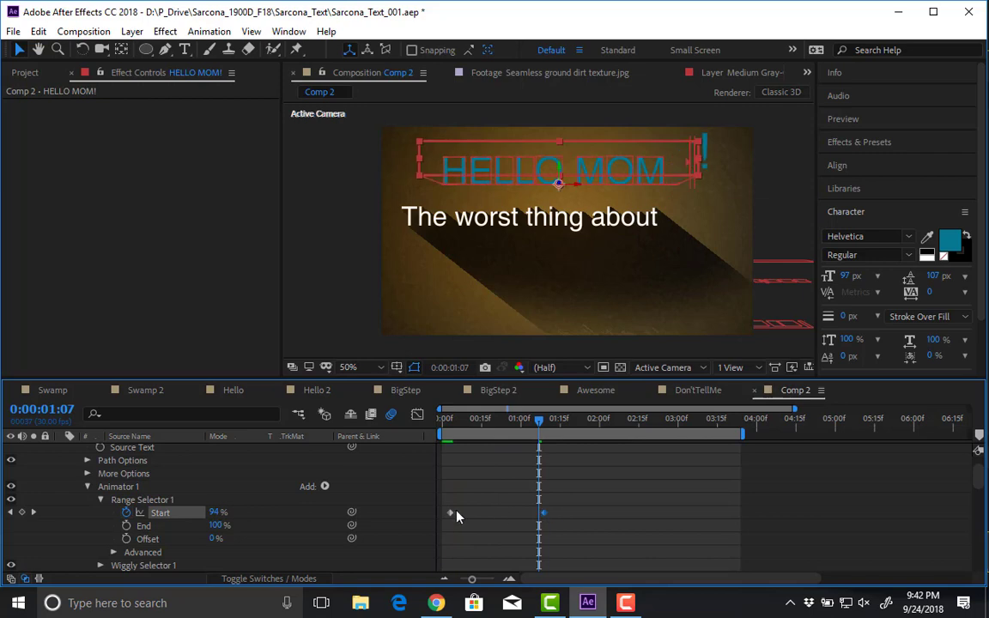
drag(450, 513, 483, 513)
drag(452, 420, 461, 420)
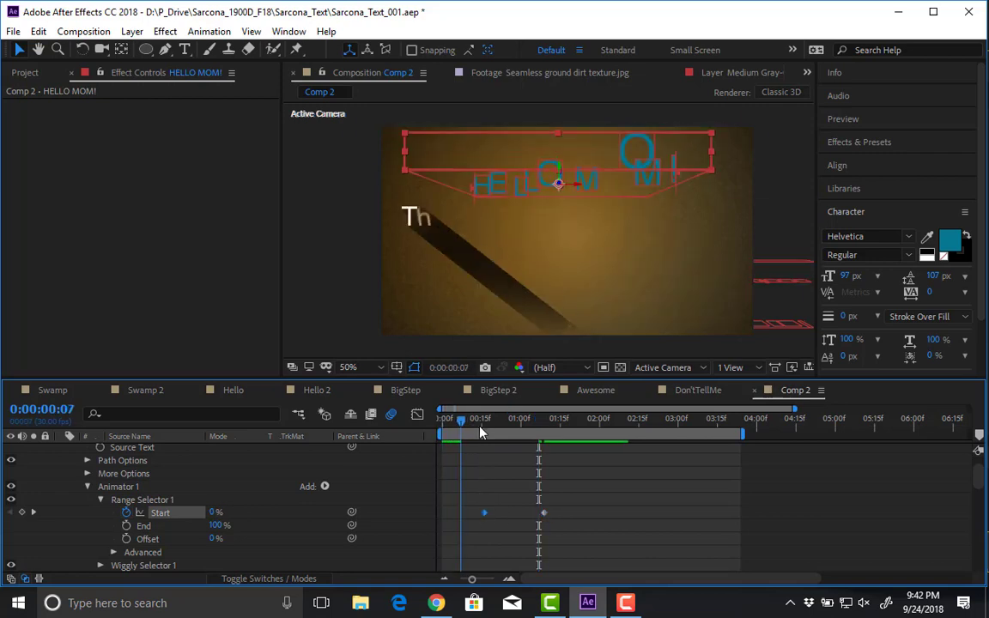
key(space)
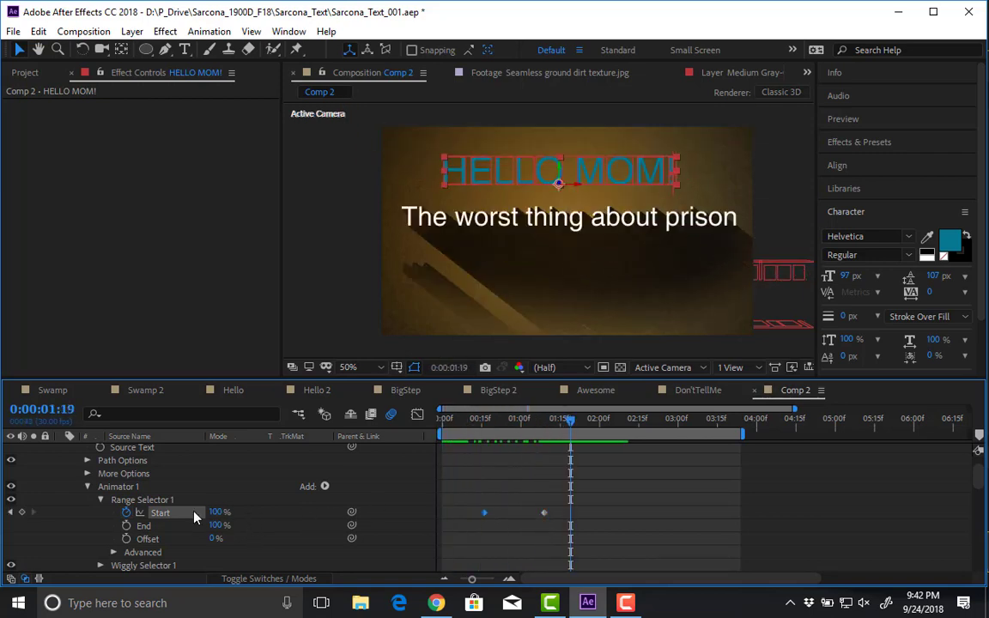
- Remove the Range Selector 1 Start keyframes and delete the HELLO MOM! layer from Comp 2
scroll(176, 513, up, 2)
click(171, 516)
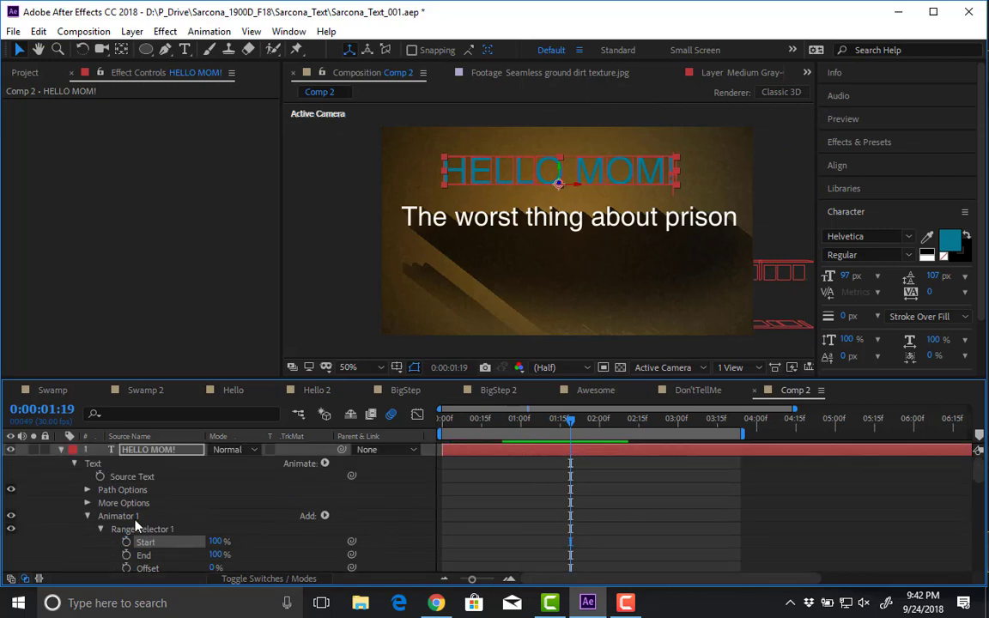
key(Delete)
click(165, 452)
key(Delete)
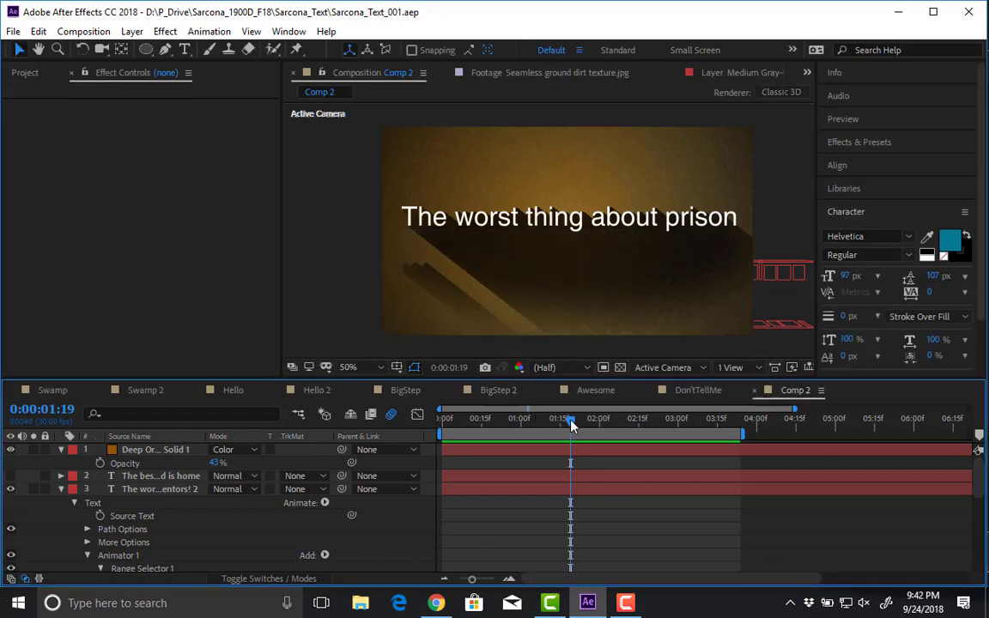
- Scrub Comp 2 to 0:00:03:11 to review the Dementors text, and play the Don'tTellMe composition from its beginning
drag(571, 425, 706, 437)
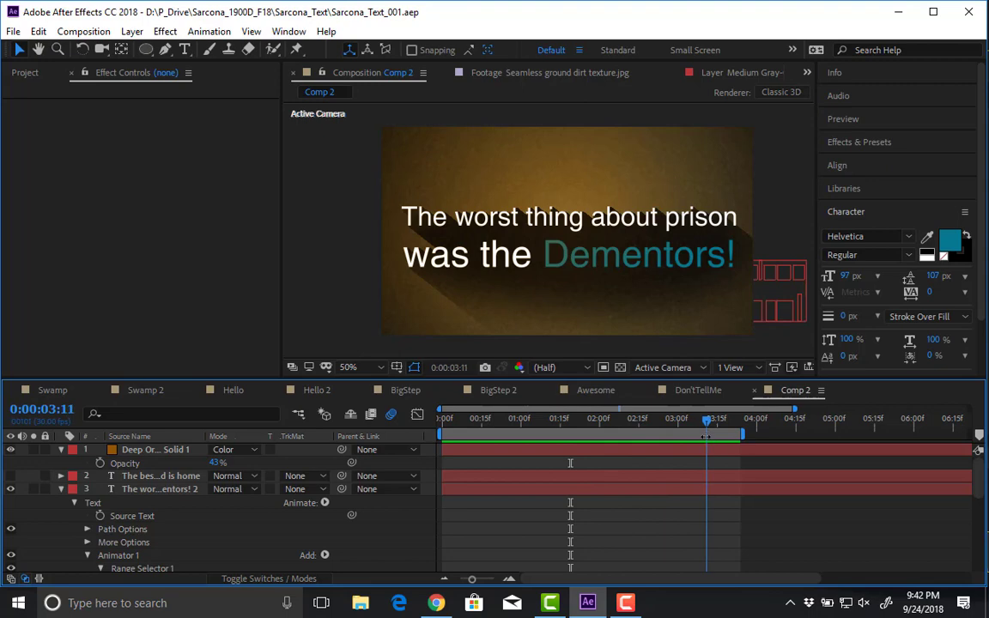
click(697, 390)
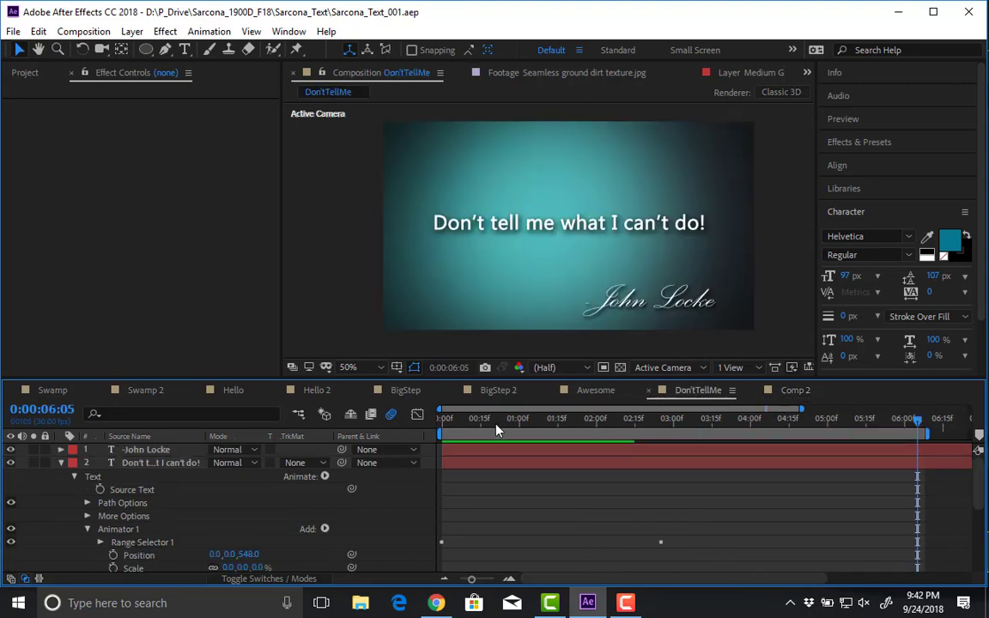
key(Home)
key(space)
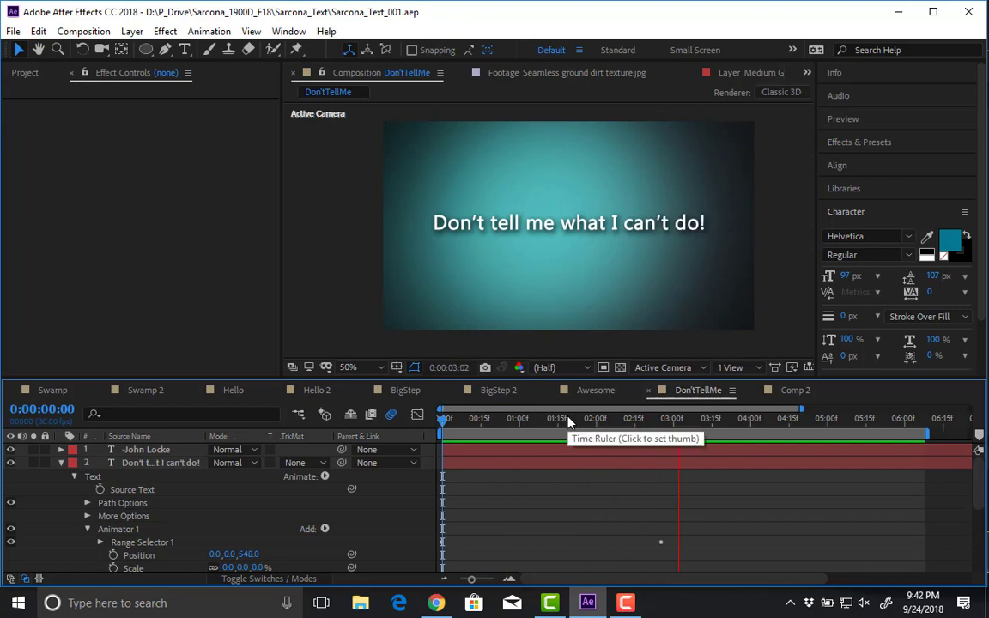
key(space)
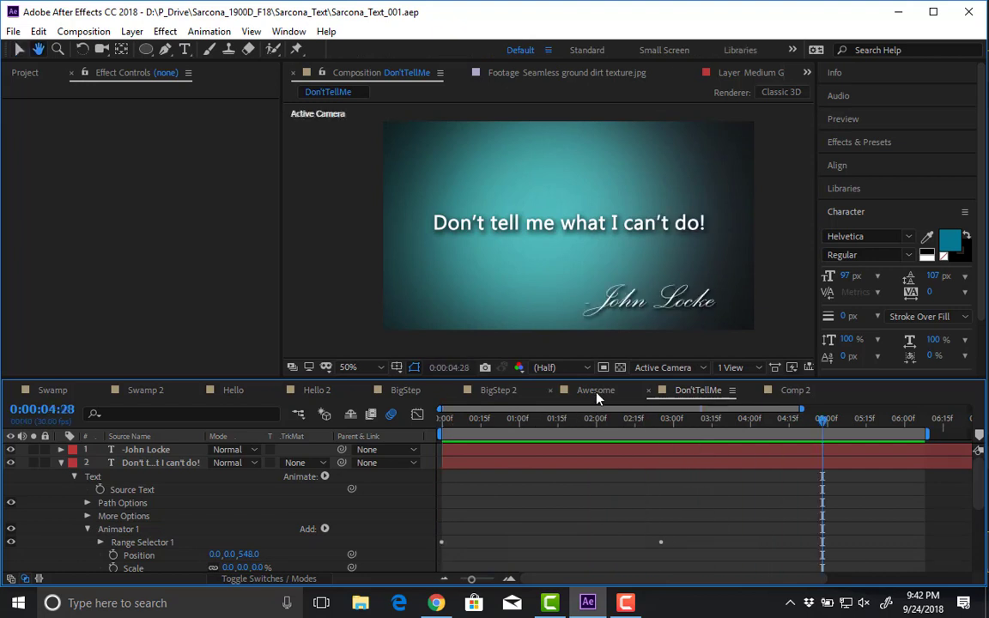
- Play the Awesome composition from its beginning and return to Comp 2
click(595, 391)
key(Home)
key(space)
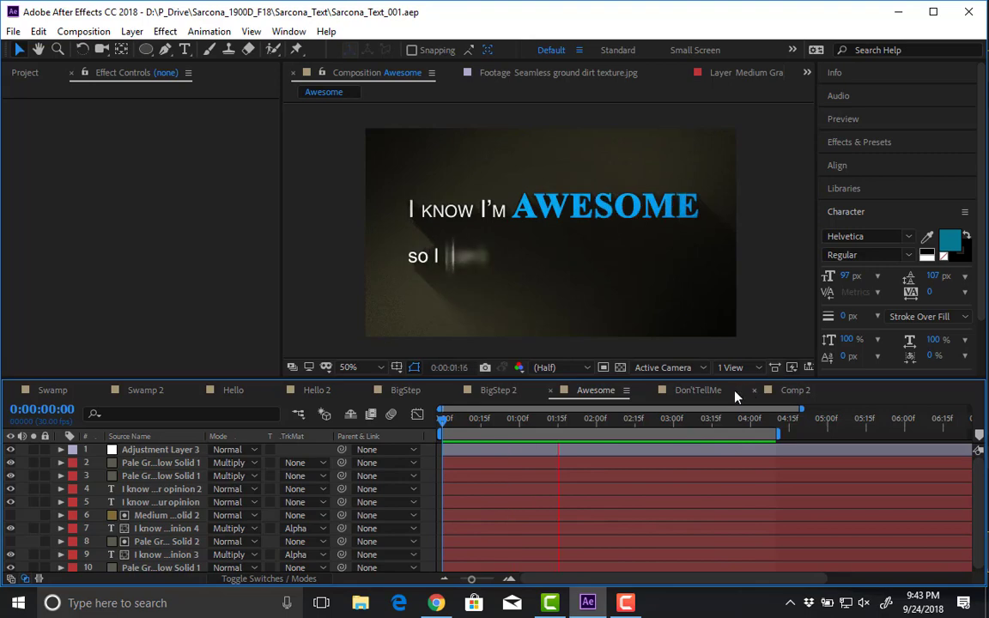
click(791, 393)
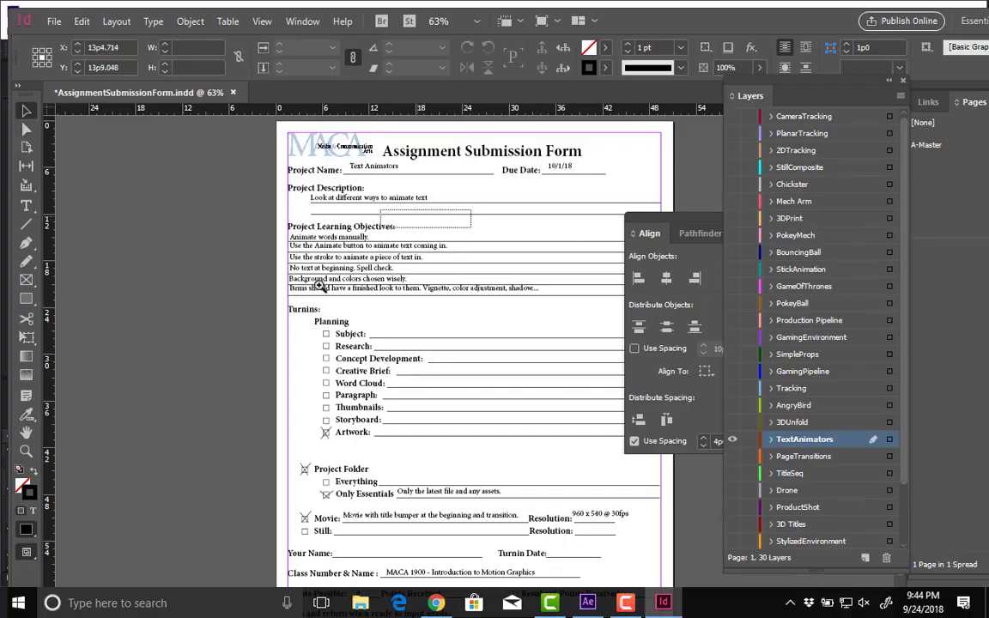
- In InDesign, enlarge AssignmentSubmissionForm.indd to 125% and hide the panels to read the project description and learning objectives
drag(424, 205, 283, 309)
alt+click(283, 309)
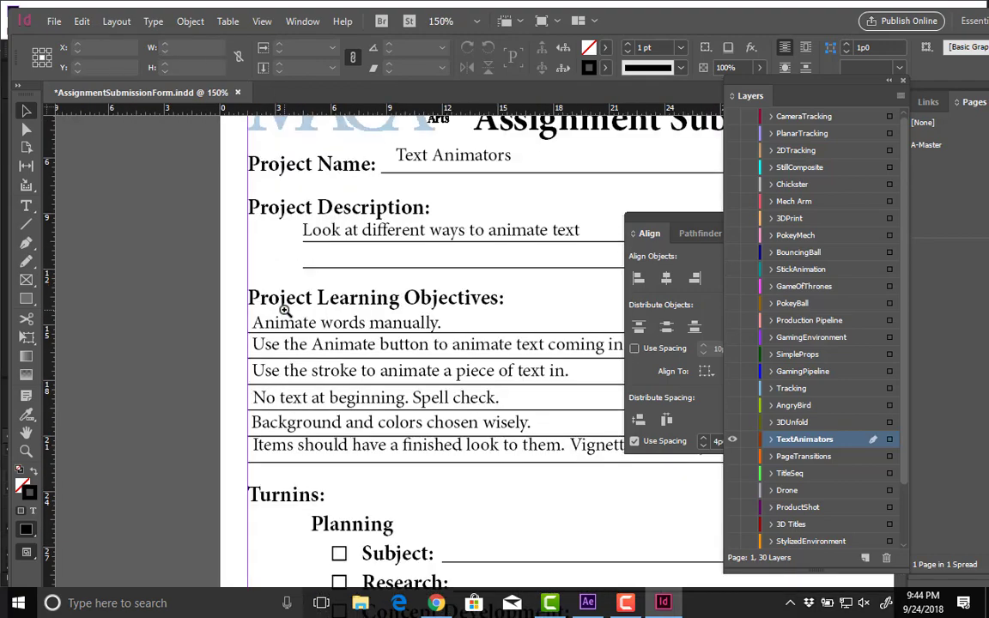
scroll(515, 291, up, 2)
drag(531, 307, 379, 326)
key(ctrl+1)
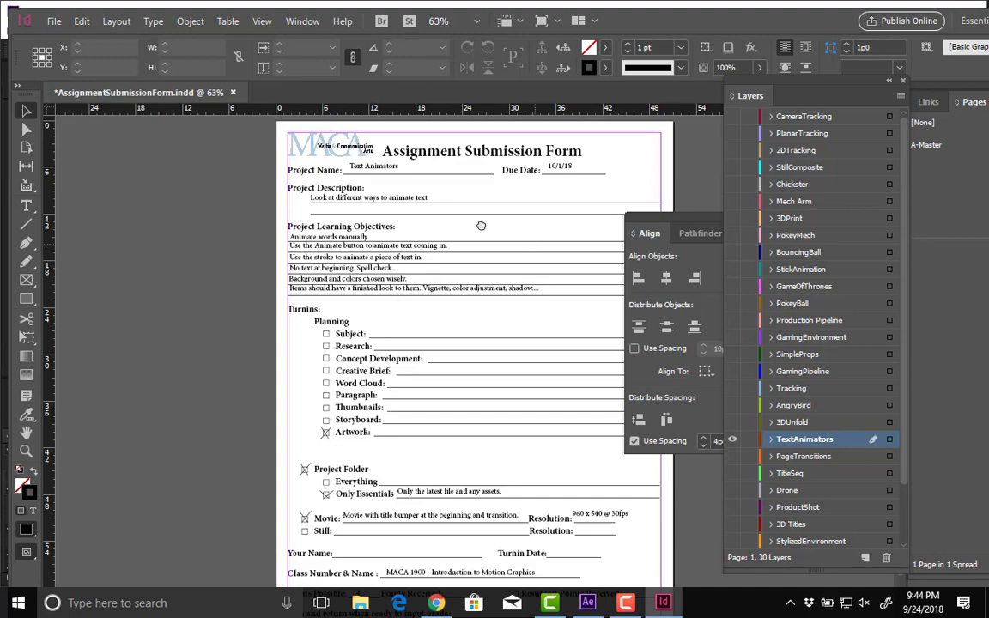
key(ctrl+0)
drag(475, 238, 334, 250)
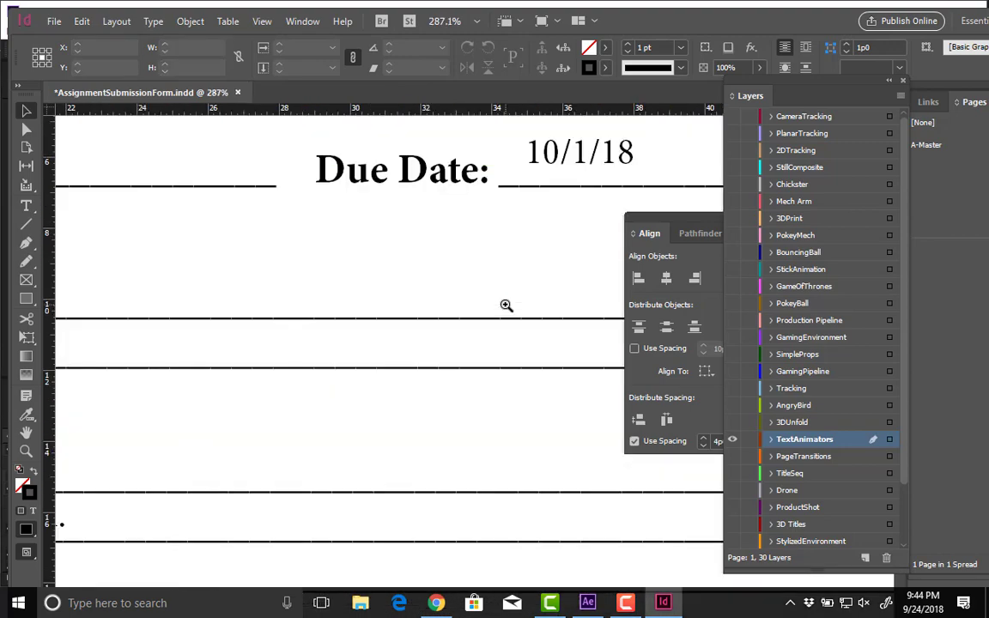
key(ctrl+minus)
key(ctrl+minus)
key(ctrl+minus)
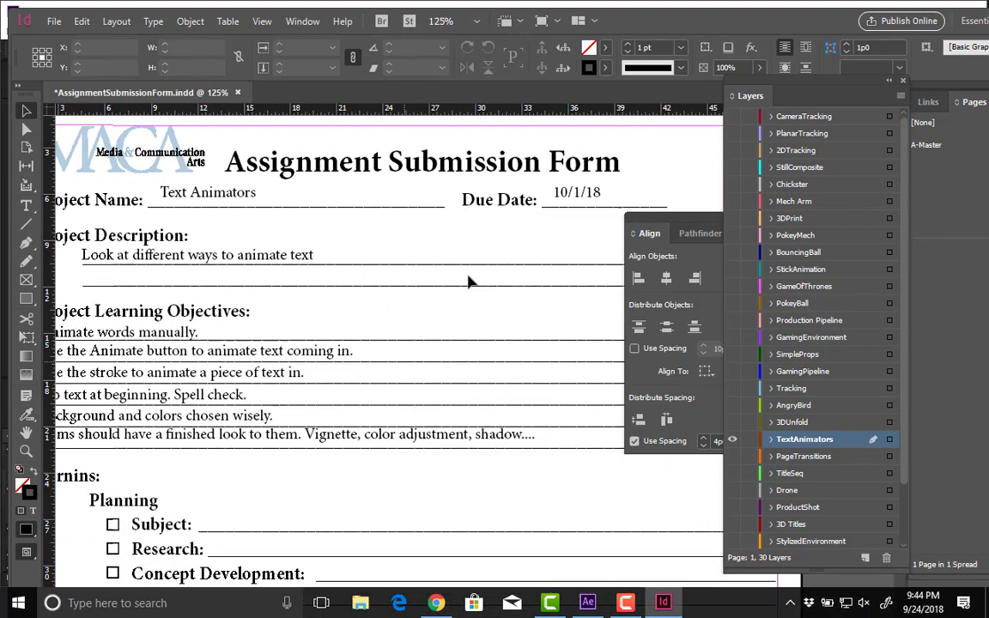
key(Tab)
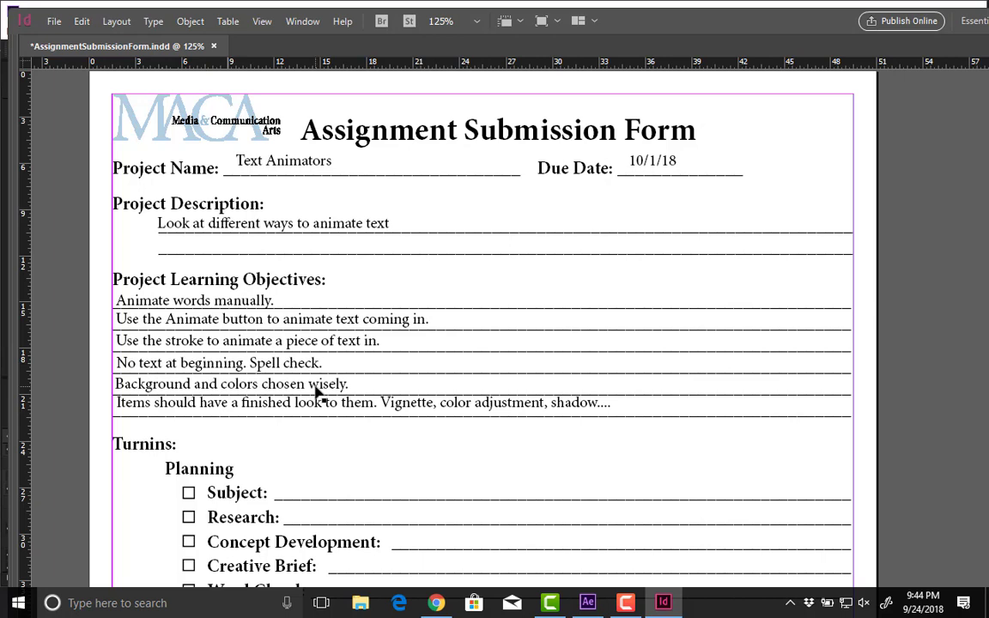
- Examine the form's turn-in, movie and grading requirements, maximize the document window, and return to the learning objectives
scroll(317, 393, down, 6)
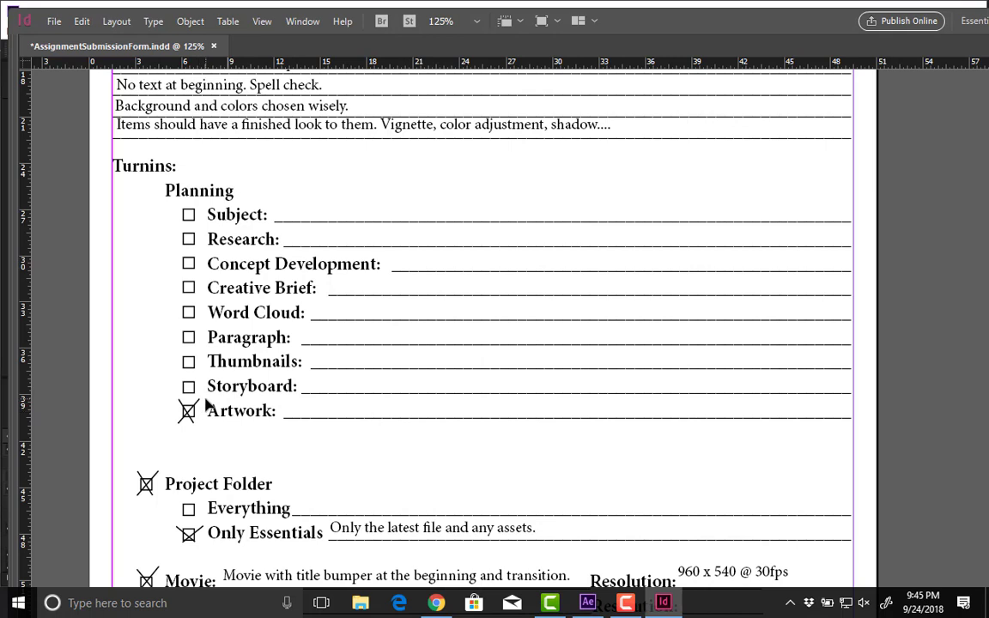
scroll(206, 410, down, 3)
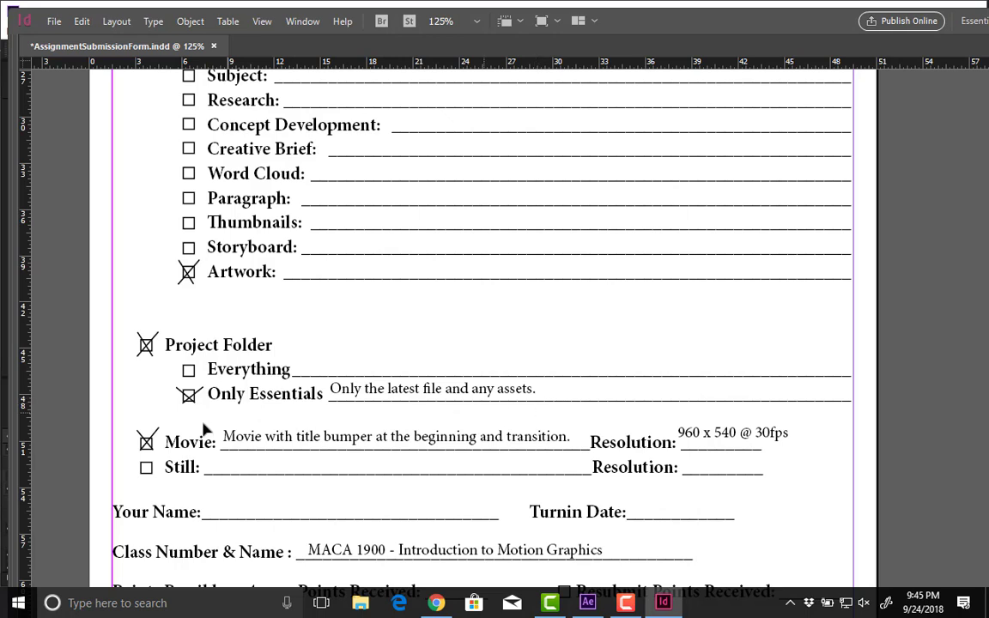
scroll(624, 439, down, 1)
scroll(472, 410, down, 2)
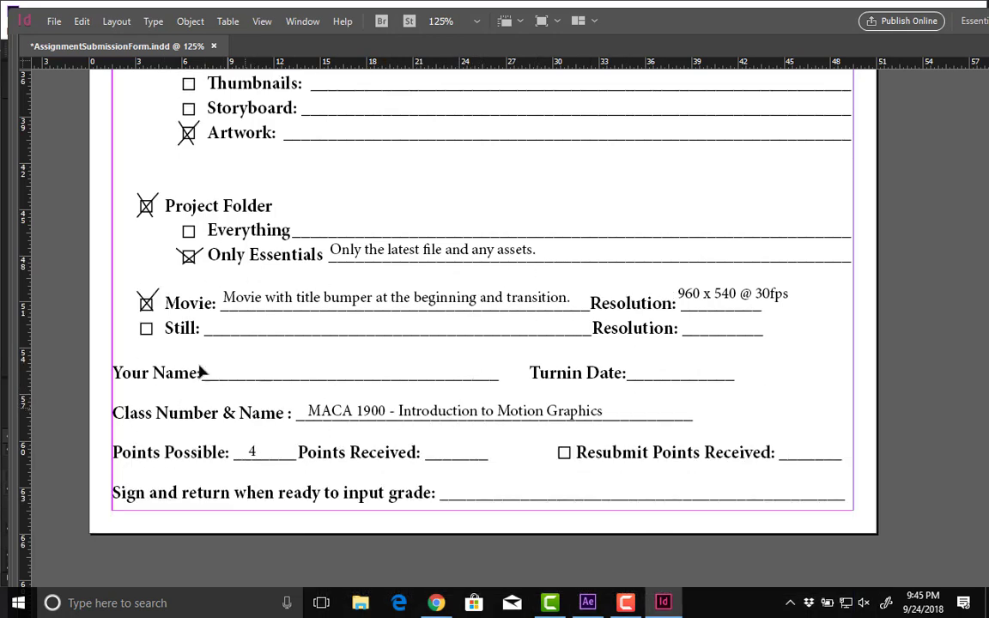
drag(207, 355, 507, 382)
double_click(833, 26)
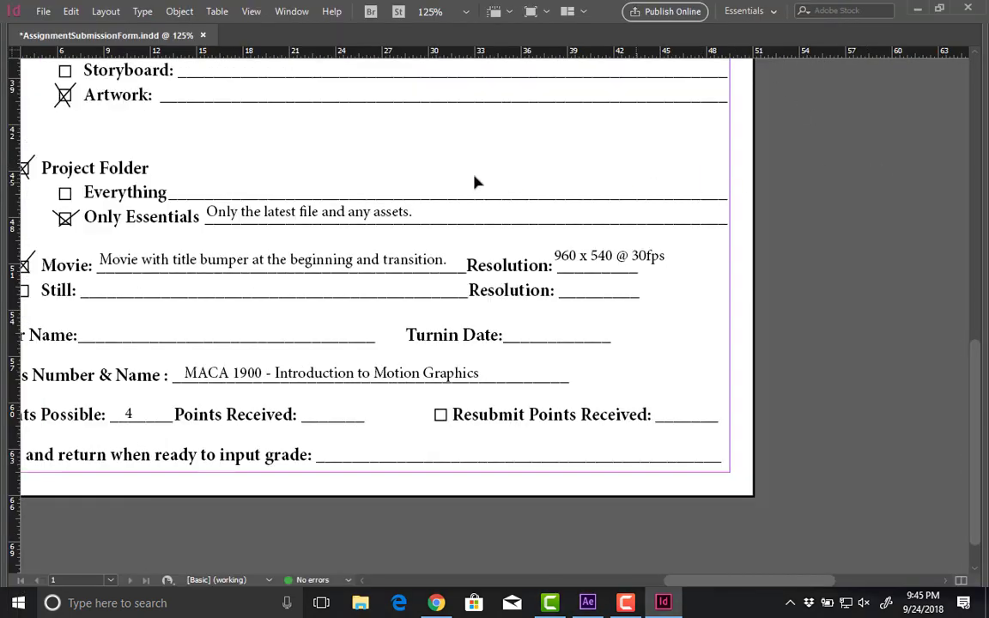
scroll(476, 182, up, 10)
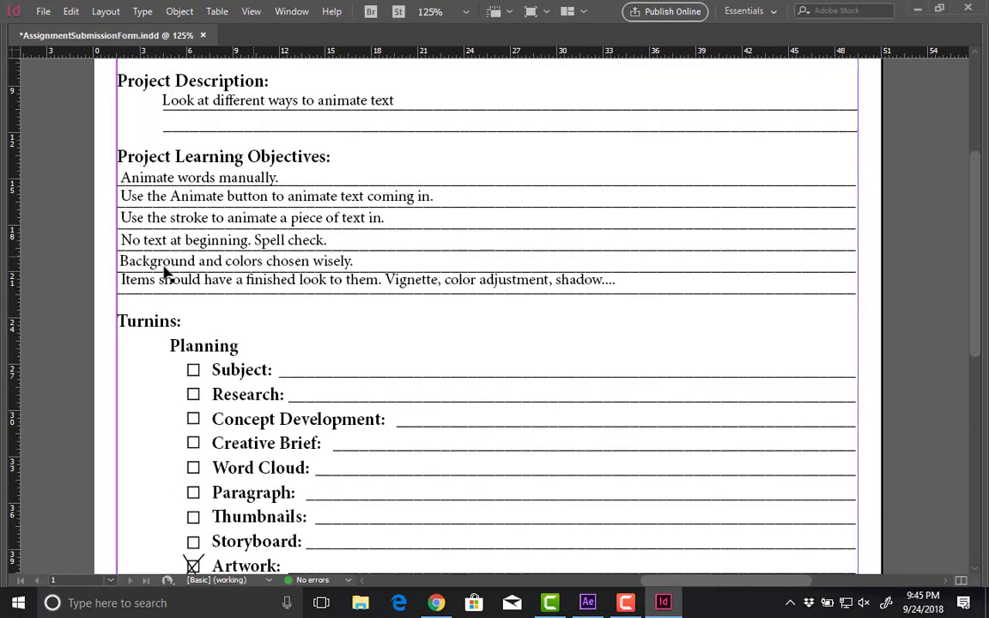